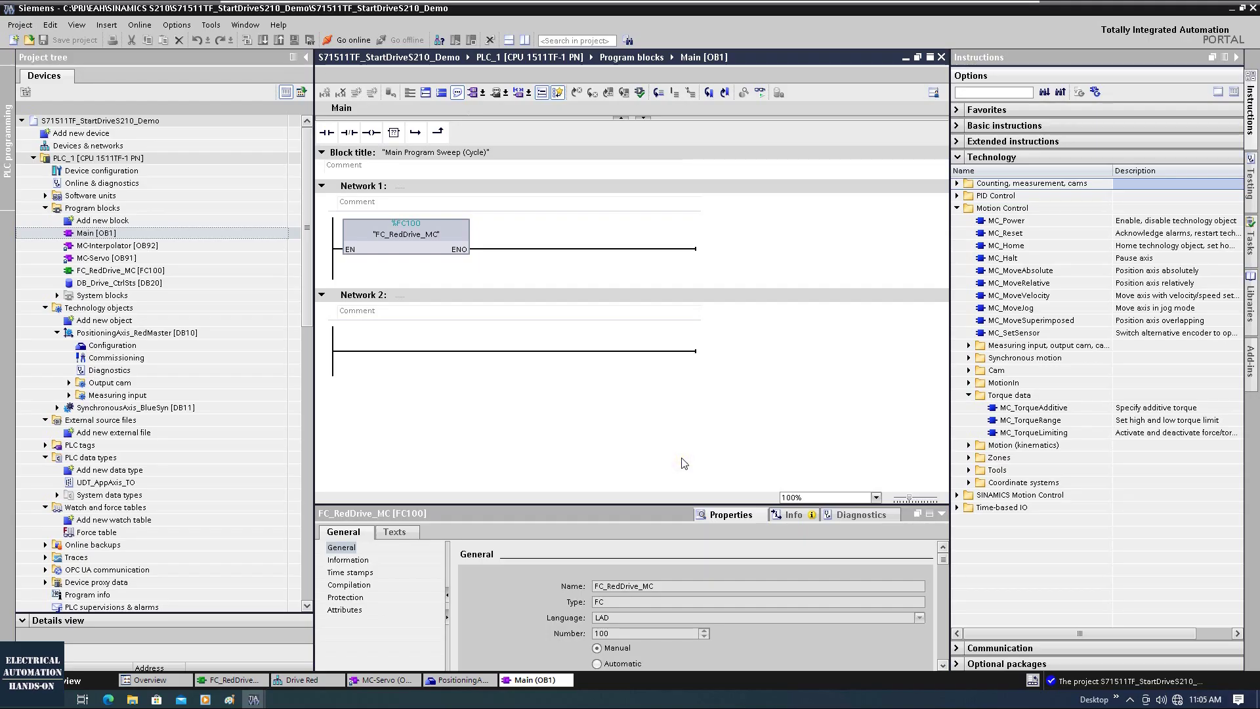
- Open the help page for the MC_TorqueLimiting instruction and review its description and requirements
left_click(1049, 435)
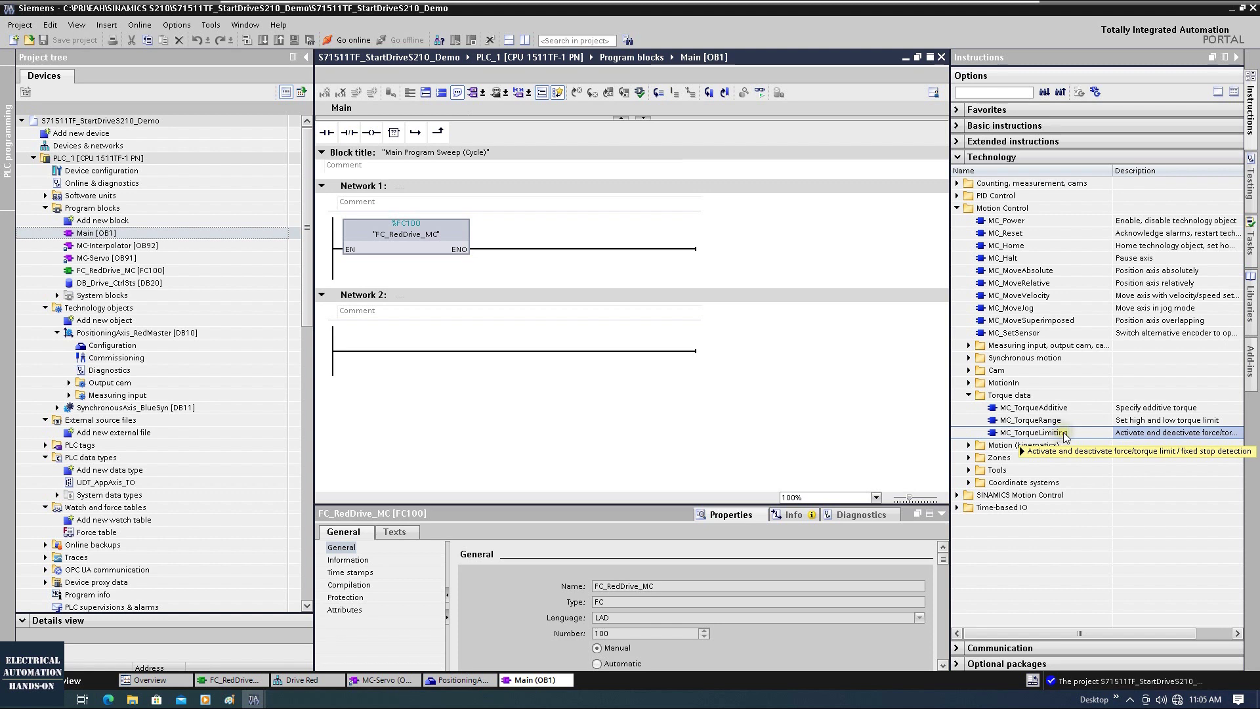
mouse_move(1065, 436)
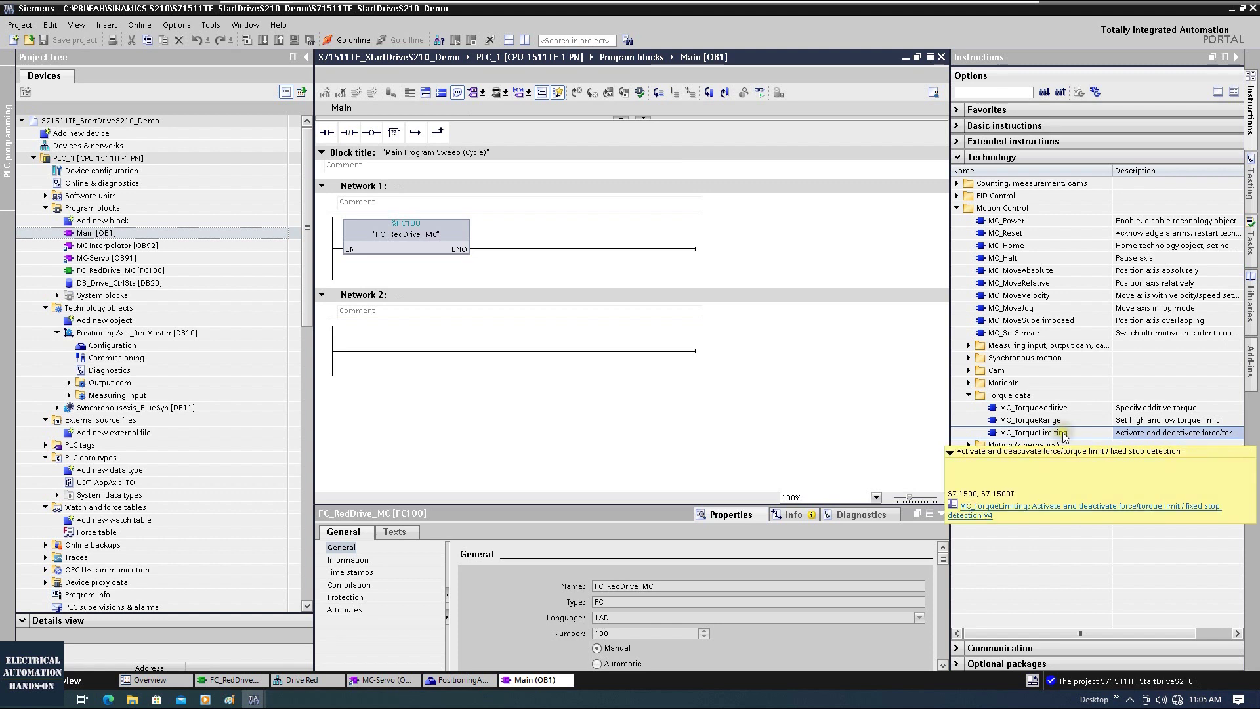
left_click(1050, 421)
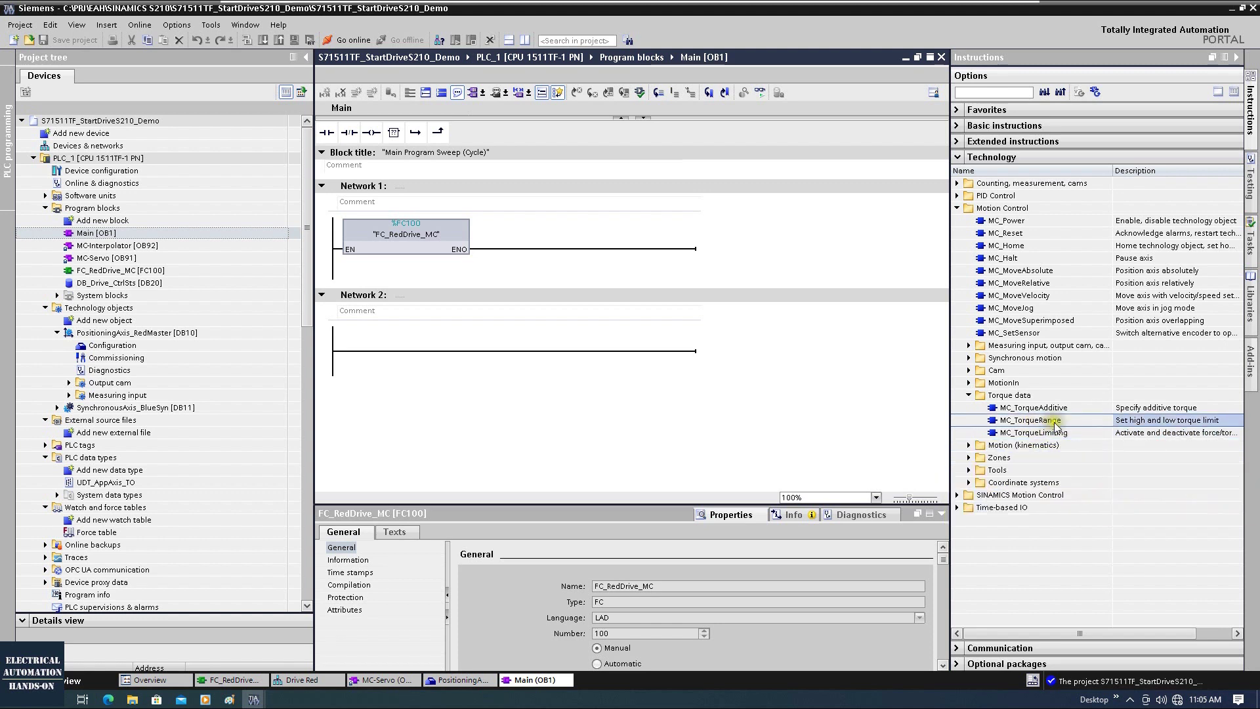
mouse_move(1045, 424)
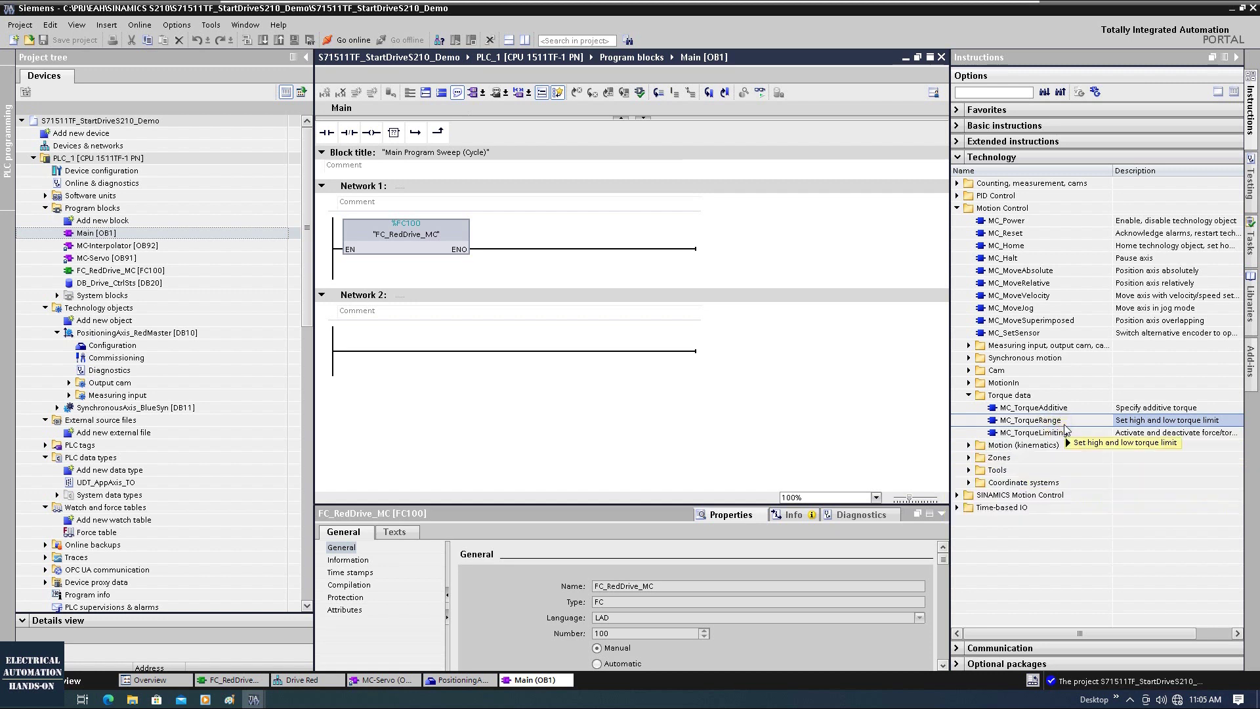
left_click(1029, 435)
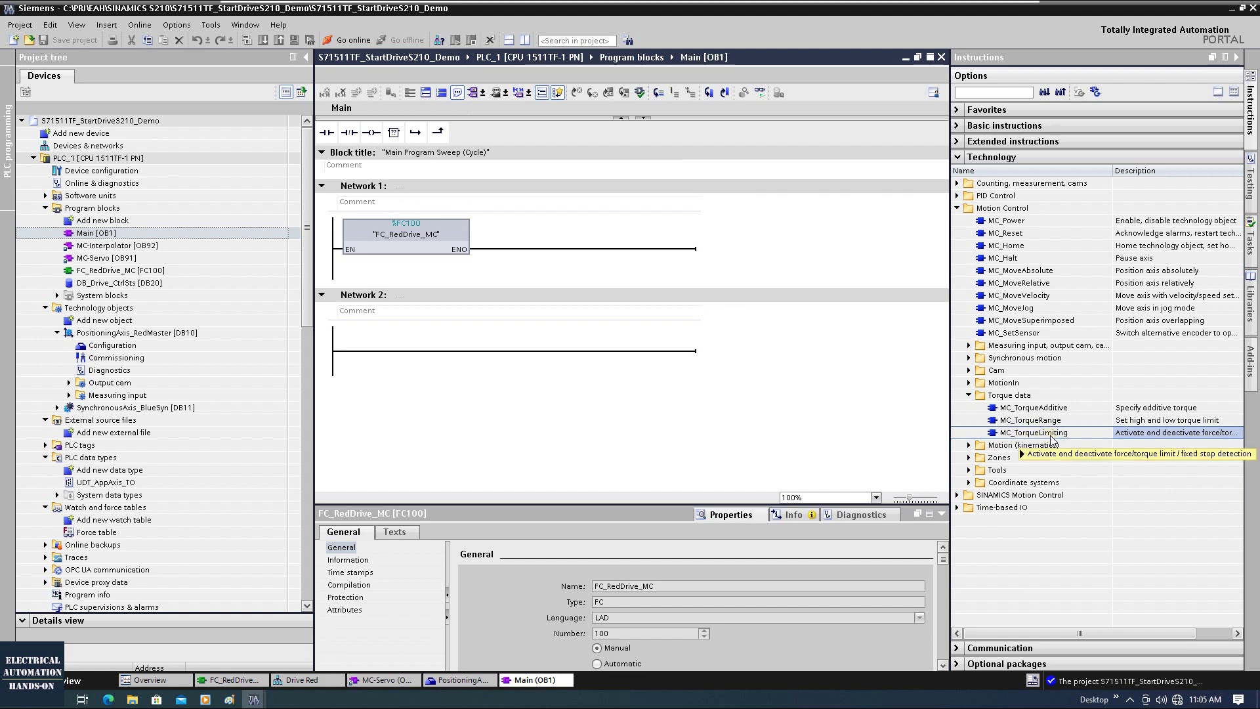
mouse_move(1051, 439)
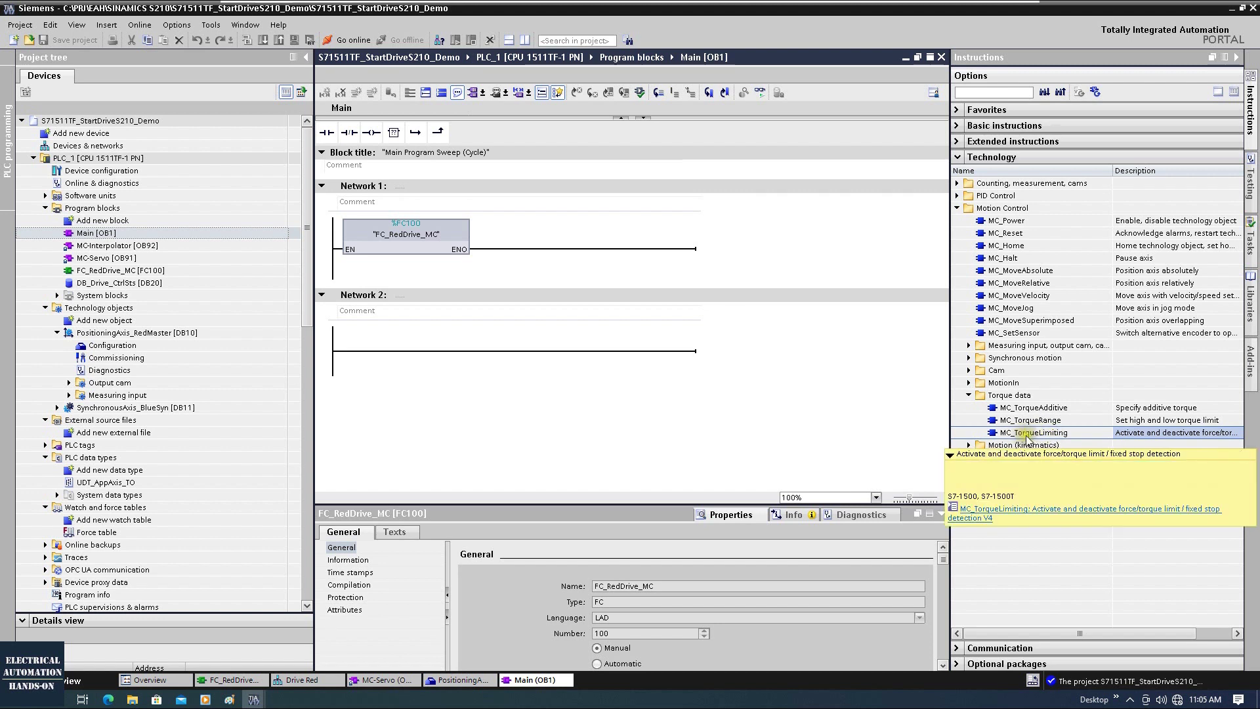
left_click(1025, 510)
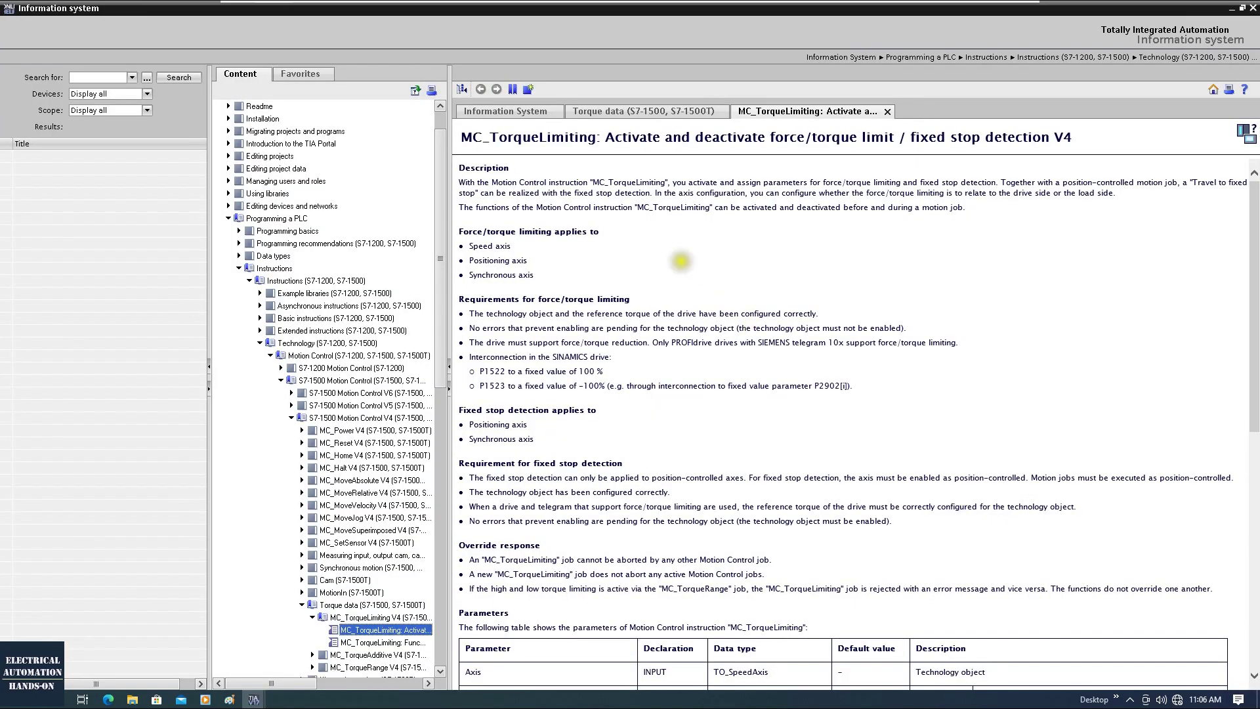
left_click_drag(462, 137, 596, 142)
left_click(649, 194)
double_click(466, 136)
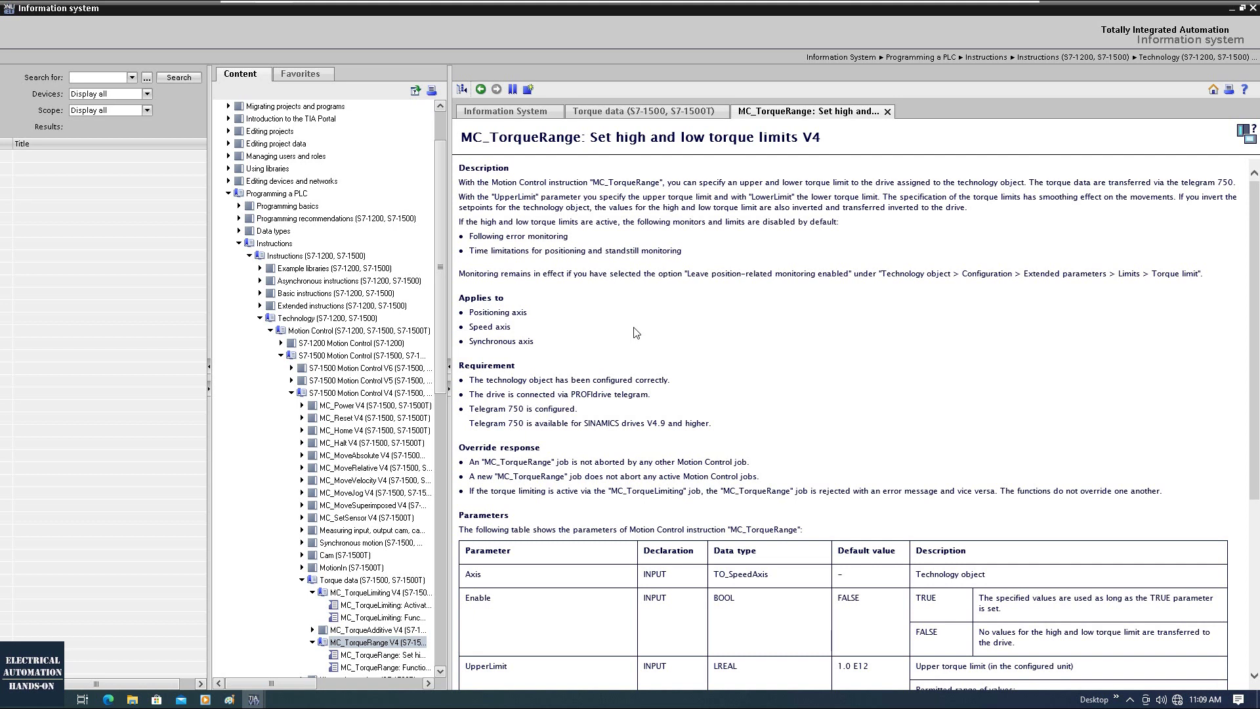
- Review the MC_TorqueRange help page, including its telegram requirement, and return to the project
double_click(470, 139)
left_click(665, 342)
left_click_drag(470, 409, 525, 409)
left_click(962, 347)
left_click(1232, 7)
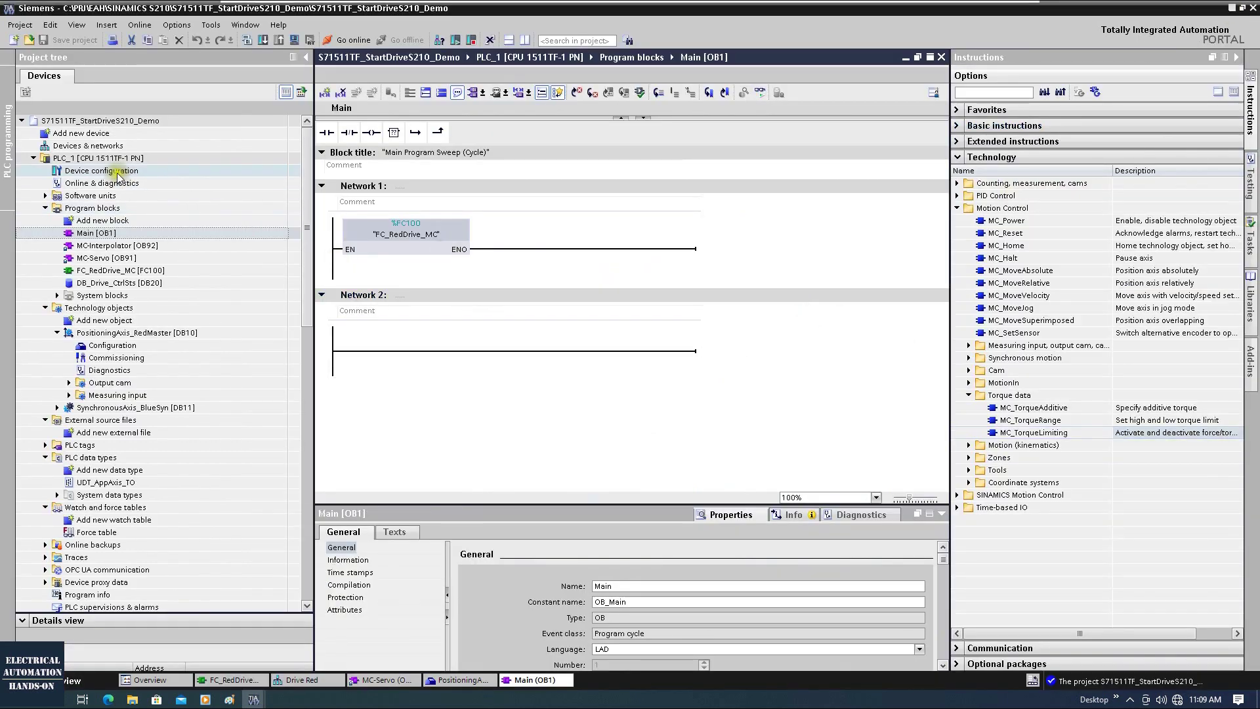
- Open Drive Red from the project's network view and show the properties of its PROFINET interface
left_click(167, 170)
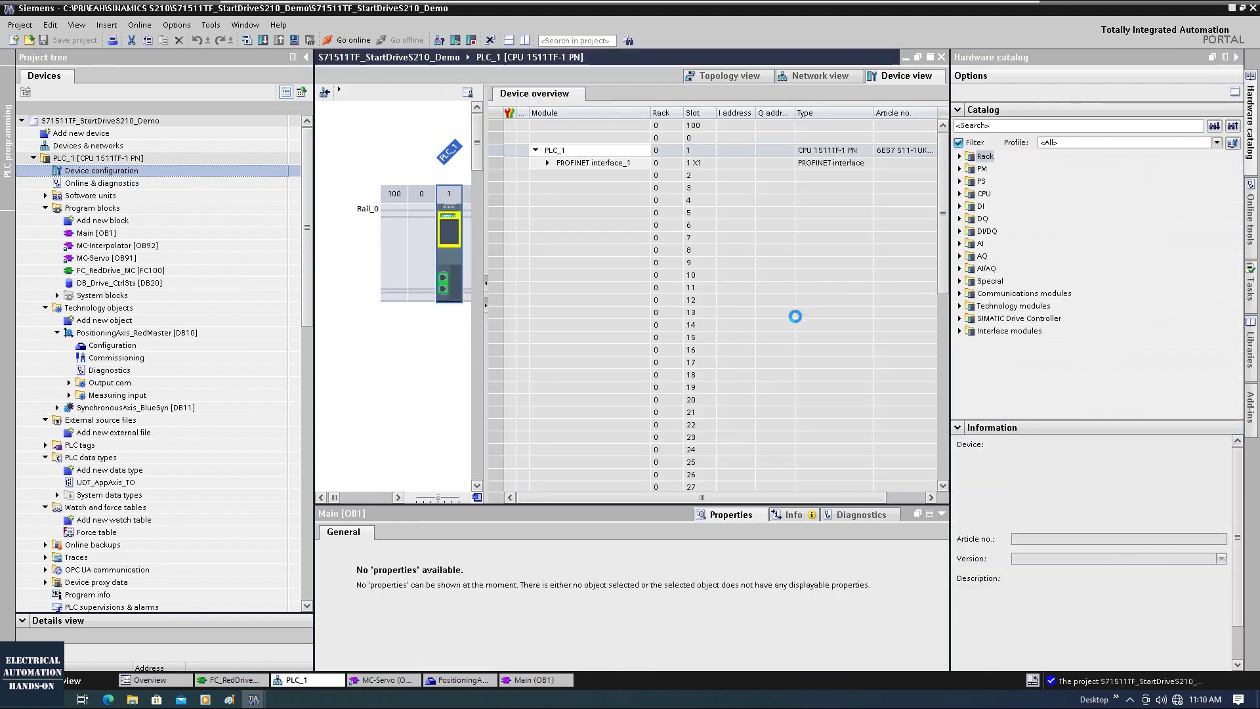
left_click(821, 75)
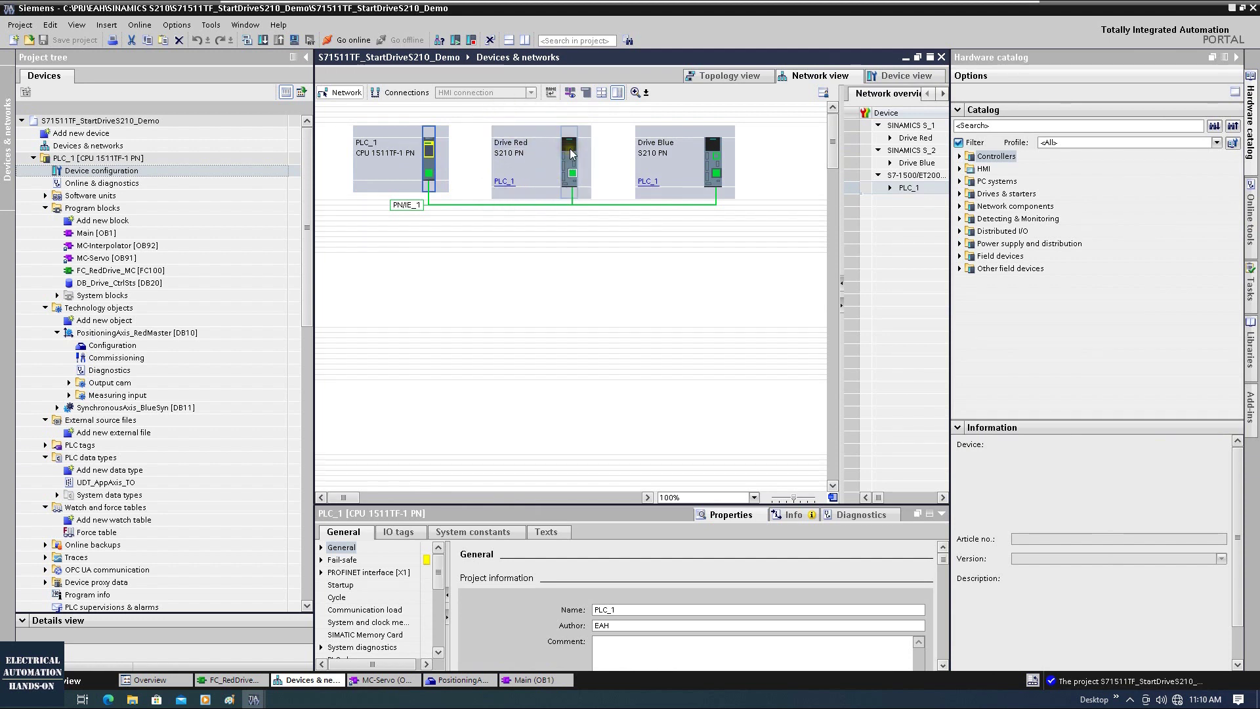
double_click(566, 154)
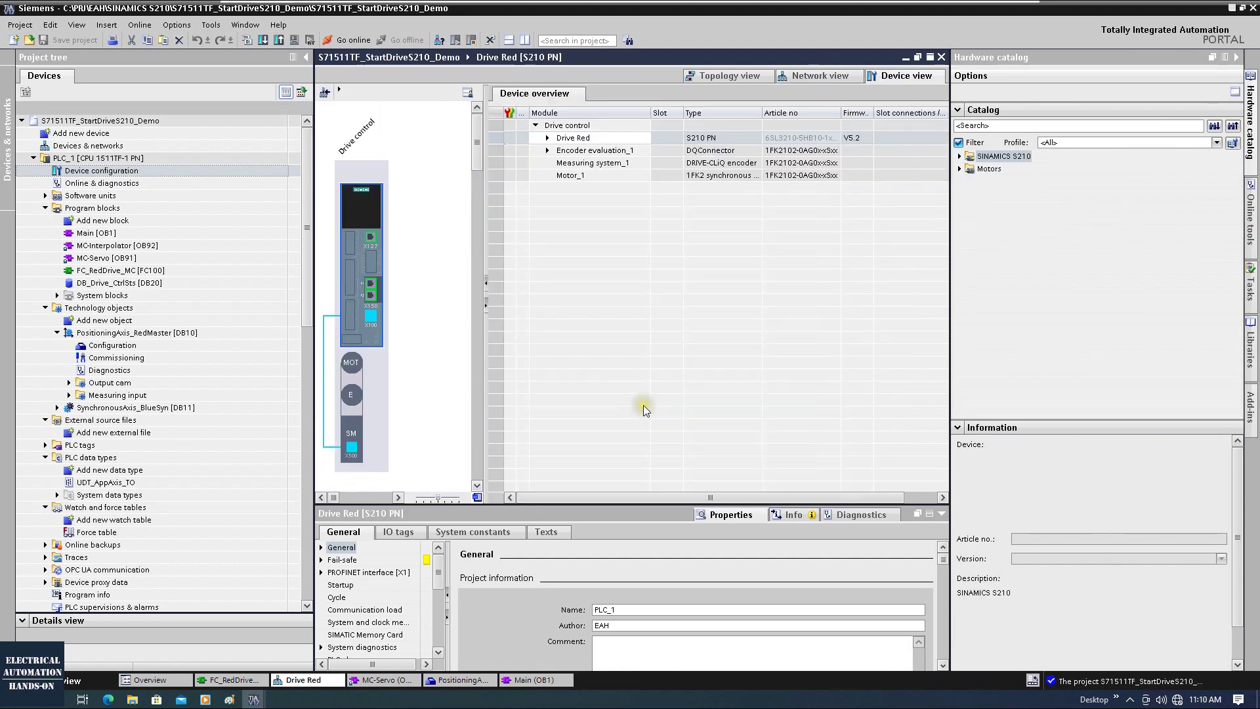
left_click(371, 295)
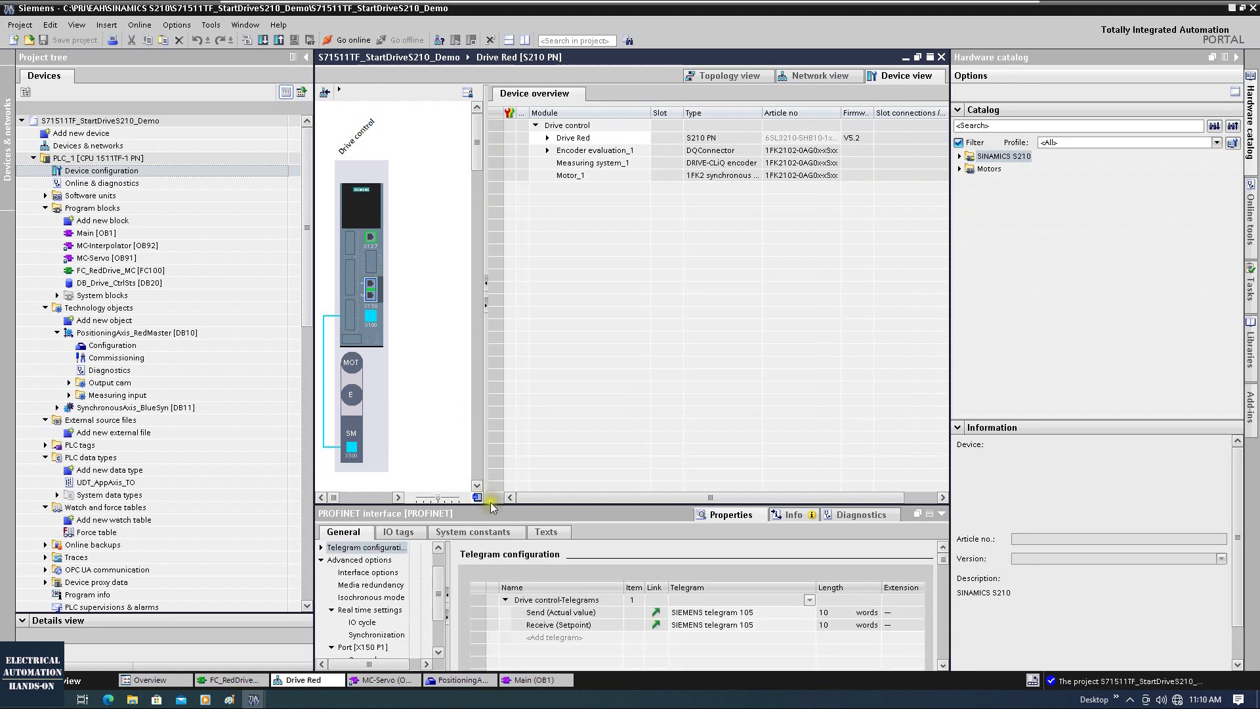
- Enlarge the interface properties and review the drive control telegrams in Drive Red's telegram configuration
left_click_drag(490, 504, 490, 379)
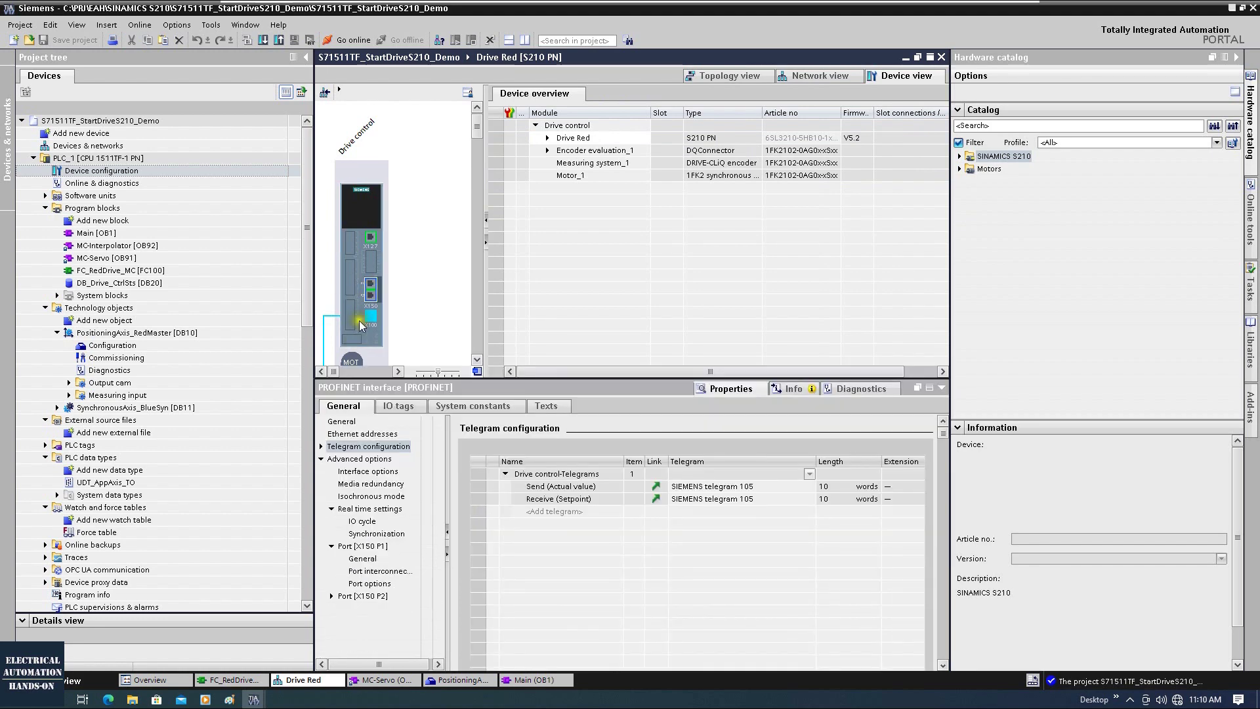
left_click(321, 446)
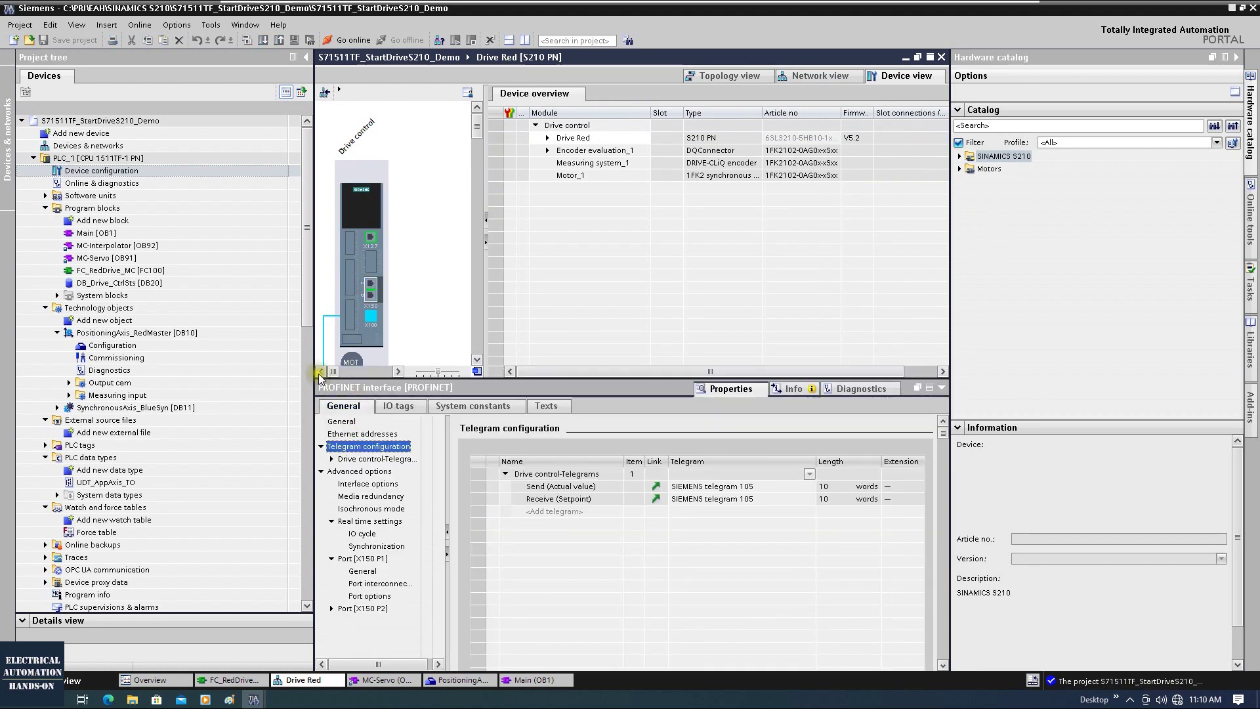
left_click_drag(313, 350, 234, 347)
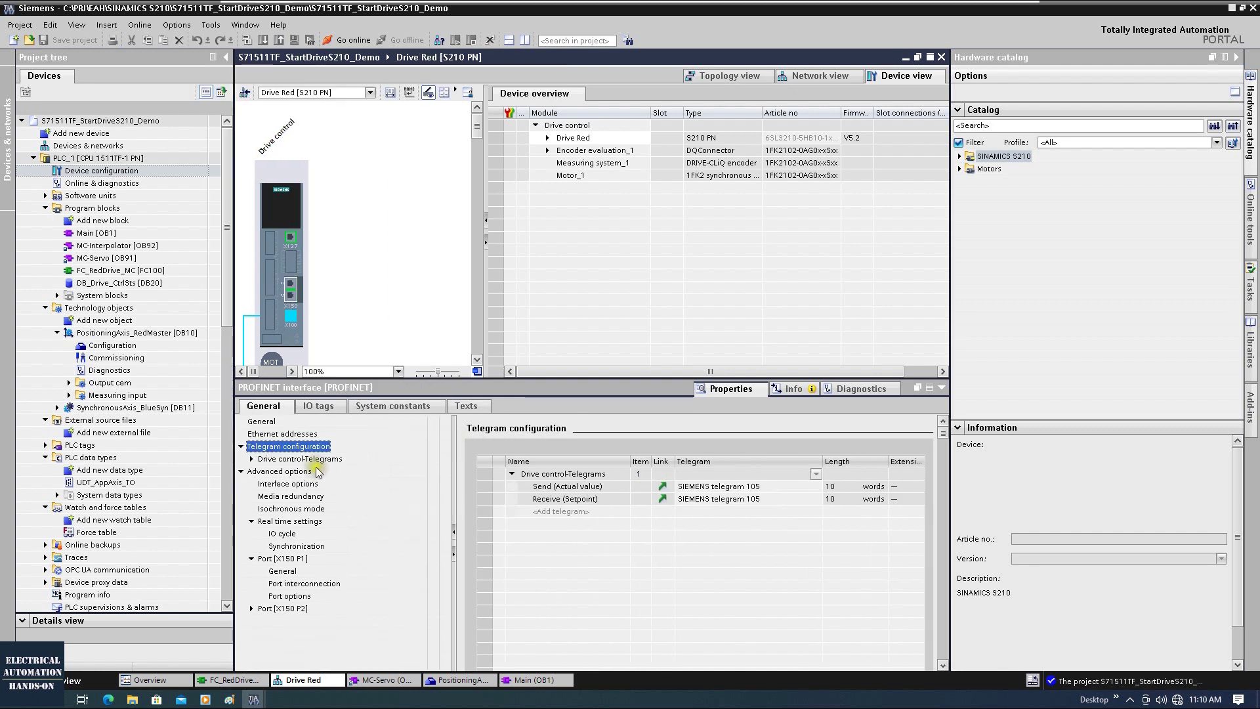
left_click(320, 460)
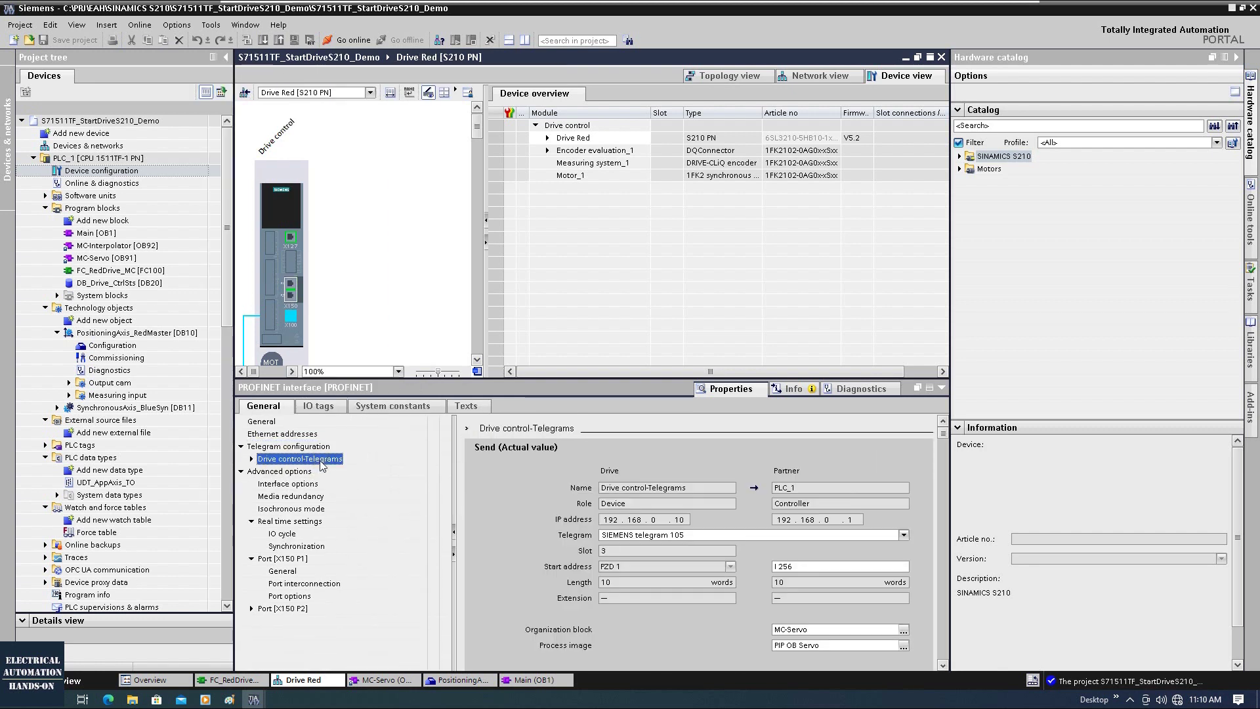
left_click(282, 447)
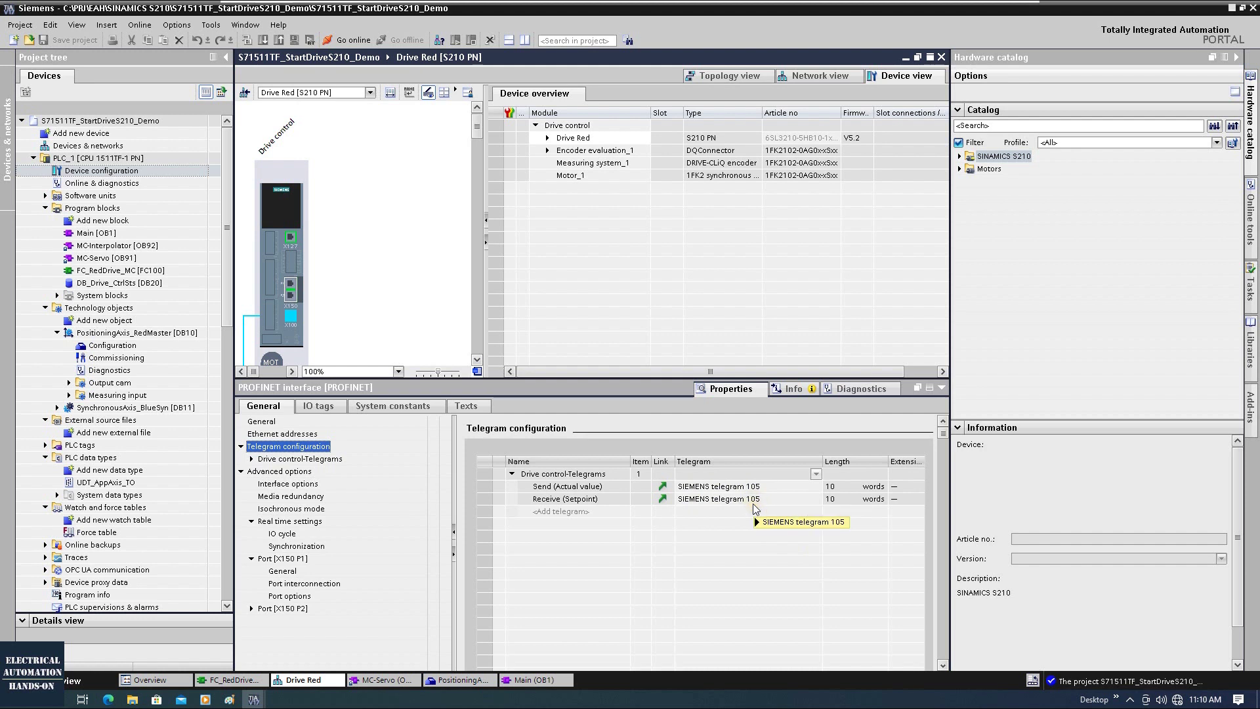
- Add a supplementary torque telegram, SIEMENS telegram 750, to Drive Red's telegram configuration
left_click(545, 519)
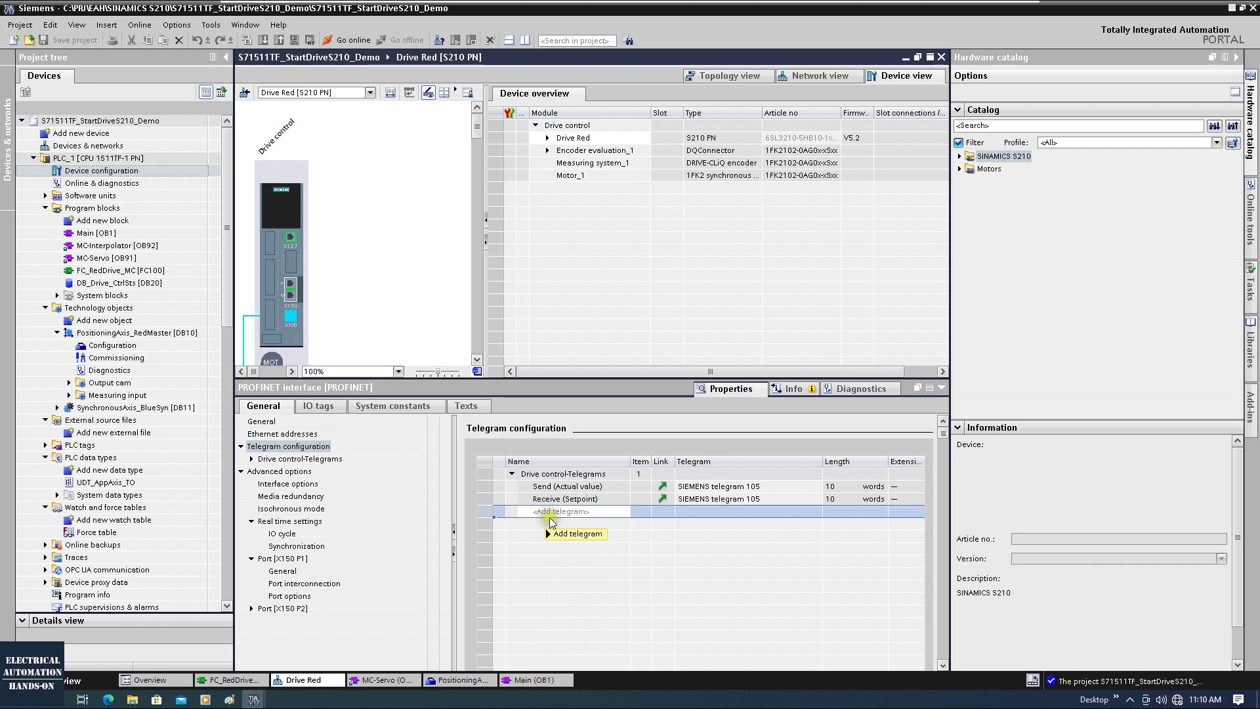
right_click(553, 516)
left_click(533, 511)
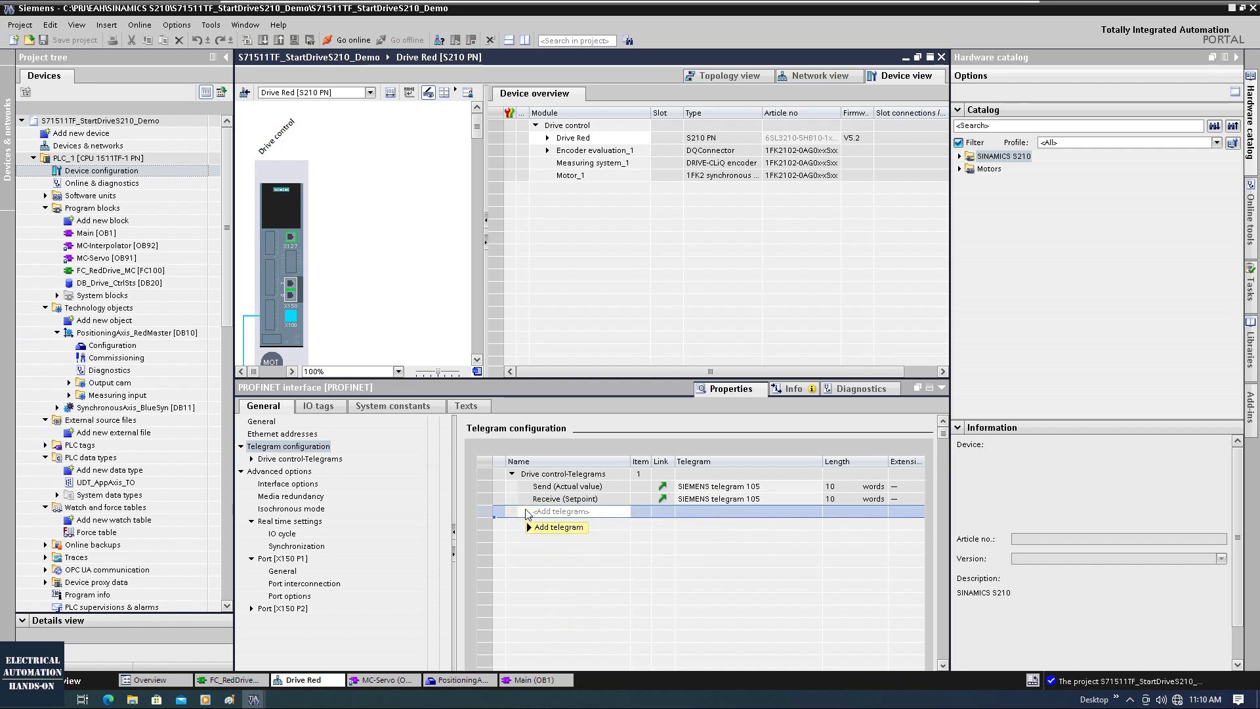
right_click(543, 515)
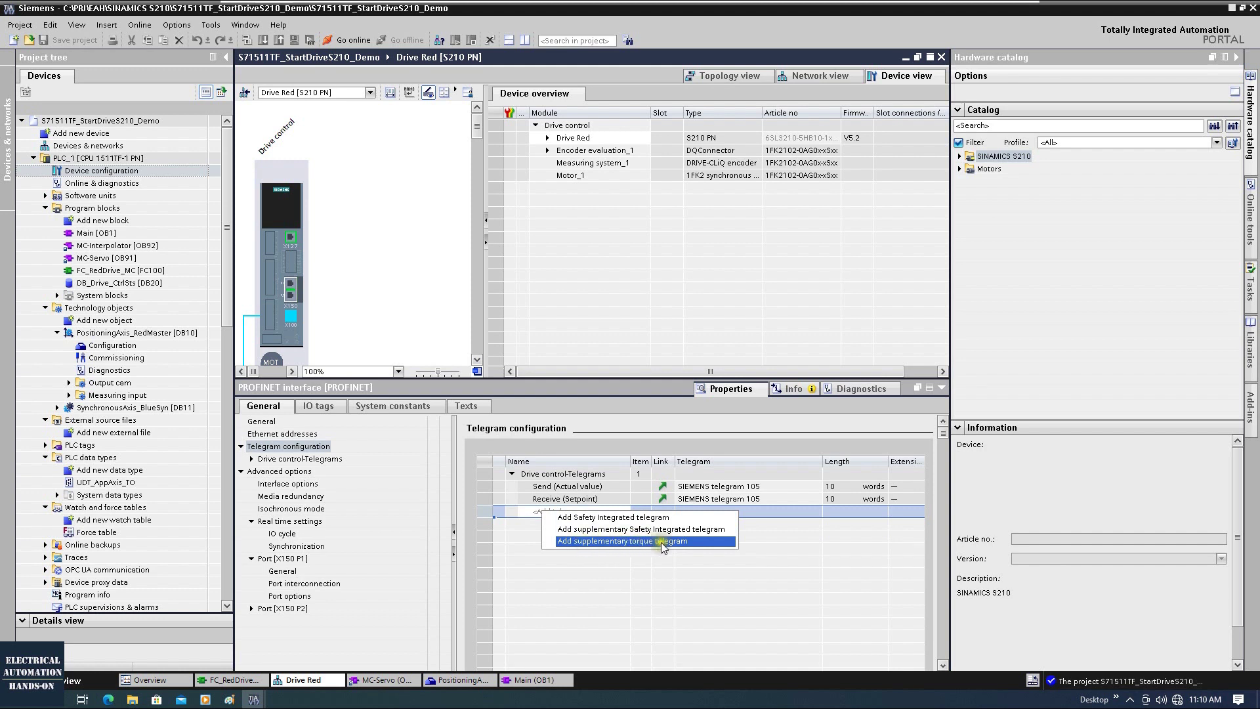
left_click(684, 545)
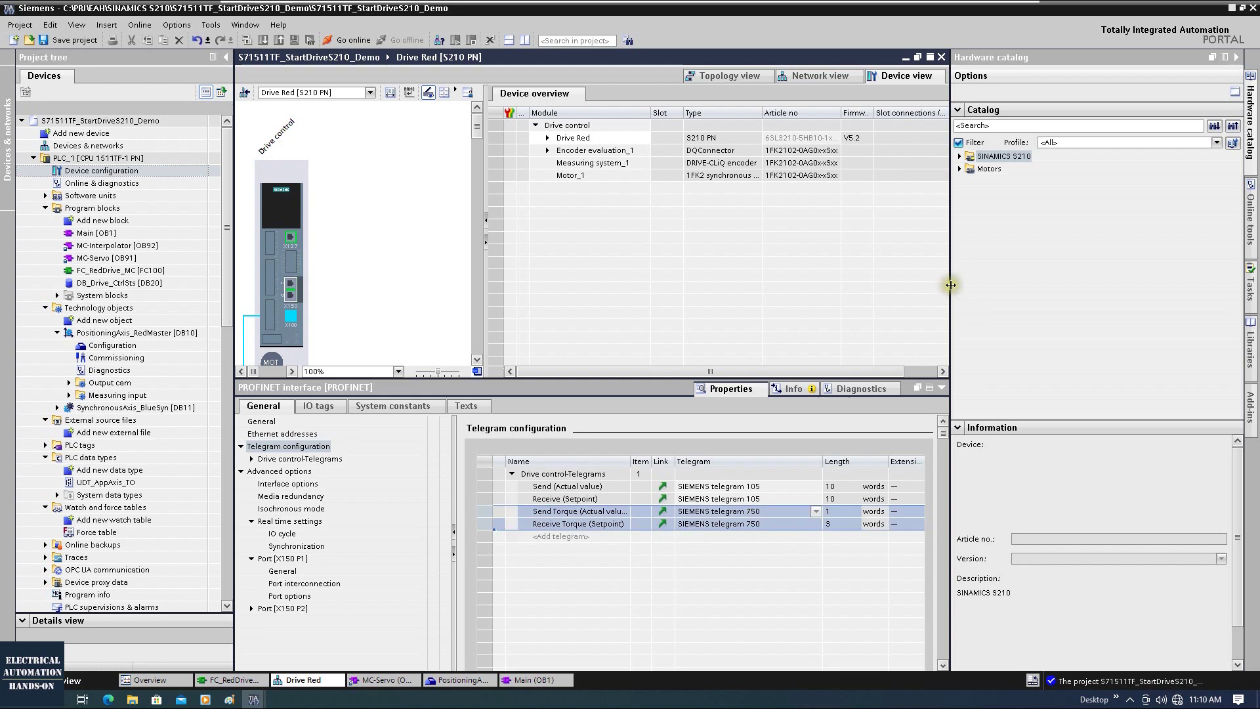
- Widen the telegram table and its name column to examine the length of the send and receive torque entries
left_click_drag(951, 285, 1108, 285)
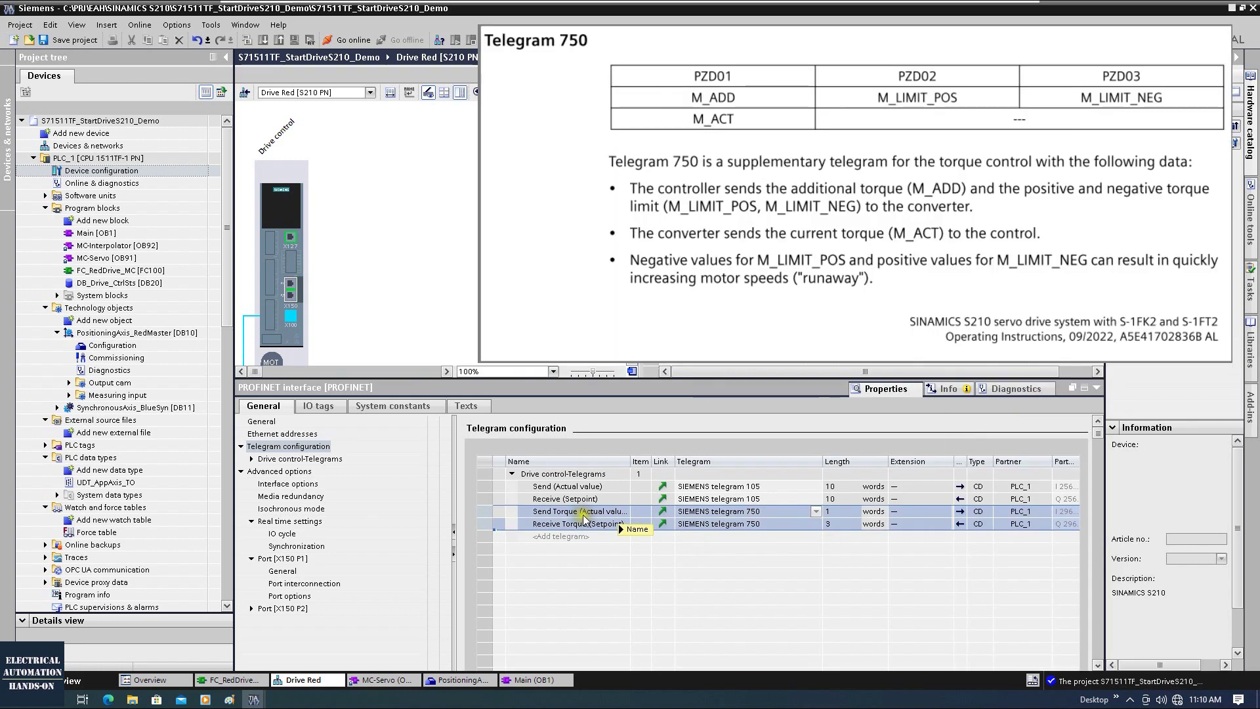
left_click_drag(629, 463, 693, 464)
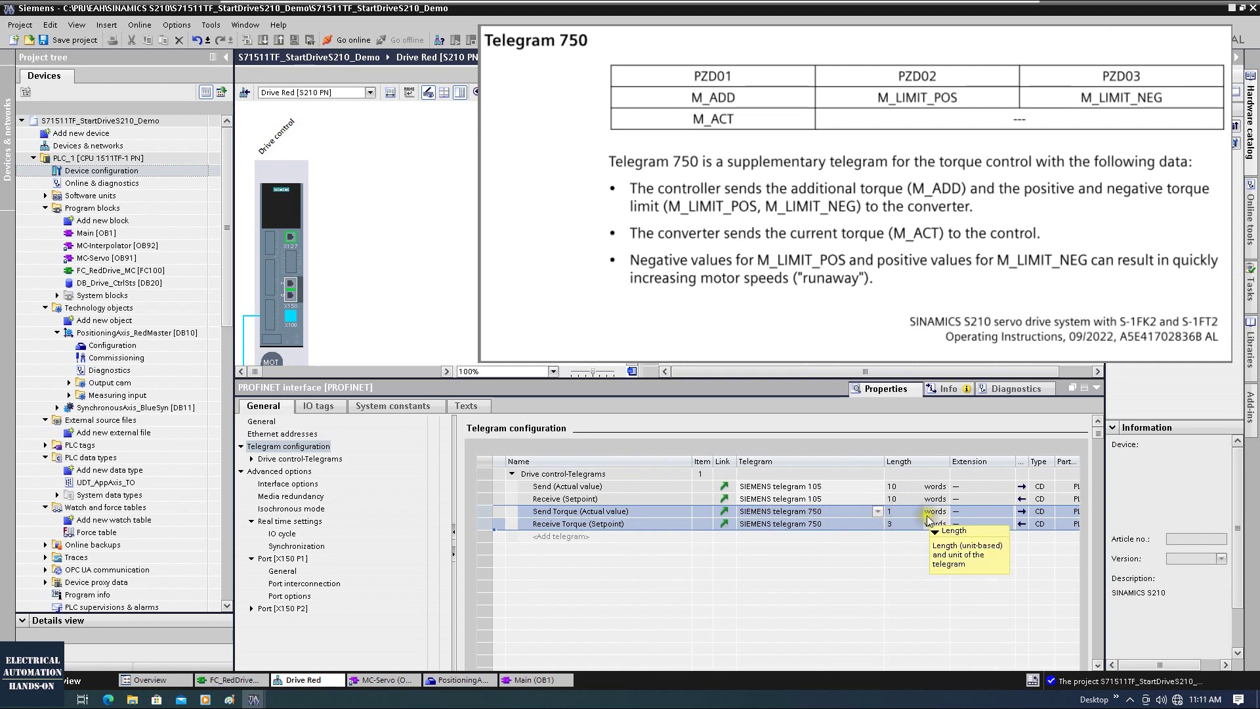
left_click(561, 524)
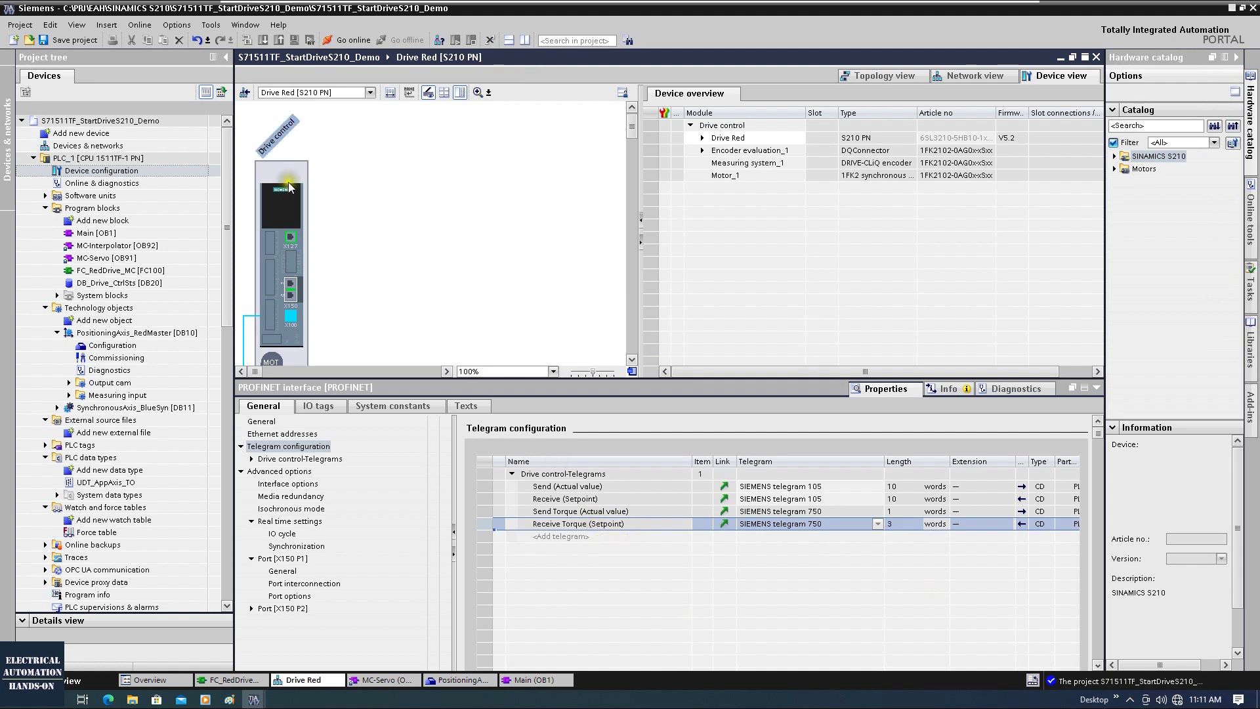
- Open the configuration of PositioningAxis_RedMaster and show its data exchange with the drive
left_click(289, 235)
left_click(129, 333)
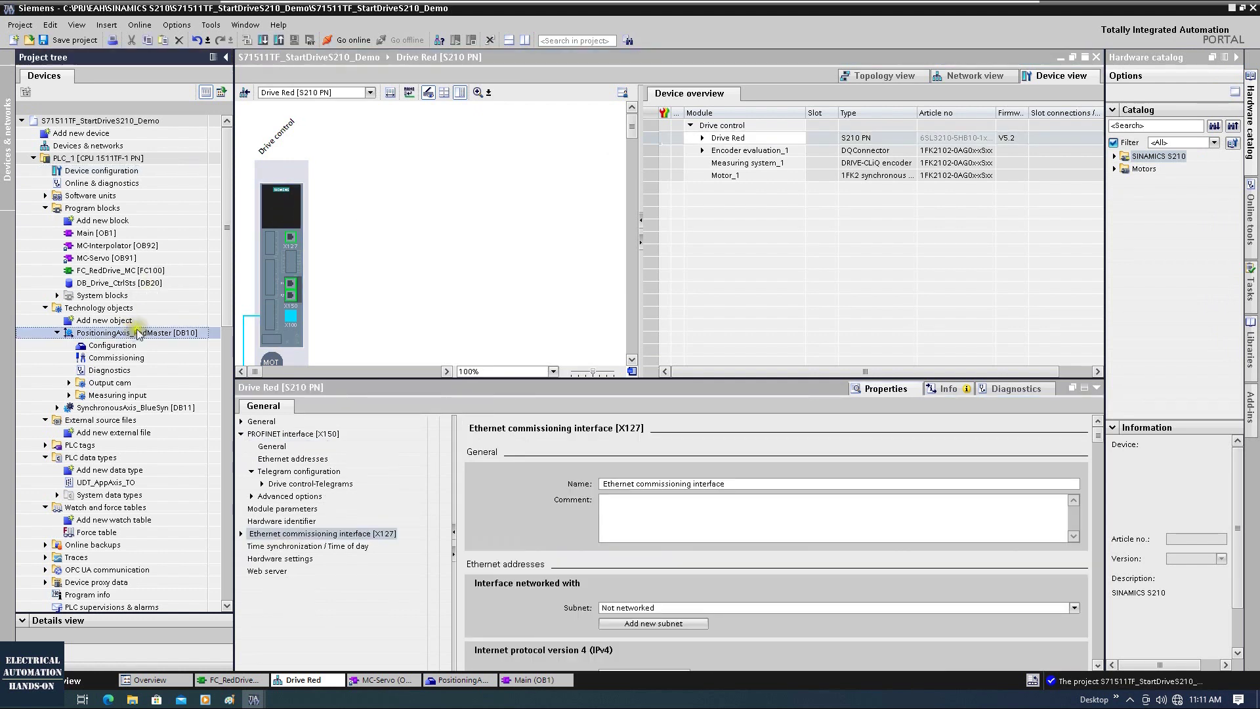
left_click_drag(234, 267, 272, 267)
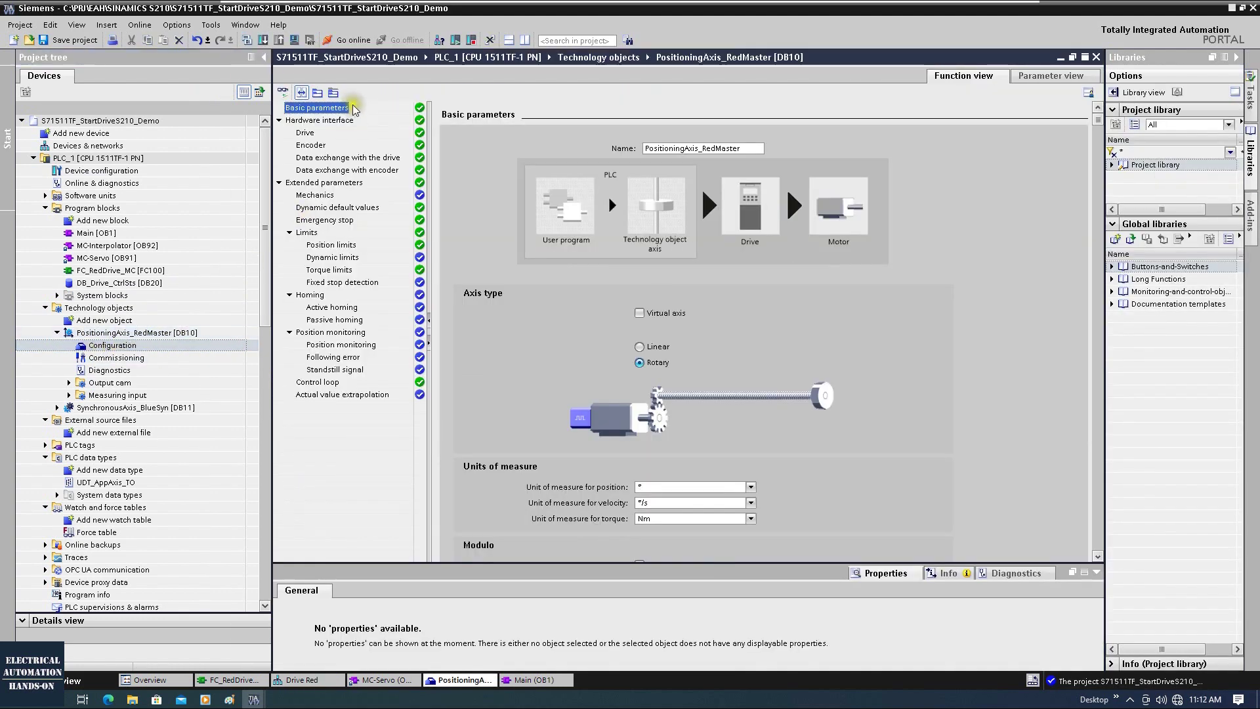
left_click(328, 160)
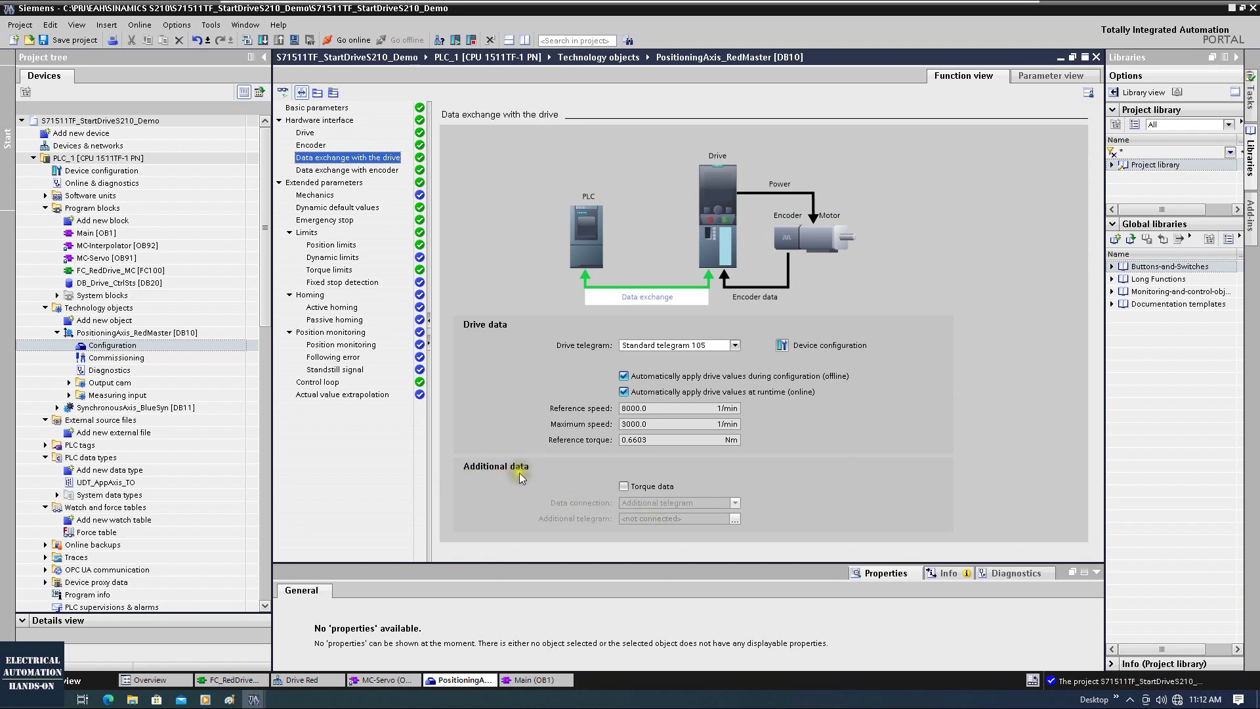
- Enable torque data for PositioningAxis_RedMaster and assign Drive_control_SIEMENS_telegram_750 as the additional telegram
left_click(624, 488)
left_click(624, 488)
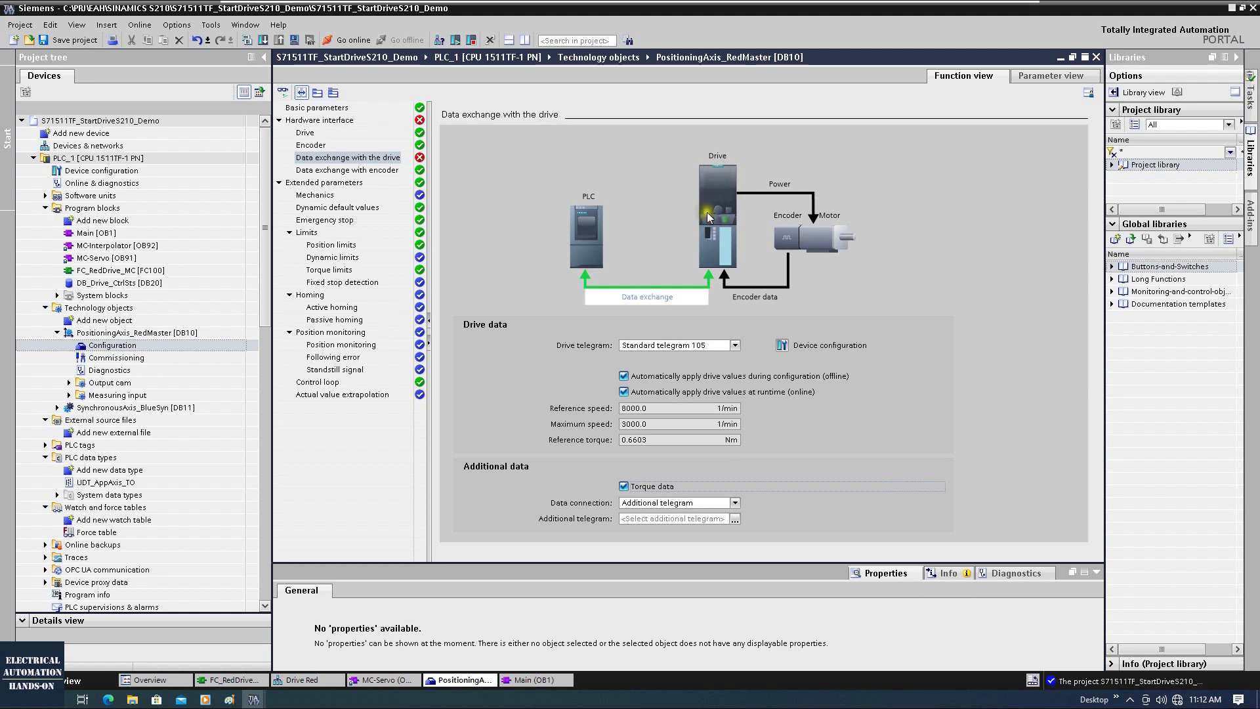
left_click(735, 518)
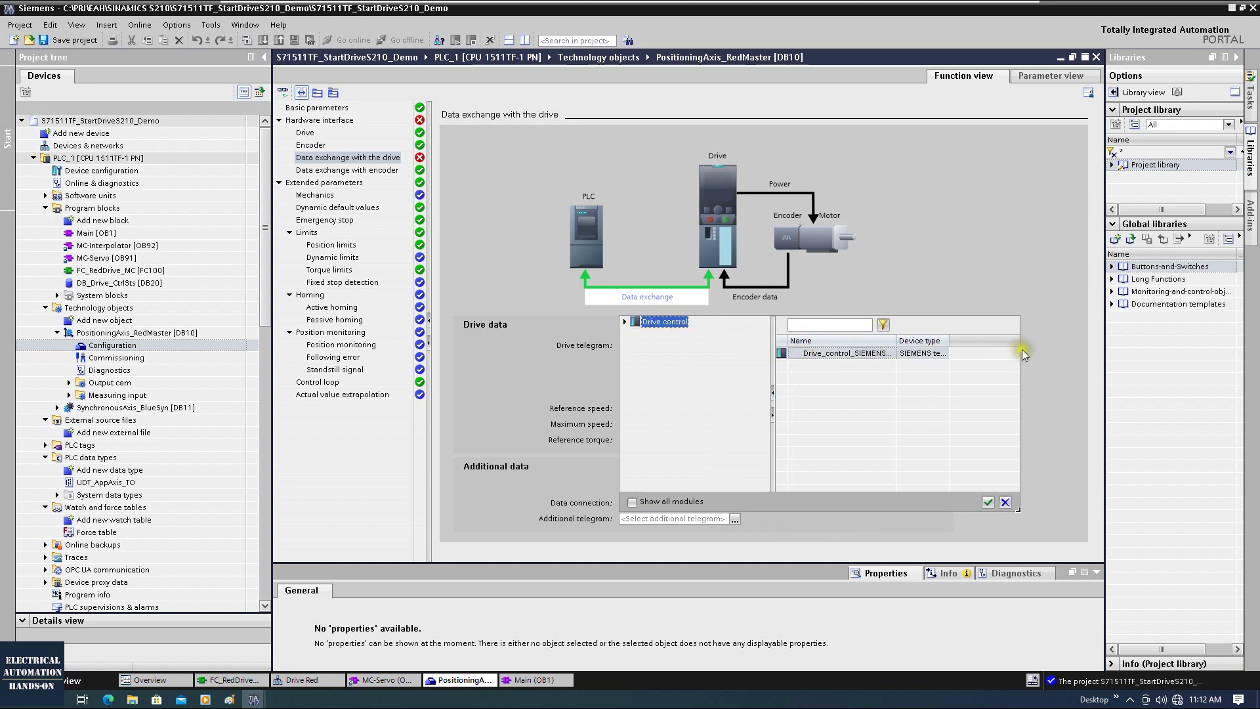
left_click_drag(1021, 352, 1207, 349)
left_click_drag(946, 342, 992, 338)
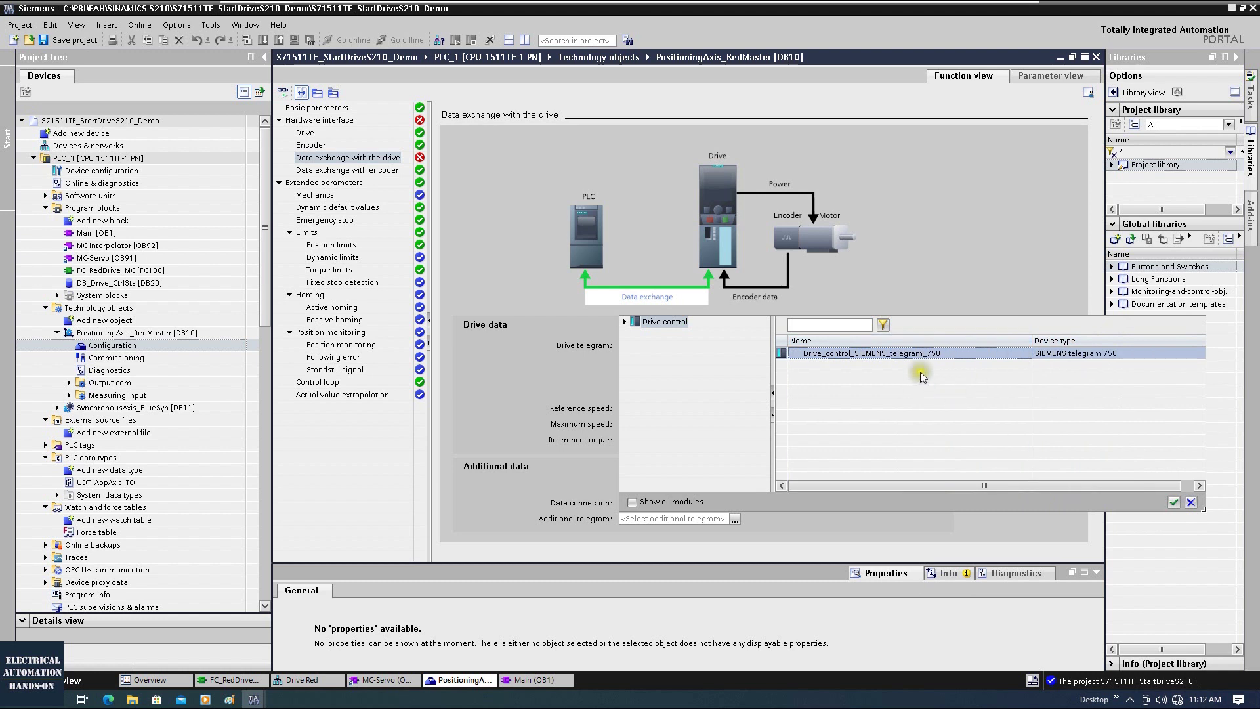
left_click(1174, 502)
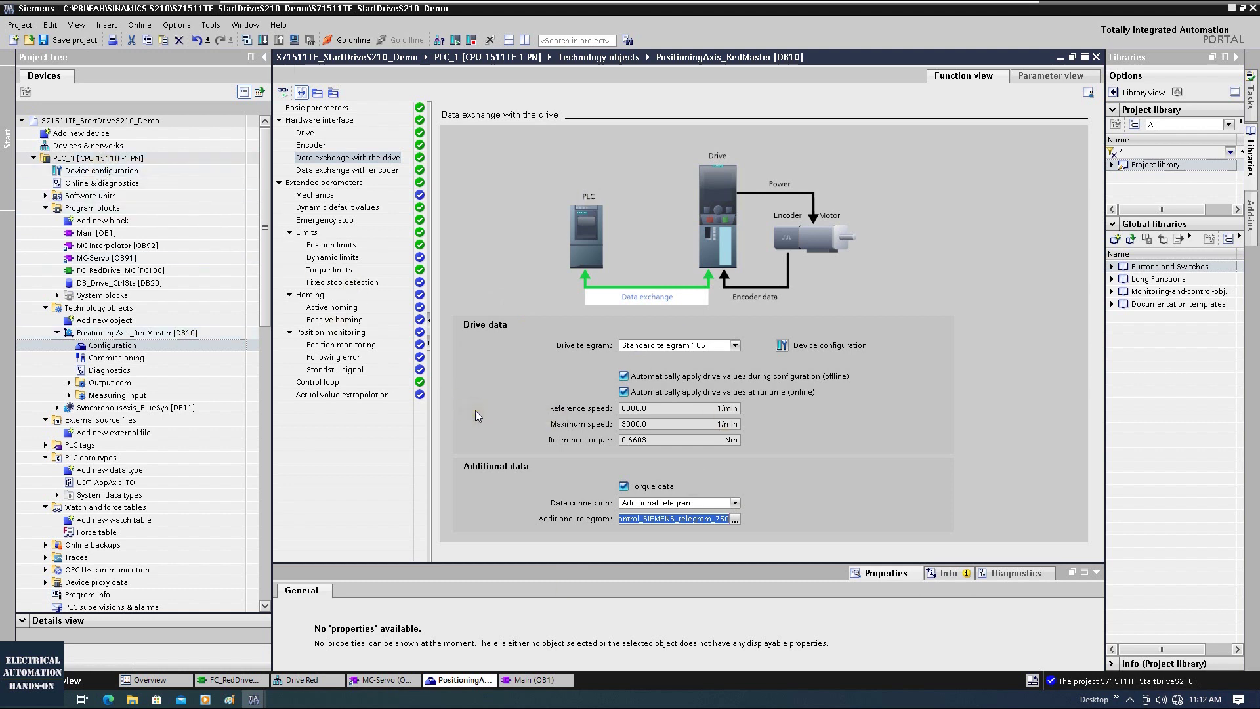
- Open the configuration of the SynchronousAxis_BlueSyn technology object
left_click(57, 408)
left_click(157, 407)
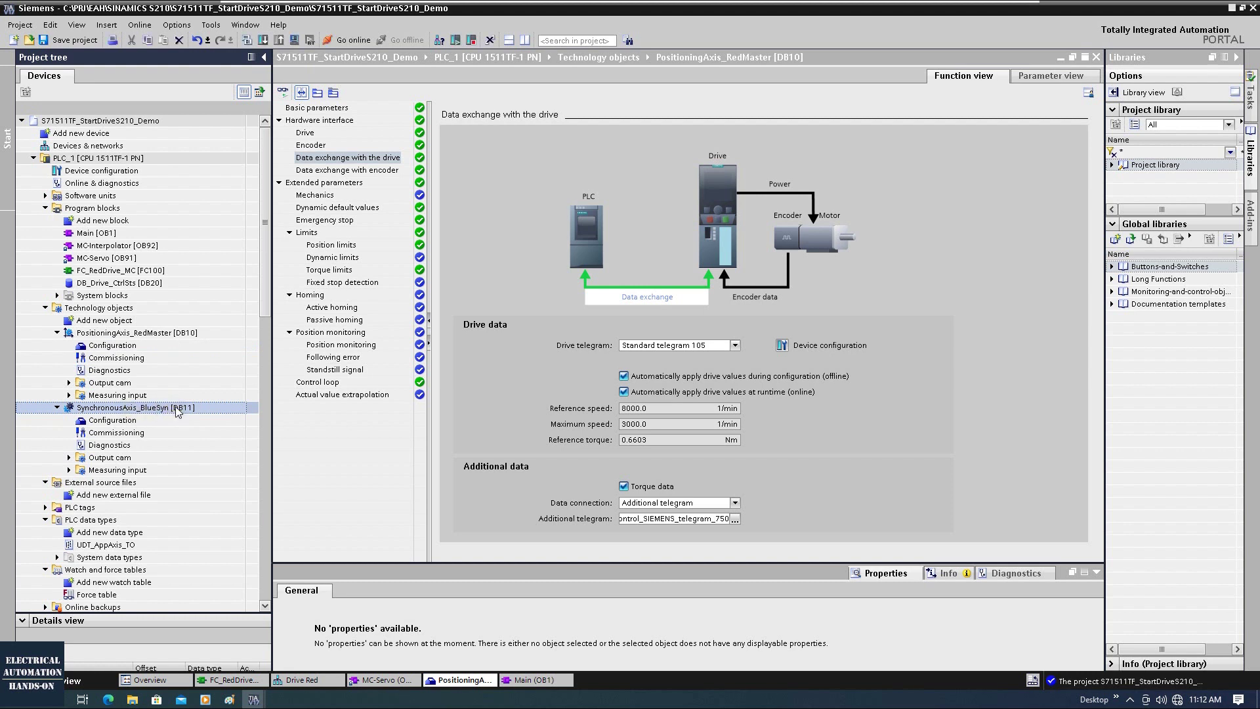
double_click(119, 425)
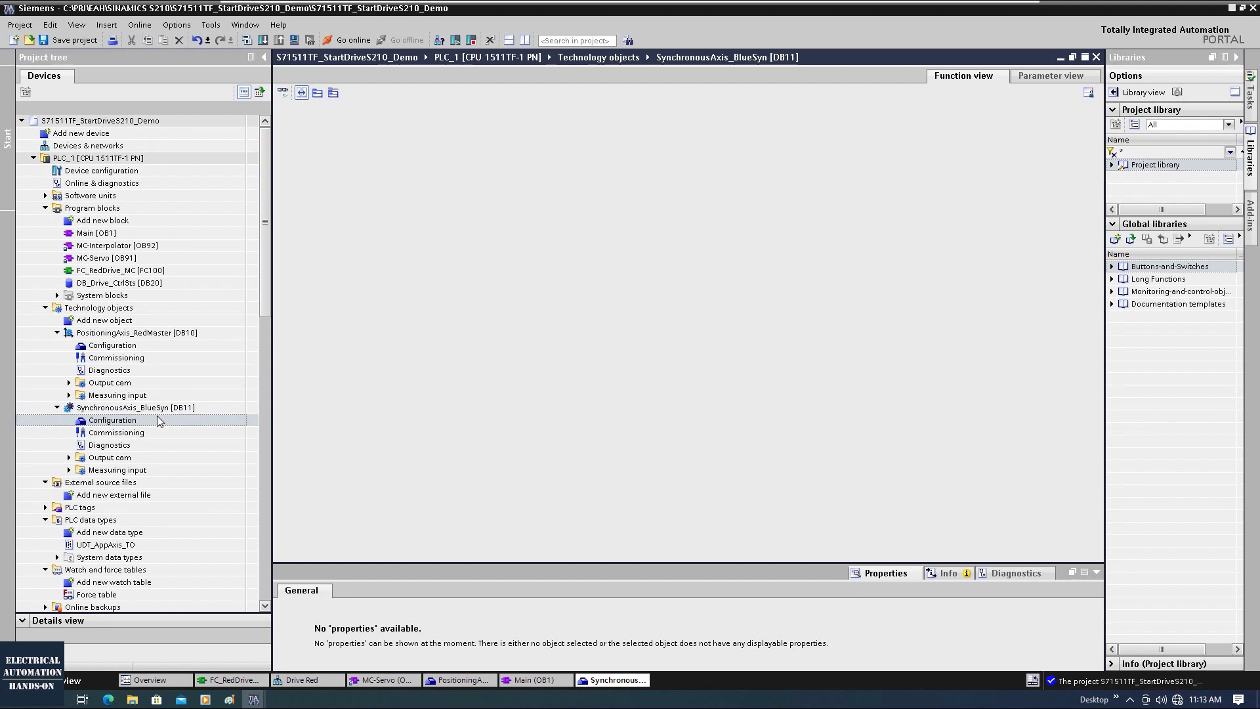
left_click(160, 415)
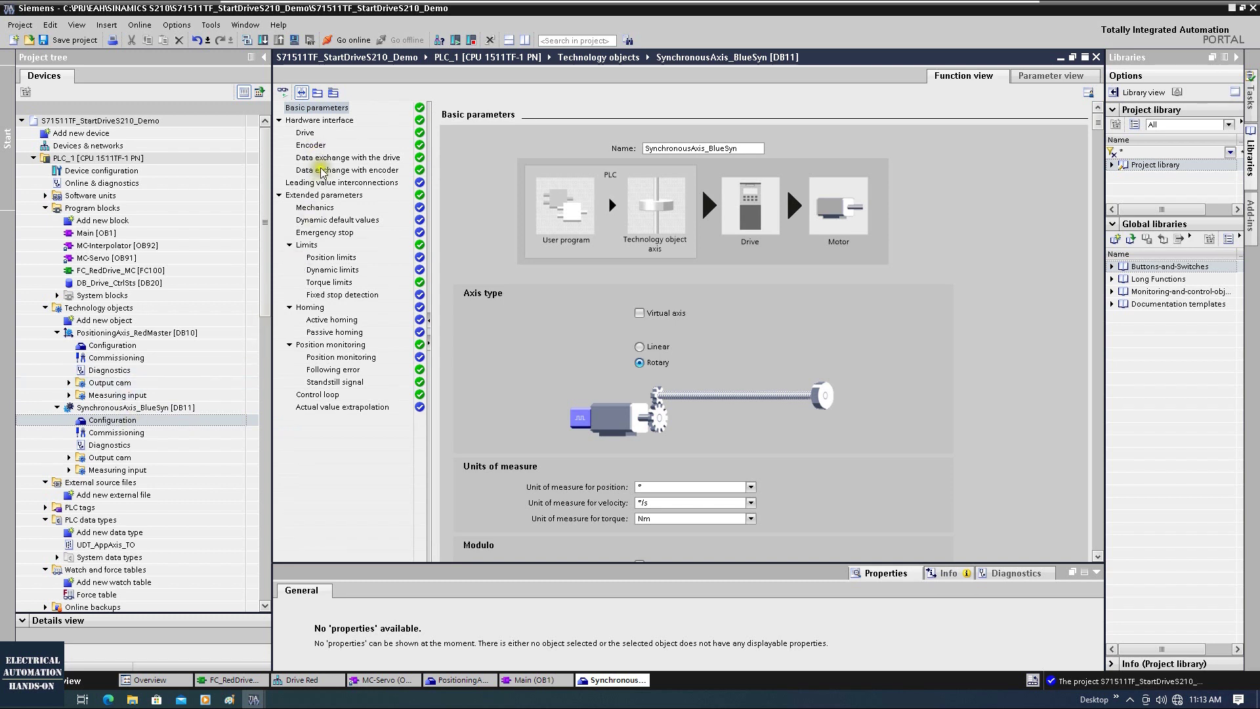
- Try to enable torque data with an additional telegram in SynchronousAxis_BlueSyn's data exchange with the drive
left_click(321, 158)
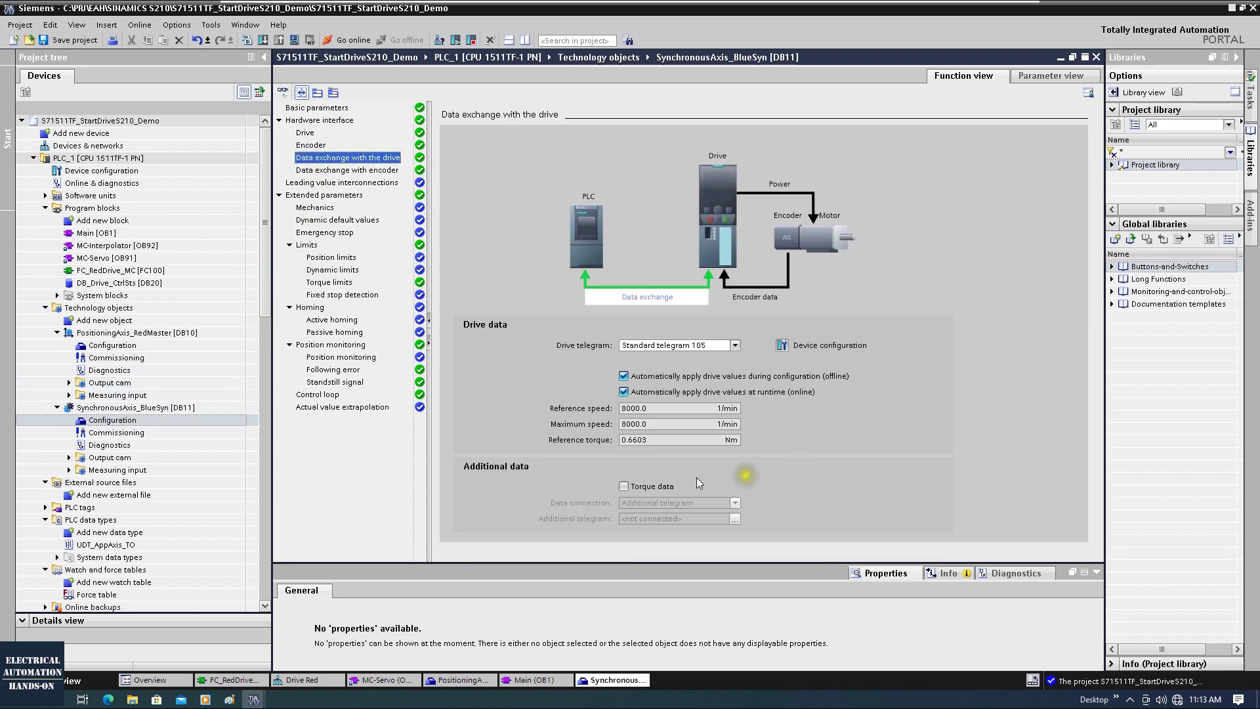
left_click(624, 488)
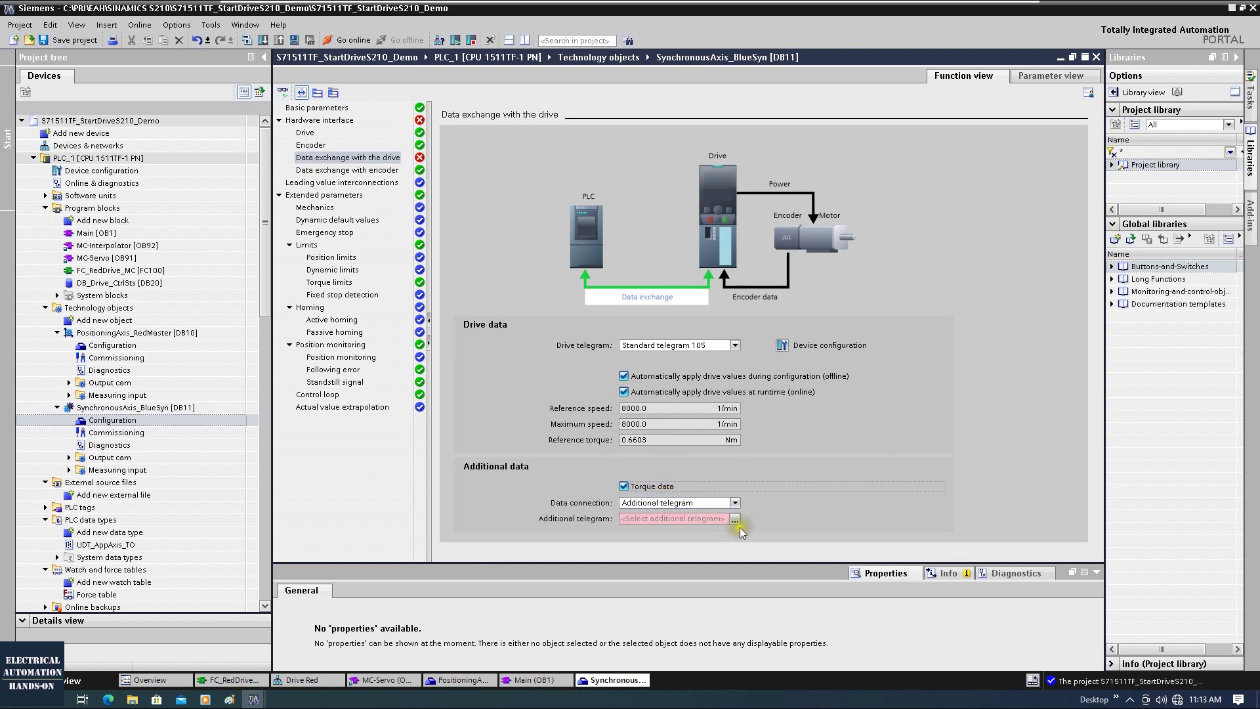
left_click(736, 519)
double_click(649, 323)
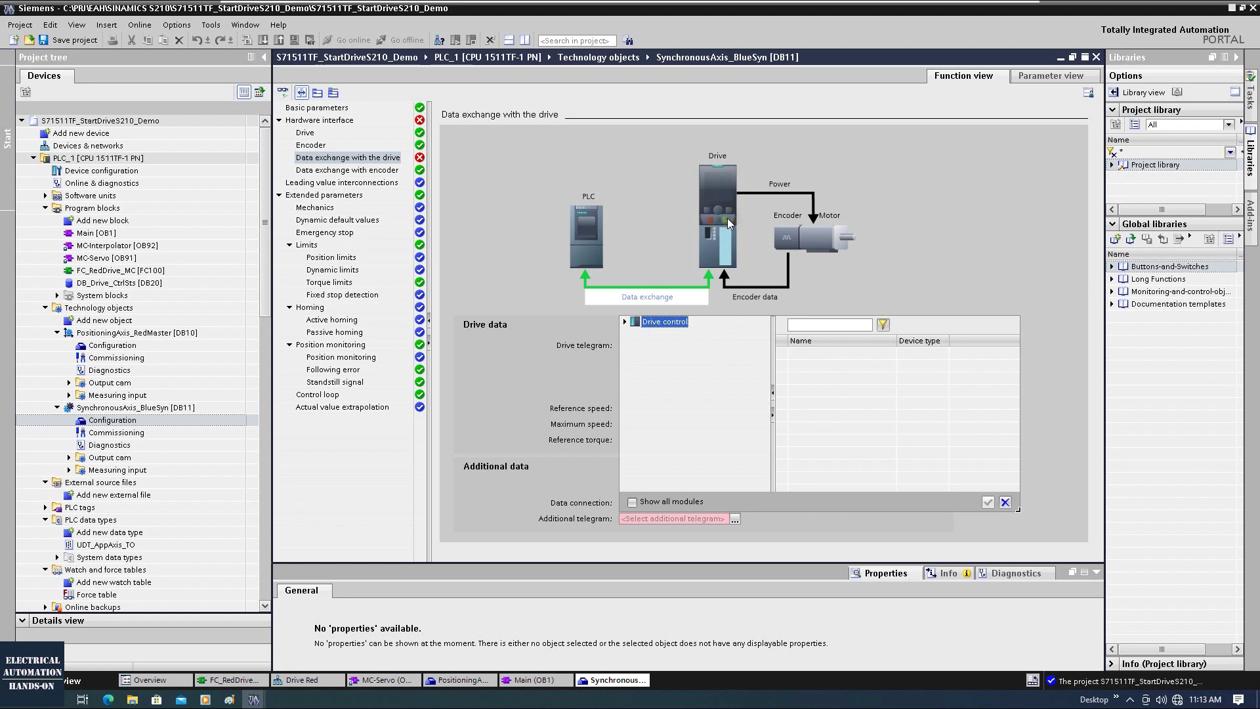
left_click(988, 502)
left_click(624, 486)
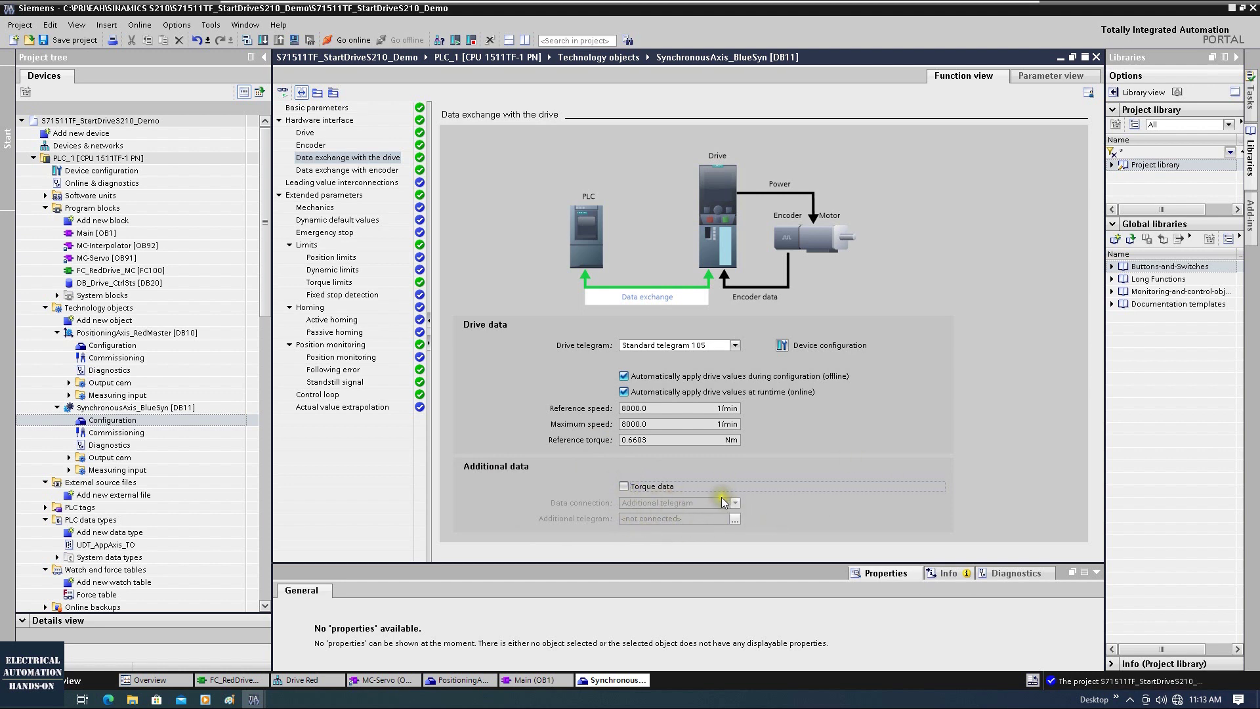
- Examine the telegram configuration of Drive Red's PROFINET interface in the device configuration, and close the editor
double_click(80, 171)
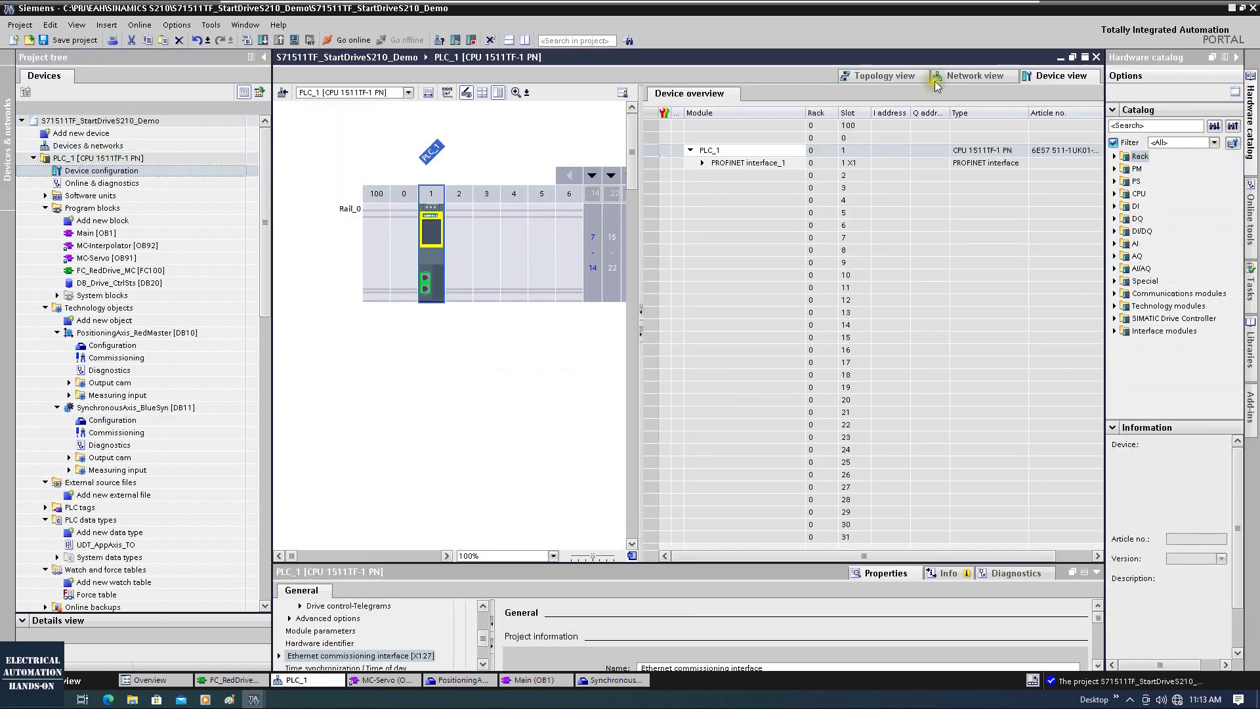
left_click(935, 80)
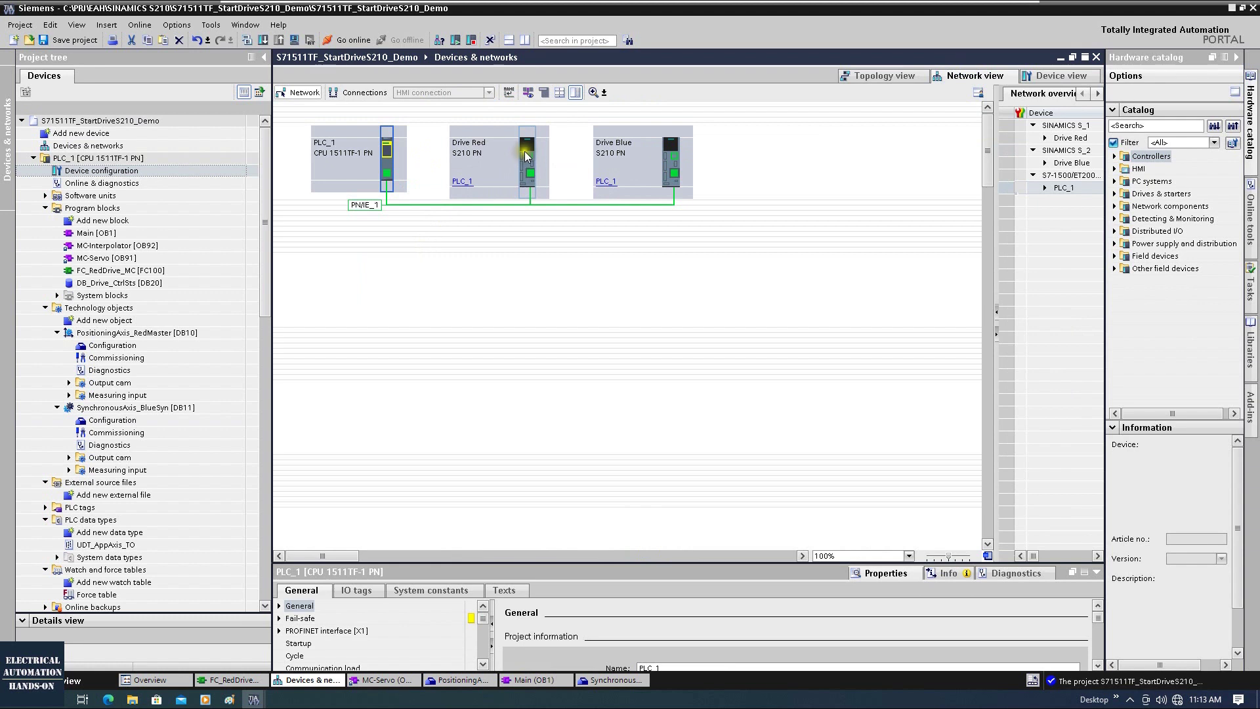
double_click(525, 152)
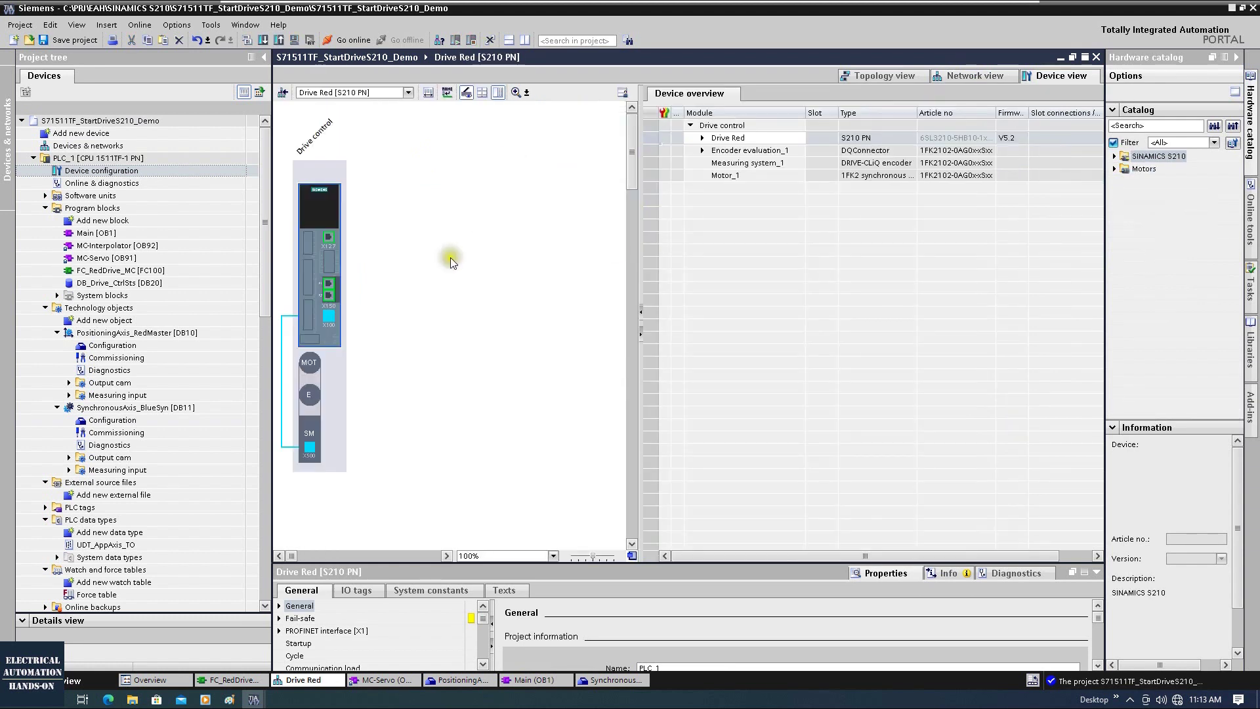
left_click(329, 289)
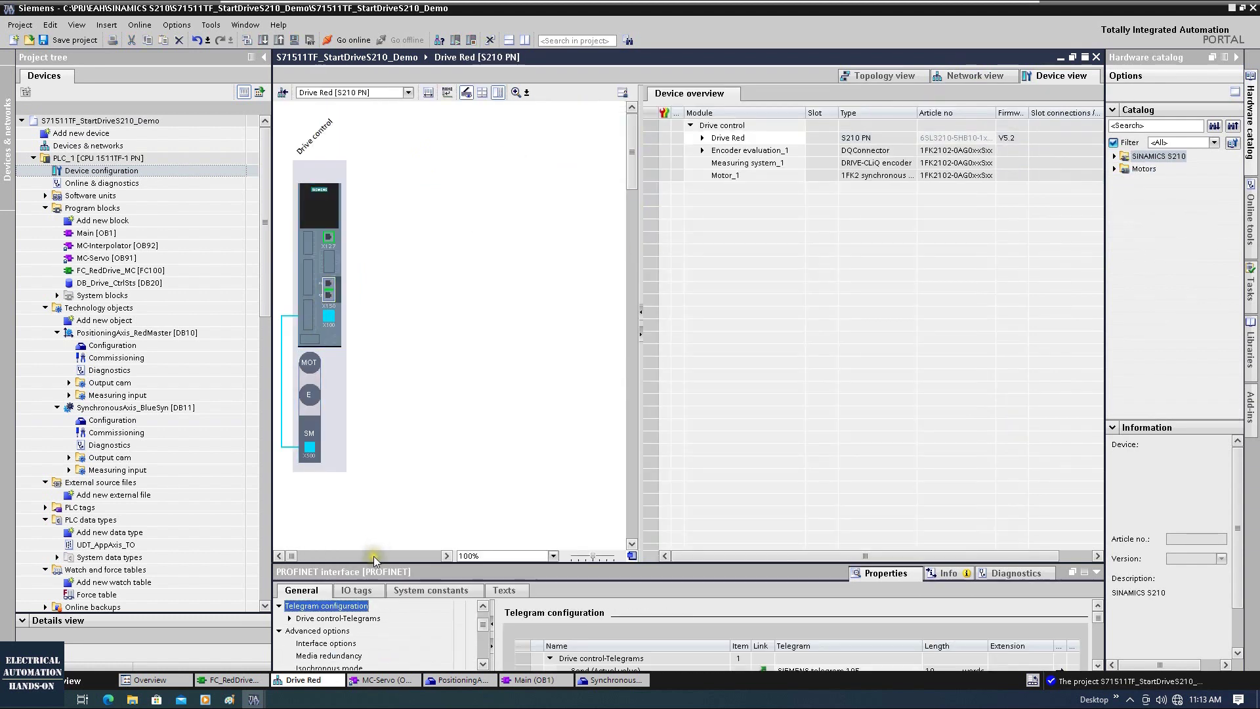
left_click_drag(375, 560, 374, 367)
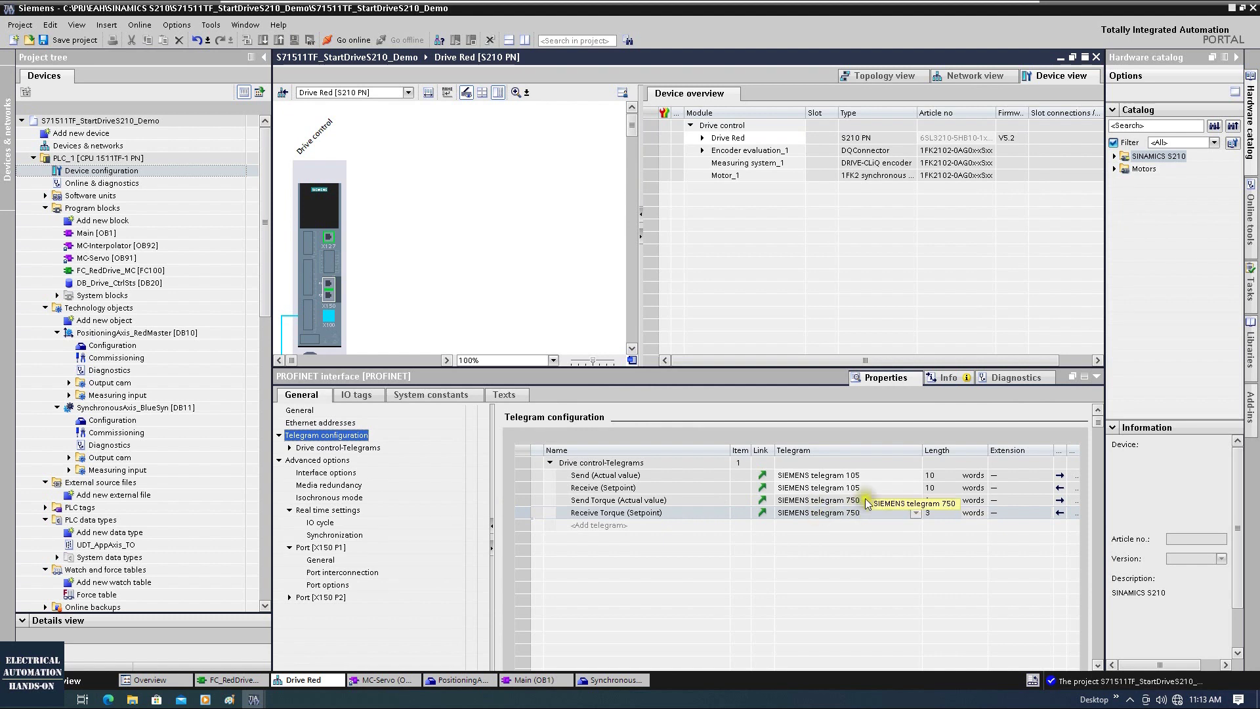
left_click(1097, 58)
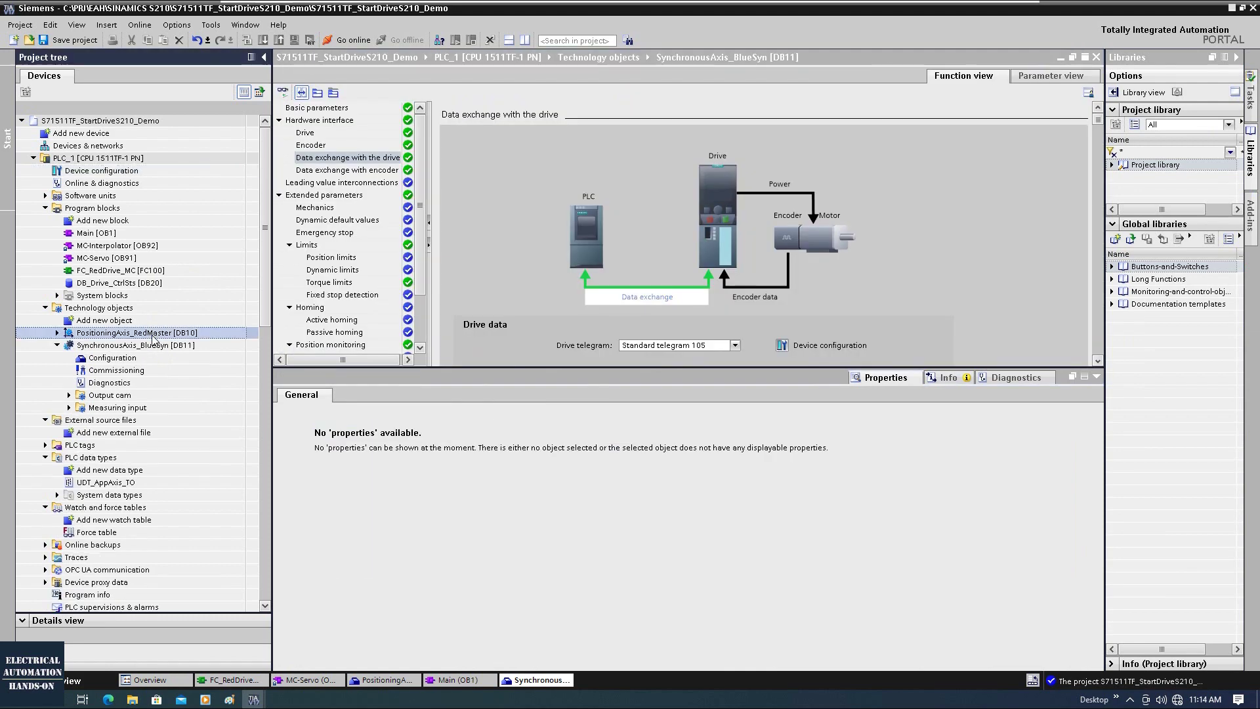
- Show the torque limits of PositioningAxis_RedMaster and examine the options for where the limit is effective
double_click(157, 340)
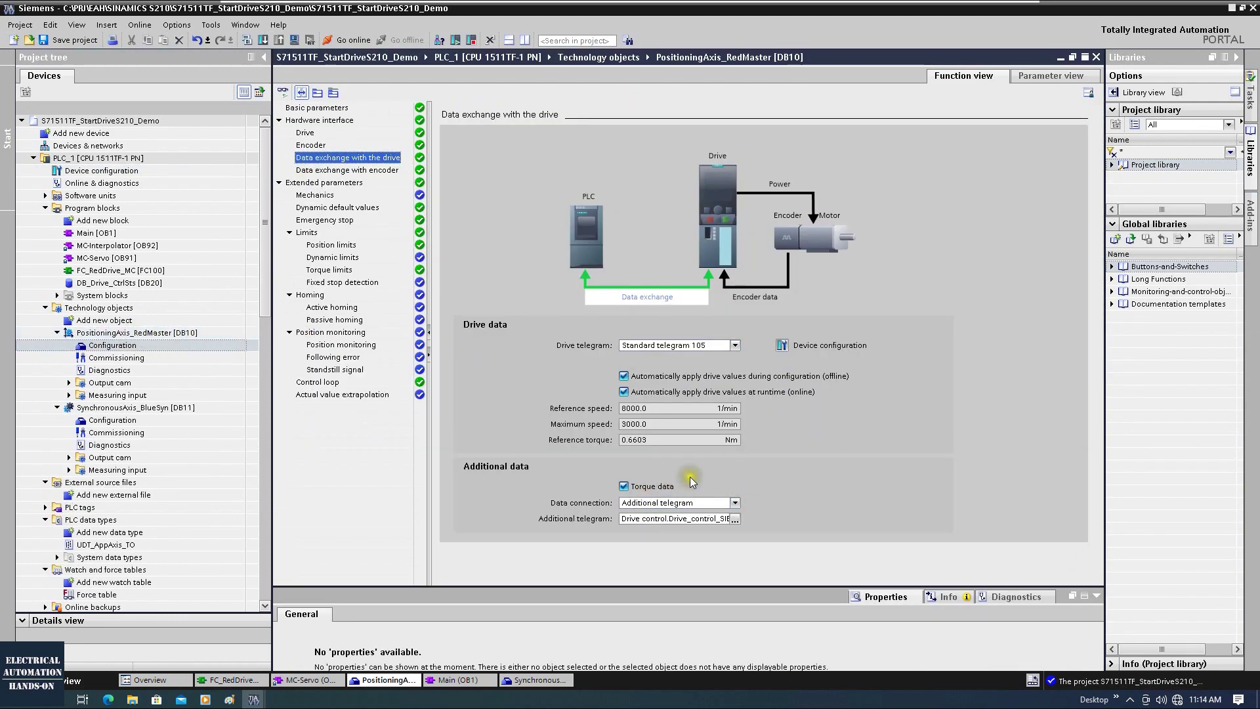
left_click_drag(434, 257, 510, 244)
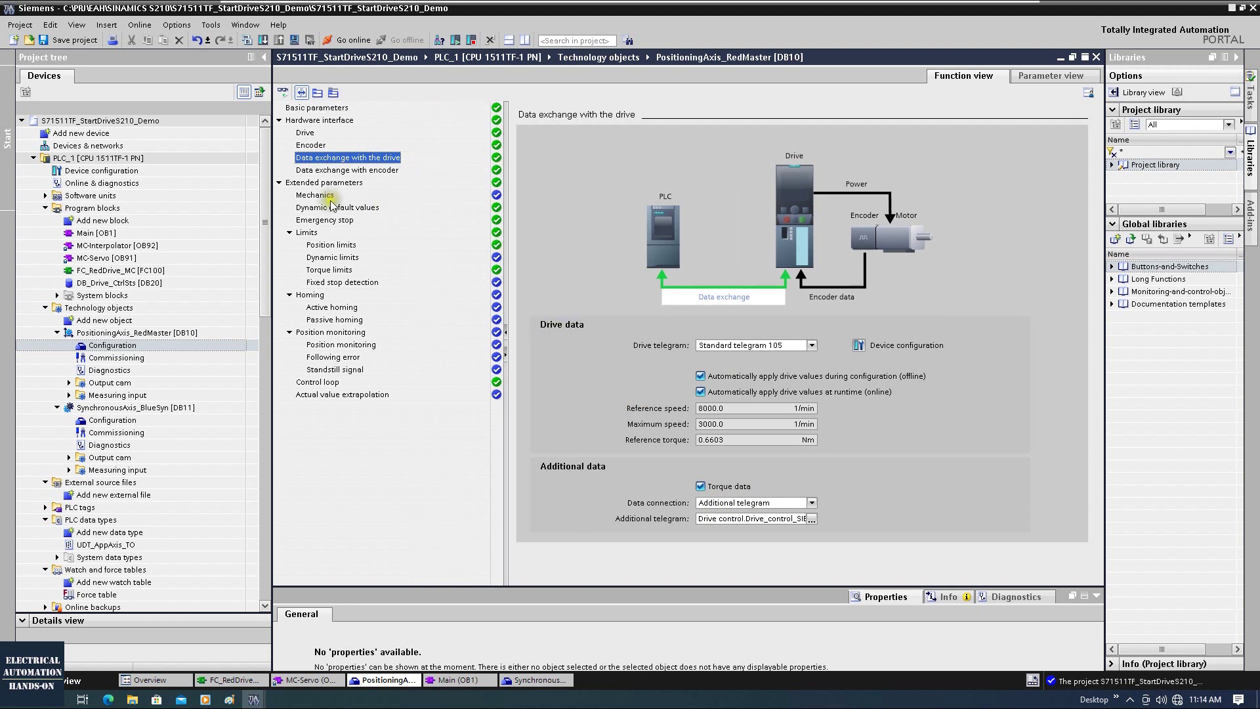
left_click(325, 271)
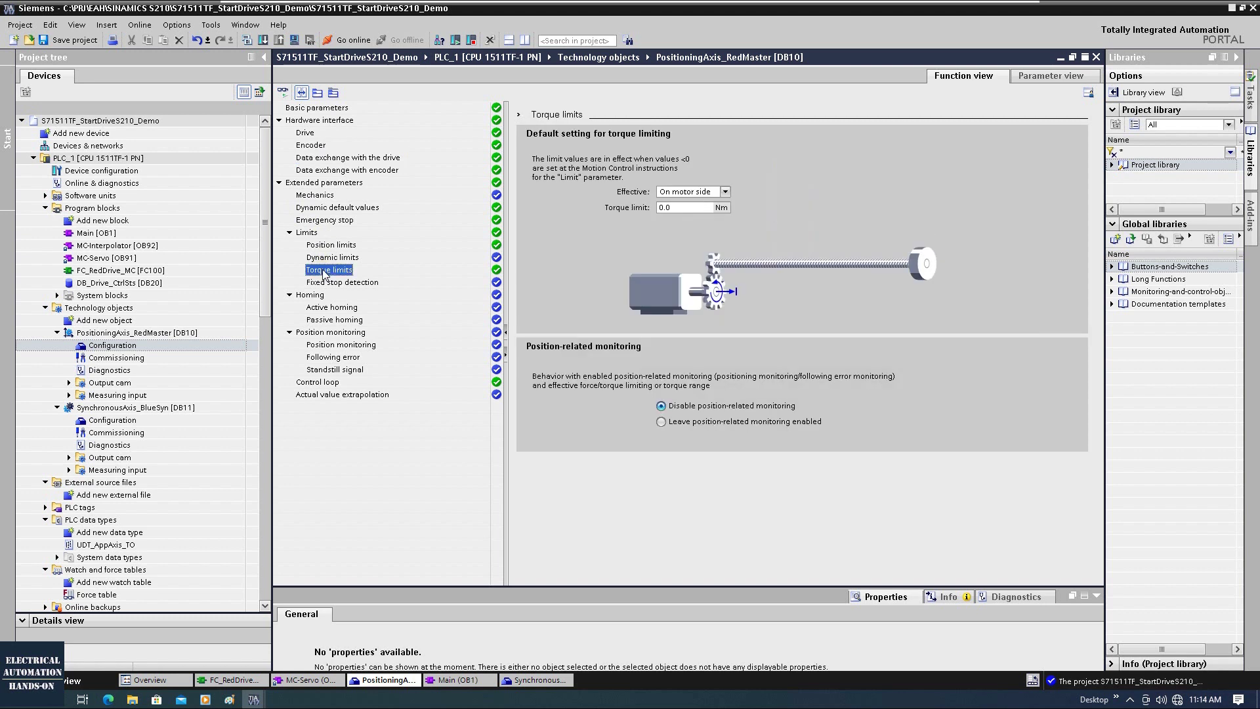
left_click(723, 191)
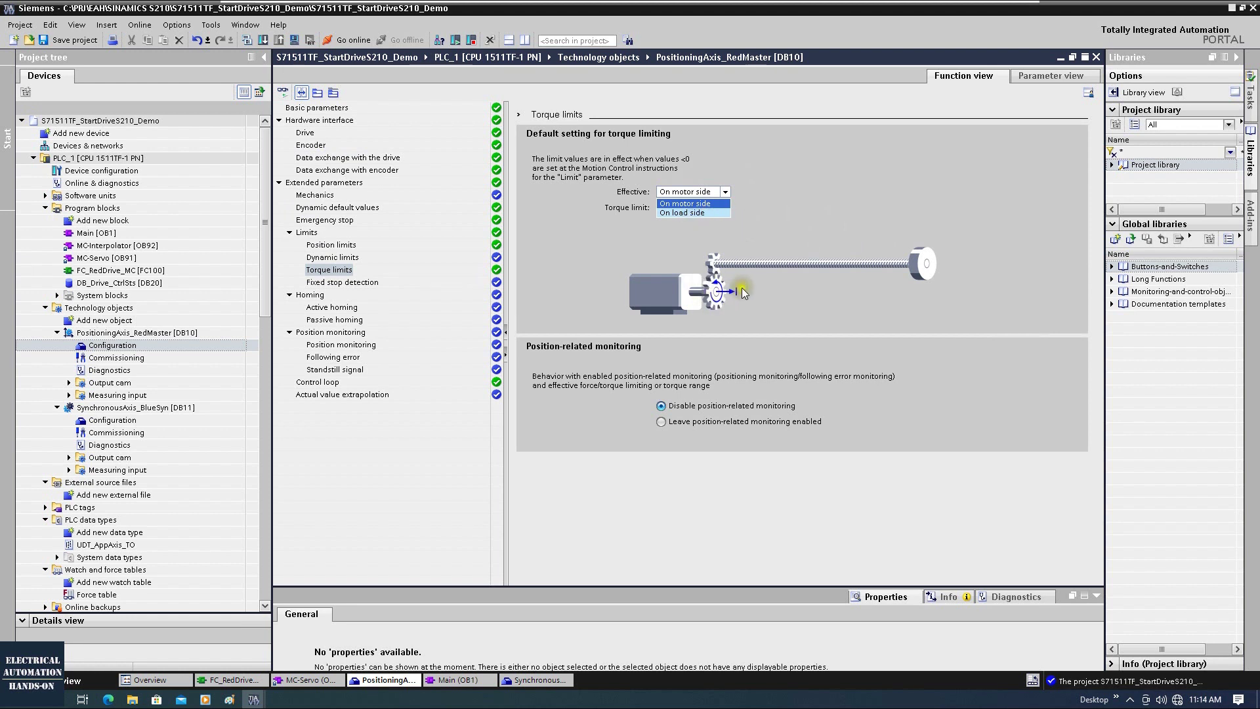
left_click(854, 215)
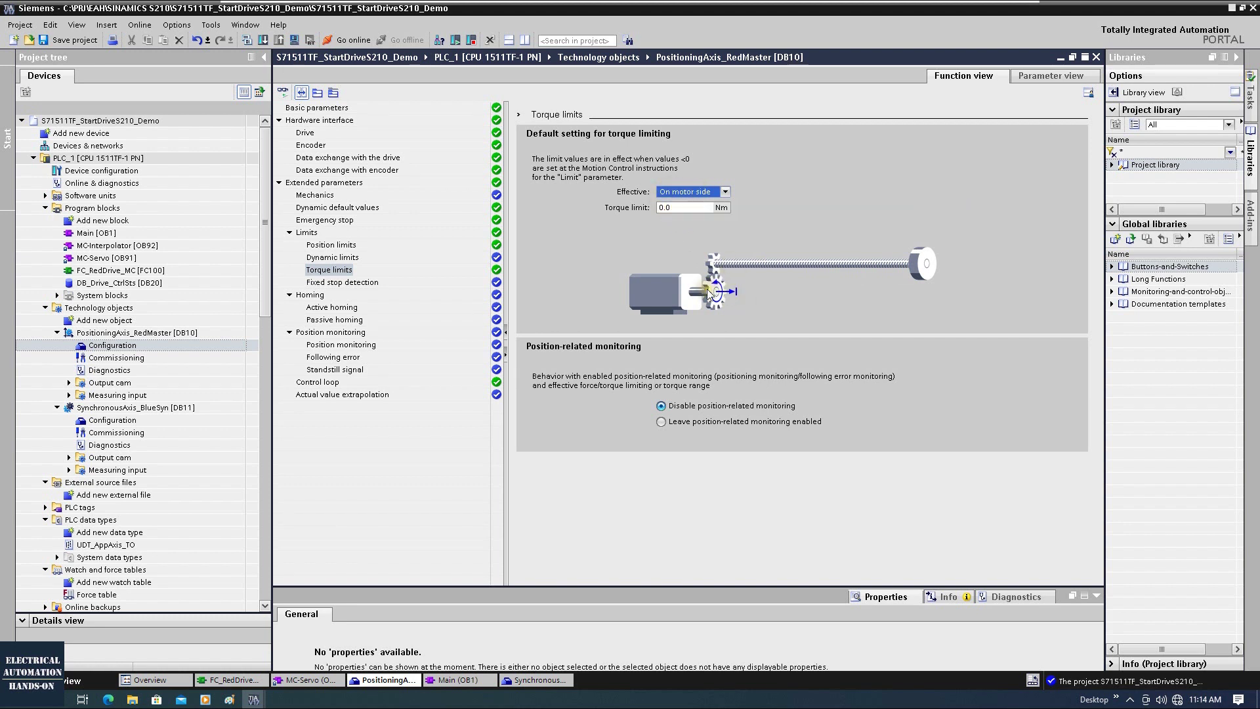
- Check the load gear revolutions in the axis mechanics and compare them with the effective-side options of the torque limits
left_click(315, 195)
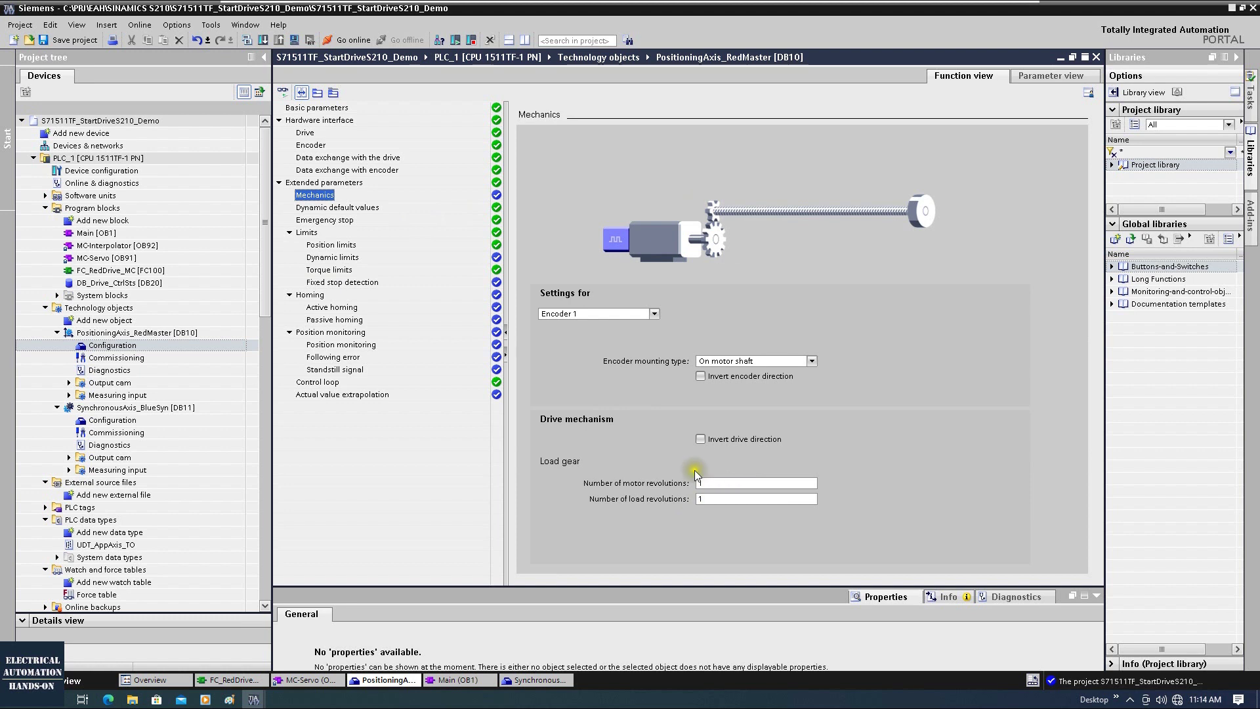
left_click(708, 483)
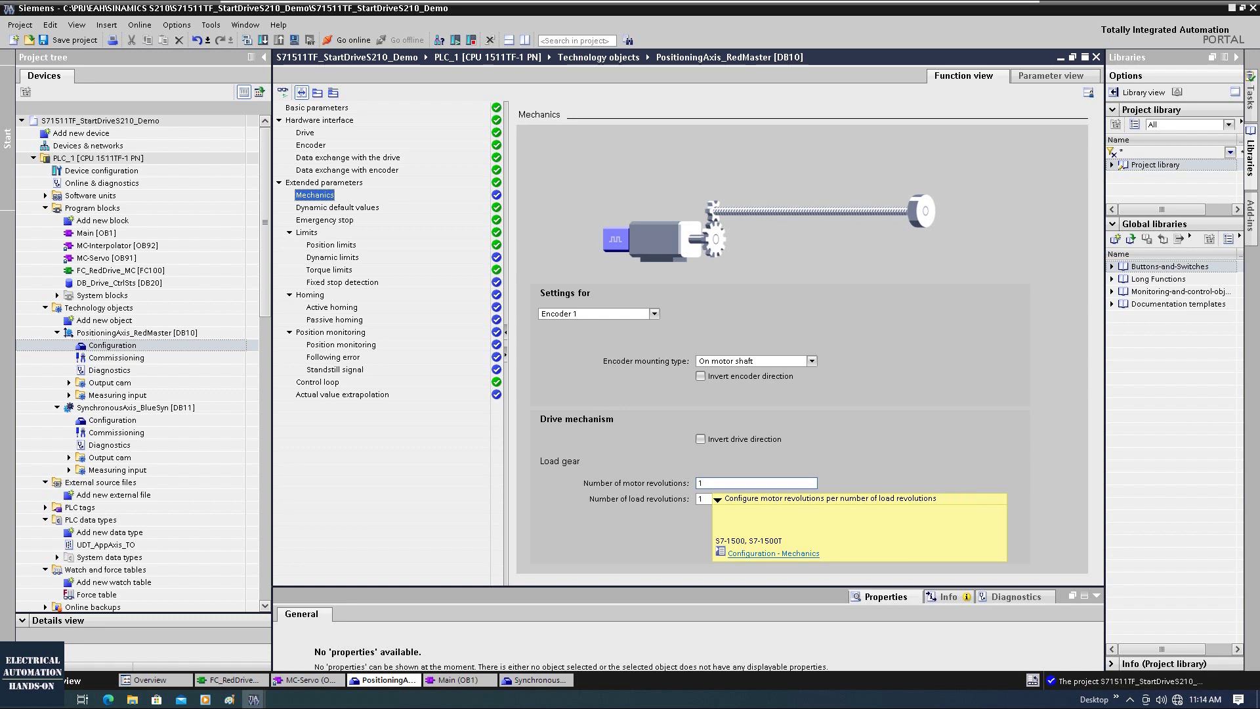
left_click(875, 423)
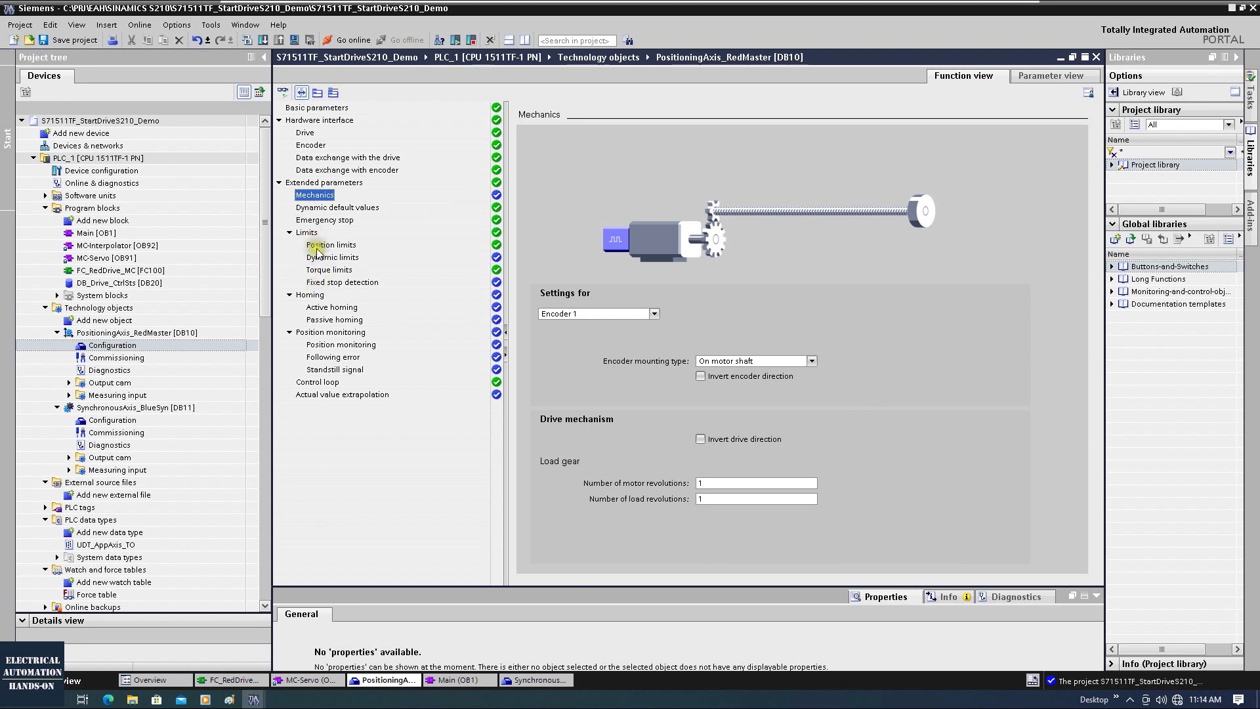
left_click(323, 270)
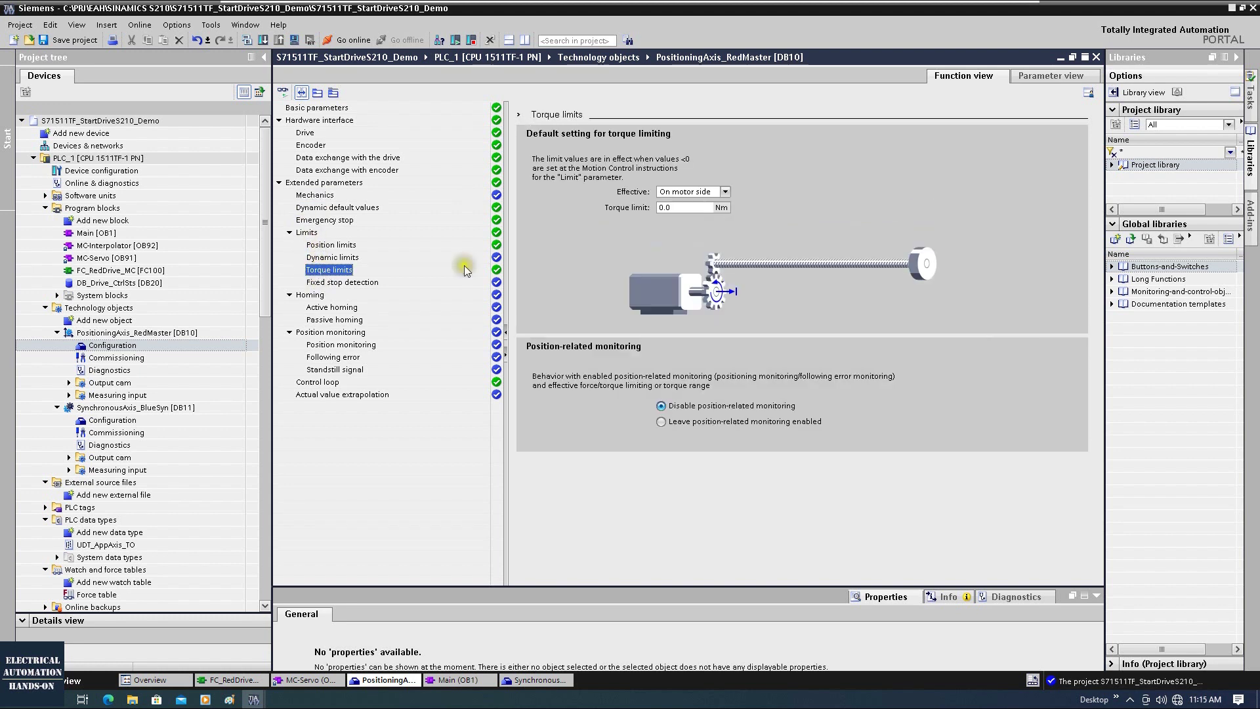
left_click(695, 192)
left_click(686, 201)
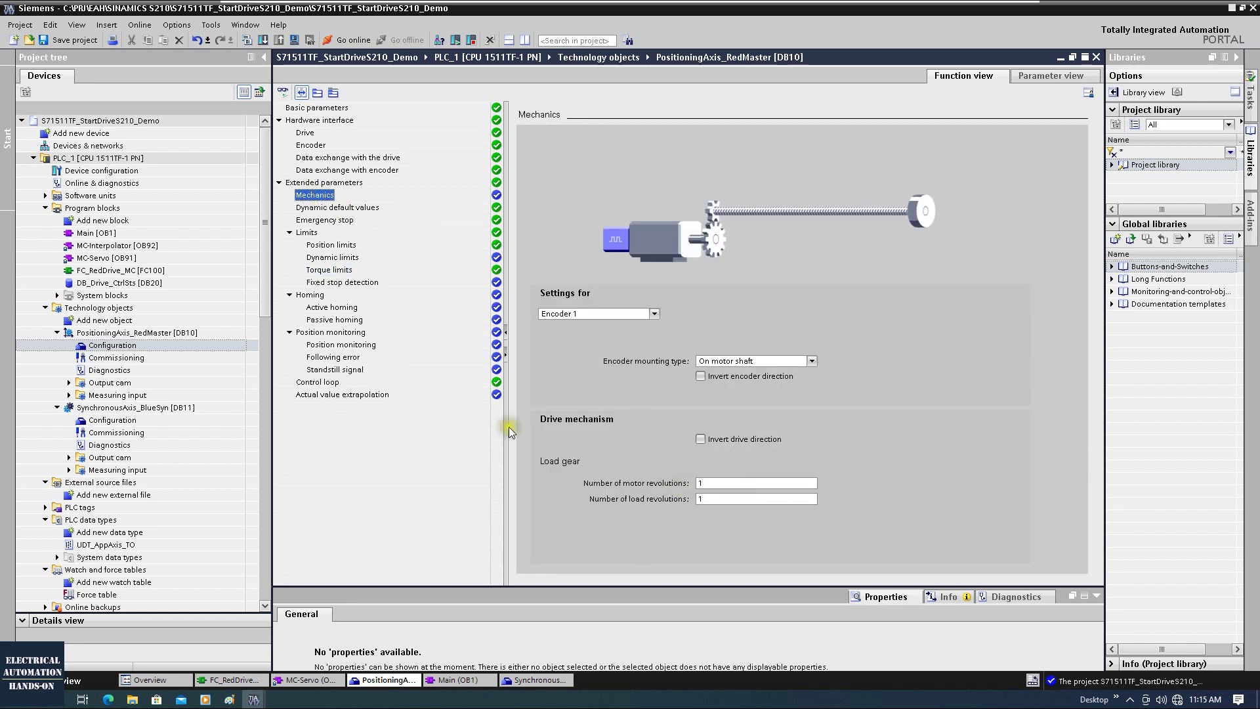
- Keep torque limiting effective on the motor side and review the default torque limit and position-related monitoring settings
left_click(328, 271)
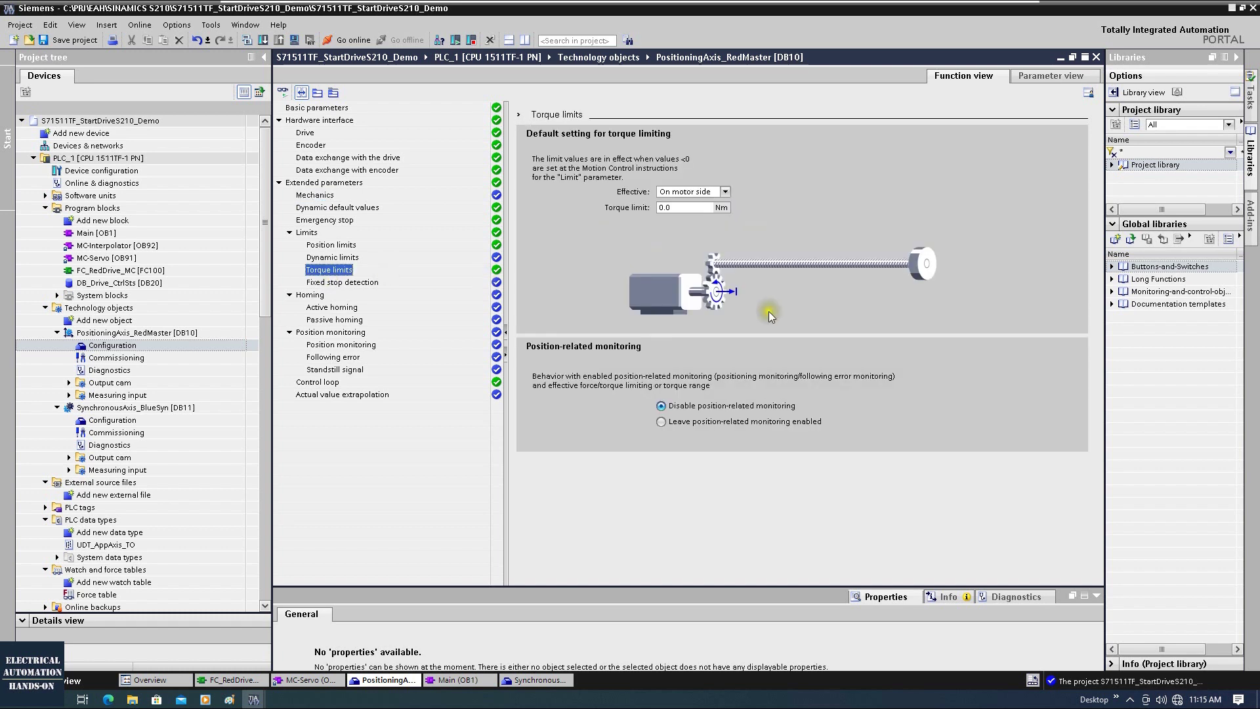
left_click(722, 192)
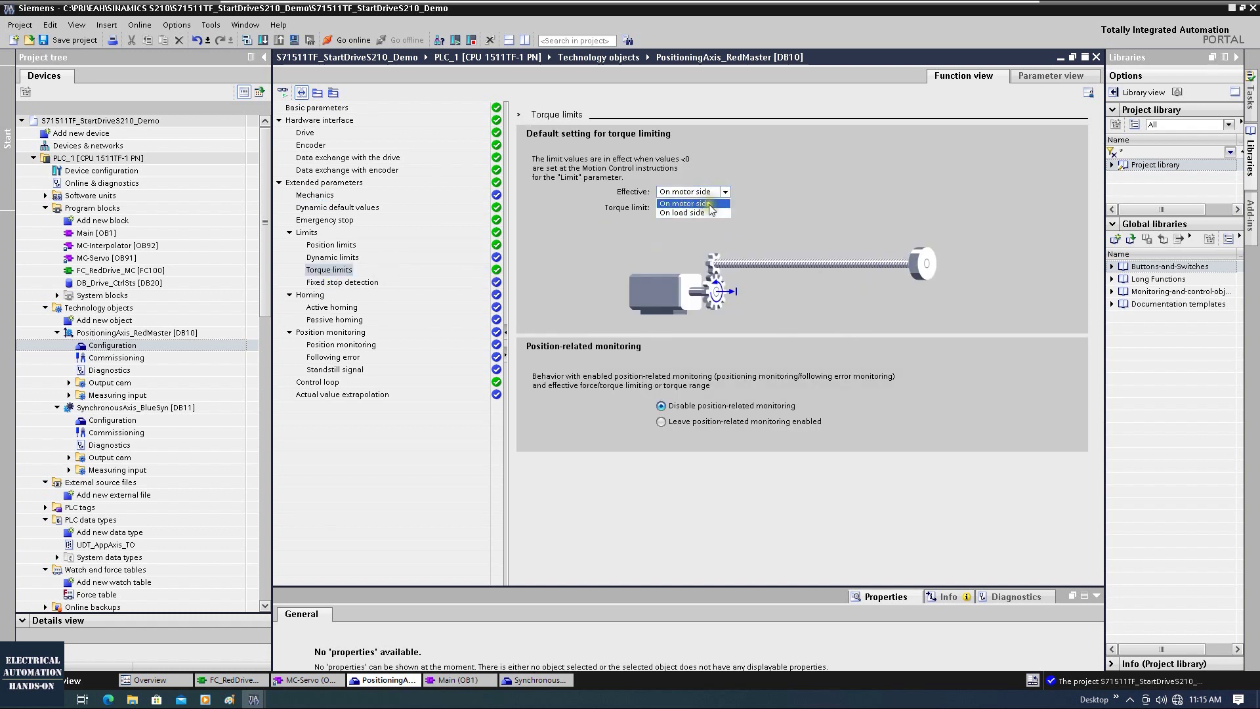
left_click(693, 203)
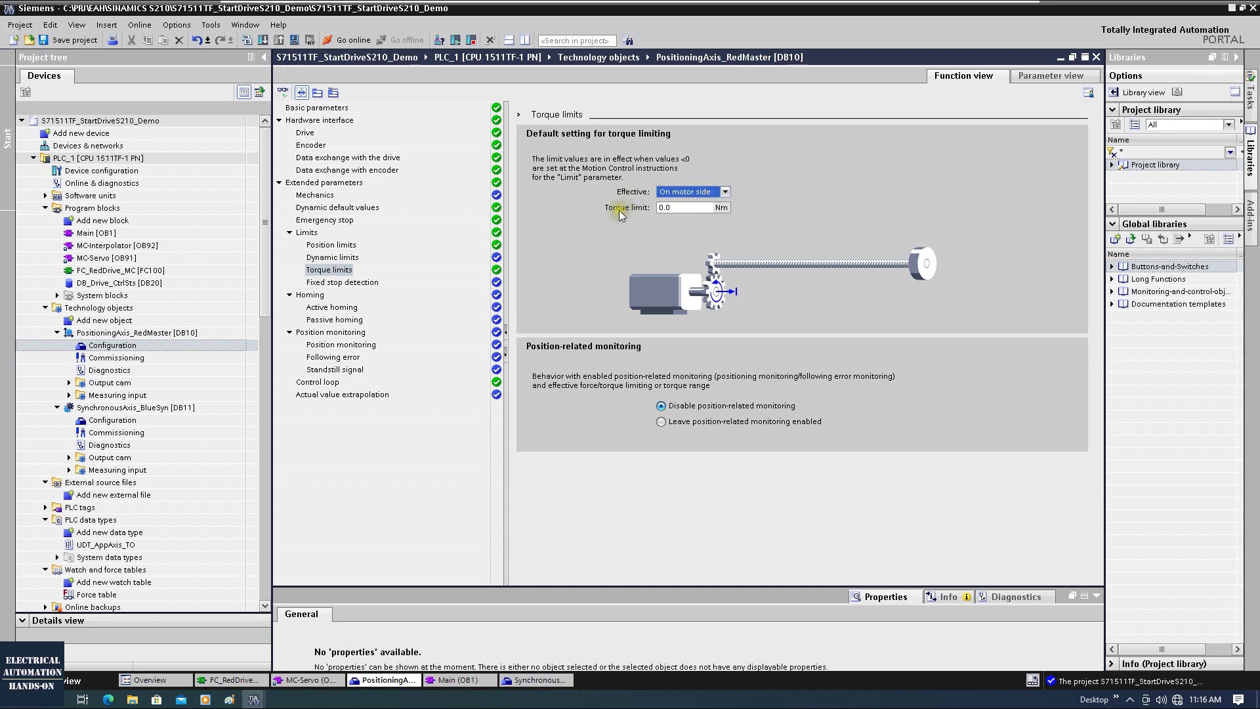
left_click(683, 208)
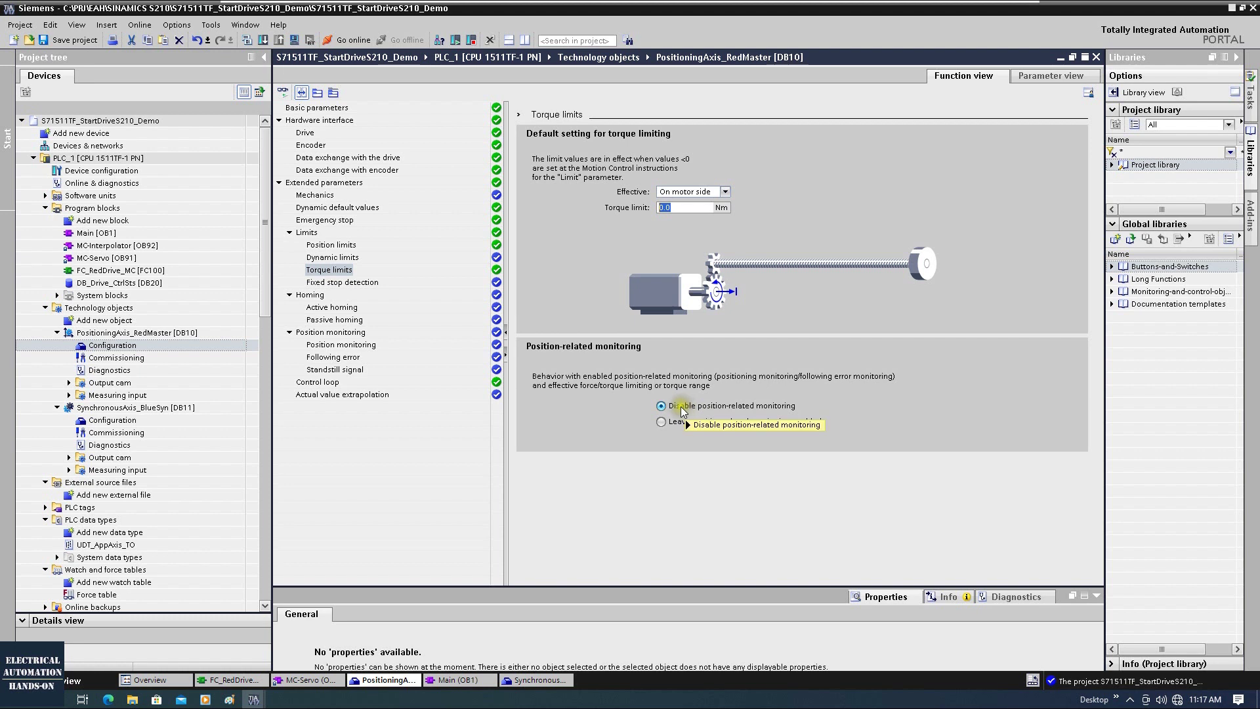
mouse_move(683, 410)
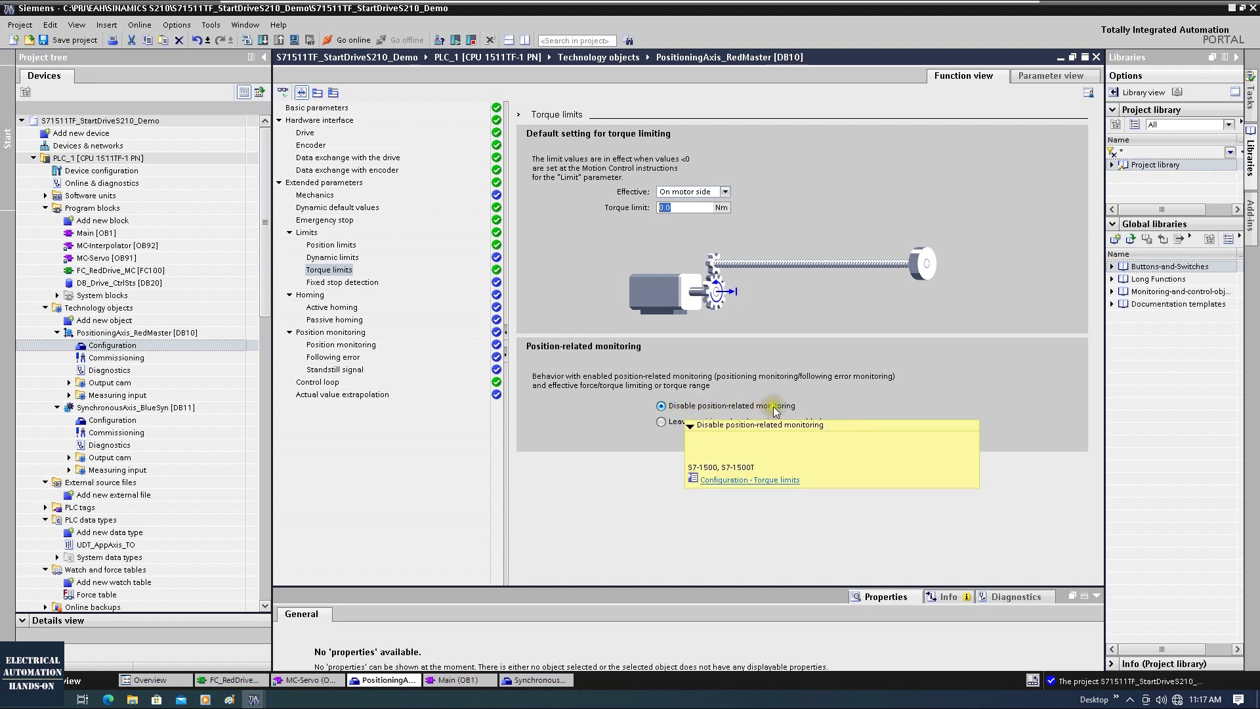
left_click(849, 405)
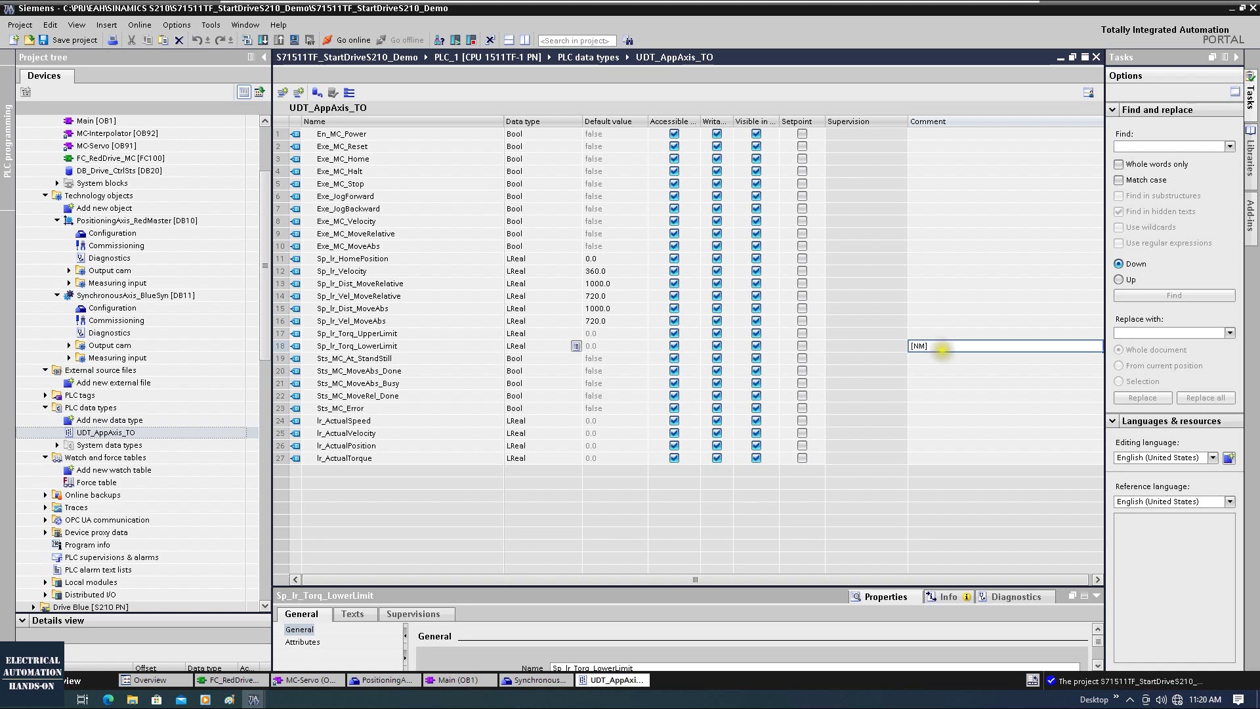
- Copy the [NM] comment from Sp_lr_Torq_LowerLimit to Sp_lr_Torq_UpperLimit in UDT_AppAxis_TO
key("ctrl+a")
key("ctrl+c")
left_click(937, 333)
key("ctrl+v")
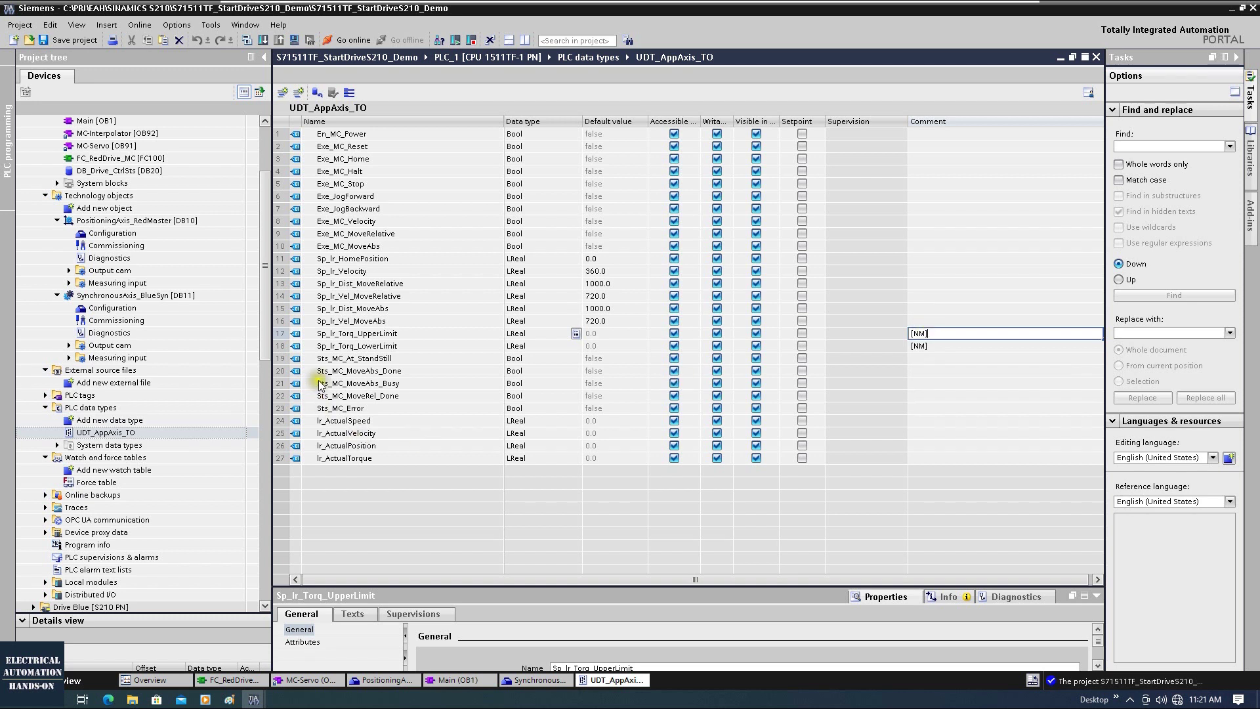
left_click(891, 346)
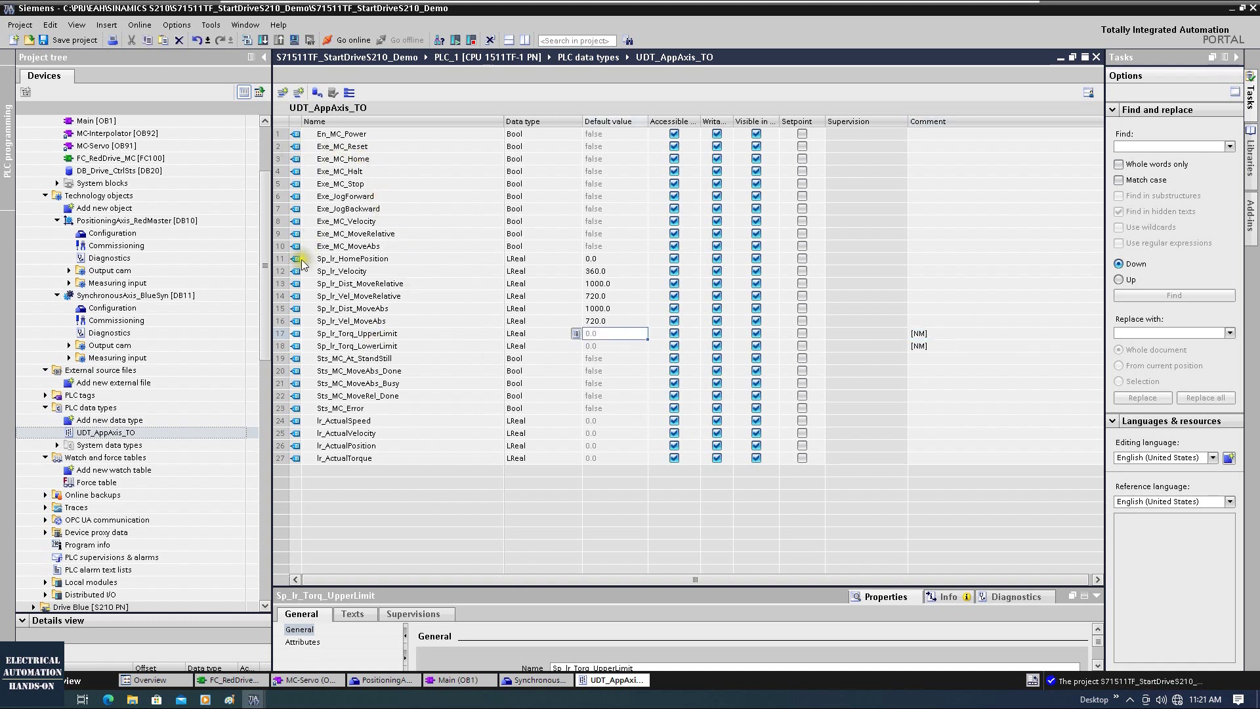
- Insert a Bool element named En_Torq_Reduction above Sp_lr_HomePosition in UDT_AppAxis_TO
left_click(281, 258)
right_click(282, 259)
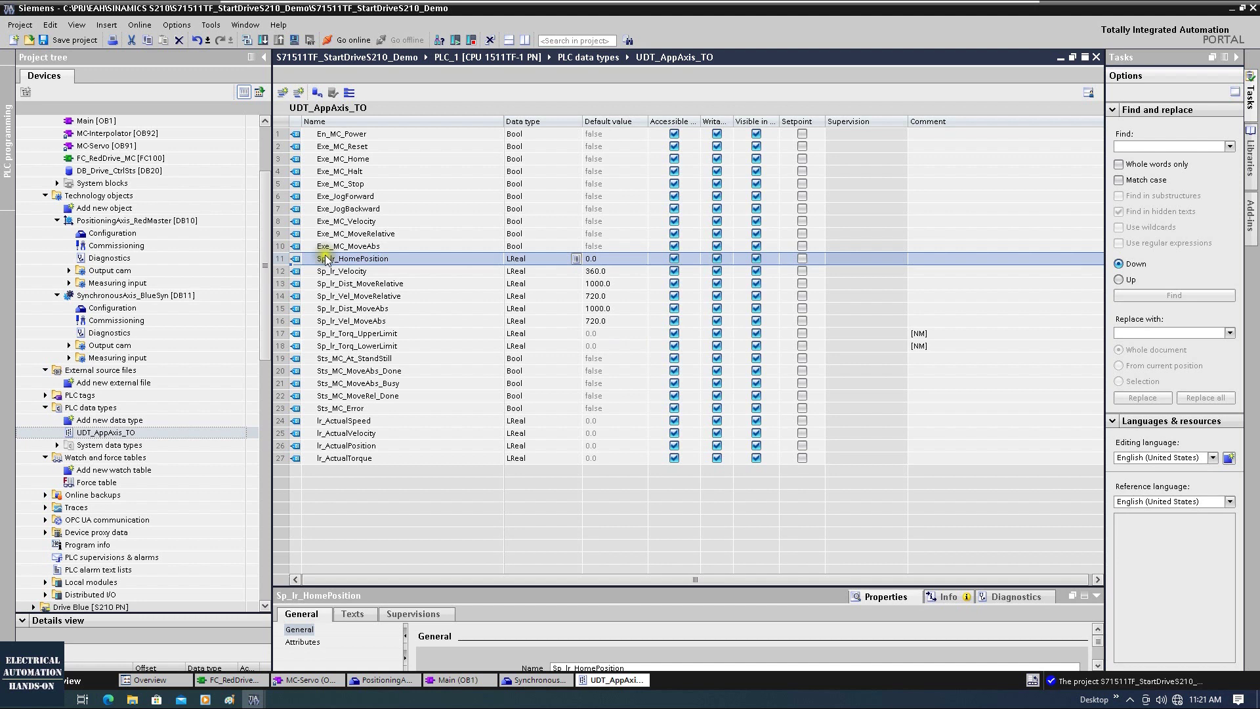
left_click(336, 264)
left_click(337, 258)
type("En_T")
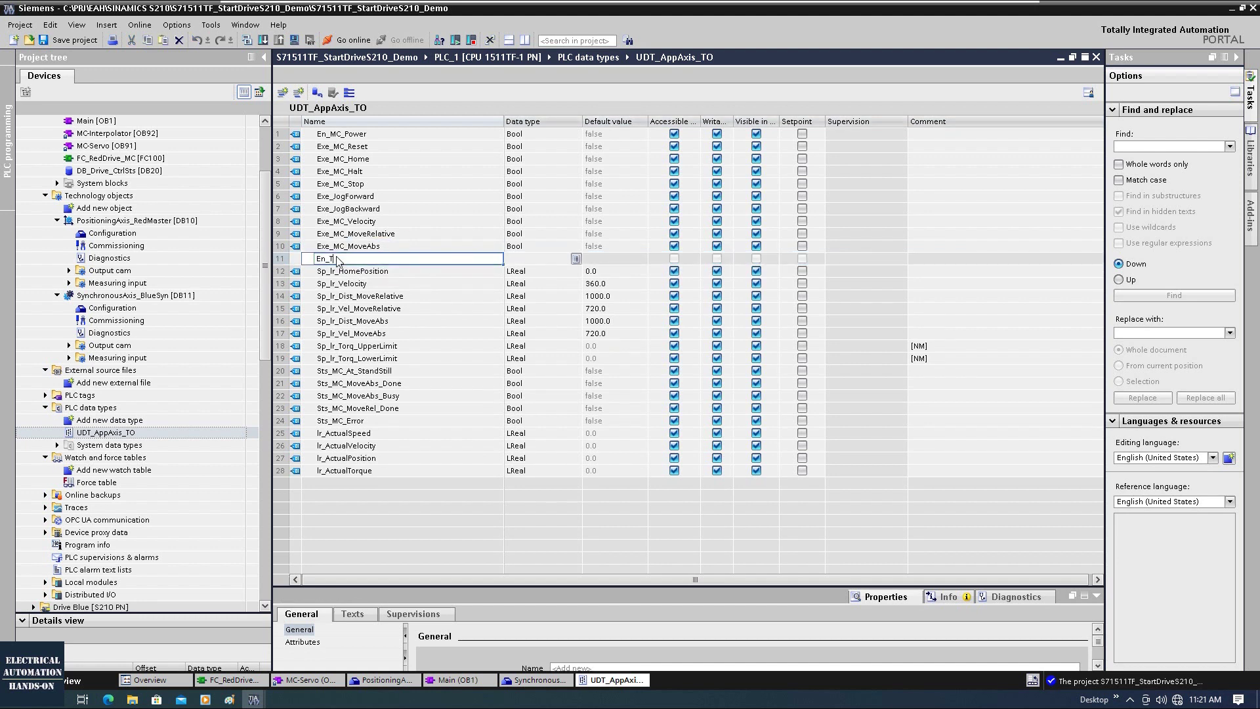
type("orq_Reduction")
key("Return")
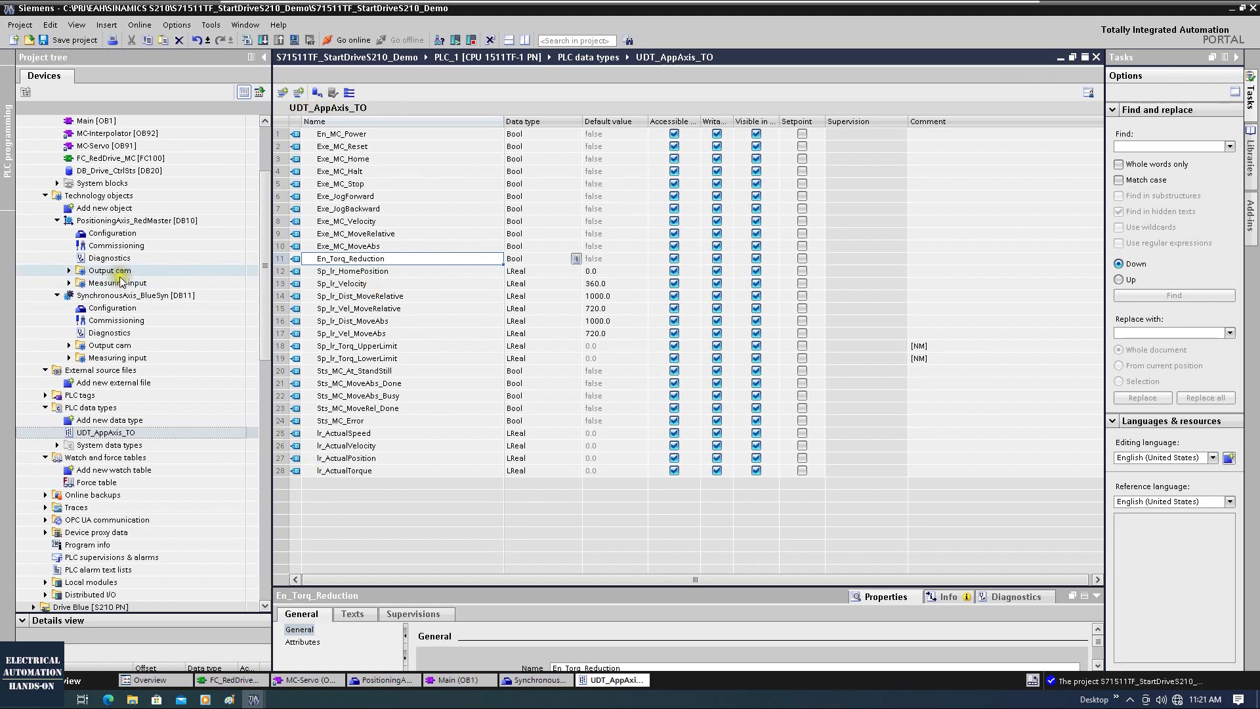
- Open the DB_Drive_CtrlSts data block and widen its data type column
left_click(116, 170)
scroll(120, 172, "up", 2)
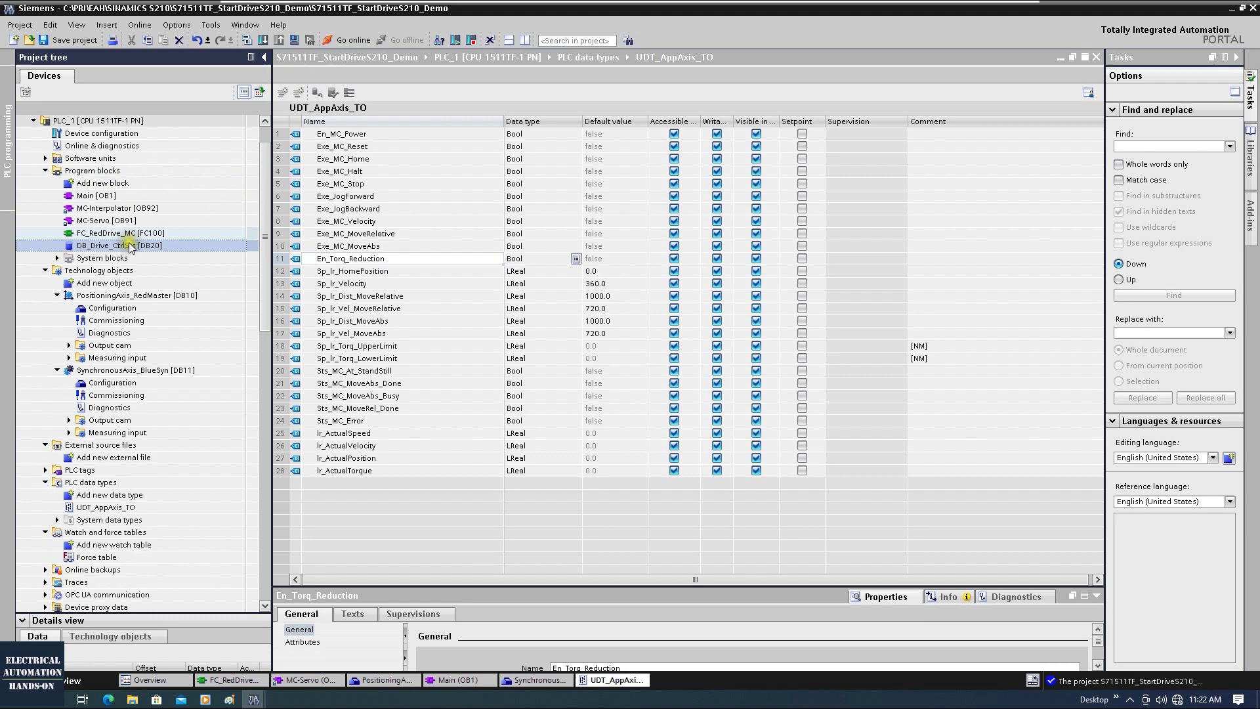
double_click(116, 246)
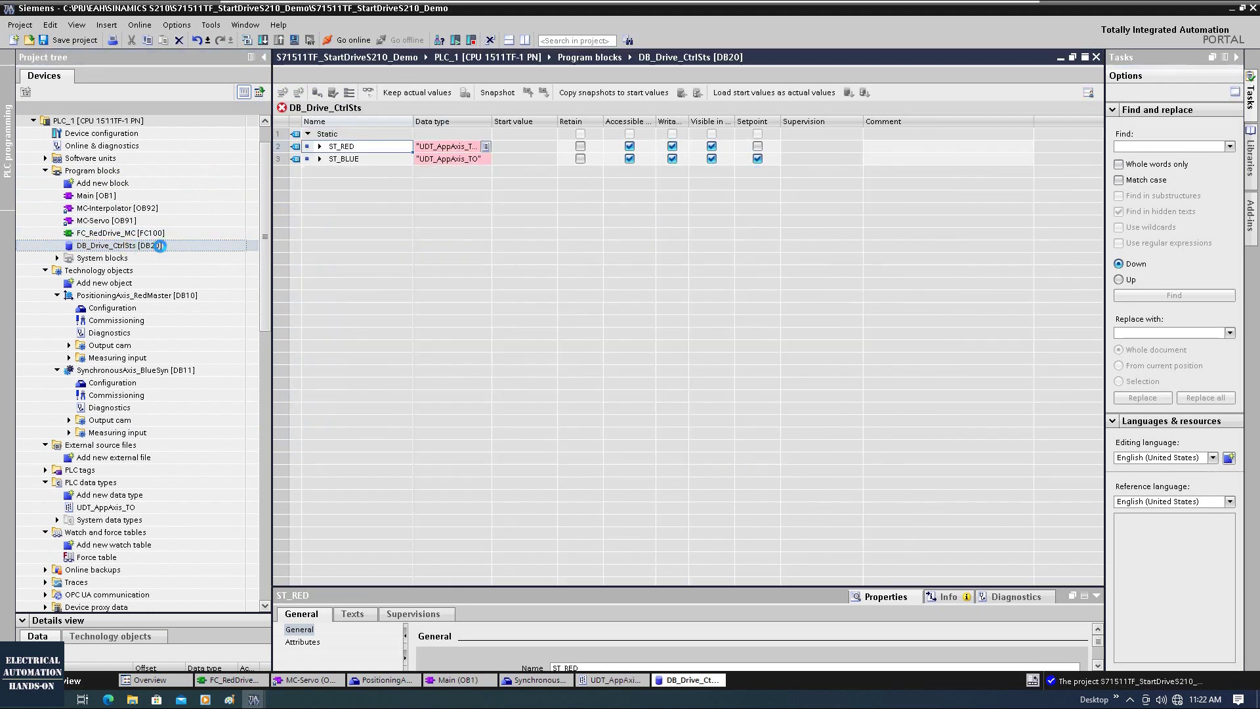
double_click(492, 121)
- Update the changed UDT_AppAxis_TO interface for ST_RED and ST_BLUE in DB_Drive_CtrlSts
left_click(581, 155)
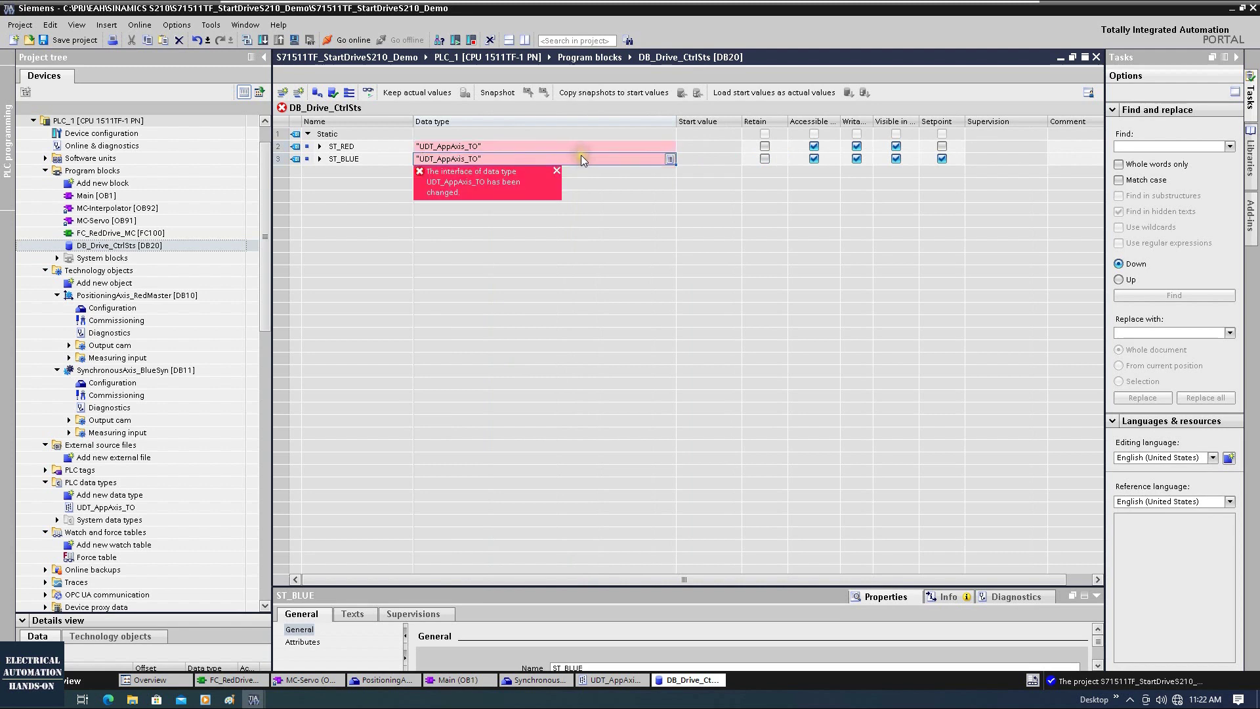
right_click(584, 151)
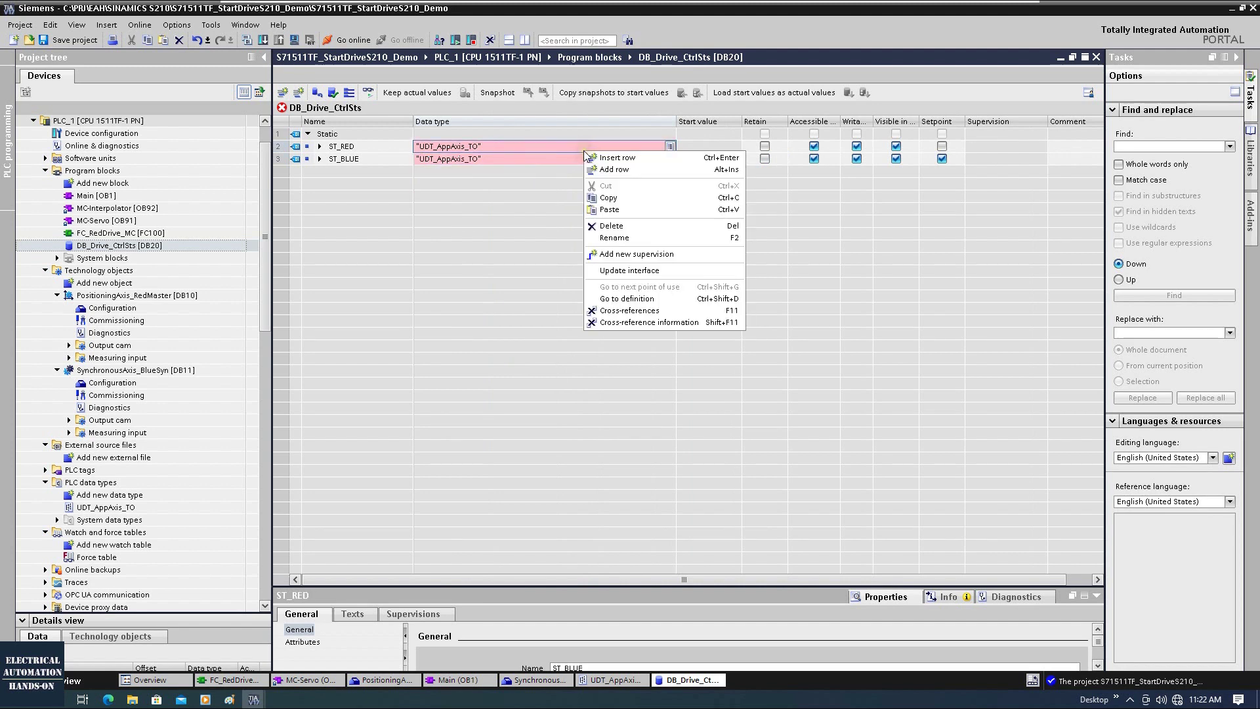
left_click(636, 271)
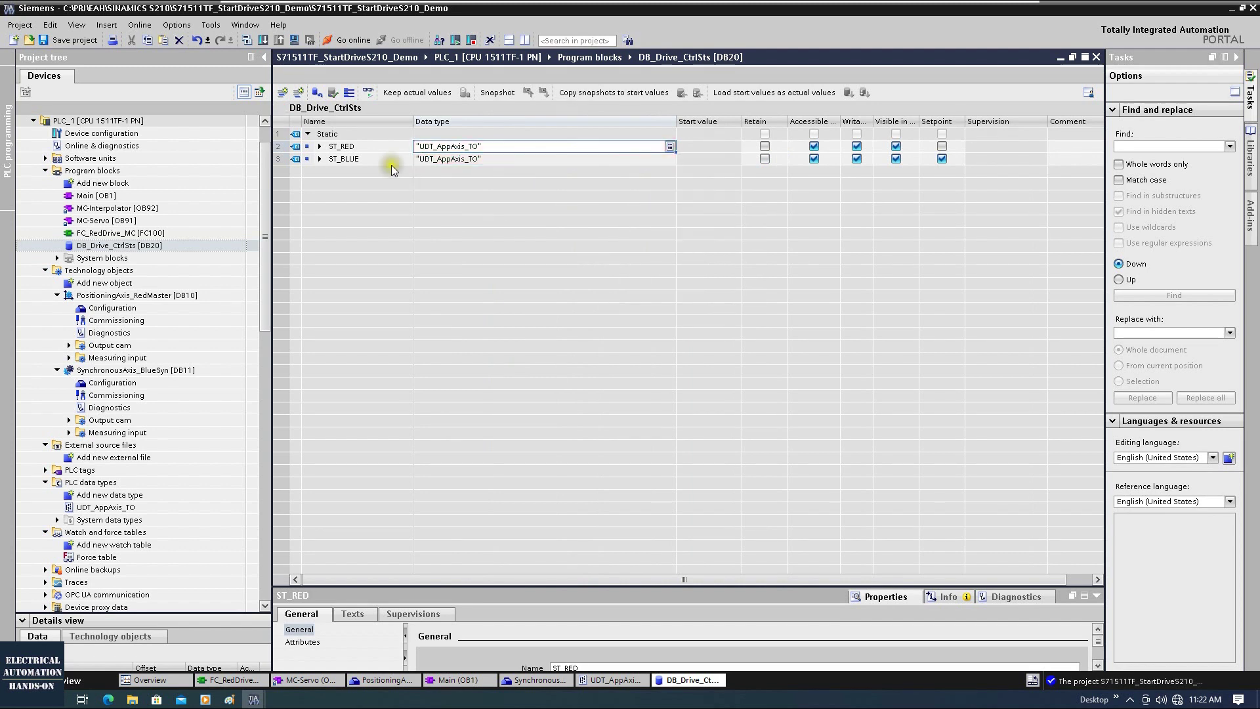
- Expand ST_RED, widen the name column, and check the En_Torq_Reduction, torque limit and lr_ActualTorque elements
left_click(320, 147)
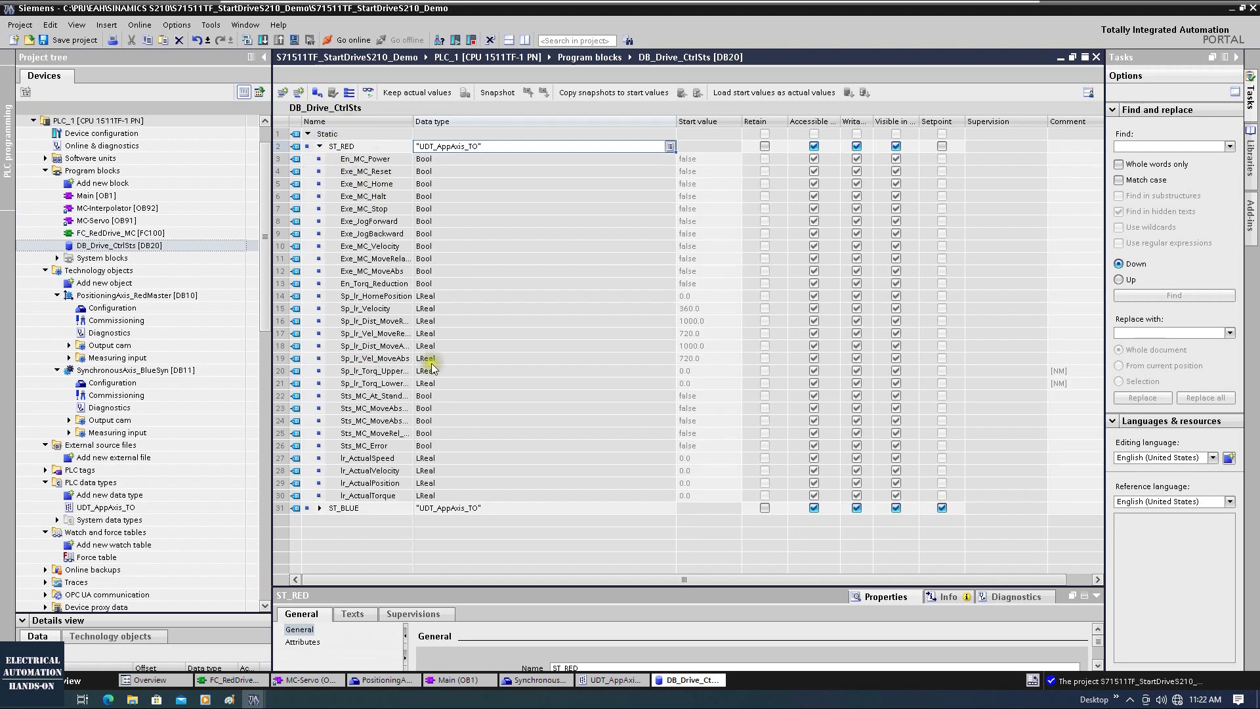
left_click_drag(431, 121, 473, 122)
left_click(375, 283)
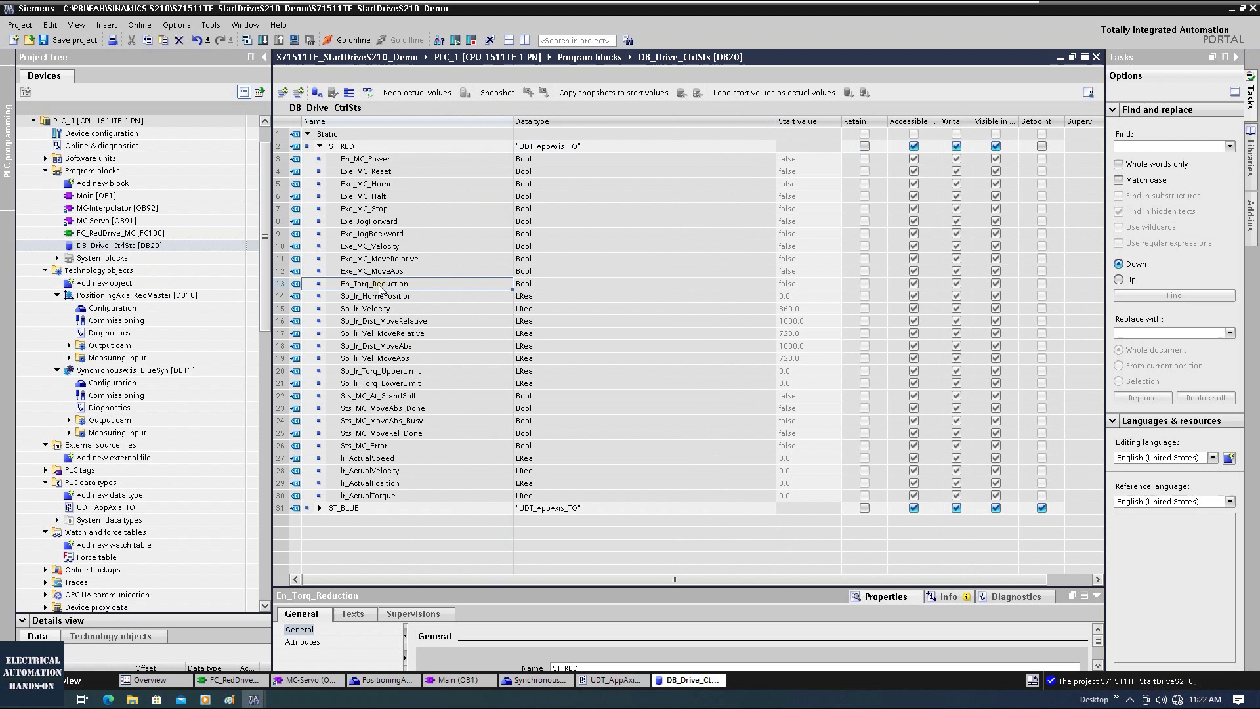
left_click(402, 371)
left_click(402, 383)
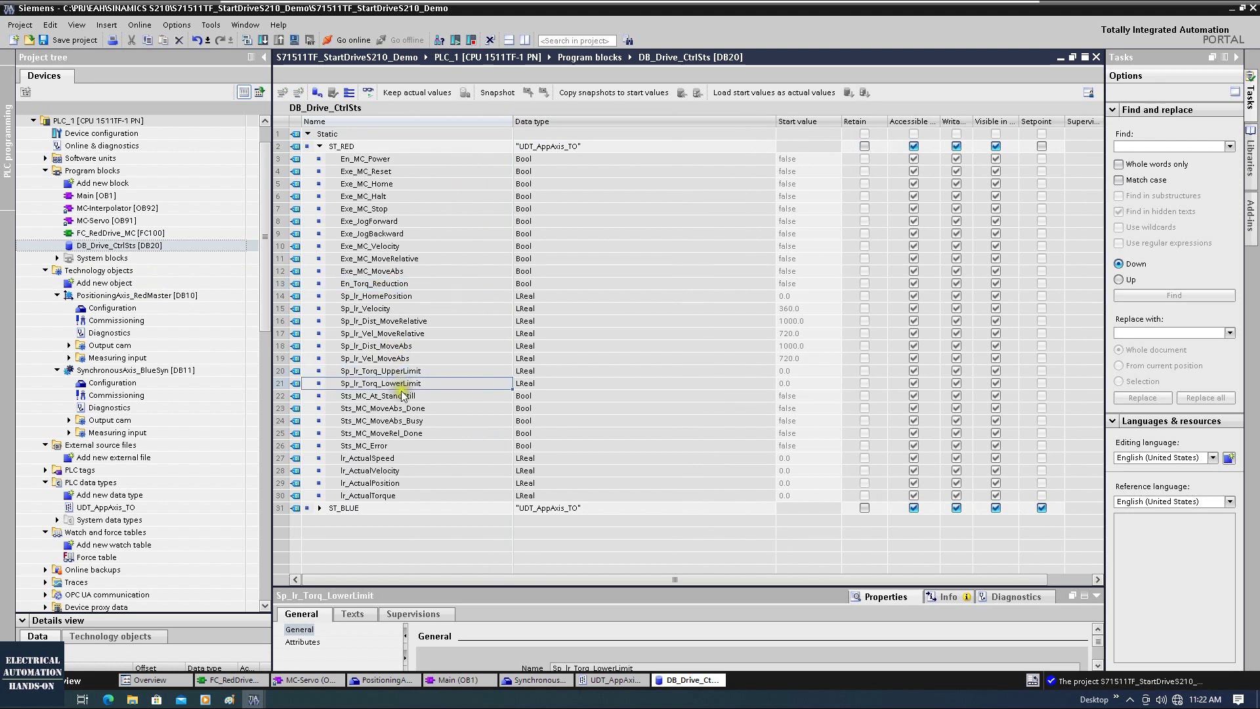
left_click(398, 495)
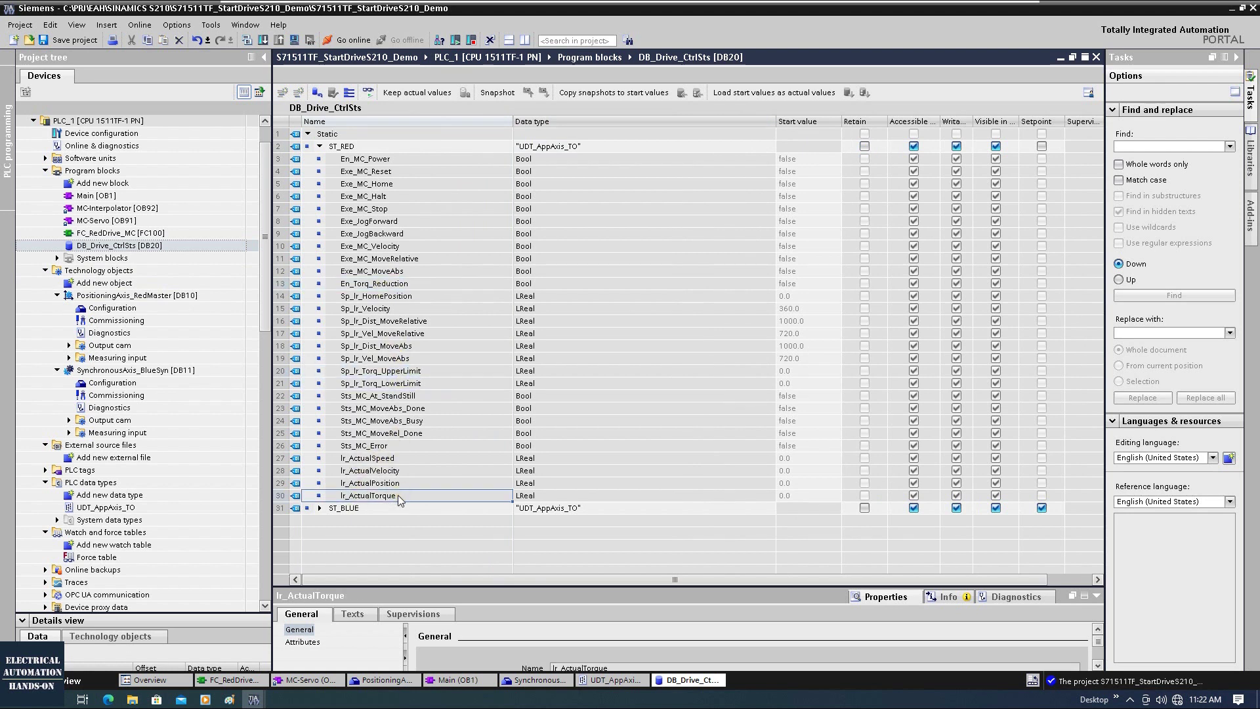
- Open FC_RedDrive_MC, examine the existing power, halt and relative move networks, and collapse all networks again
double_click(132, 234)
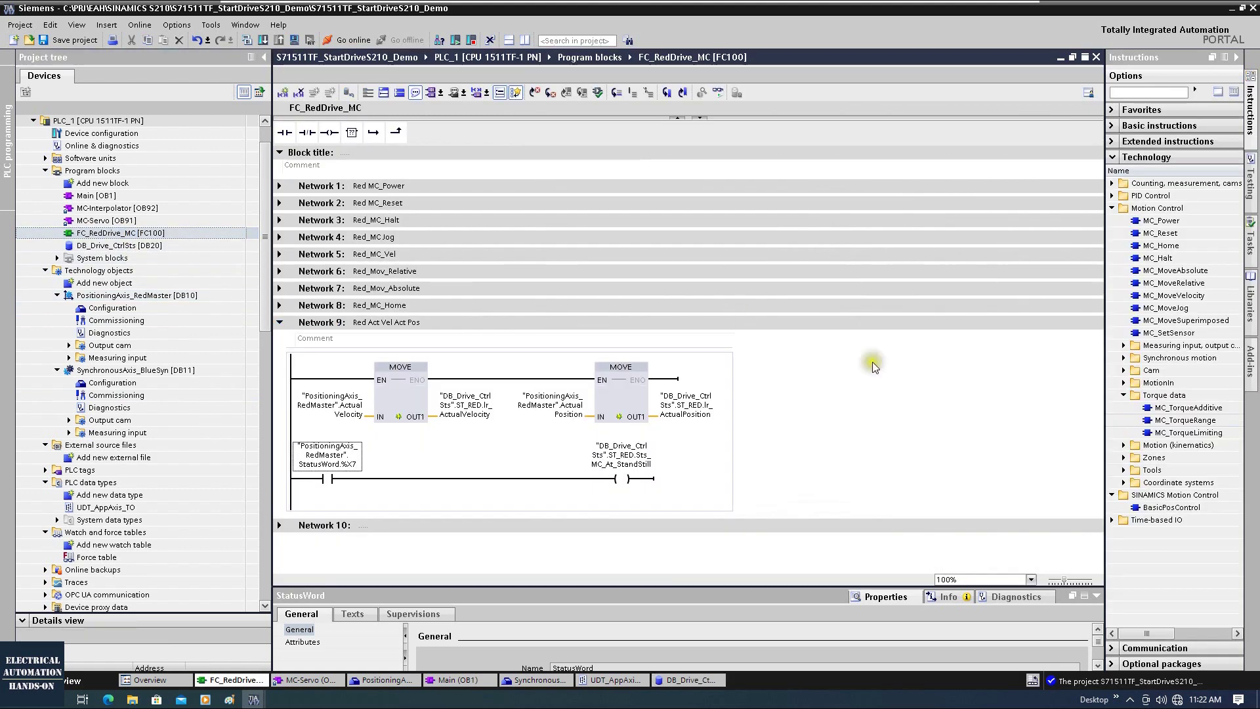
left_click(872, 362)
left_click(278, 318)
left_click(279, 322)
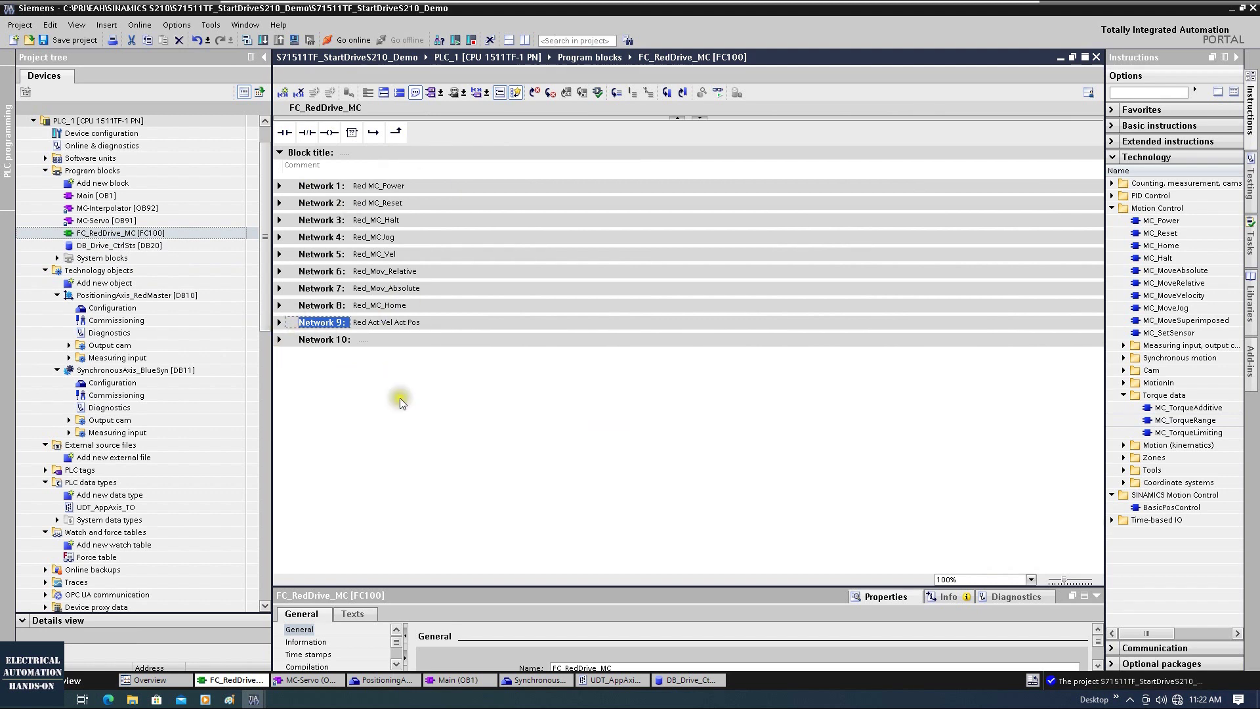
left_click(280, 186)
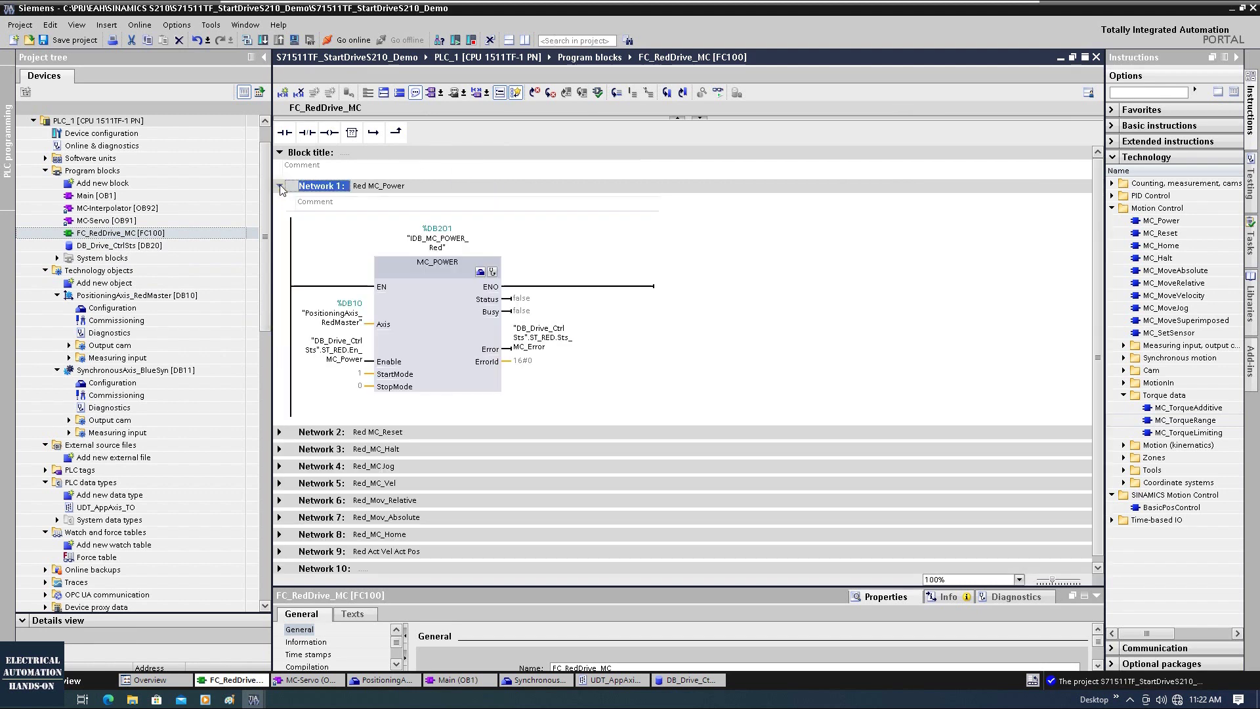
left_click(280, 449)
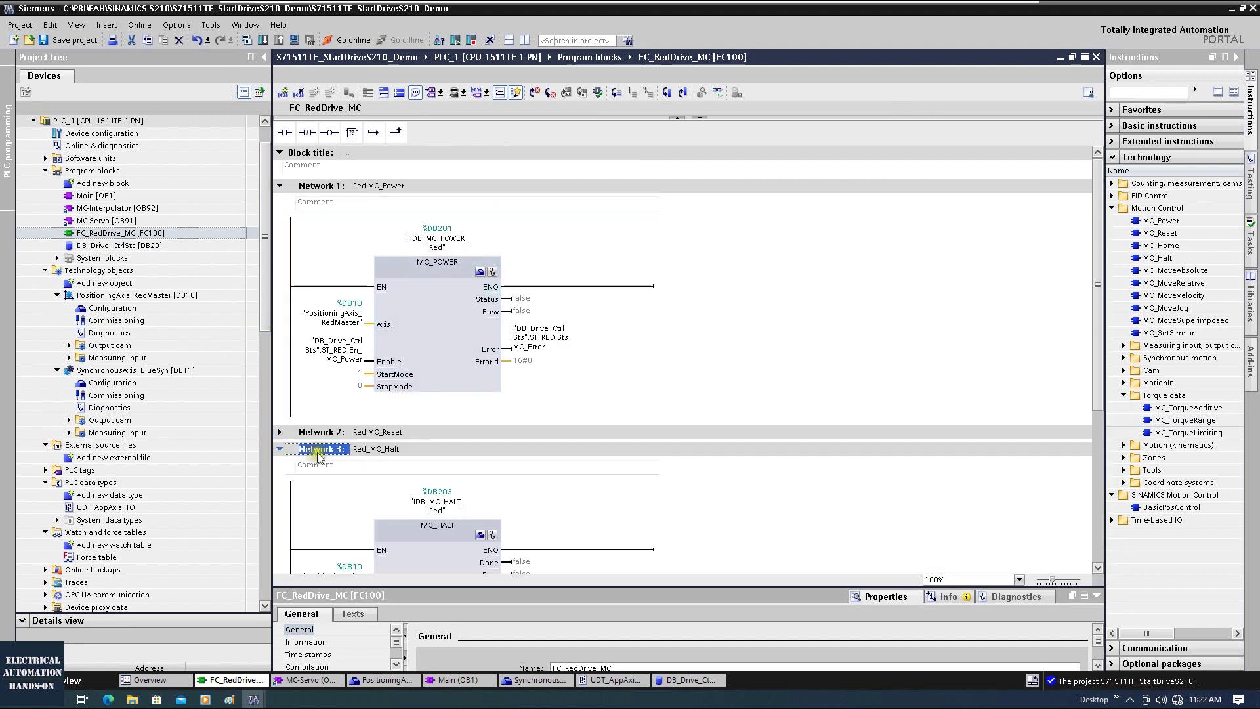
scroll(505, 466, "down", 5)
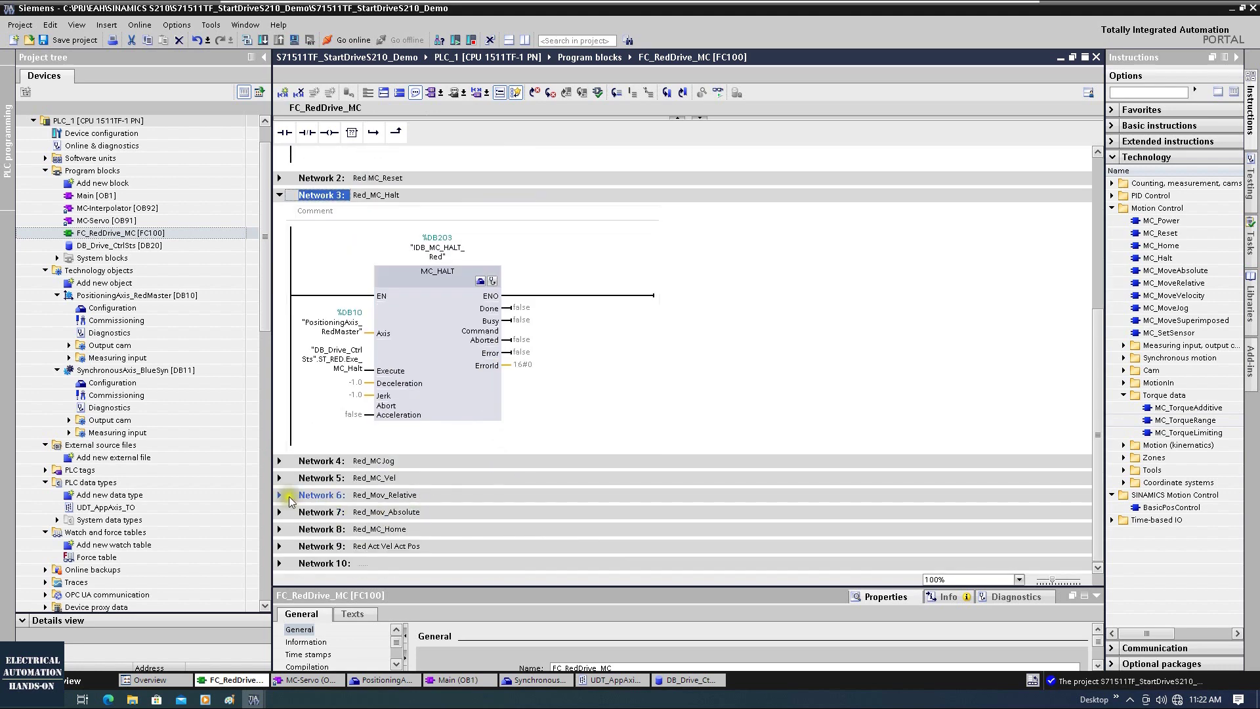
left_click(280, 496)
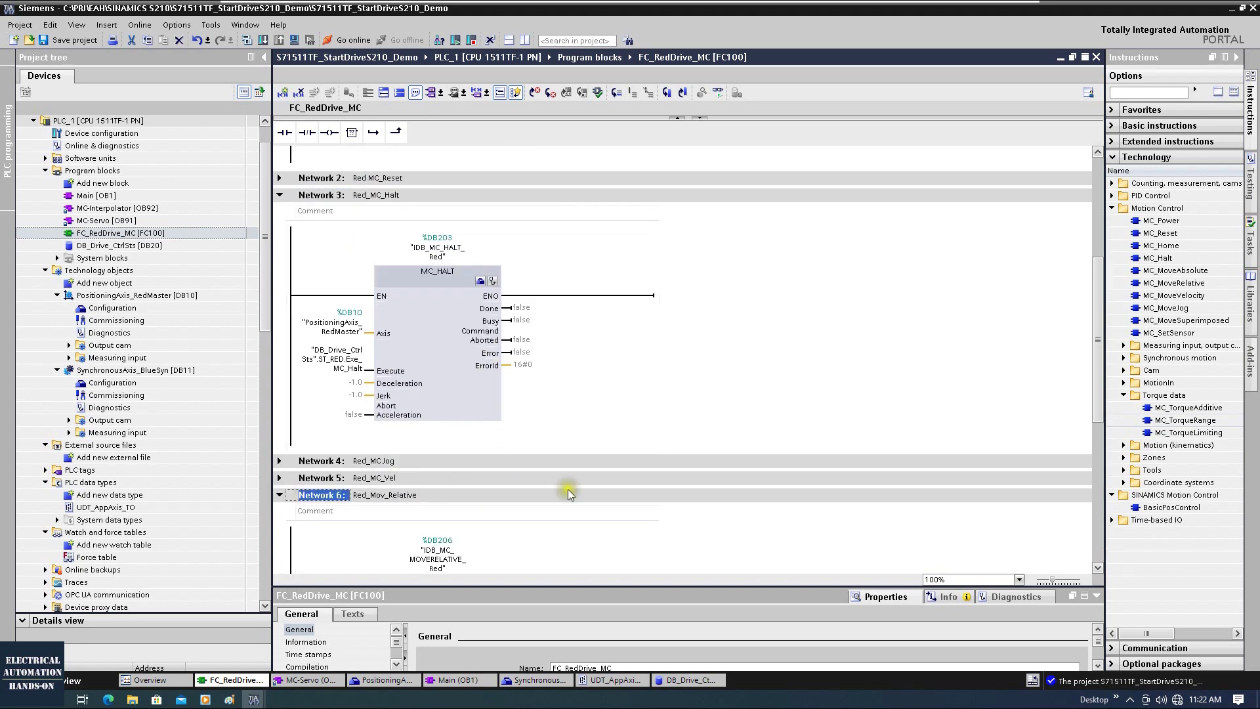
scroll(553, 289, "up", 6)
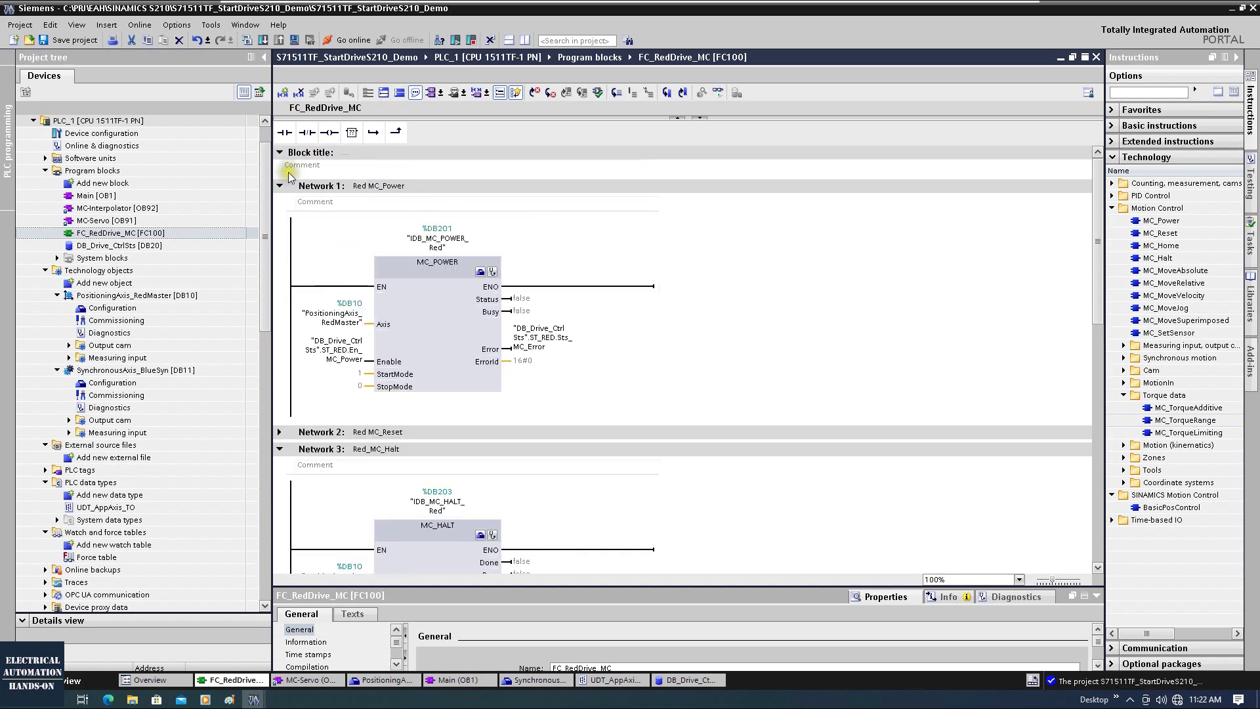
left_click(279, 186)
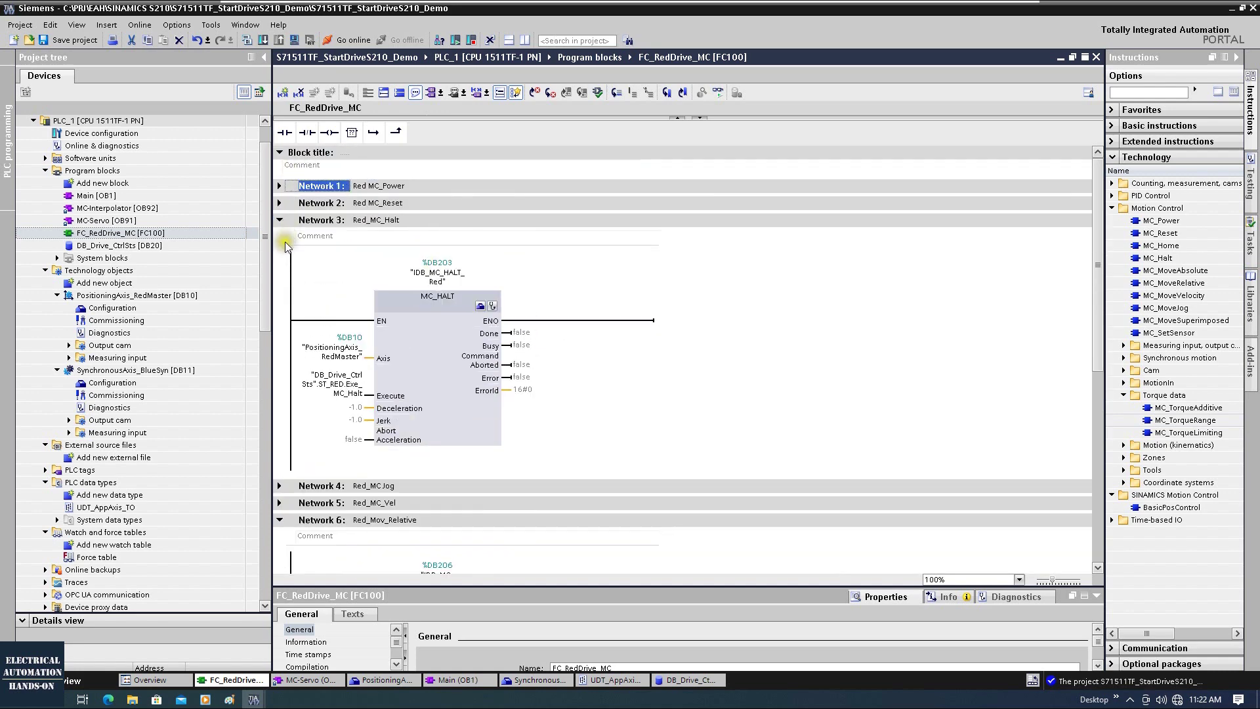
left_click(280, 221)
left_click(280, 270)
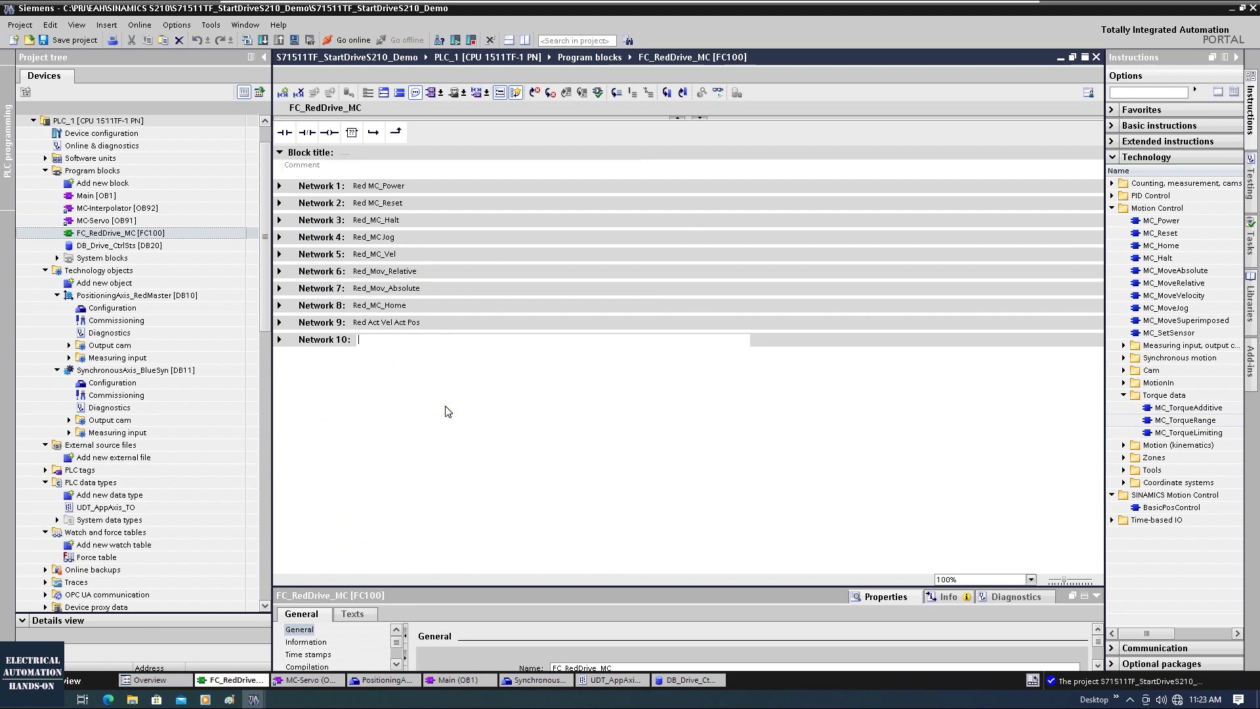
- Title Network 10 "Act Torq" and insert a MOVE instruction on its rung
type("t")
type(" Torq")
key("Return")
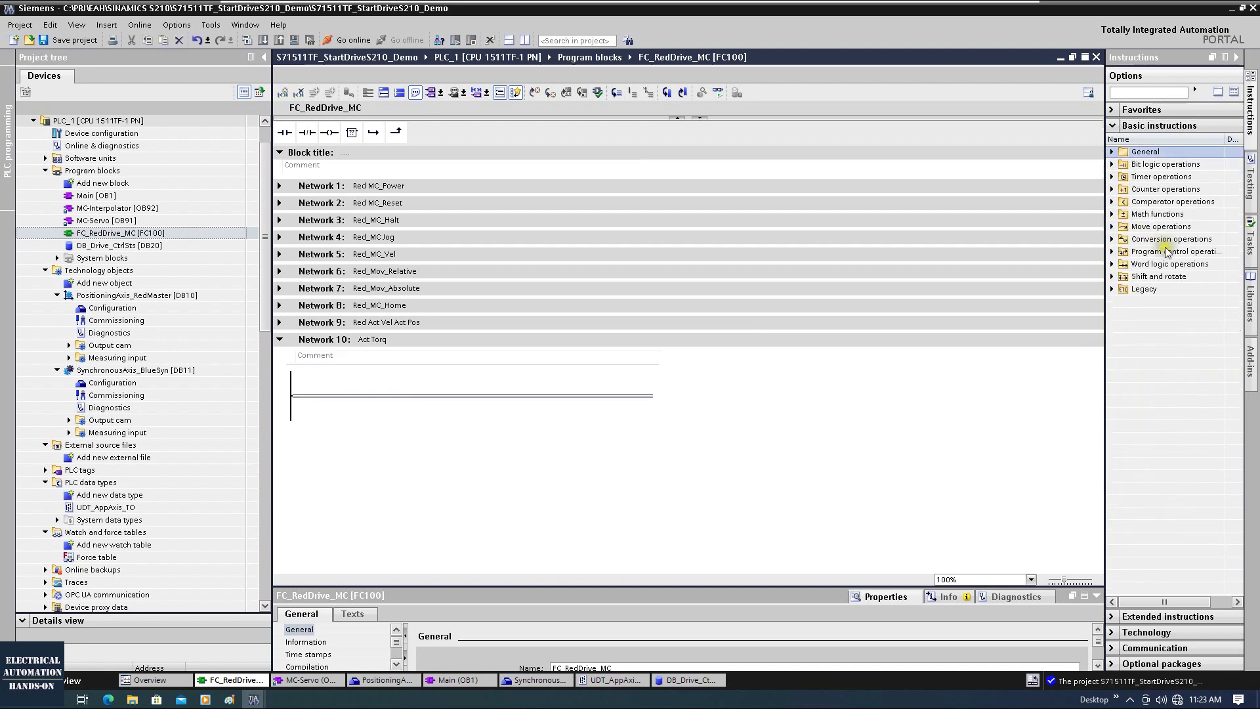
left_click(1112, 227)
mouse_move(1154, 239)
left_mouse_down()
mouse_move(1045, 244)
mouse_move(394, 408)
left_mouse_up()
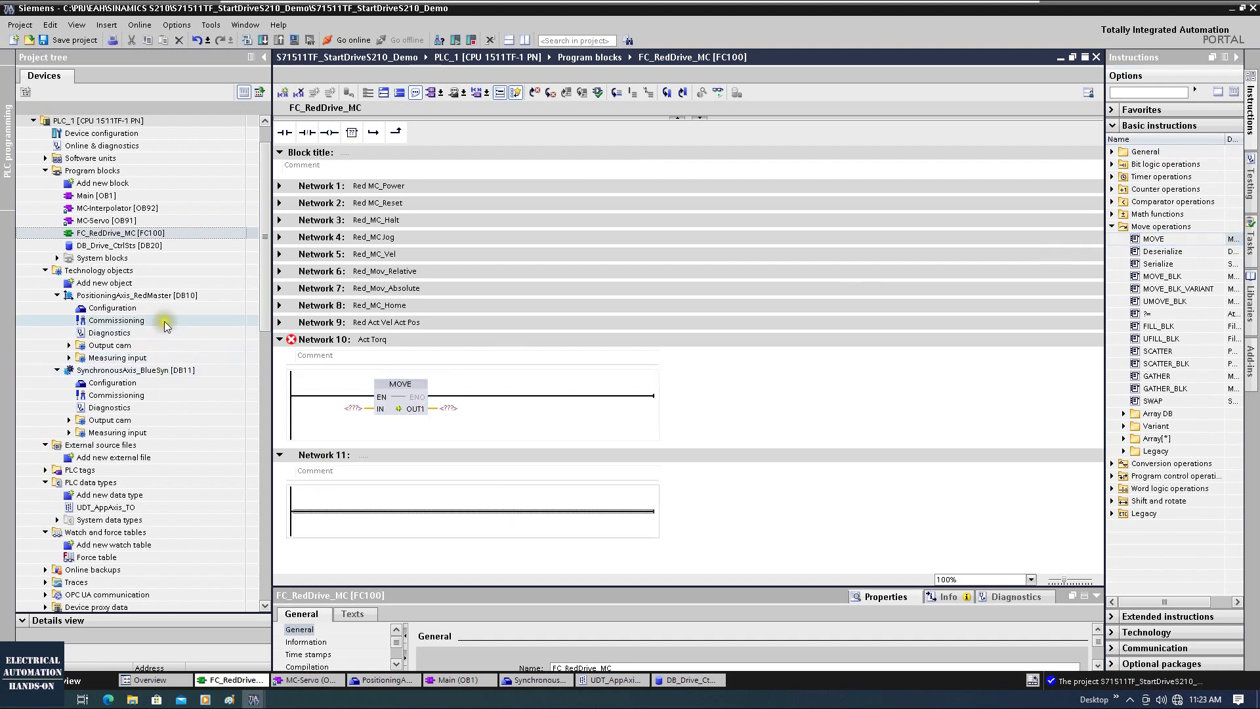
- Assign "PositioningAxis_RedMaster".StatusTorqueData.ActualTorque to the IN parameter of the MOVE in Network 10
left_click(141, 296)
left_click_drag(161, 301, 340, 430)
left_click(338, 428)
type(".")
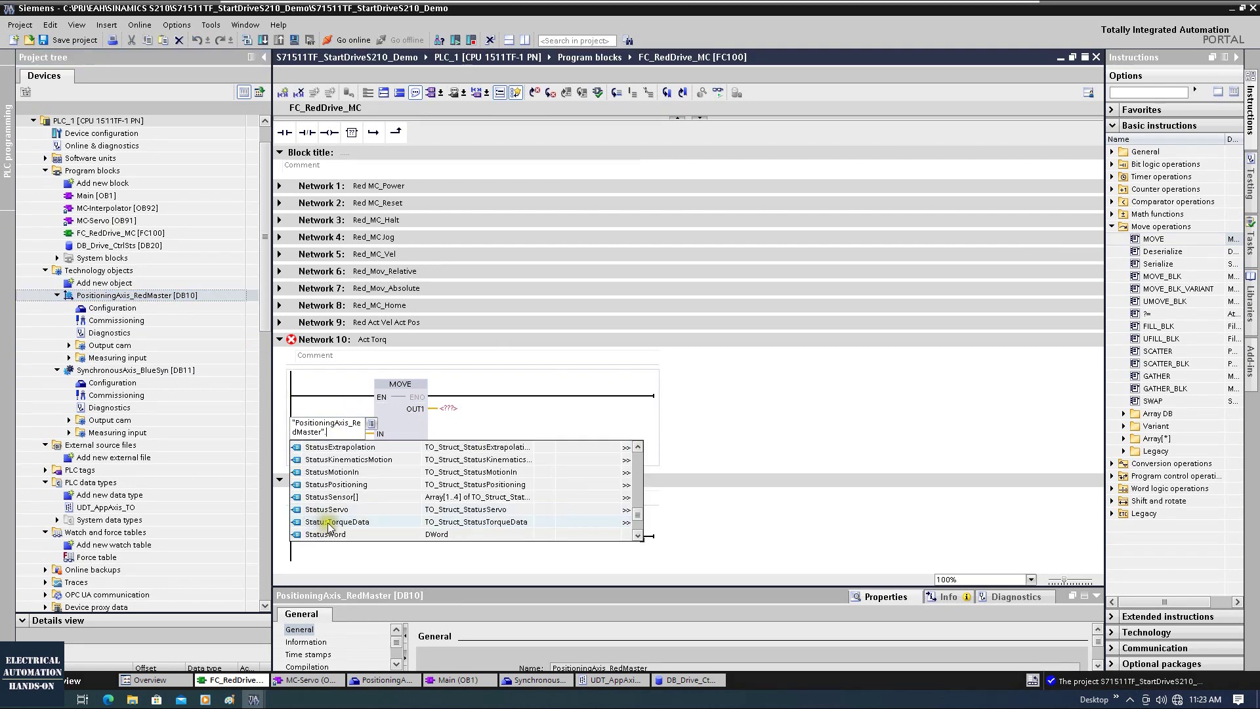
left_click(328, 522)
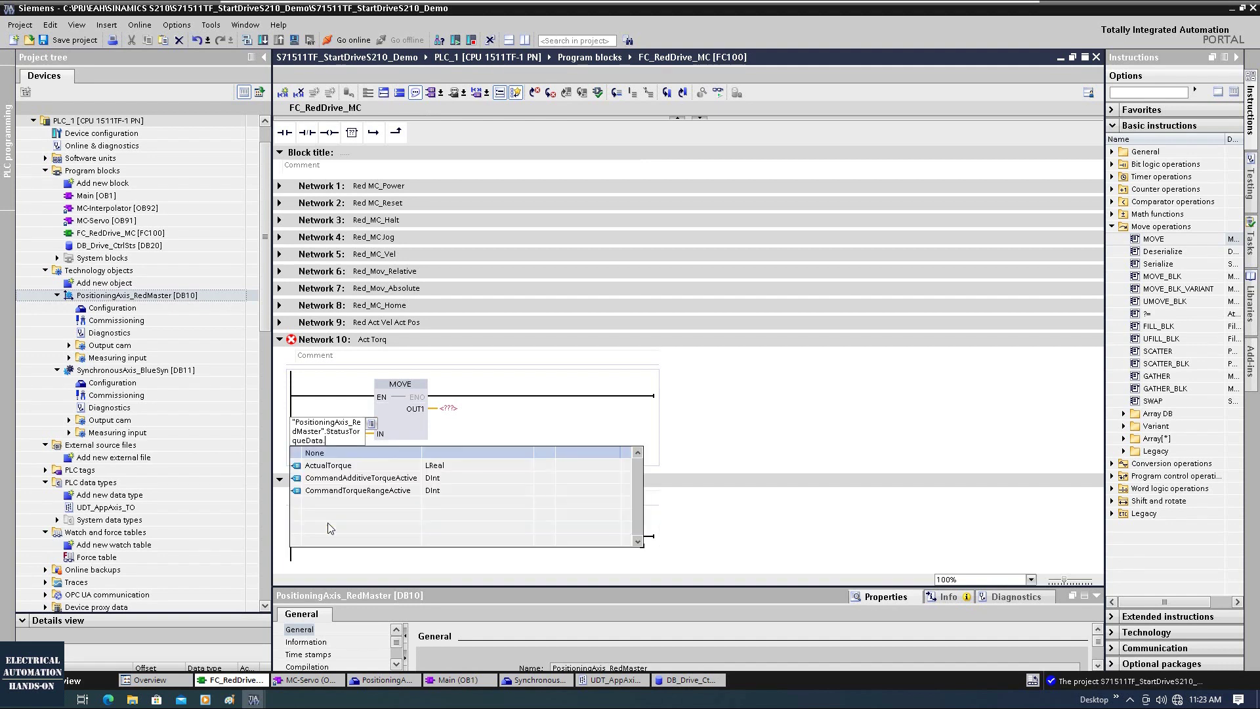
left_click(346, 470)
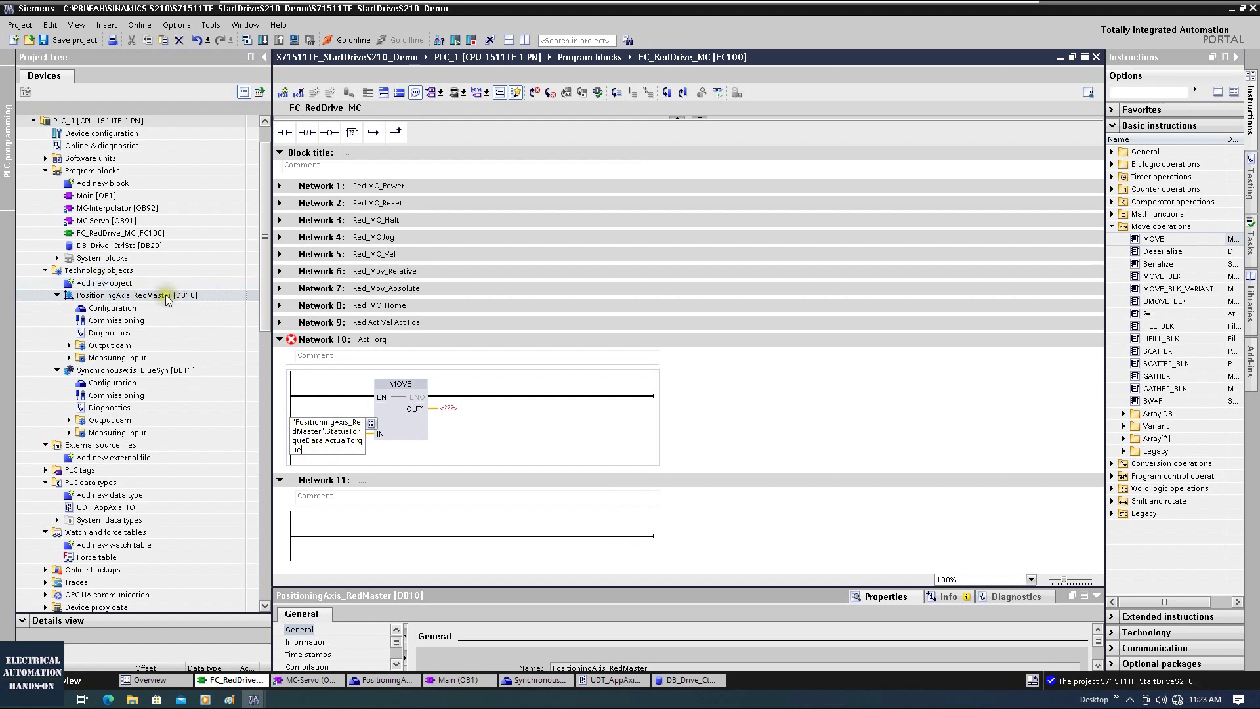
left_click(600, 447)
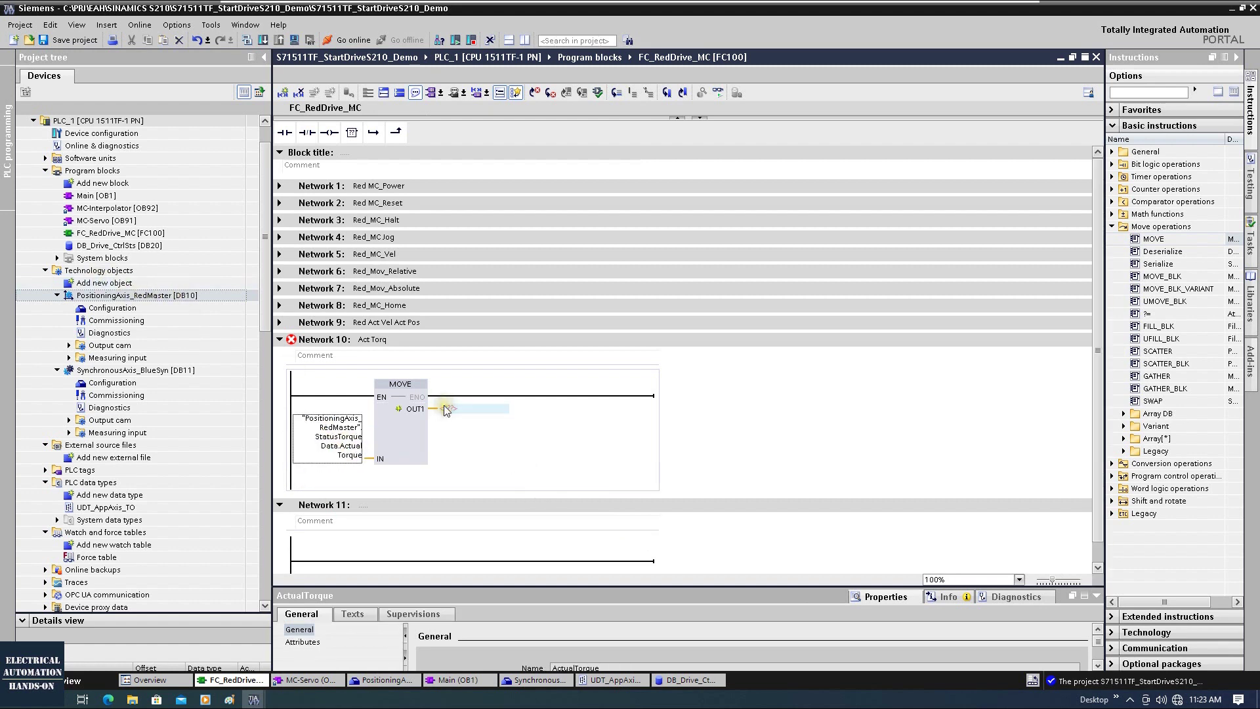
- Float DB_Drive_CtrlSts beside the program and assign ST_RED.lr_ActualTorque to OUT1 of the MOVE
left_click(117, 246)
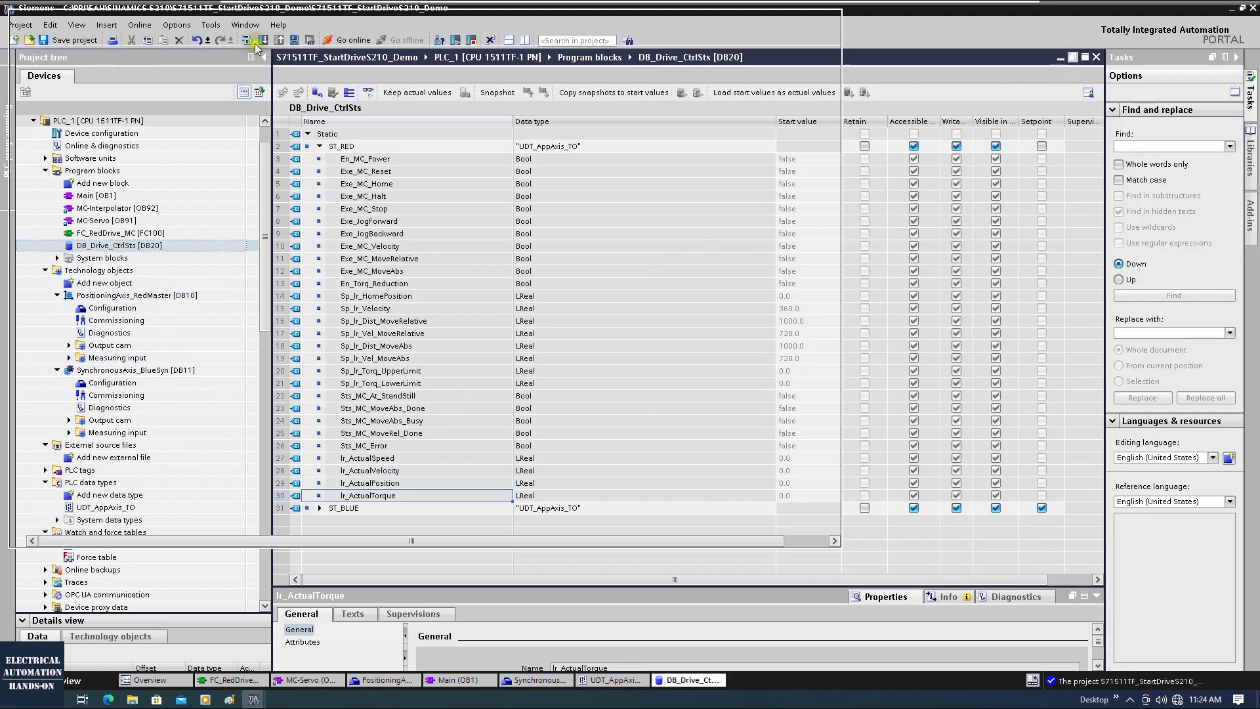
left_click_drag(177, 38, 900, 145)
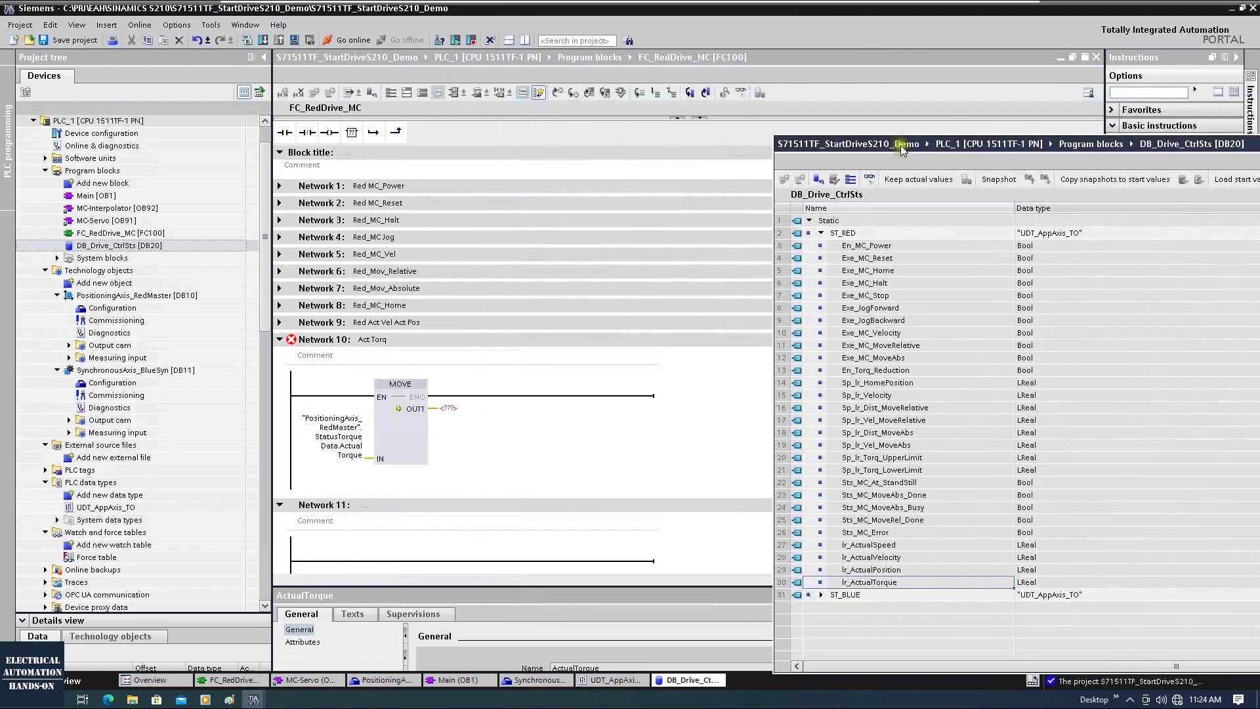
double_click(873, 583)
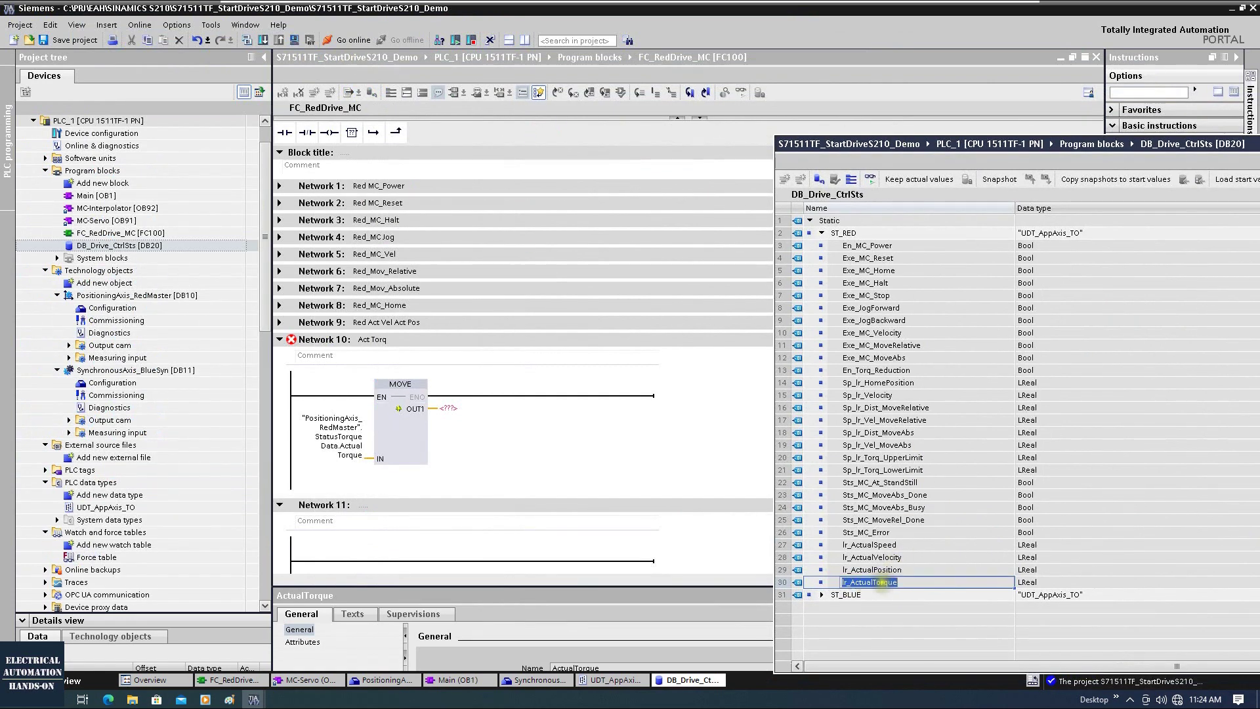
left_click_drag(885, 585, 463, 413)
left_click(711, 430)
- Check the torque unit in the basic parameters of PositioningAxis_RedMaster, keep it at Nm, and close the configuration
left_click(105, 308)
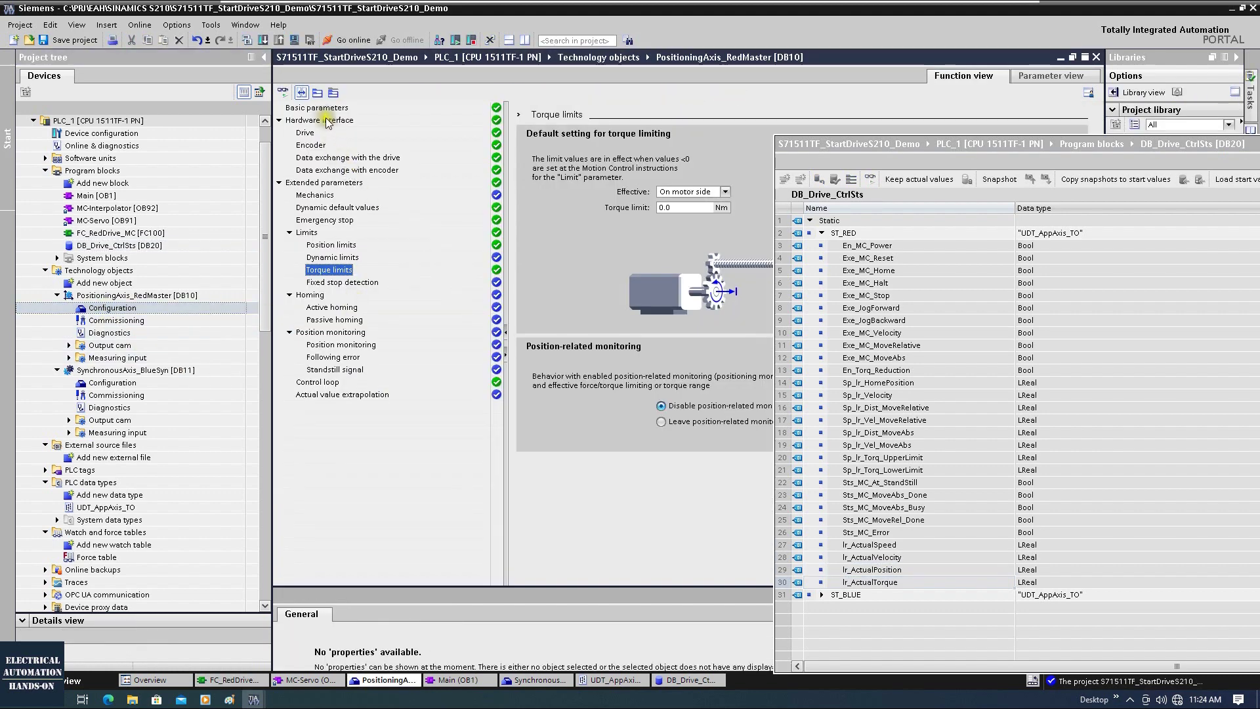
left_click(321, 108)
left_click_drag(865, 146, 1105, 153)
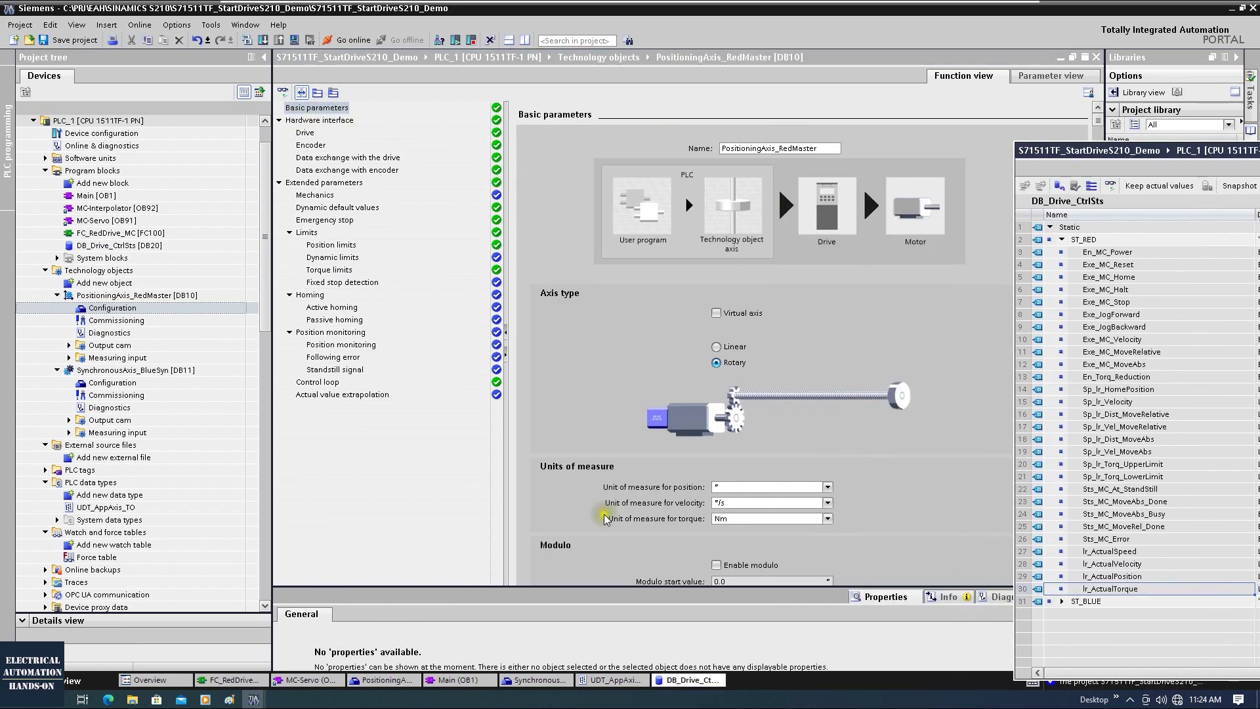
left_click(749, 520)
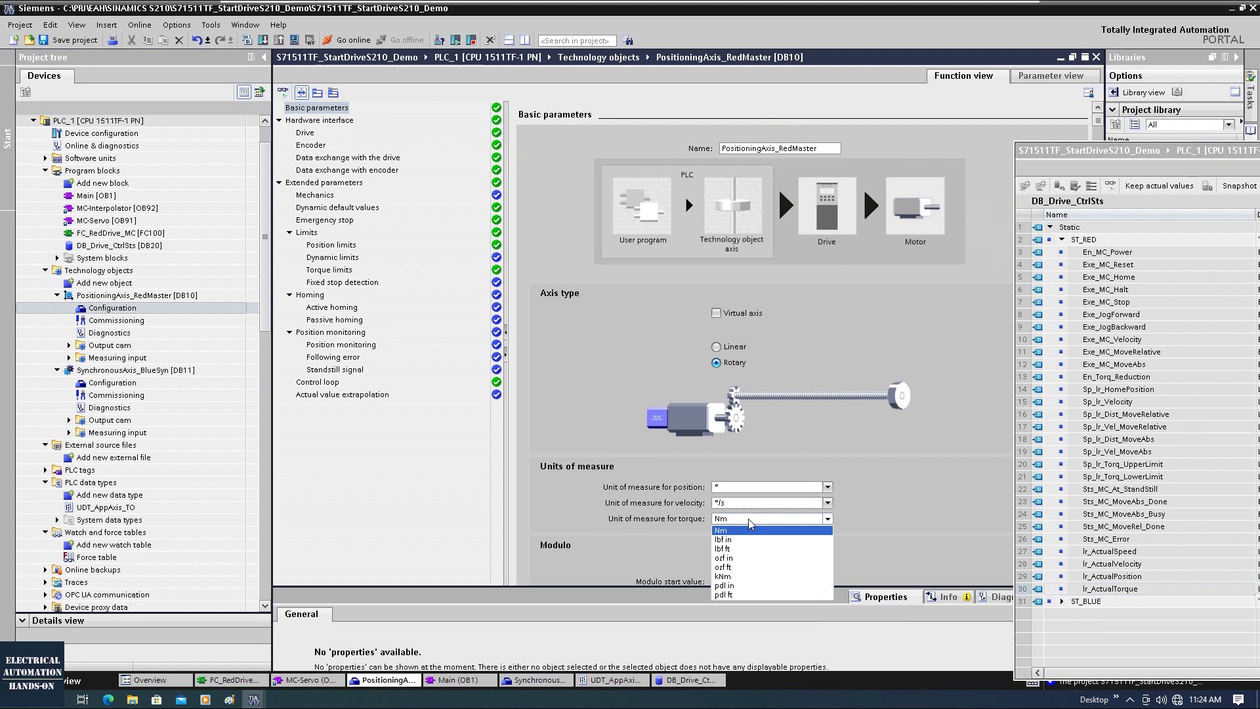
left_click(750, 522)
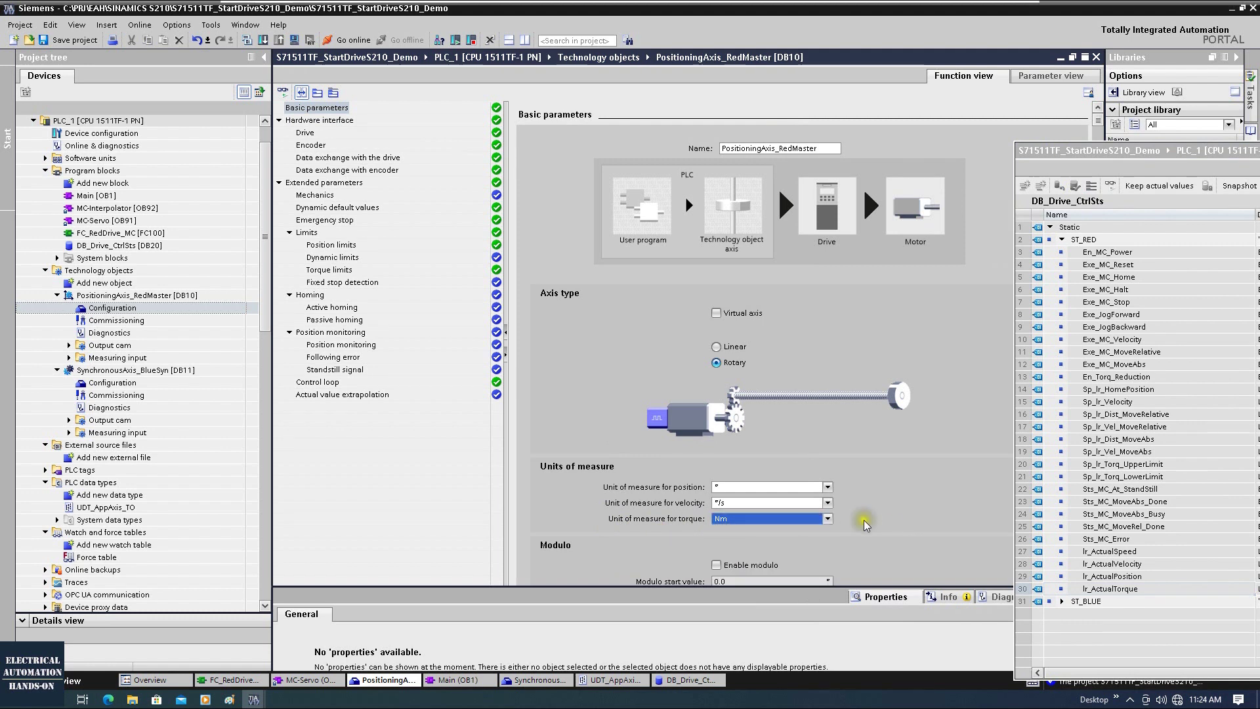
left_click(1097, 58)
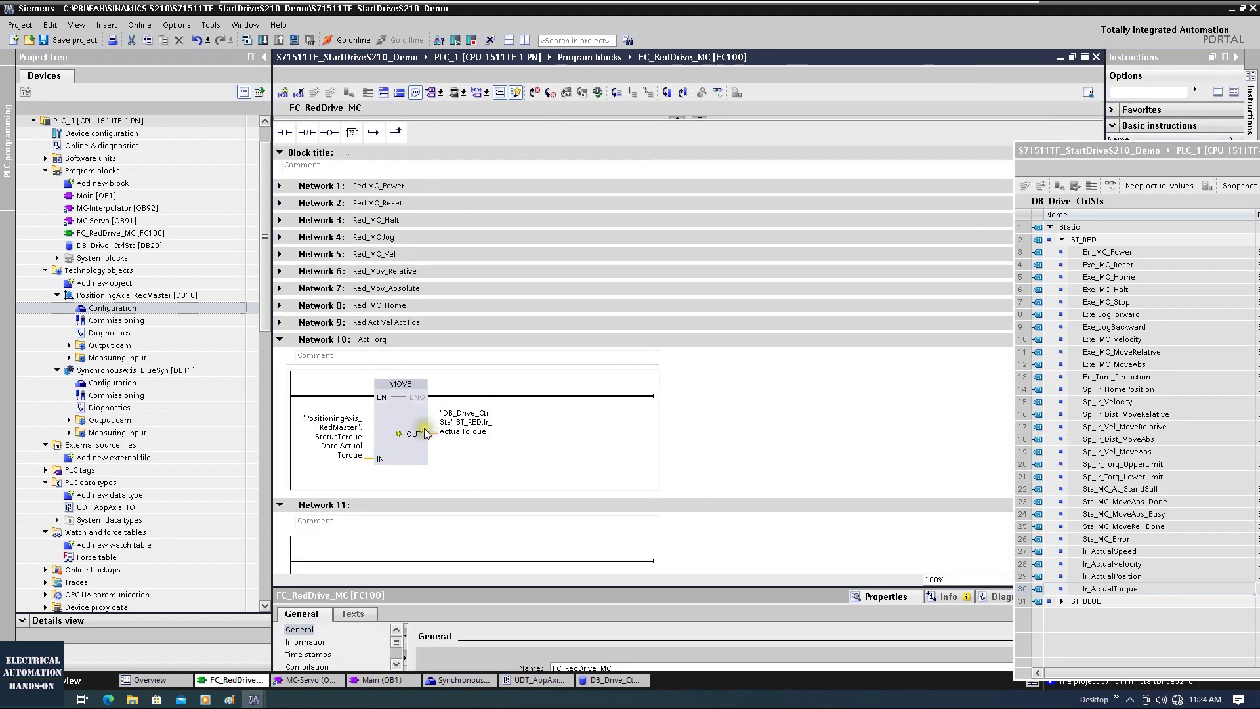
- Title Network 11 "Limit Torq" and insert the MC_TorqueRange torque data instruction on its rung
left_click(409, 506)
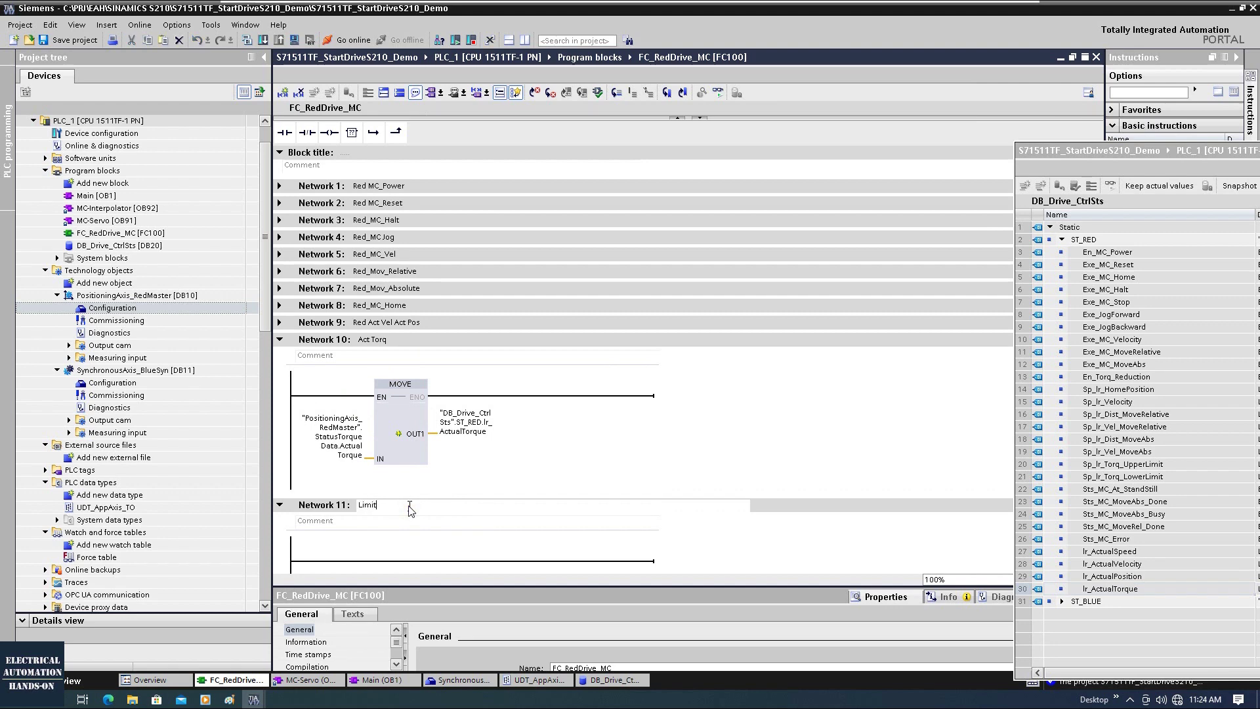
type("Limit Torq")
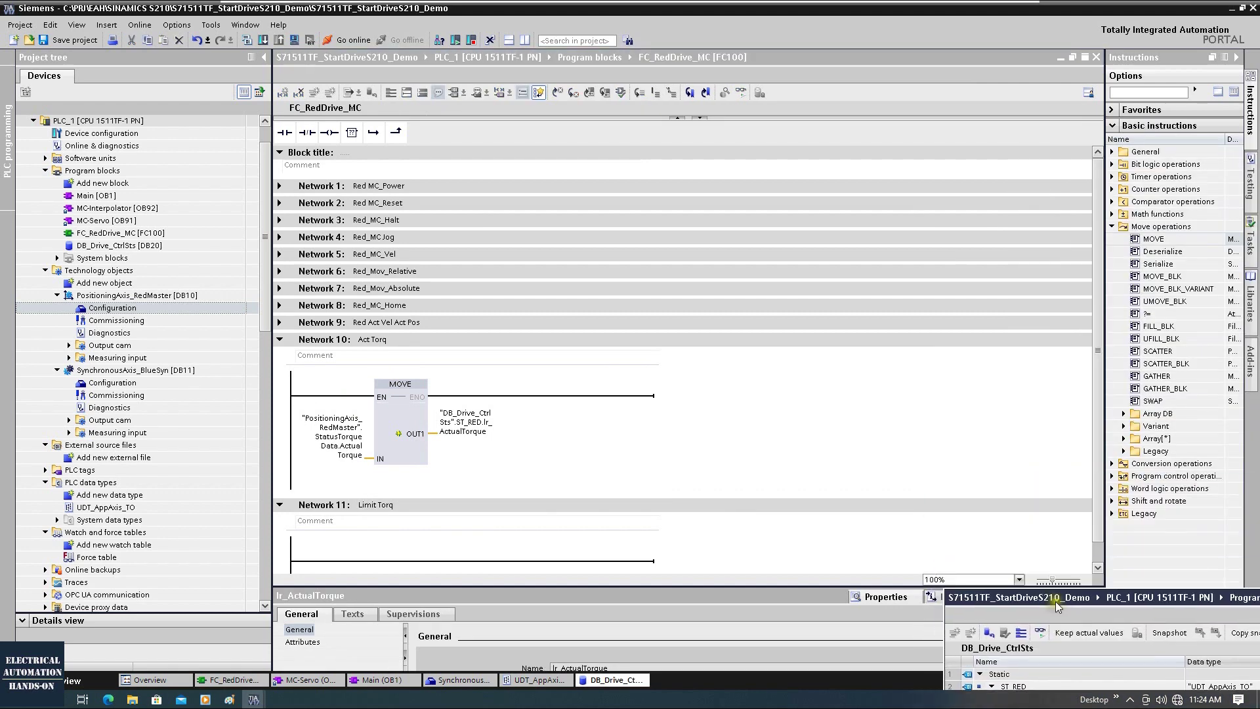
left_click(1114, 126)
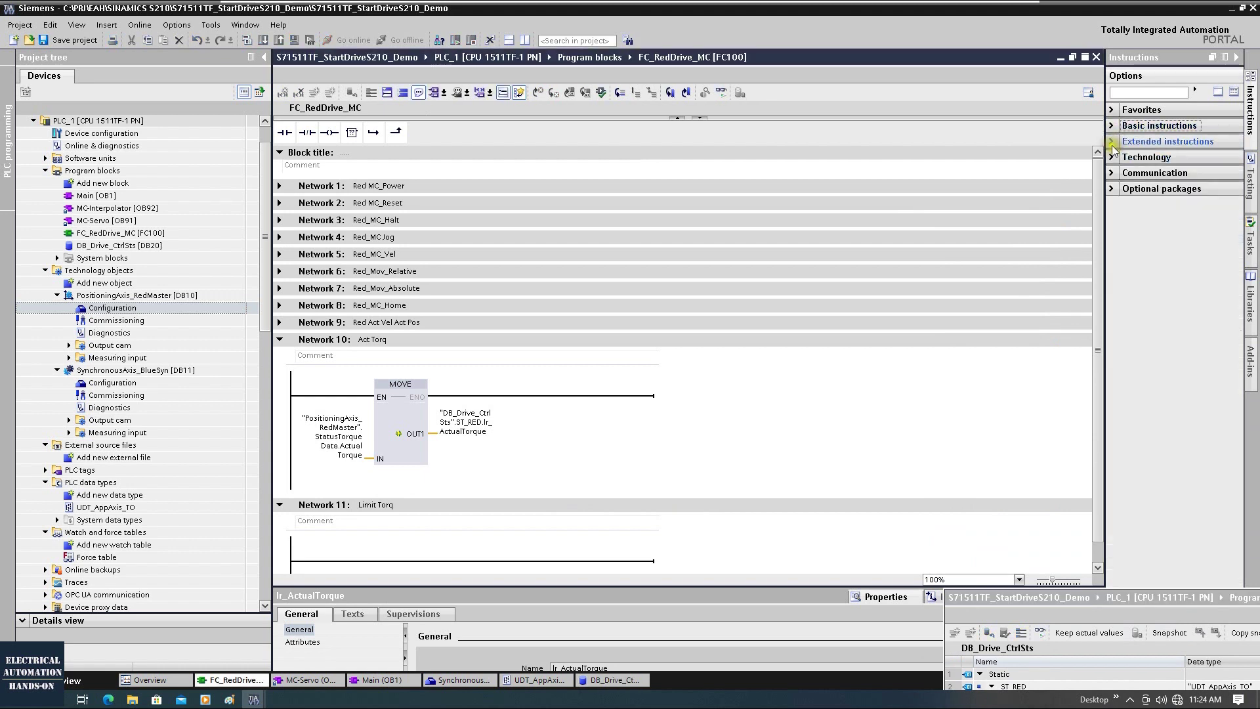
left_click(1114, 157)
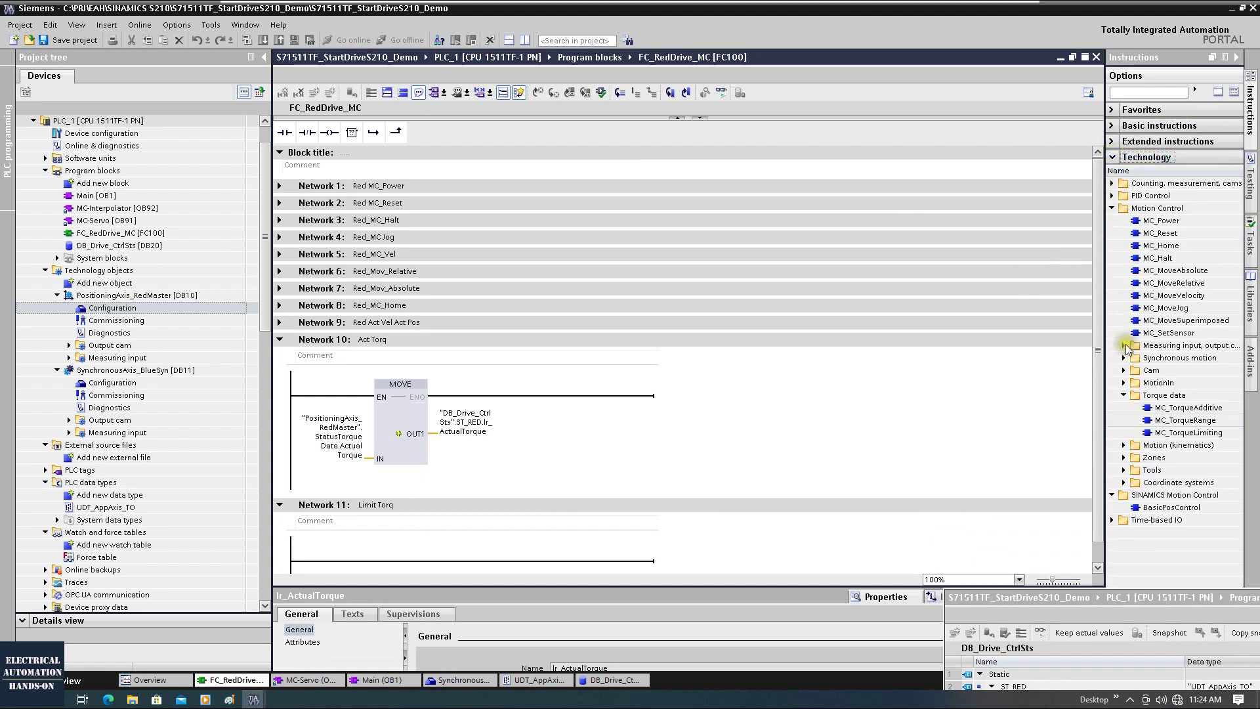
left_click_drag(1178, 423, 398, 558)
- Create the MC_TORQUERANGE single instance data block as IDB_MC_TORQUERANGE_Red with manual number 209
double_click(608, 266)
type("209")
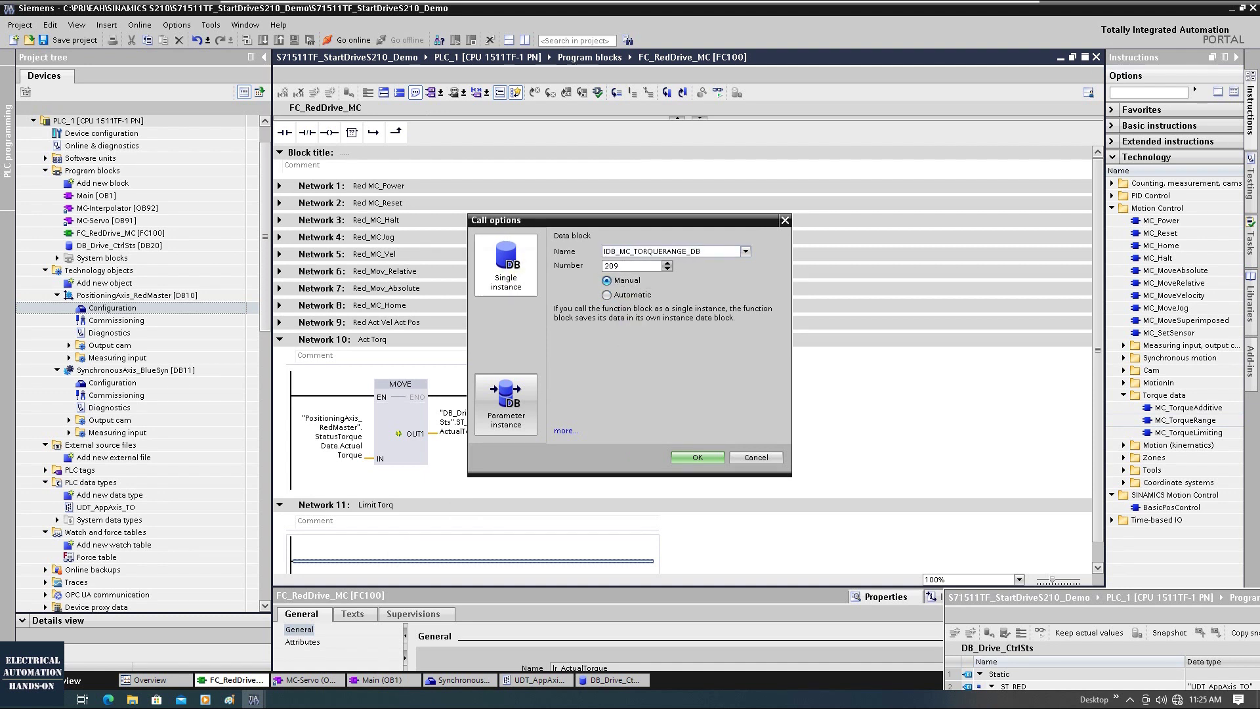
left_click_drag(690, 251, 730, 255)
type("Red")
left_click(698, 457)
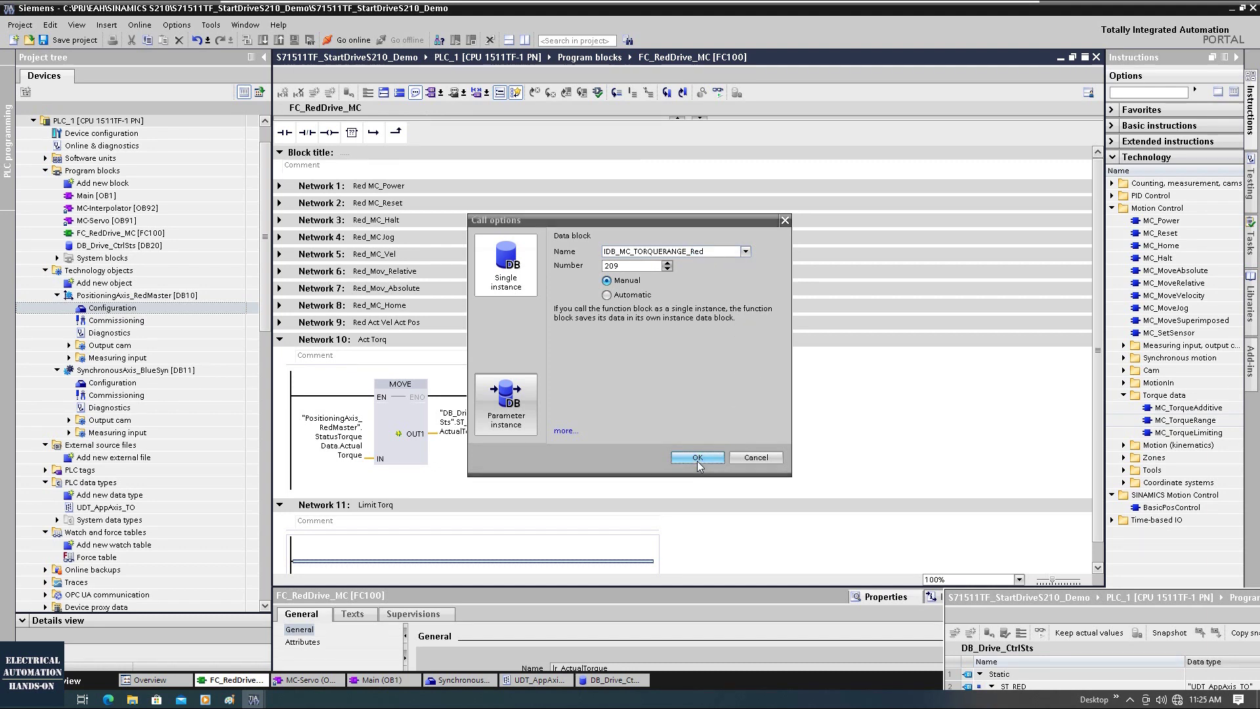
- Locate the IDB_MC_TORQUERANGE_Red instance data block among the program resources of the system blocks
left_click(125, 396)
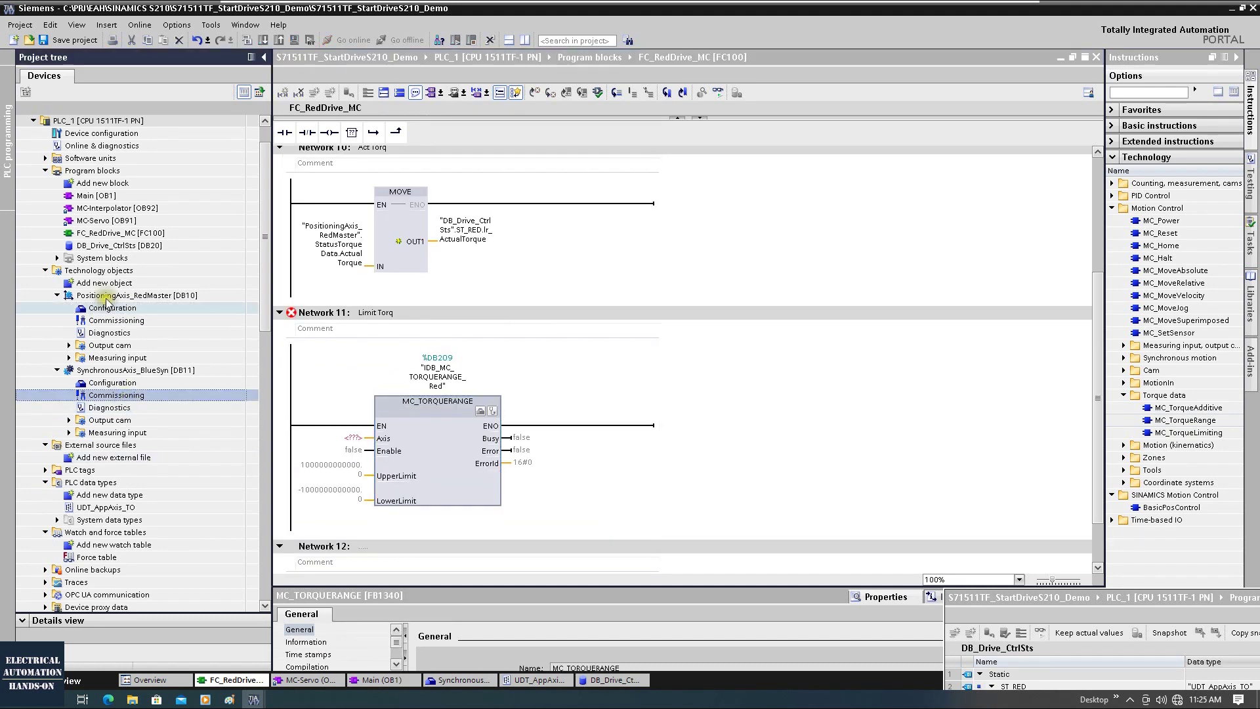
left_click(57, 257)
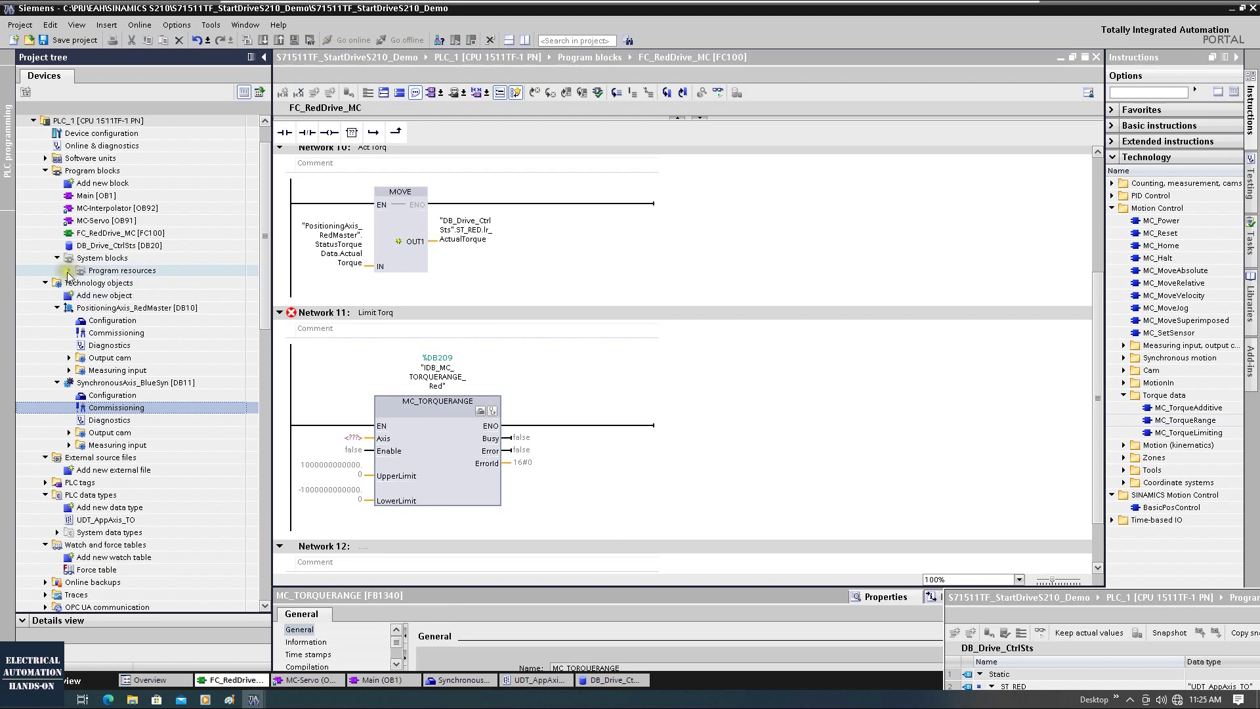
left_click(69, 270)
left_click(224, 495)
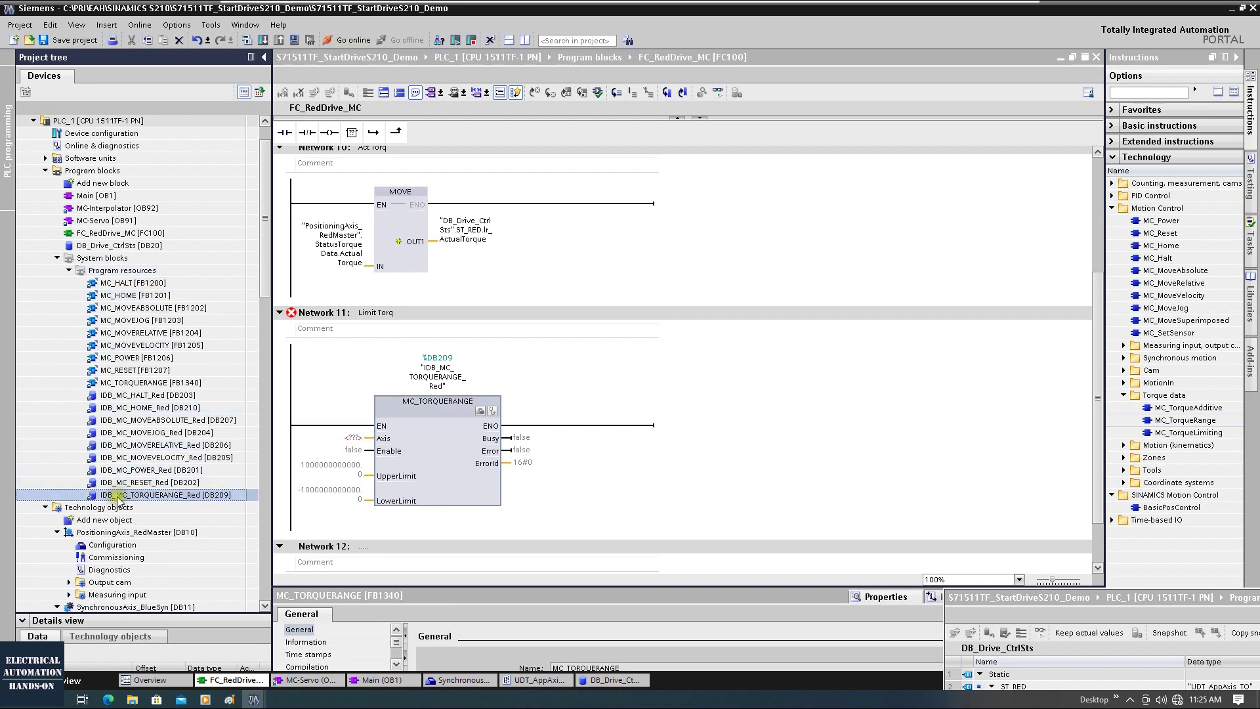
scroll(787, 449, "down", 2)
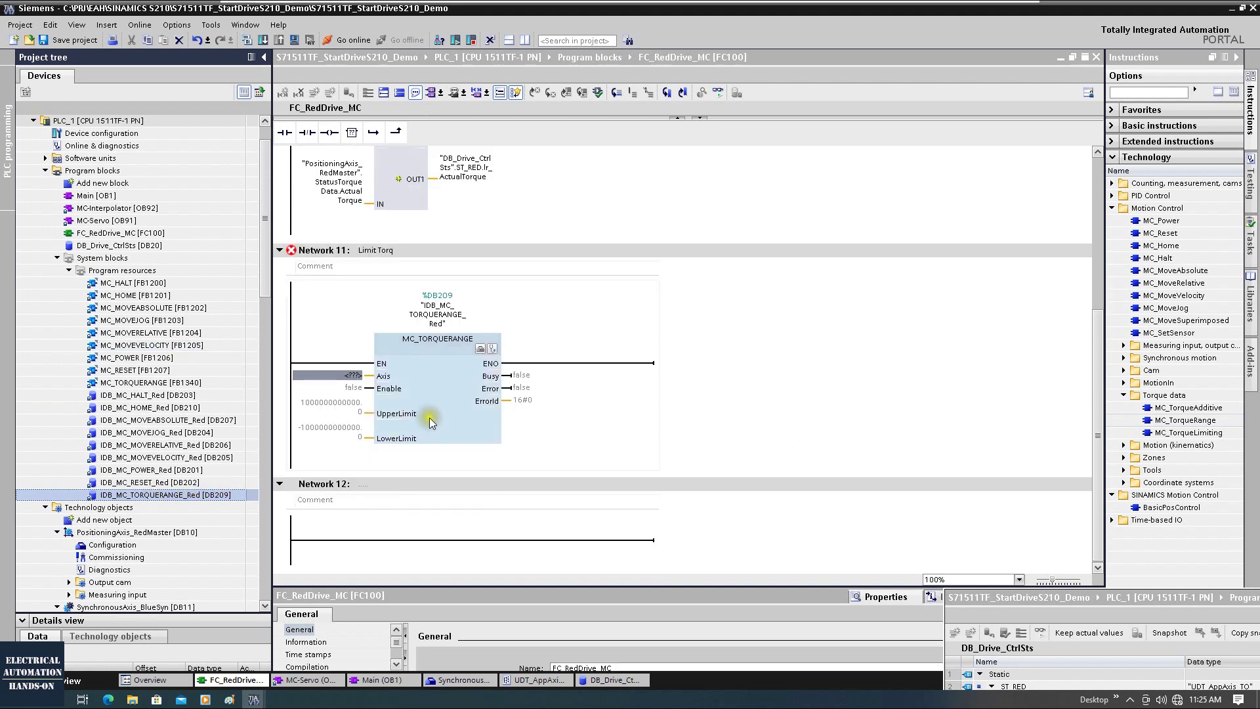
left_click(57, 257)
- Assign PositioningAxis_RedMaster to the Axis input and DB_Drive_CtrlSts ST_RED.En_Torq_Reduction to the Enable input of MC_TORQUERANGE
left_click(156, 297)
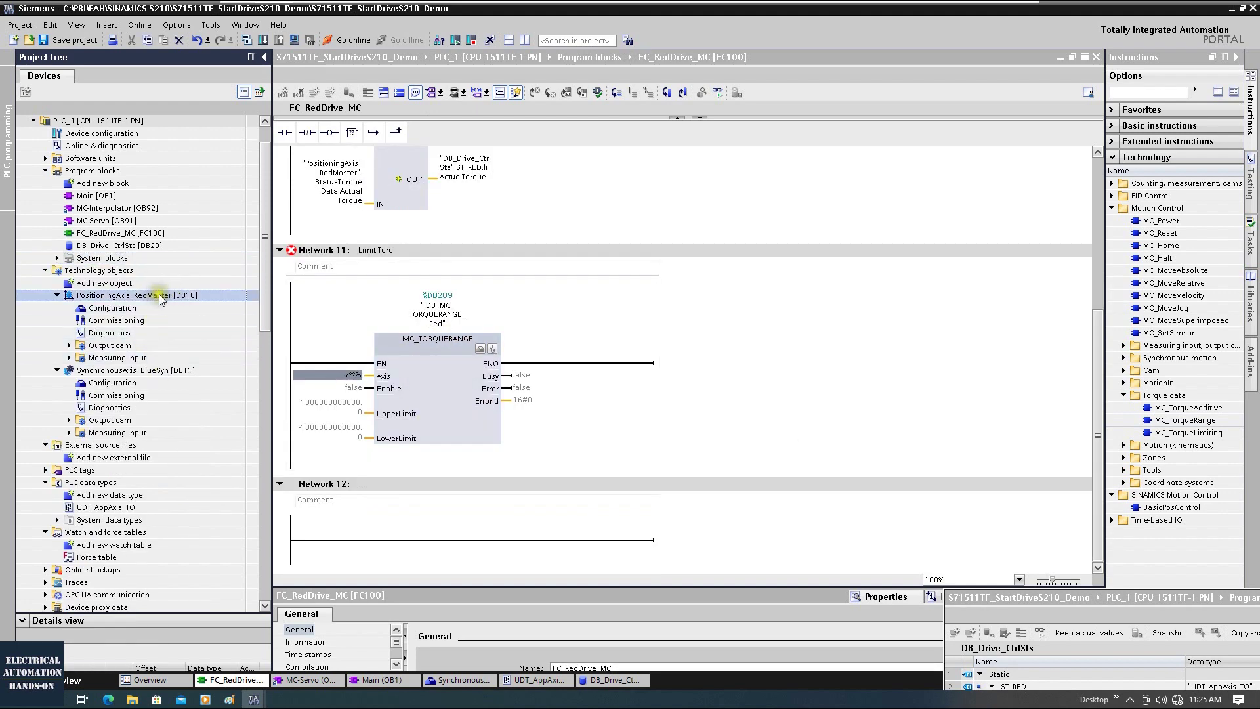
left_click_drag(140, 298, 349, 380)
left_click(348, 412)
left_click_drag(1056, 601, 916, 217)
left_click(932, 504)
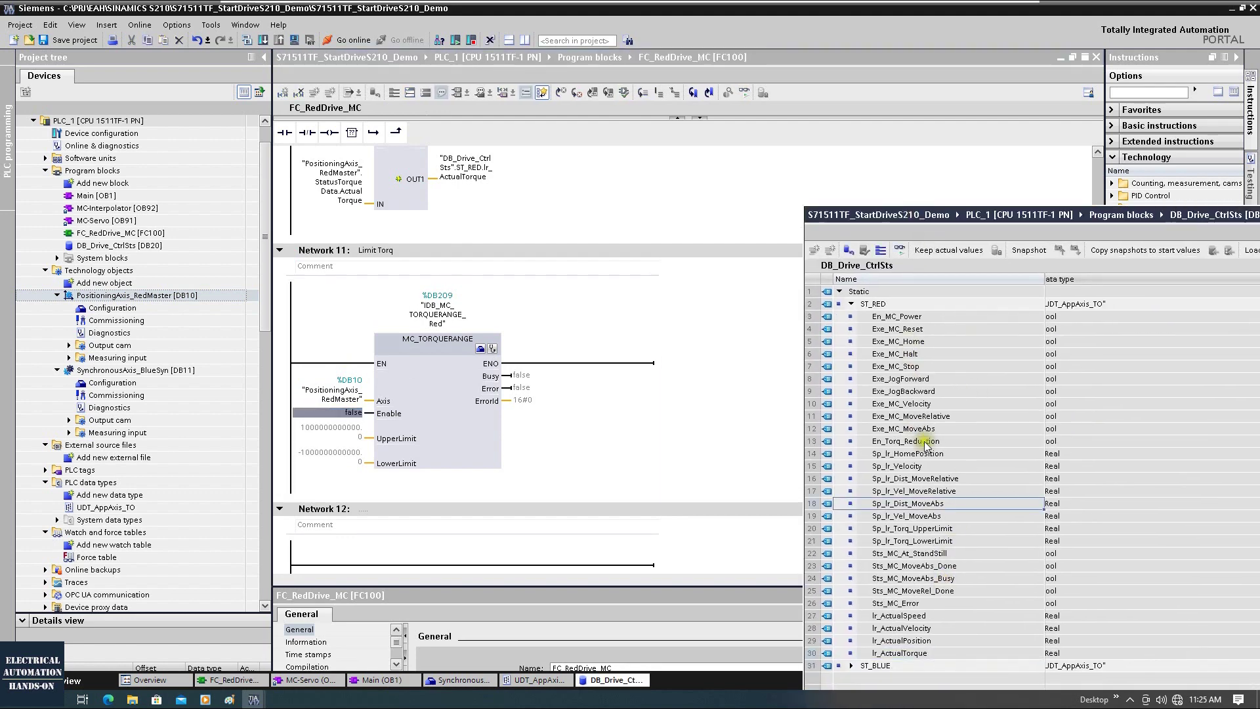
left_click(940, 441)
left_click_drag(937, 444, 353, 416)
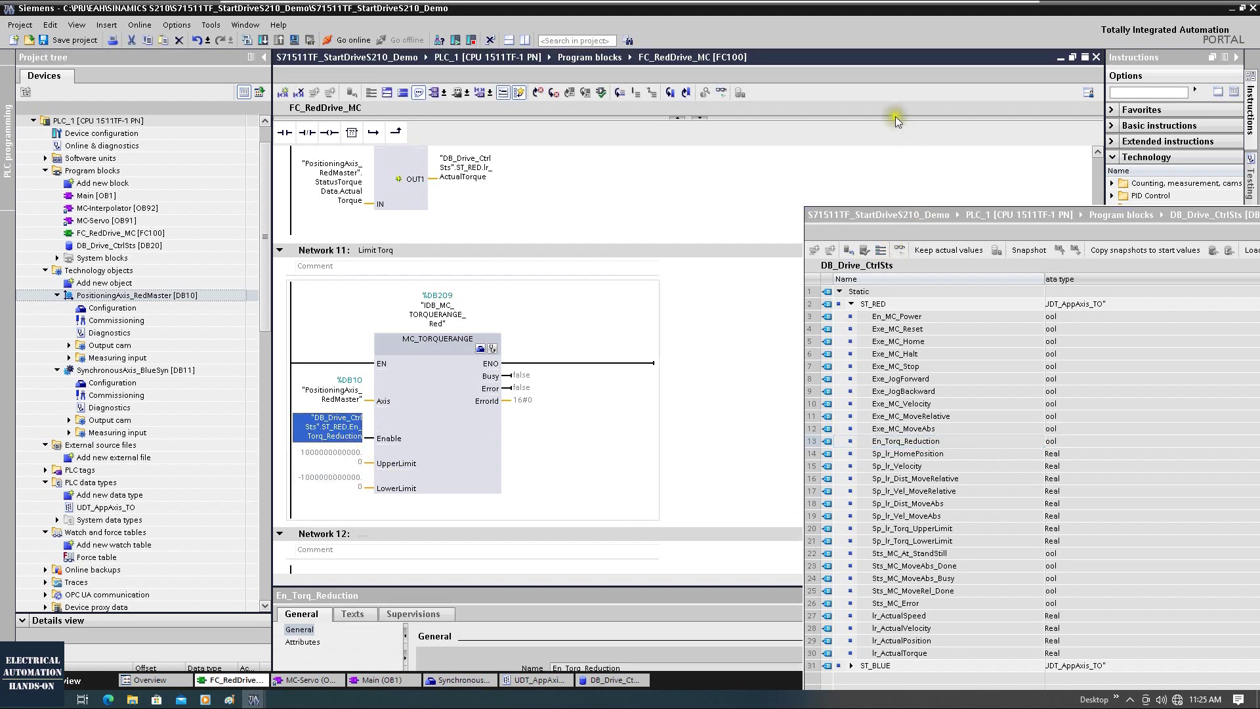
- Assign ST_RED.Sp_lr_Torq_UpperLimit to UpperLimit and ST_RED.Sp_lr_Torq_LowerLimit to LowerLimit of MC_TORQUERANGE in Network 11
left_click_drag(895, 116, 895, 116)
left_click_drag(899, 427, 334, 463)
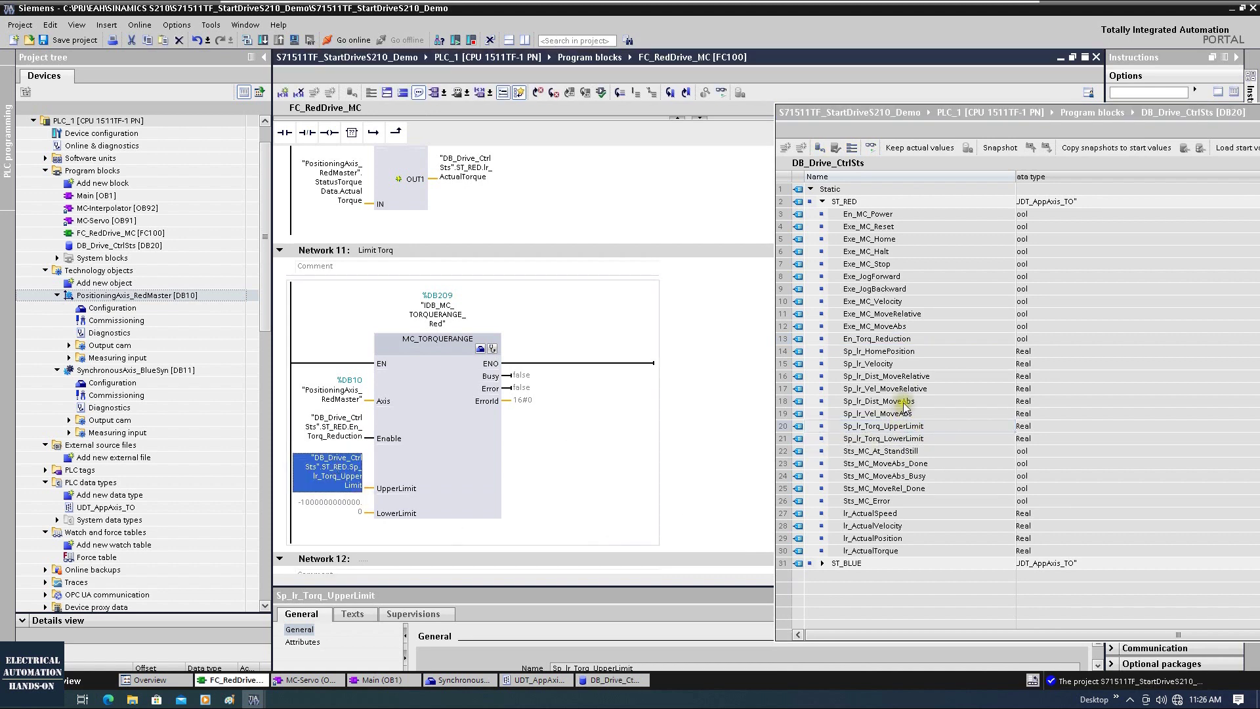
left_click_drag(896, 439, 330, 514)
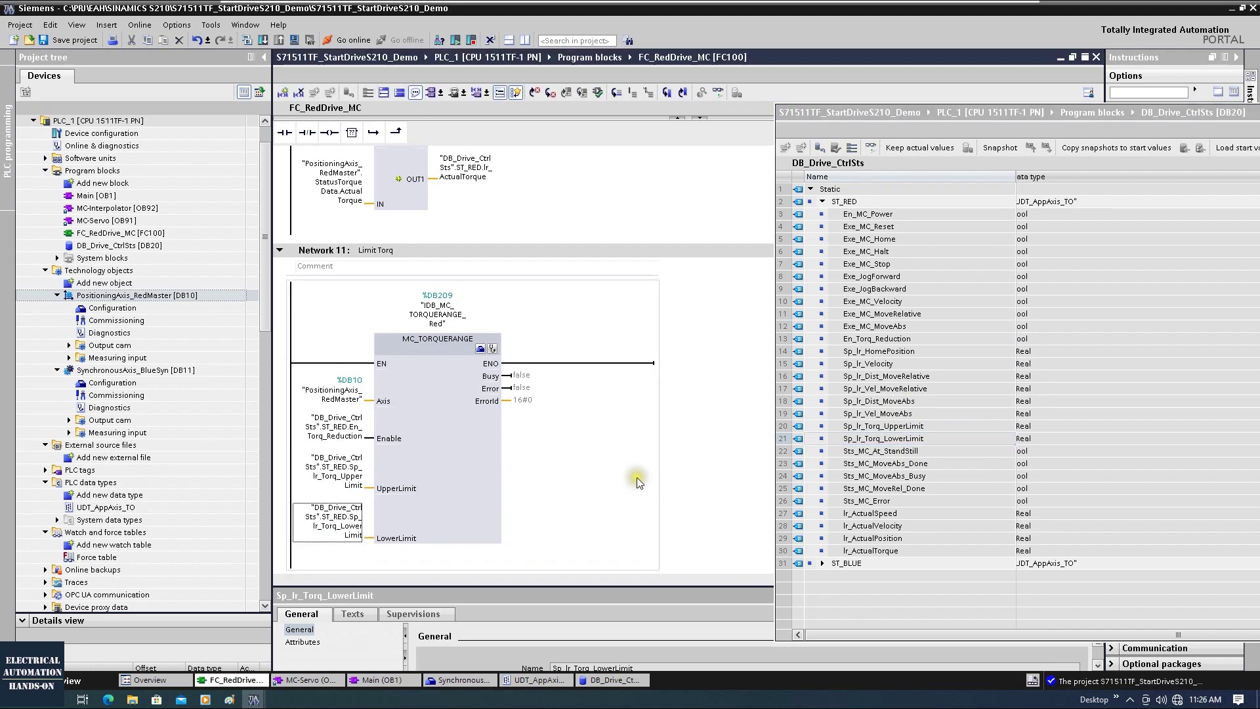
left_click(411, 383)
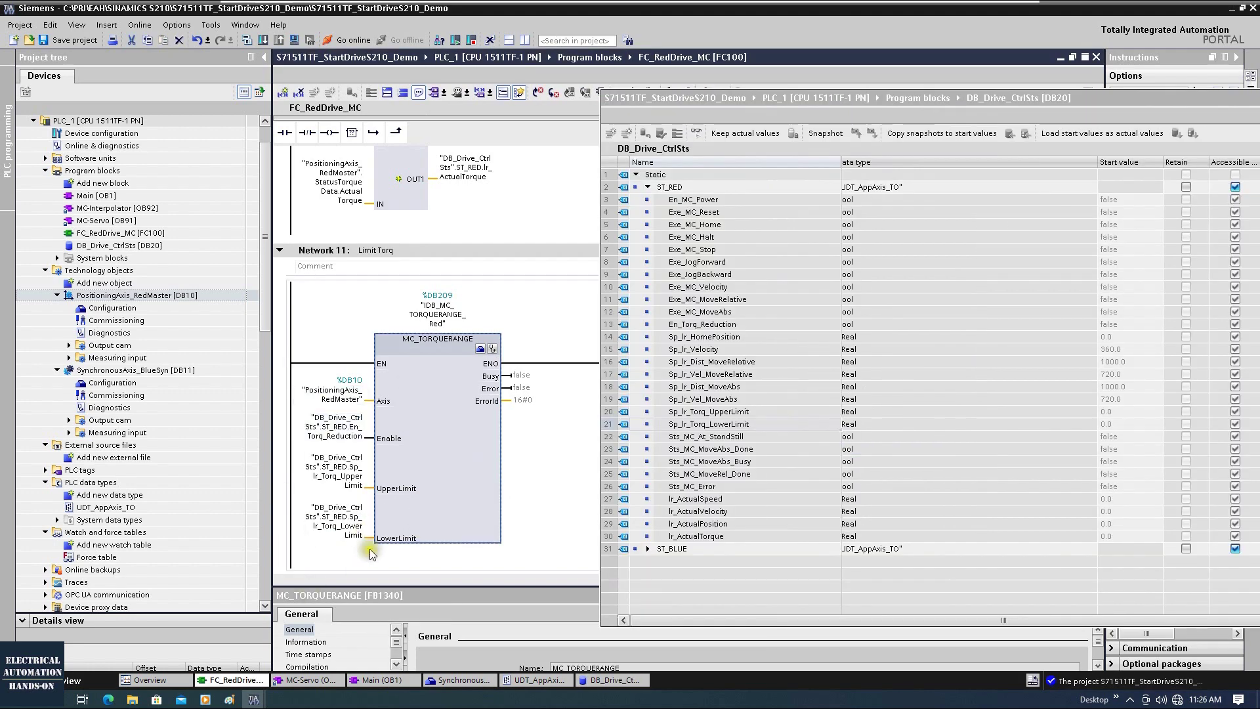
left_click_drag(828, 98, 567, 330)
left_click(1089, 337)
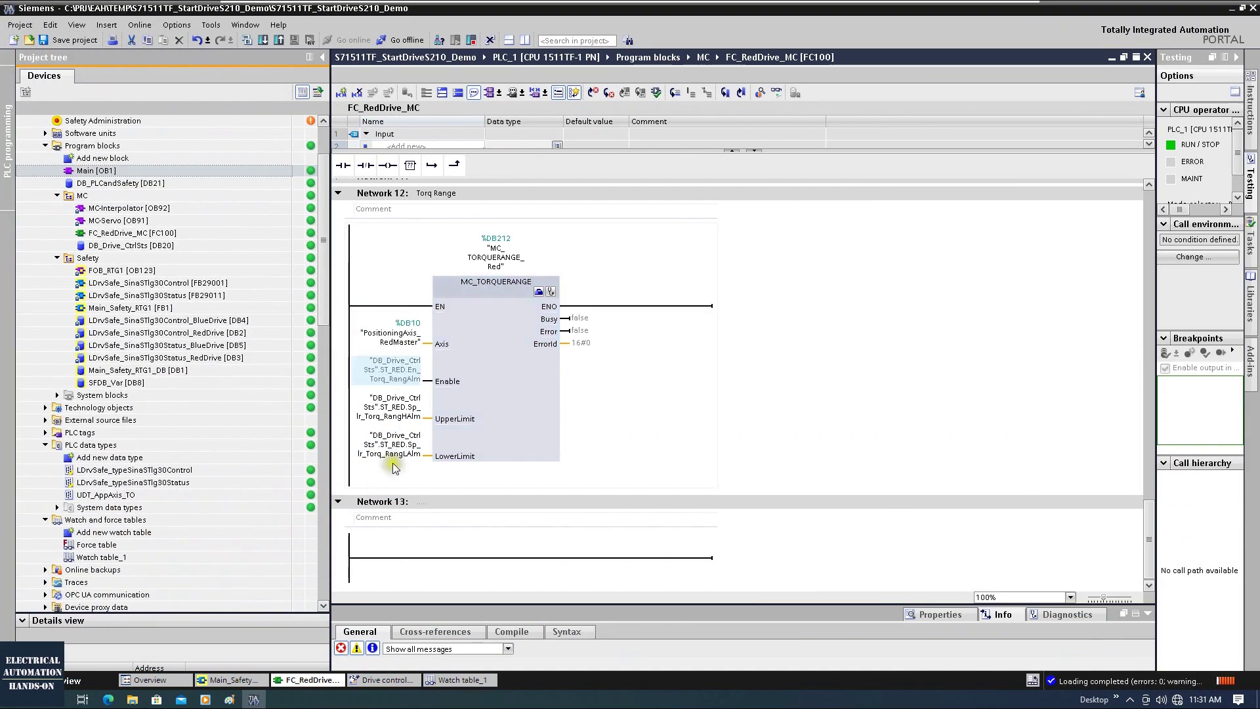
- Open the help for the MC_TORQUERANGE block in Network 12, read its description and parameter table, and put the help away
left_click(506, 355)
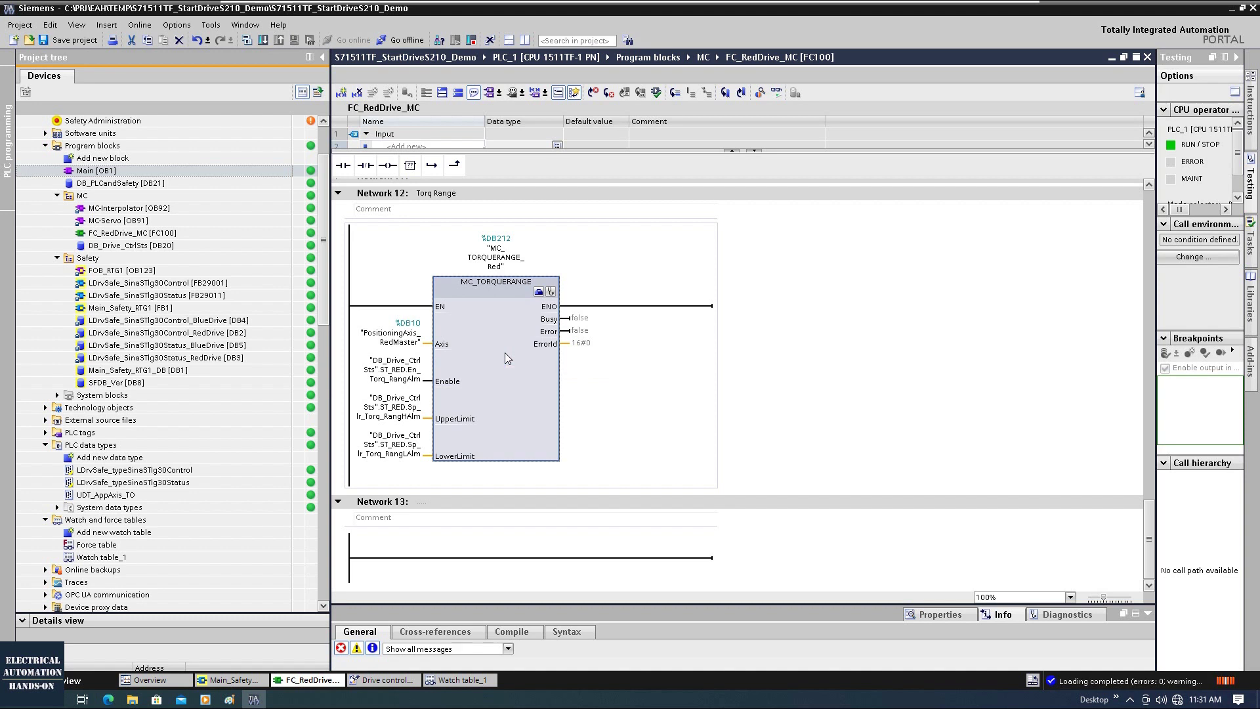
key("F1")
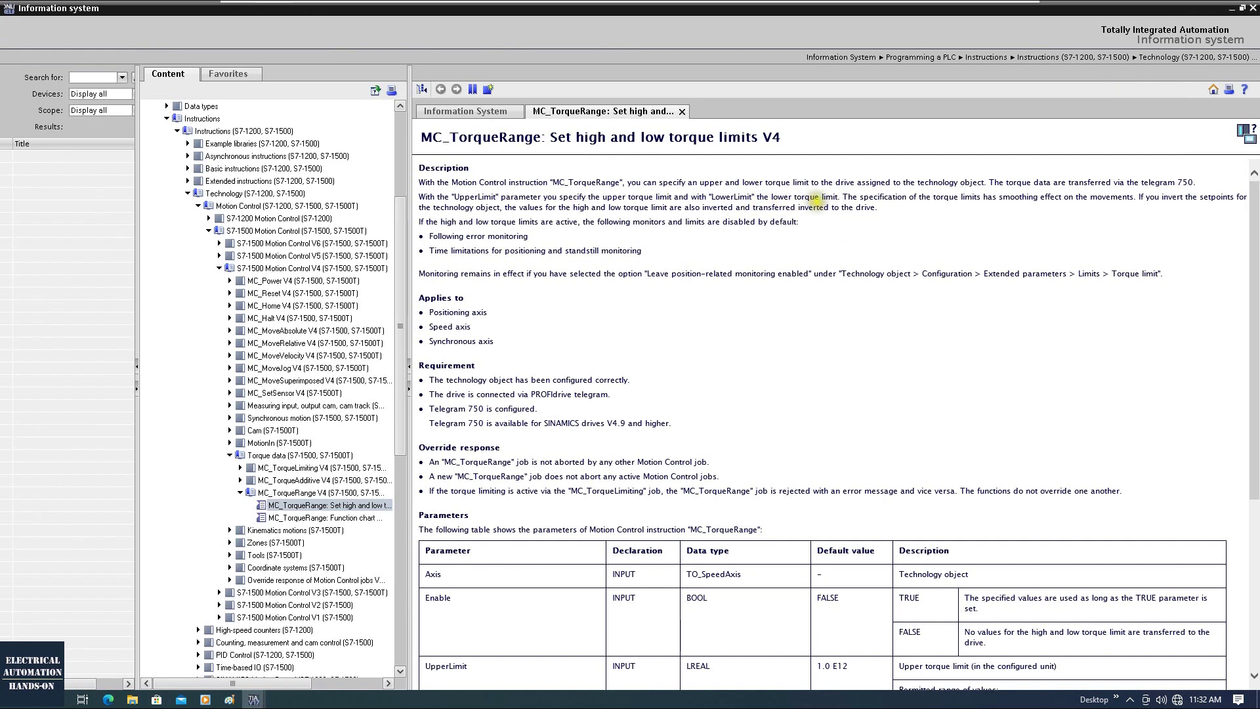
scroll(502, 610, "down", 3)
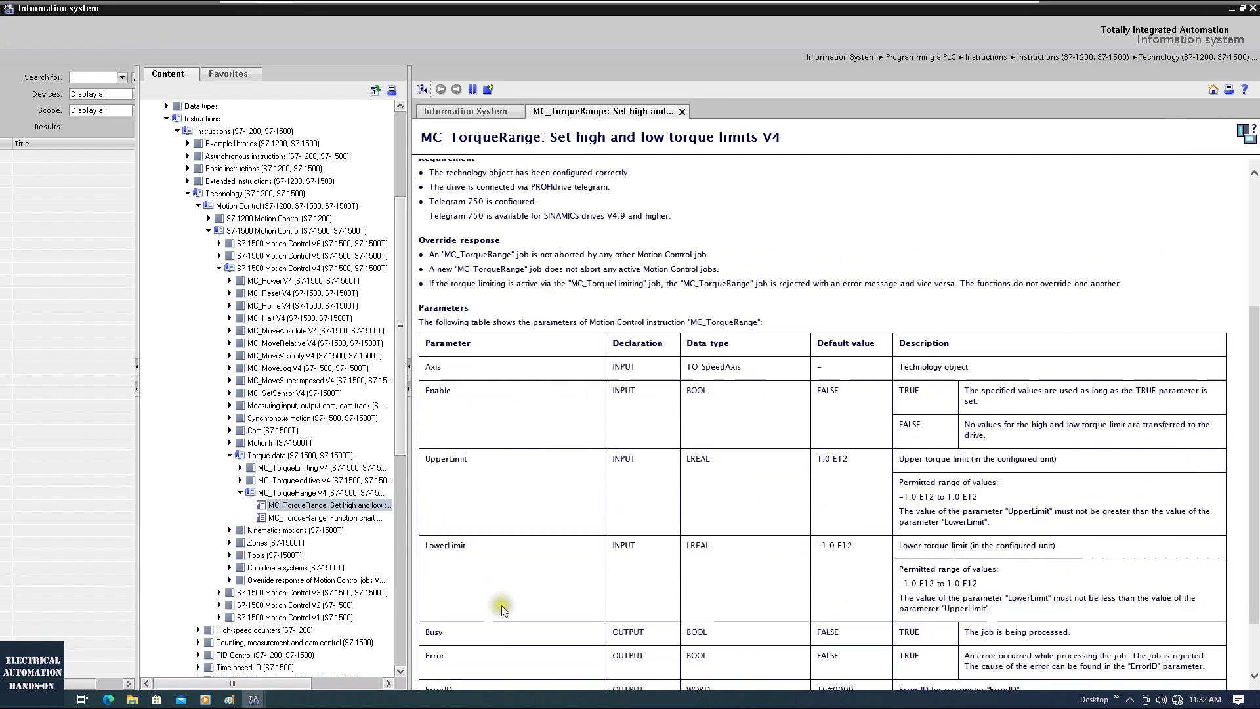
scroll(519, 467, "up", 3)
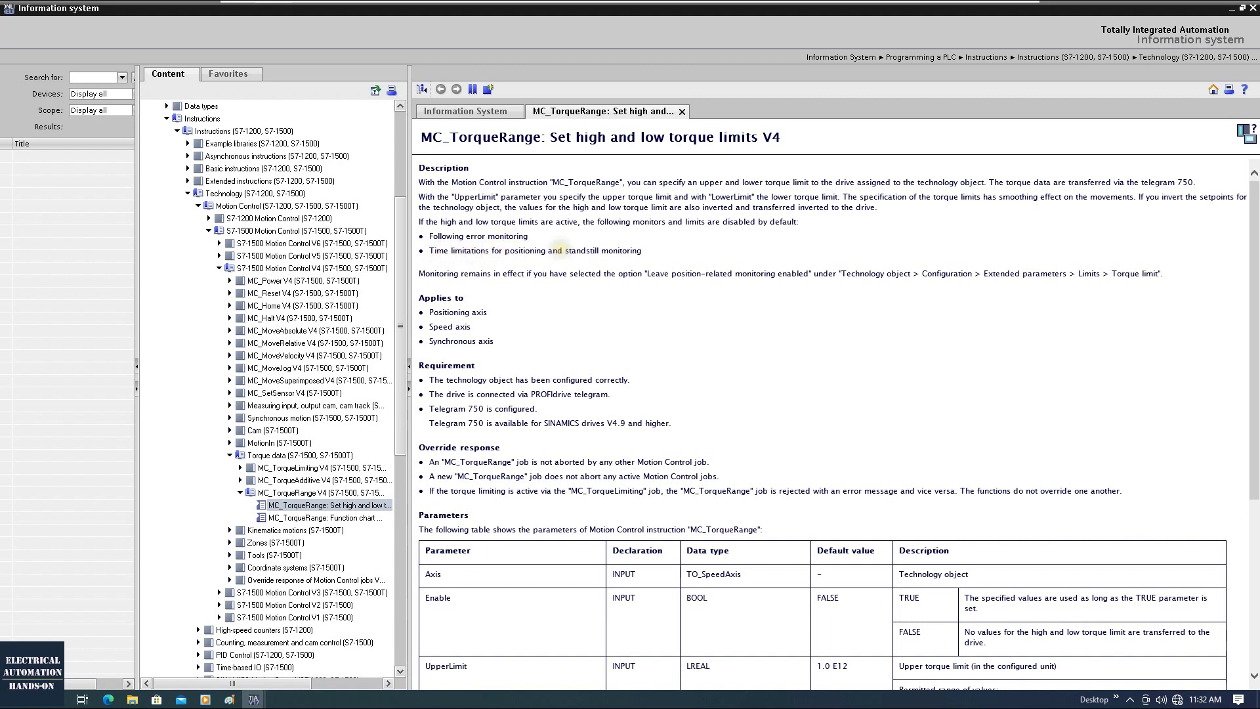
left_click(1232, 10)
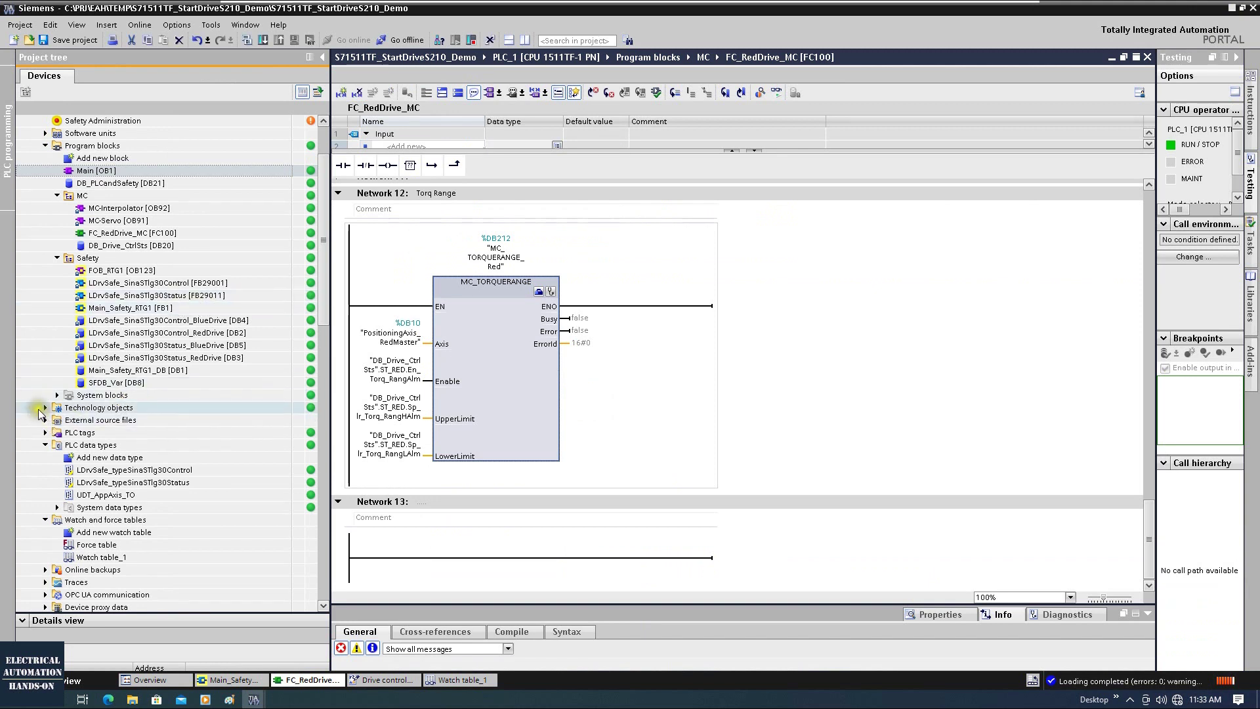
- Open the PositioningAxis_RedMaster configuration and enable following error monitoring under position monitoring
left_click(46, 408)
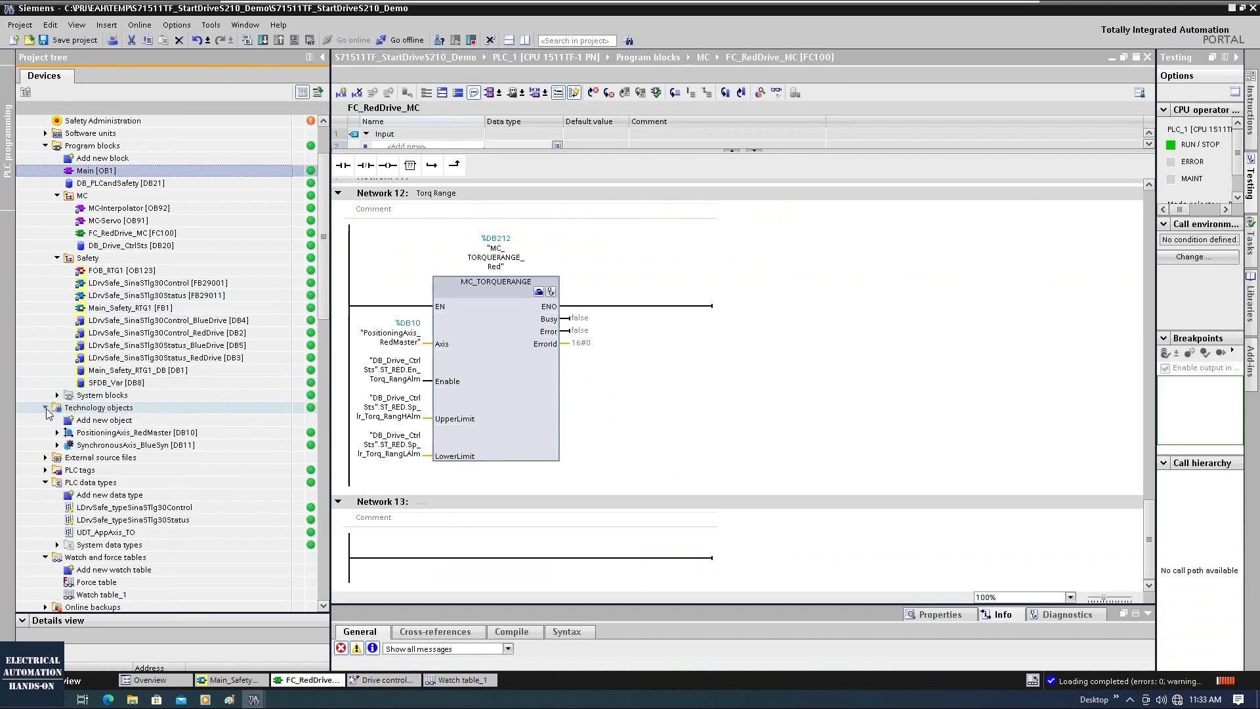
left_click(117, 435)
key("Right")
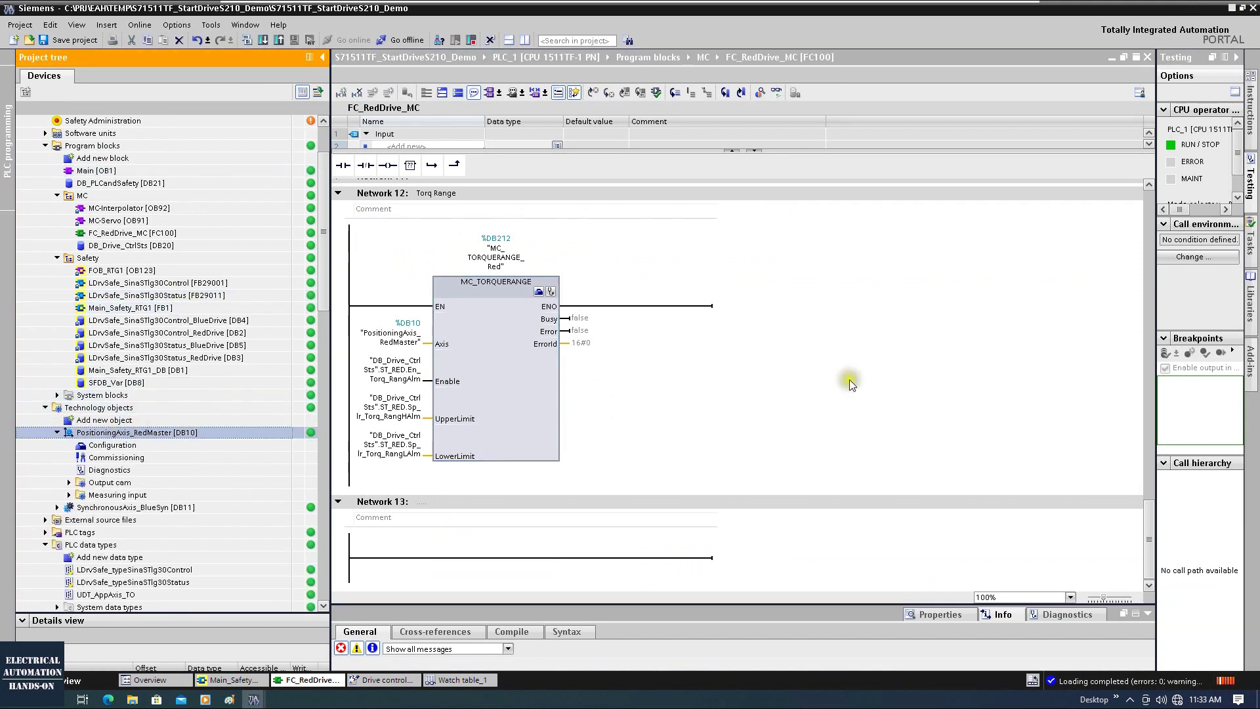
key("Down")
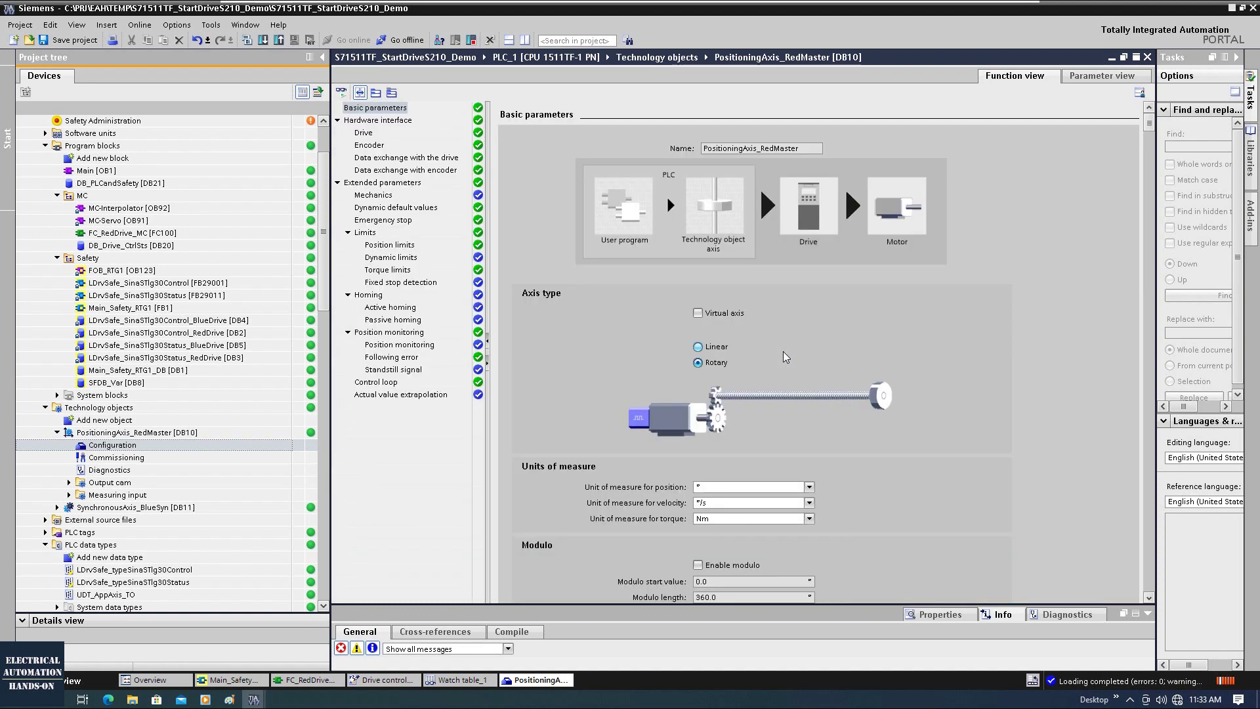
double_click(392, 332)
left_click(349, 332)
left_click(367, 358)
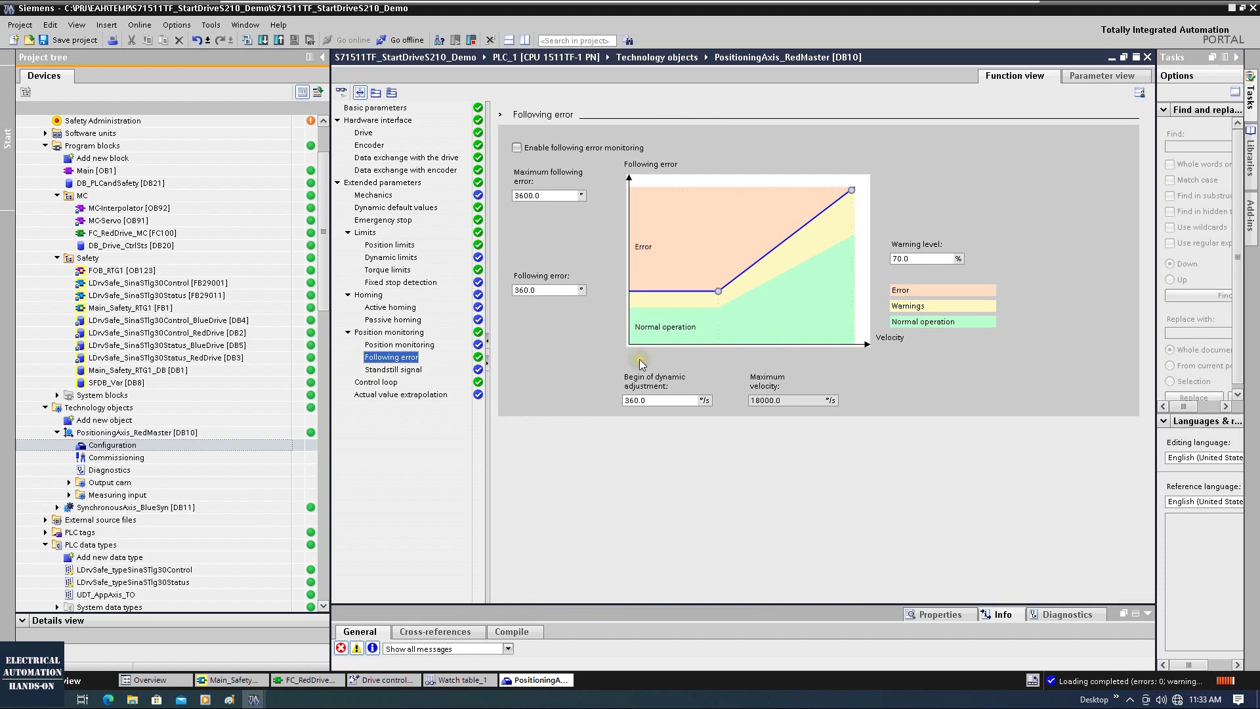
left_click(516, 148)
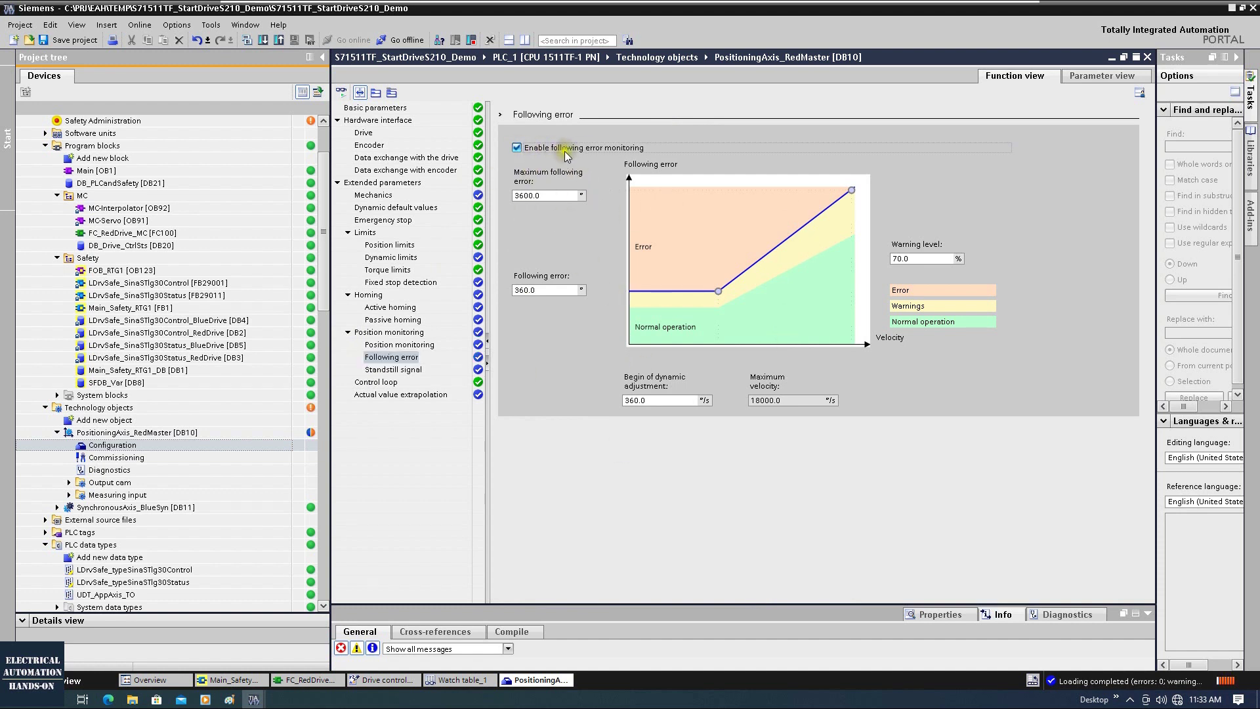
- Check the position monitoring and standstill signal settings, and download PositioningAxis_RedMaster to PLC_1
left_click(404, 346)
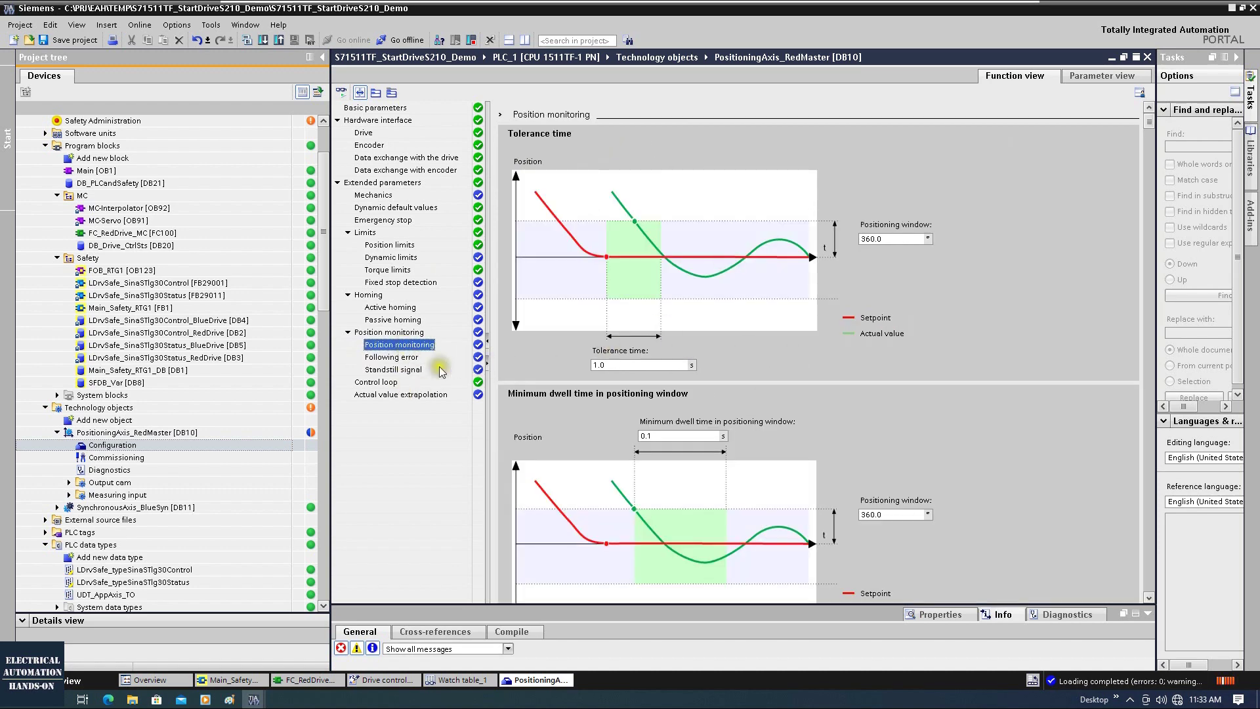
left_click(409, 371)
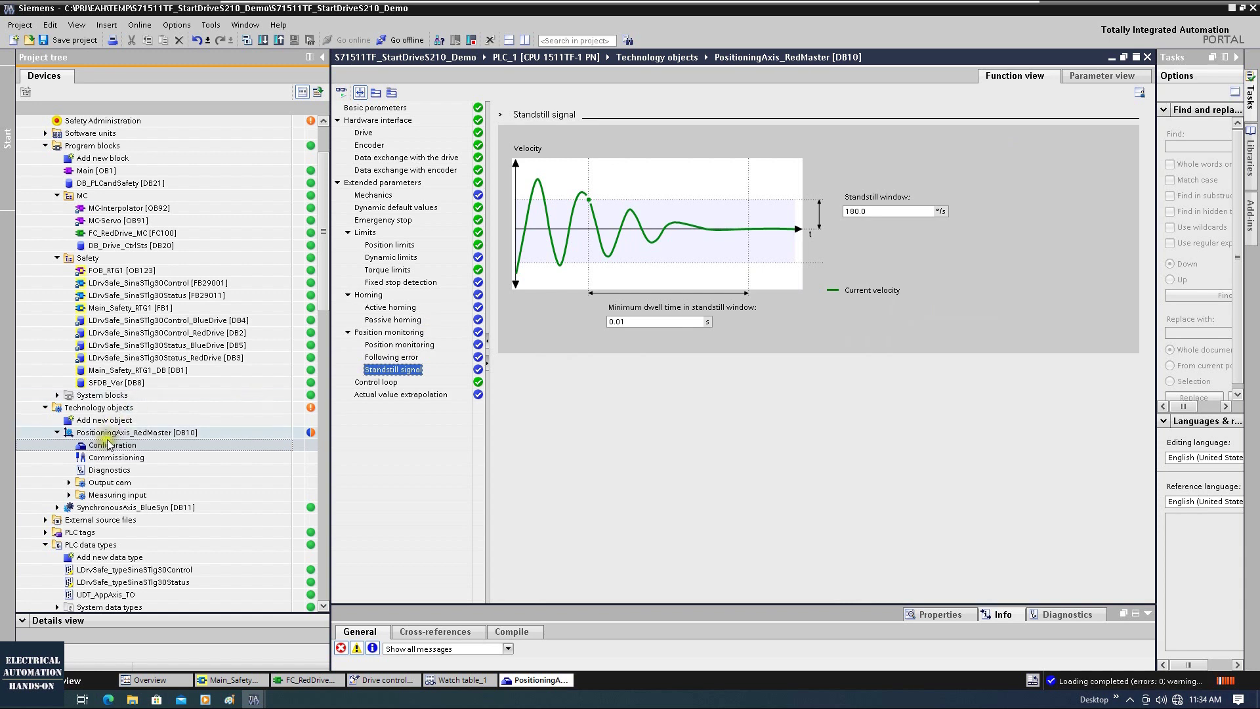
left_click(134, 433)
left_click(263, 40)
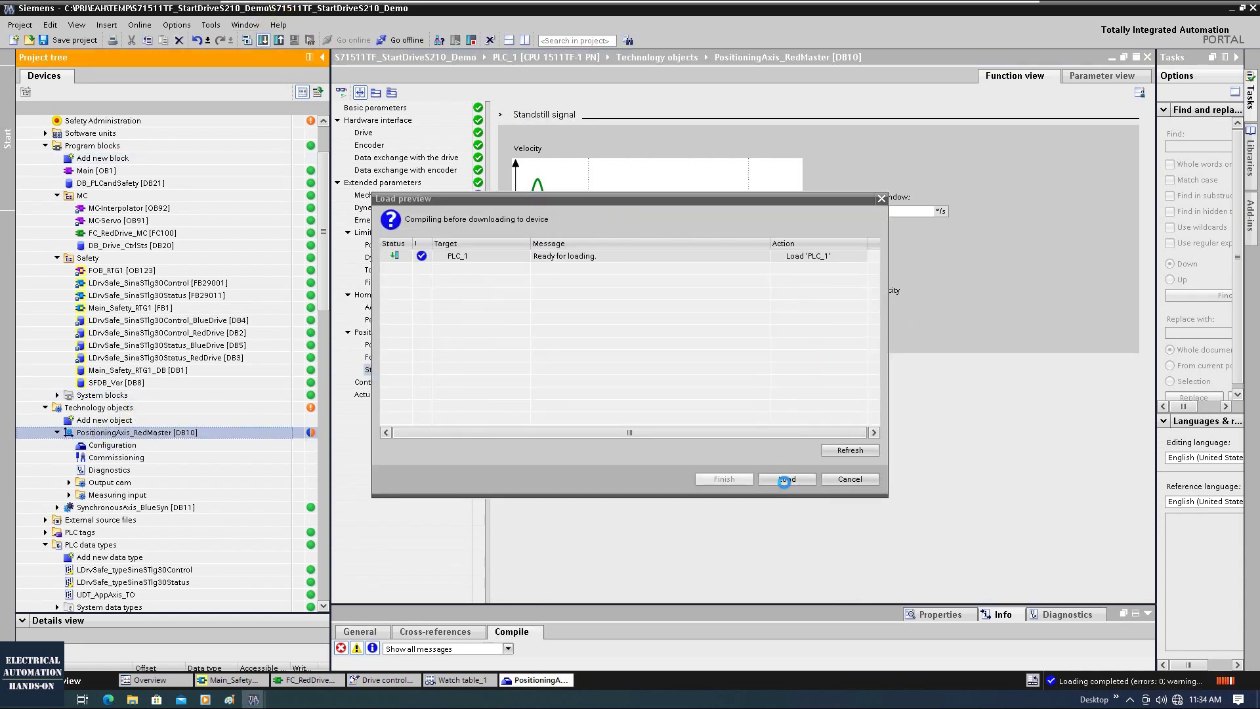
left_click(786, 479)
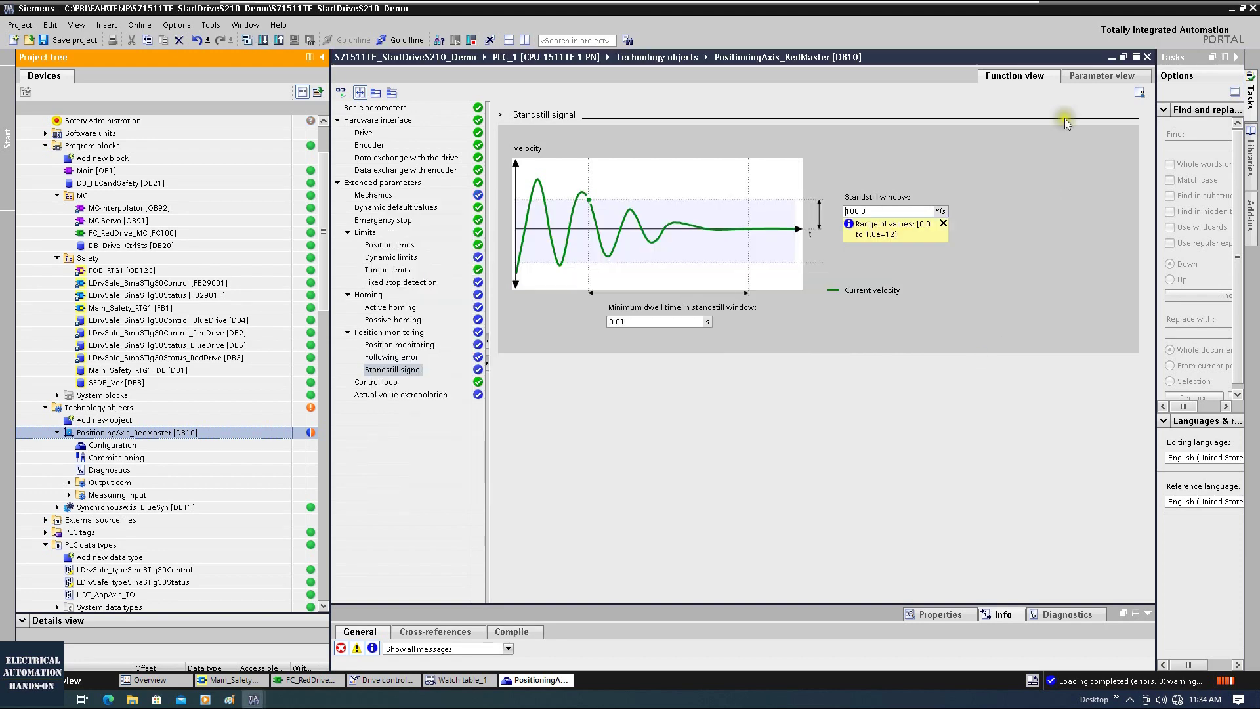
left_click(391, 357)
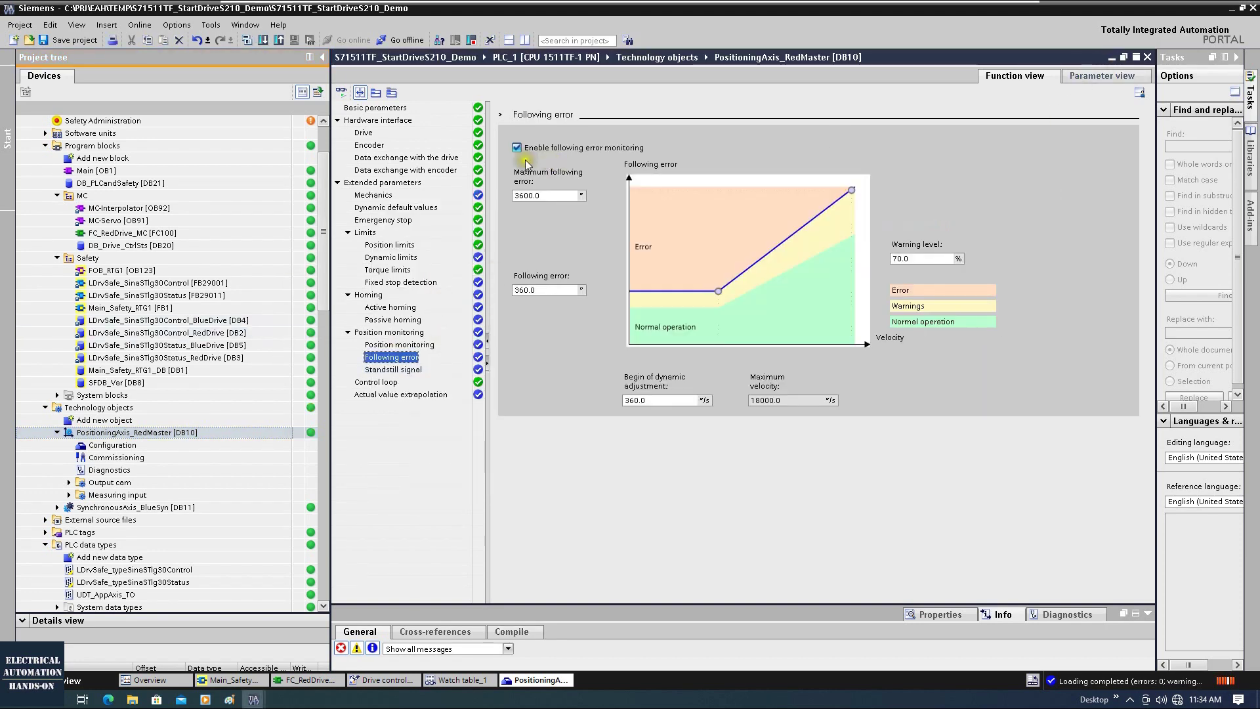
- Reread the MC_TorqueRange help for the UpperLimit and LowerLimit ranges and the monitoring affected by active torque limits
key("F1")
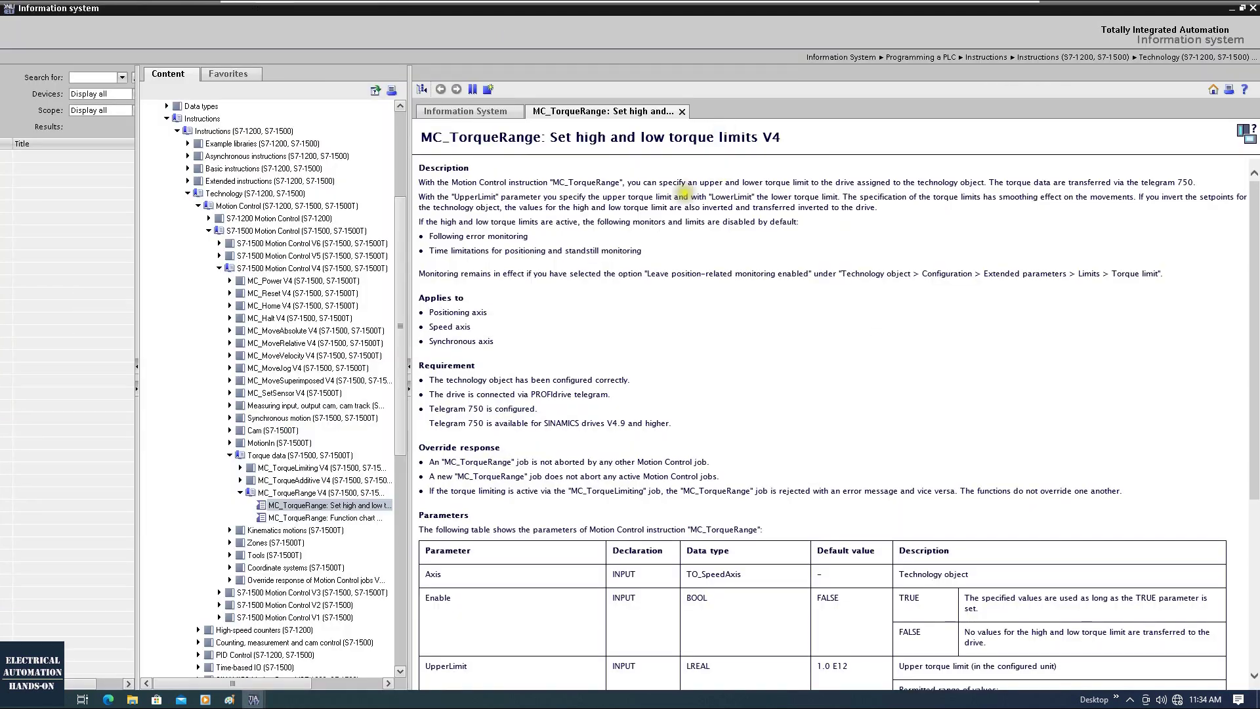
left_click_drag(449, 138, 545, 139)
left_click(814, 325)
scroll(814, 325, "down", 5)
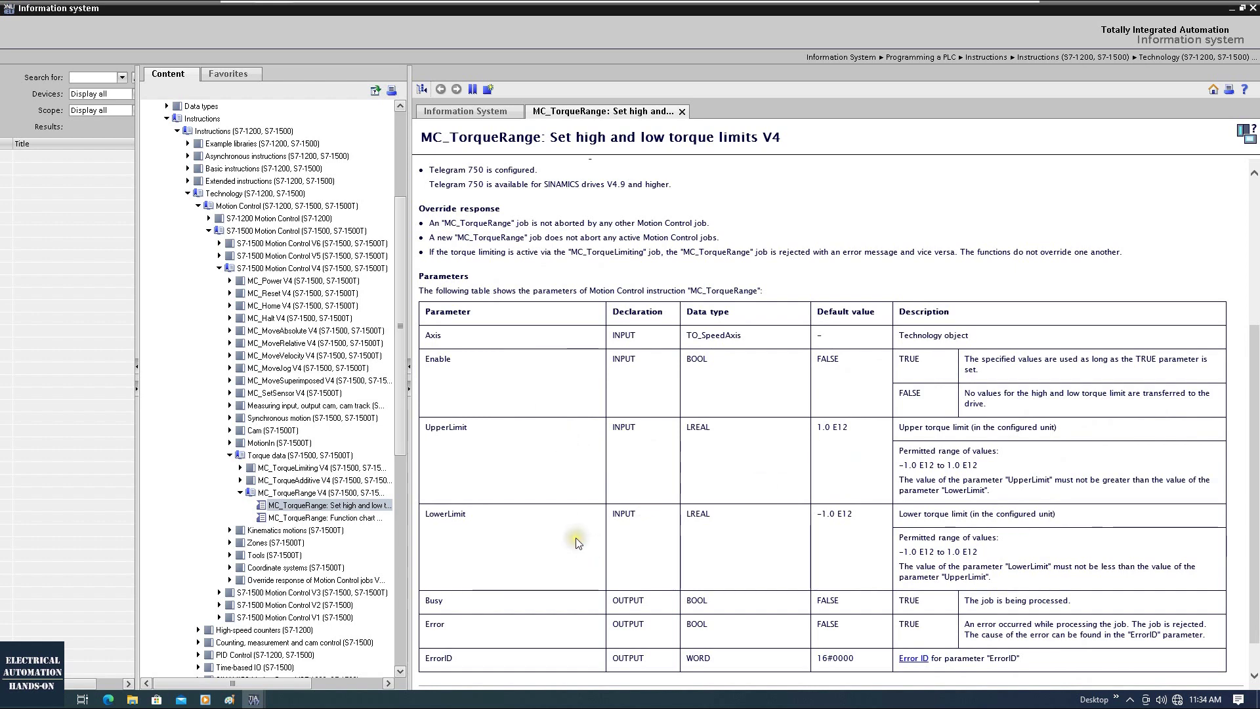
scroll(575, 538, "up", 5)
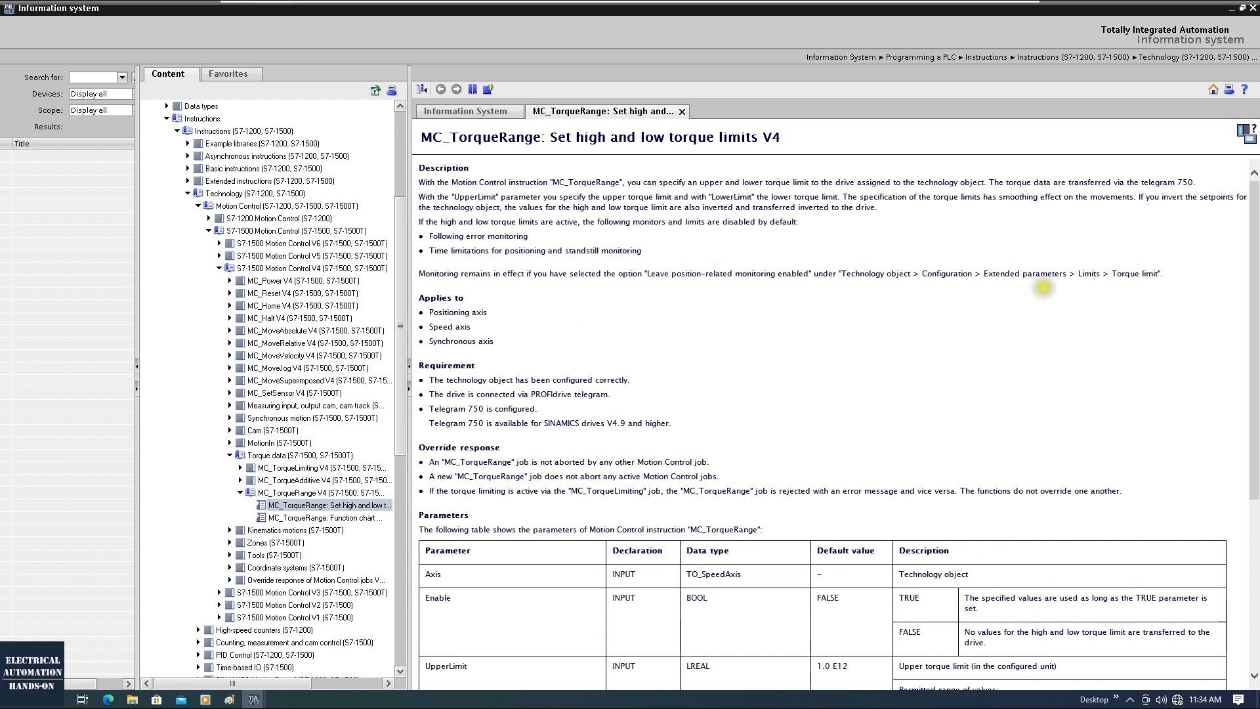
- Read the MC_TorqueRange help on inverted setpoints and the parameter table, and put the help away
left_click_drag(1139, 197, 1211, 198)
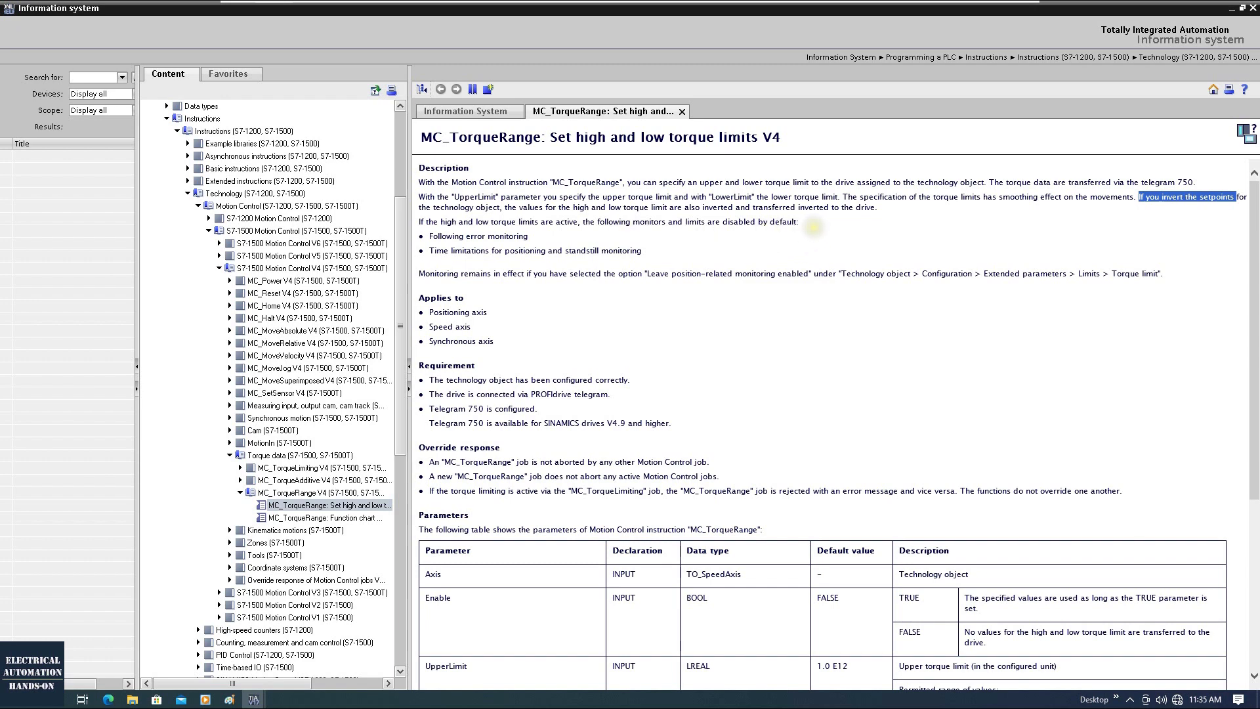
scroll(768, 348, "down", 4)
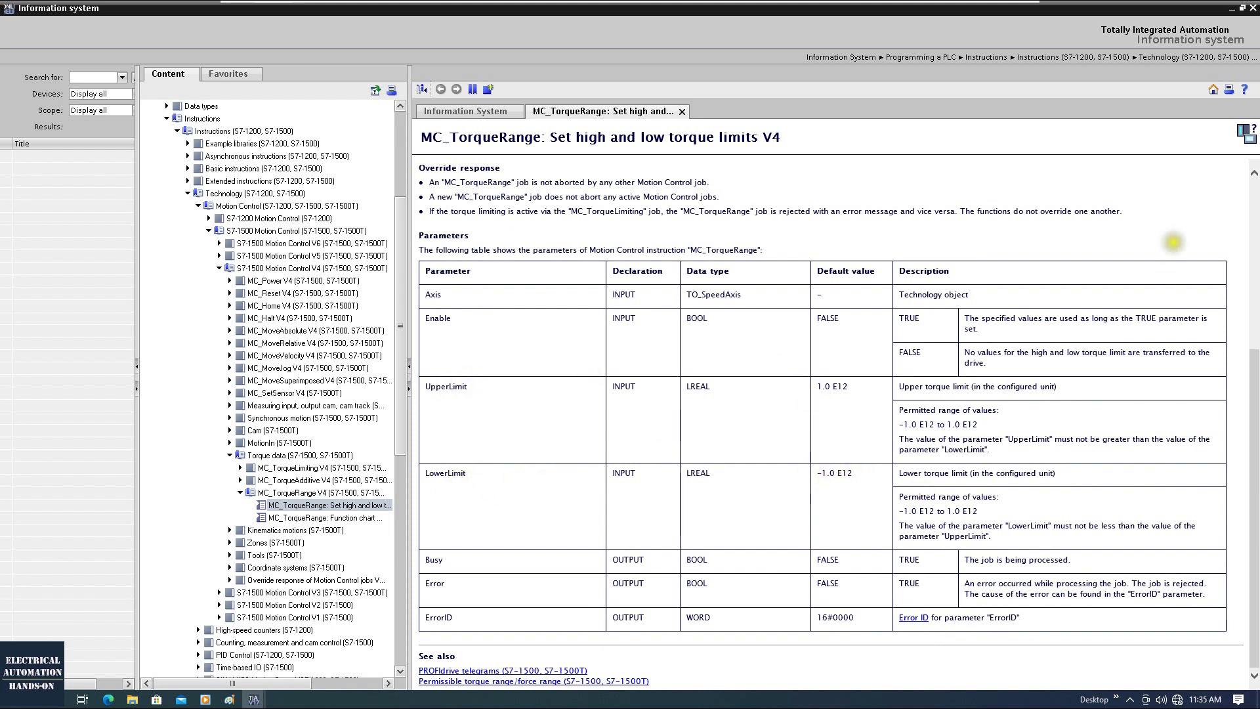
left_click(1232, 9)
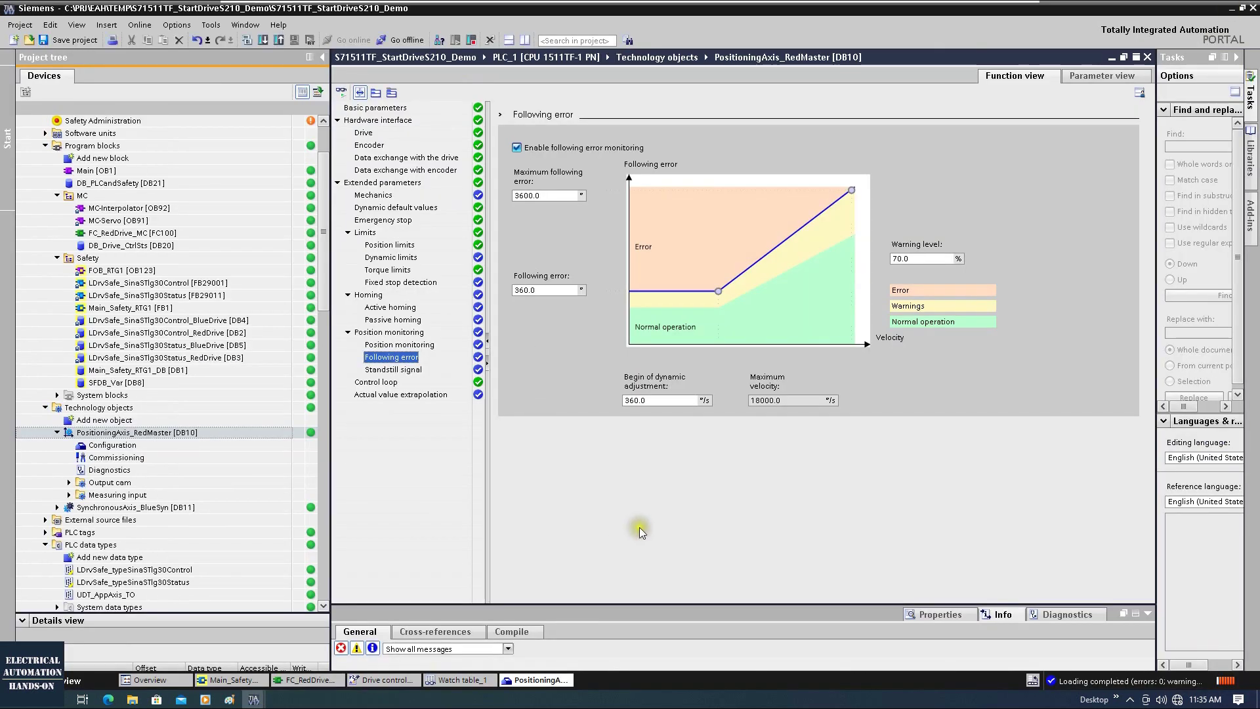
- Return from the axis configuration to FC_RedDrive_MC, monitor it online, and modify the MC_TORQUERANGE UpperLimit operand in Network 12 to 0.05
left_click(1142, 58)
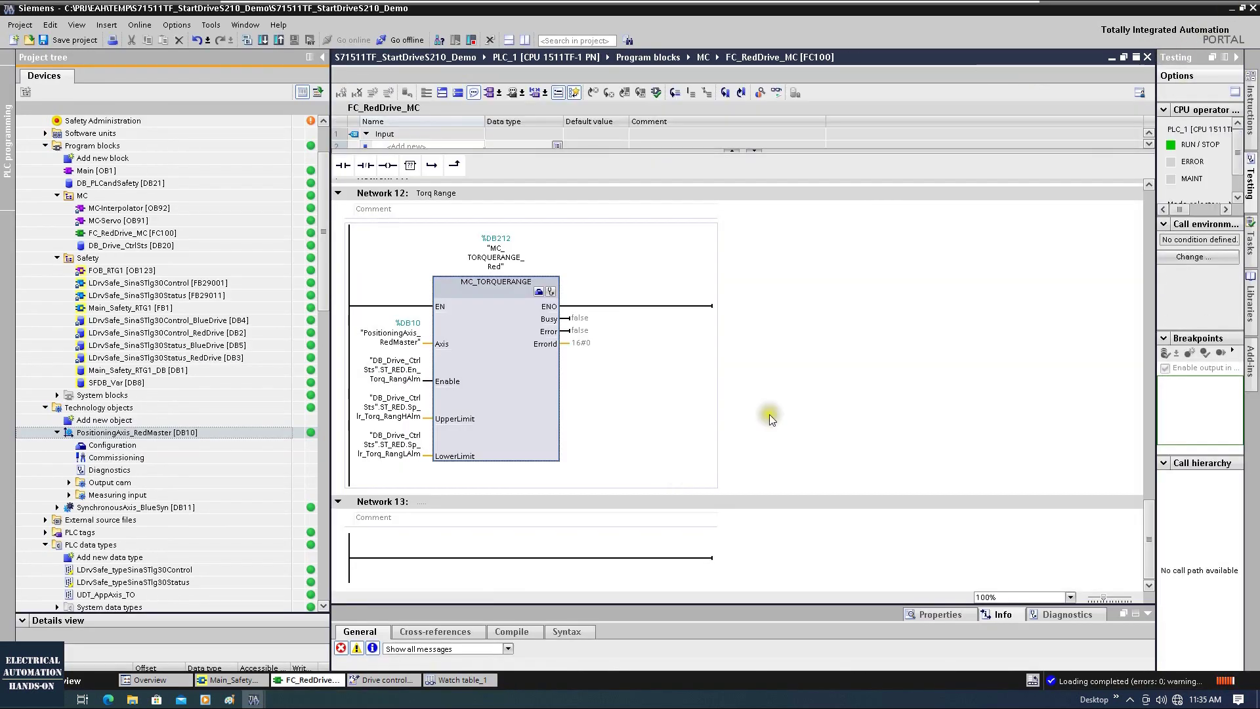
left_click(780, 92)
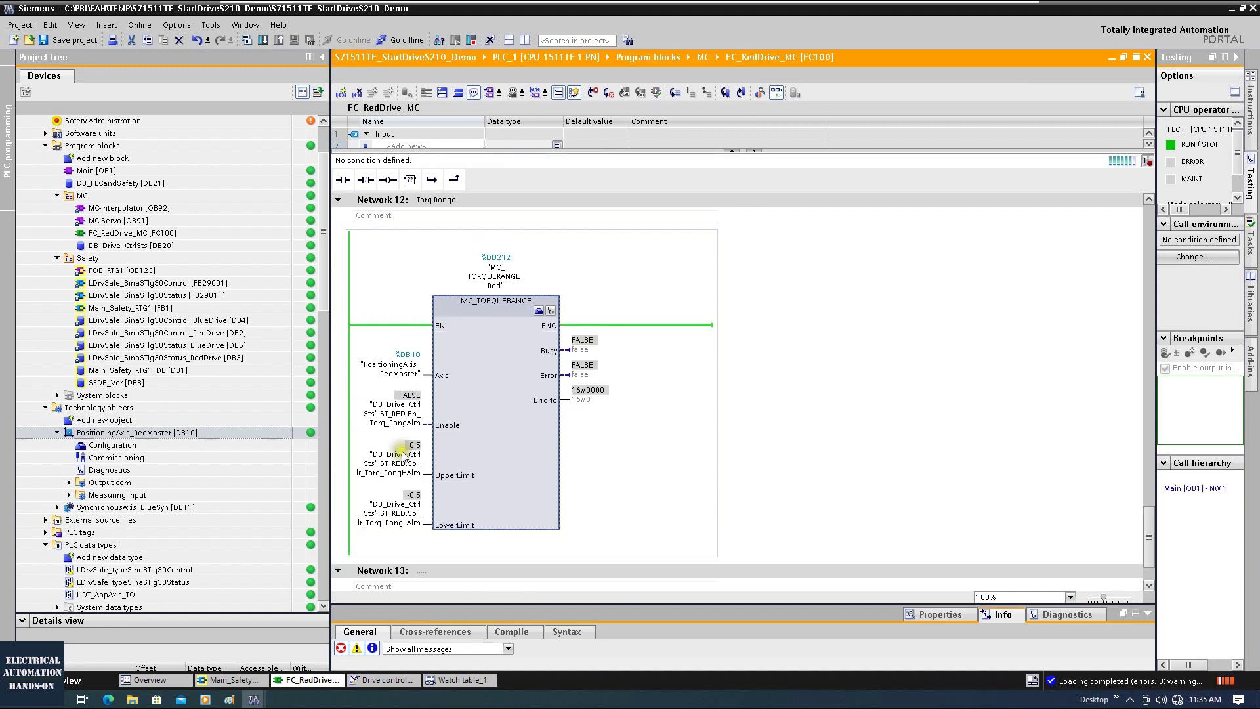
right_click(409, 465)
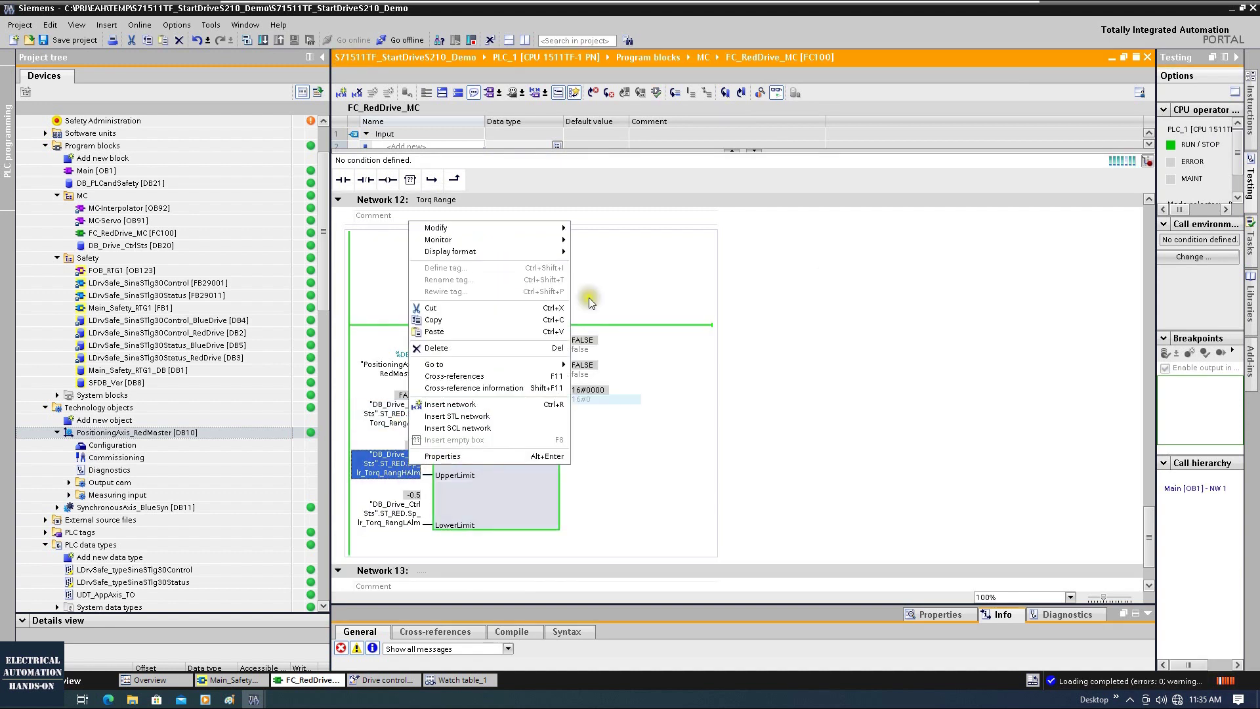
mouse_move(499, 228)
left_click(622, 253)
type("0.05")
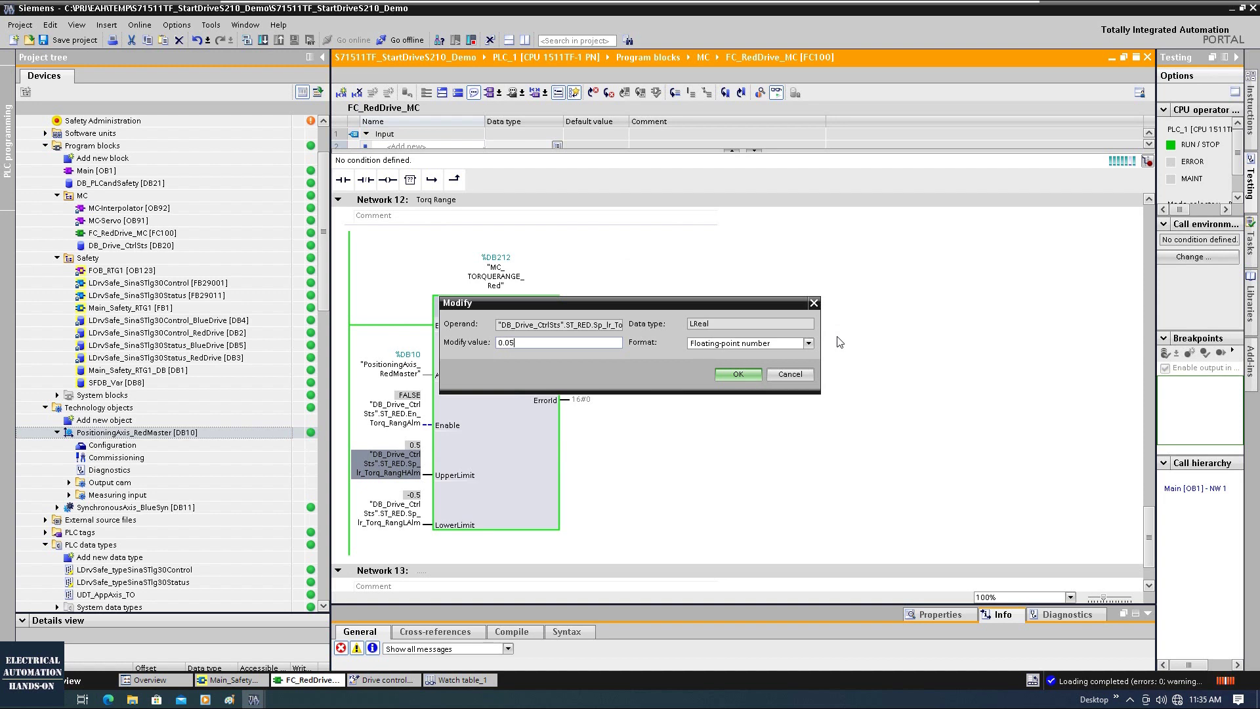
key("Return")
- Modify the LowerLimit operand of the MC_TORQUERANGE block in Network 12 to -0.03
left_click(404, 512)
right_click(404, 512)
mouse_move(554, 277)
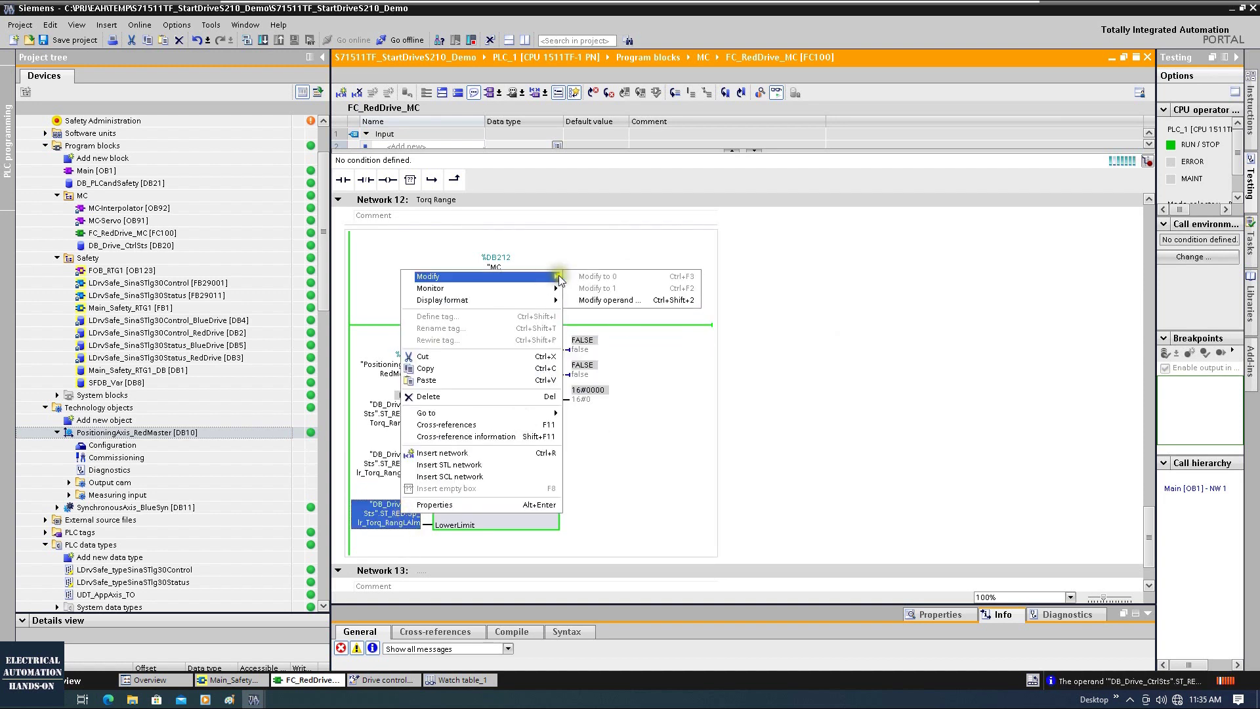
left_click(621, 292)
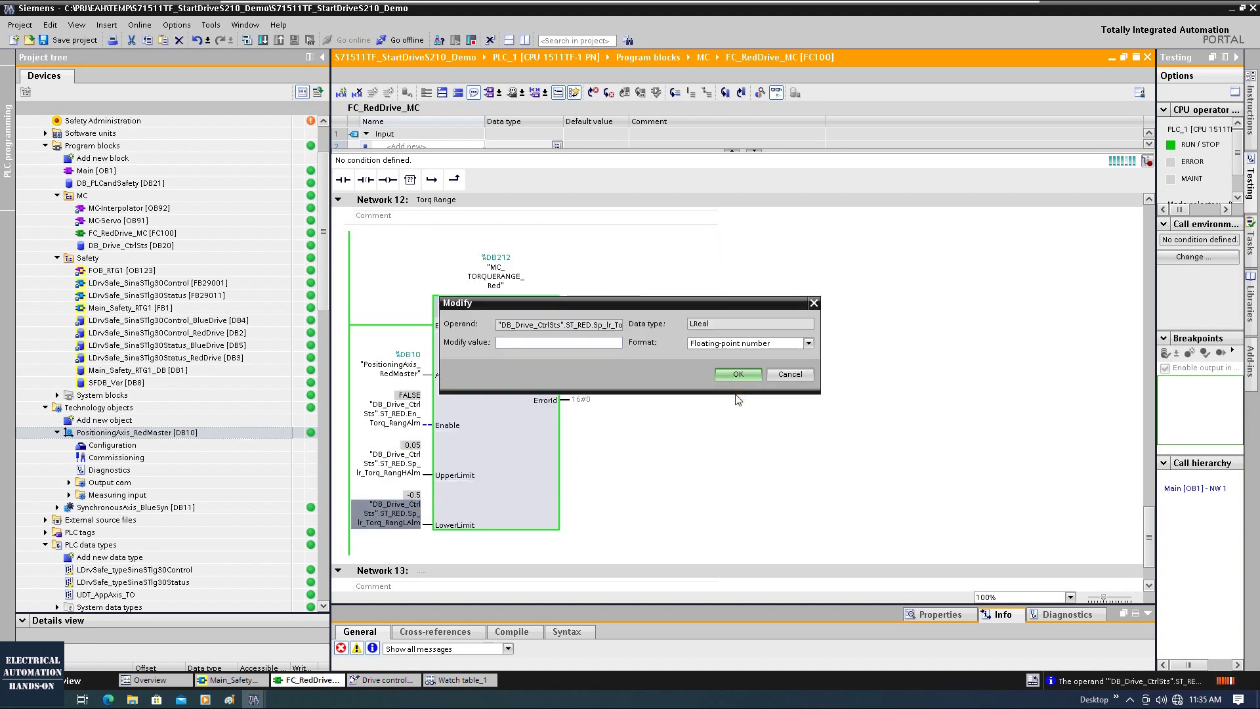
type("-0.03")
key("Return")
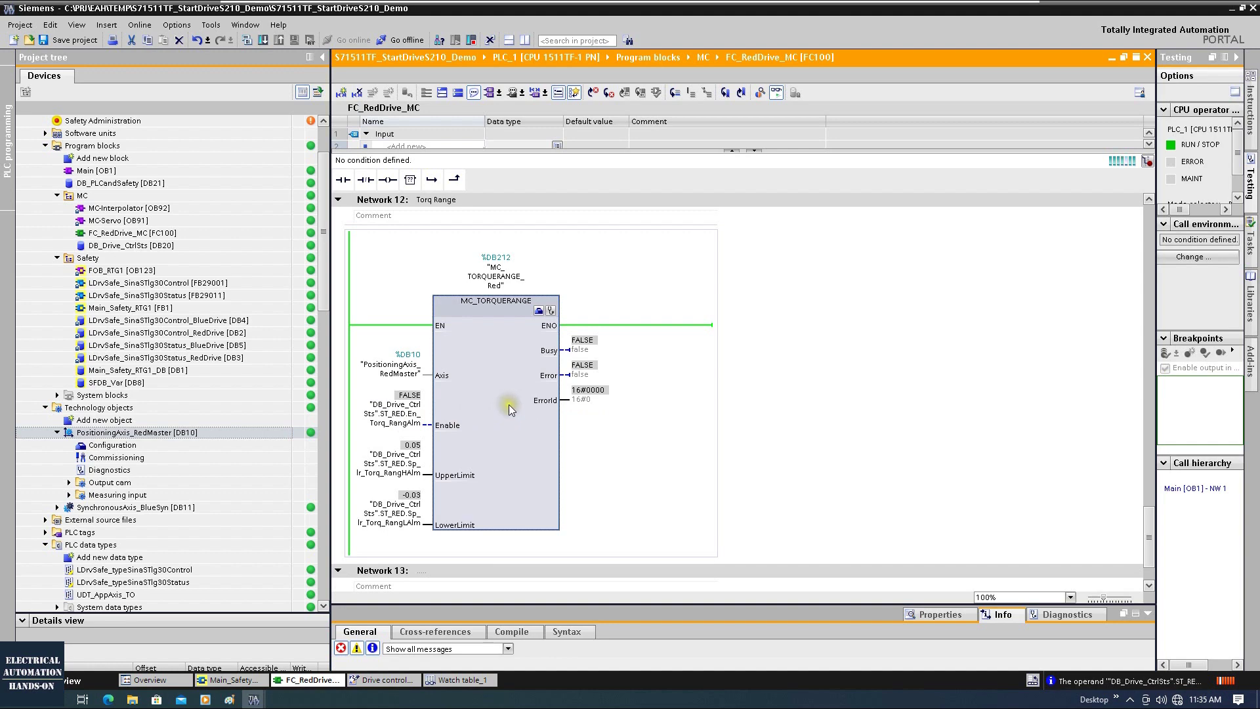
- Enable the red axis by modifying the MC_POWER Enable operand in Network 1 to 1
scroll(510, 405, "up", 15)
scroll(509, 404, "up", 8)
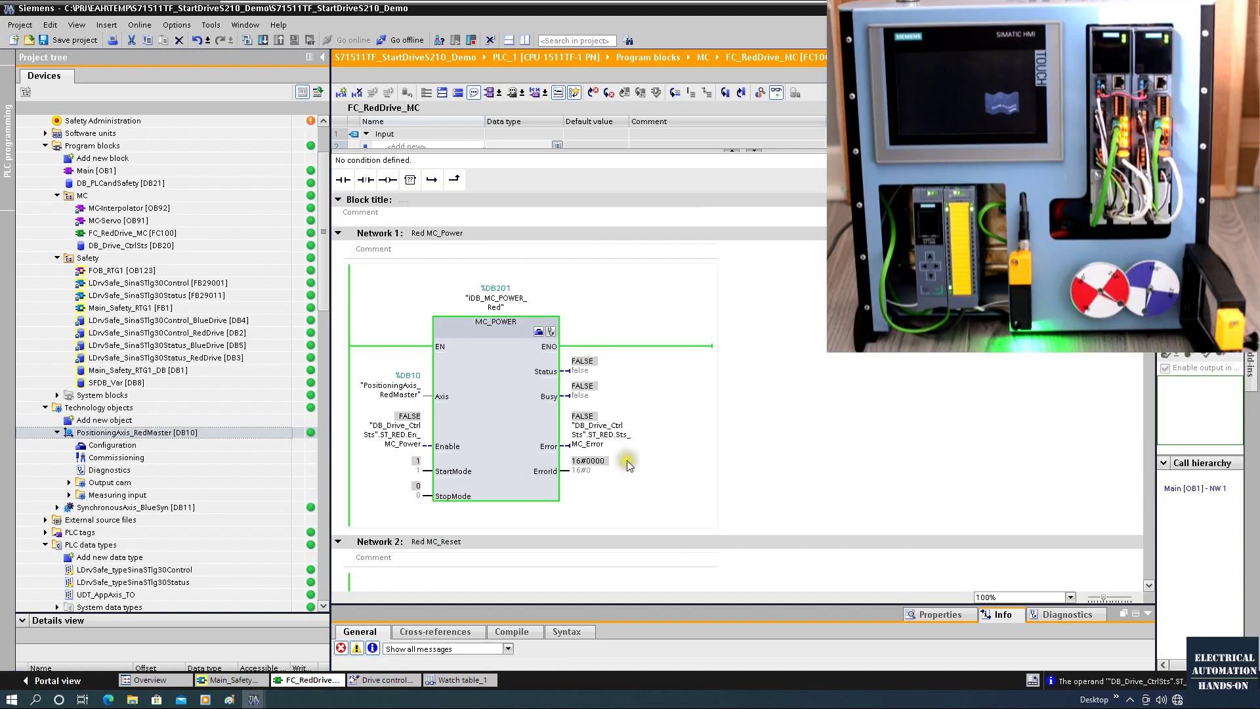
left_click(394, 433)
right_click(410, 432)
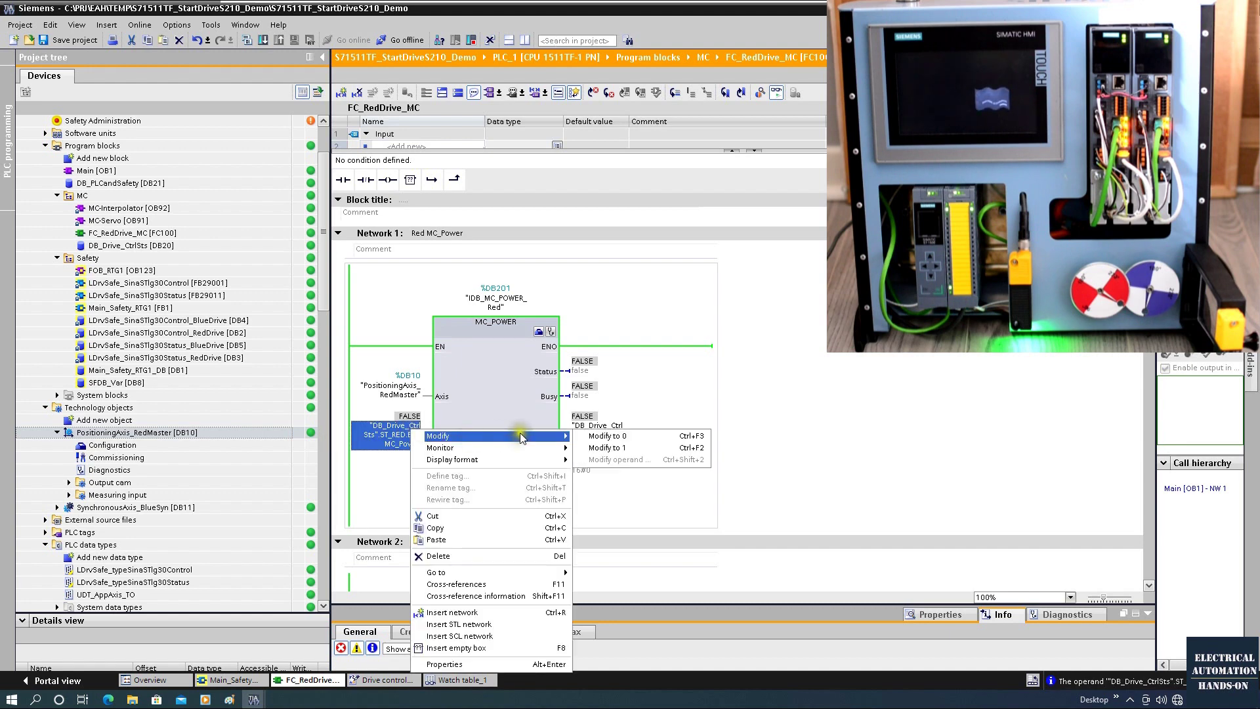
left_click(607, 448)
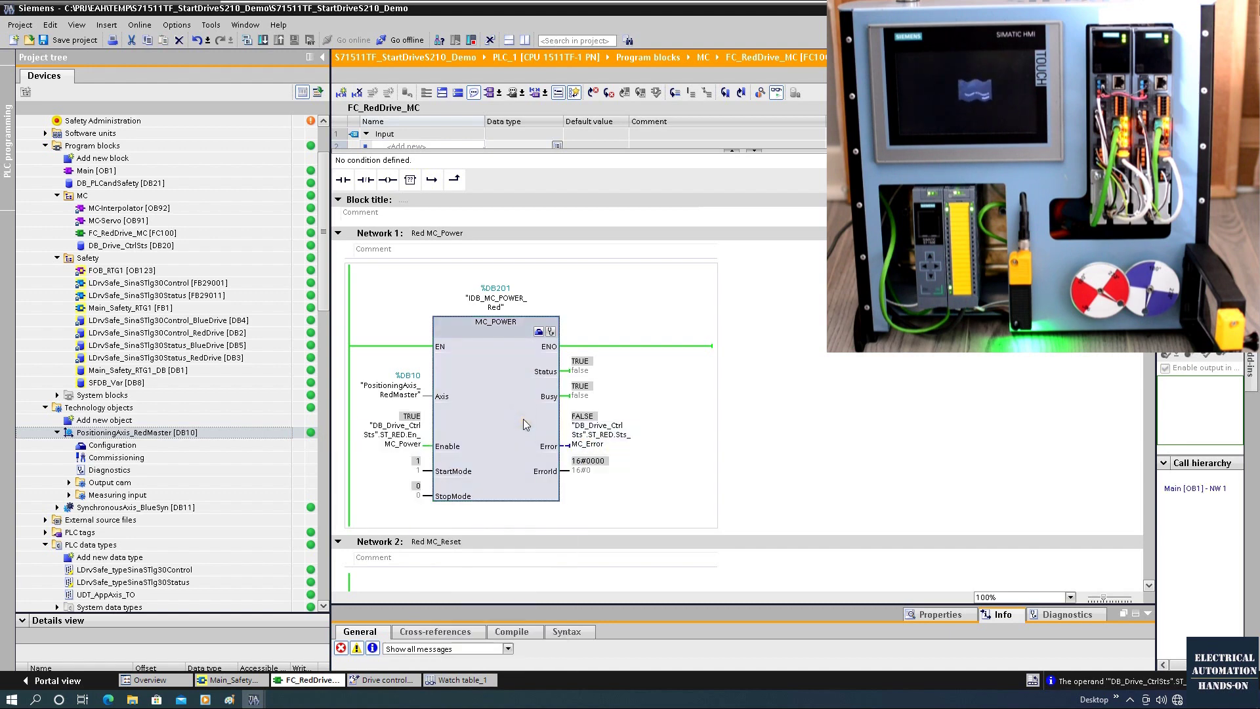
- Modify the bMCVel_PosCtrled tag at the PositionControlled input of MC_MOVEVELOCITY in Network 5 to 1
scroll(522, 419, "down", 5)
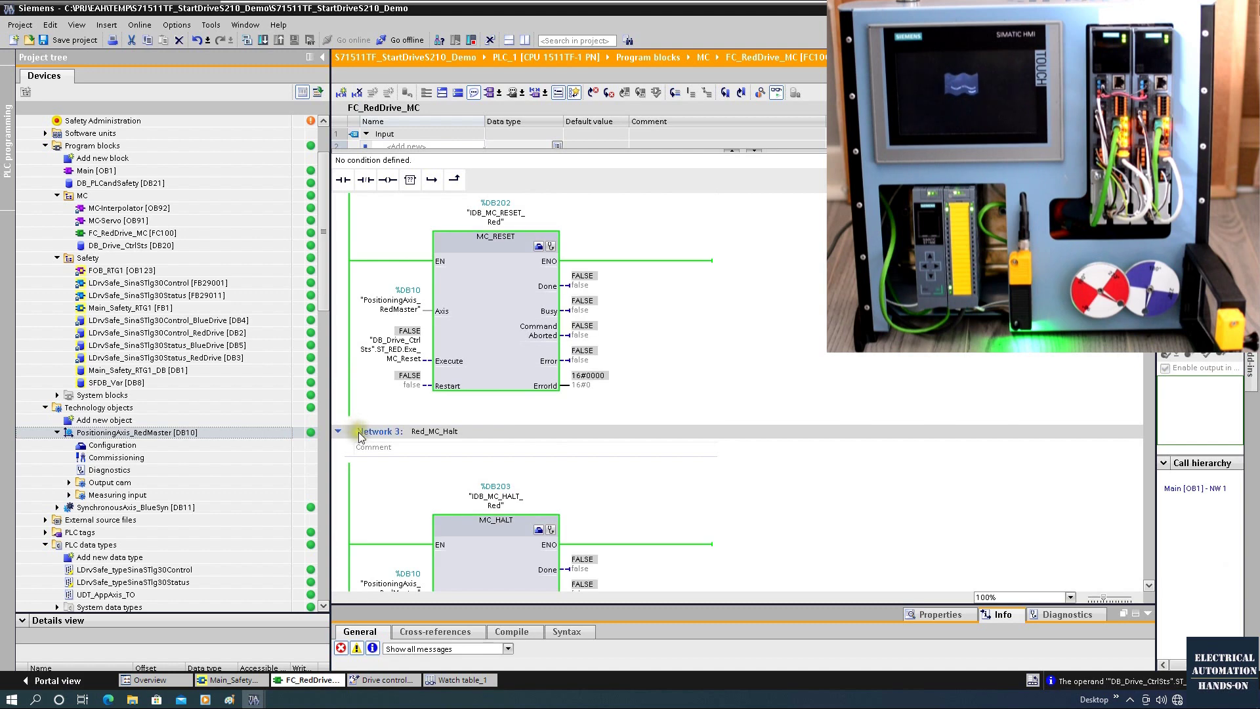
scroll(471, 433, "down", 5)
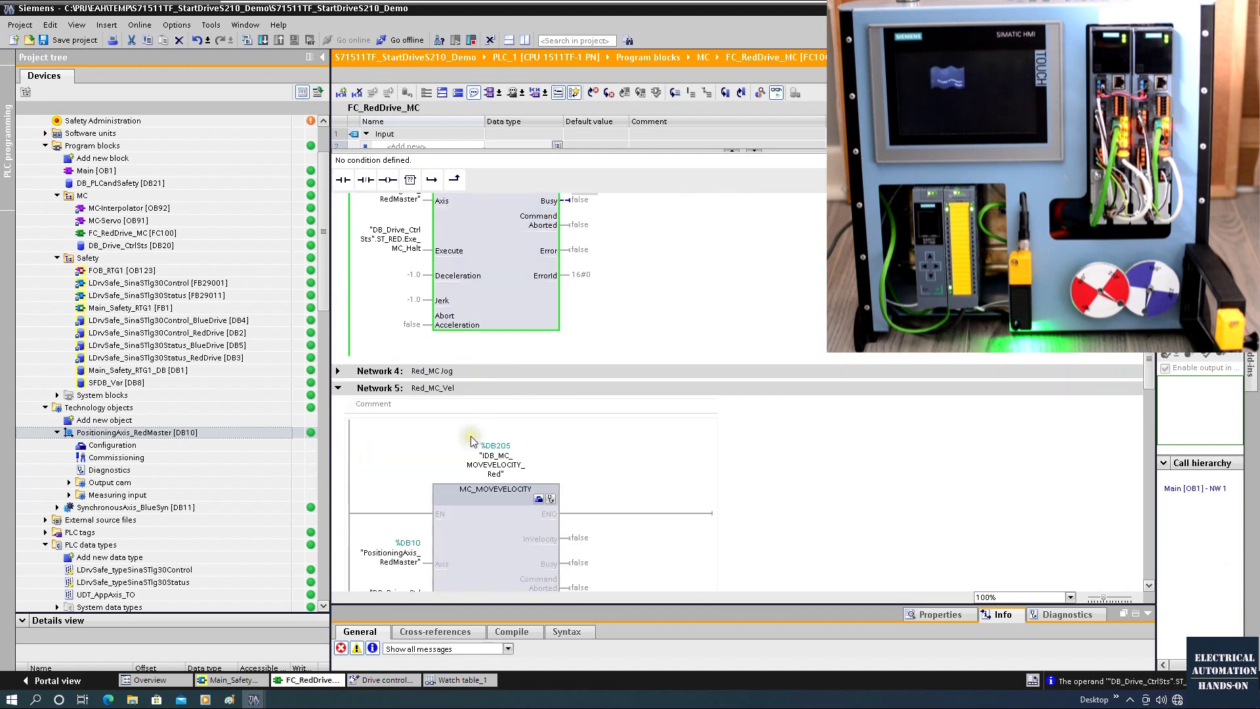
scroll(471, 436, "down", 3)
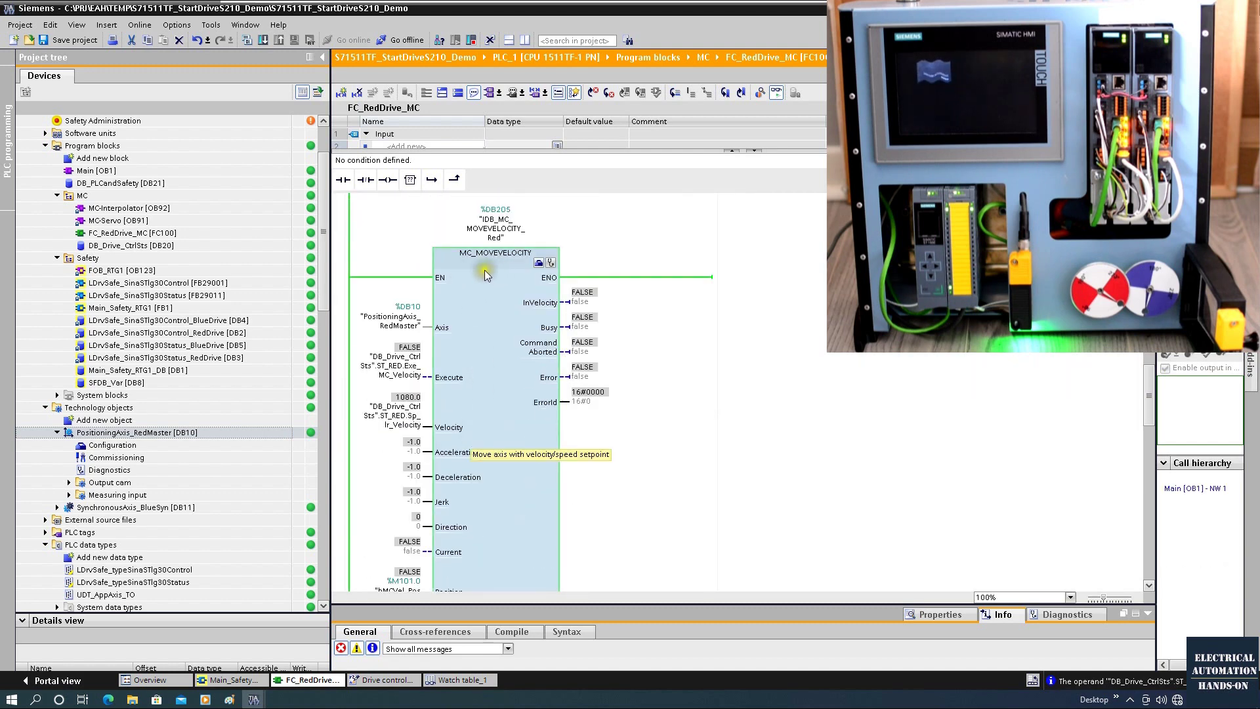
scroll(502, 263, "down", 1)
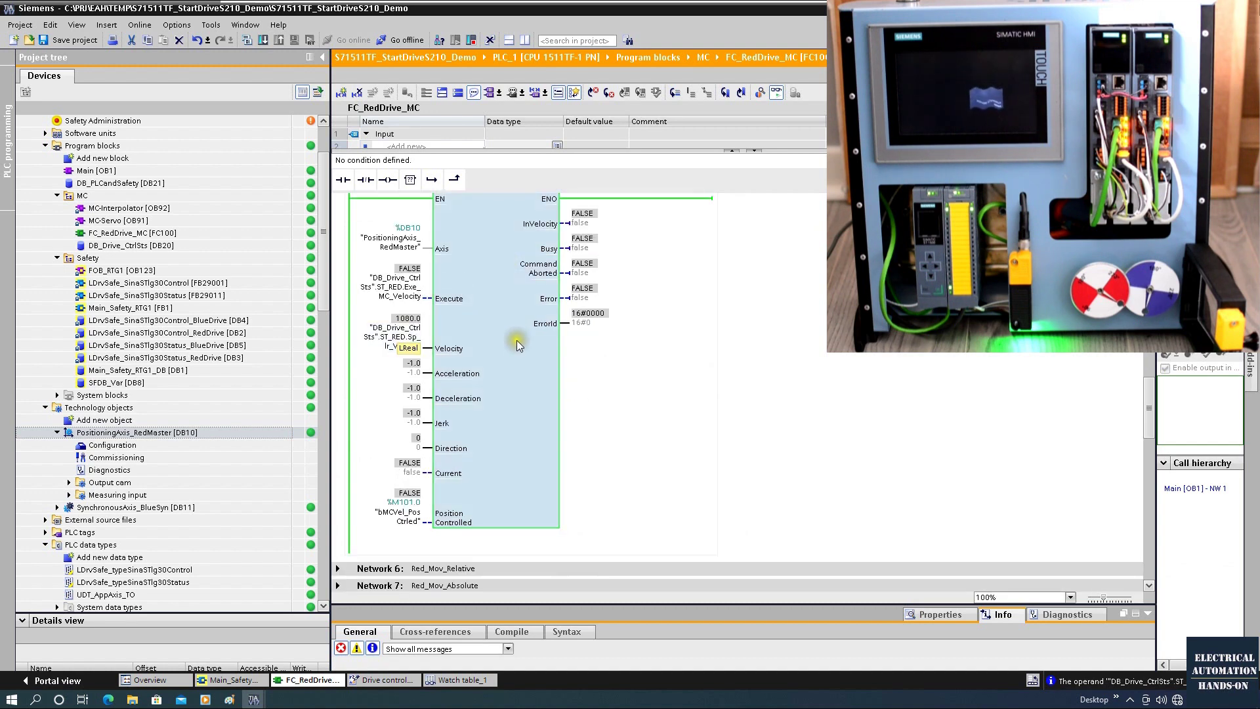
left_click(449, 525)
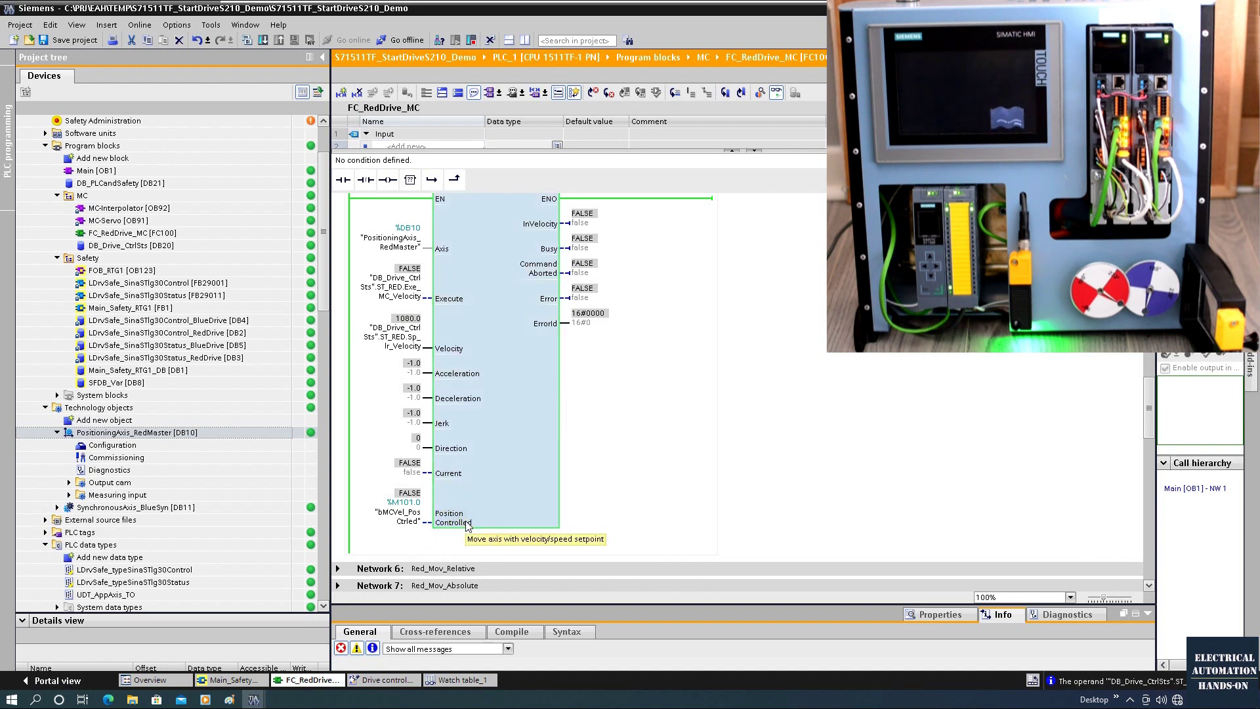
left_click(428, 524)
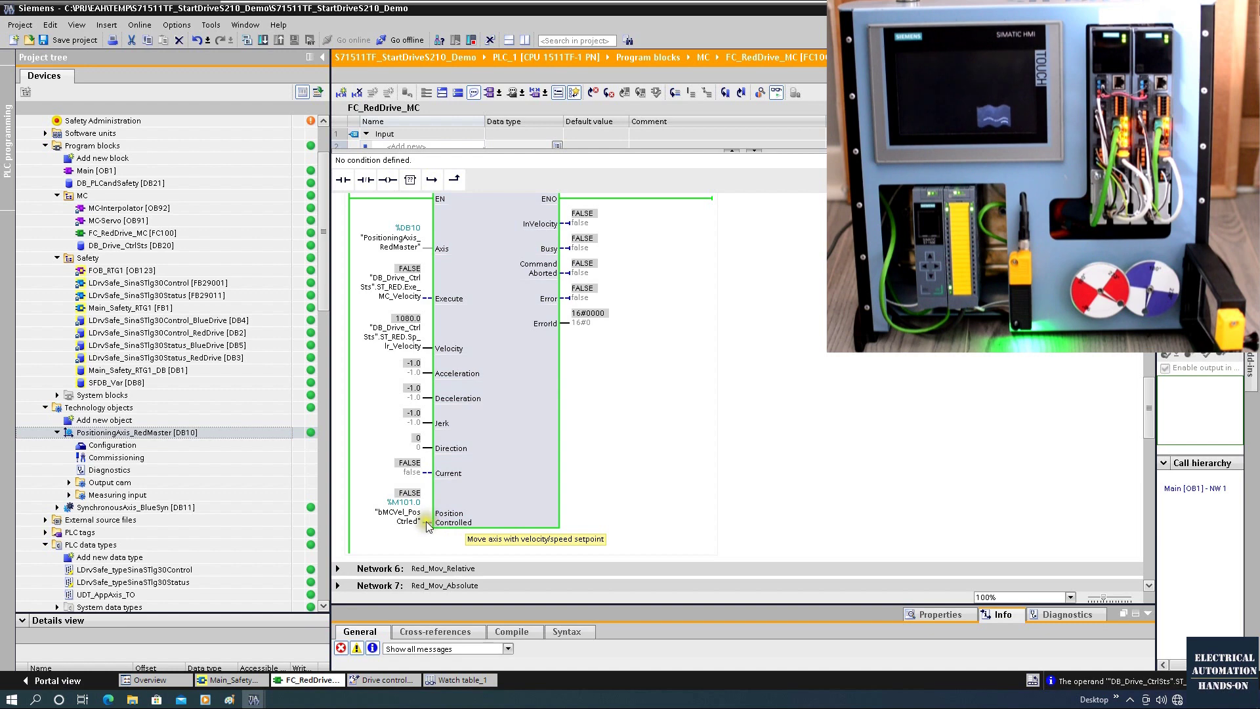
left_click(407, 515)
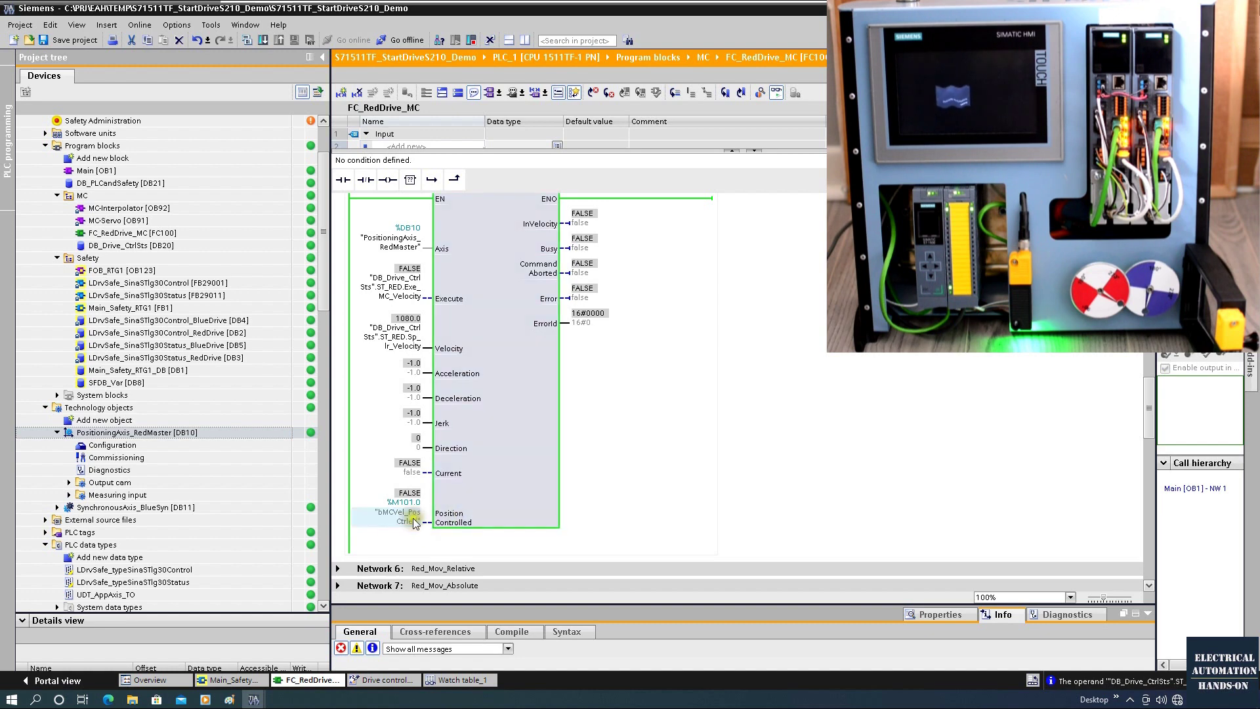
right_click(412, 521)
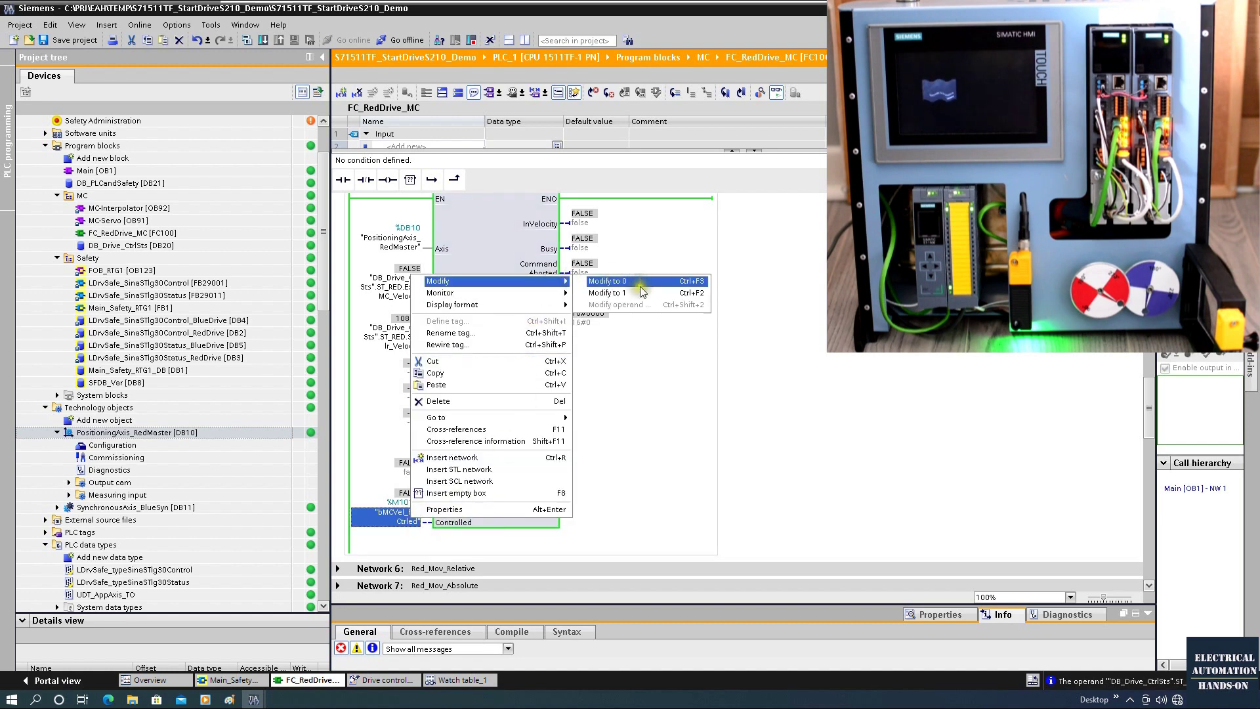
left_click(640, 298)
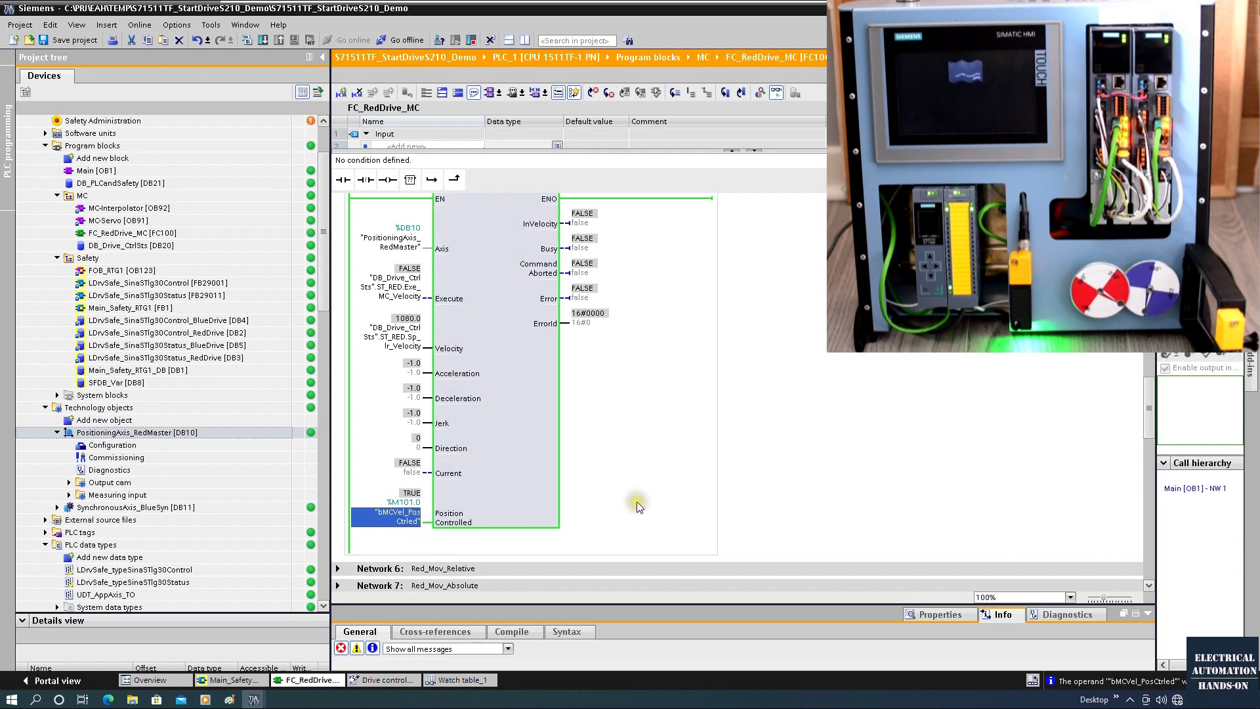
- Start the red axis velocity move by modifying the MC_MOVEVELOCITY Execute operand in Network 5 to 1
scroll(635, 502, "up", 3)
left_click(393, 365)
right_click(402, 368)
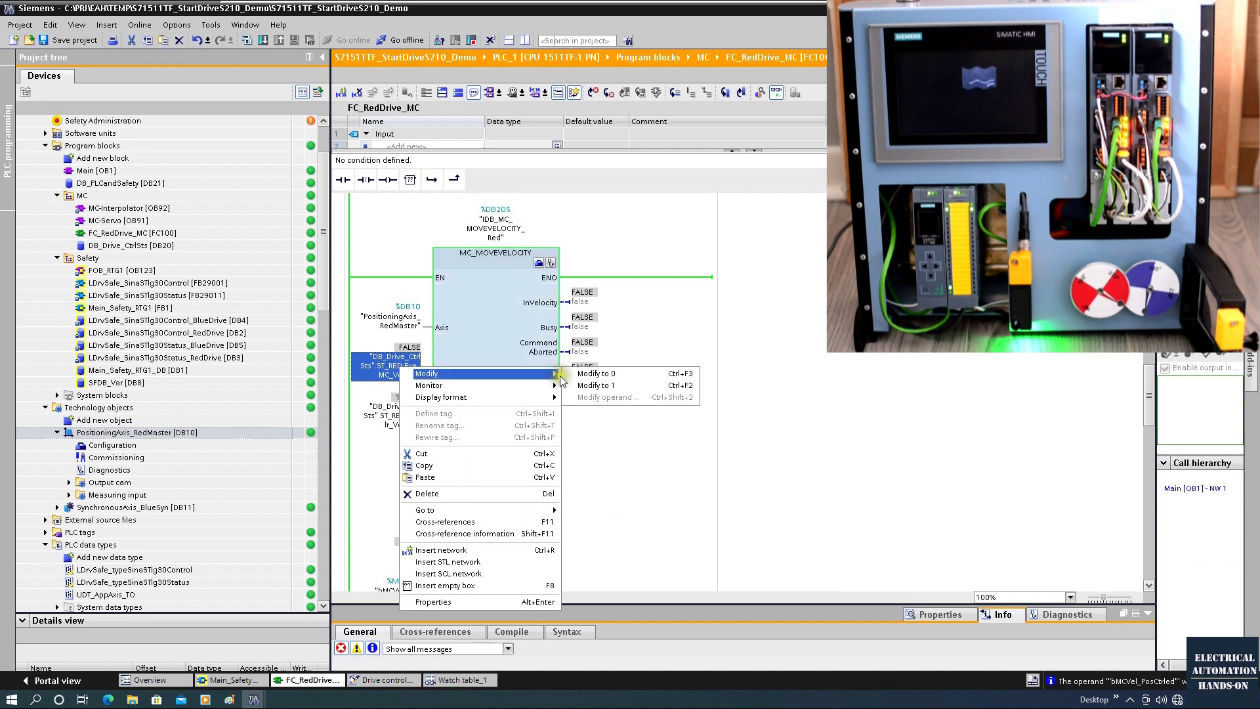
left_click(596, 385)
scroll(363, 510, "down", 3)
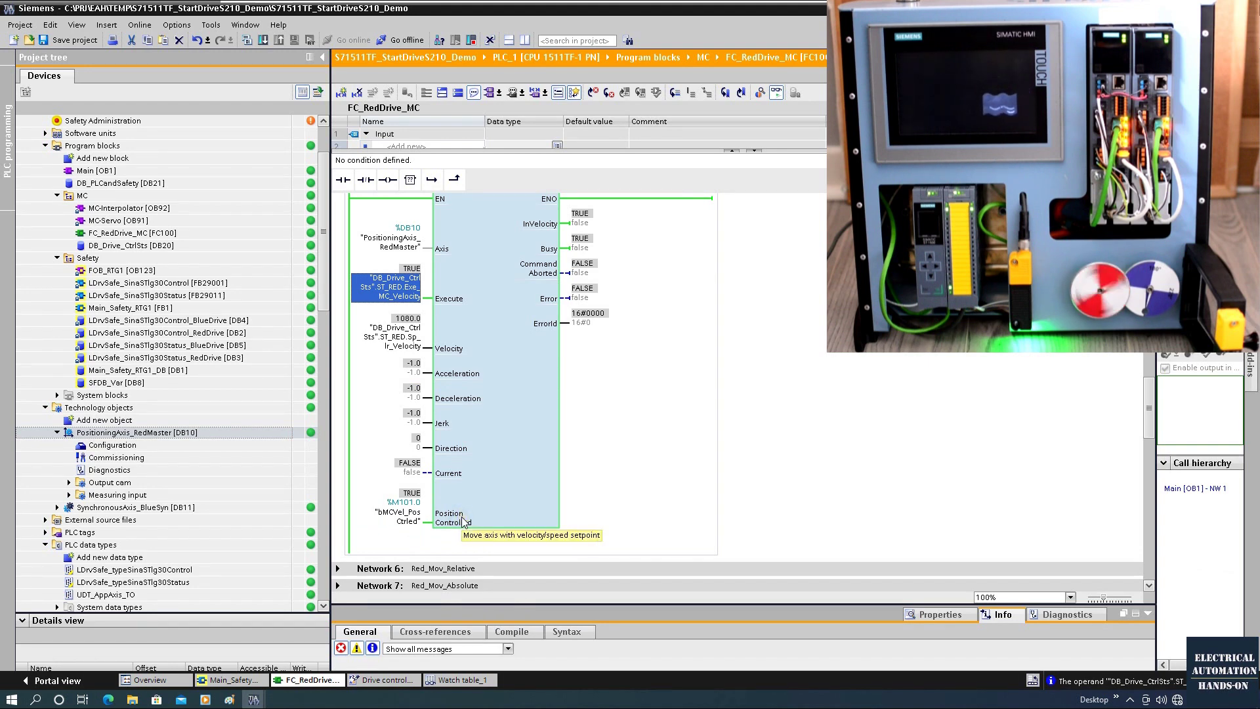
- Compare the actual torque in Network 10 with the MC_TORQUERANGE upper and lower limits in Network 12
scroll(462, 519, "down", 15)
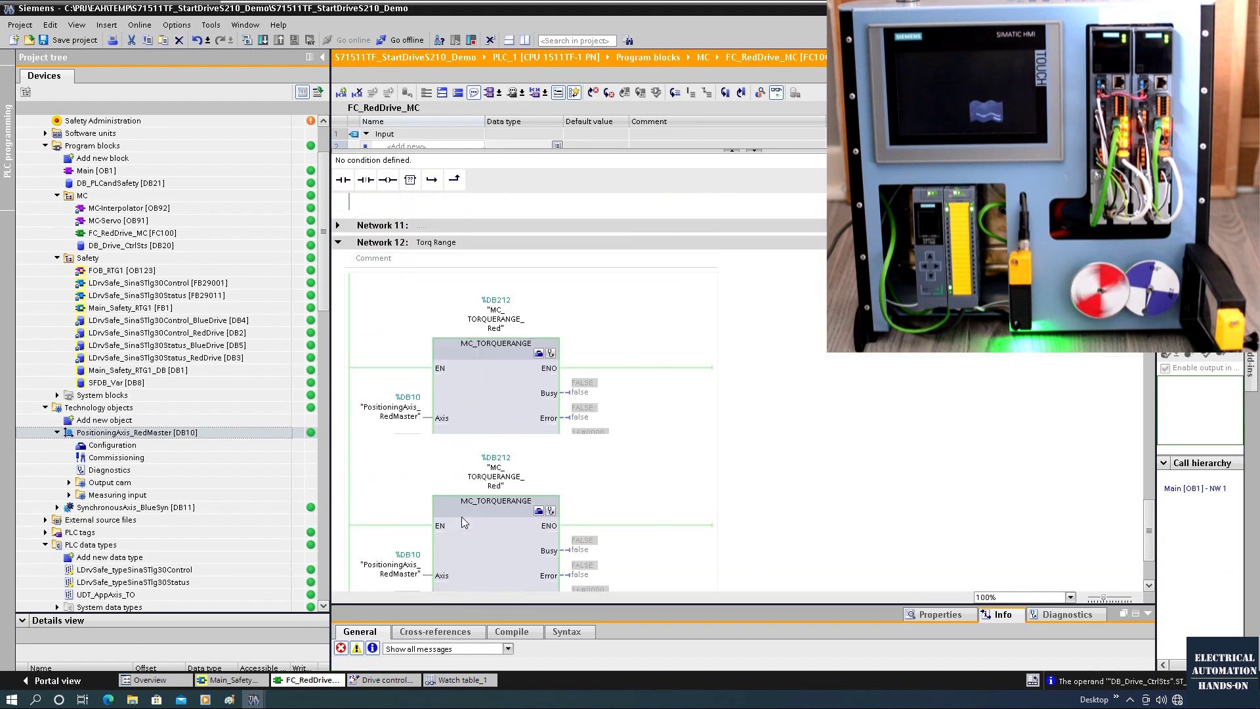
left_click(486, 273)
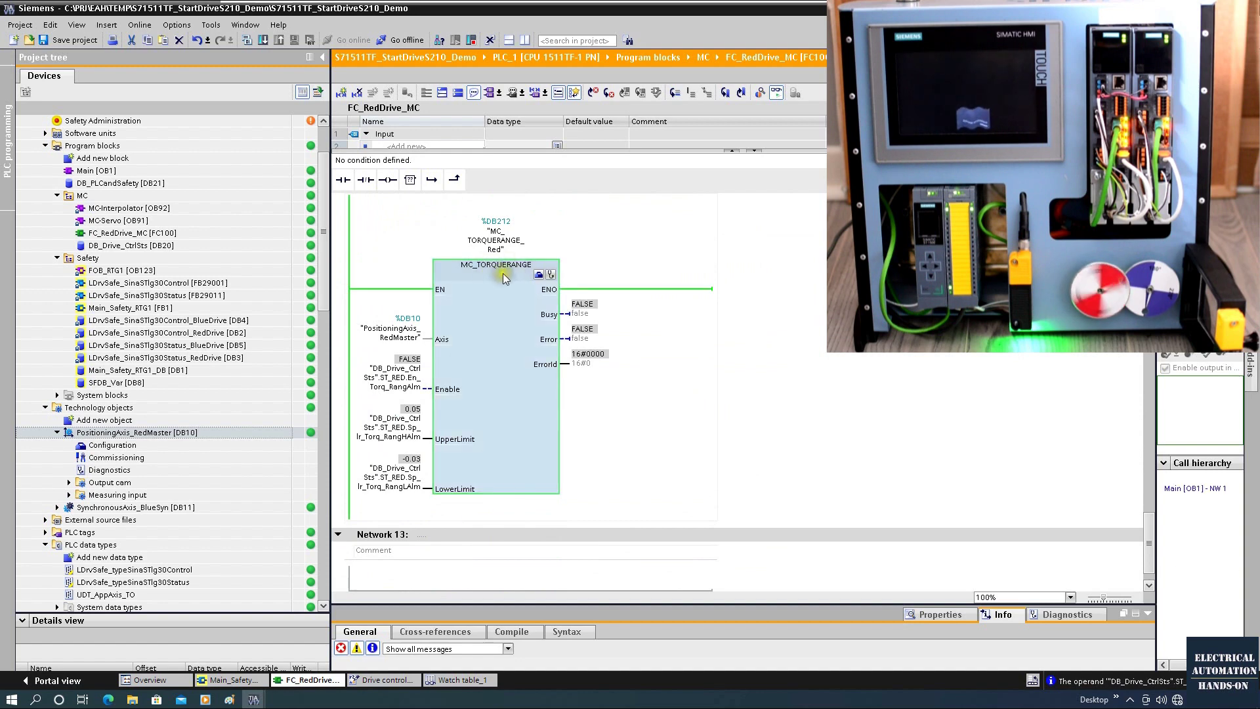
scroll(503, 276, "up", 5)
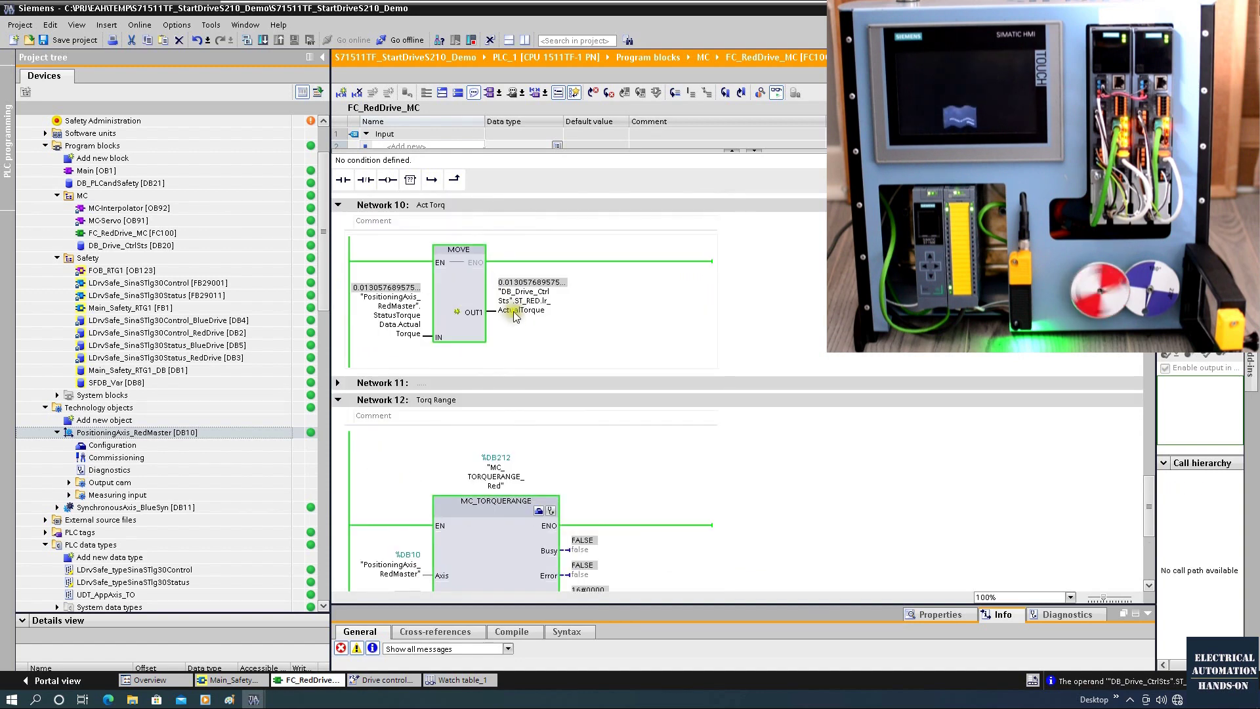
left_click(513, 299)
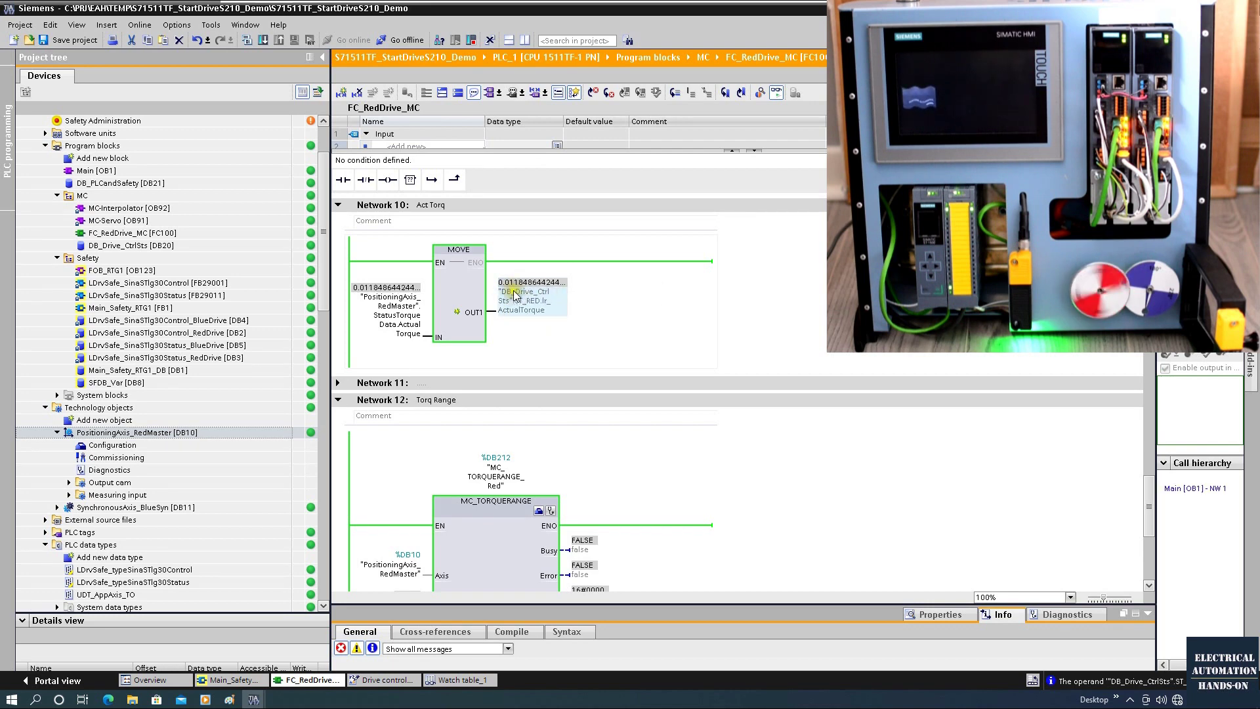
scroll(514, 296, "down", 3)
left_click(412, 432)
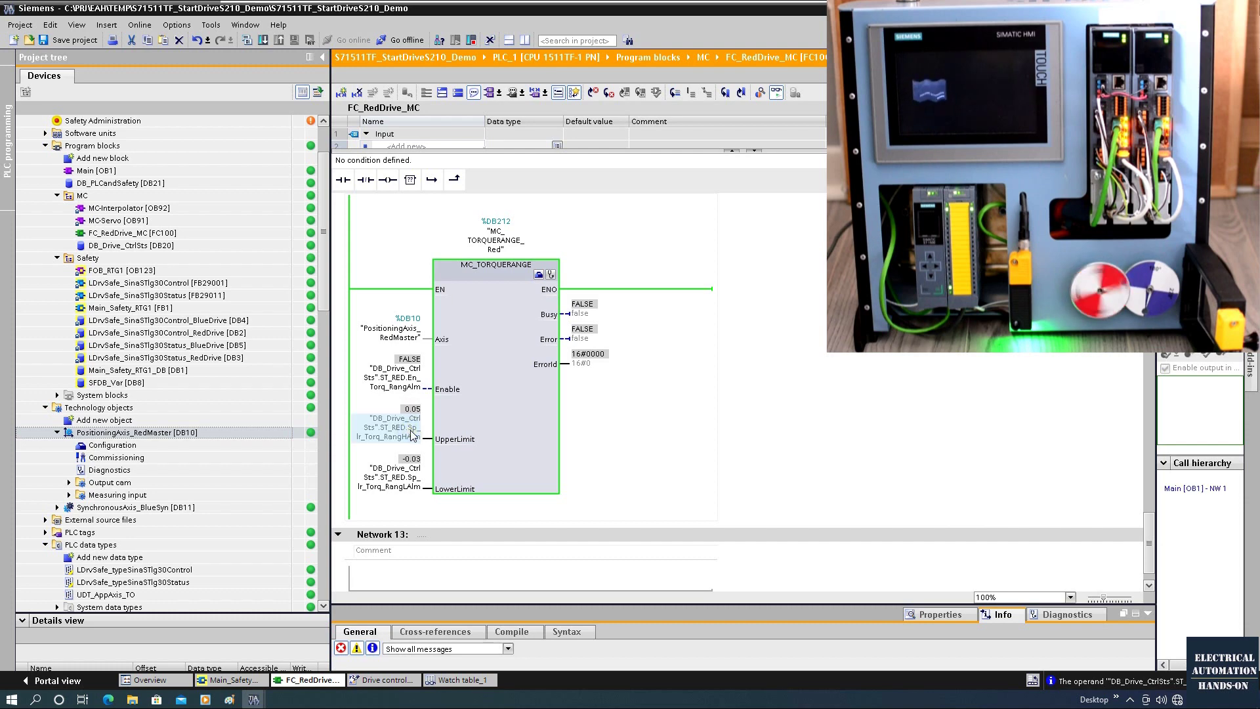
- Set the editor zoom to 90% and show the Network 10 actual torque together with the complete MC_TORQUERANGE block
scroll(413, 433, "up", 2)
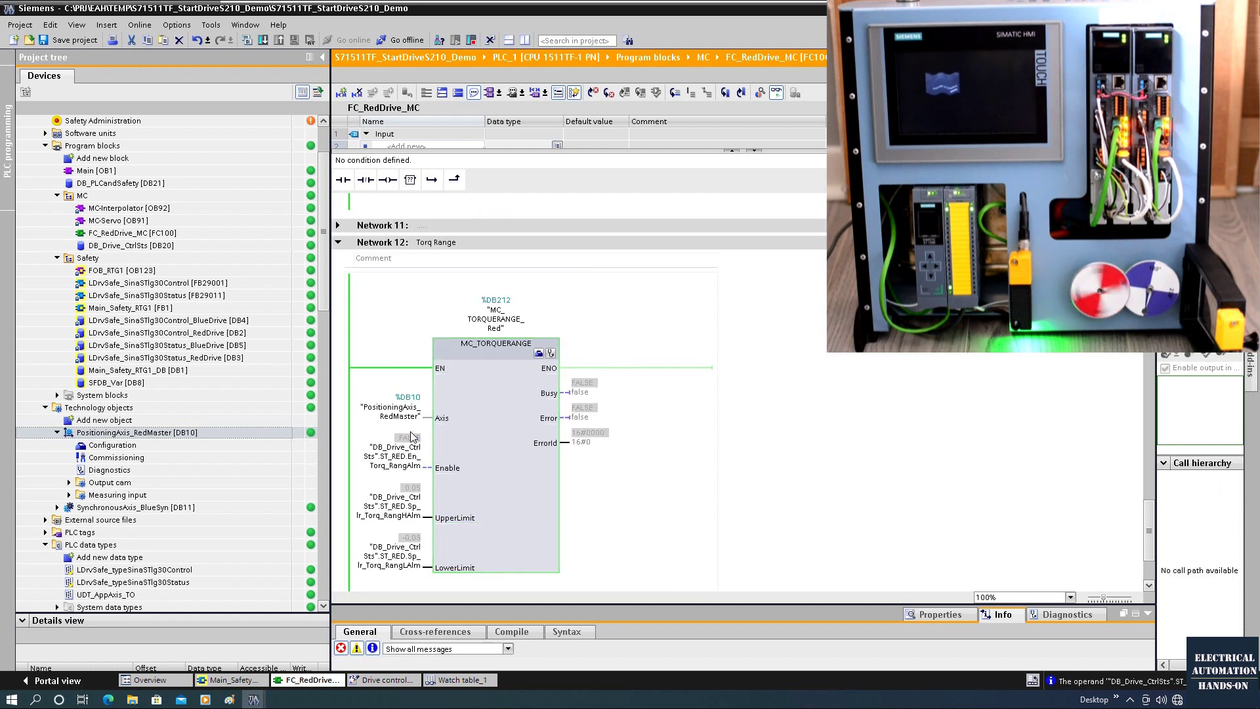
left_click(1070, 647)
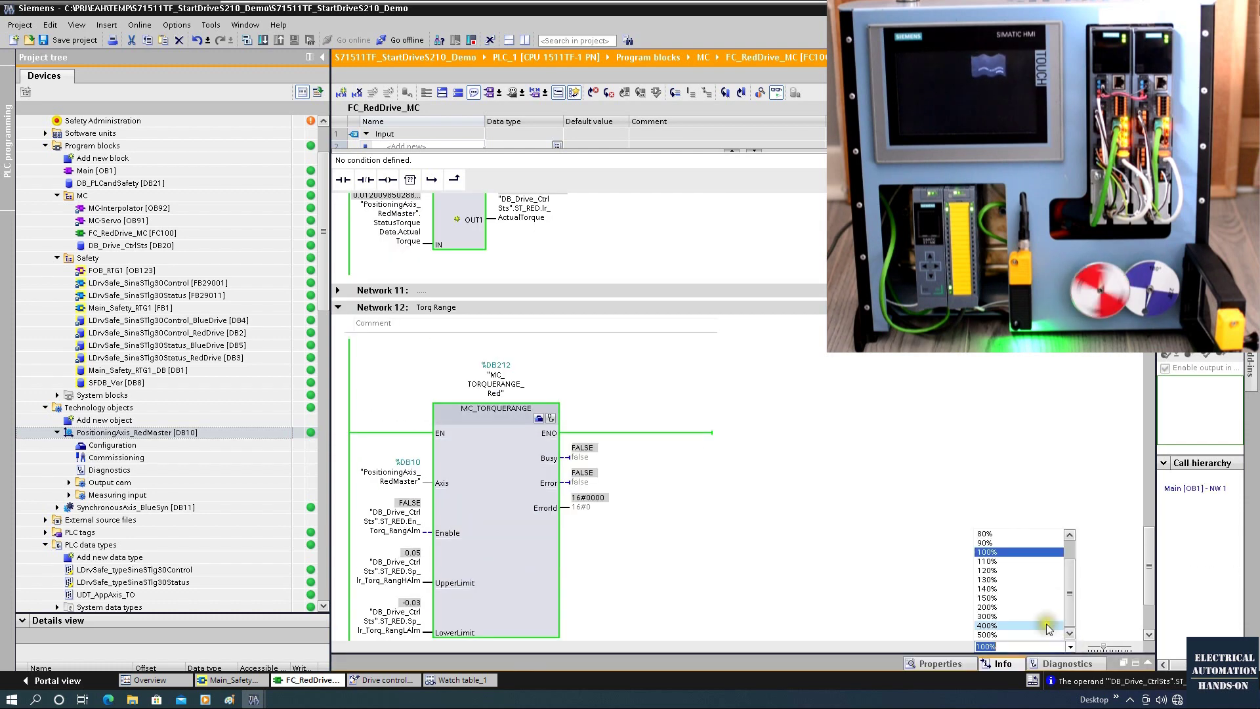
left_click(1006, 545)
scroll(878, 518, "up", 2)
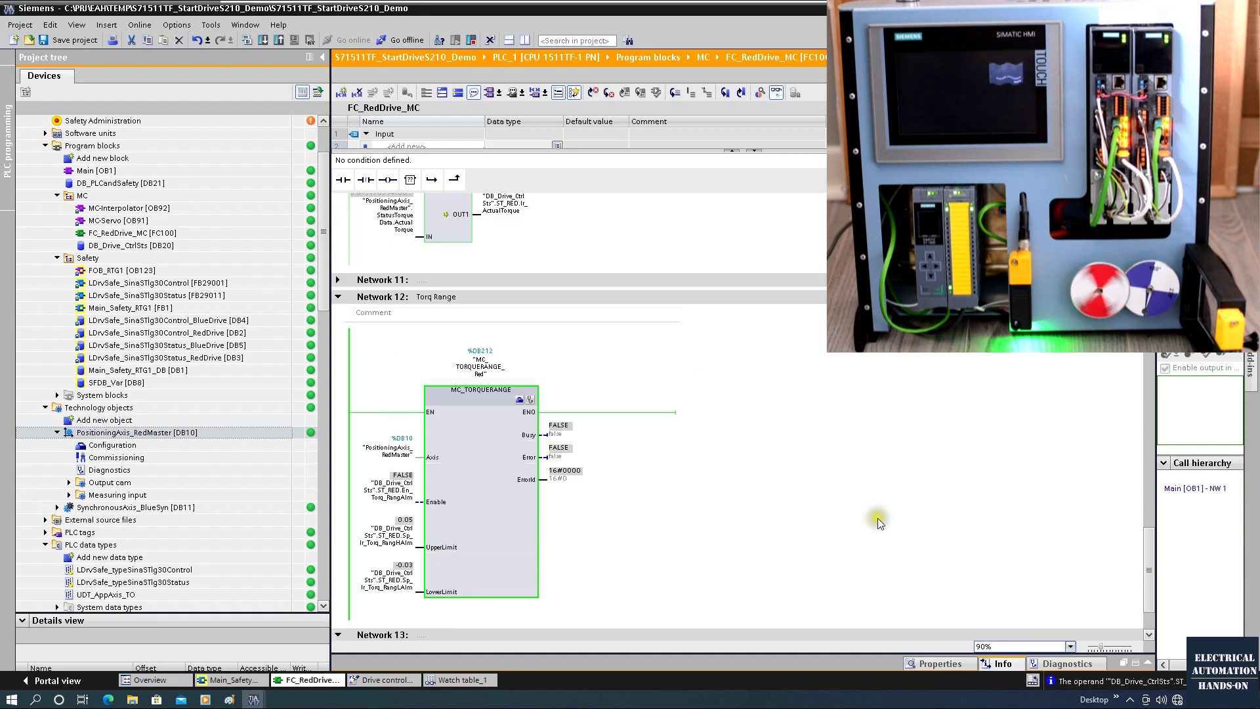
scroll(880, 523, "down", 1)
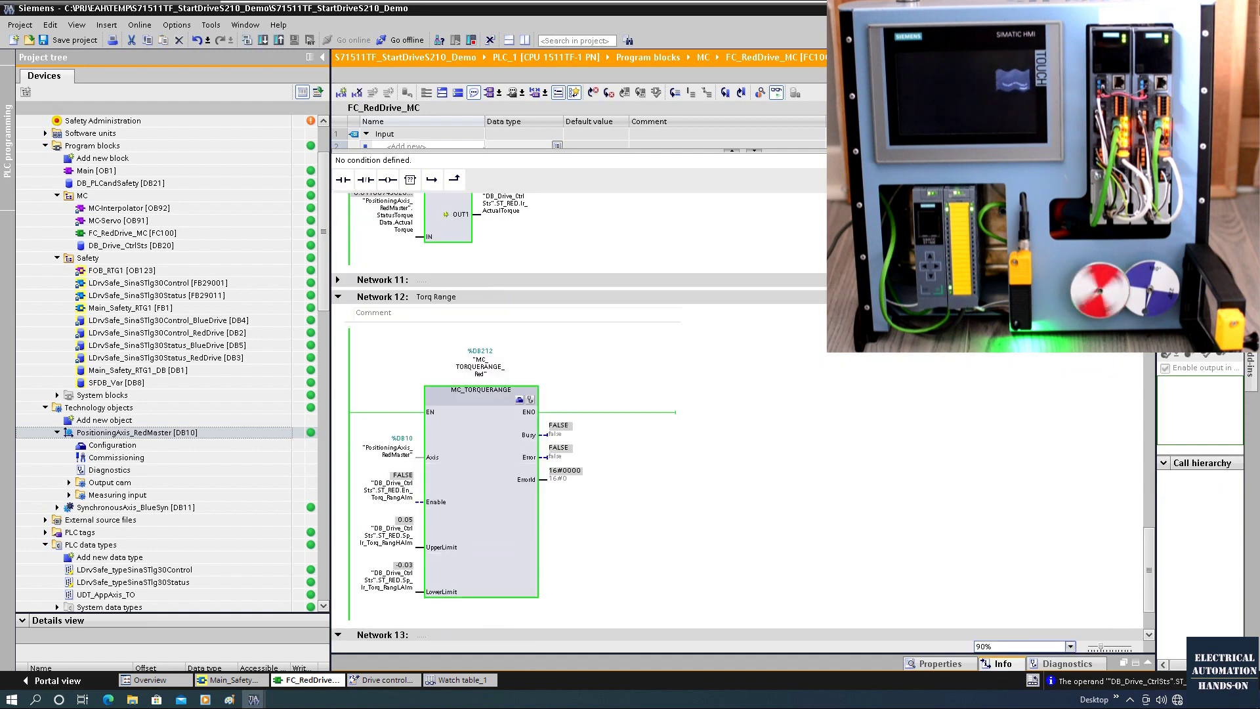
scroll(646, 274, "up", 1)
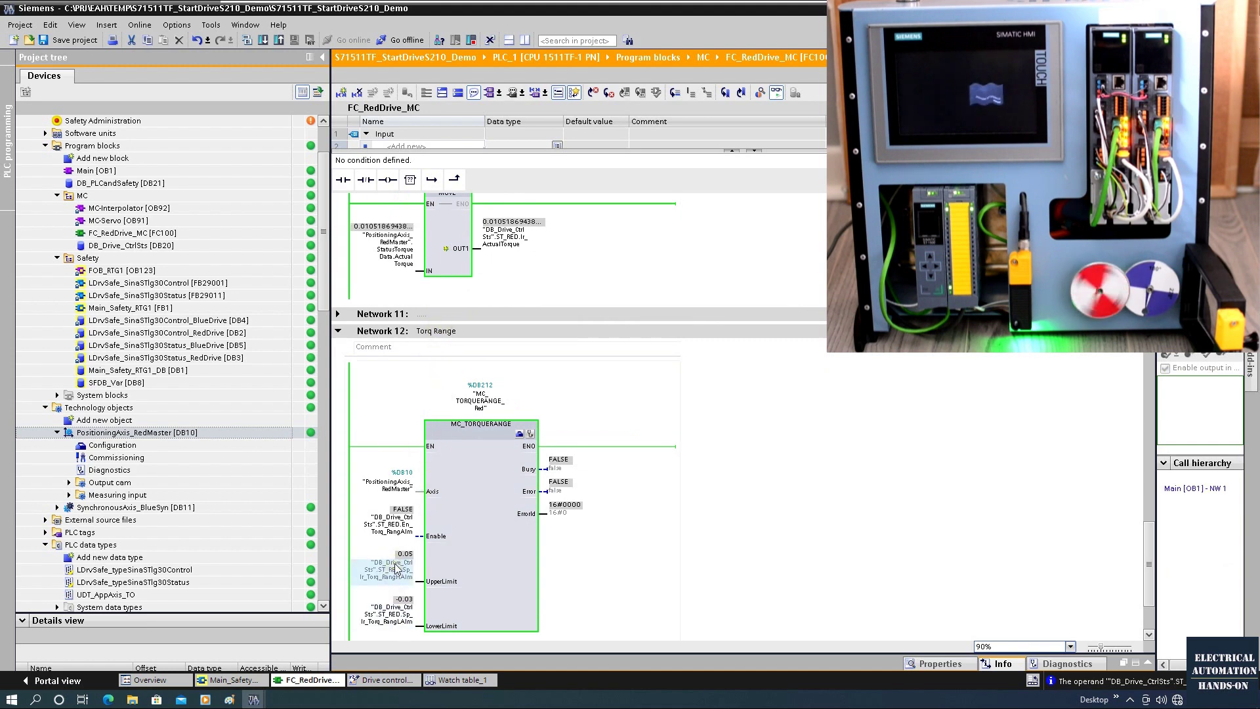
left_click(512, 545)
left_click(862, 527)
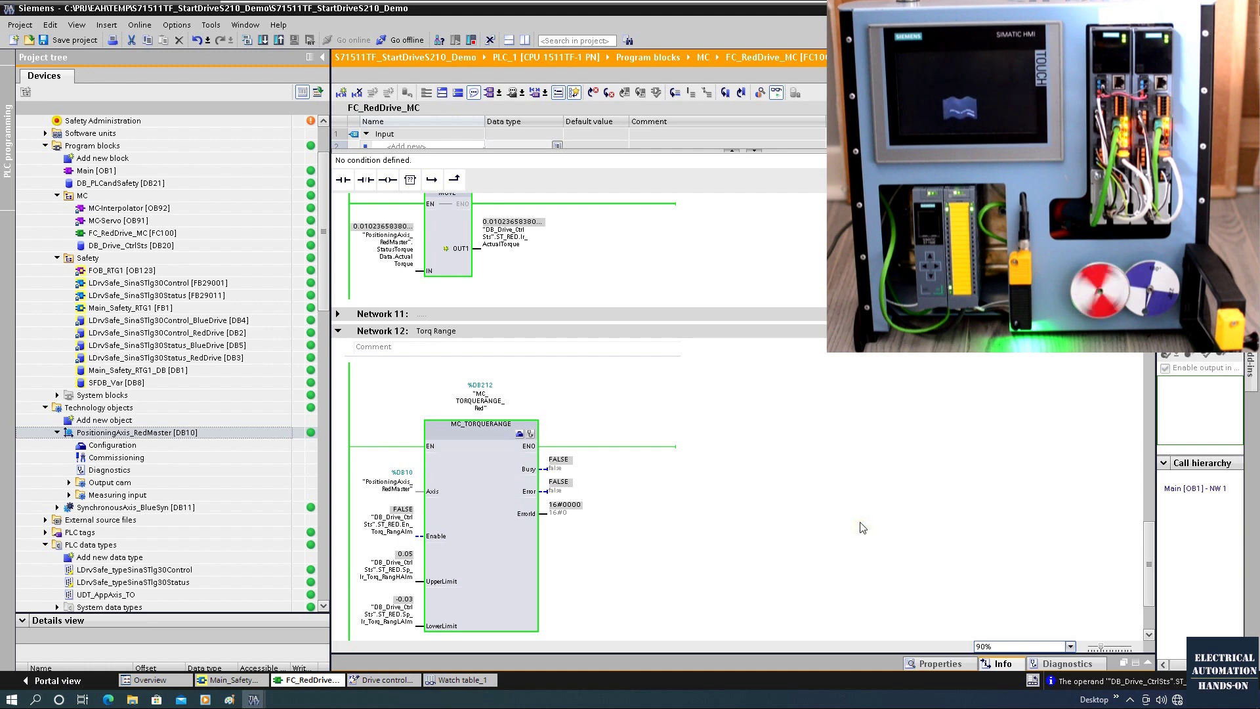
- Enable torque limiting on the red axis by modifying the MC_TORQUERANGE Enable operand in Network 12 to 1
left_click(514, 545)
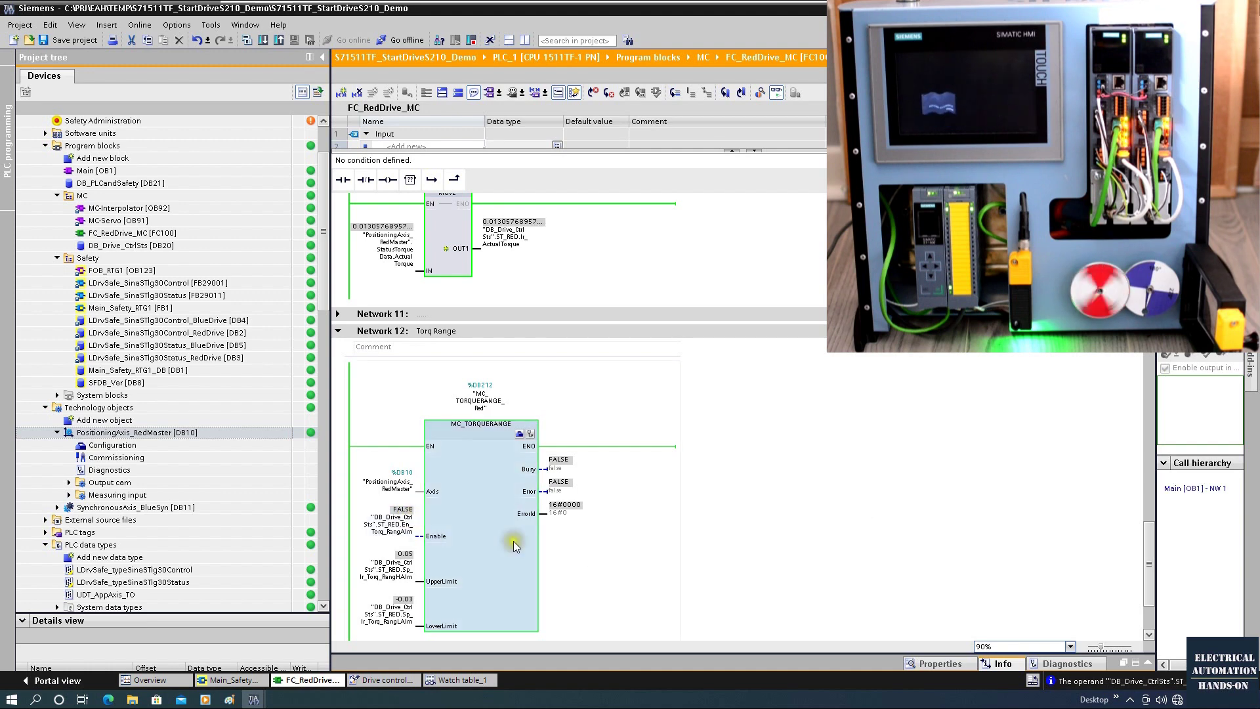
left_click(522, 546)
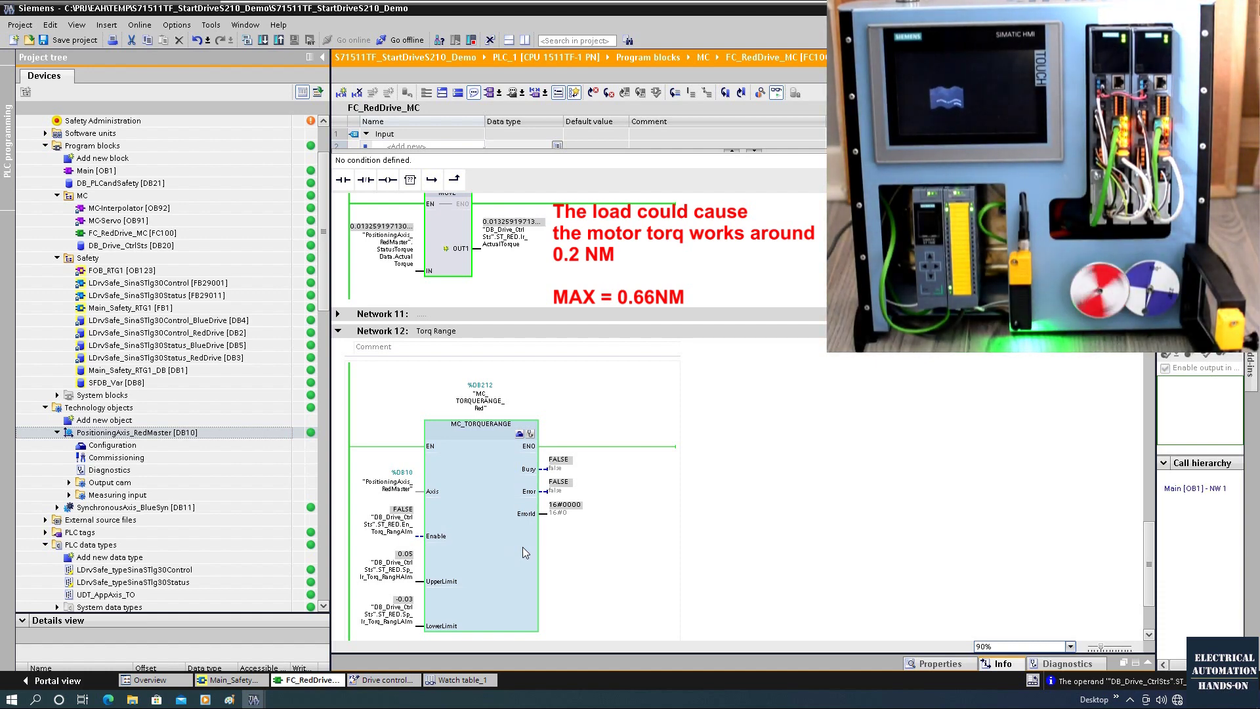
left_click(388, 533)
right_click(389, 533)
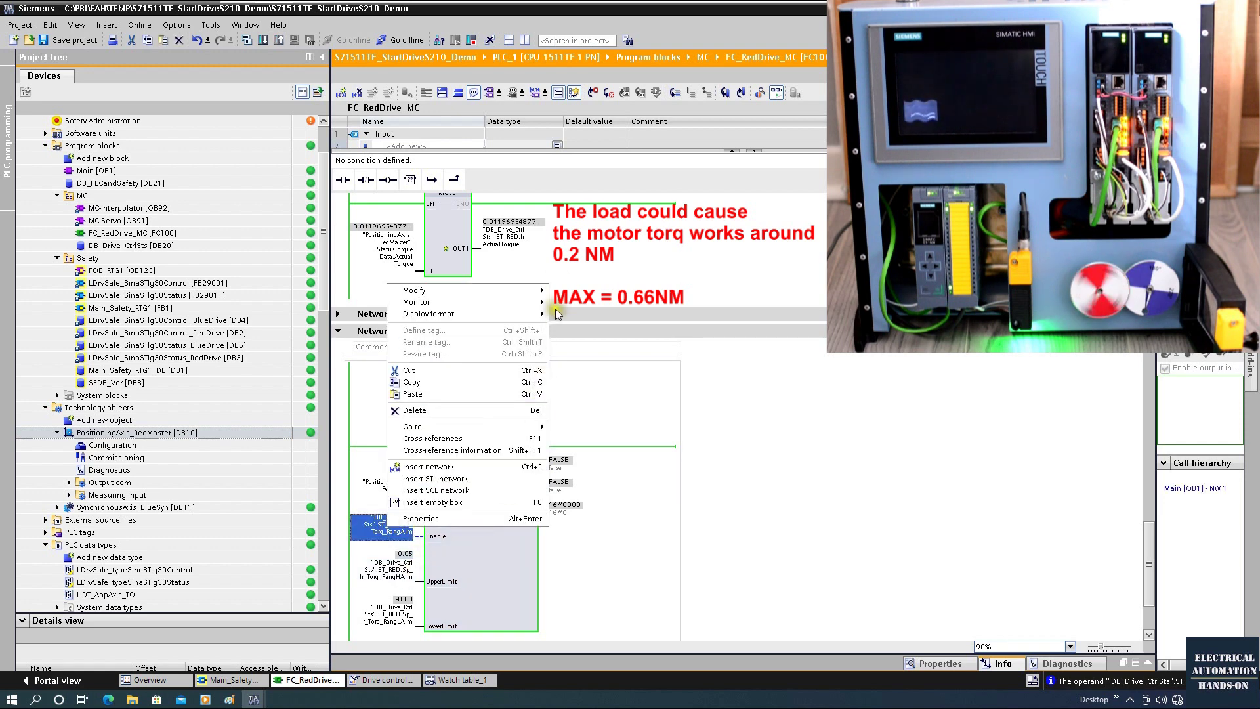
left_click(571, 302)
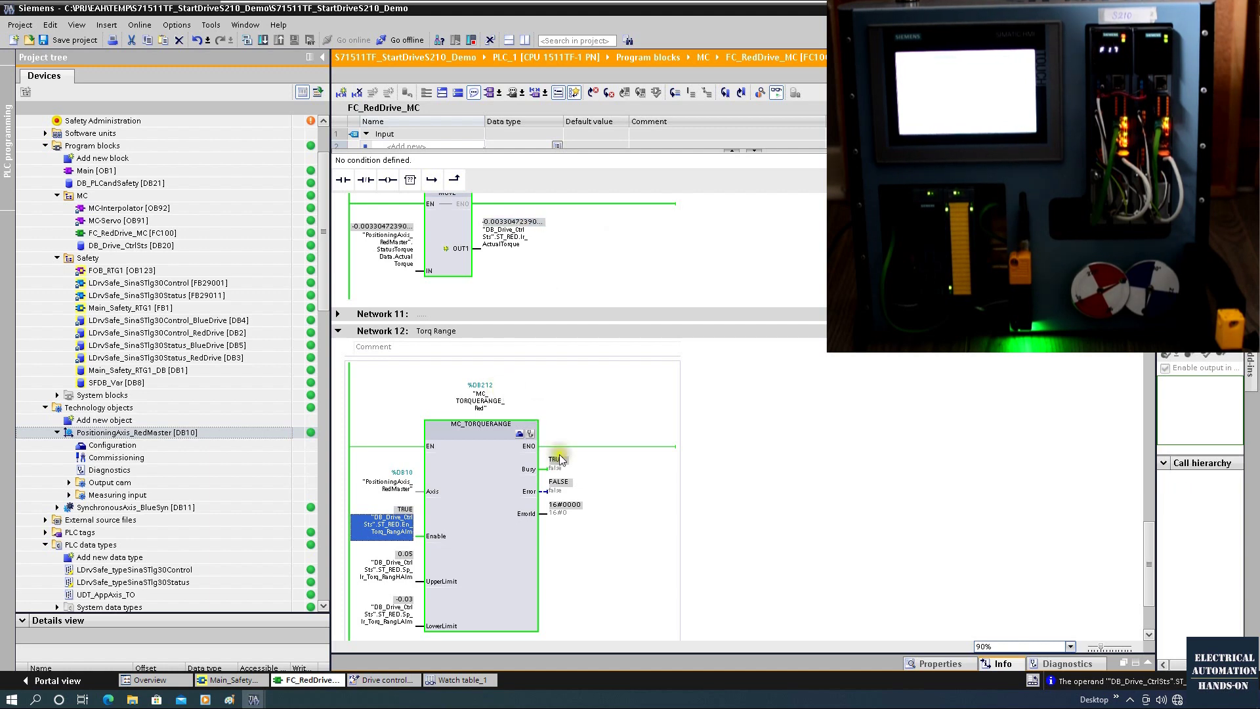
- Reset the red axis by modifying the MC_RESET Execute operand in Network 2 to 1 and back to 0
scroll(518, 561, "up", 20)
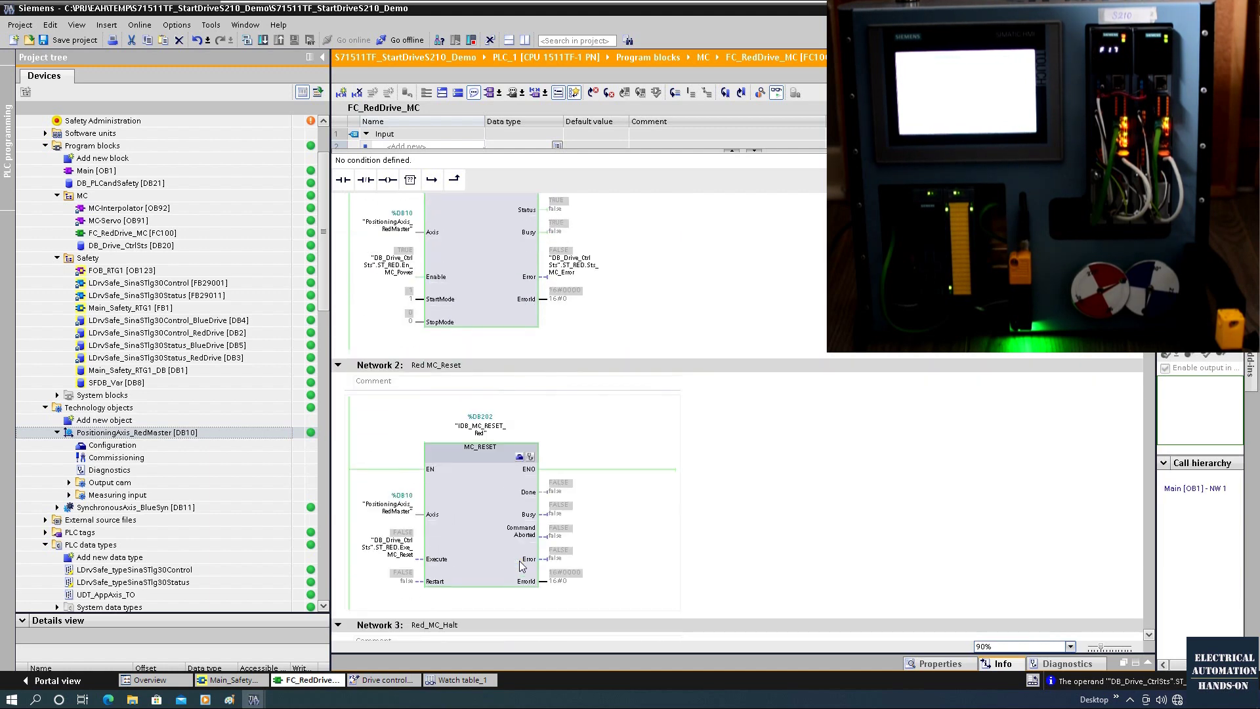
scroll(519, 561, "up", 2)
scroll(455, 347, "down", 4)
right_click(397, 470)
mouse_move(537, 240)
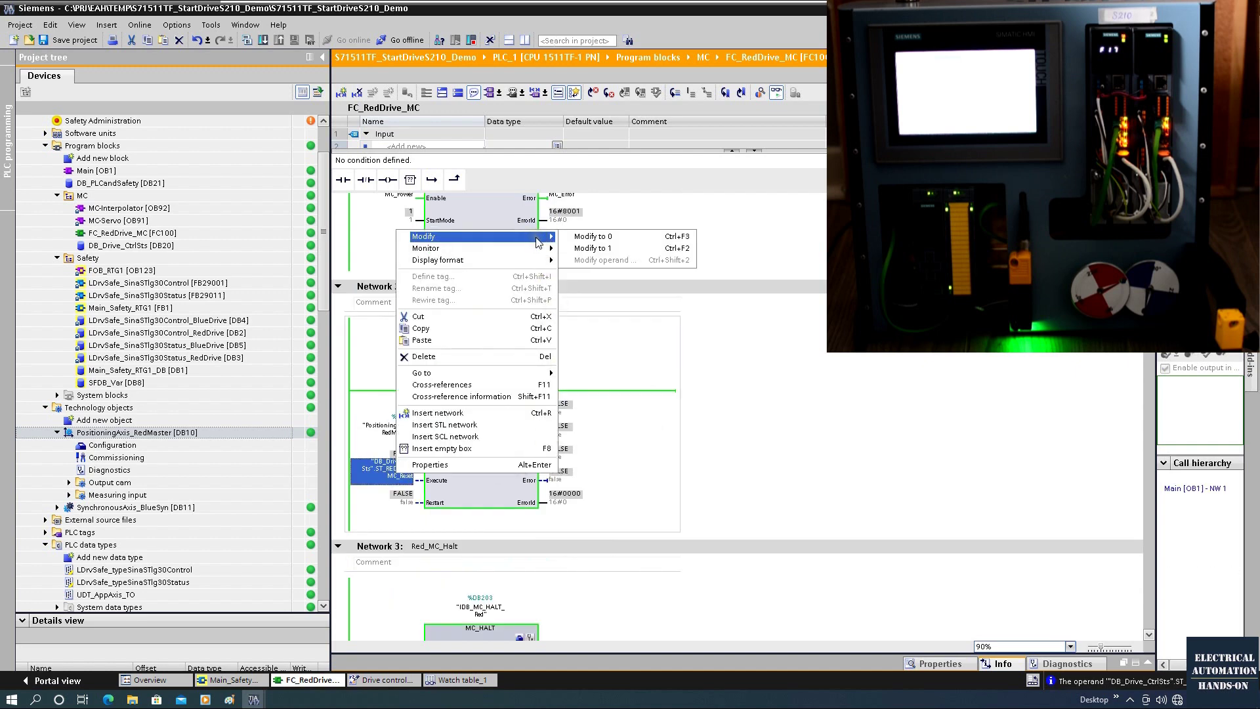
left_click(606, 248)
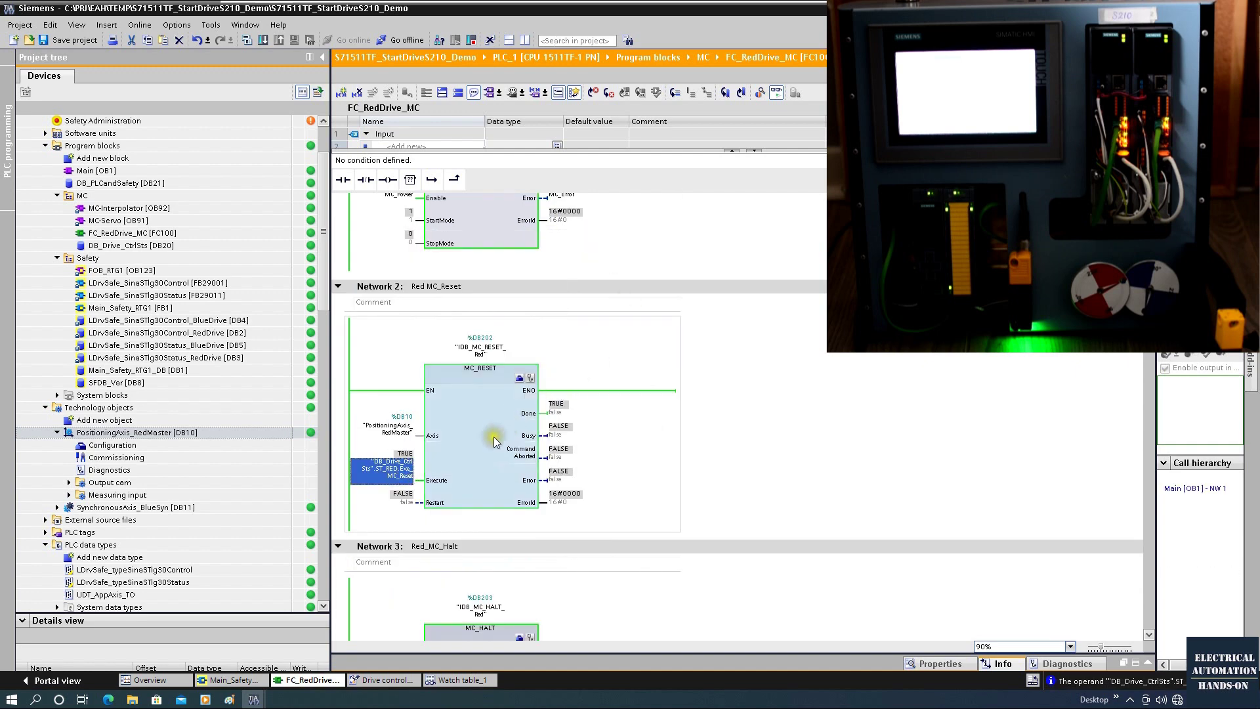
right_click(397, 463)
mouse_move(545, 230)
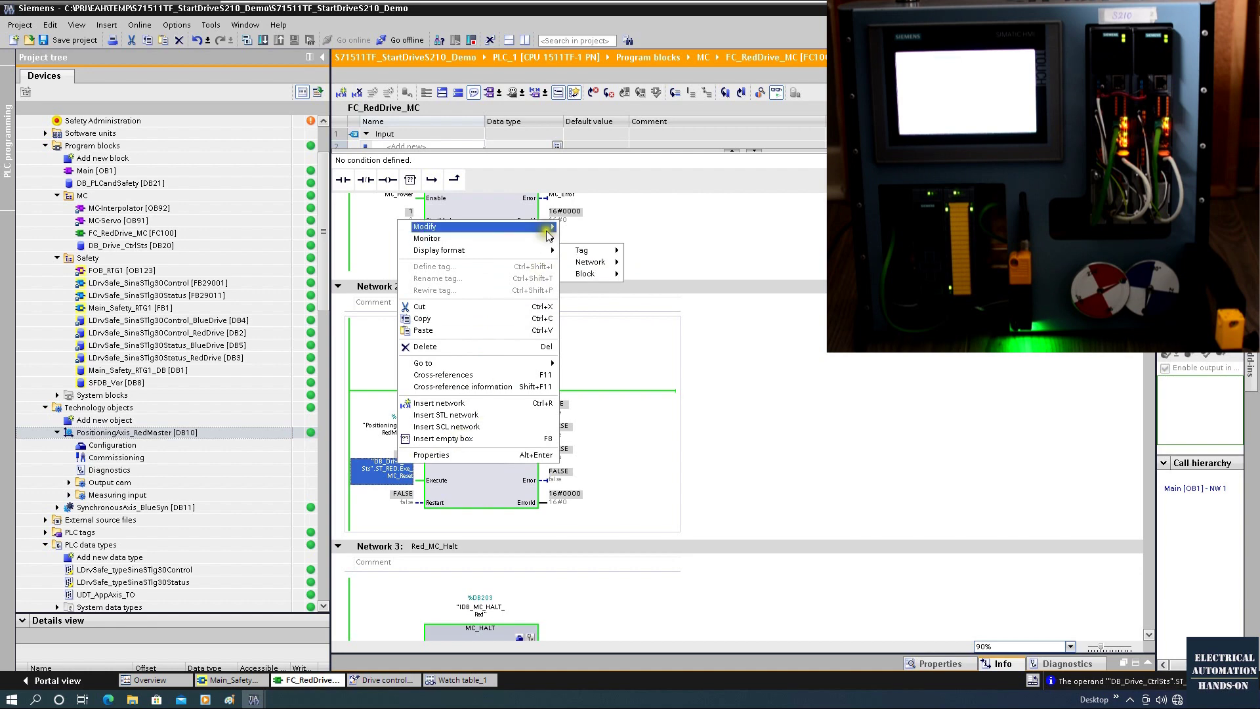
left_click(630, 232)
- Retrigger the red axis velocity move by modifying the MC_MOVEVELOCITY Execute operand in Network 5 to 0 and back to 1
scroll(459, 512, "down", 5)
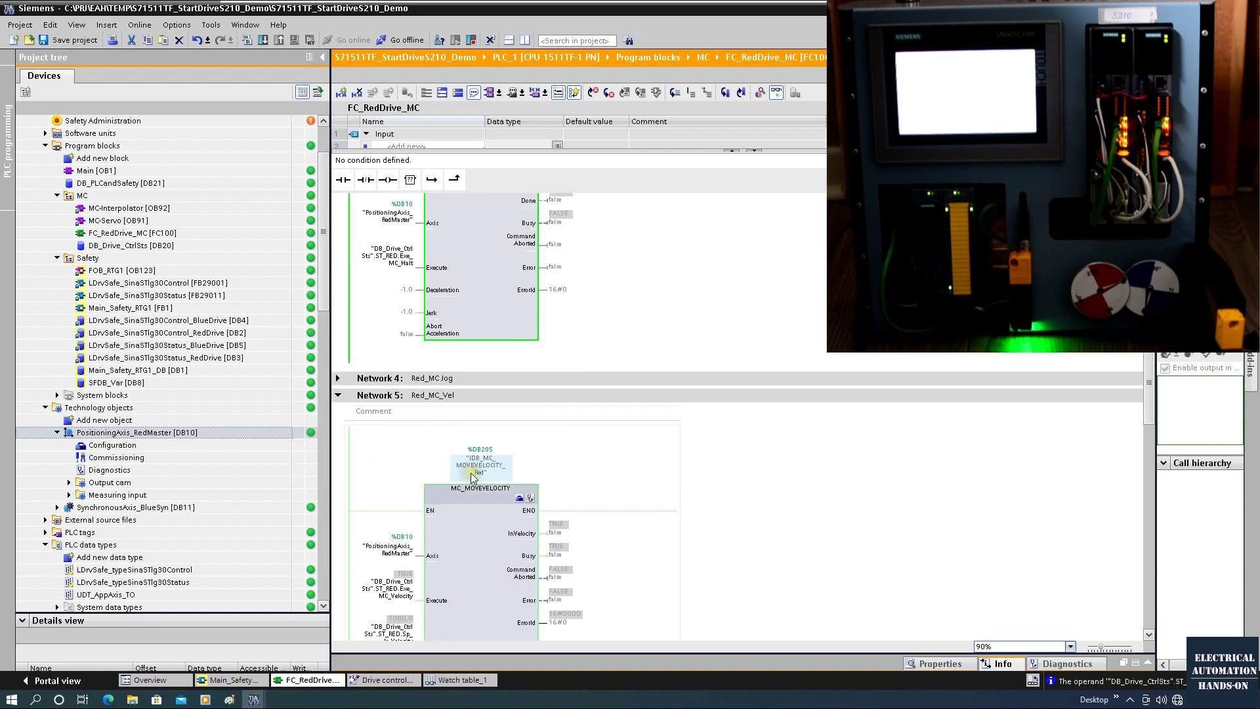
scroll(472, 484, "down", 3)
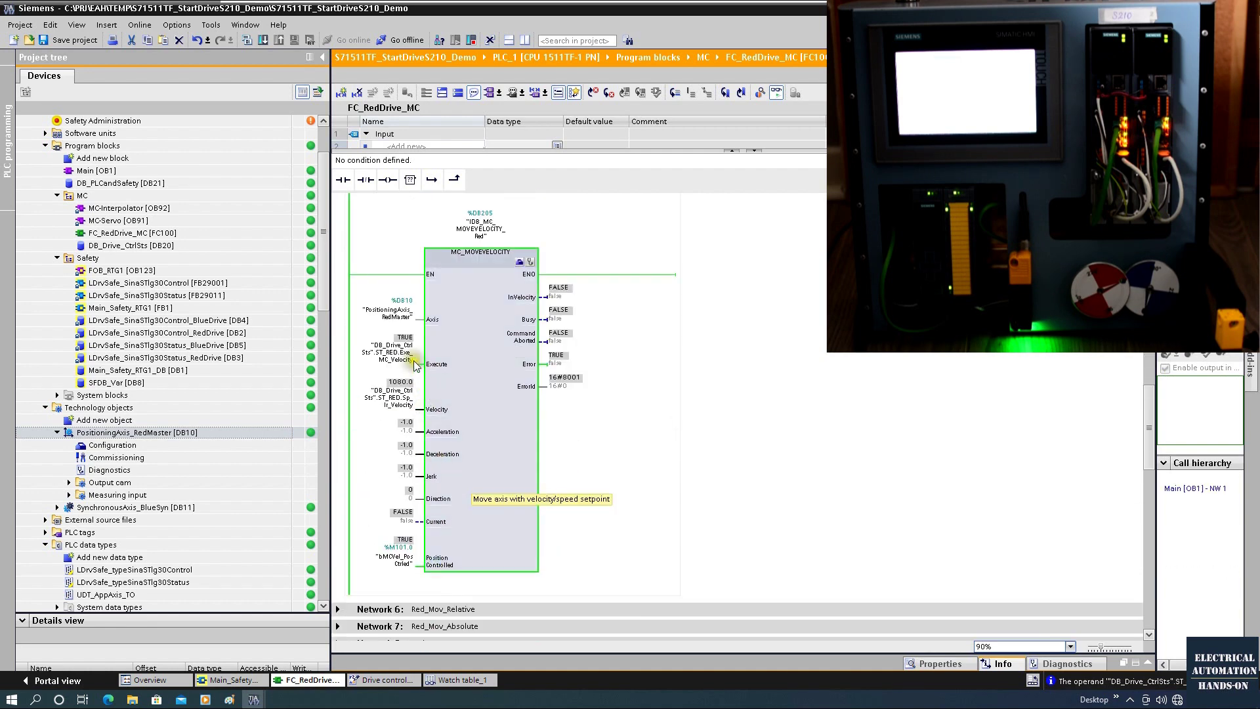
right_click(405, 355)
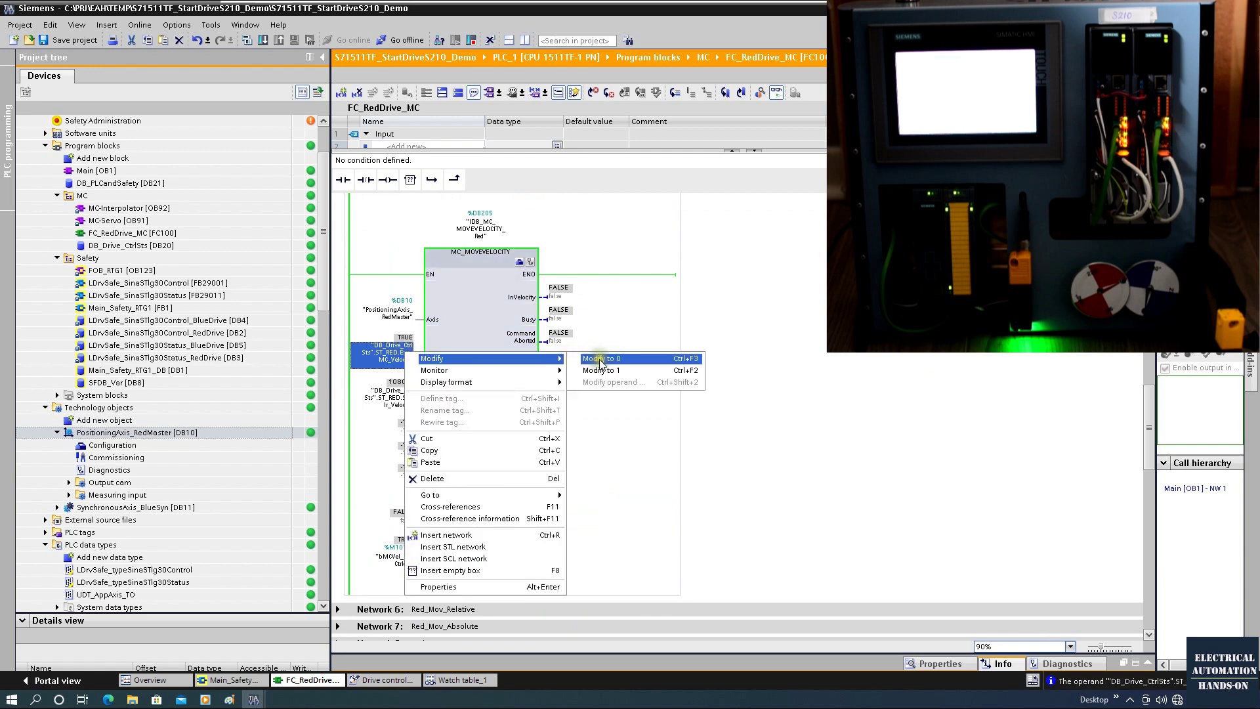
left_click(597, 358)
right_click(427, 365)
mouse_move(545, 364)
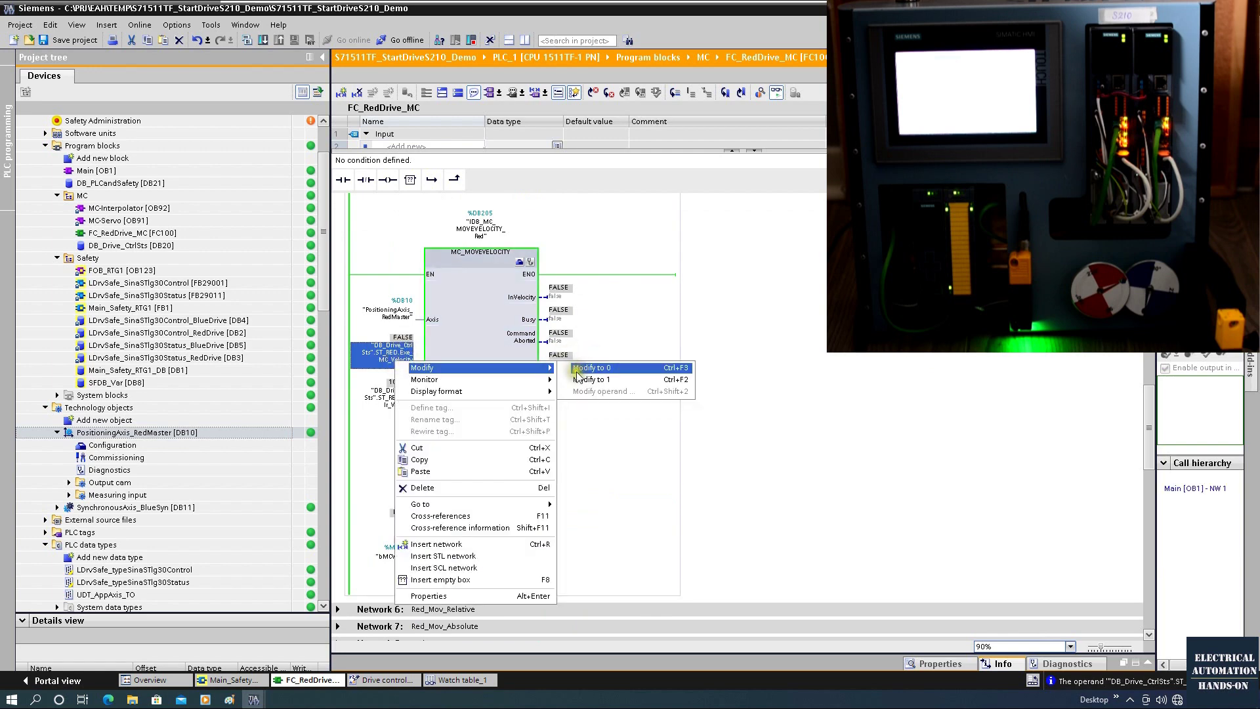
left_click(578, 380)
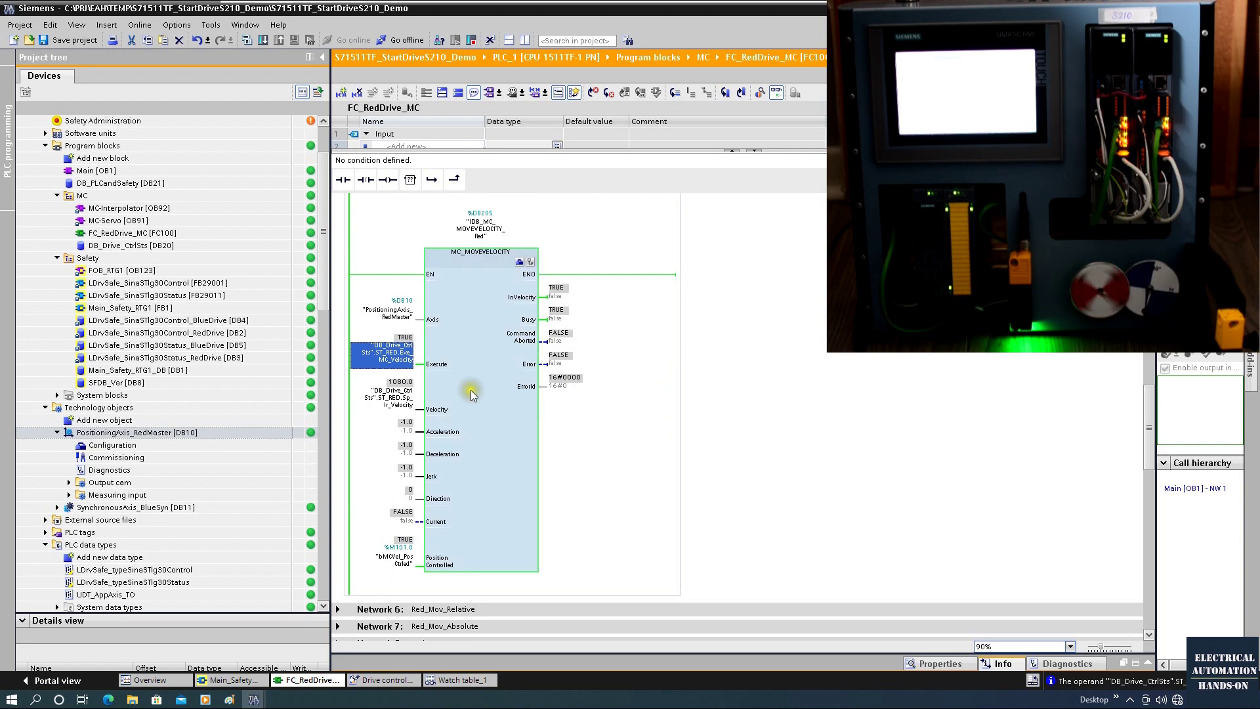
- Check the MC_TORQUERANGE status in Network 12 together with the actual torque in Network 10
scroll(427, 560, "down", 10)
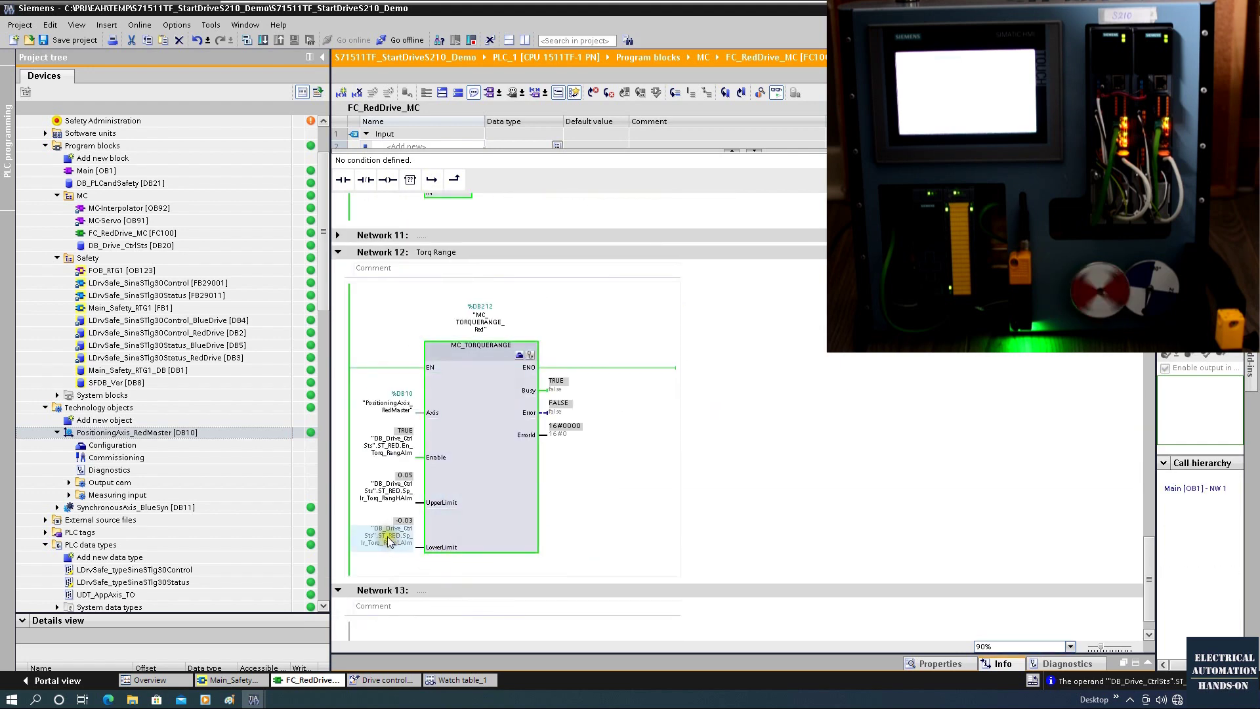
left_click(402, 447)
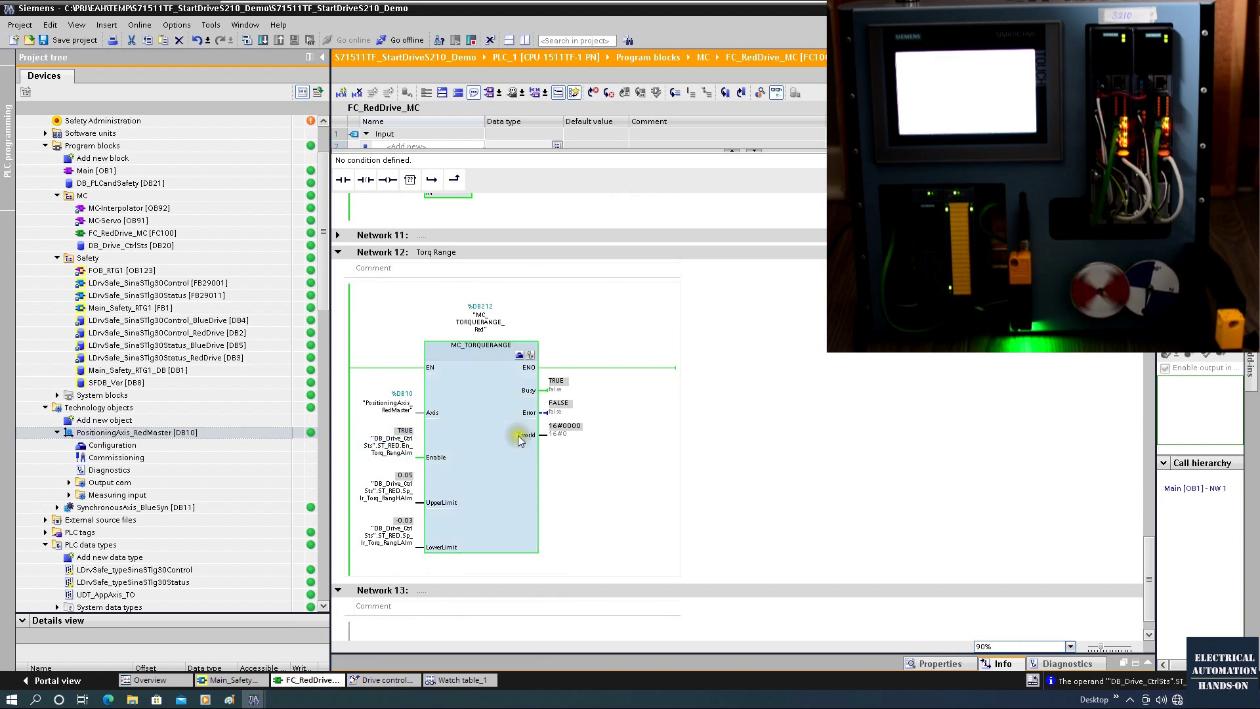
scroll(521, 423, "up", 2)
scroll(521, 427, "down", 1)
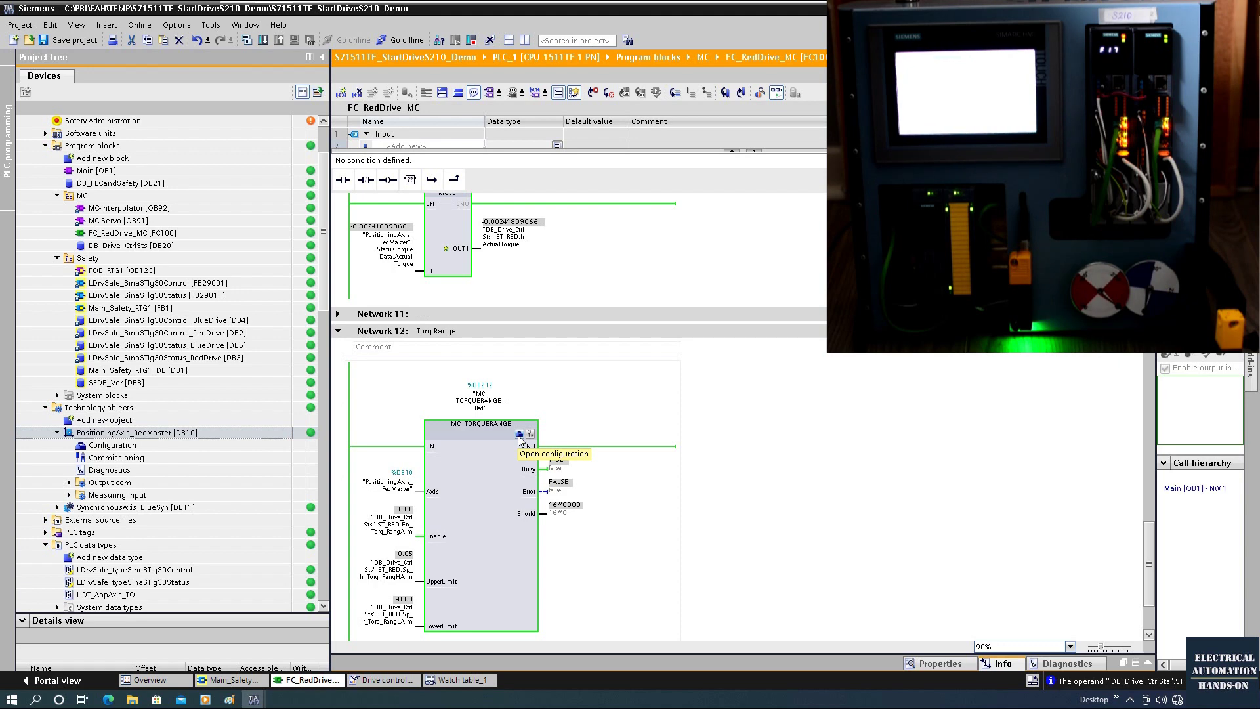
- Open Drive Red's online diagnostics and read the fault message in its active alarms
scroll(123, 517, "down", 5)
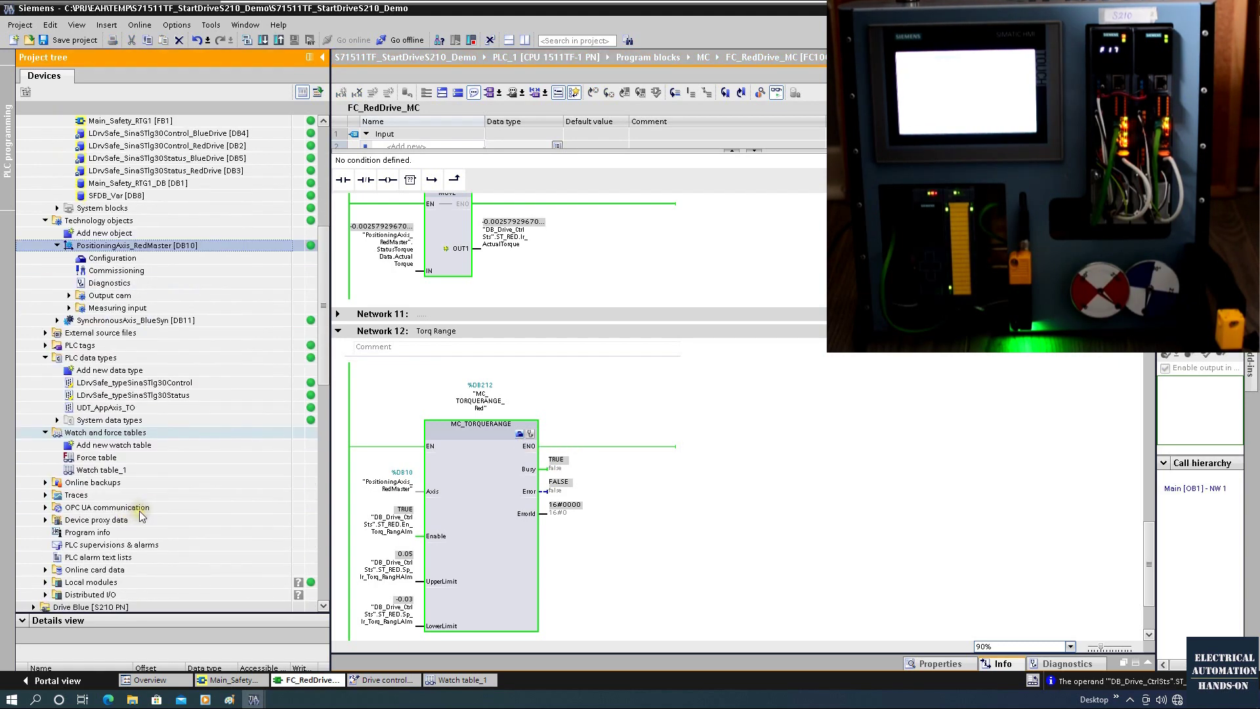
scroll(135, 512, "down", 9)
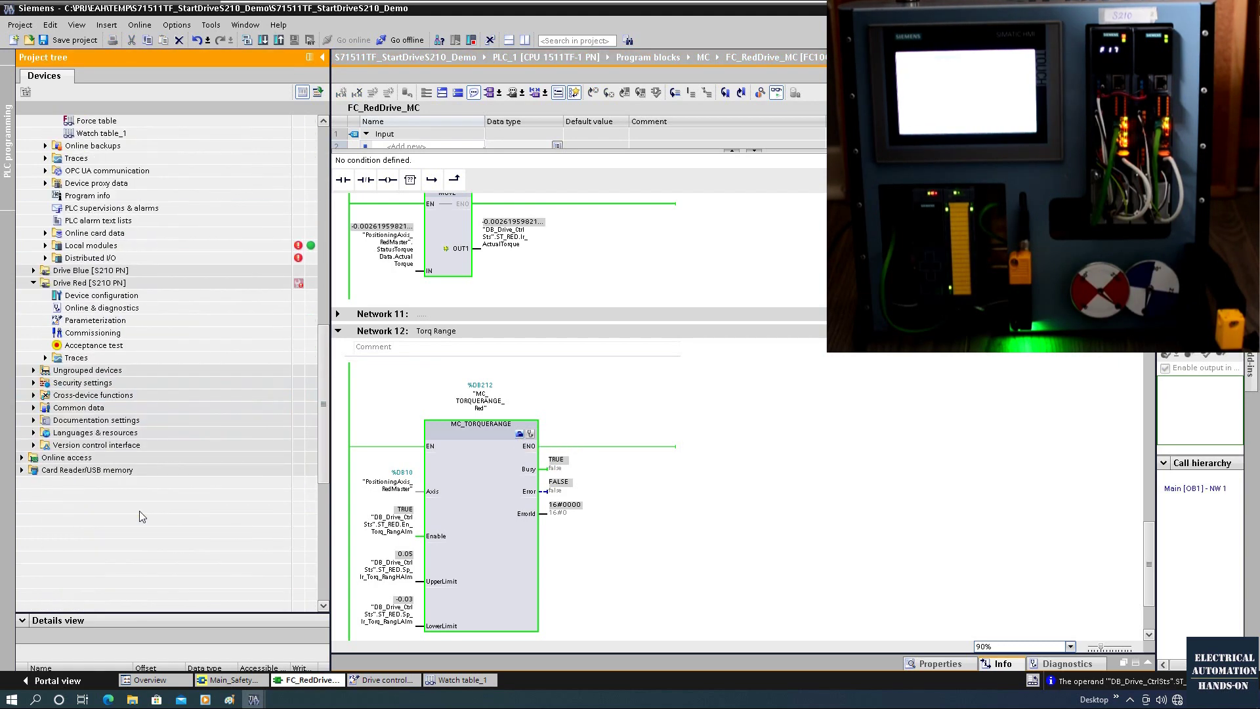
double_click(101, 309)
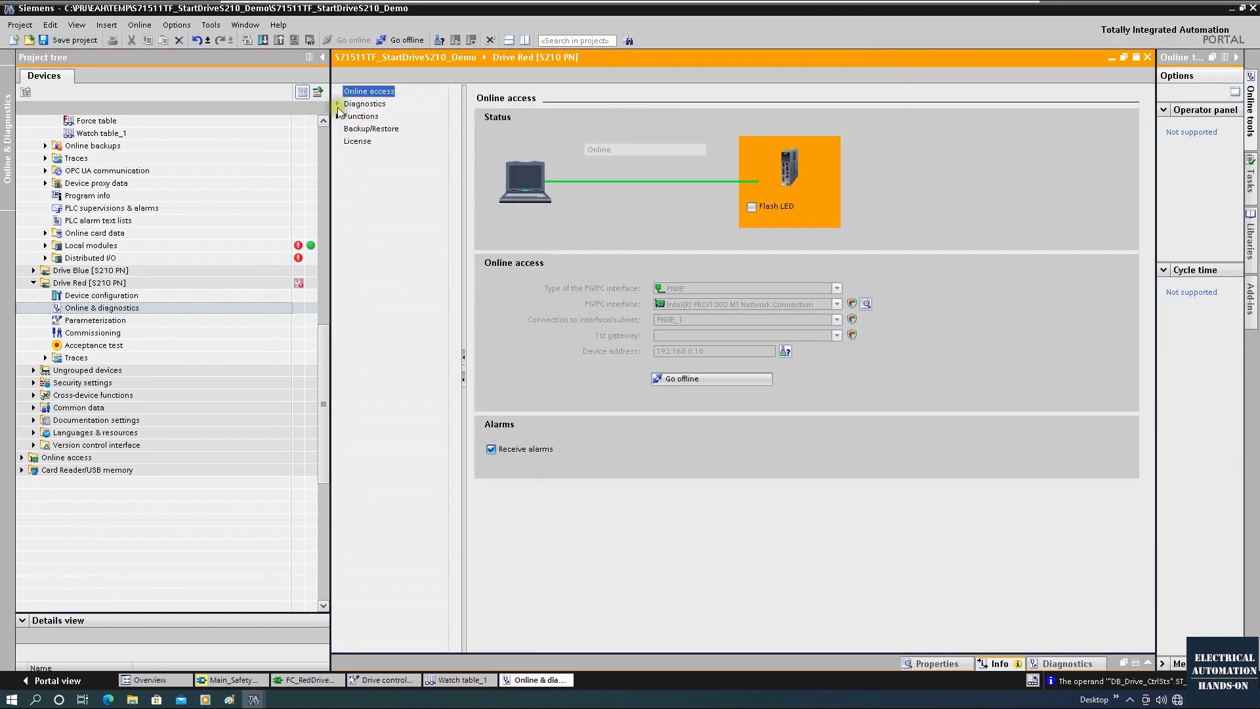
left_click(337, 104)
left_click(375, 130)
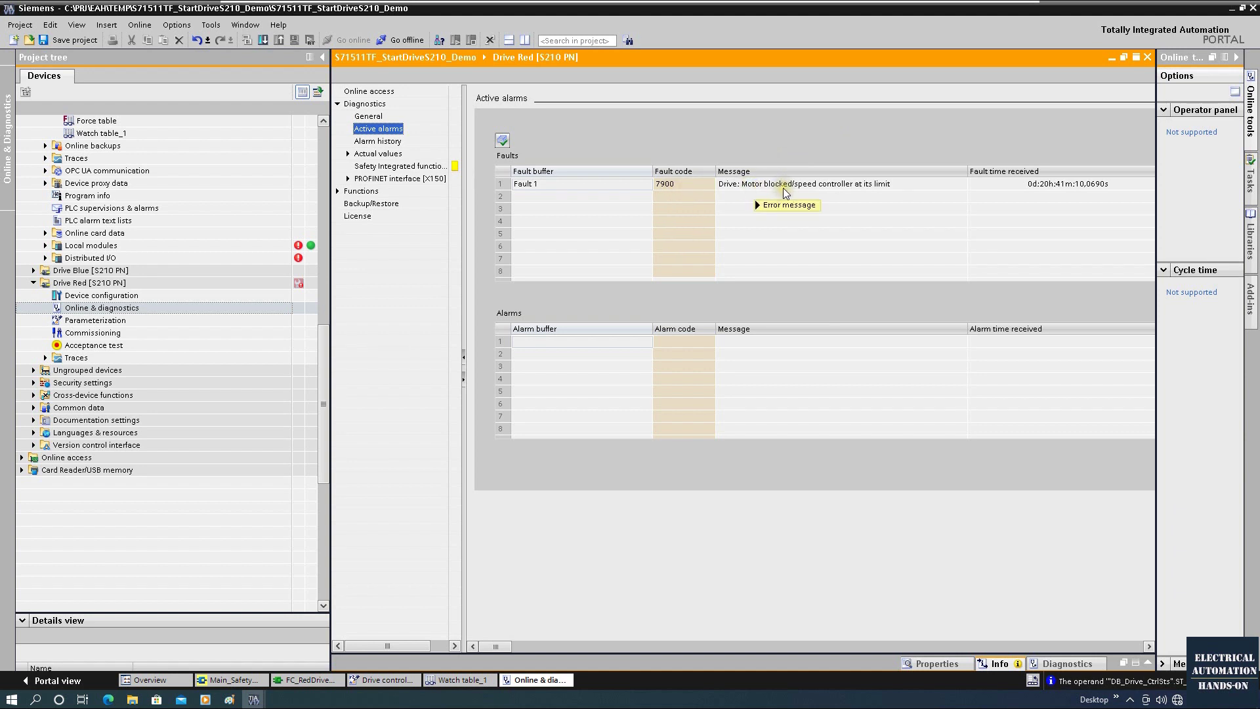
mouse_move(825, 189)
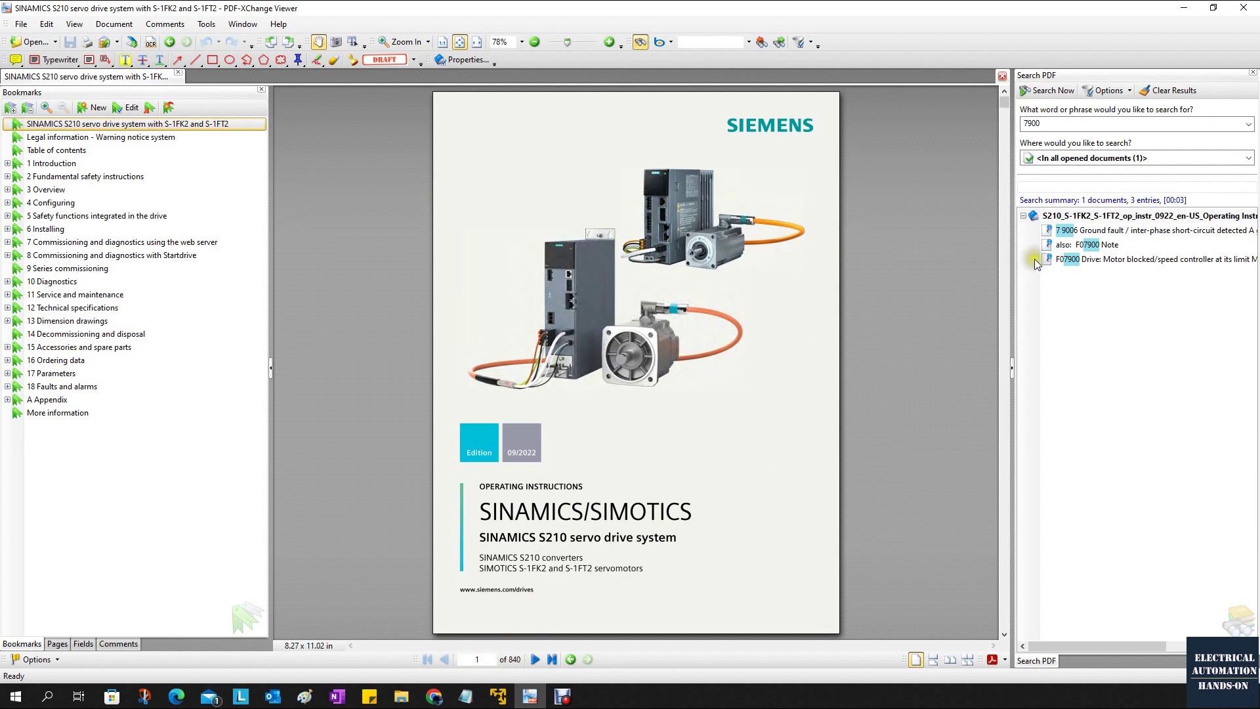
- Look up fault F07900 and parameter p2175 in the SINAMICS S210 manual in PDF-XChange Viewer
left_click(1095, 261)
double_click(618, 451)
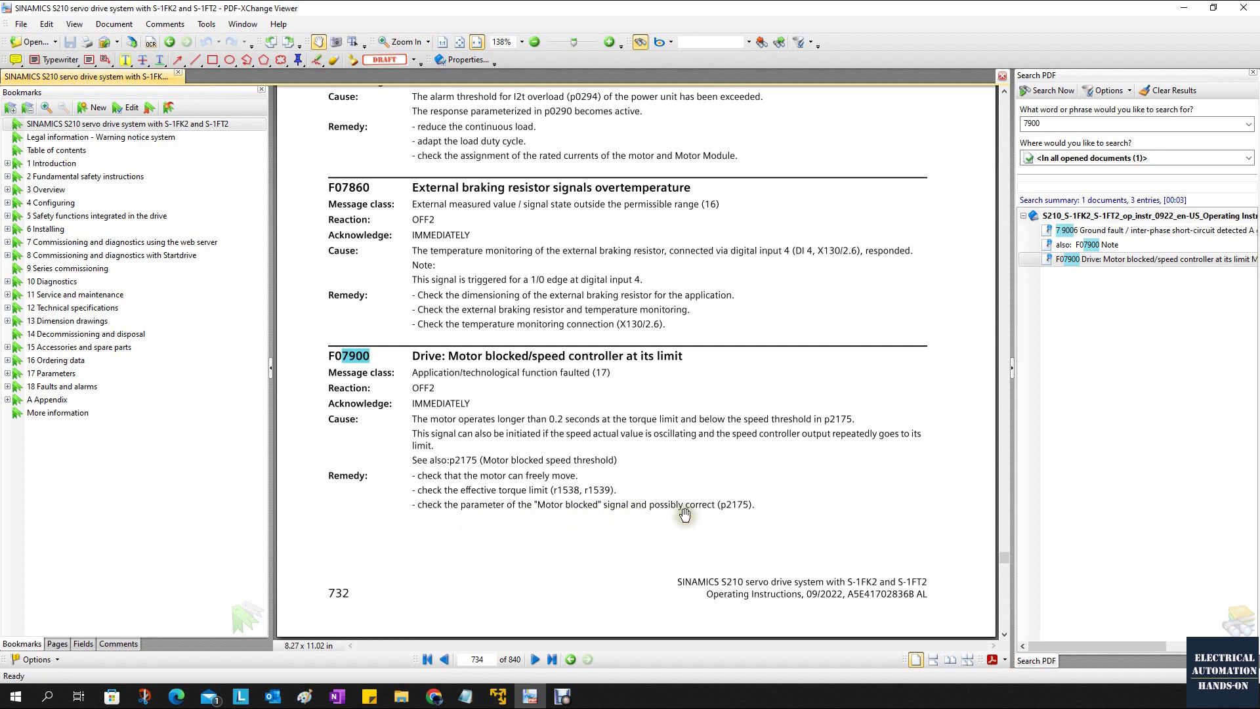
left_click(736, 507)
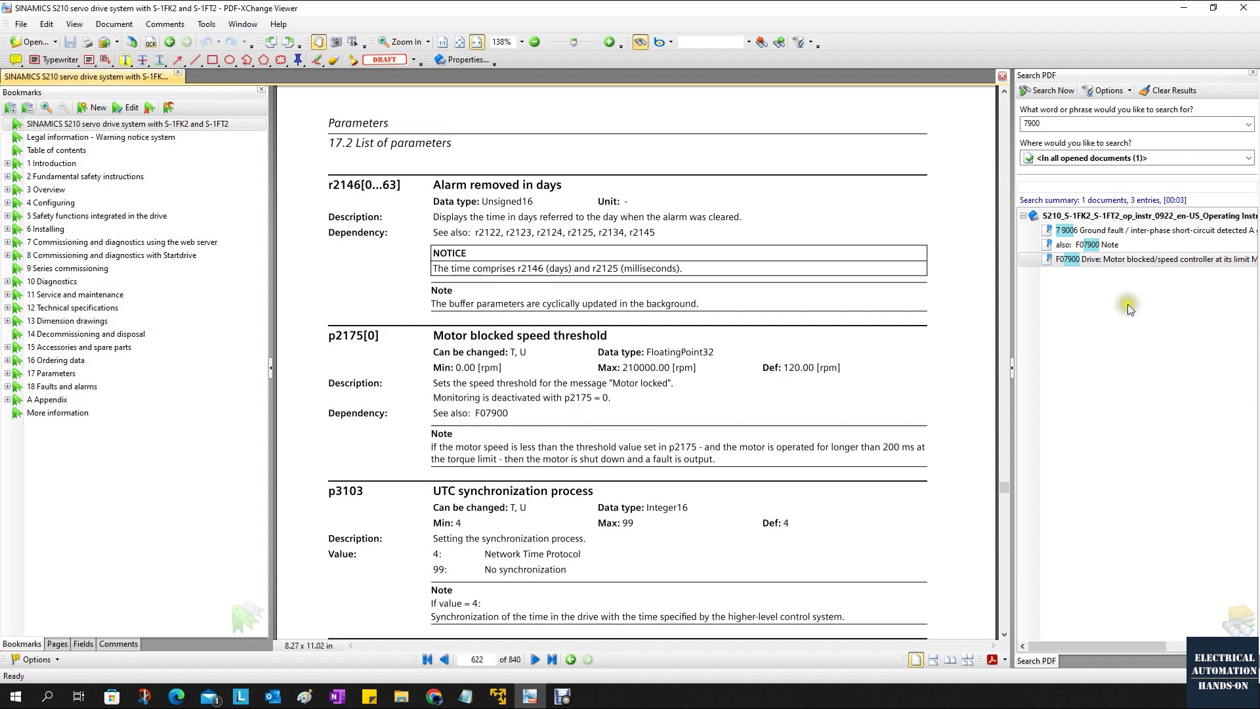
left_click(1069, 259)
left_click_drag(605, 521, 603, 485)
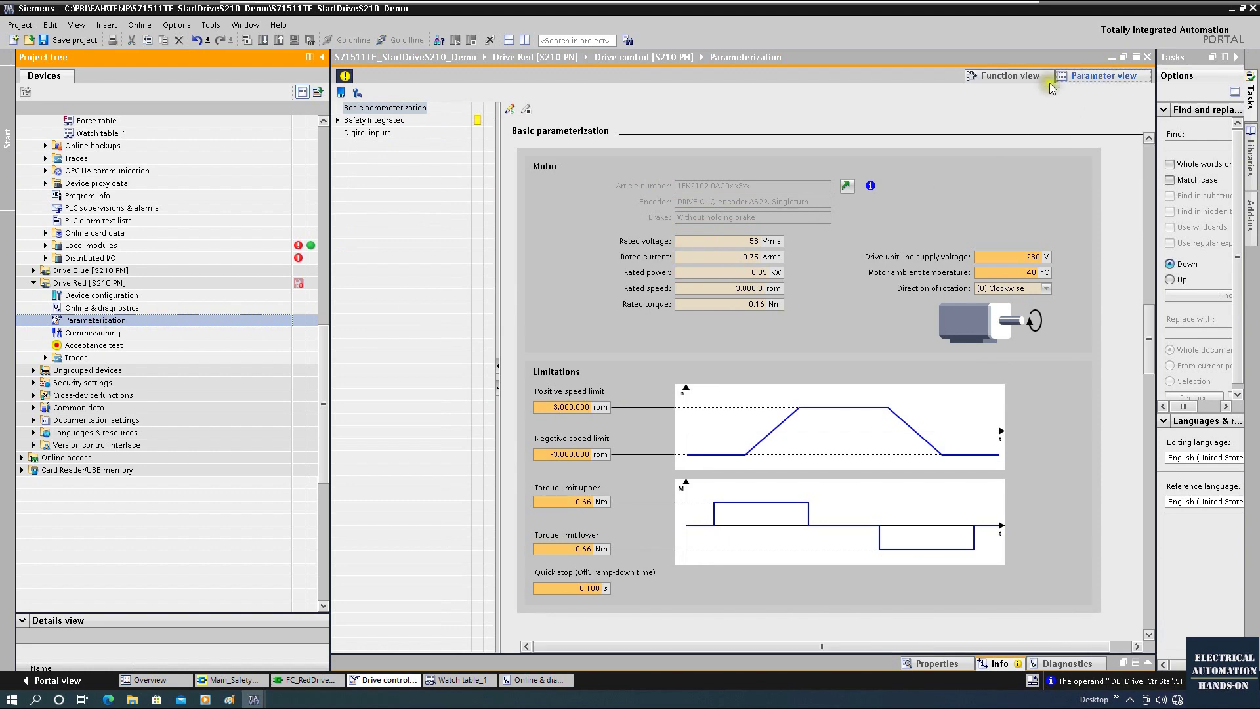
- Show Drive Red's full parameter list and check the upper and lower effective torque limits r1538 and r1539
left_click(1098, 77)
left_click(755, 313)
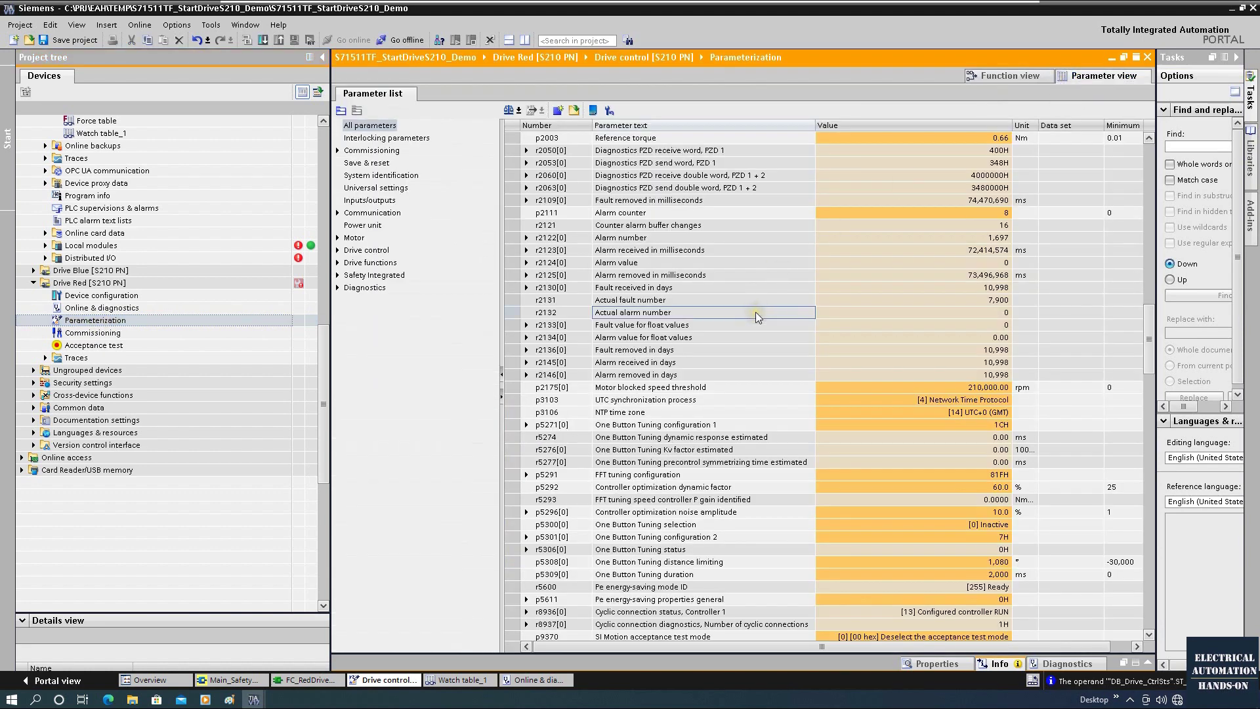
scroll(755, 316, "down", 3)
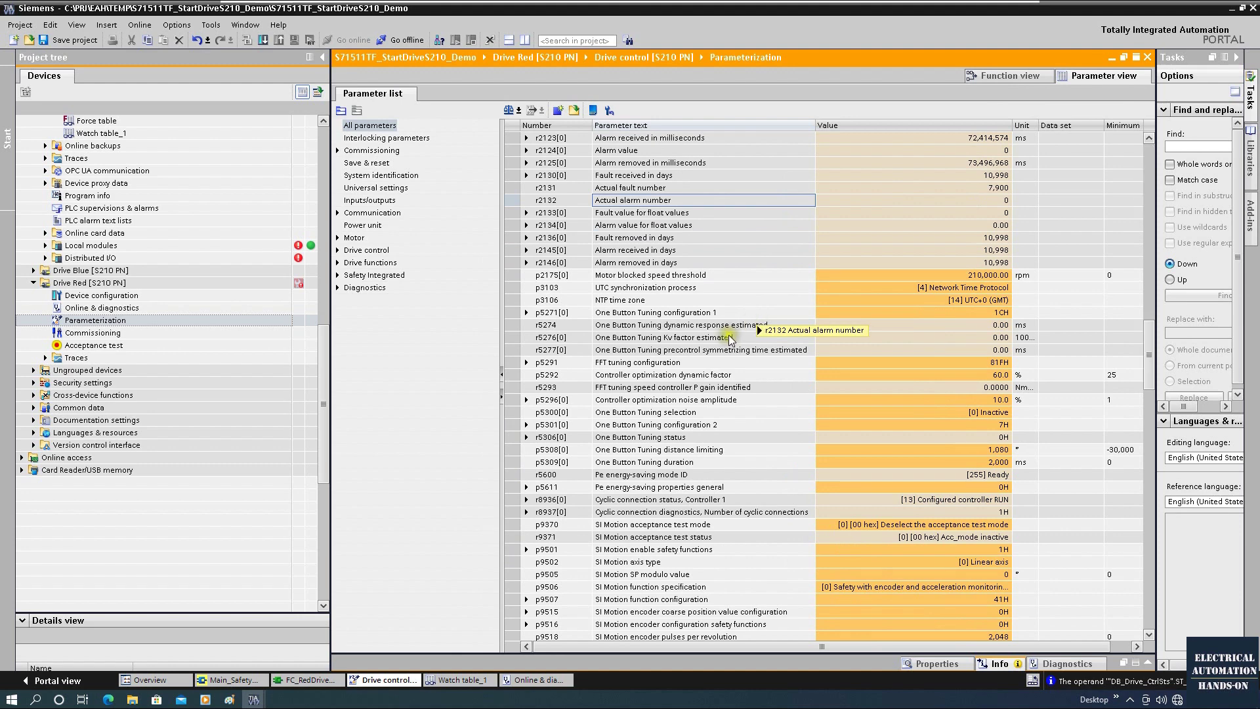
scroll(755, 332, "up", 12)
left_click(919, 412)
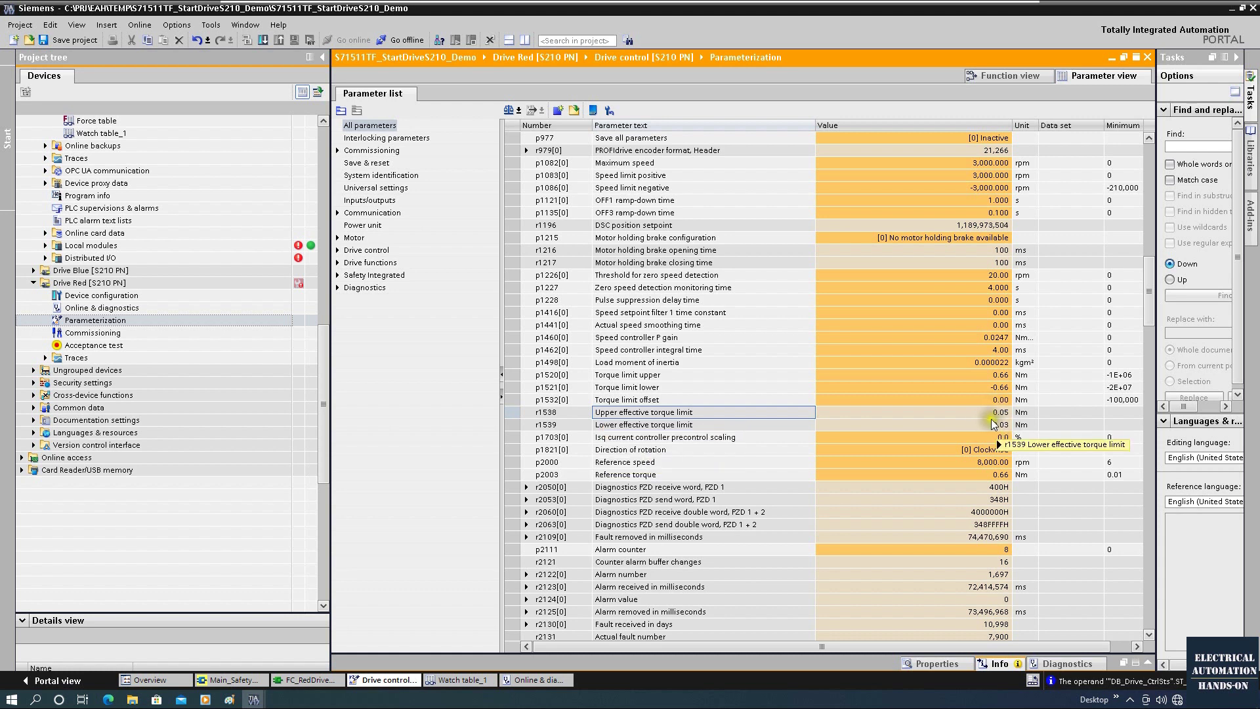
mouse_move(988, 420)
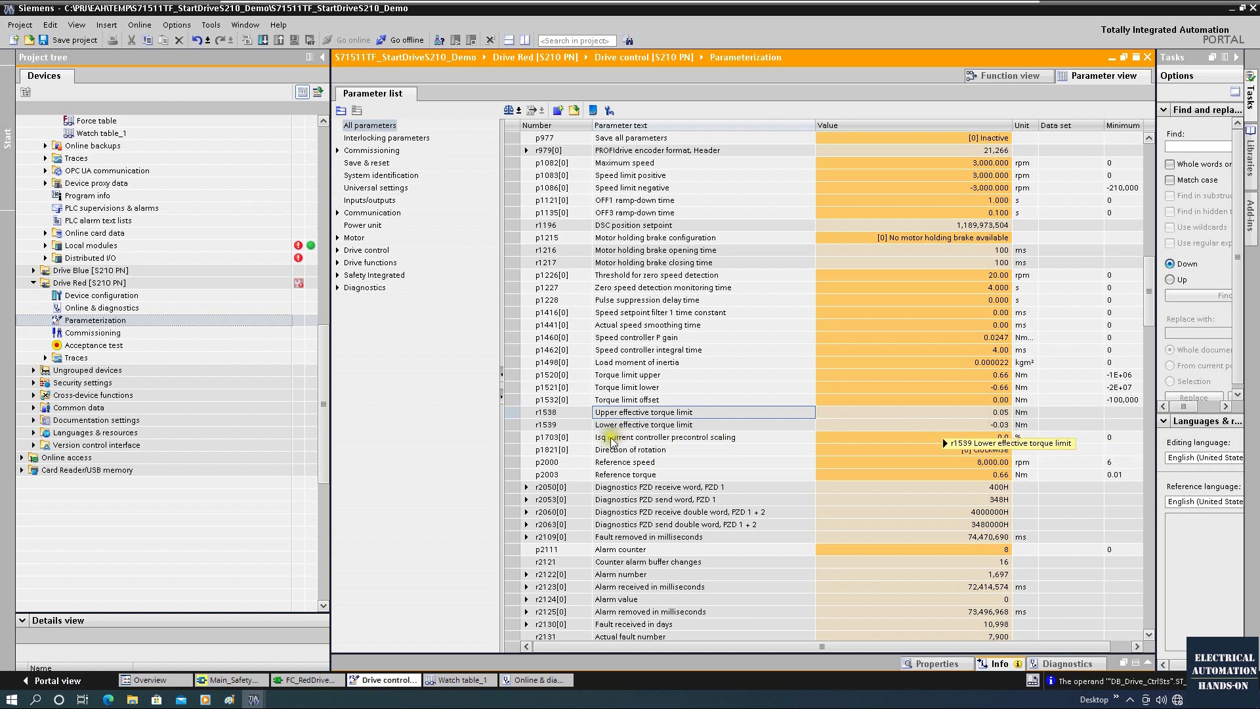
- Set Drive Red's motor blocked speed threshold p2175[0] to 0 rpm
scroll(602, 499, "down", 1)
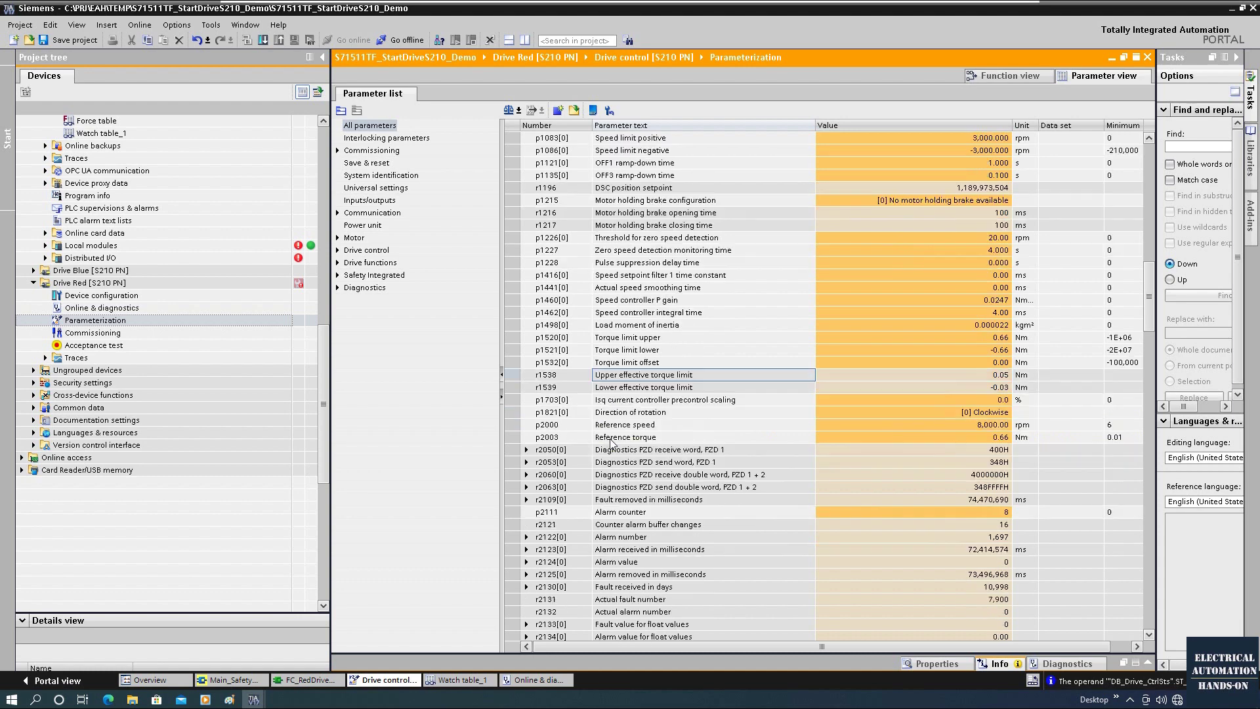
scroll(551, 577, "down", 4)
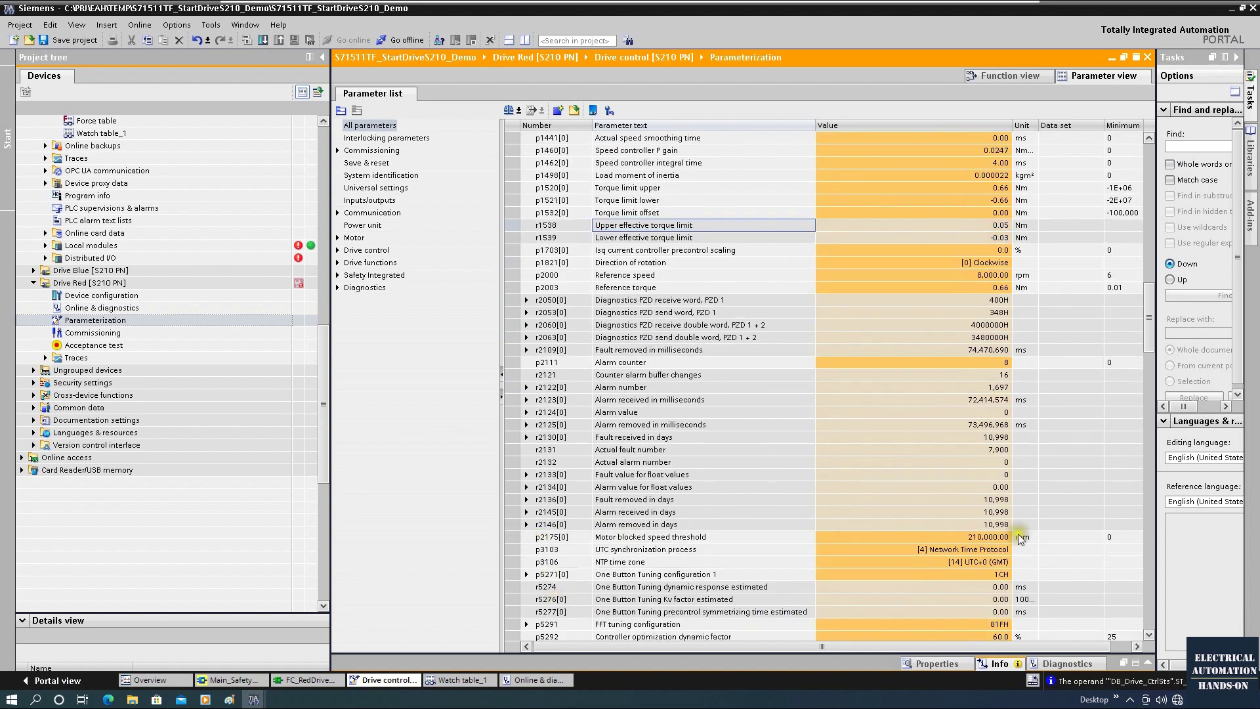
left_click(551, 537)
left_click(988, 537)
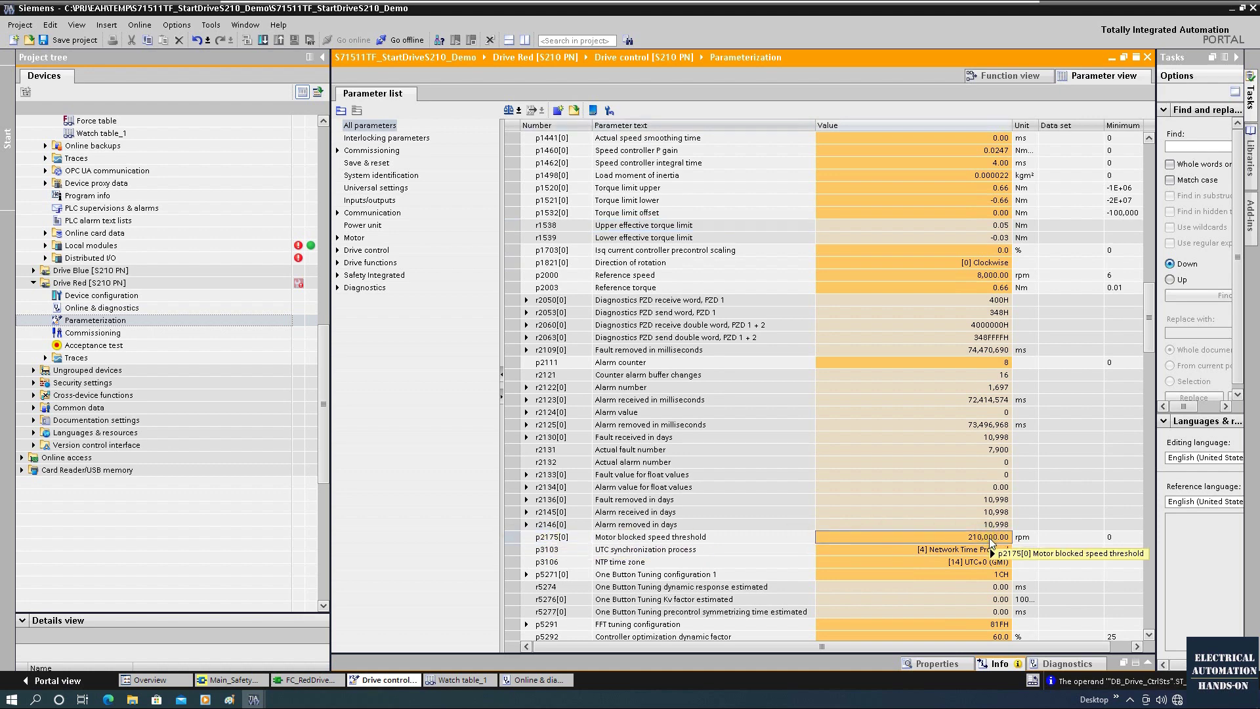
scroll(990, 541, "down", 4)
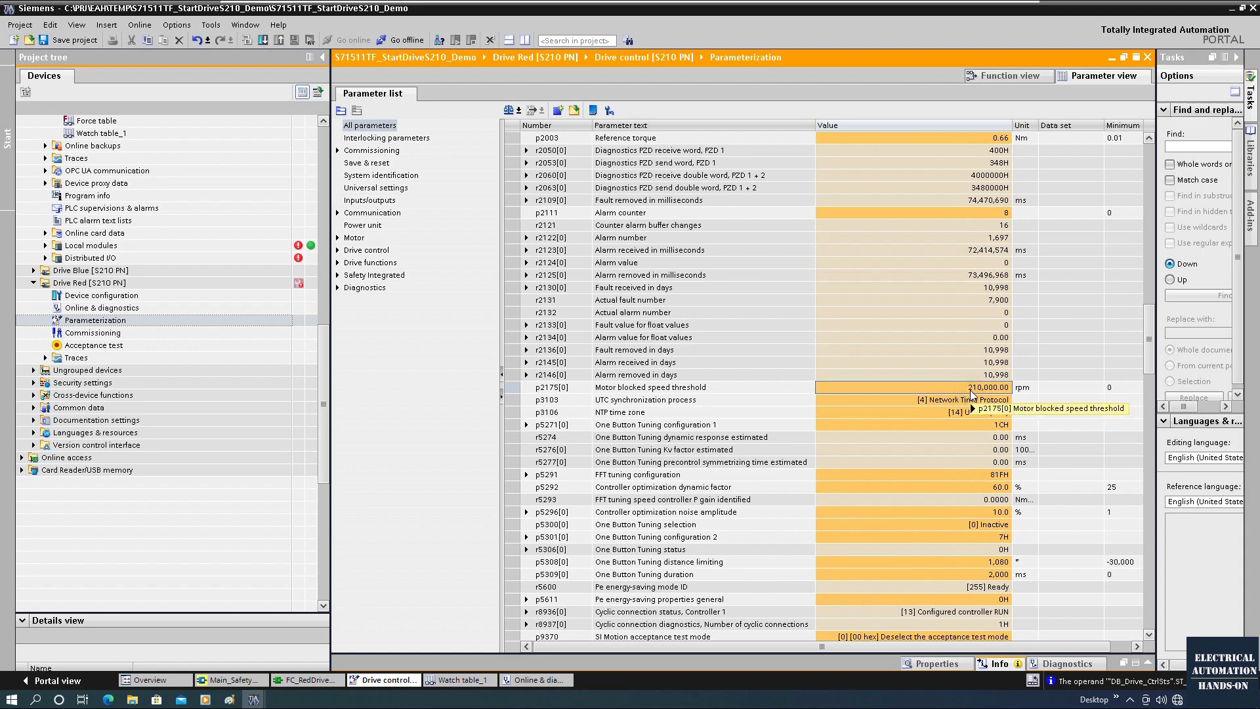
left_click(965, 387)
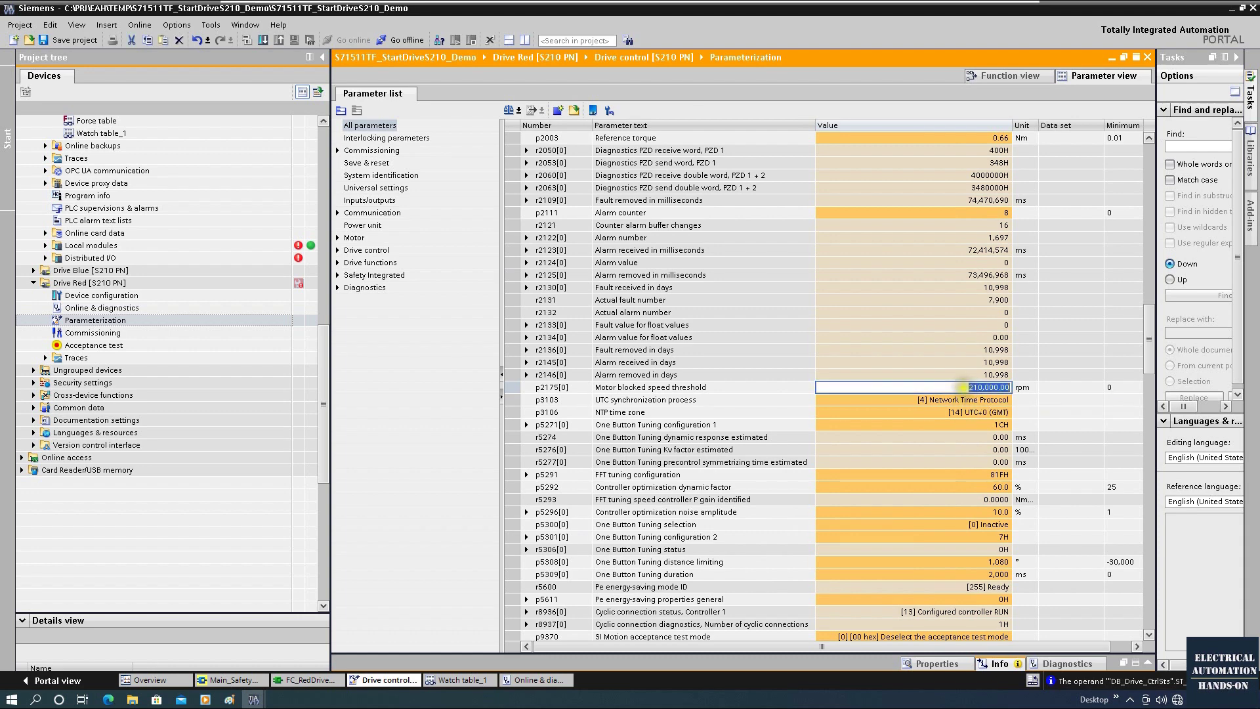
type("0")
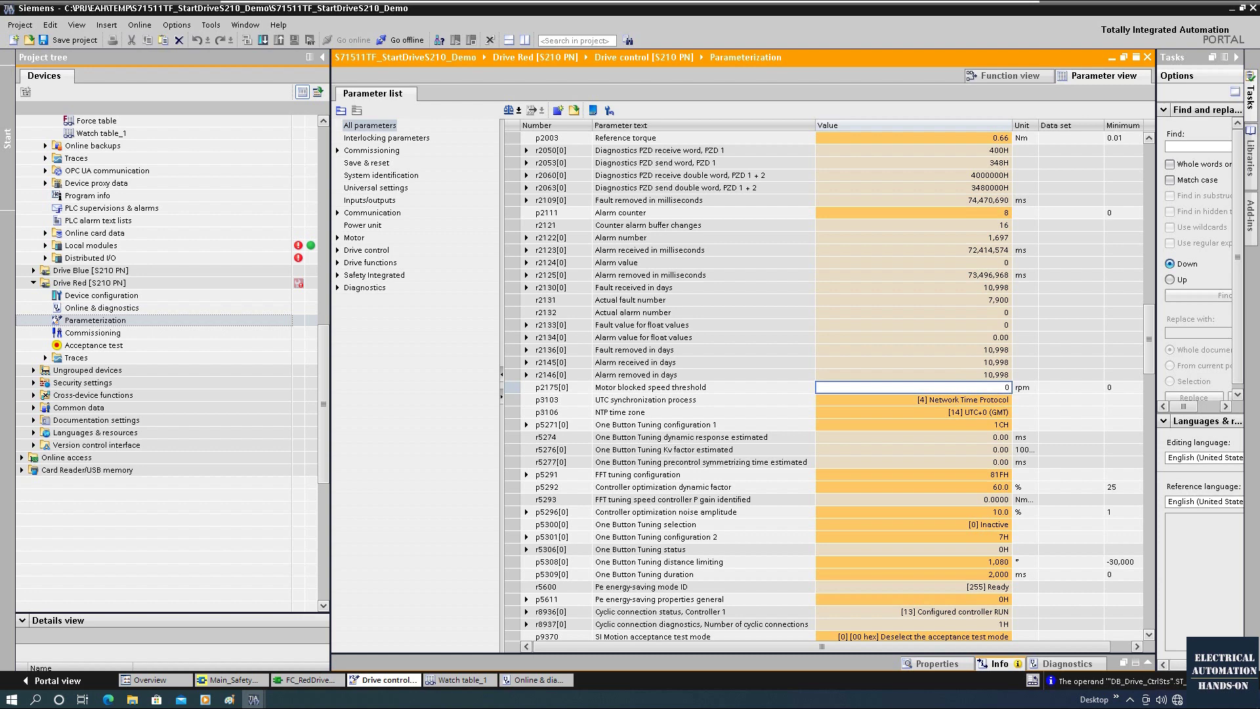
key("Return")
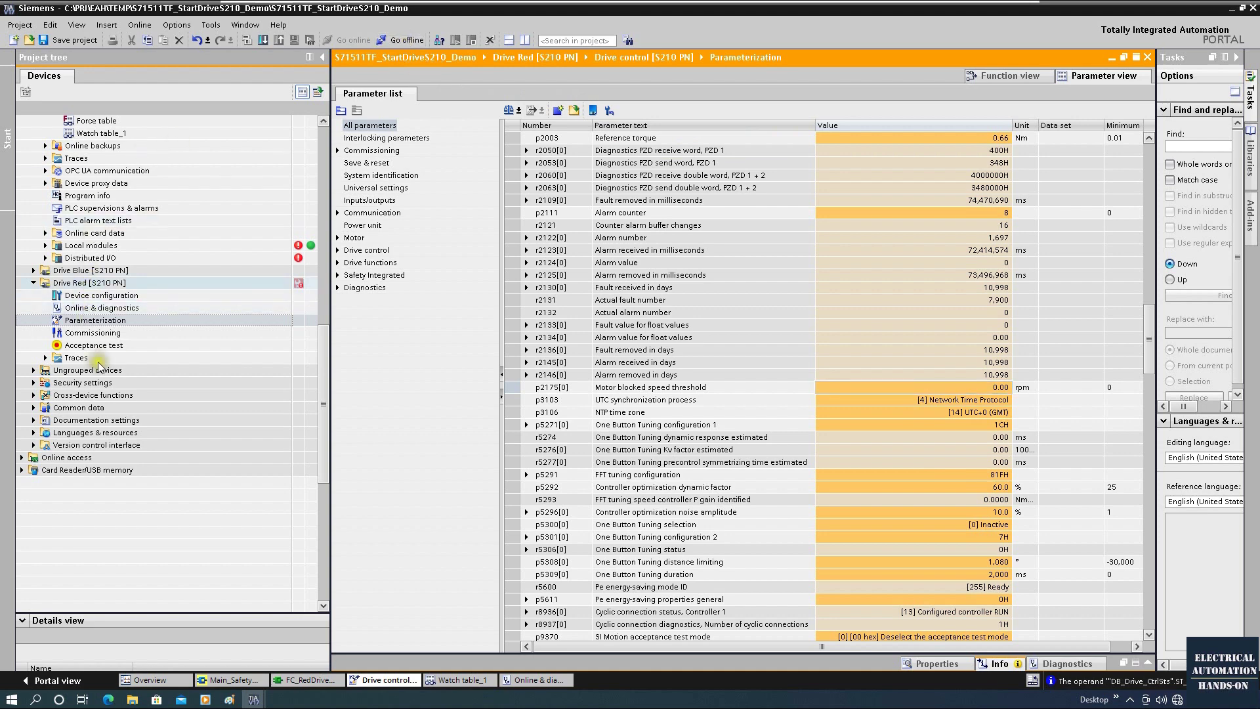
- Check the value and default of the motor blocked speed threshold p2175[0] in Drive Red's parameter list
left_click(99, 283)
right_click(99, 282)
left_click(998, 313)
left_click(984, 450)
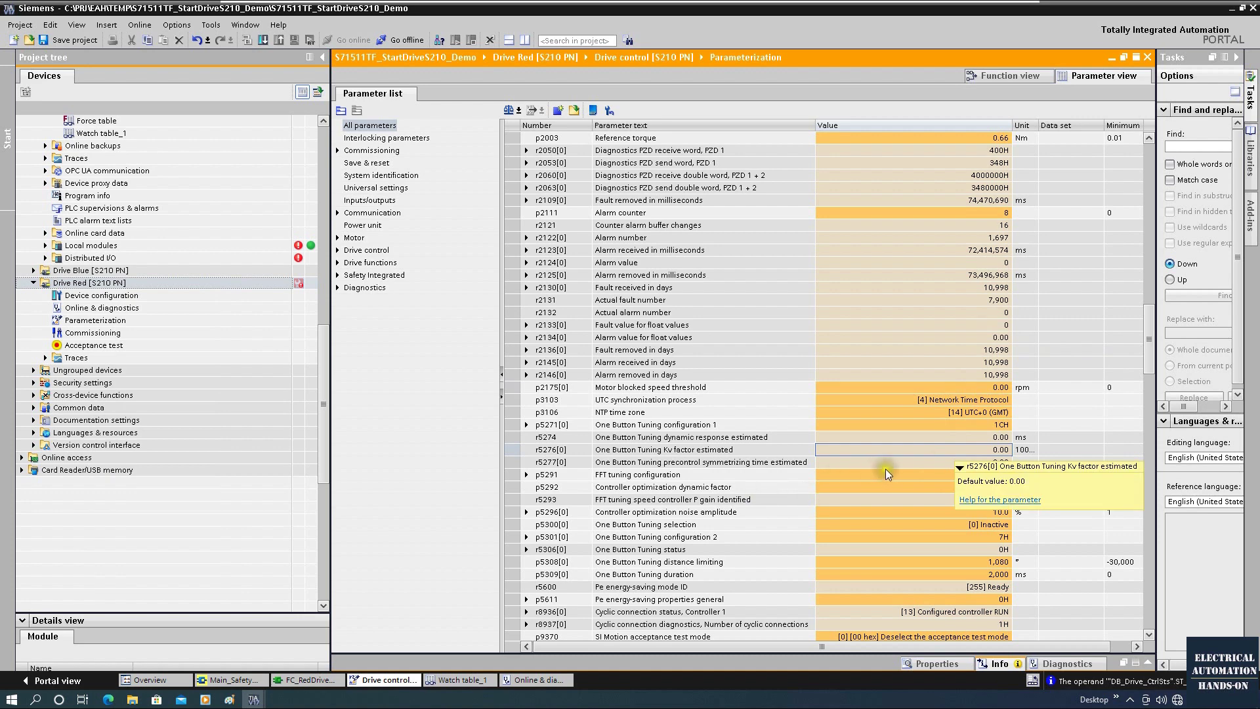
key("F2")
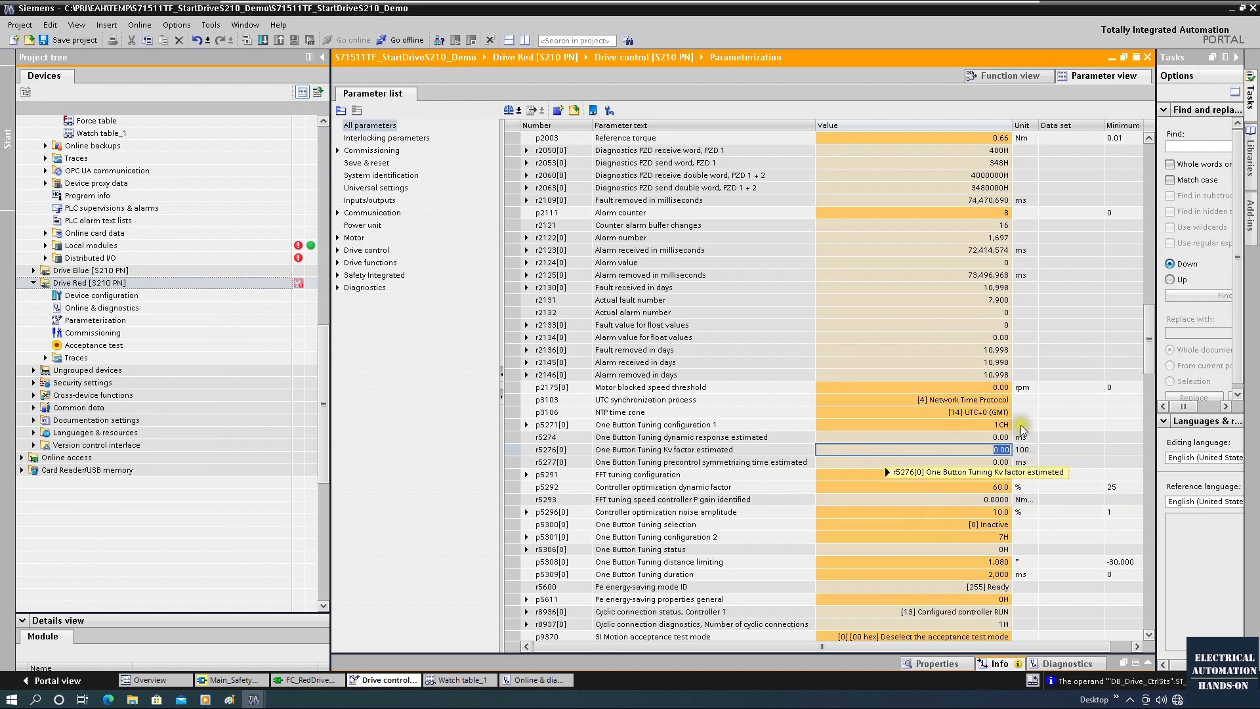
left_click(978, 387)
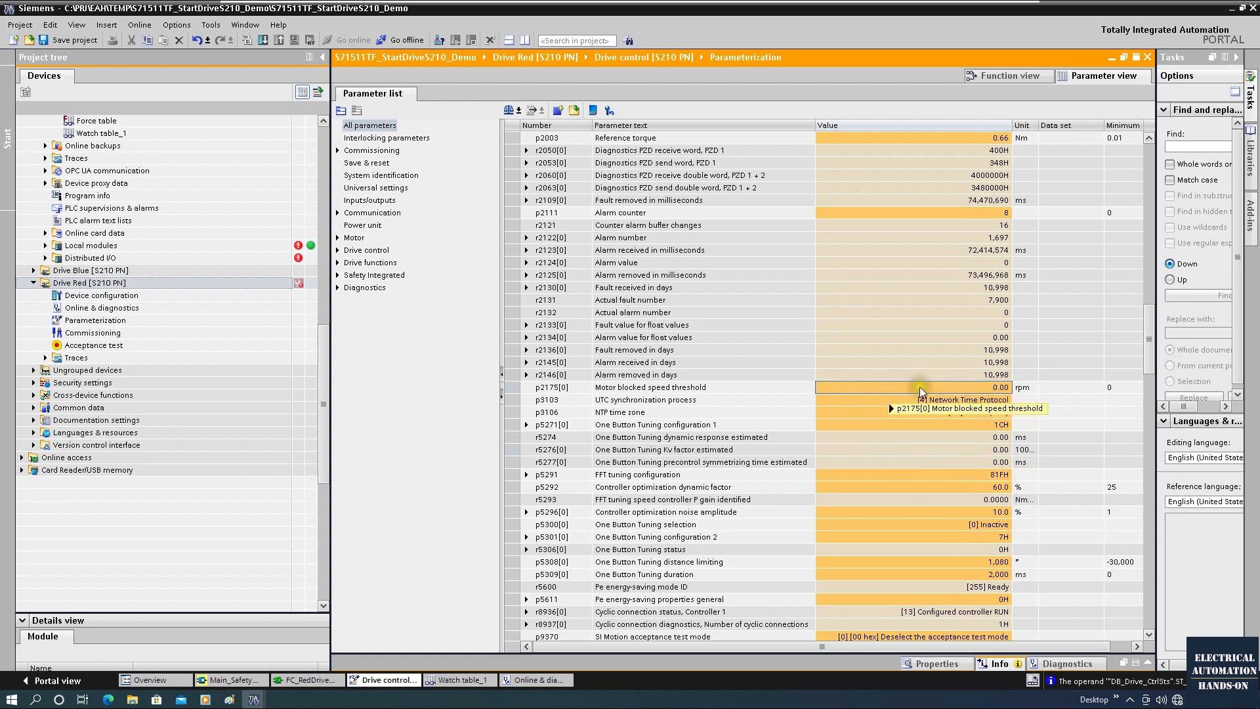
mouse_move(965, 388)
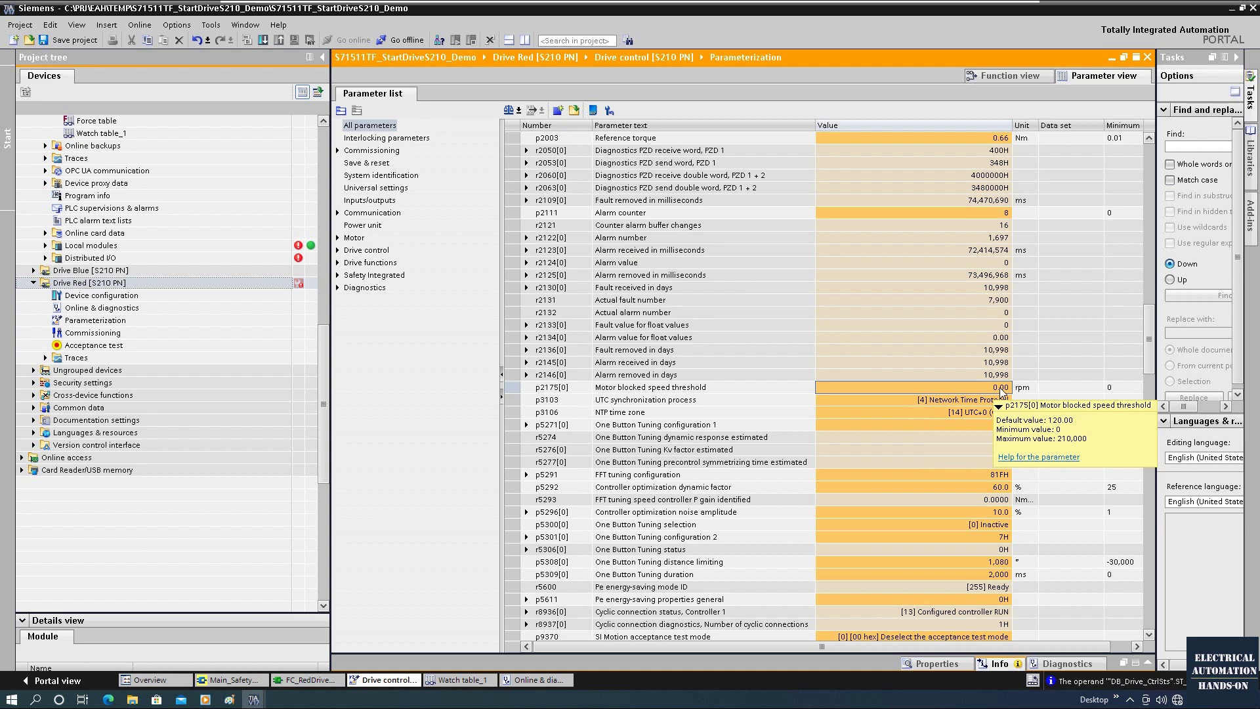
- Return to the FC_RedDrive_MC block and reset the red axis error by toggling the MC_Reset Execute tag in Network 2
left_click(1113, 57)
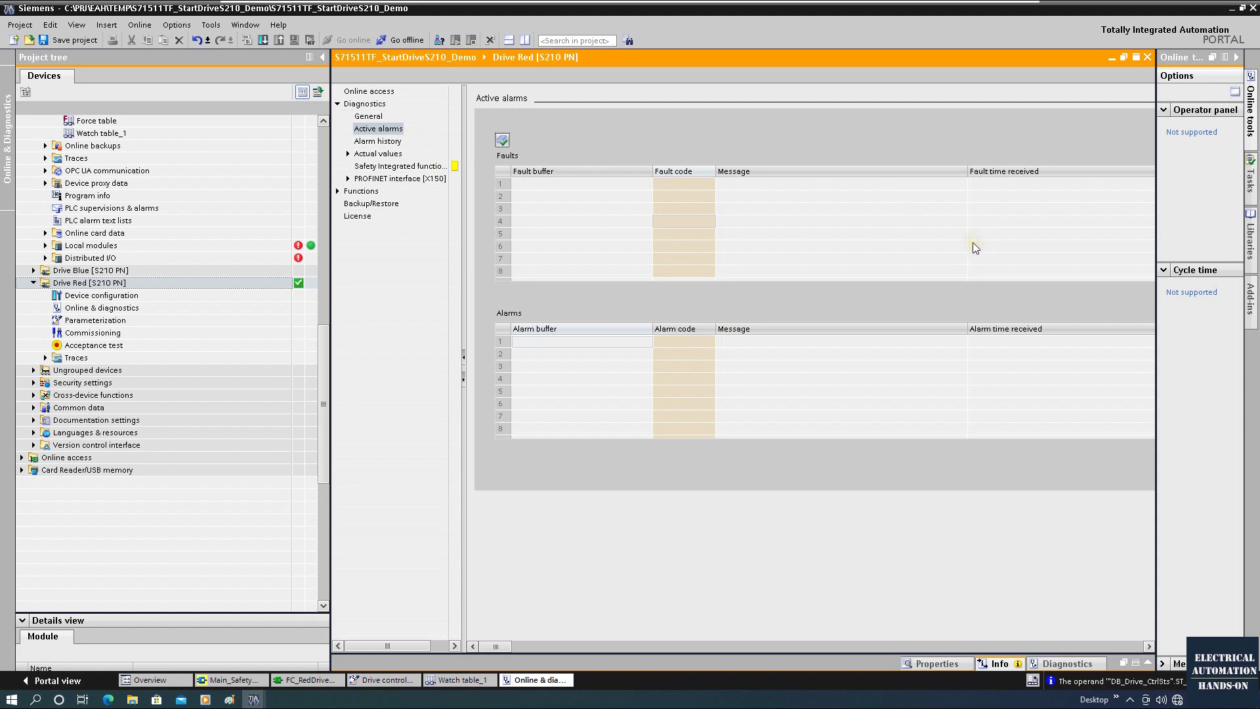
left_click(1111, 60)
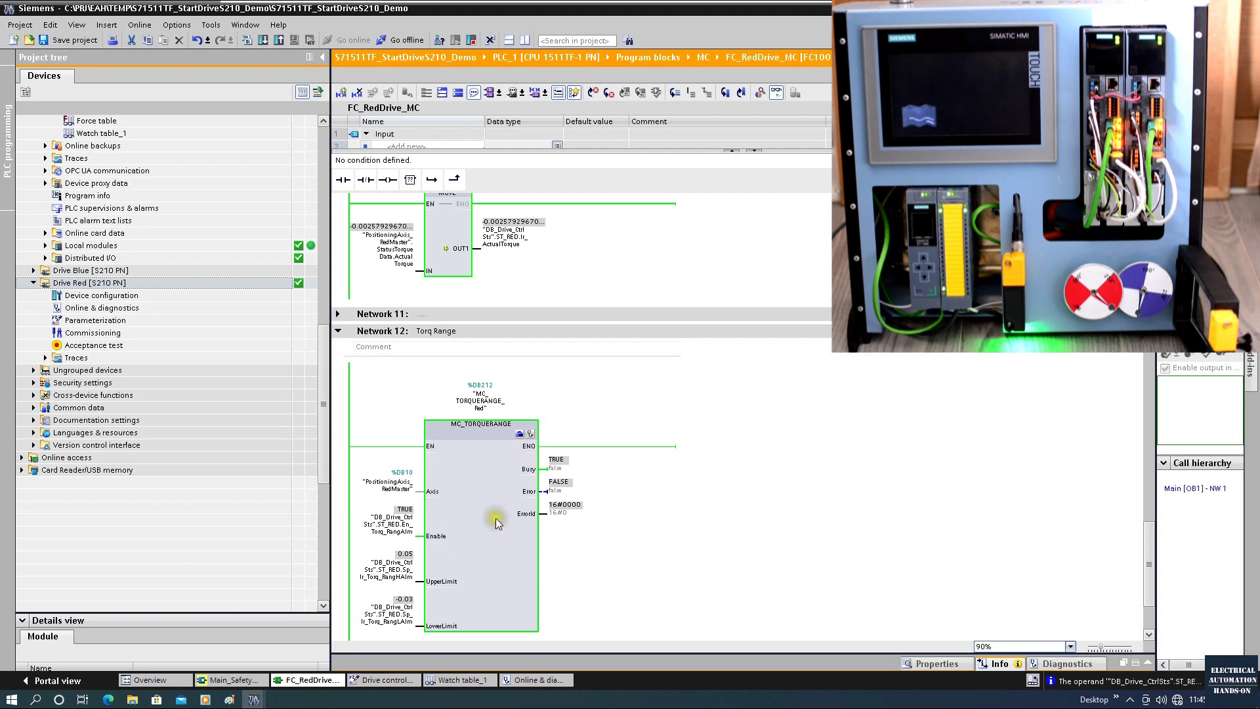
scroll(509, 506, "up", 20)
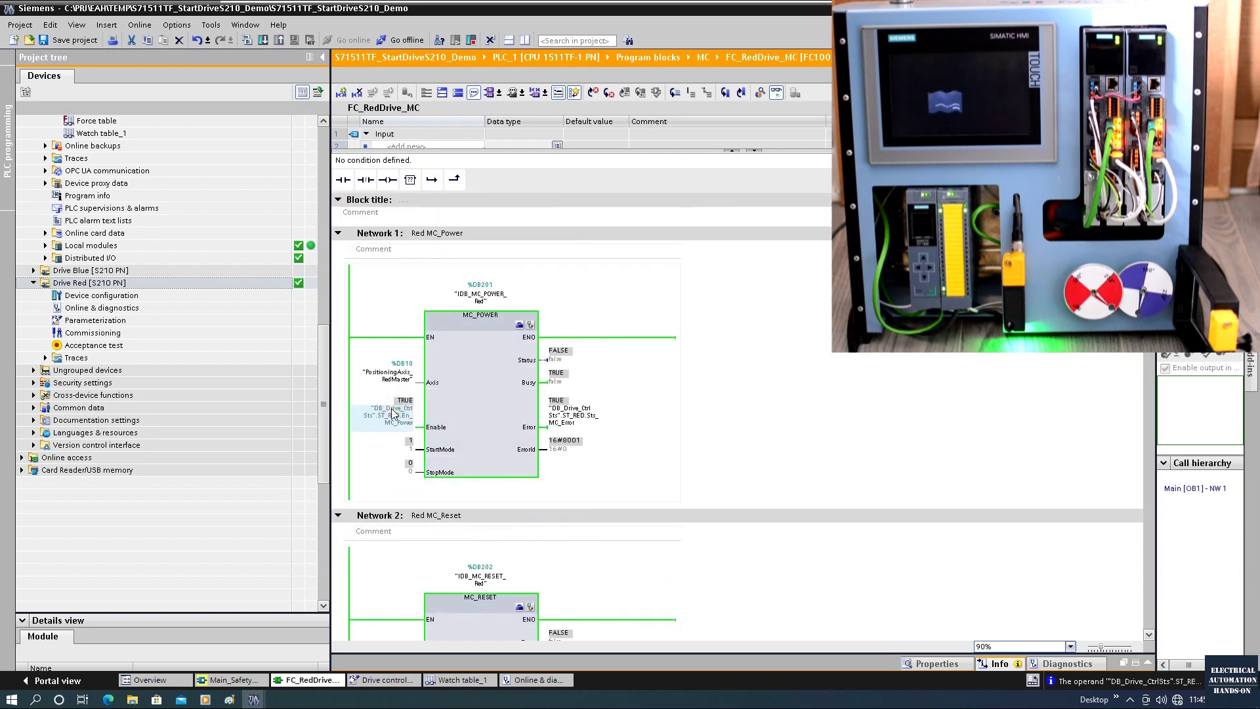
scroll(393, 413, "down", 6)
right_click(401, 461)
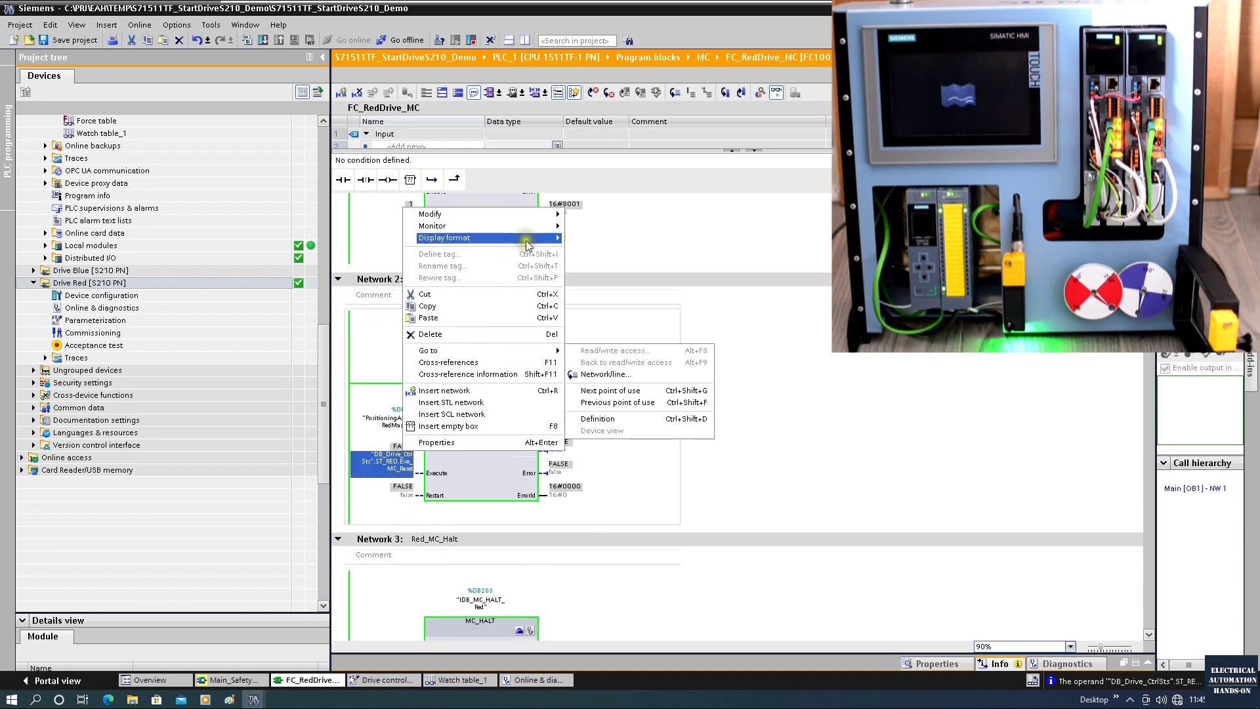
left_click(591, 231)
right_click(403, 464)
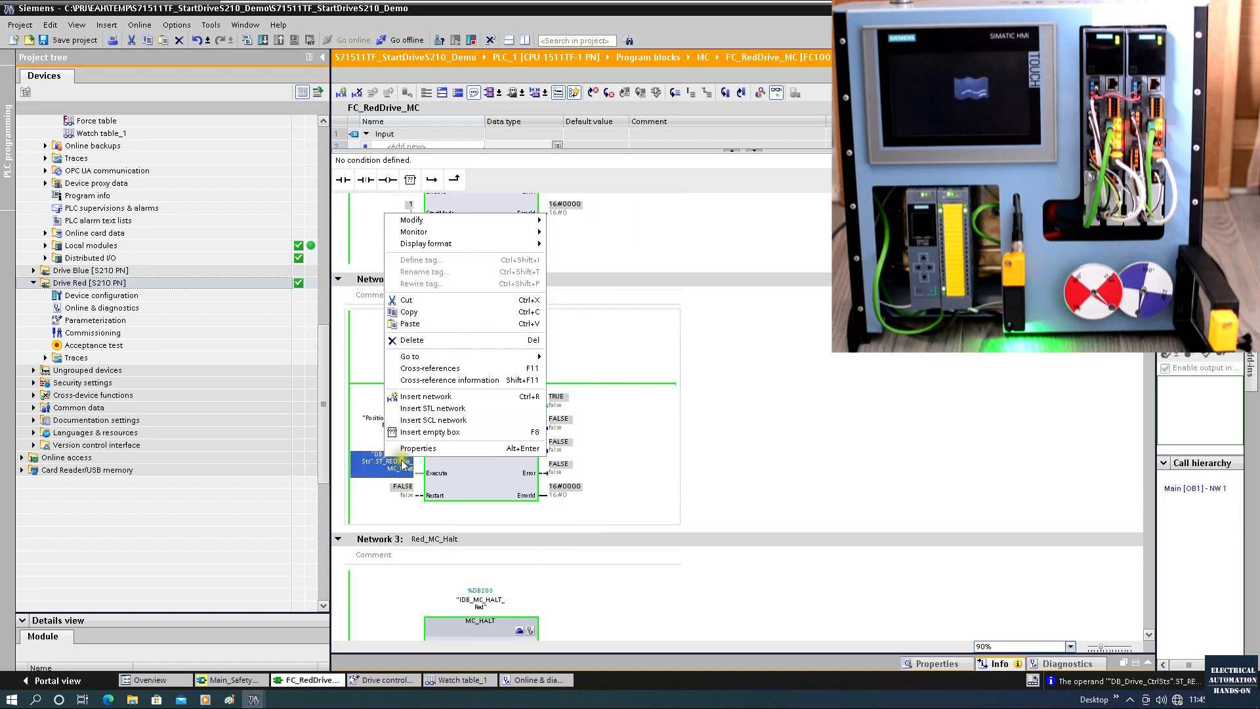
left_click(578, 232)
scroll(462, 261, "up", 5)
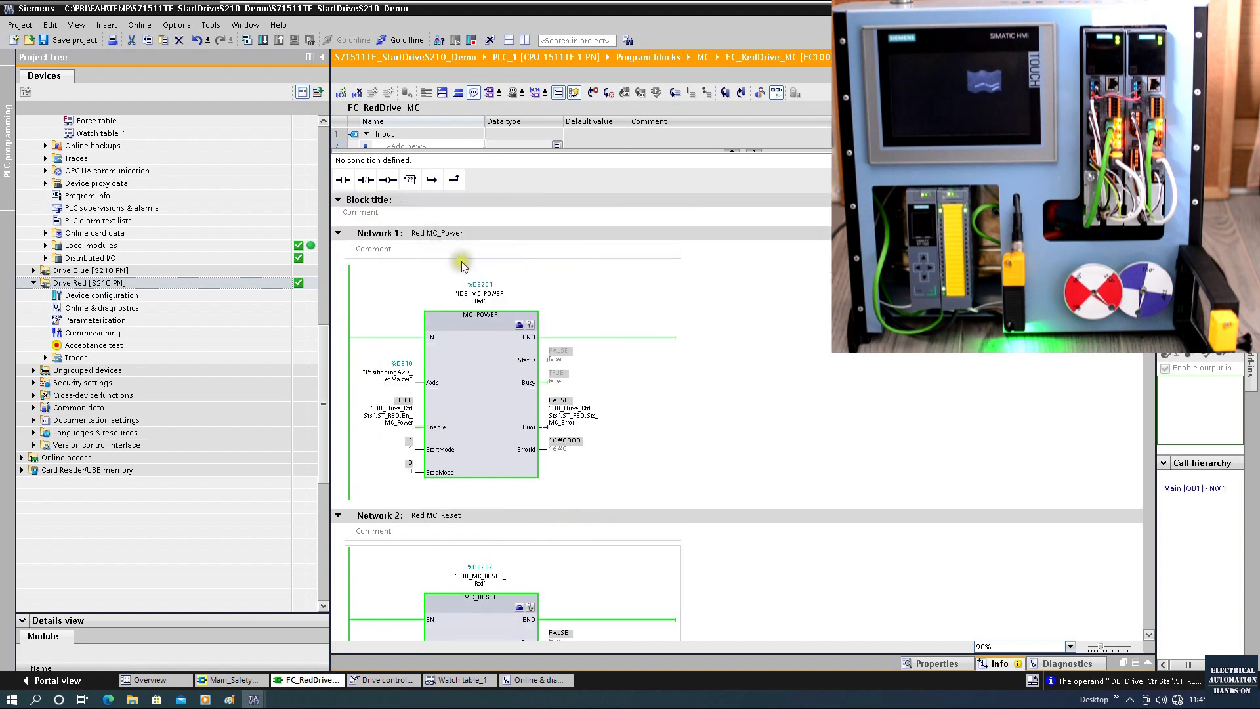
- Restart the red axis velocity move by modifying the MC_MoveVelocity Execute tag to 0 and back to 1
scroll(478, 372, "down", 10)
left_click(396, 352)
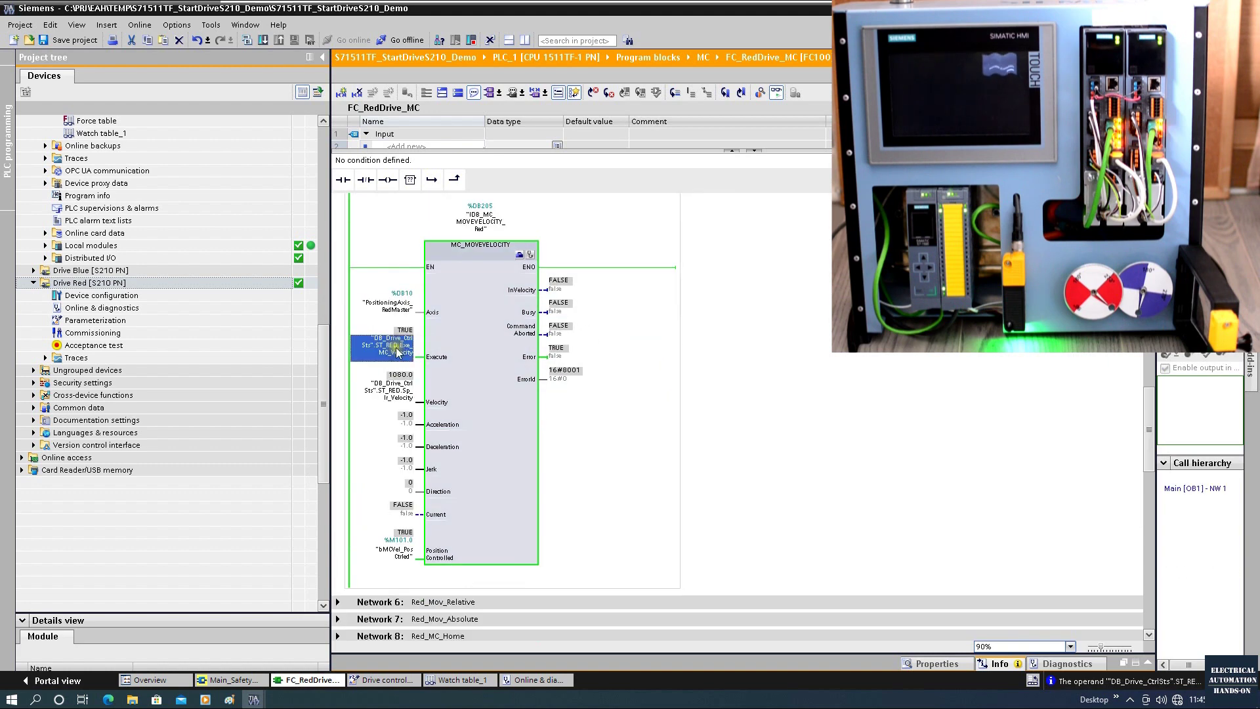
right_click(396, 352)
mouse_move(451, 353)
left_click(610, 366)
right_click(402, 350)
mouse_move(549, 360)
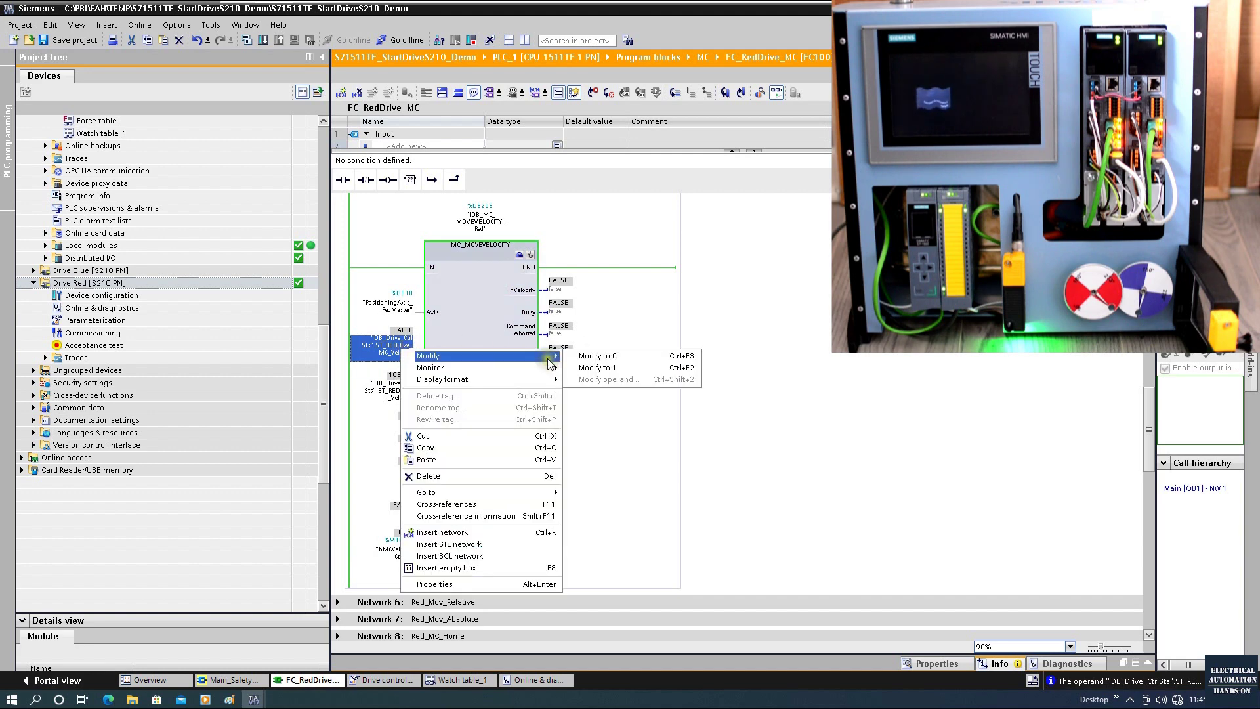
left_click(594, 368)
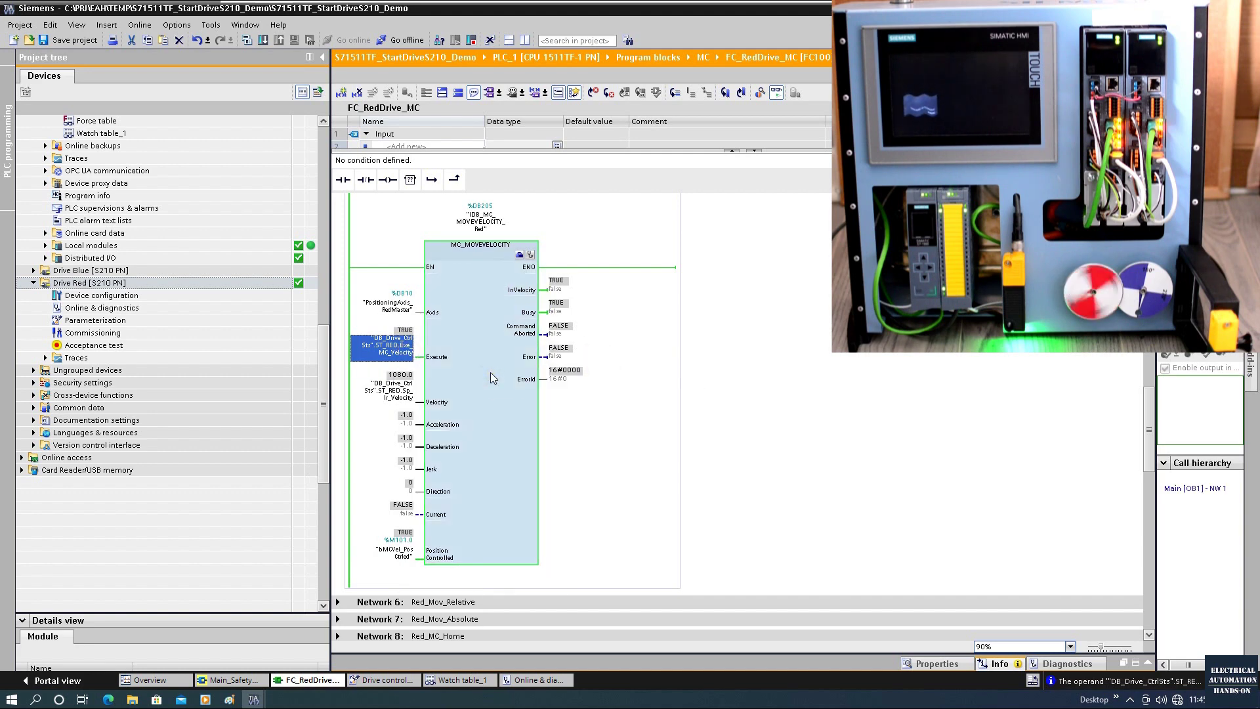
- Monitor the red axis actual torque in Network 10 against the MC_TorqueRange limits in Network 12 while the axis runs
scroll(491, 373, "down", 15)
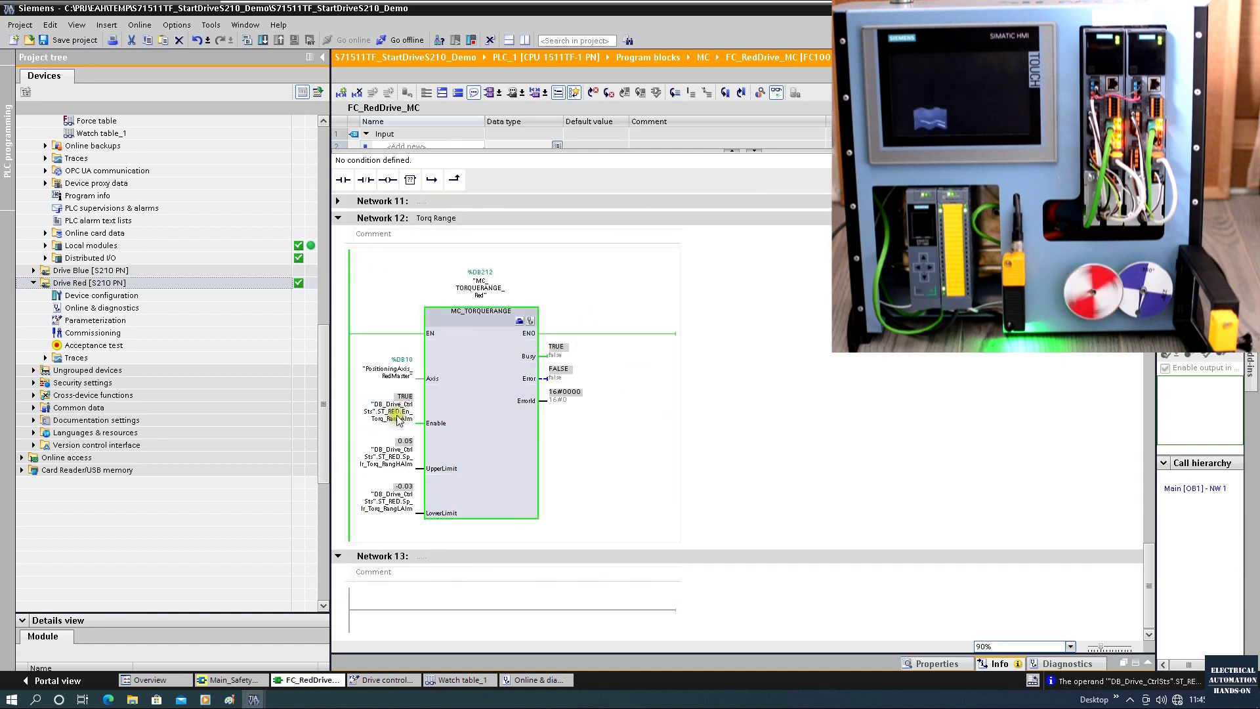
scroll(447, 412, "up", 2)
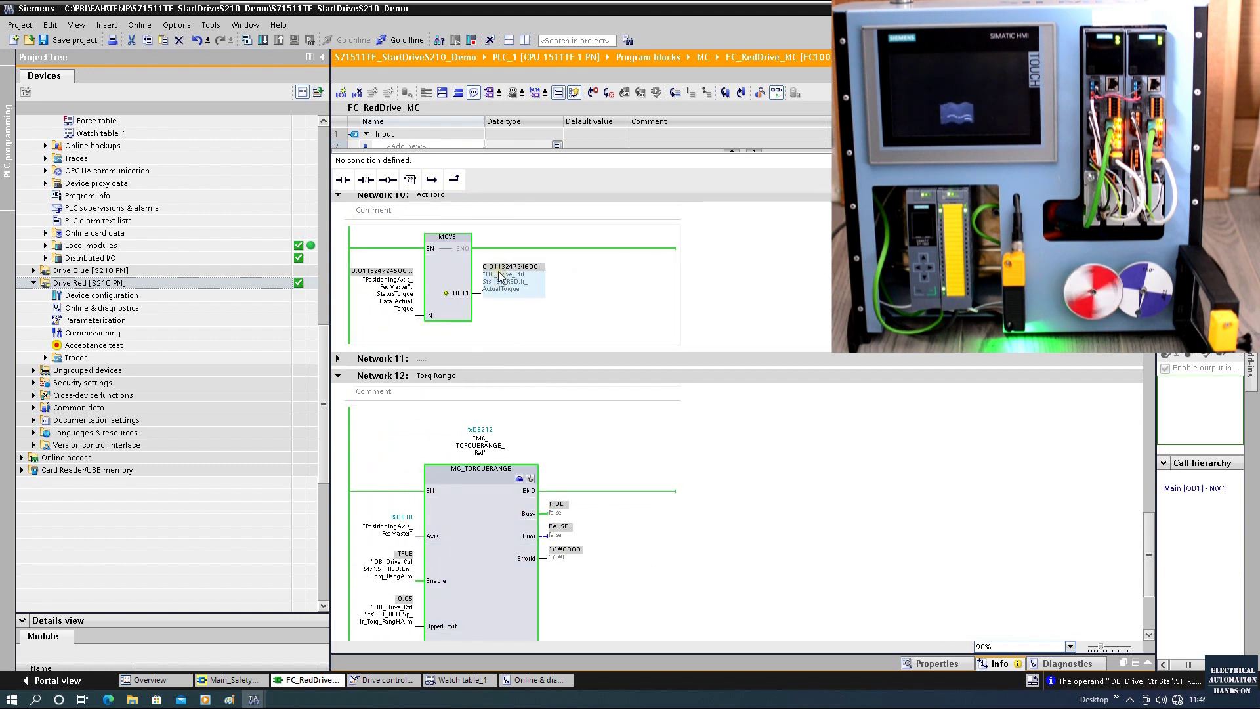
scroll(499, 279, "down", 1)
scroll(499, 279, "up", 1)
left_click(1149, 635)
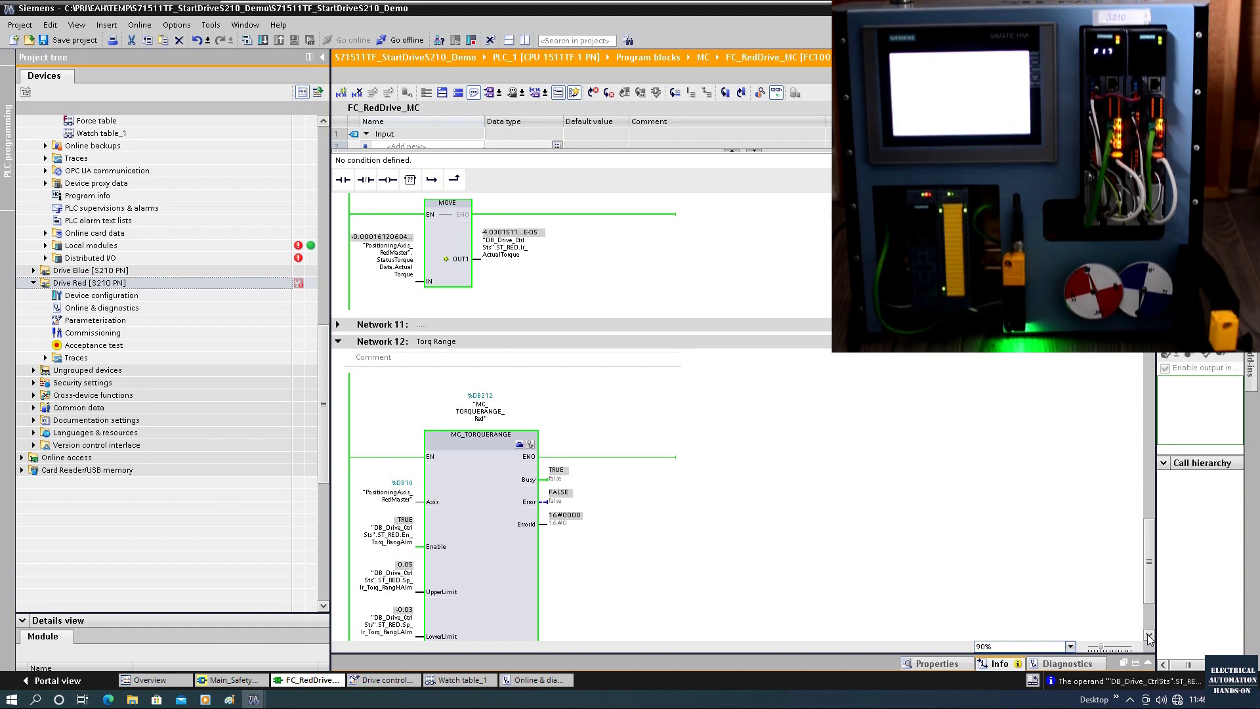
- Modify the "bMCVel_PosCtrled" operand at the Position Controlled input of the MC_MOVEVELOCITY block to 0
scroll(506, 618, "up", 8)
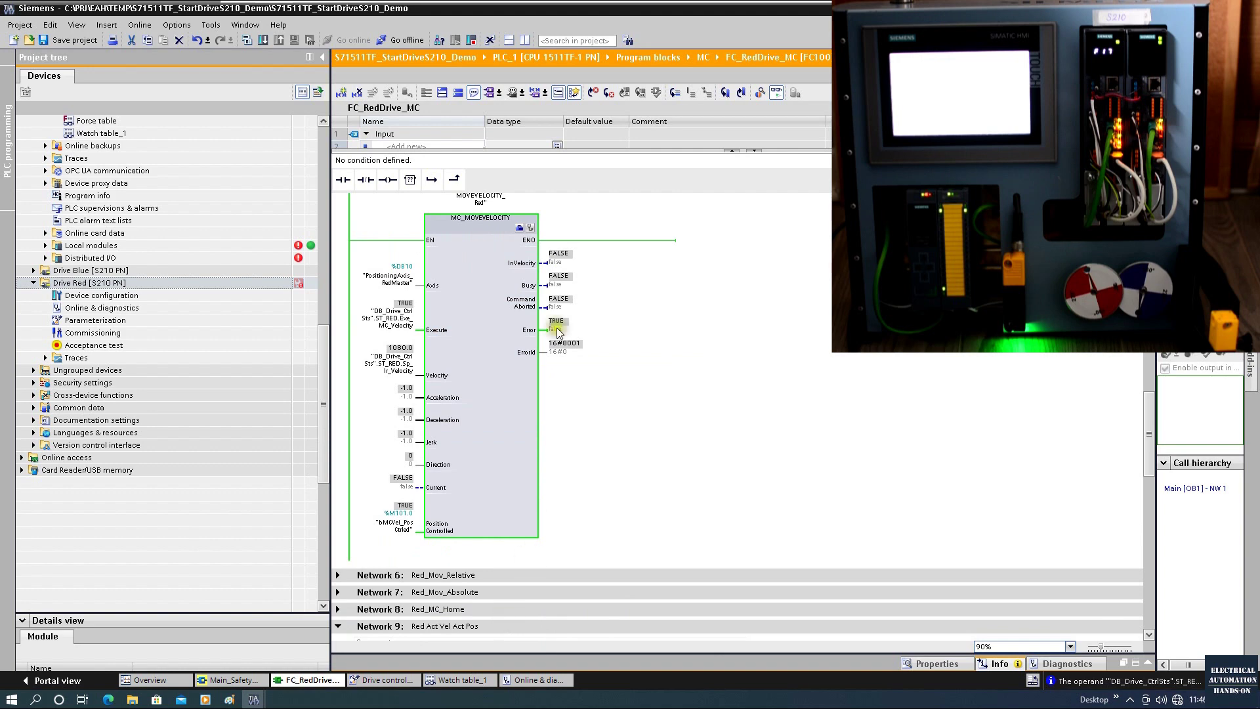
left_click(407, 533)
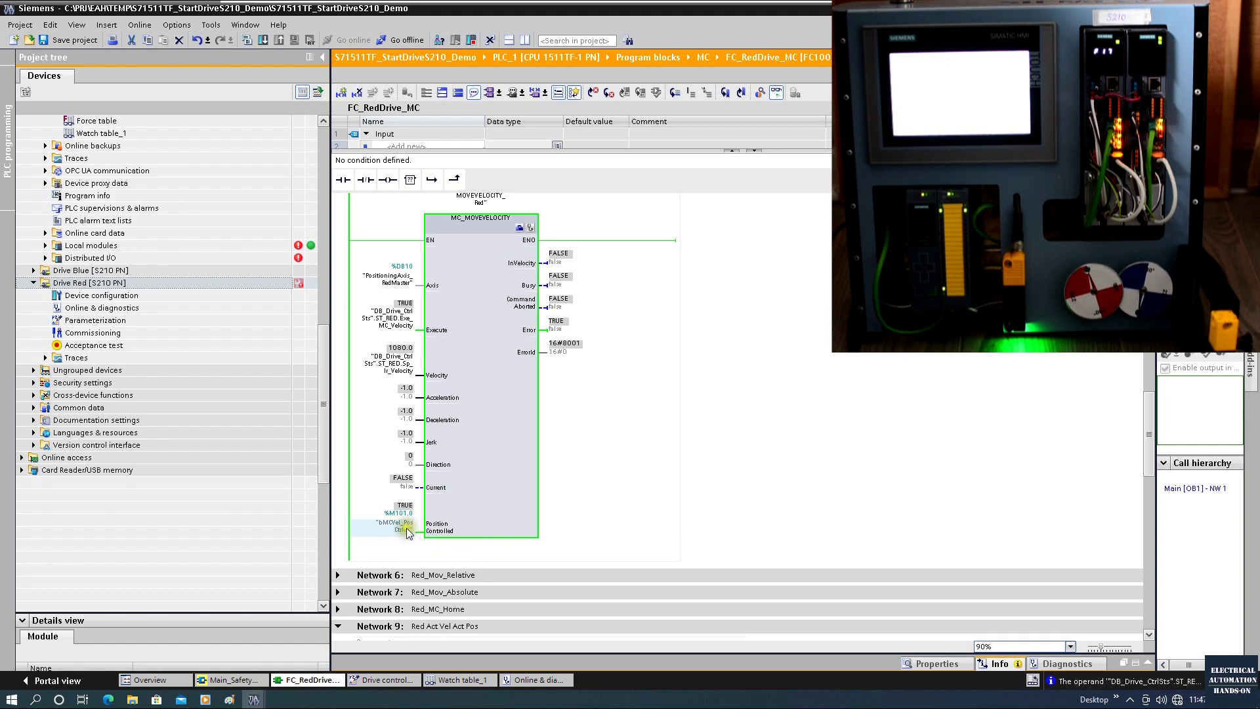
right_click(408, 533)
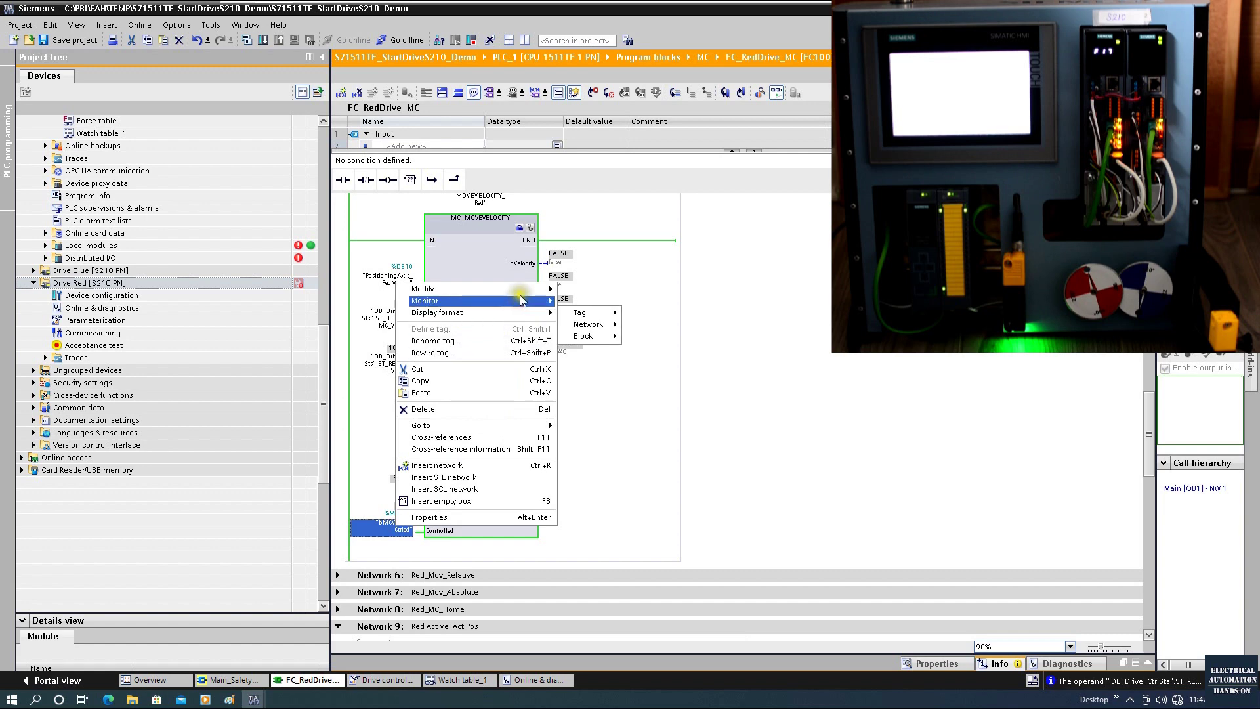
mouse_move(521, 293)
left_click(592, 289)
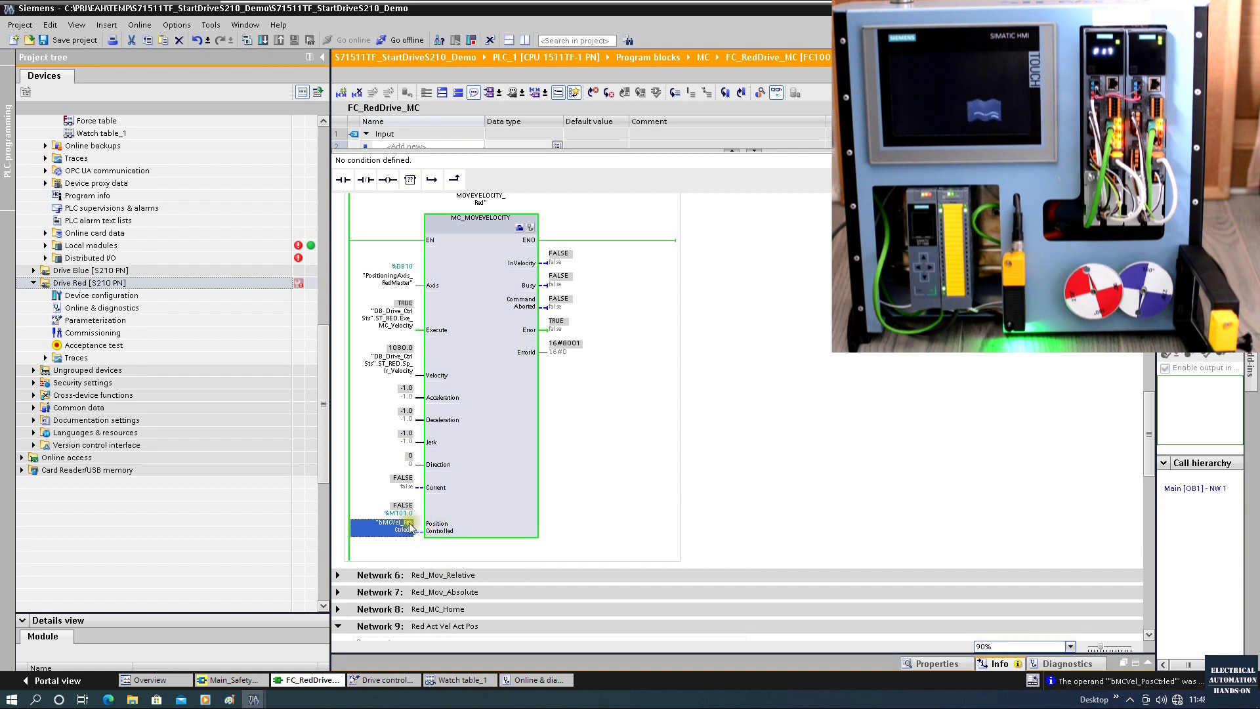
left_click(512, 400)
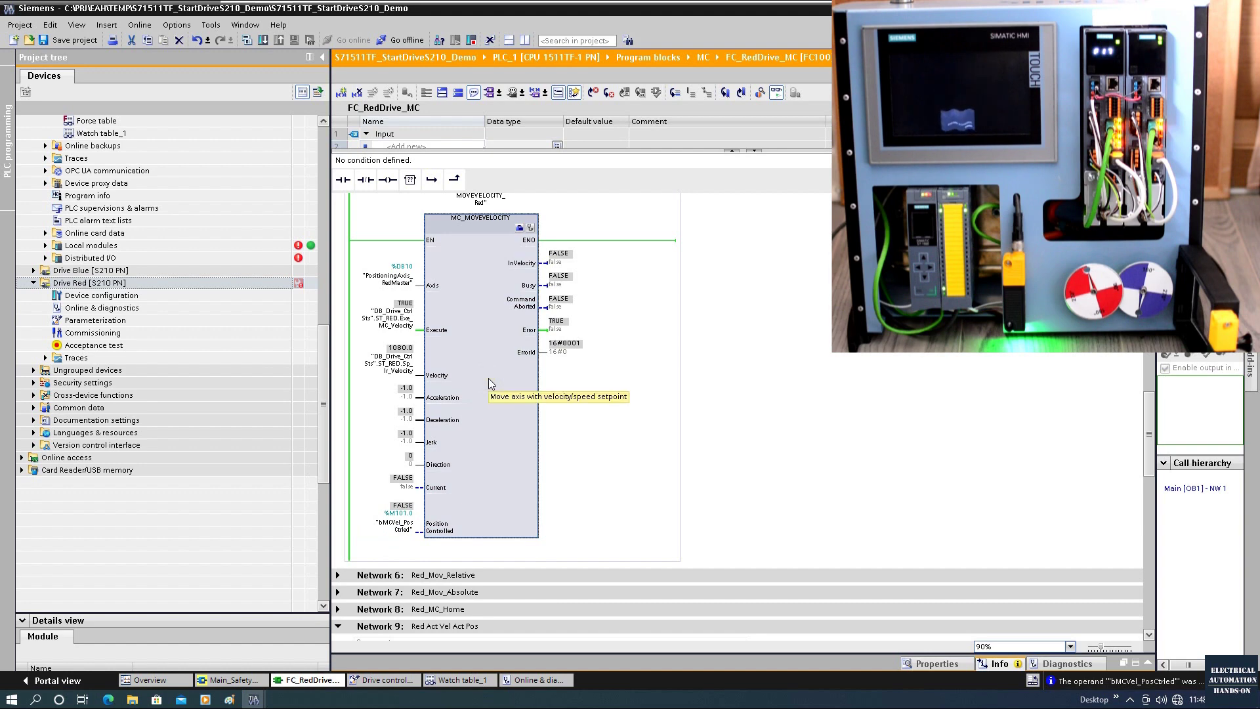
- Reset the red axis by modifying the Execute operand of MC_RESET in Network 2 to 1 and back to 0
scroll(489, 384, "up", 15)
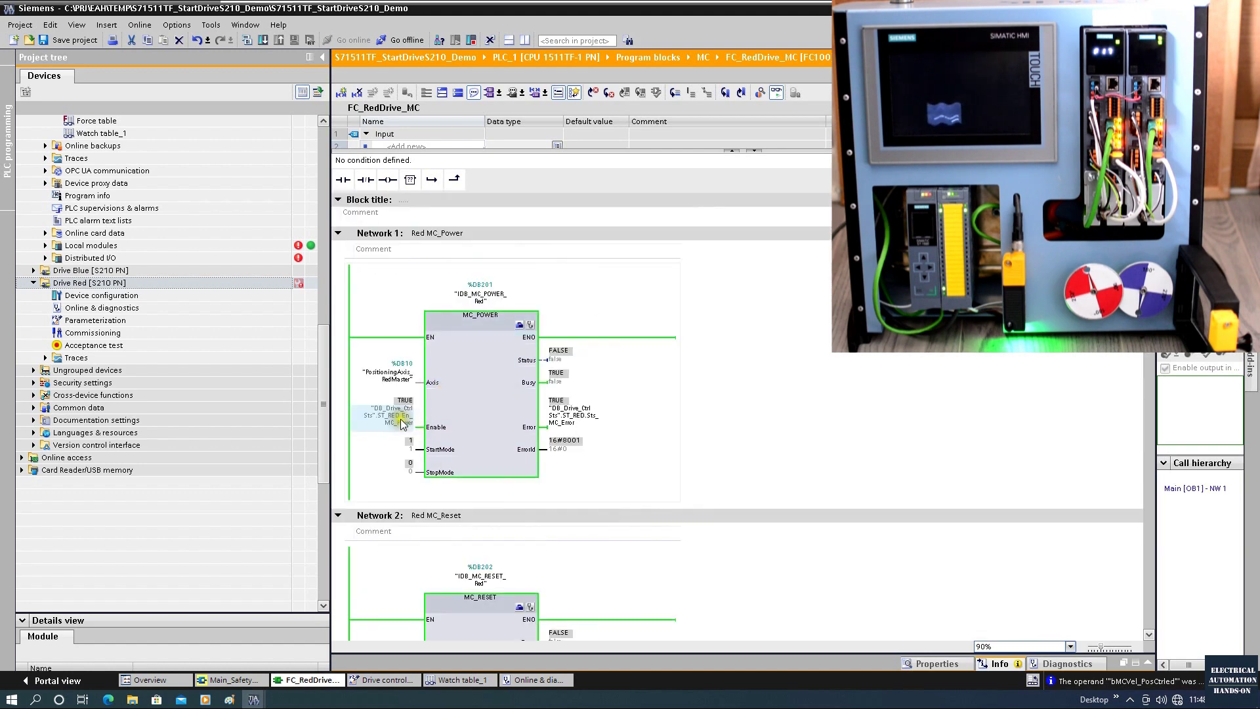
scroll(402, 423, "down", 3)
right_click(399, 458)
mouse_move(547, 227)
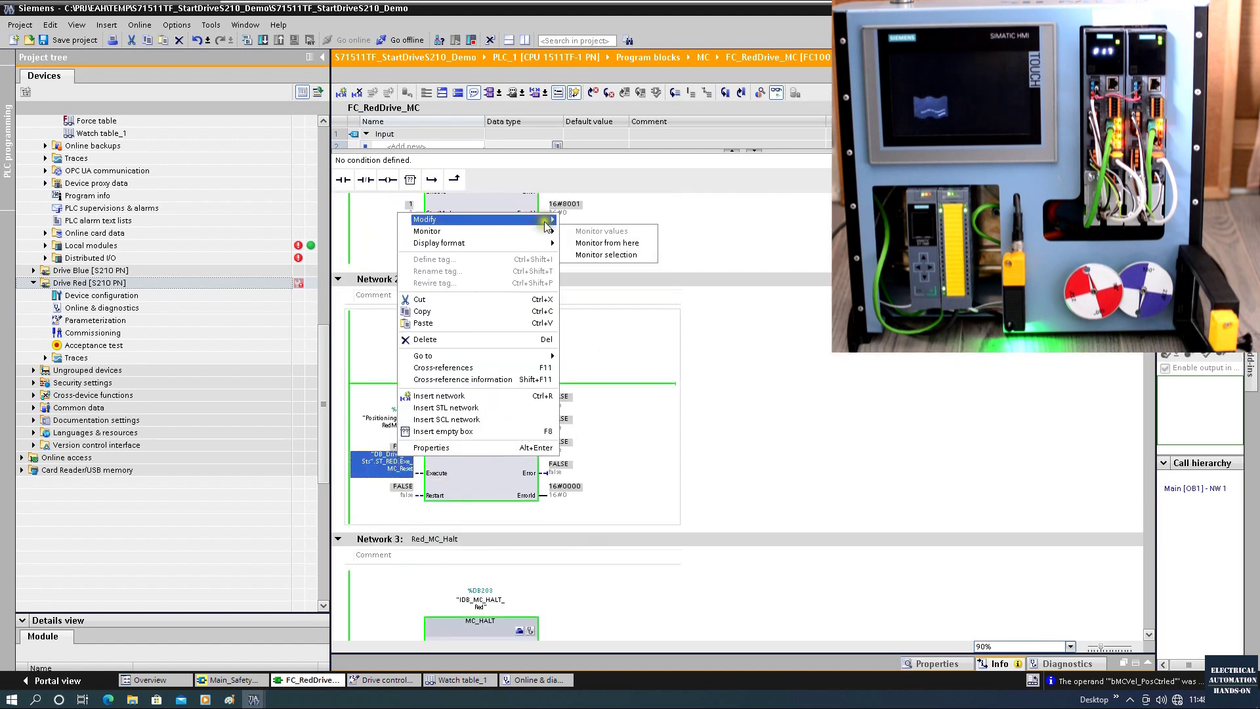
right_click(385, 443)
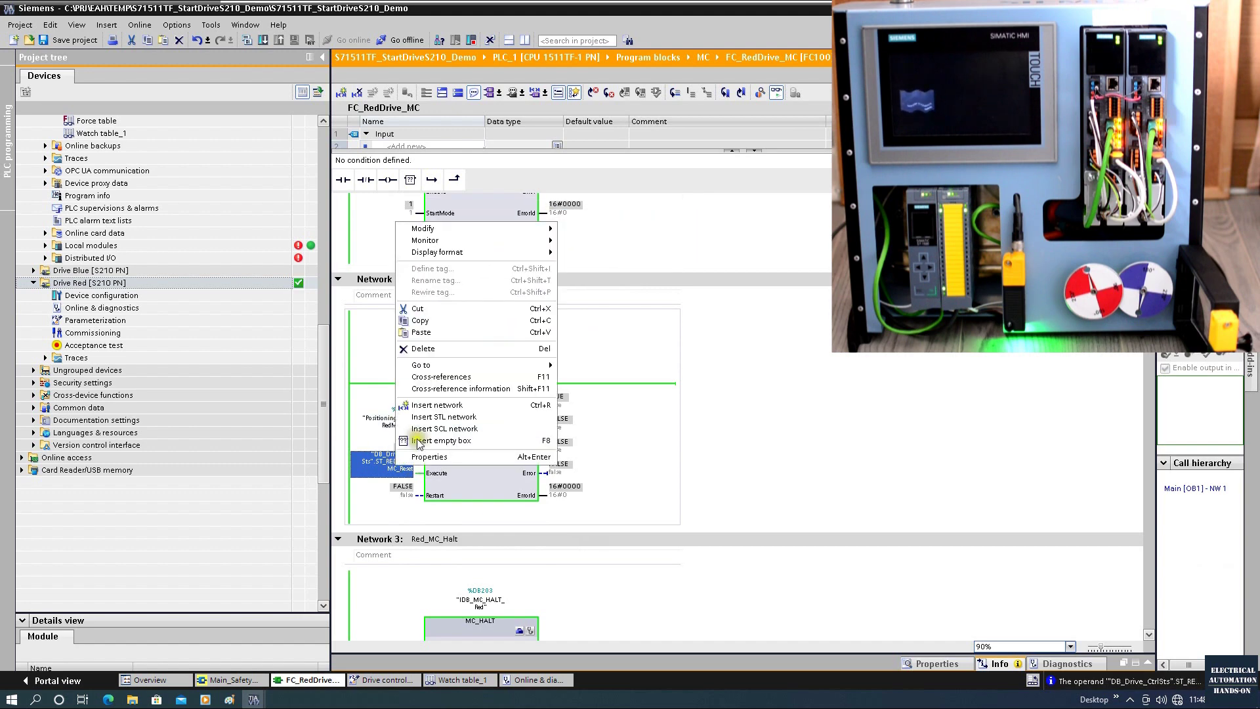
mouse_move(512, 226)
left_click(609, 262)
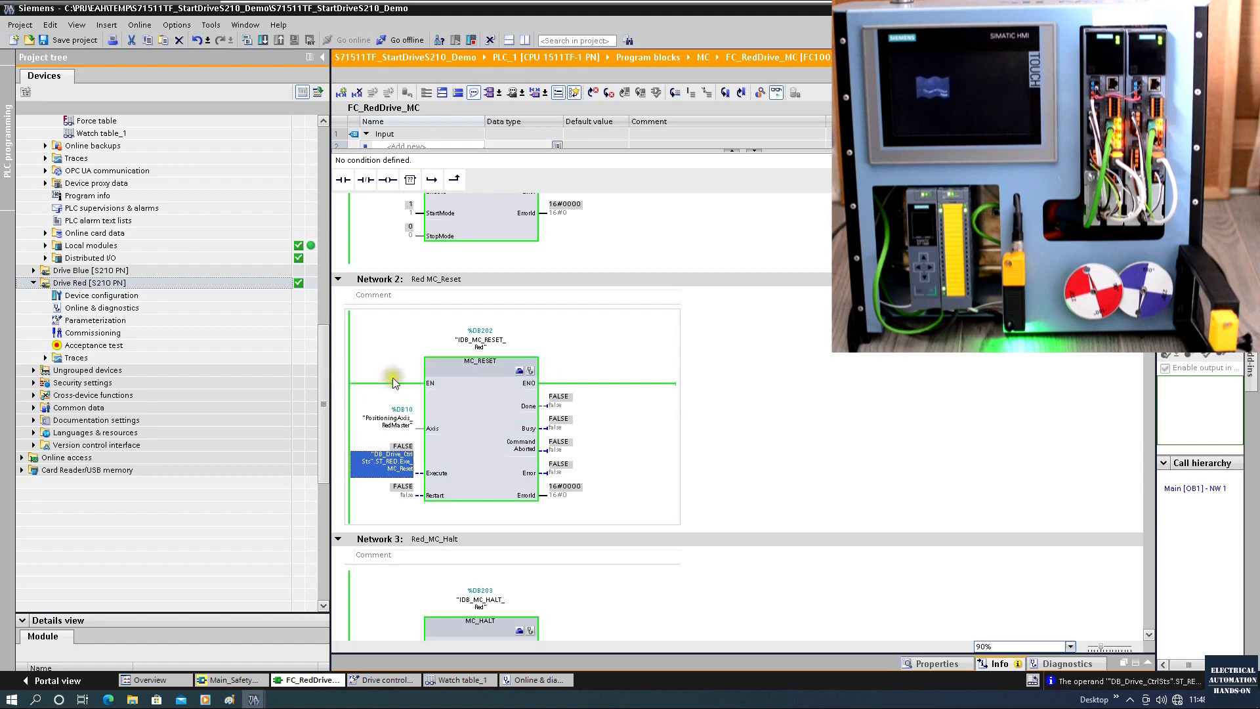
- Retrigger MC_MOVEVELOCITY in Network 5 by modifying its Execute operand to 0 and back to 1
scroll(474, 448, "down", 10)
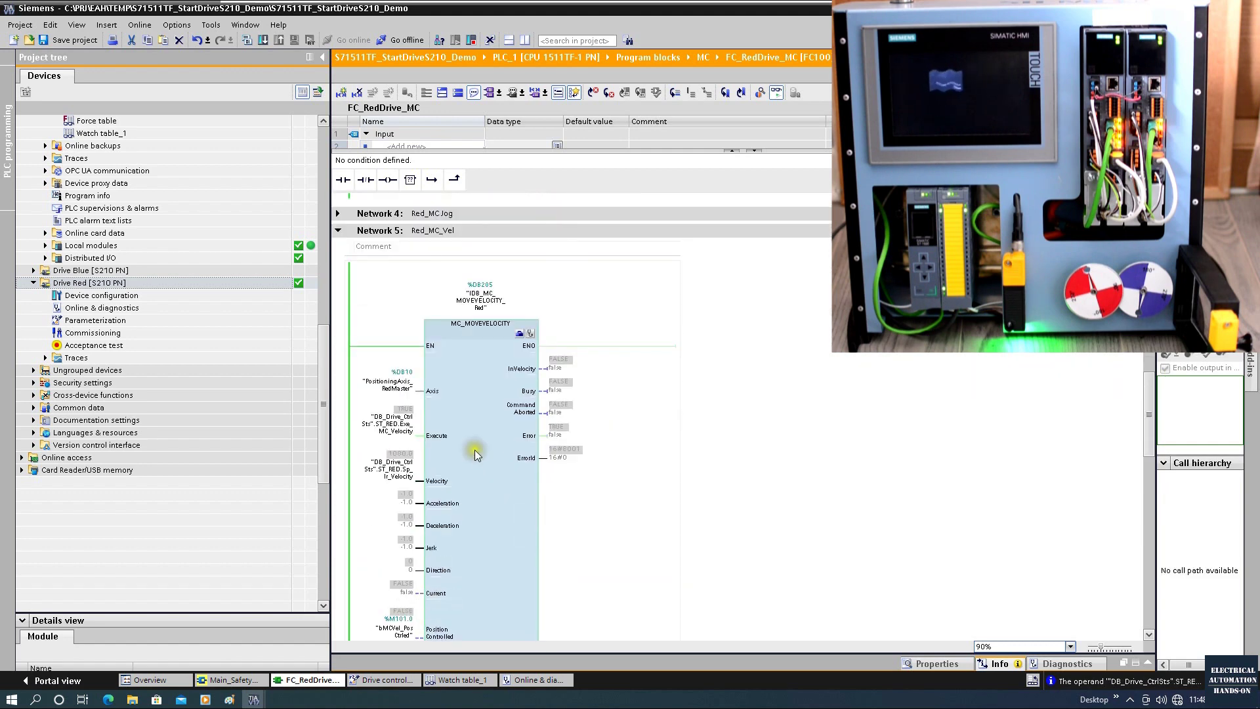
scroll(474, 451, "down", 2)
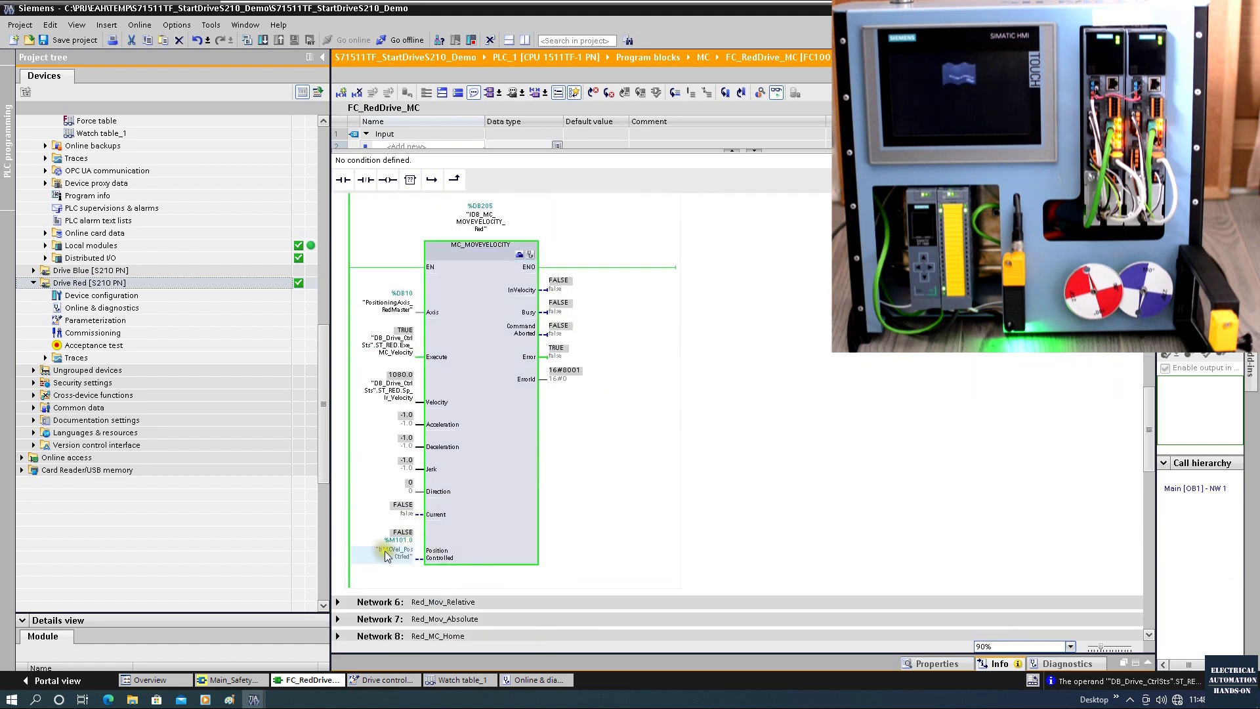
right_click(407, 341)
left_click(506, 353)
right_click(399, 346)
left_click(582, 364)
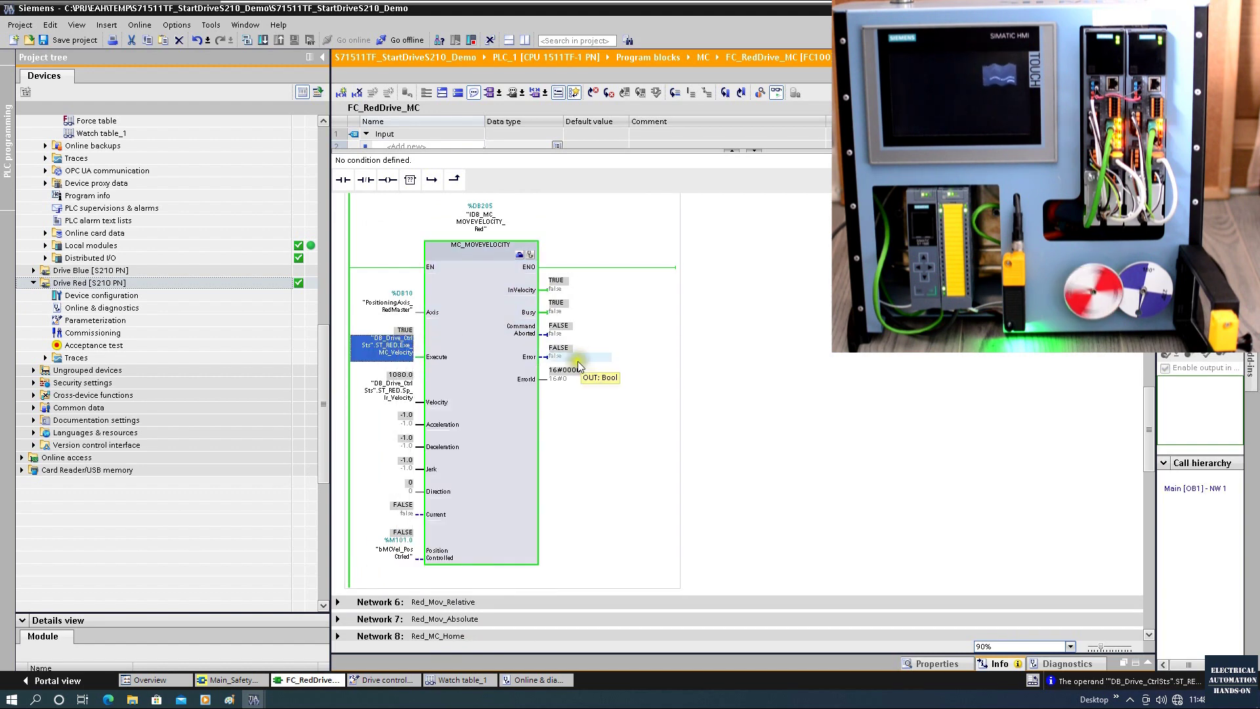
- Examine the actual torque of the red axis against the upper and lower limits of the MC_TORQUERANGE block in Network 12
scroll(481, 457, "down", 10)
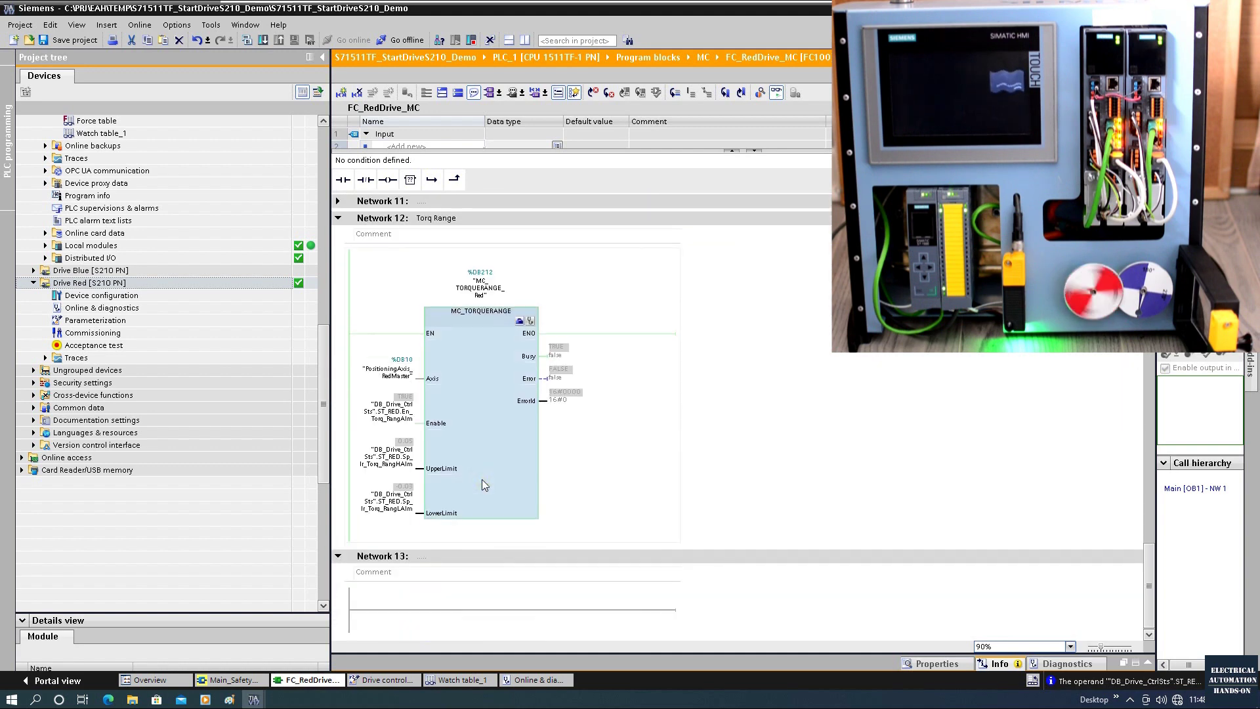
scroll(482, 485, "up", 1)
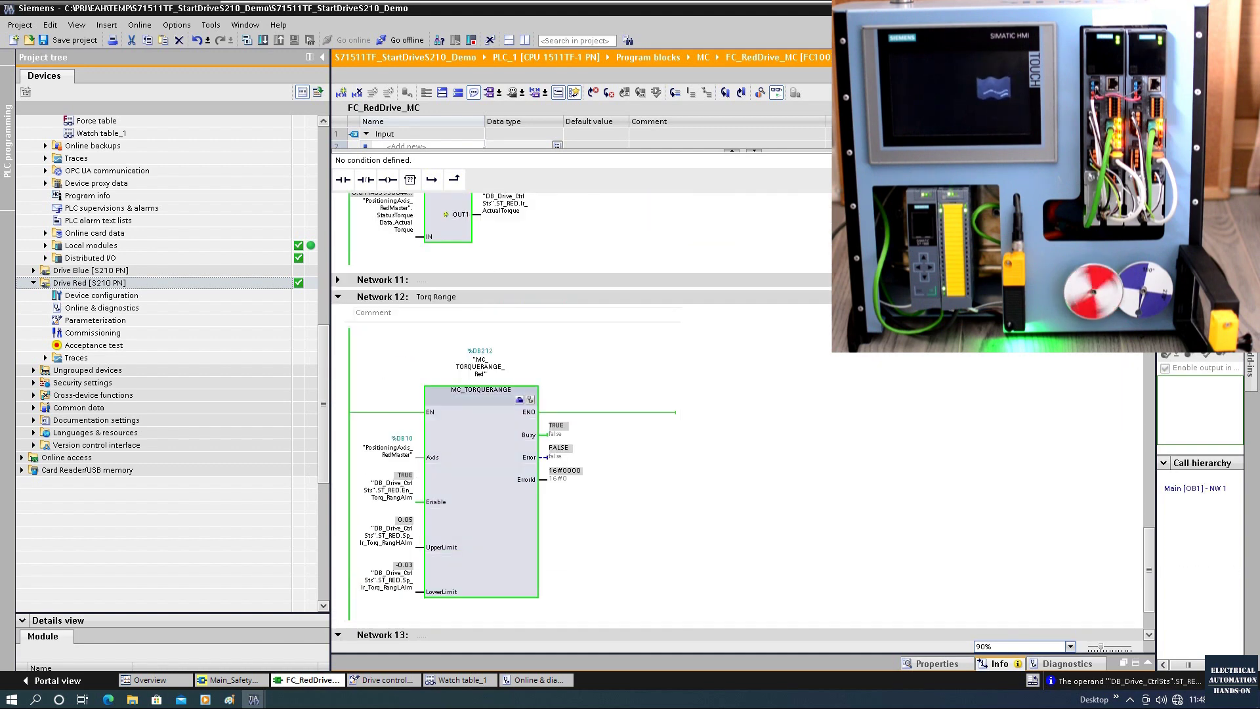
scroll(582, 394, "up", 1)
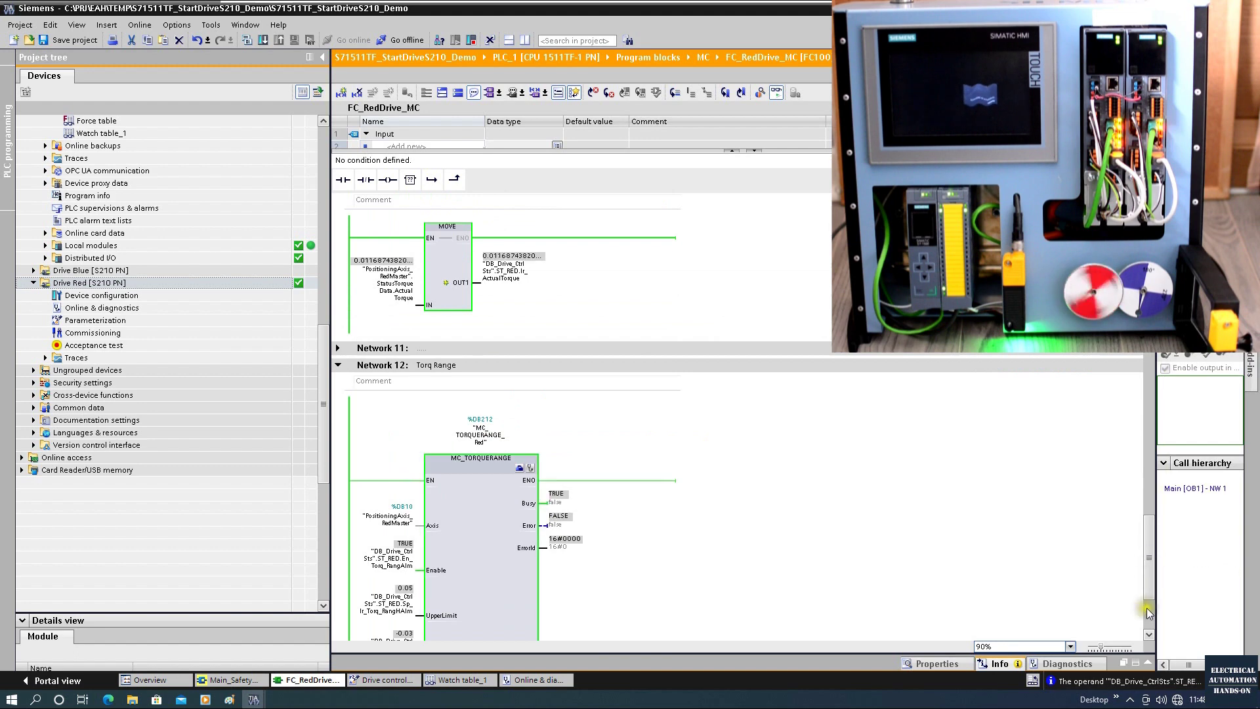
left_click(1148, 636)
left_click(1149, 636)
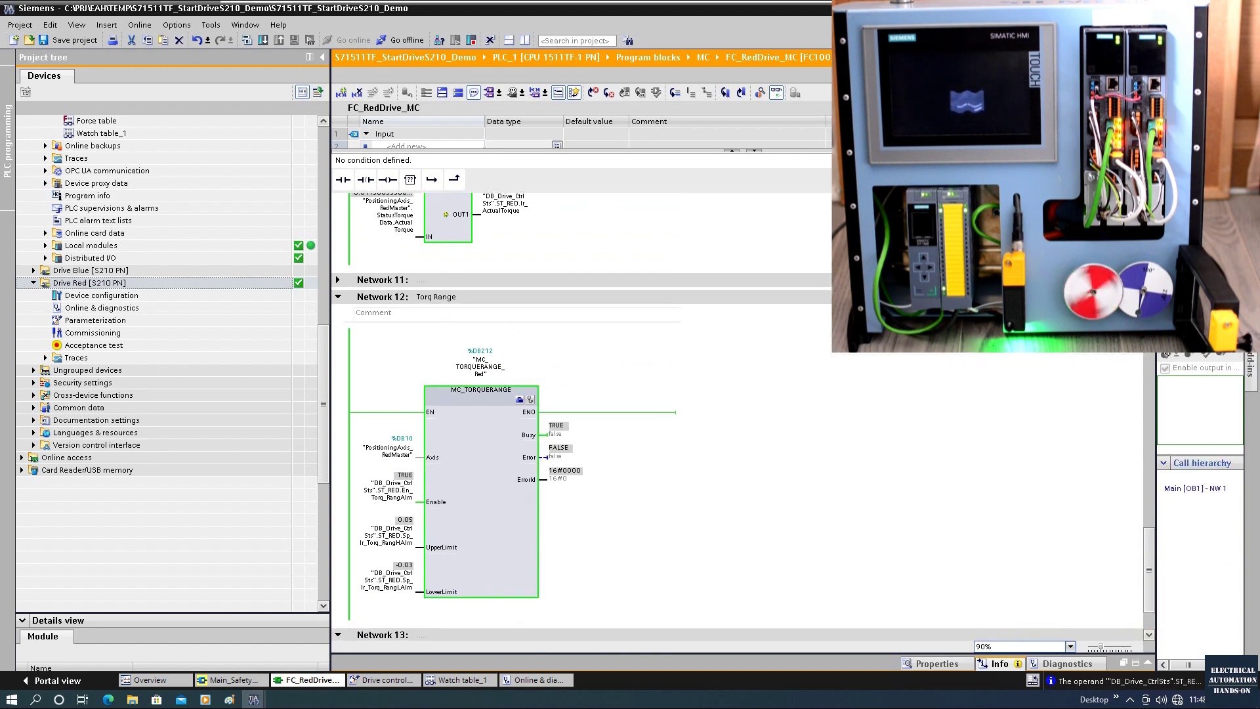
scroll(609, 263, "up", 1)
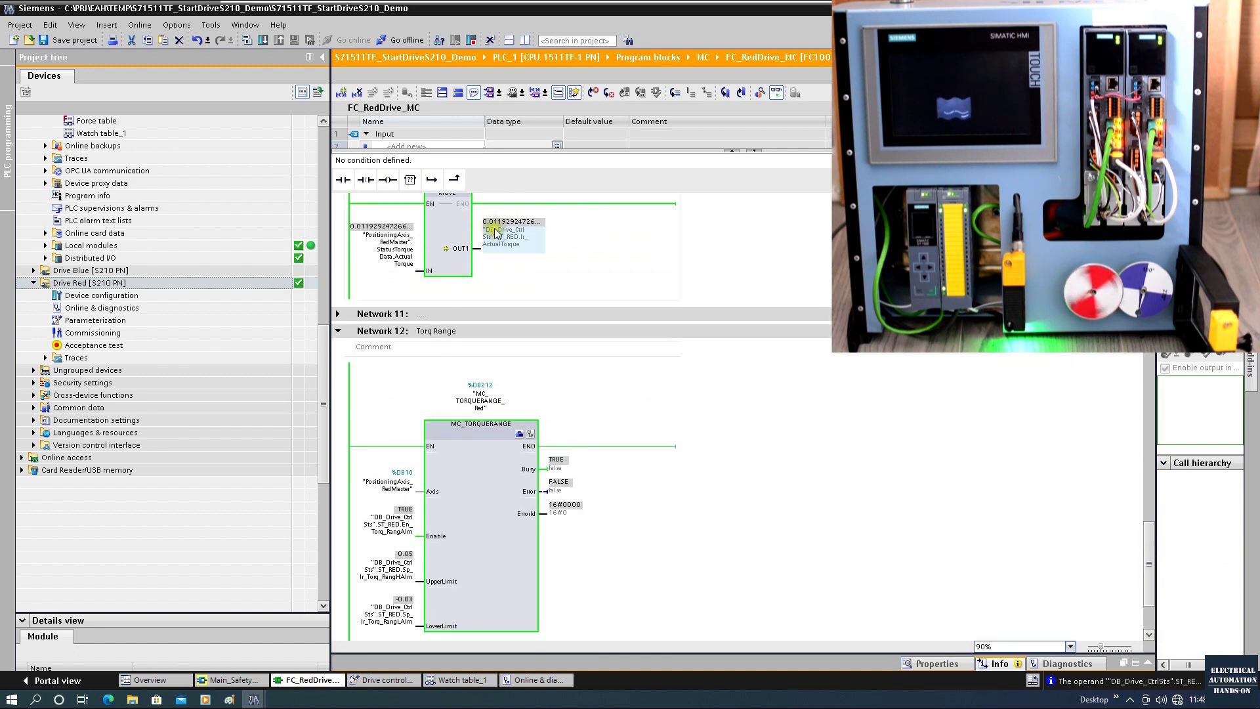
left_click(502, 245)
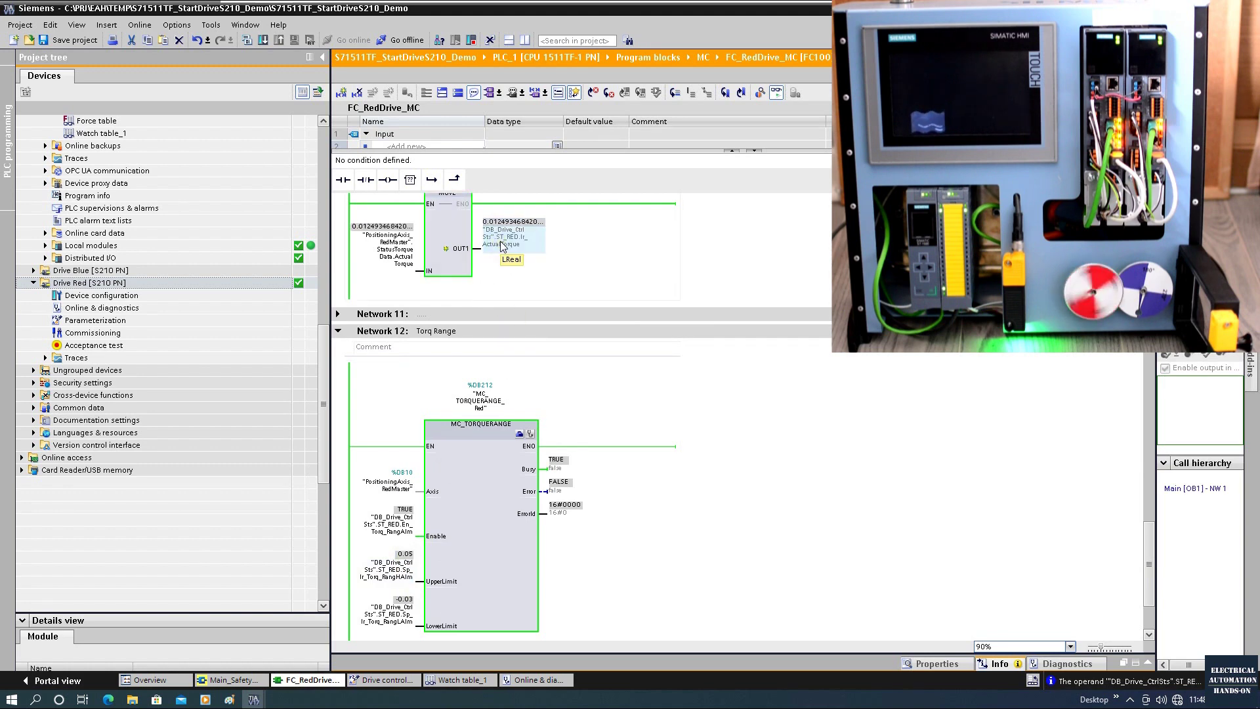
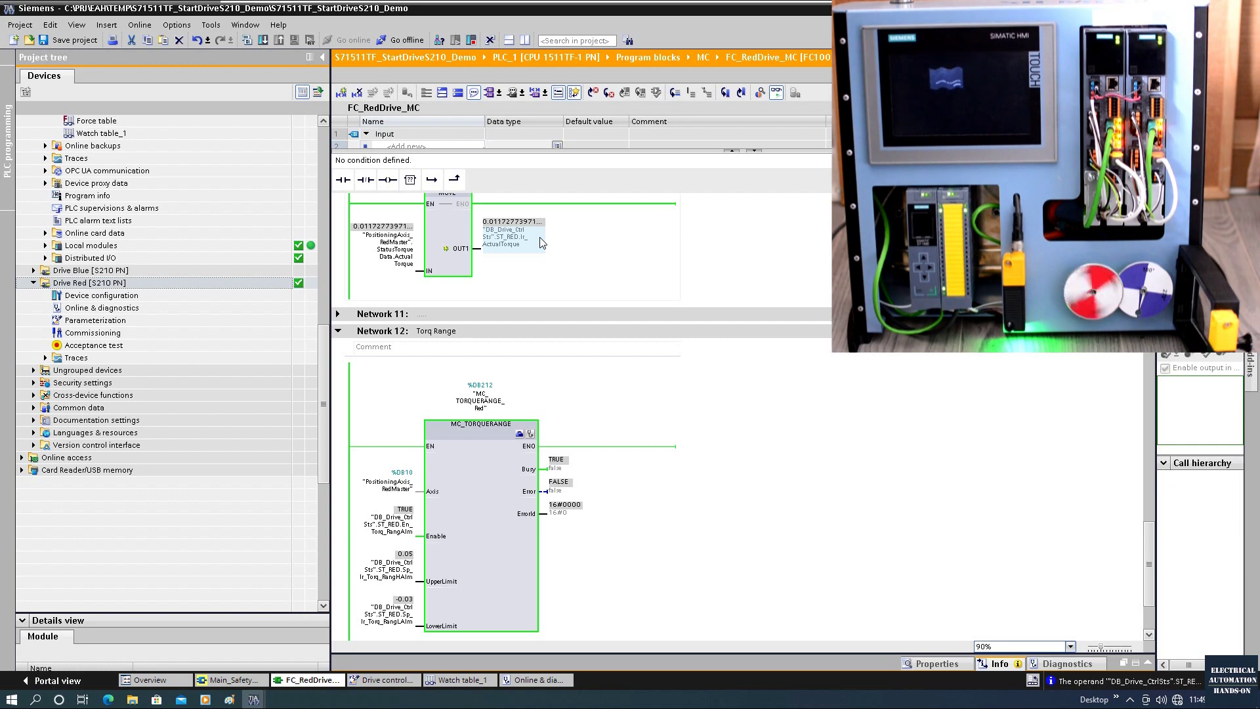
left_click(515, 529)
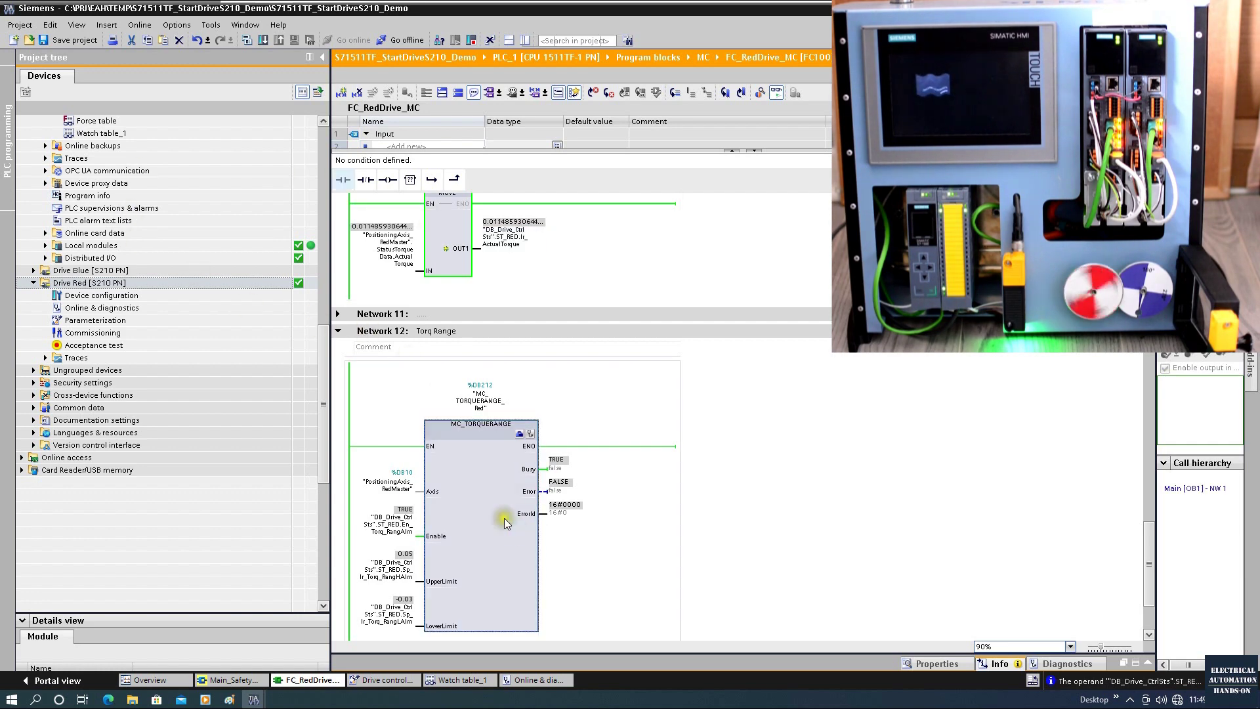
- Halt the red axis by modifying the Execute operand of MC_HALT in Network 3 to 1 and back to 0
scroll(489, 503, "up", 20)
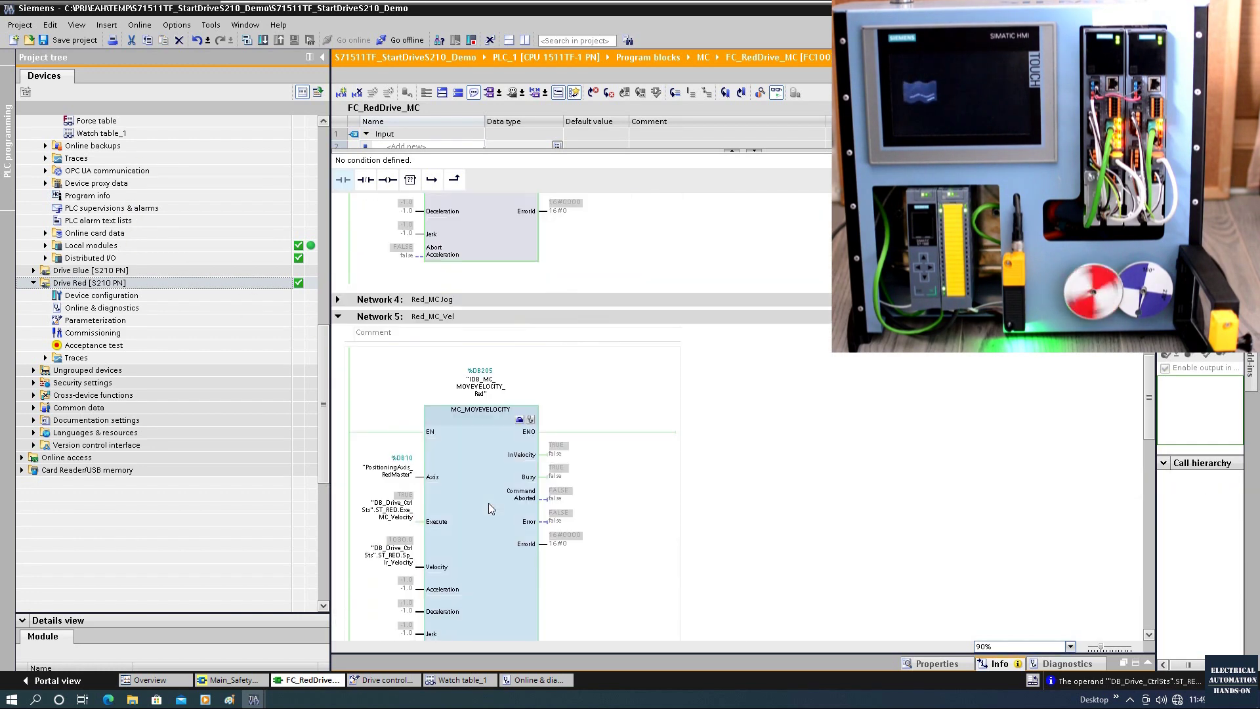
right_click(402, 408)
mouse_move(525, 411)
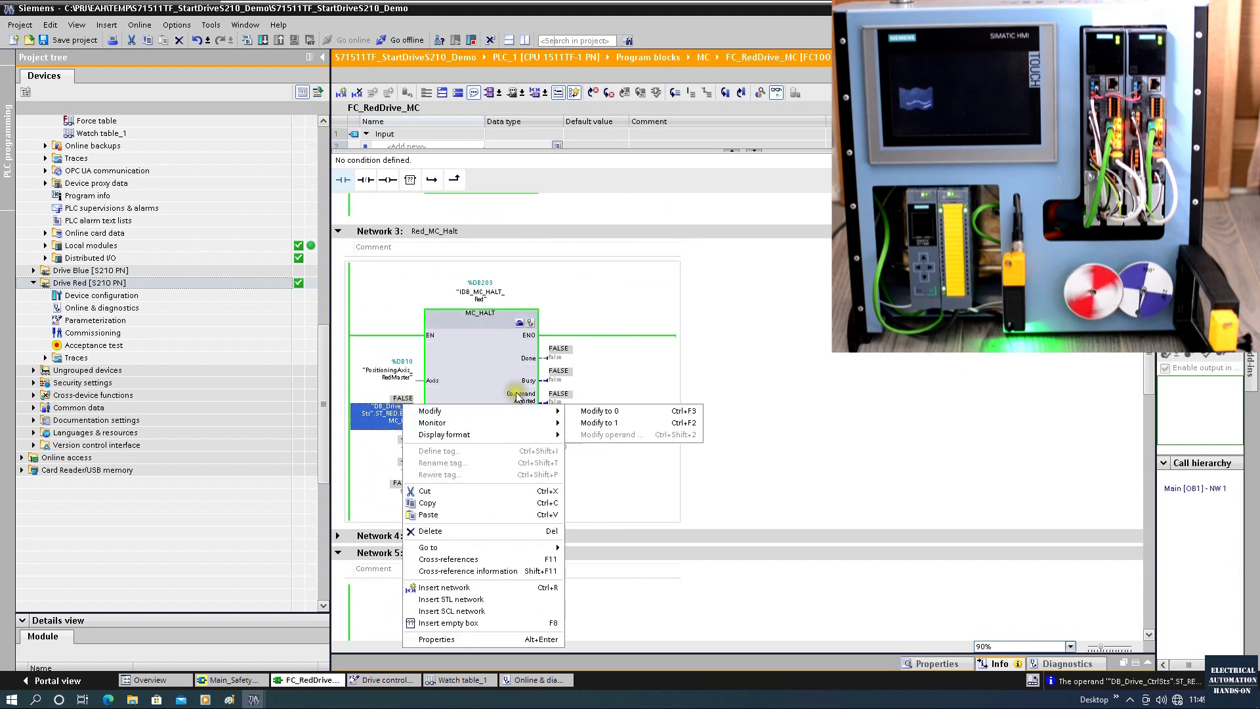
left_click(597, 423)
right_click(400, 421)
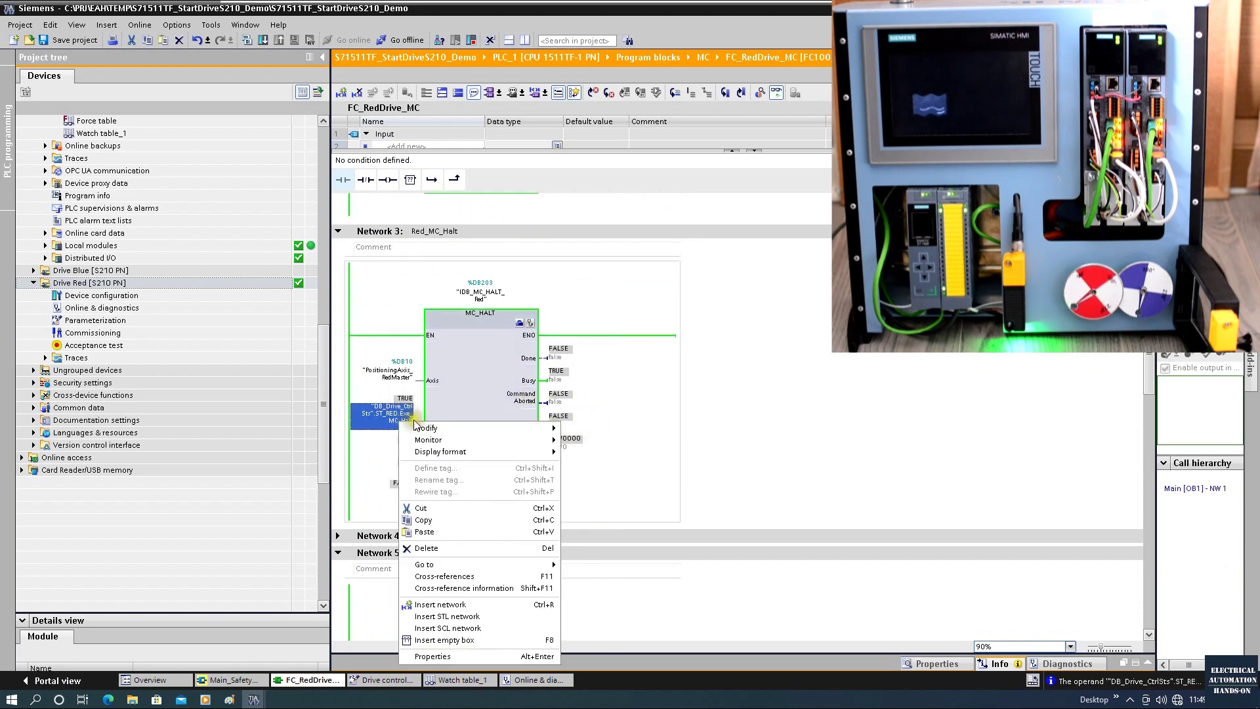
left_click(590, 430)
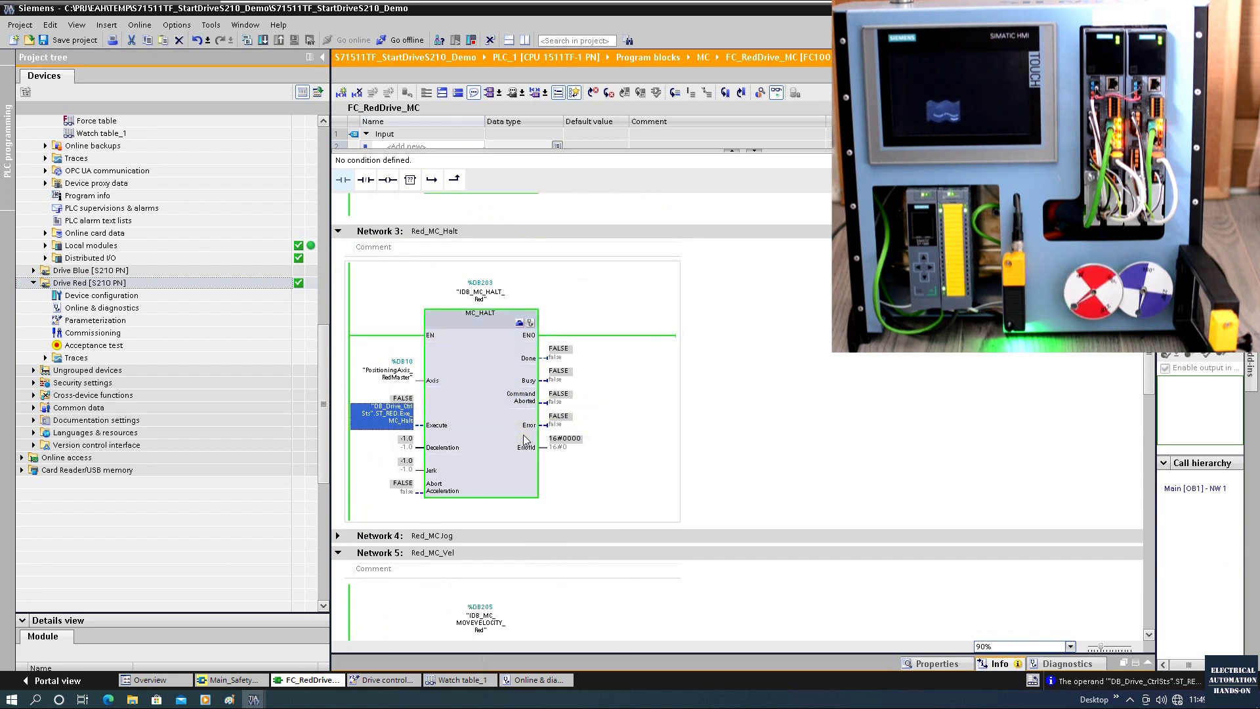
- Modify the Velocity operand of the MC_MOVEVELOCITY block in Network 5 to -1080.0
scroll(524, 440, "down", 5)
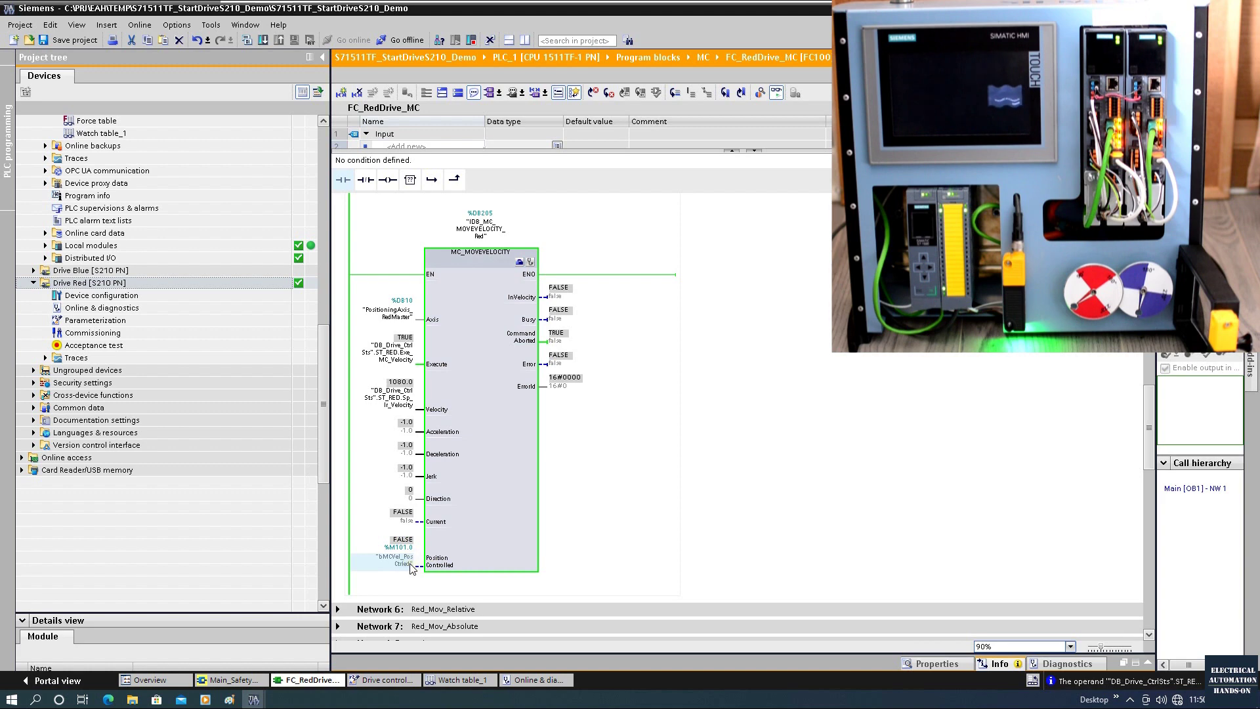
right_click(392, 392)
mouse_move(420, 395)
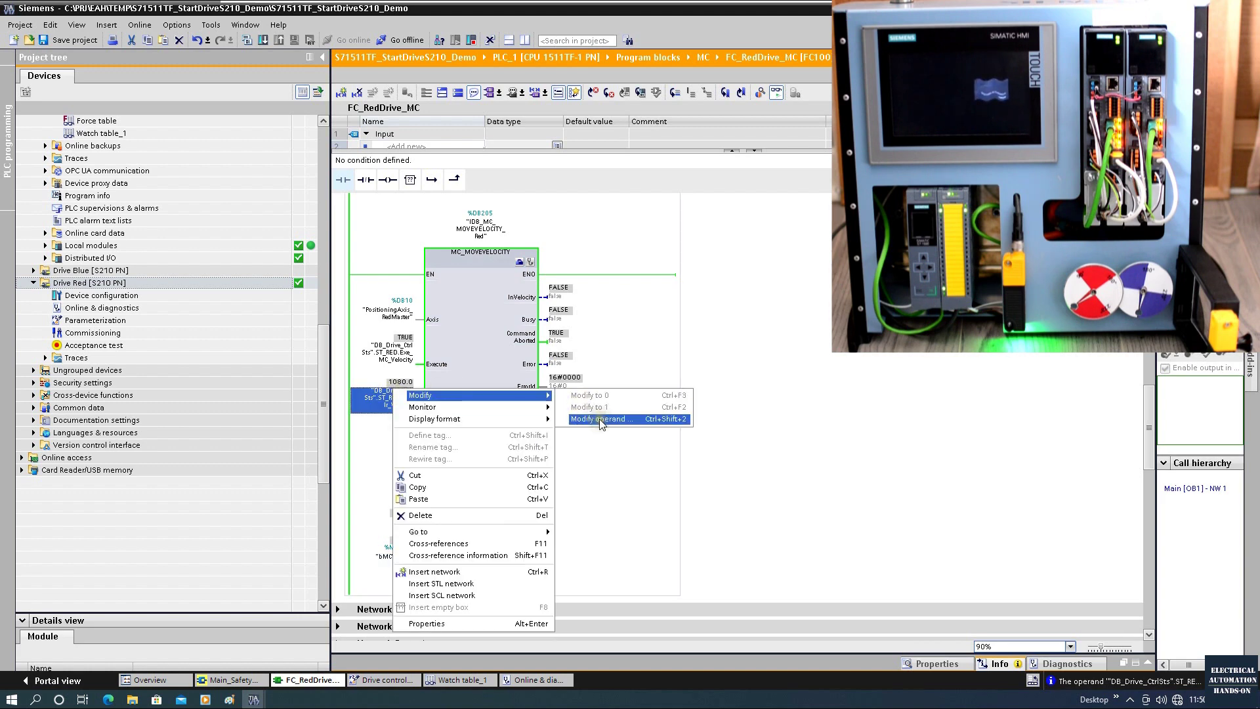
left_click(598, 420)
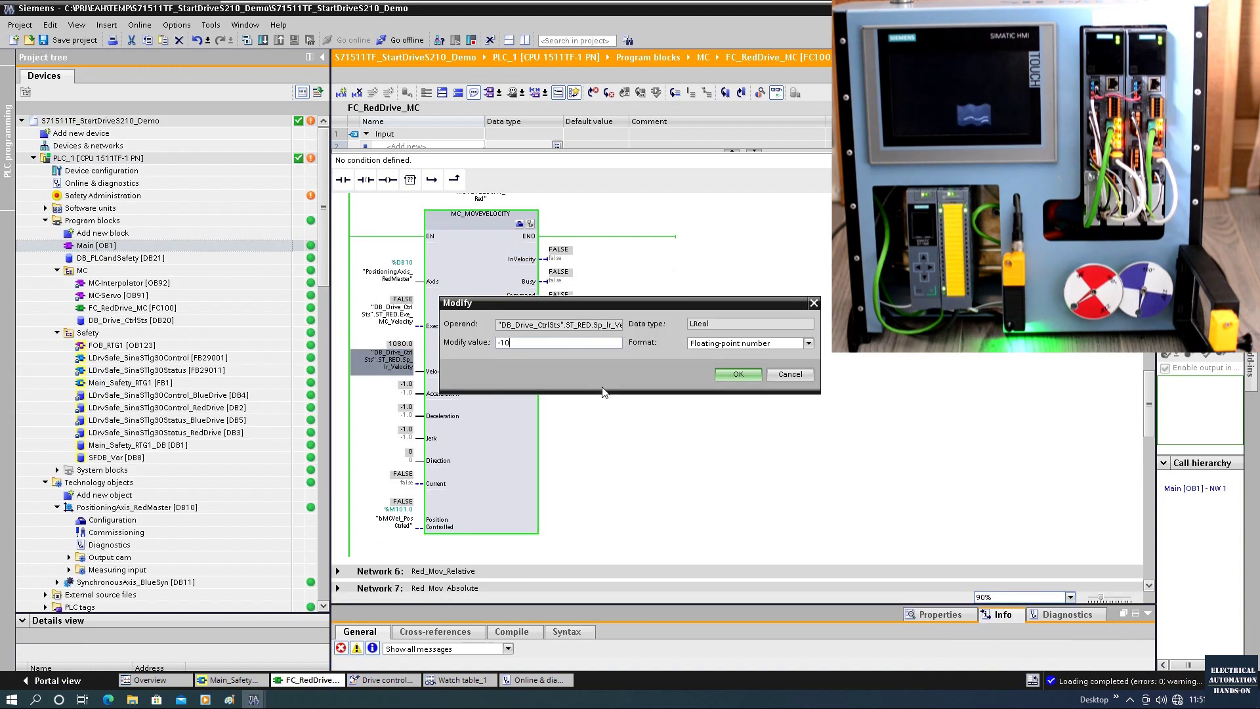
key("Return")
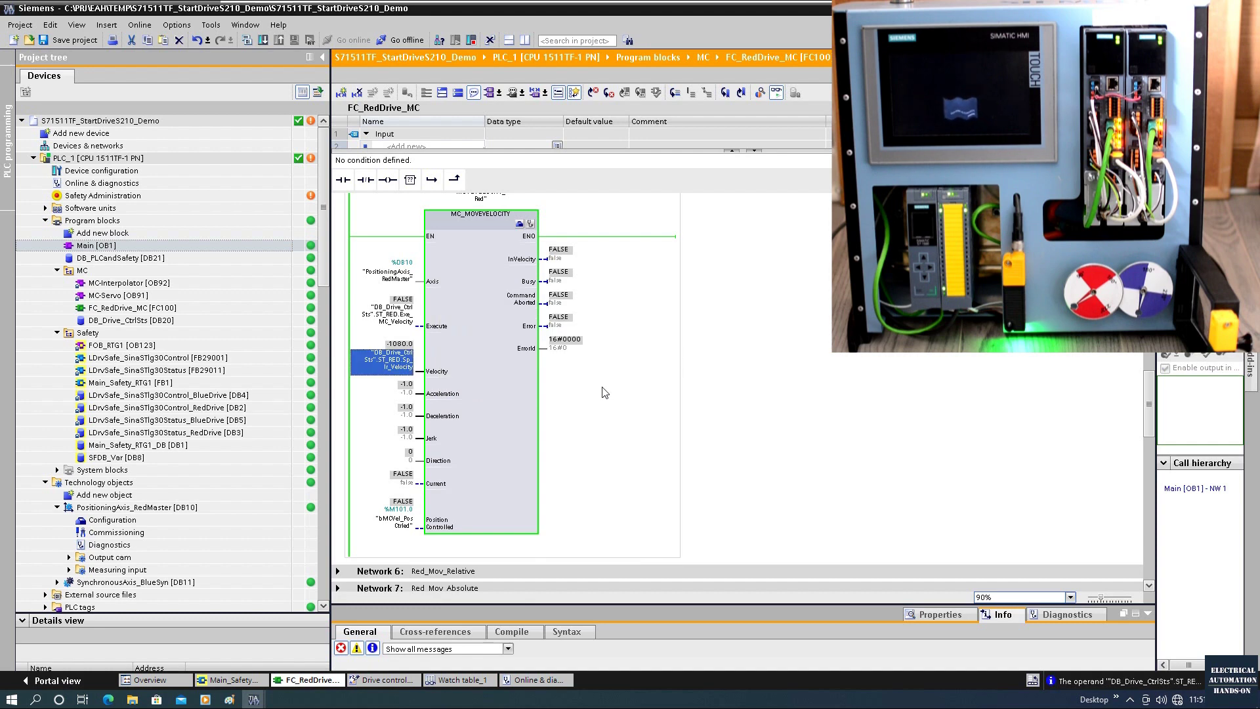
- Start the reverse velocity movement by modifying the Execute operand of MC_MOVEVELOCITY to 1
right_click(408, 326)
mouse_move(501, 322)
left_click(595, 335)
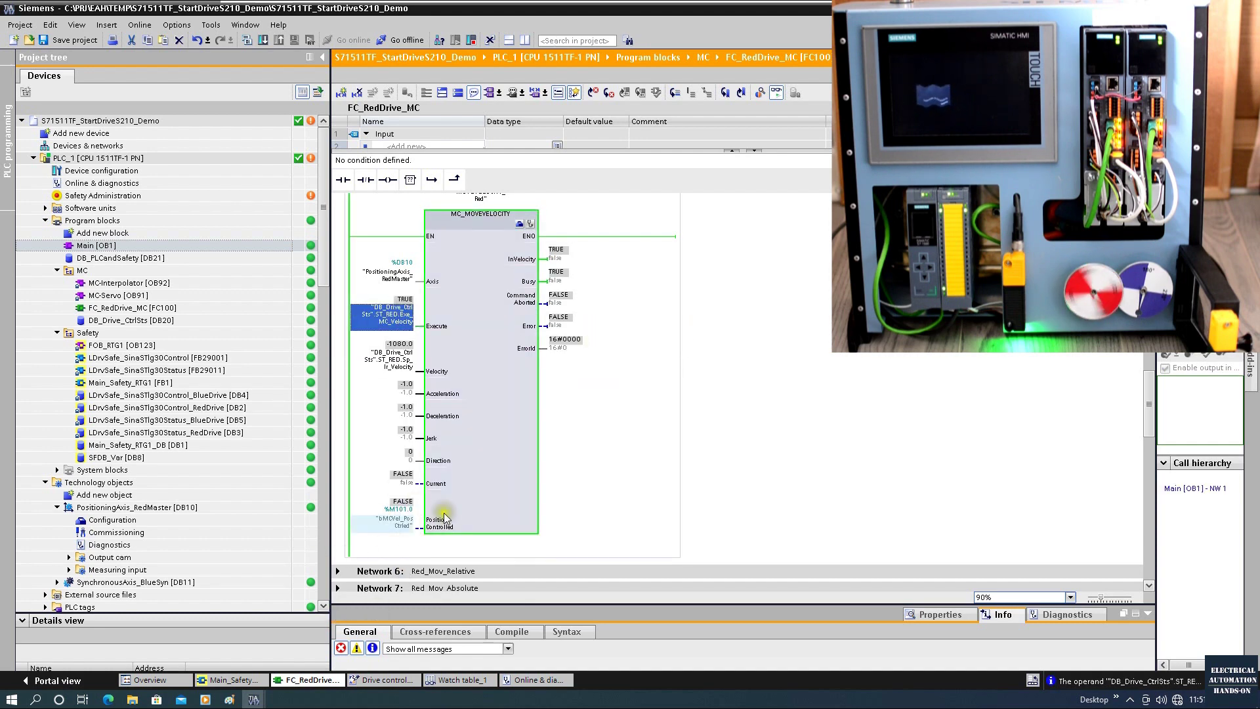
- Compare the actual torque during reverse rotation with the LowerLimit input of the MC_TORQUERANGE block
scroll(472, 460, "down", 15)
scroll(459, 482, "up", 4)
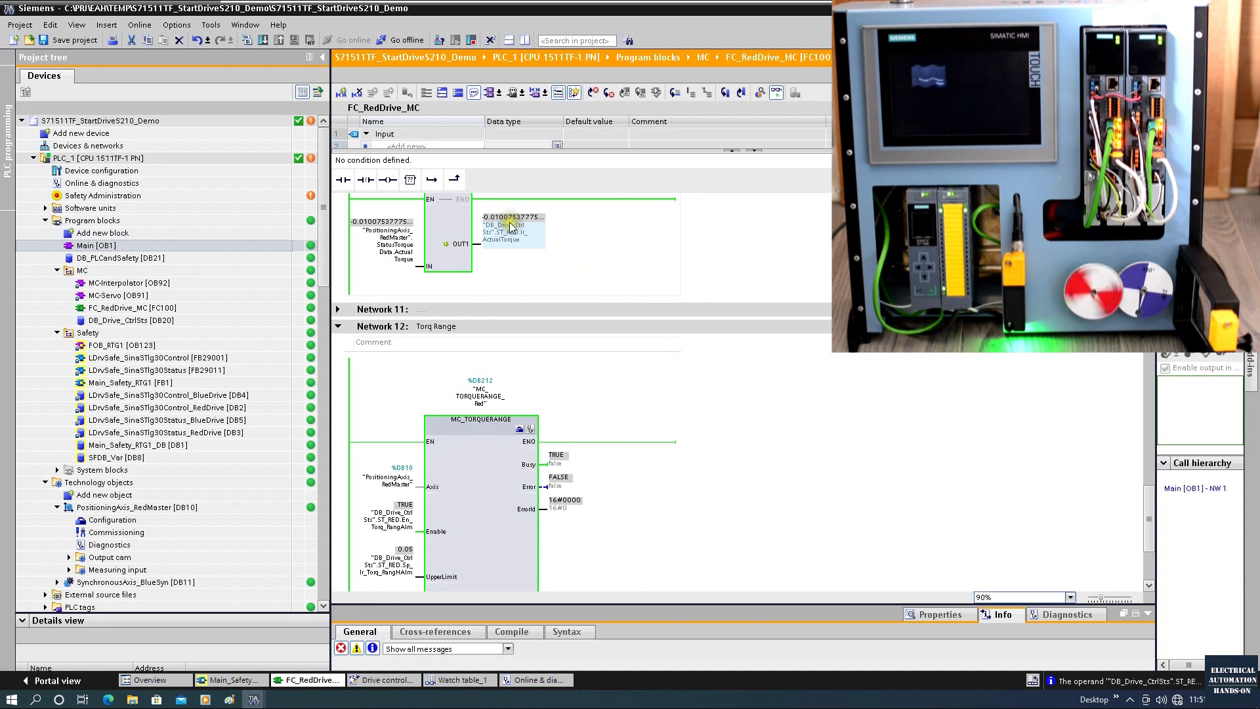
left_click(490, 230)
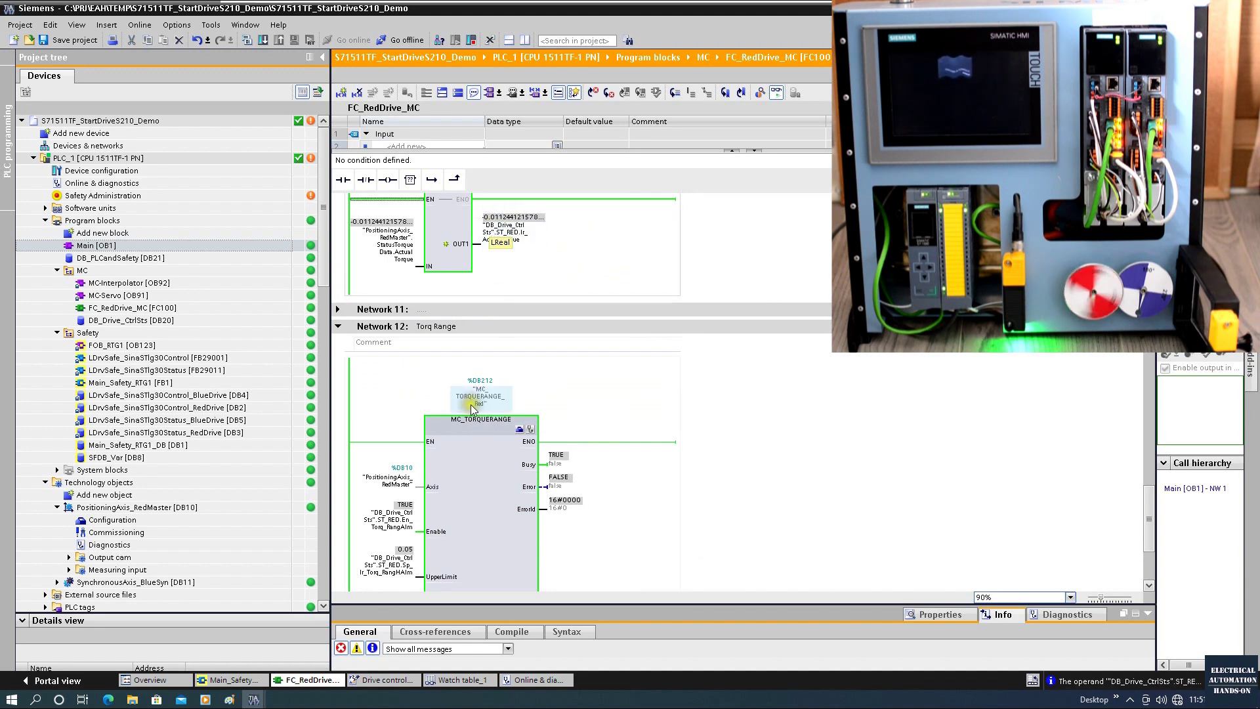
scroll(460, 505, "down", 2)
left_click(394, 530)
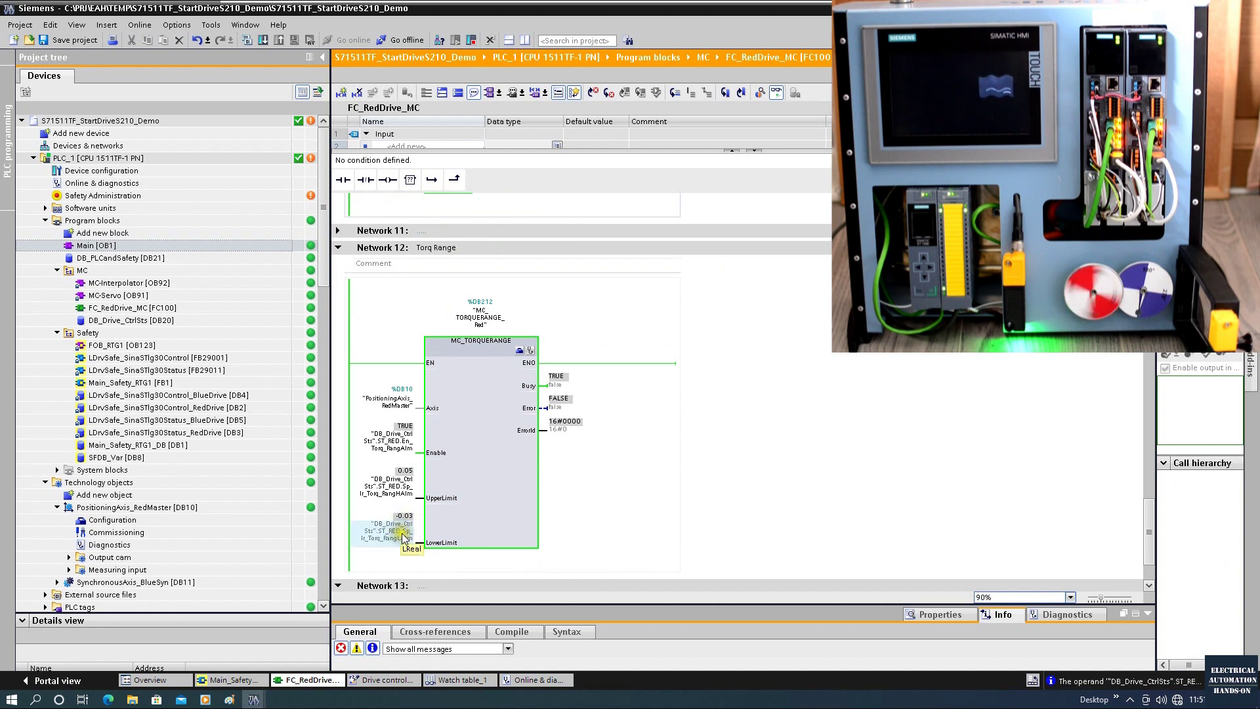
scroll(403, 535, "up", 3)
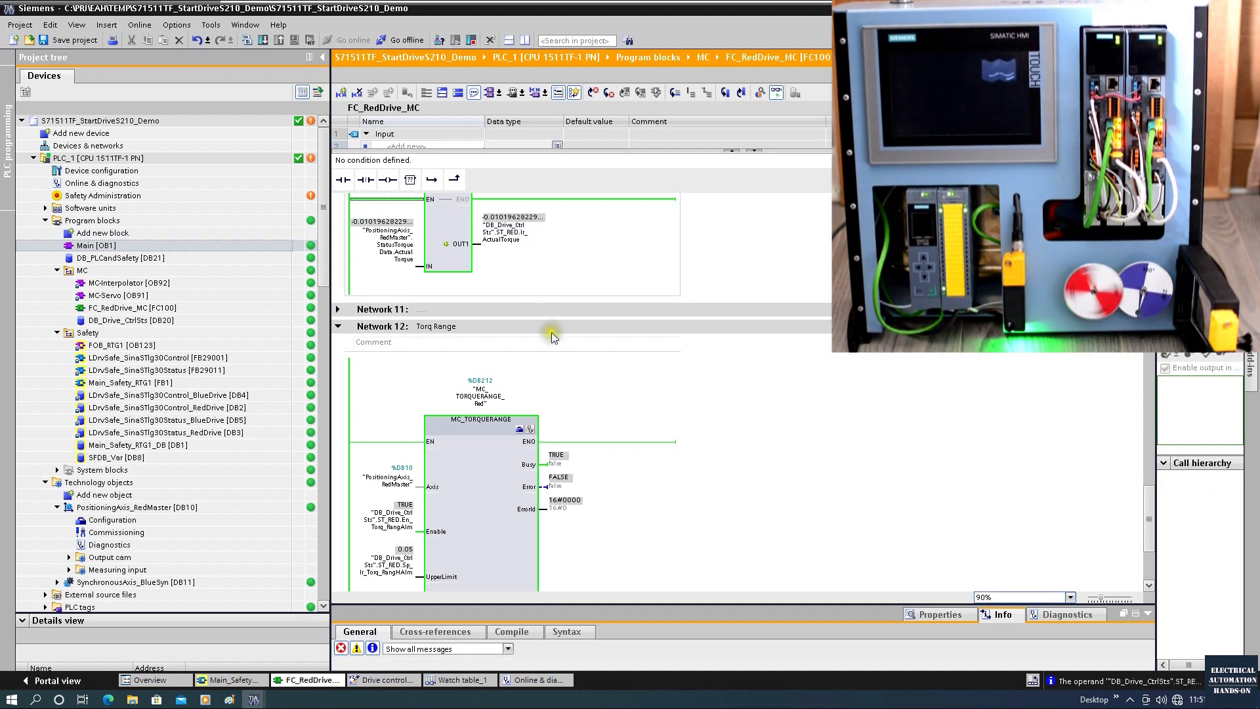
scroll(436, 484, "down", 3)
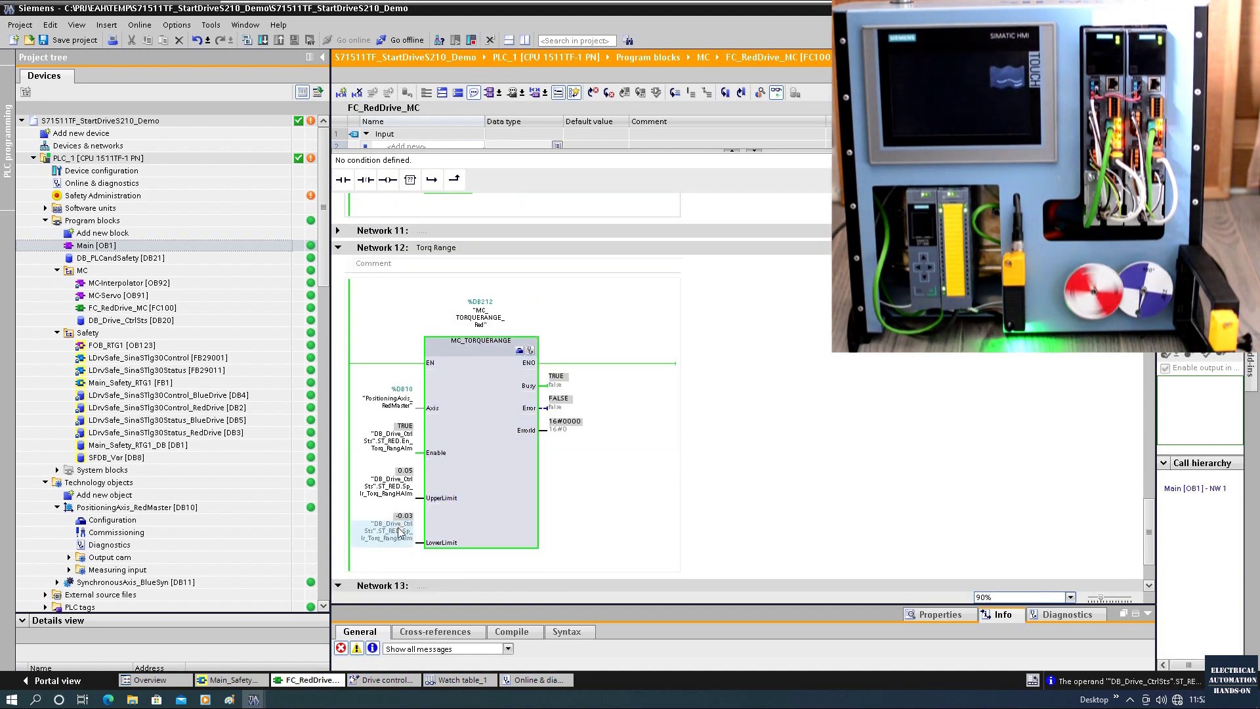
- Modify the LowerLimit operand of the MC_TORQUERANGE block in Network 12 to -0.07
right_click(399, 532)
left_click(614, 316)
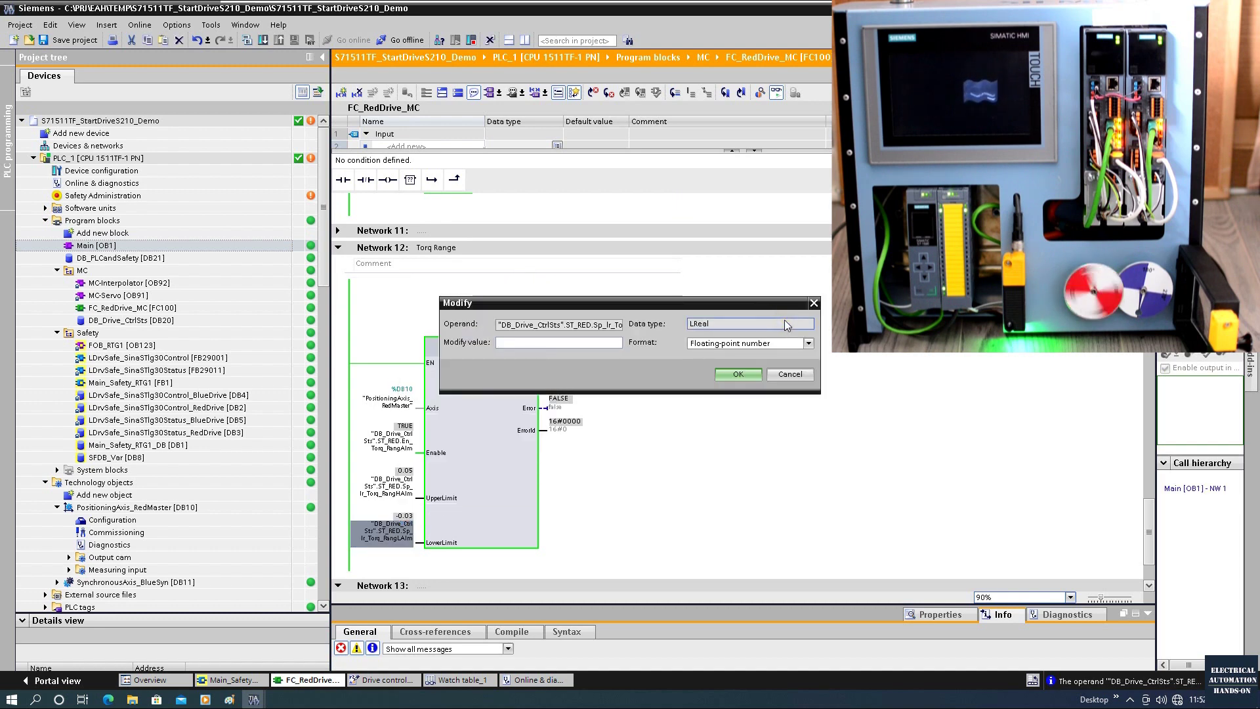
type("-0.07")
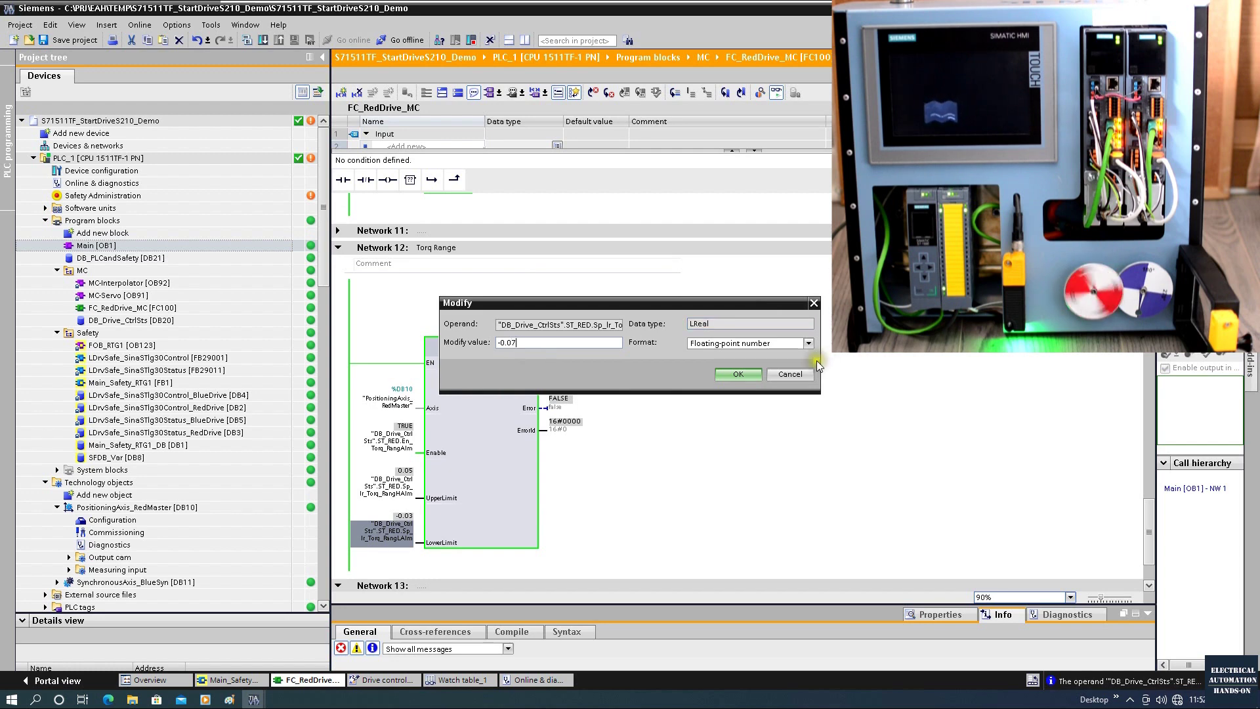
left_click(745, 375)
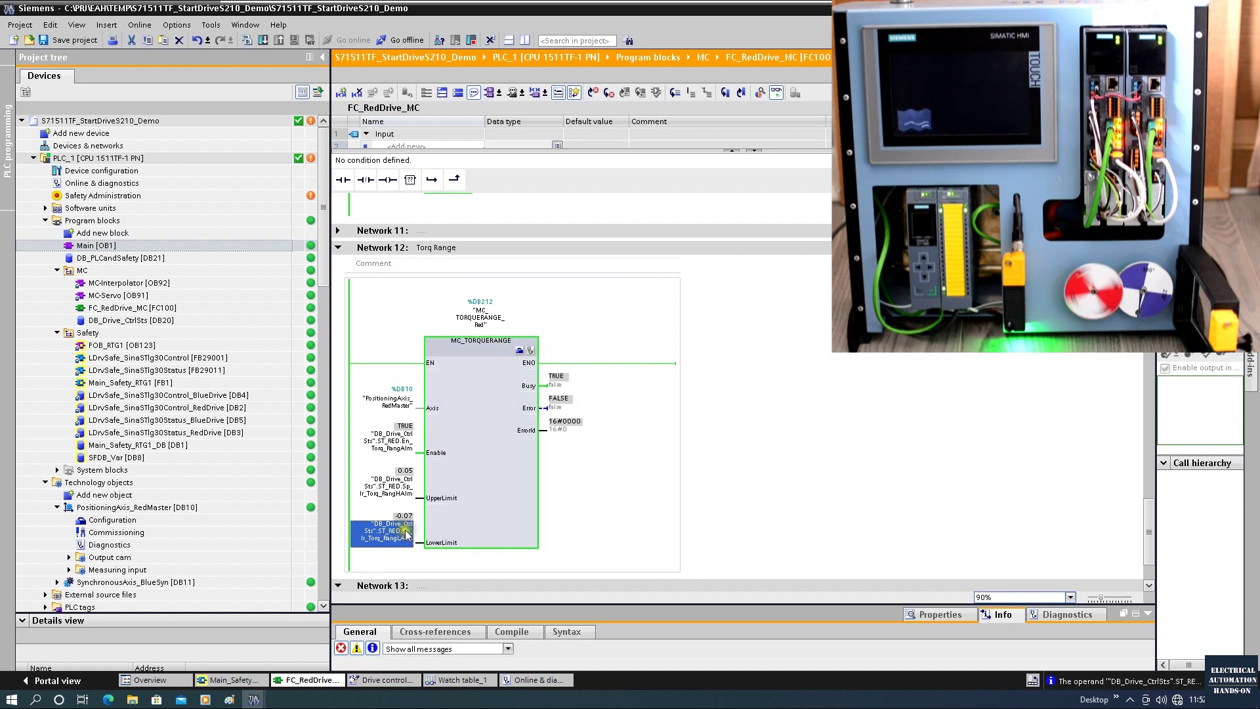
- Check the actual torque output above Network 11 and enter the comment "P2175 = 0" for Network 12
scroll(406, 535, "up", 3)
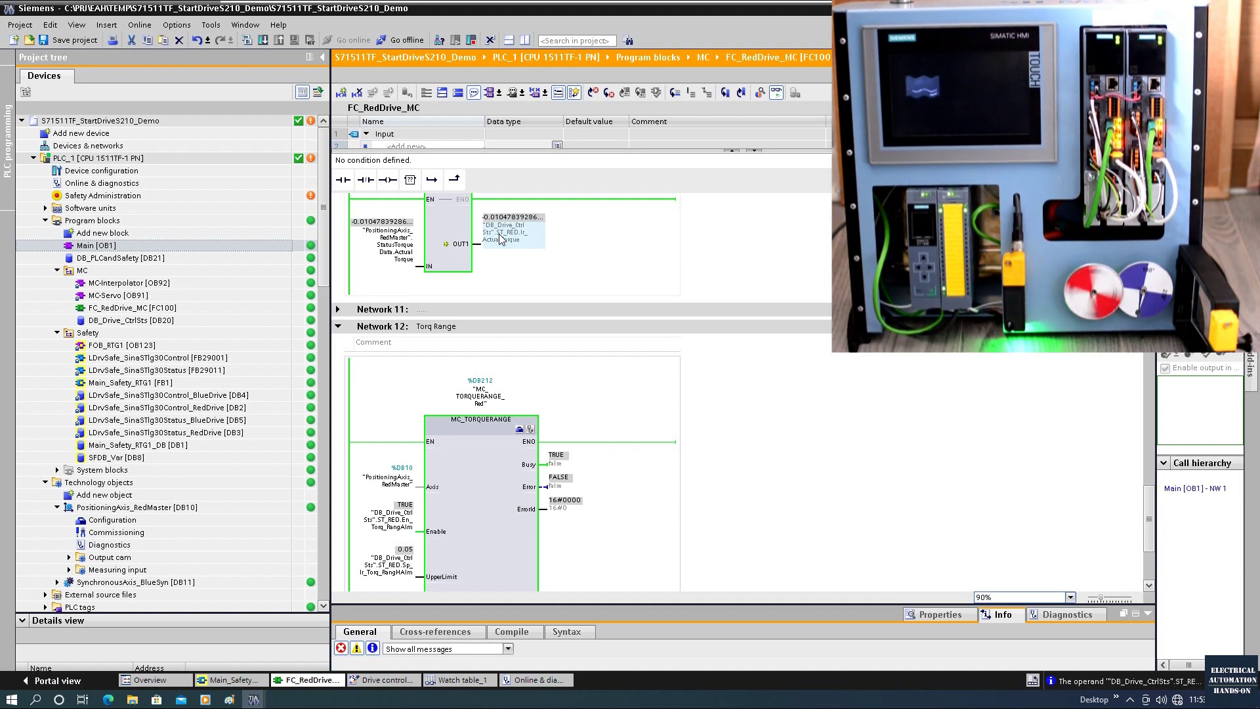
left_click(384, 348)
type("P21")
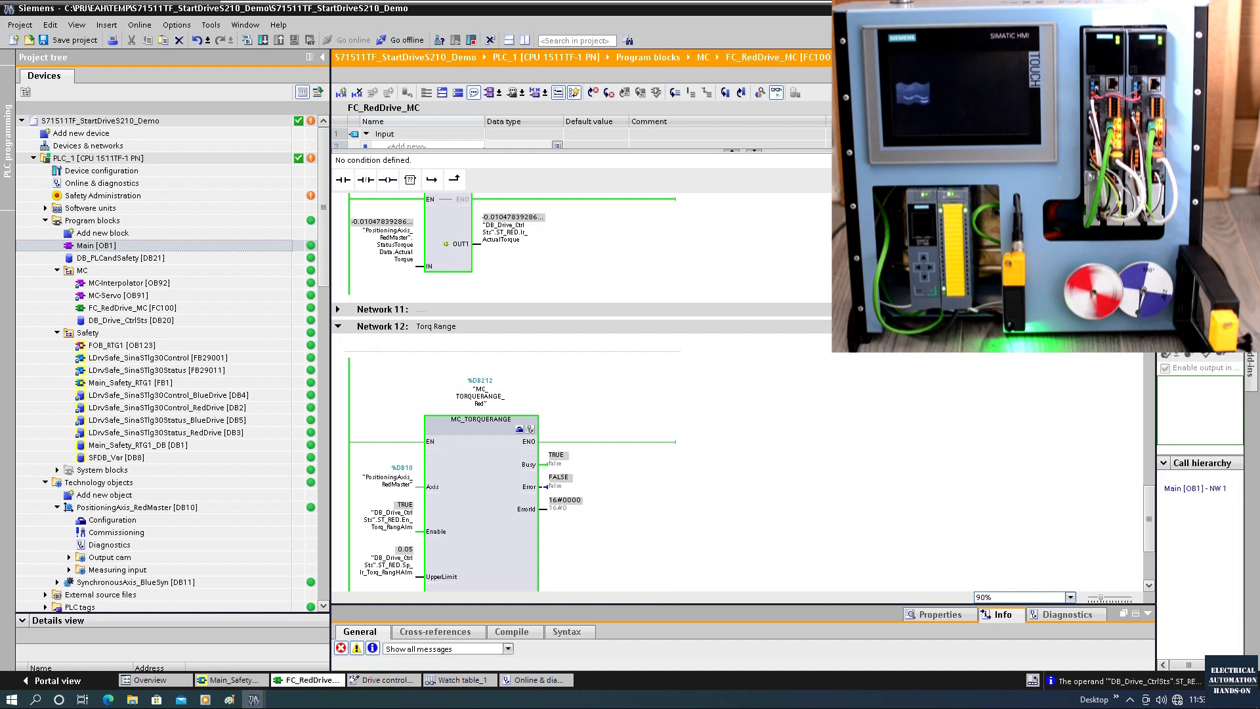
type("75 = 0")
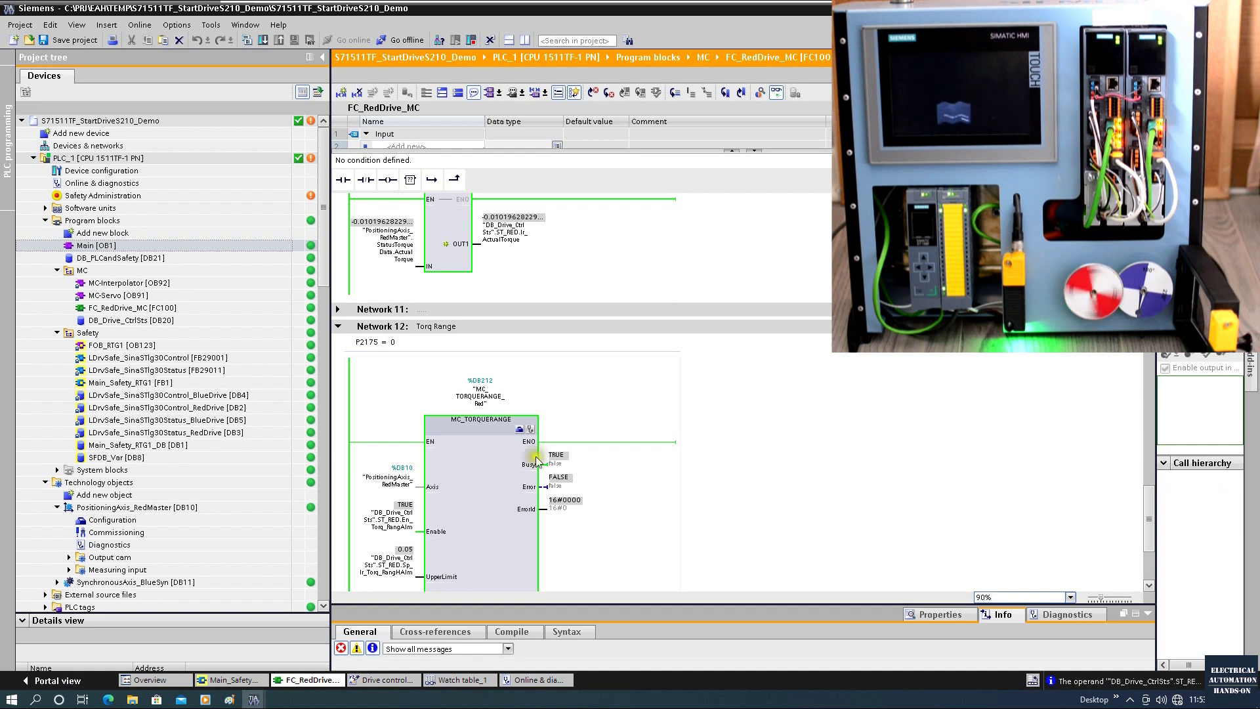
- Review the MC_TORQUERANGE block in Network 12 and open Watch table_1 to view the telegram values
scroll(805, 370, "down", 3)
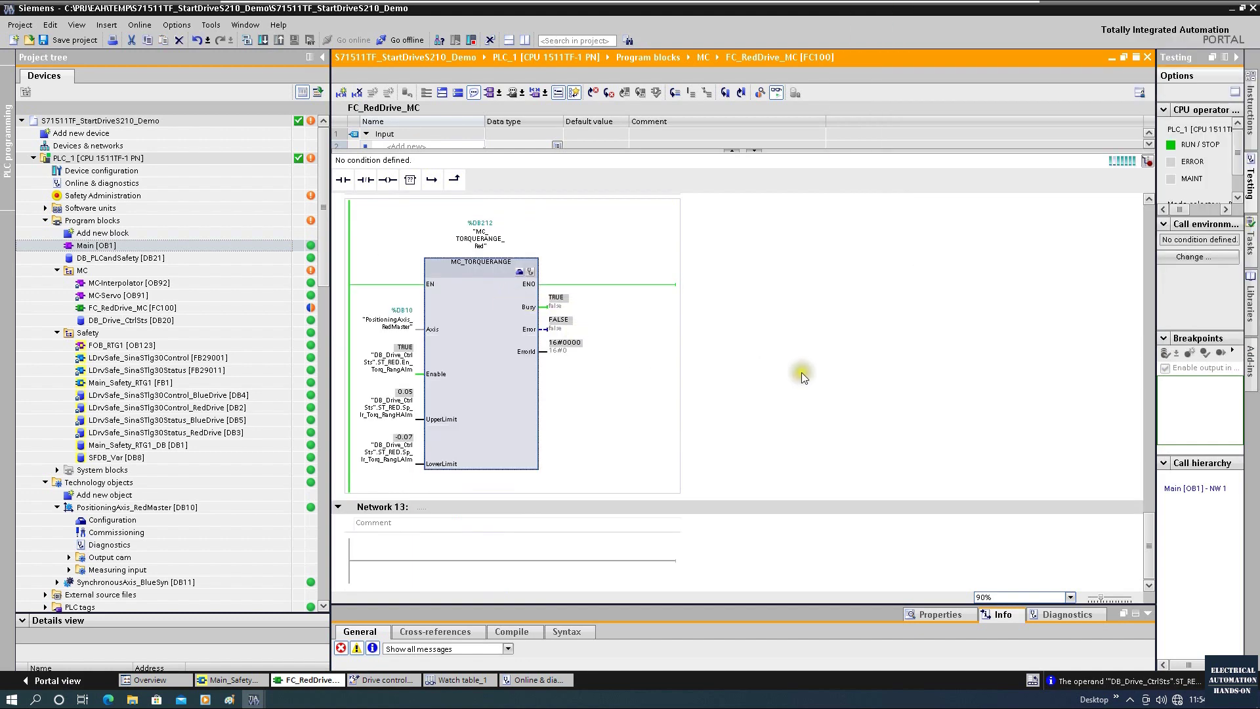
scroll(803, 372, "up", 2)
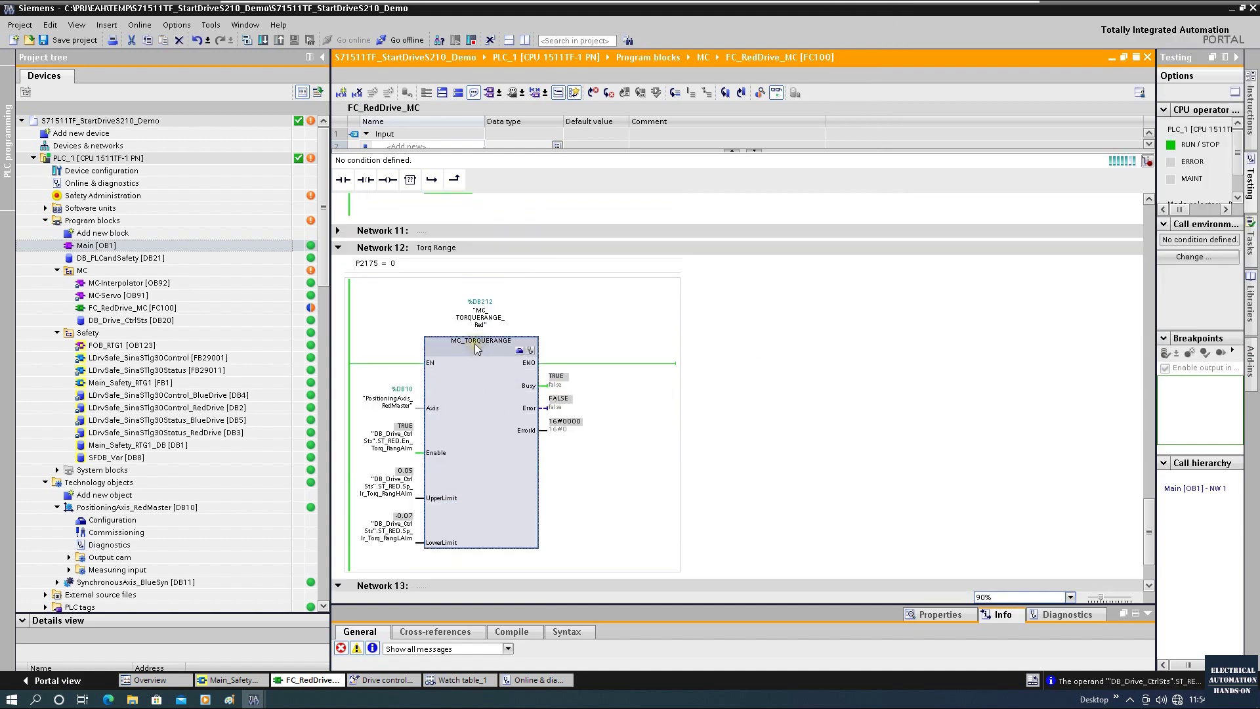
left_click(169, 508)
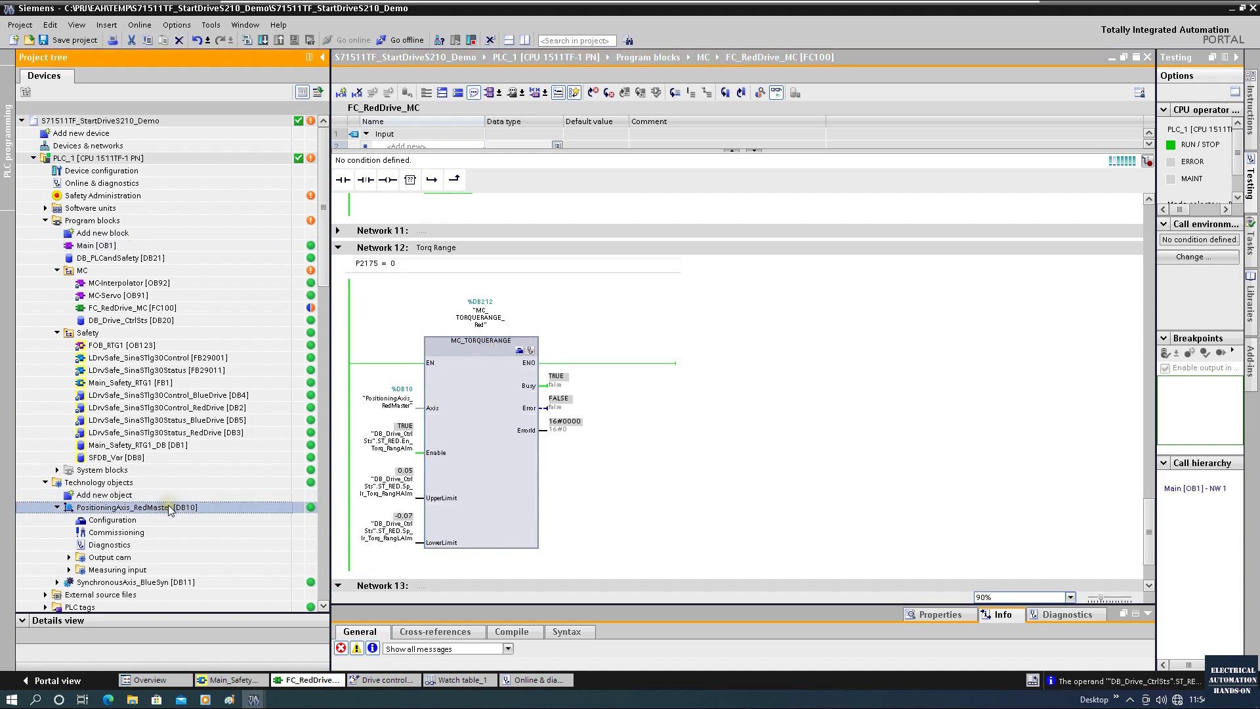
scroll(170, 499, "down", 1)
scroll(170, 494, "down", 4)
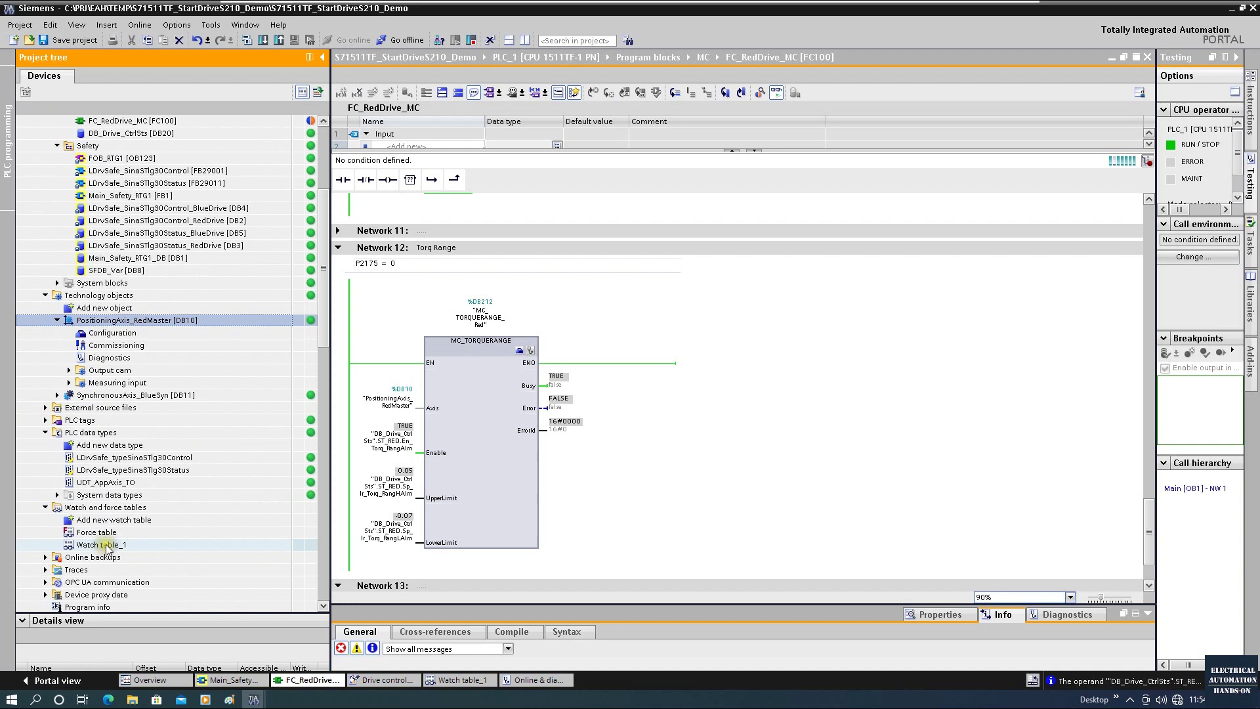
double_click(101, 545)
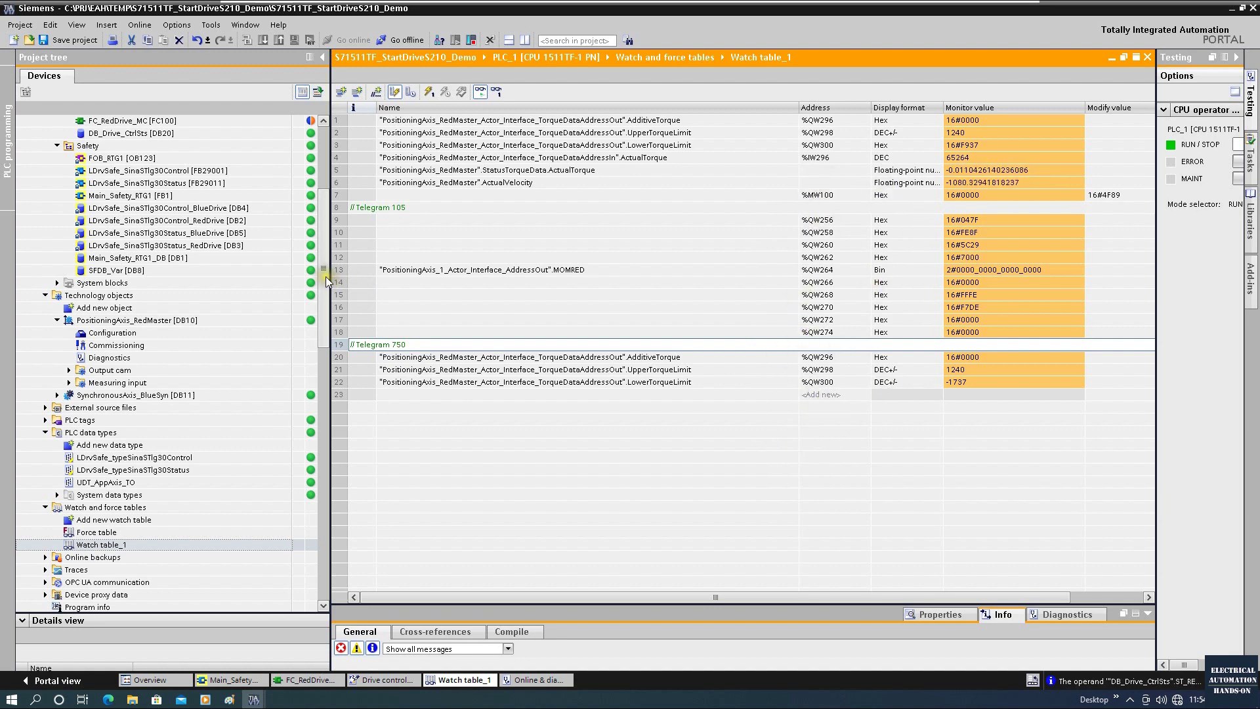
- Open the device configuration of Drive Red and show the telegram configuration of its PROFINET interface
left_click_drag(325, 276, 304, 168)
double_click(133, 171)
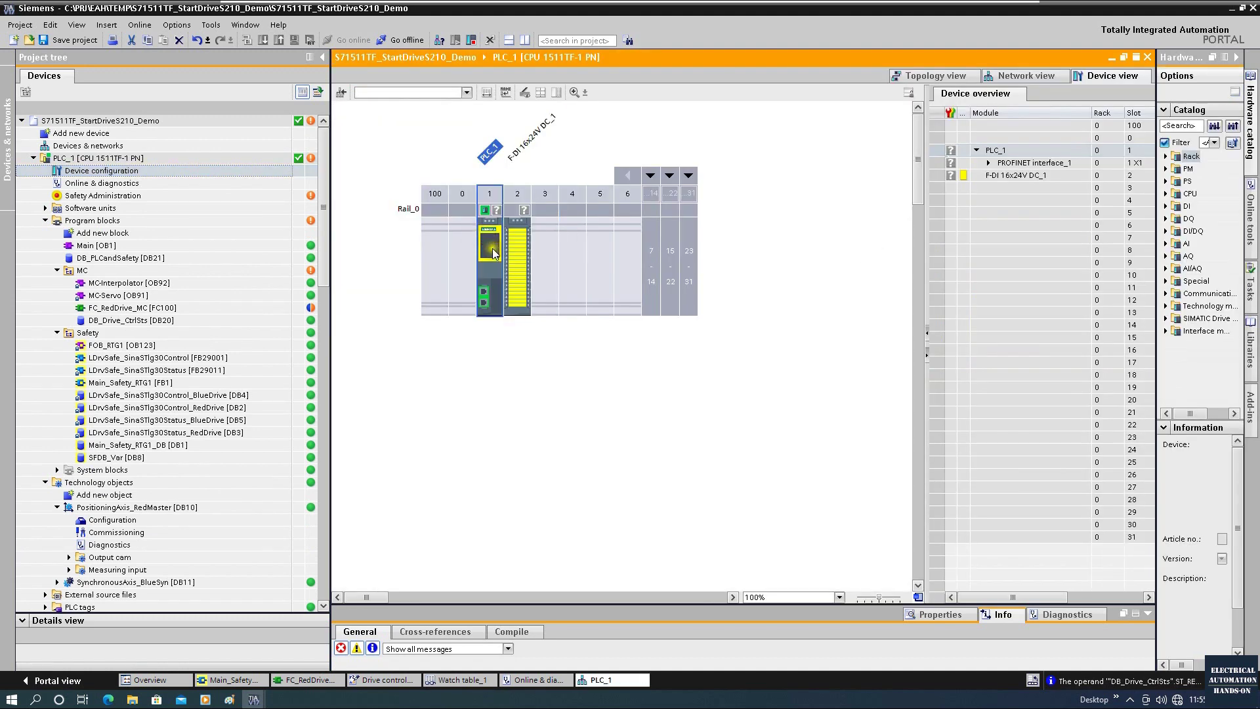
left_click(467, 93)
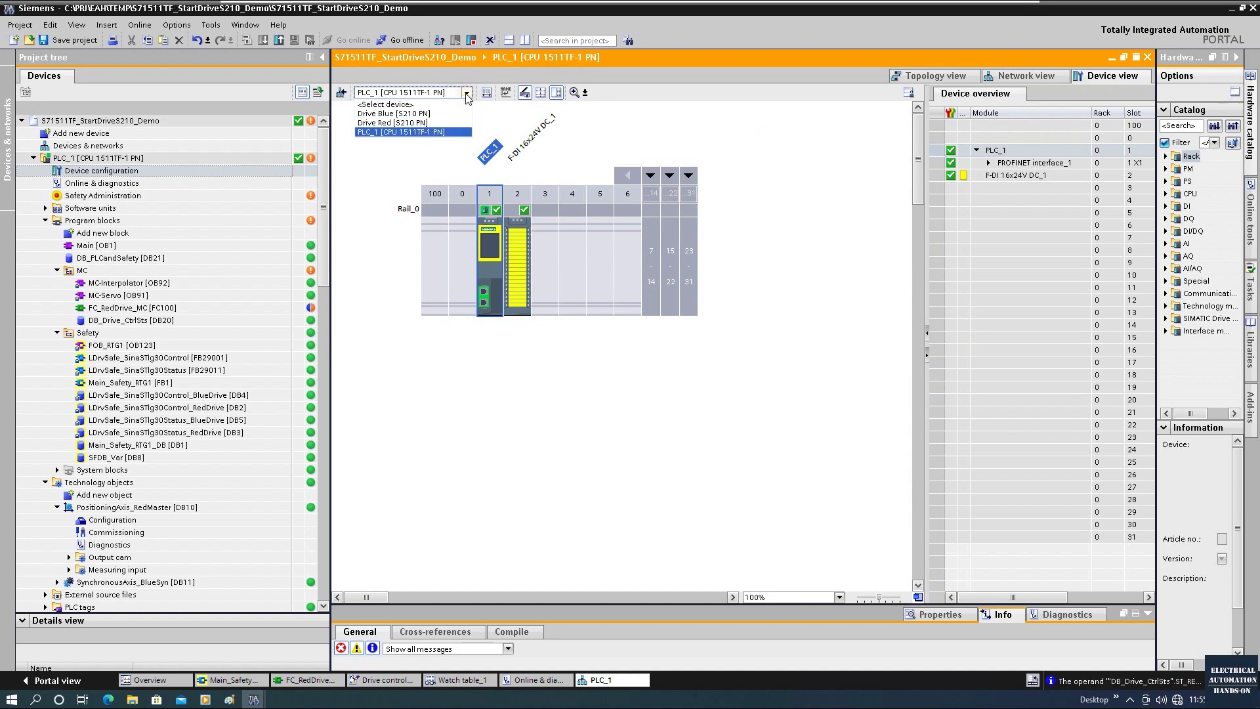
left_click(394, 128)
left_click(389, 294)
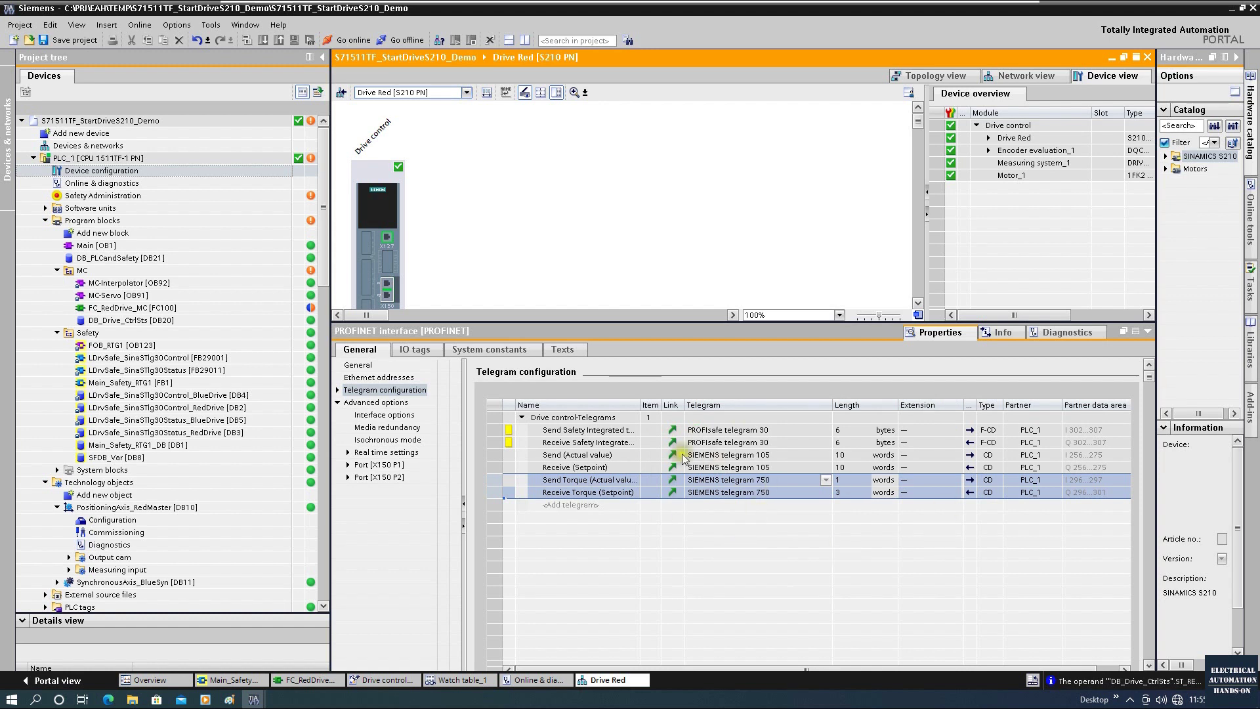
- Check the partner data areas of the SIEMENS telegram 105 and telegram 750 setpoint entries for Drive Red
left_click(744, 467)
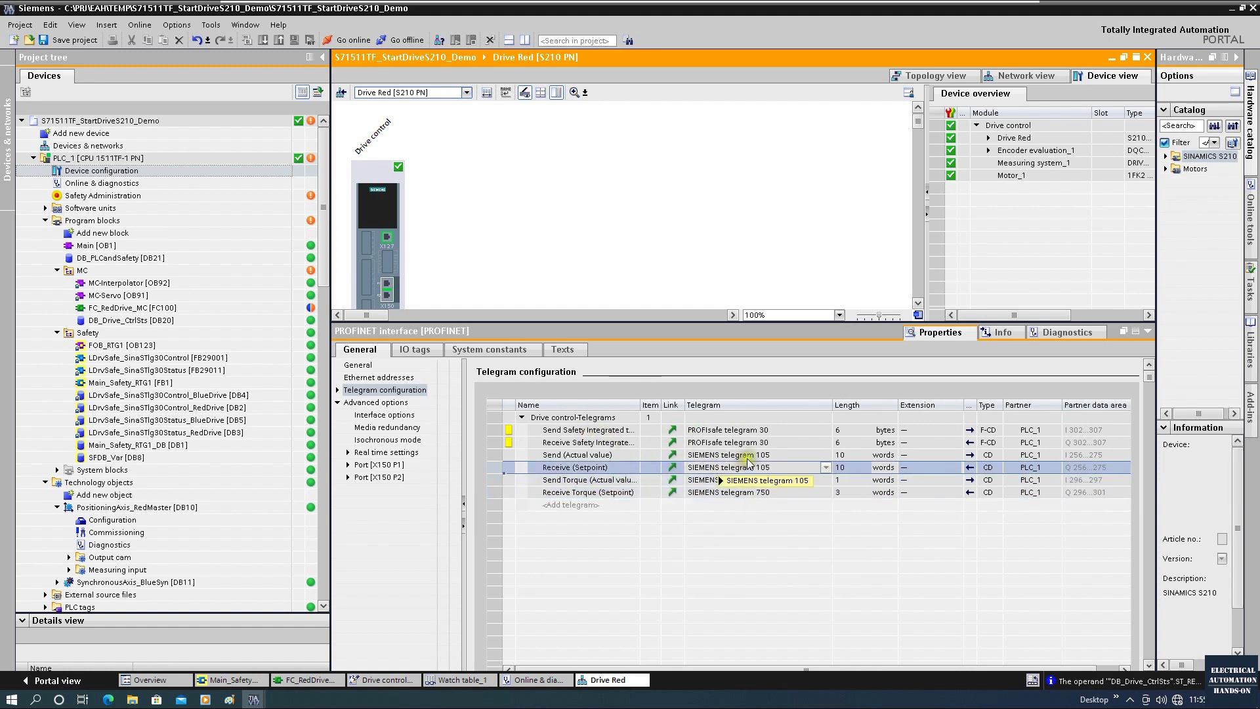
left_click(765, 494)
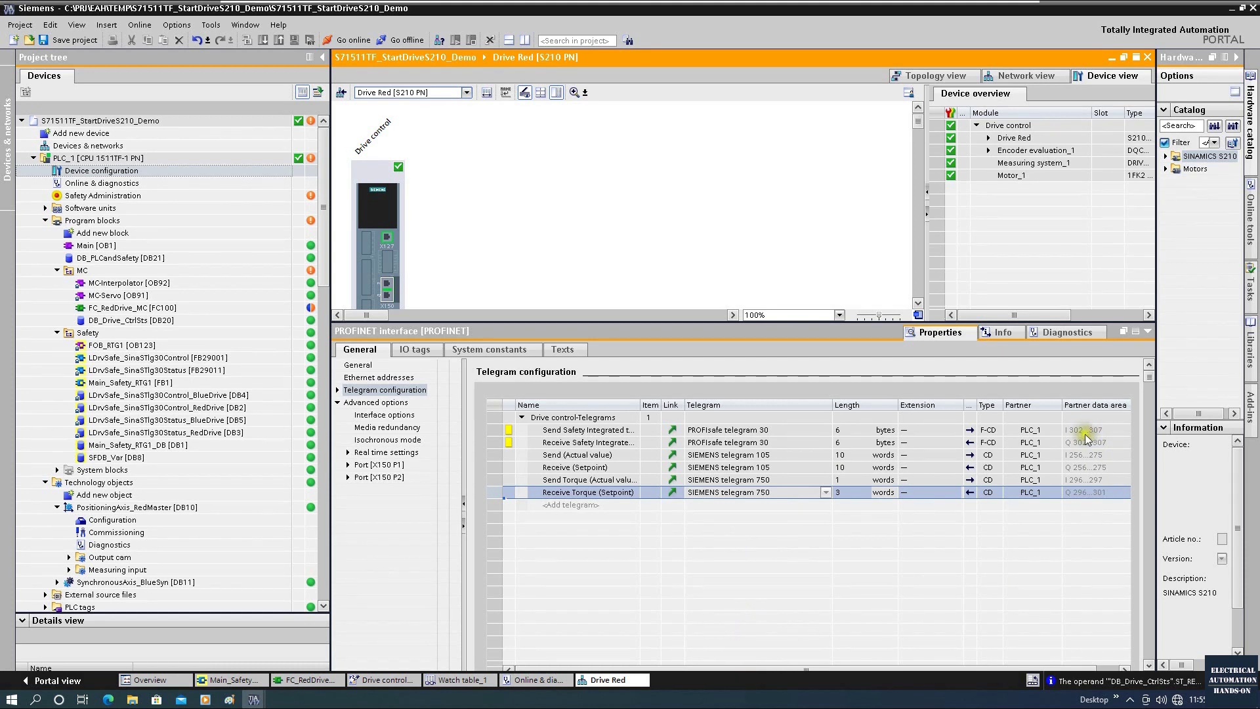
left_click(1083, 468)
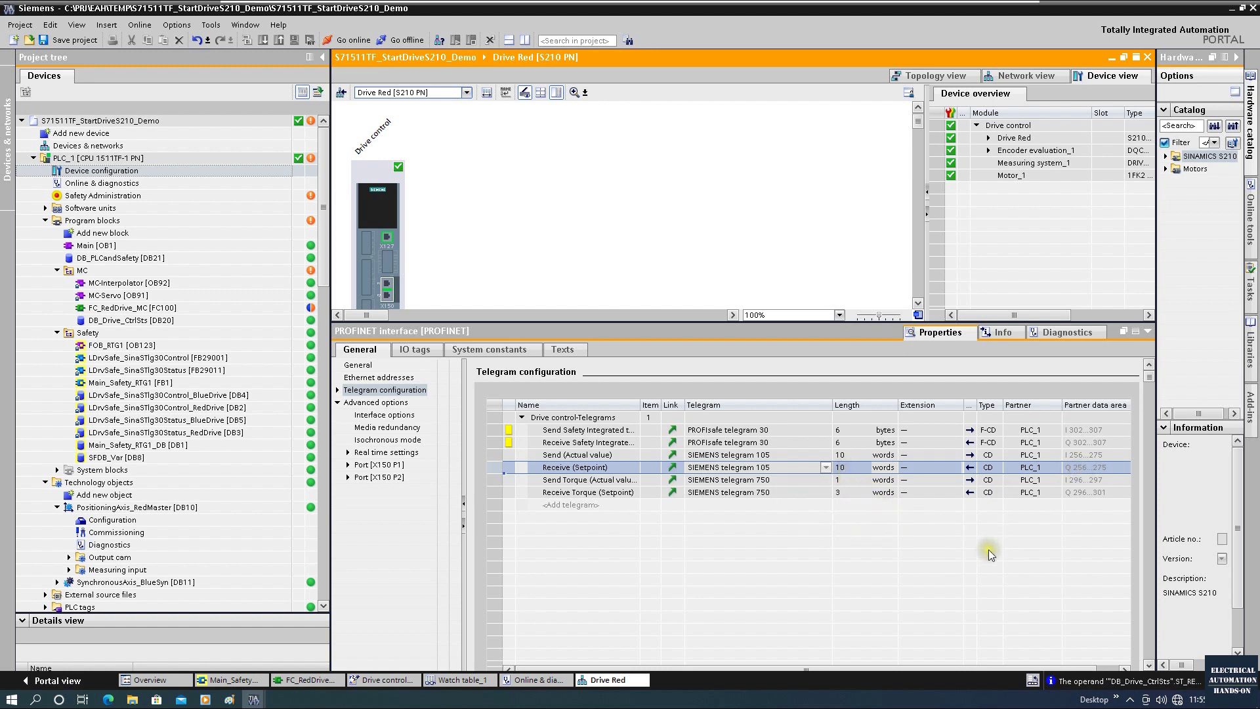
left_click(750, 494)
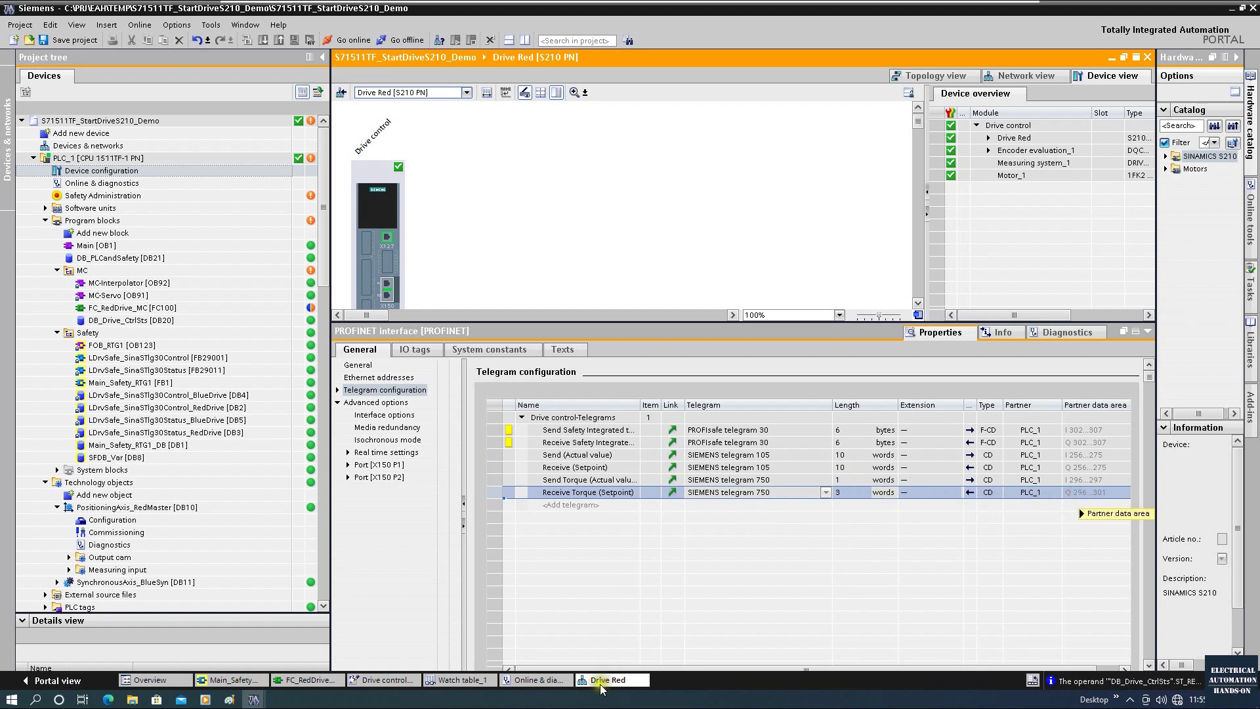
- Examine AdditiveTorque, MOMRED, UpperTorqueLimit and LowerTorqueLimit in Watch table_1 against the Drive Red telegram address areas
left_click(462, 680)
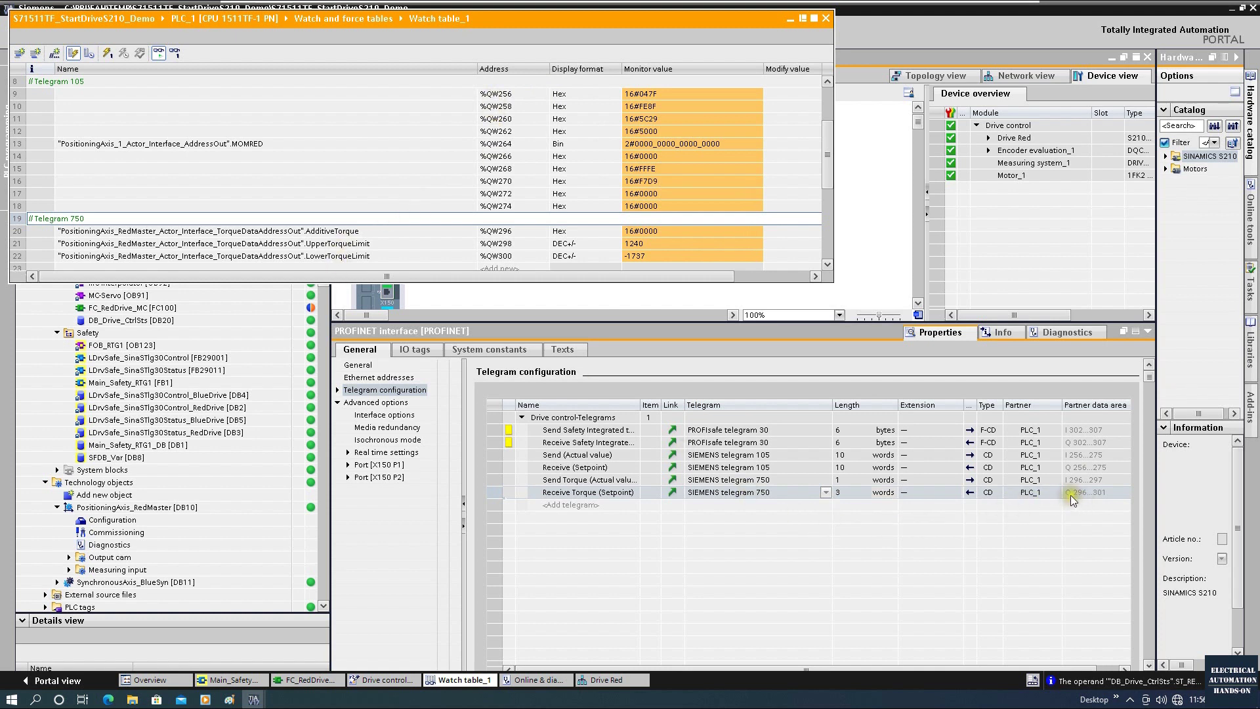
left_click(533, 231)
left_click(645, 233)
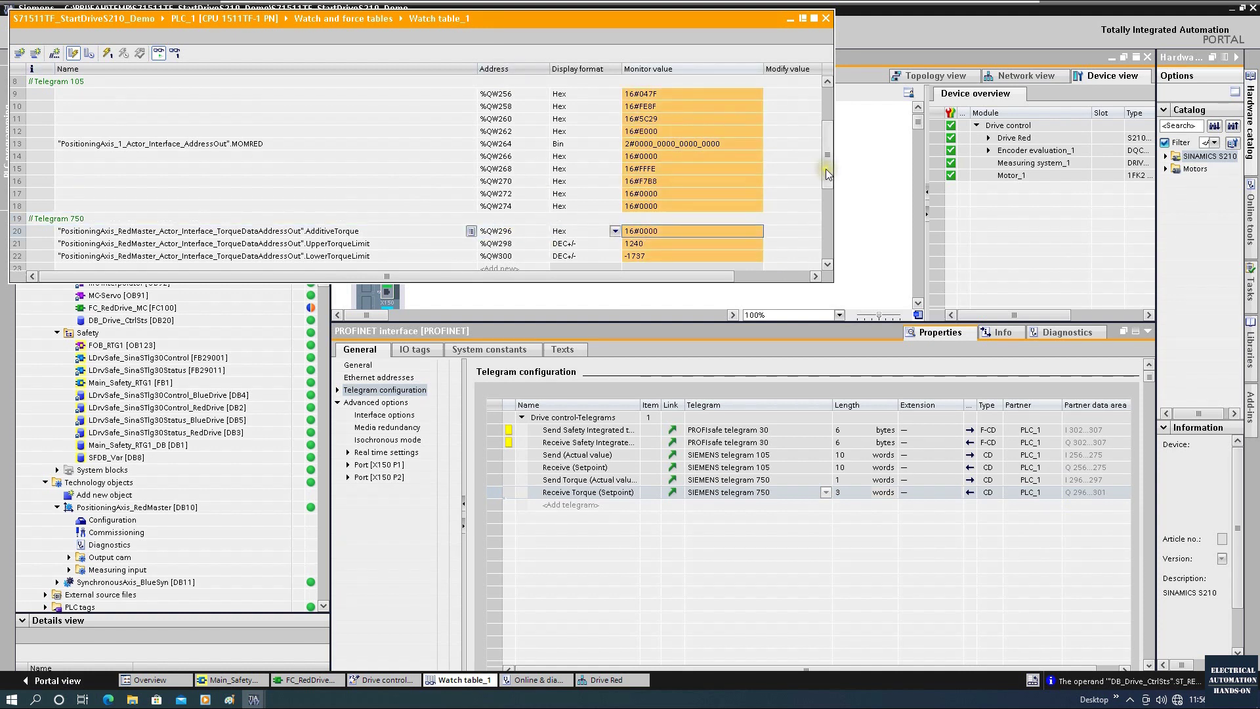
left_click(238, 147)
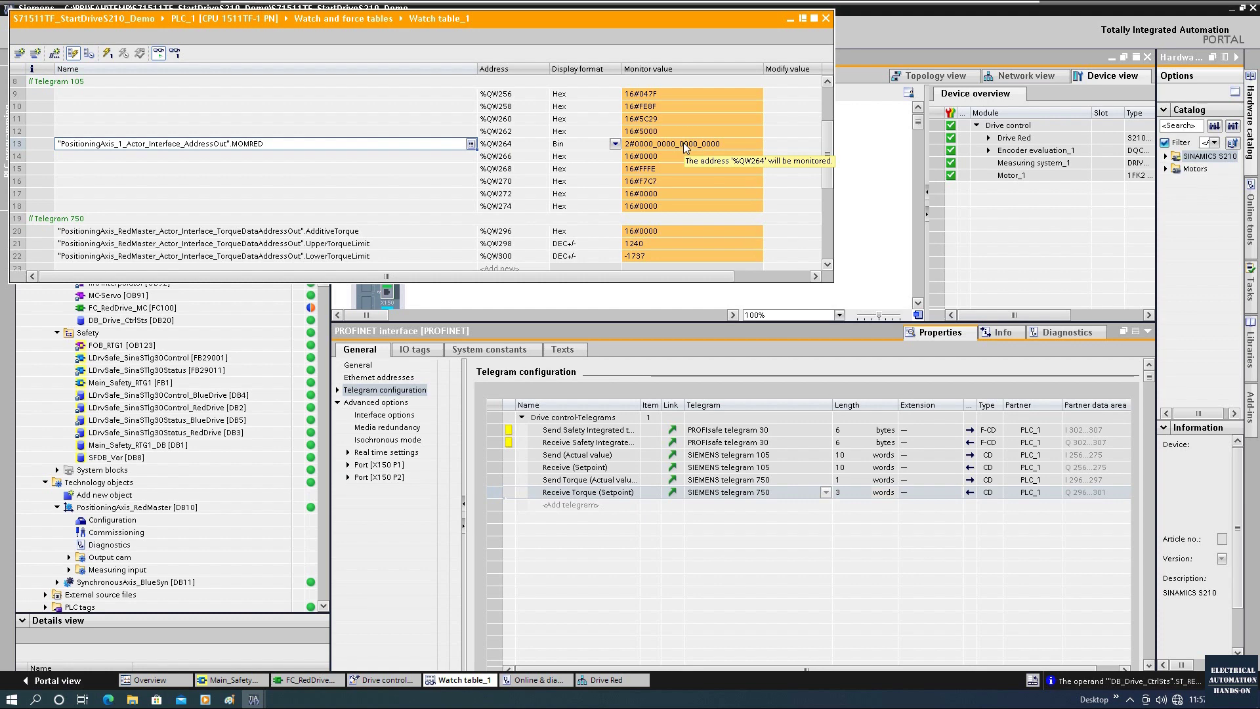
scroll(675, 229, "down", 1)
left_click(368, 205)
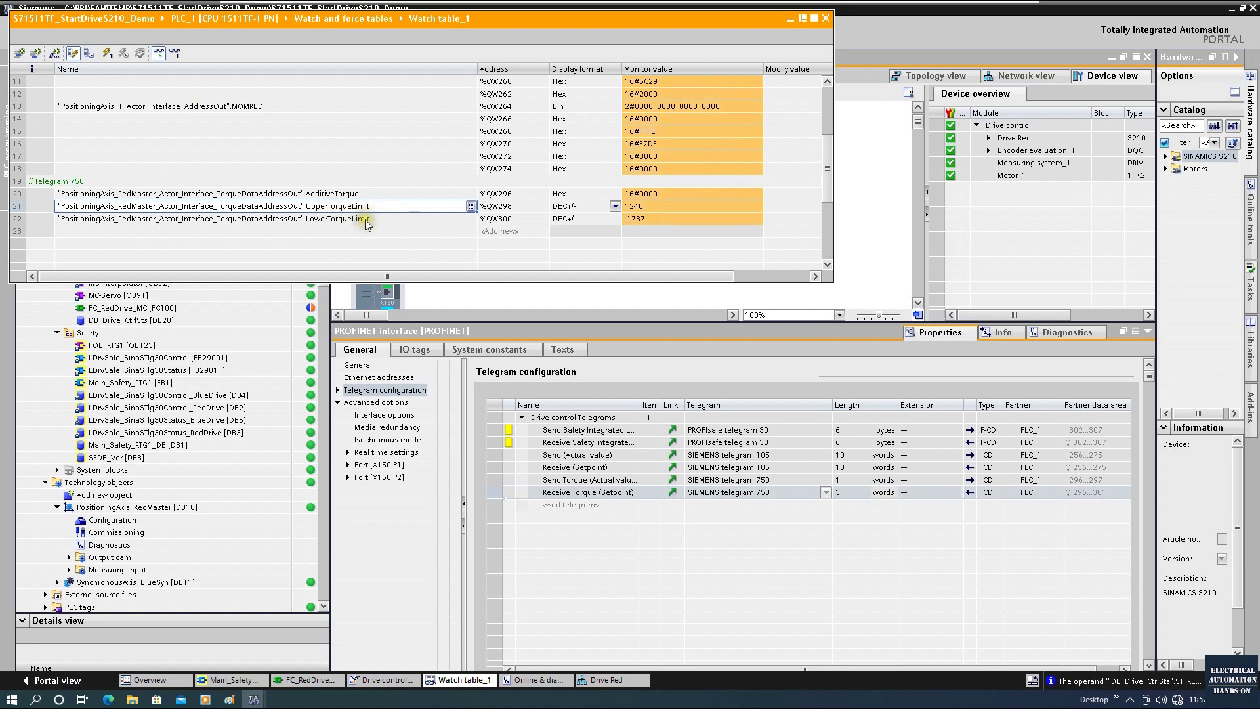
left_click(366, 221)
scroll(677, 218, "up", 1)
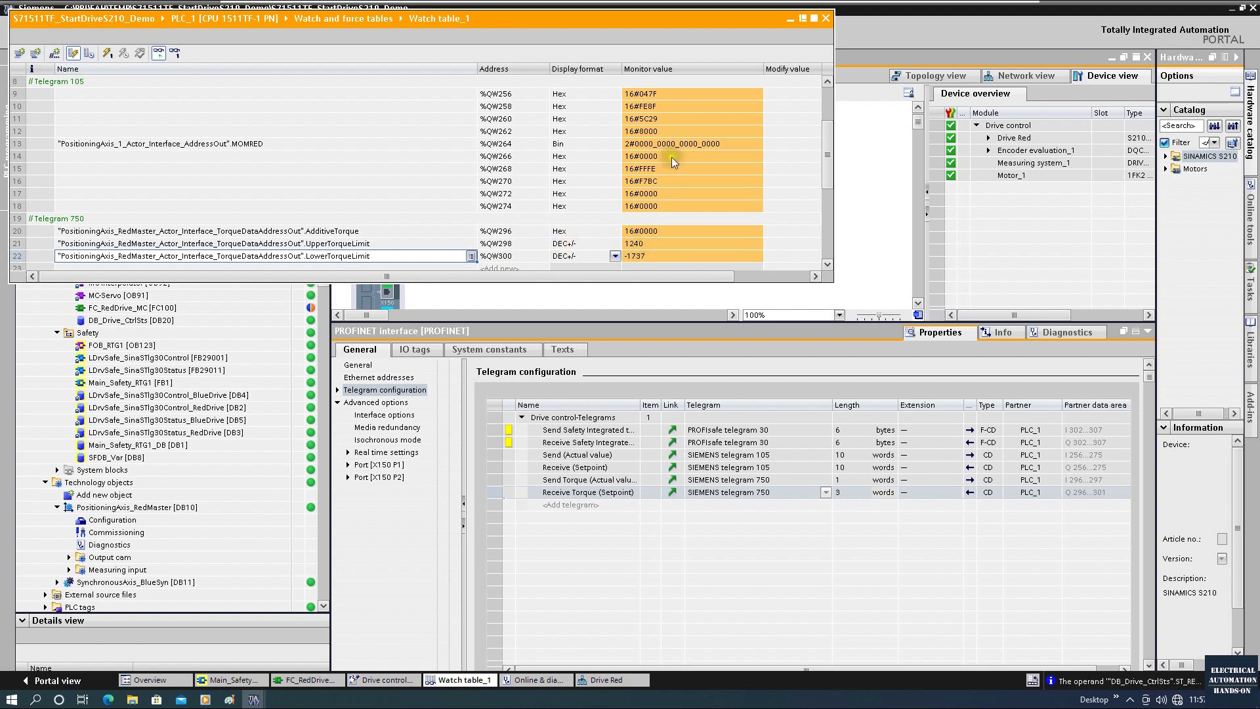
- Close the Drive Red device view, place Watch table_1 beside the FC_RedDrive_MC block and highlight the MOMRED row
left_click_drag(668, 26, 1055, 309)
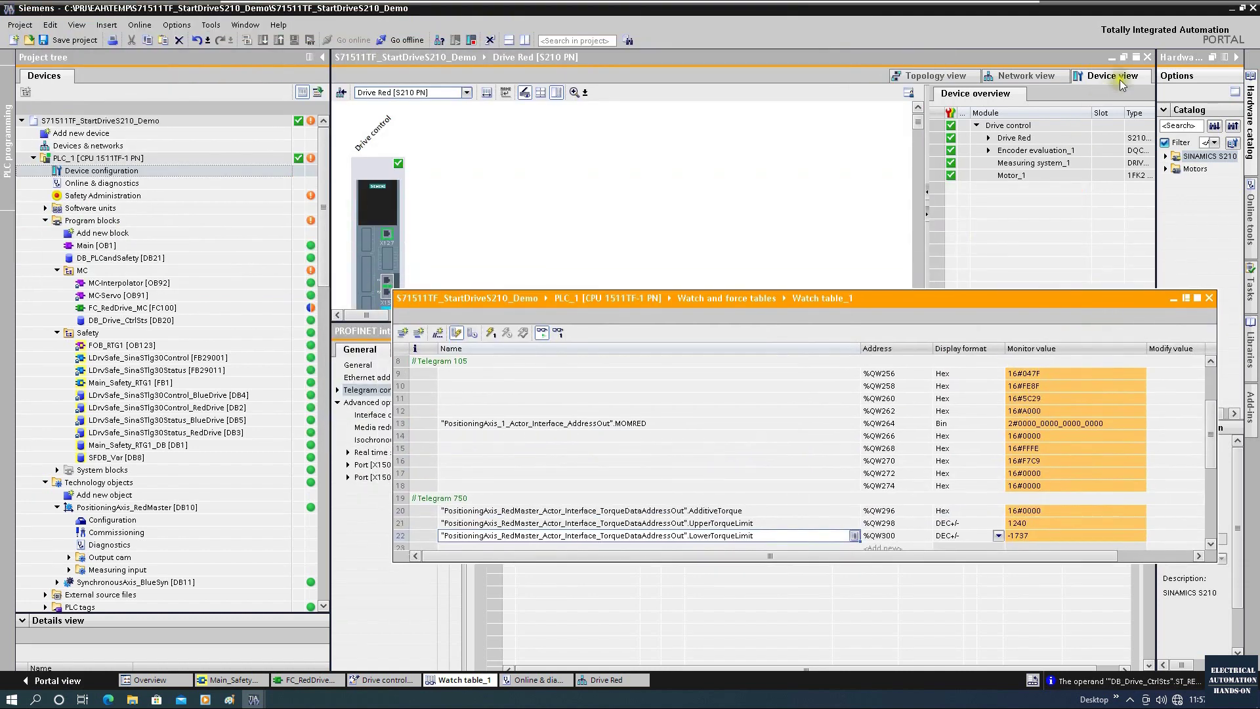
left_click(1148, 58)
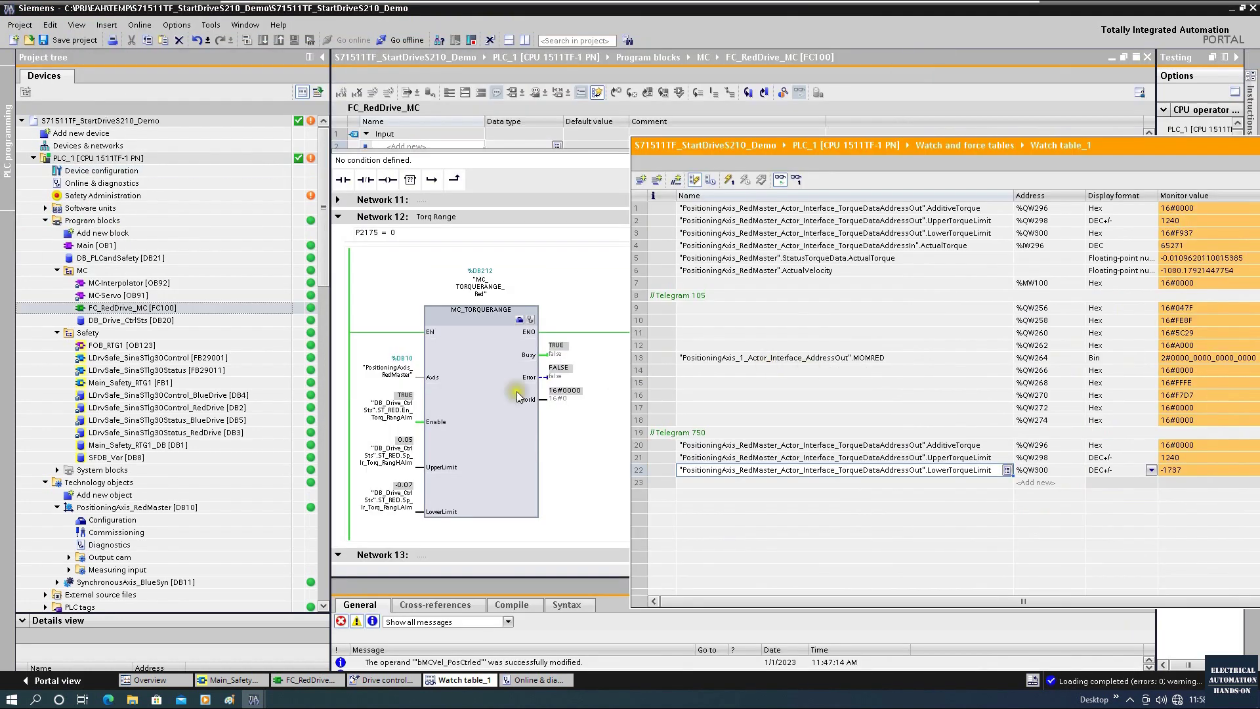
left_click(636, 358)
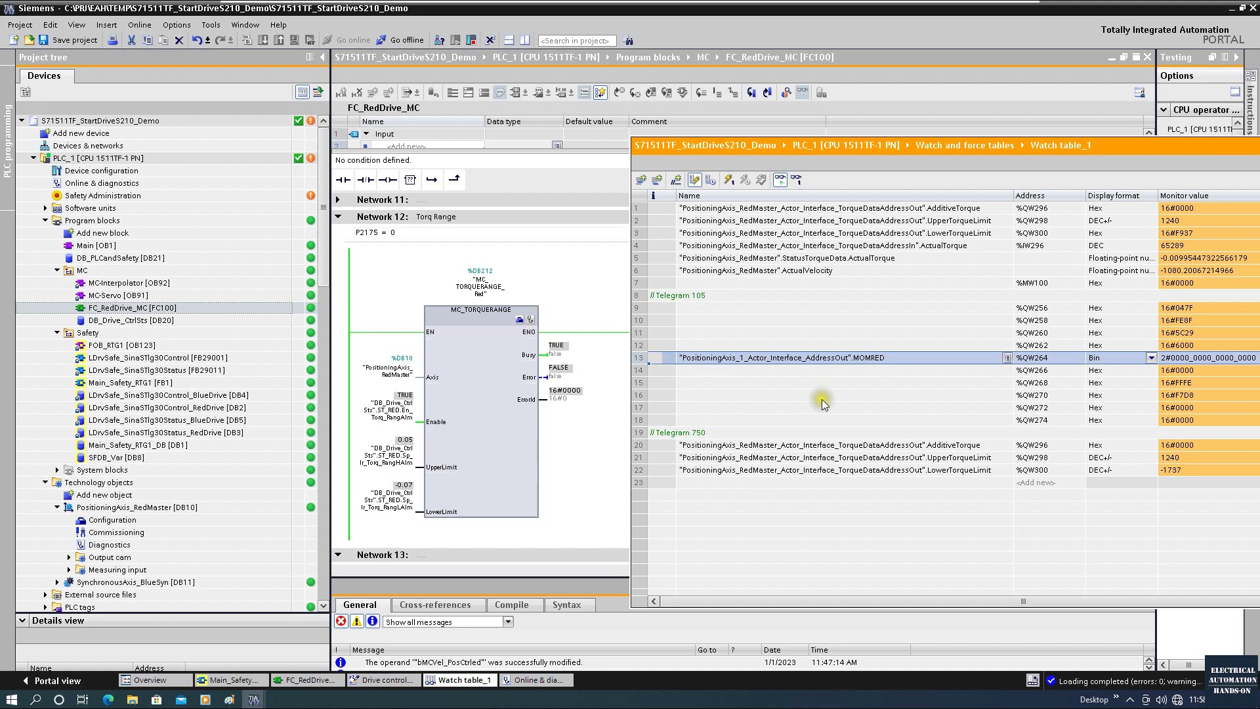
- Modify the Enable operand of MC_TORQUERANGE to 0 and back to 1 while monitoring the telegram 750 limits
left_click(397, 413)
right_click(398, 414)
mouse_move(459, 415)
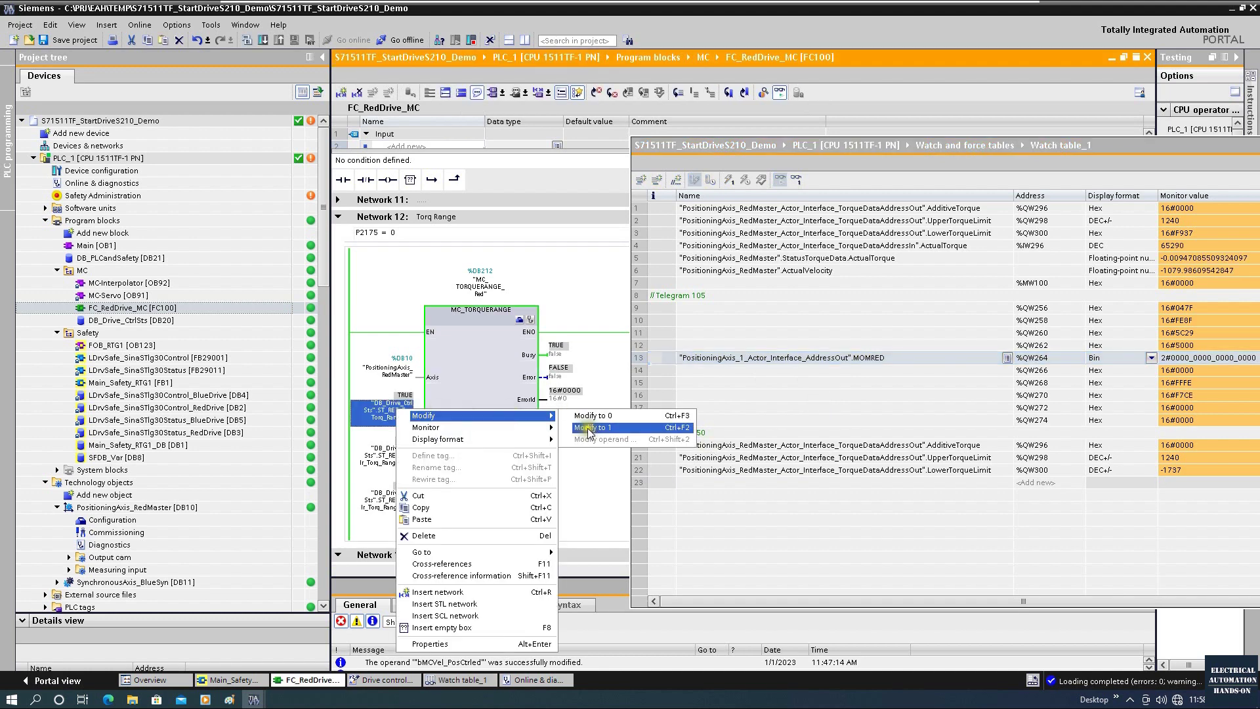
left_click(594, 420)
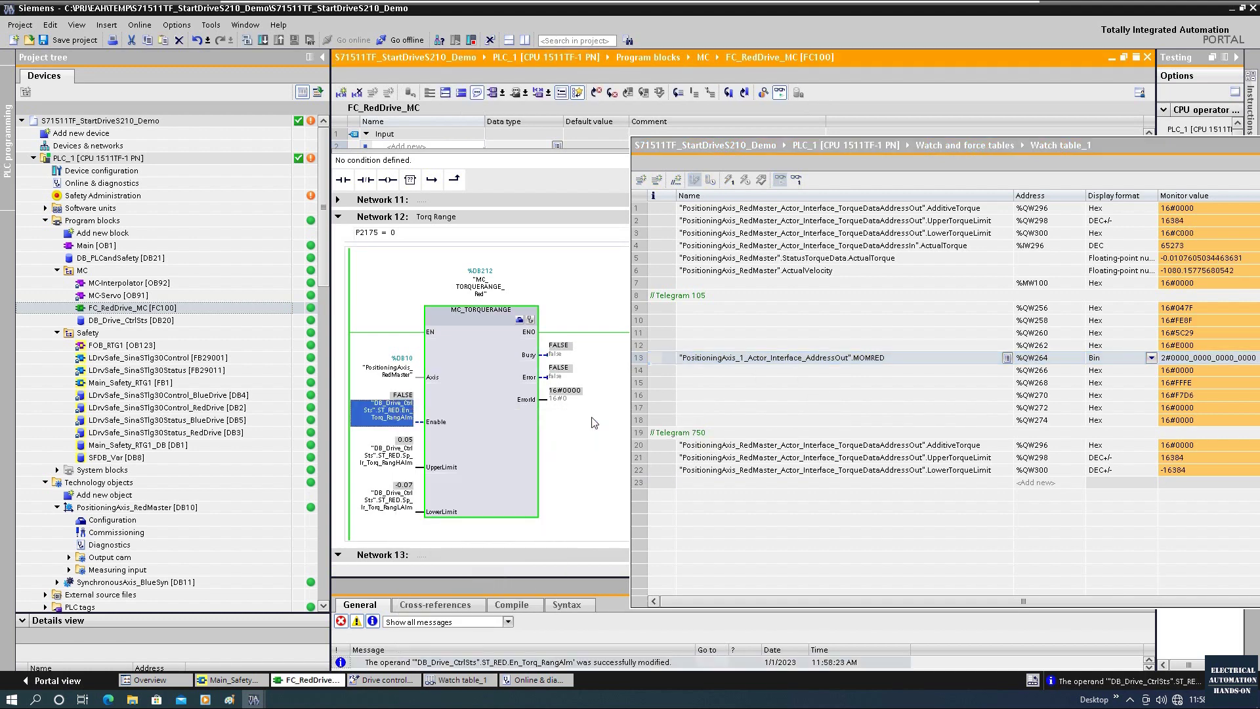
right_click(402, 414)
mouse_move(459, 419)
left_click(604, 432)
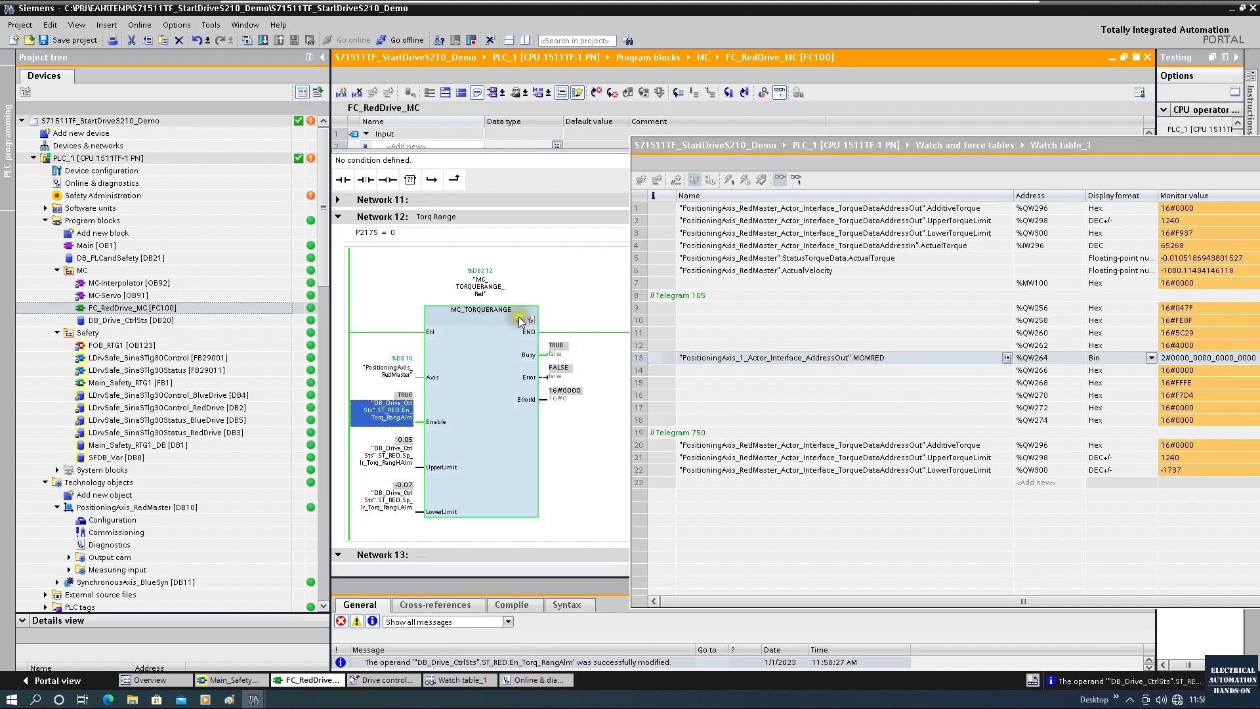
- Disable the torque range limiting by modifying the Enable operand of MC_TORQUERANGE to 0 again
right_click(383, 402)
mouse_move(483, 411)
left_click(562, 413)
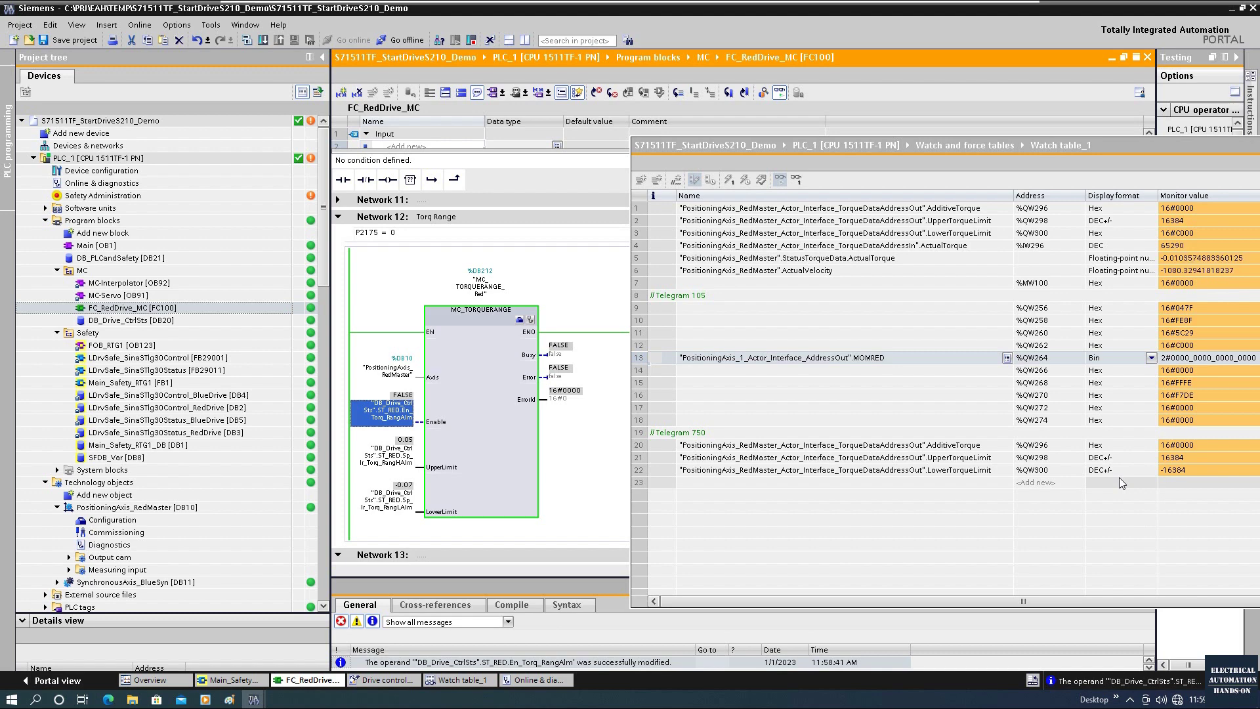
- Inspect the LowerTorqueLimit and UpperTorqueLimit monitor values of telegram 750 in the watch table with limiting disabled
left_click(946, 472)
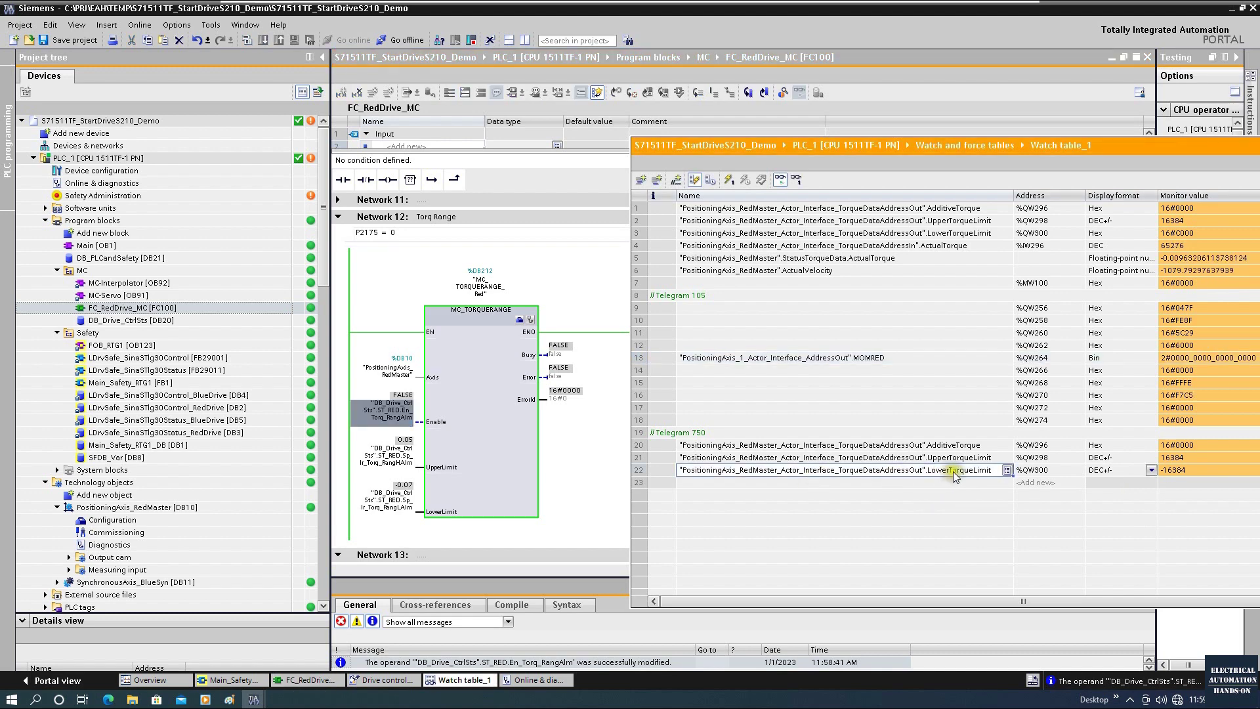
left_click(1187, 471)
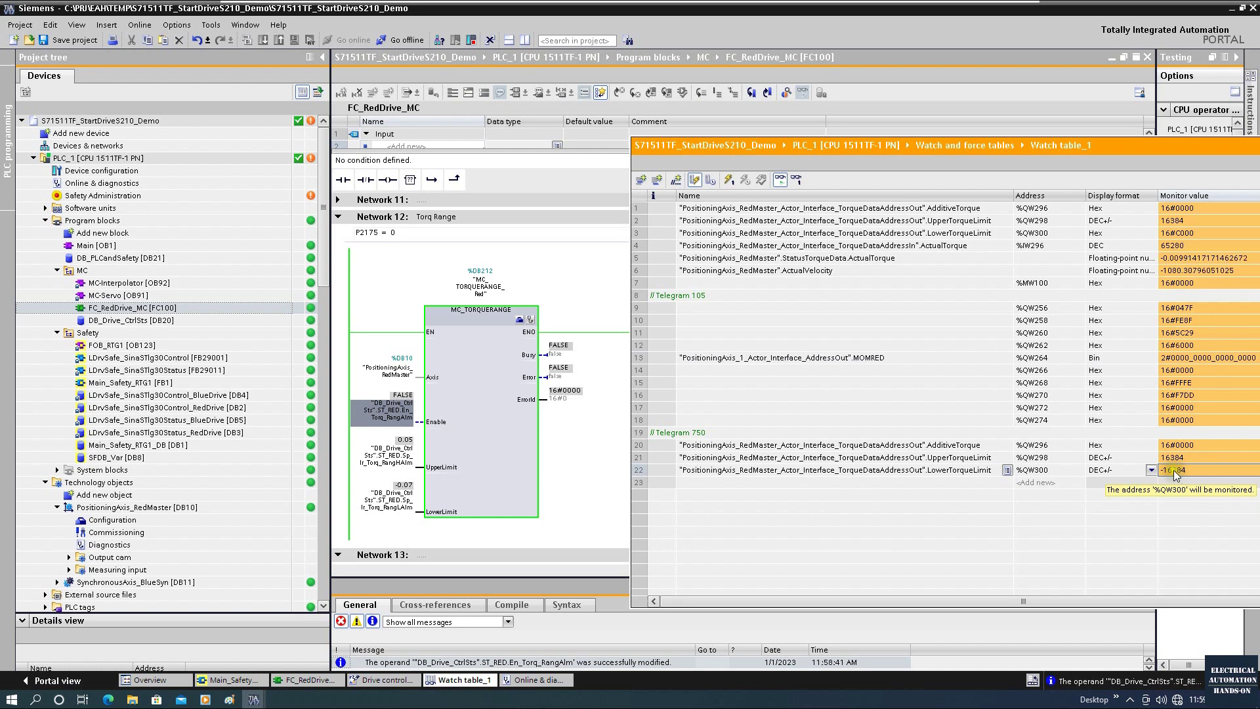
left_click(979, 458)
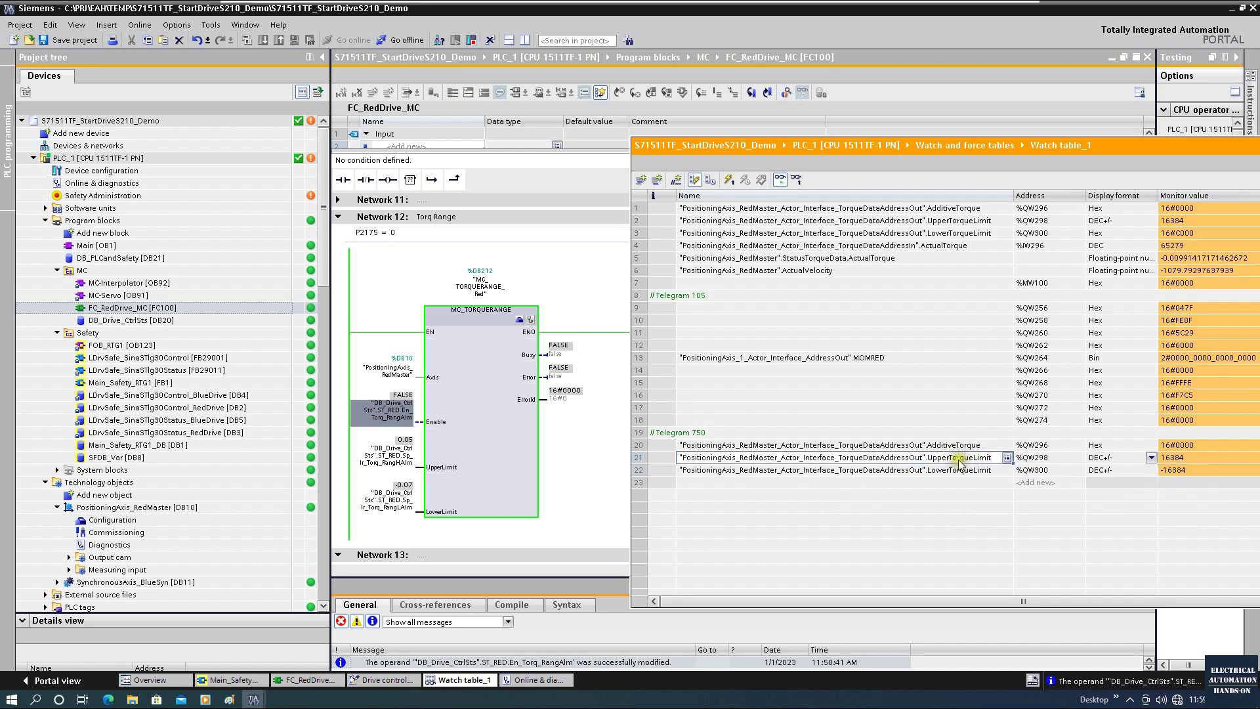
left_click(1196, 459)
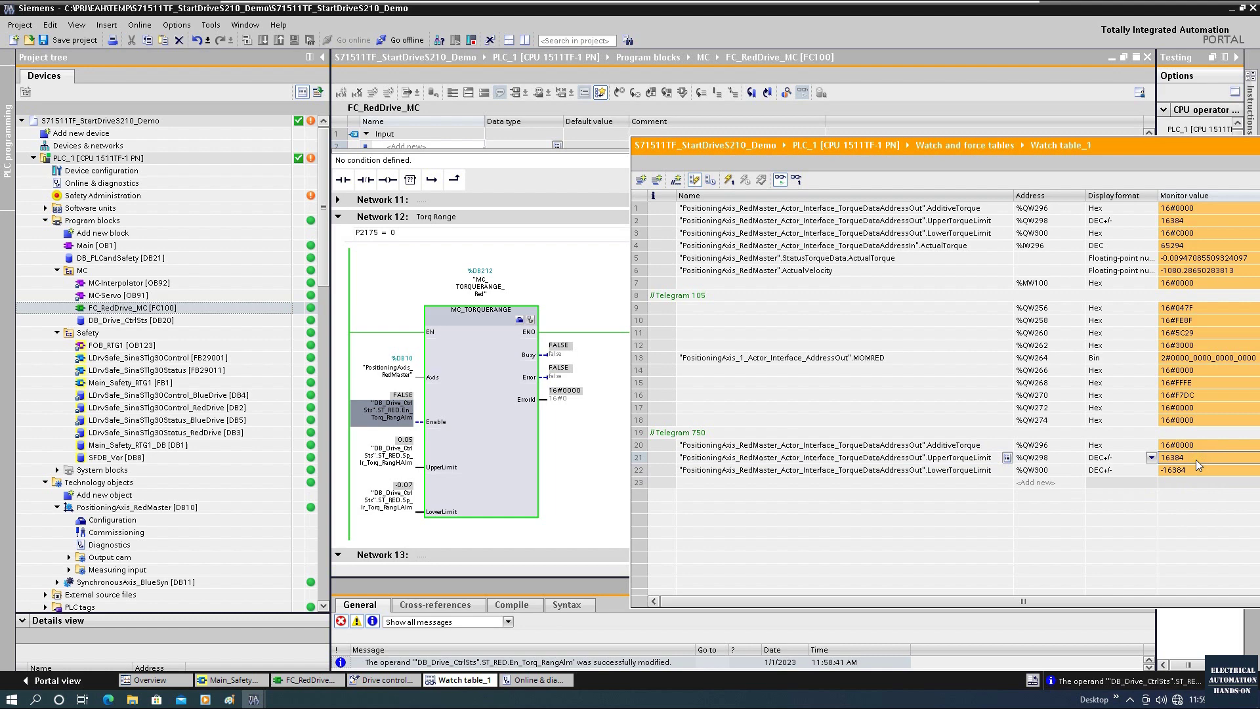
left_click(1197, 482)
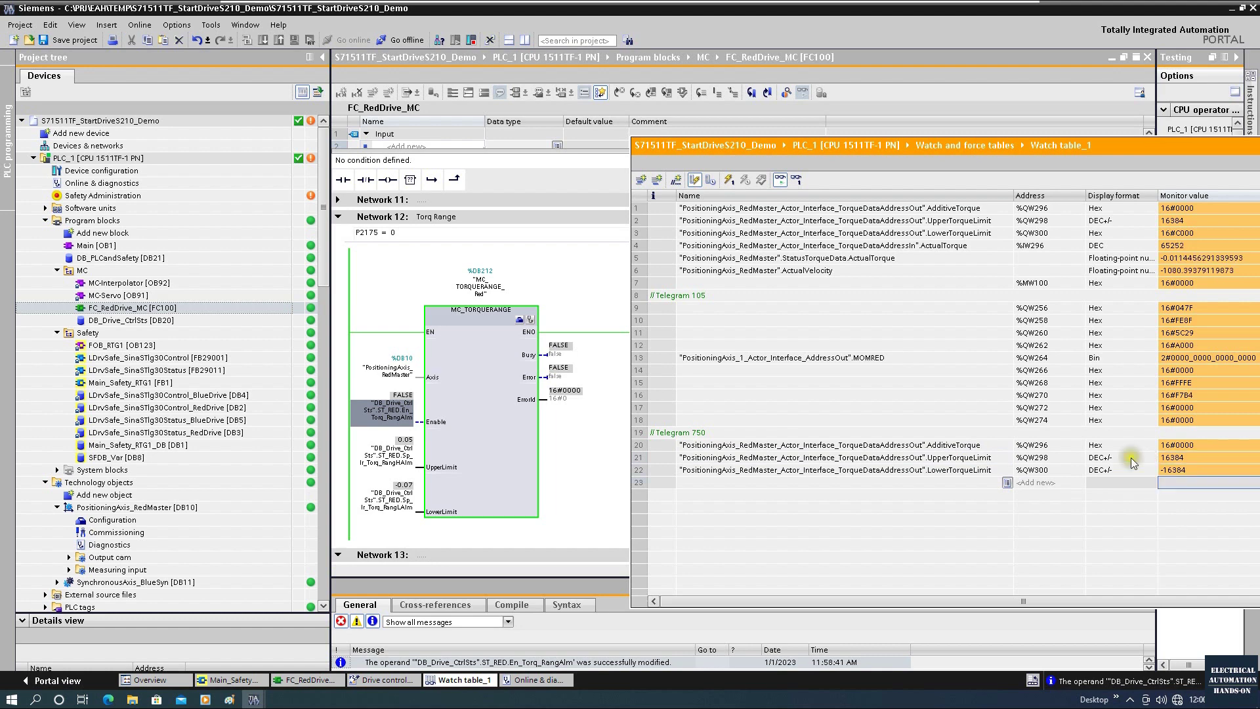
- Re-enable torque range limiting by modifying the Enable operand of MC_TORQUERANGE to 1
right_click(389, 416)
mouse_move(499, 423)
left_click(597, 436)
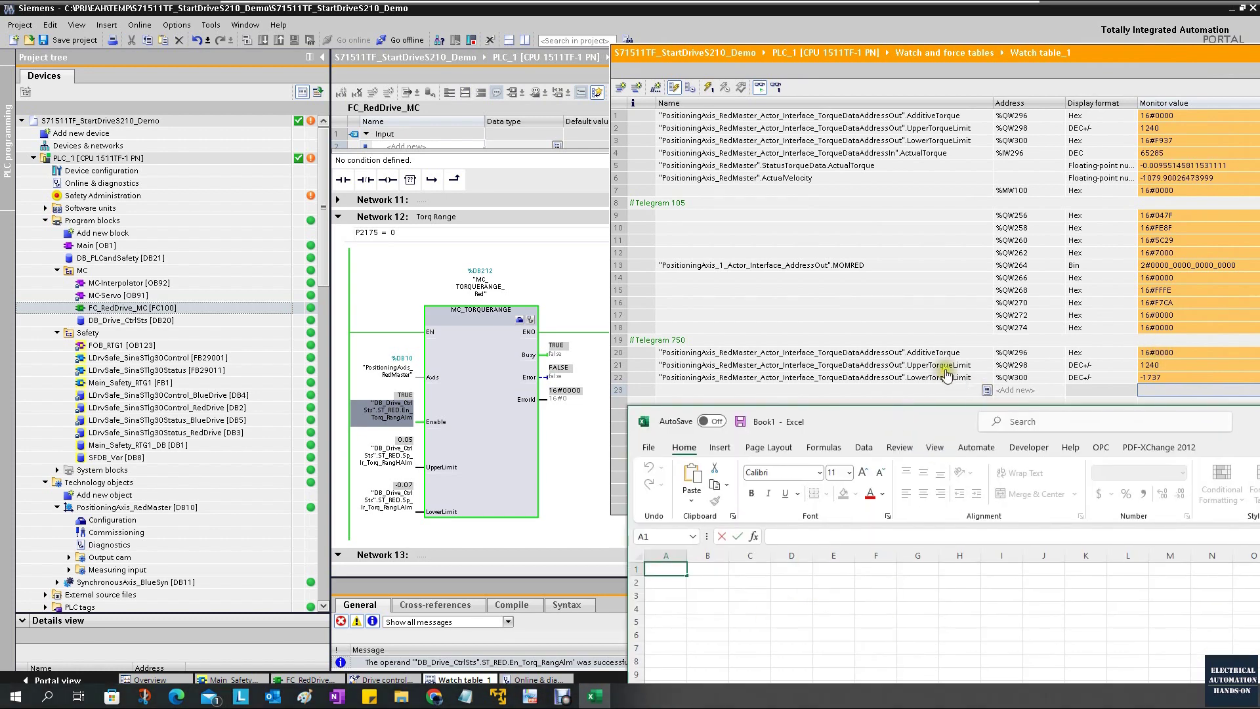
- In the blank Excel workbook, enter the transmitted upper limit 1240 in B2 and the full-torque value 16384 in C2
left_click(718, 582)
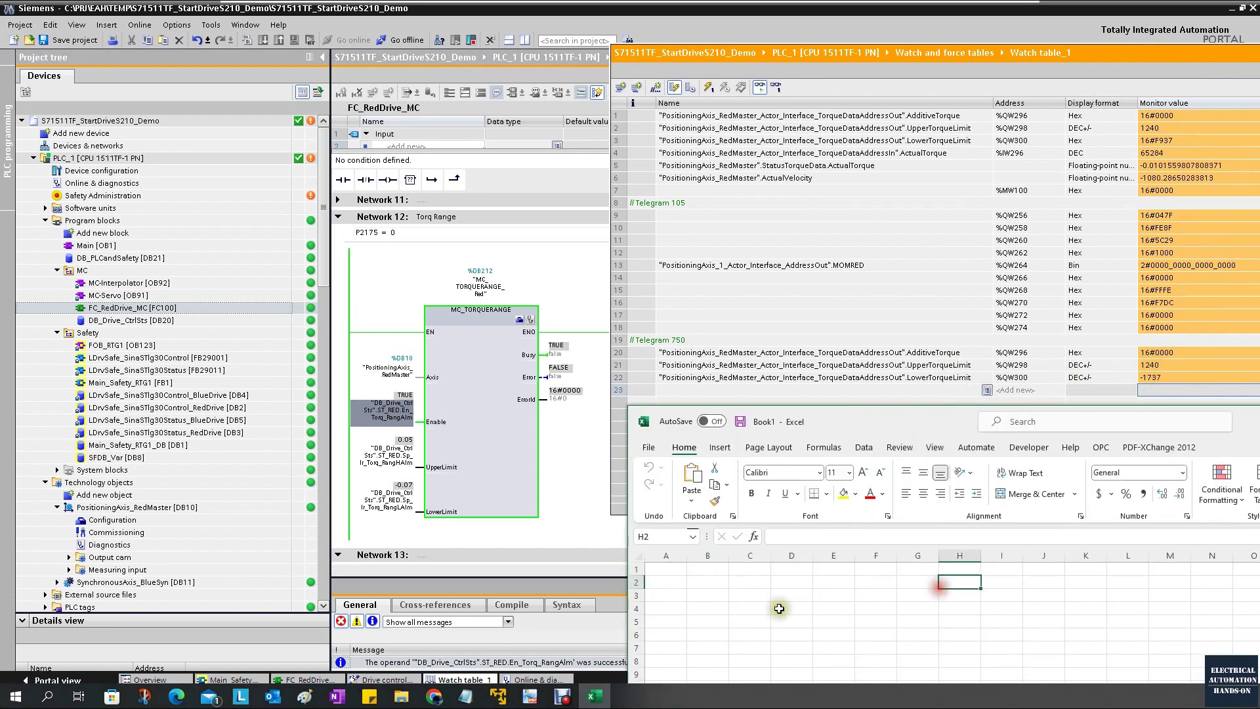
type("1240")
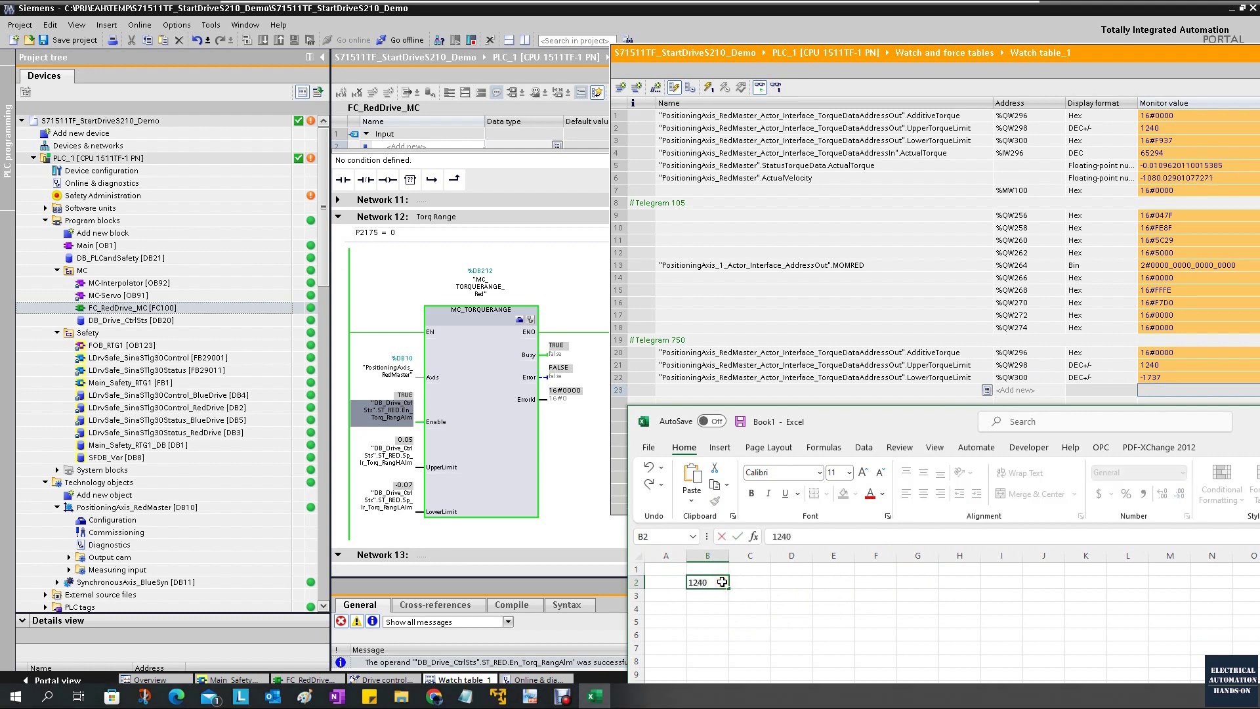
left_click(762, 581)
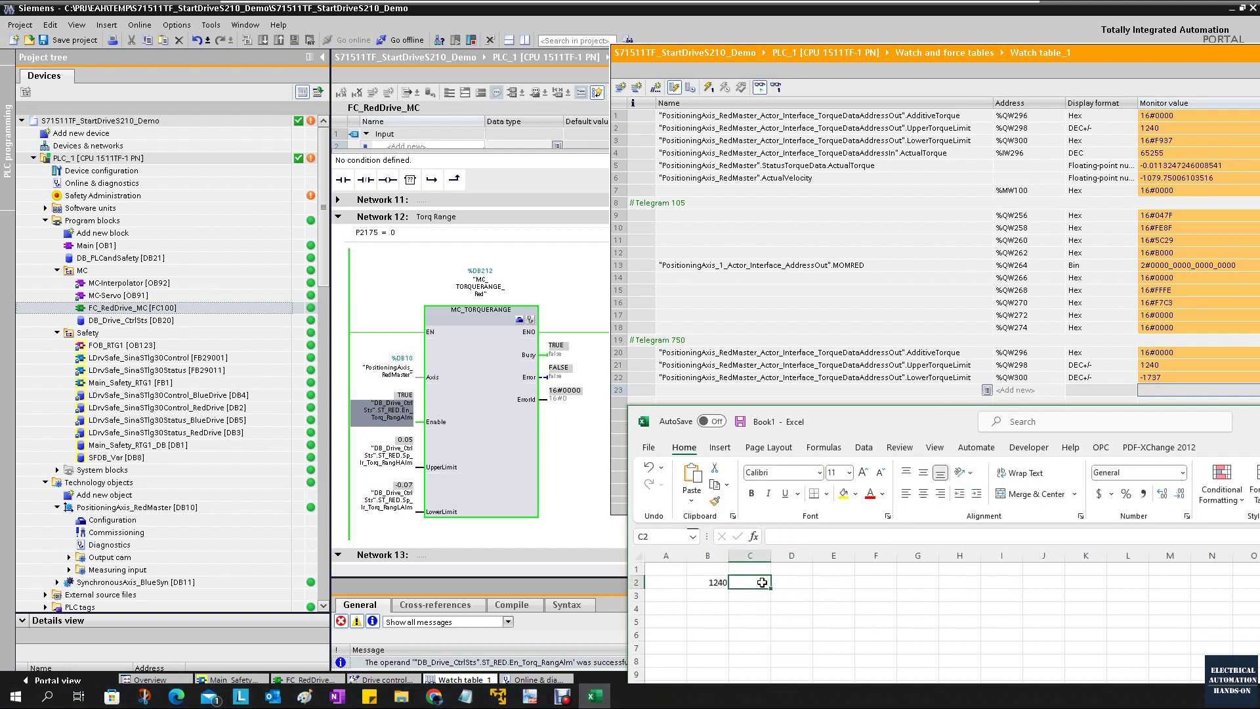
type("1638")
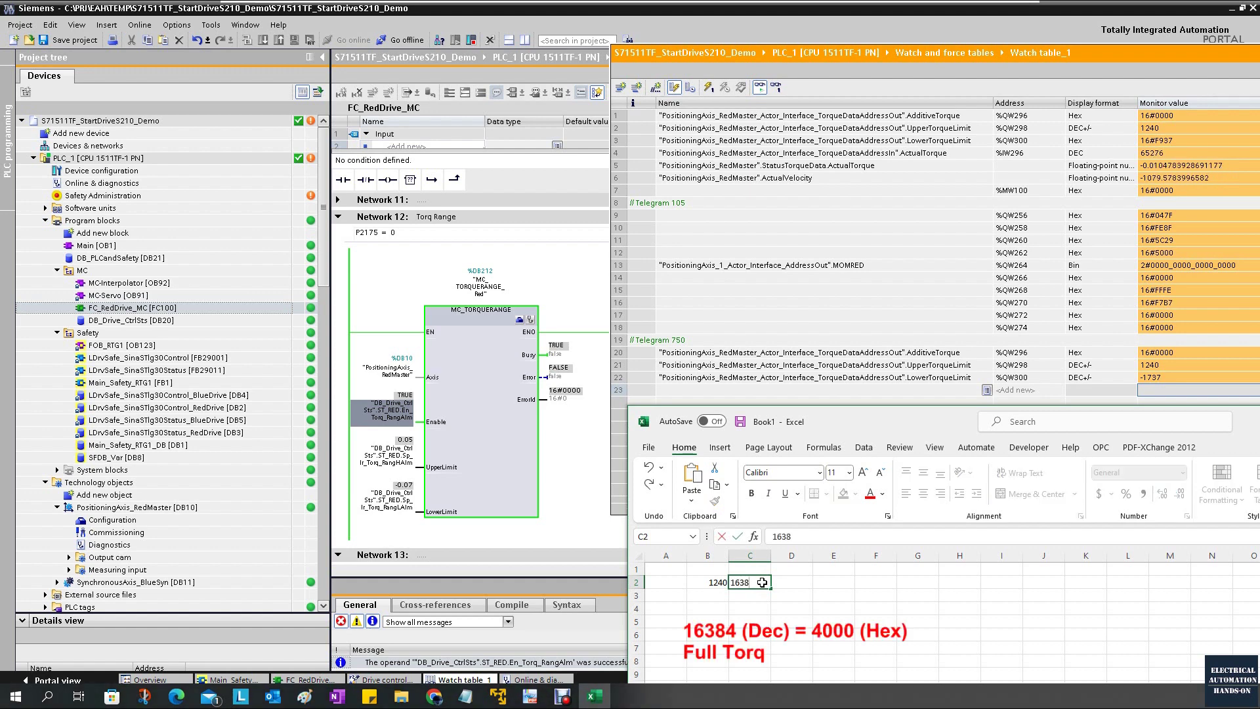
type("4")
key("Return")
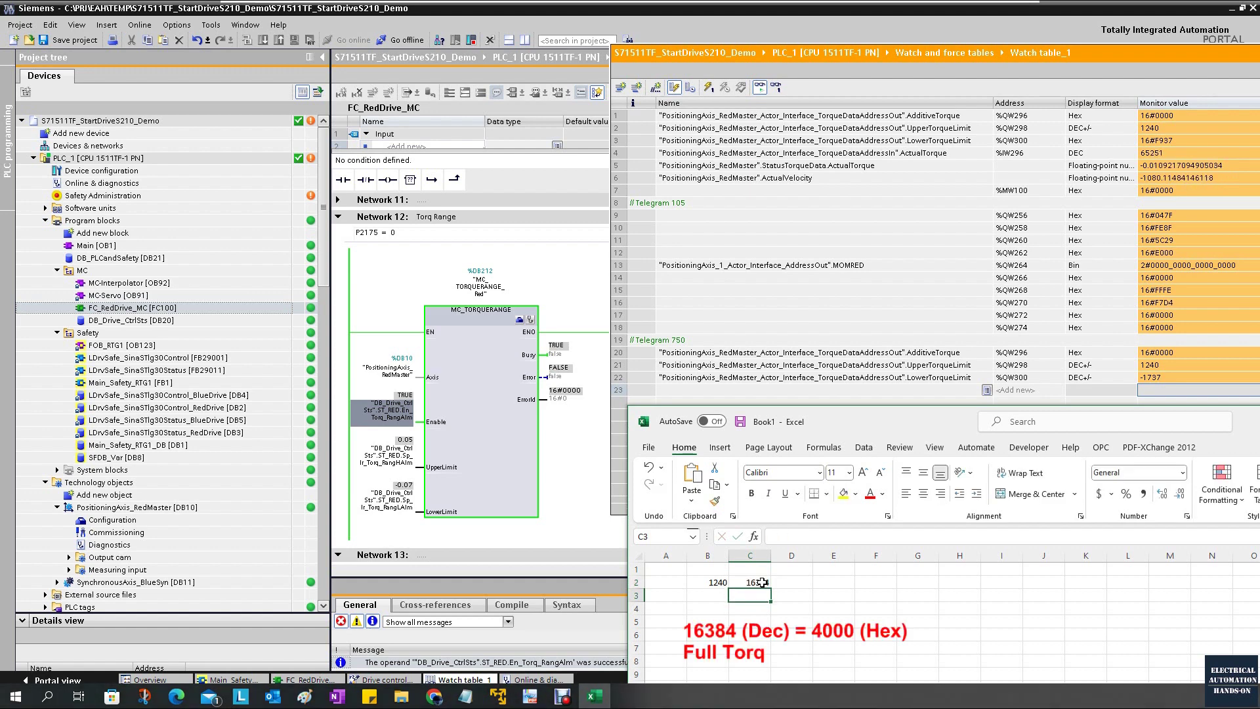
- Calculate the torque ratio in D2 with =B2/C2 and note the rounded percentage 7.50% in E2
left_click(794, 583)
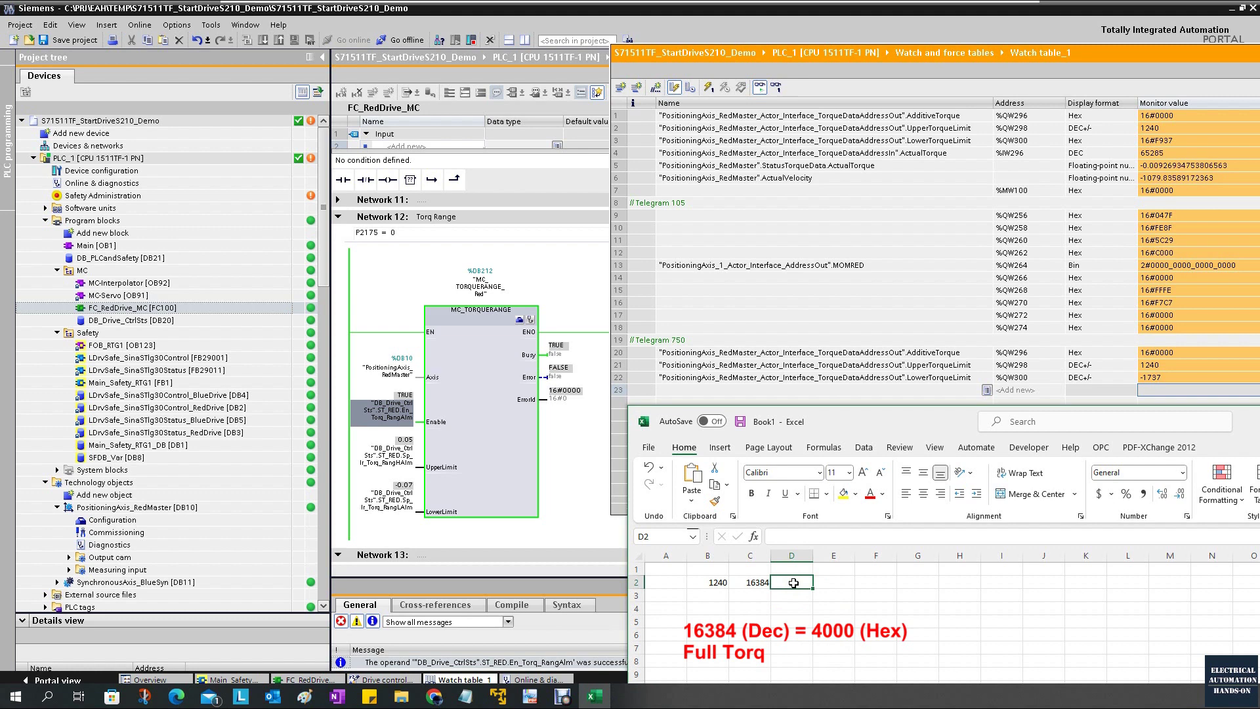
type("=")
left_click(717, 582)
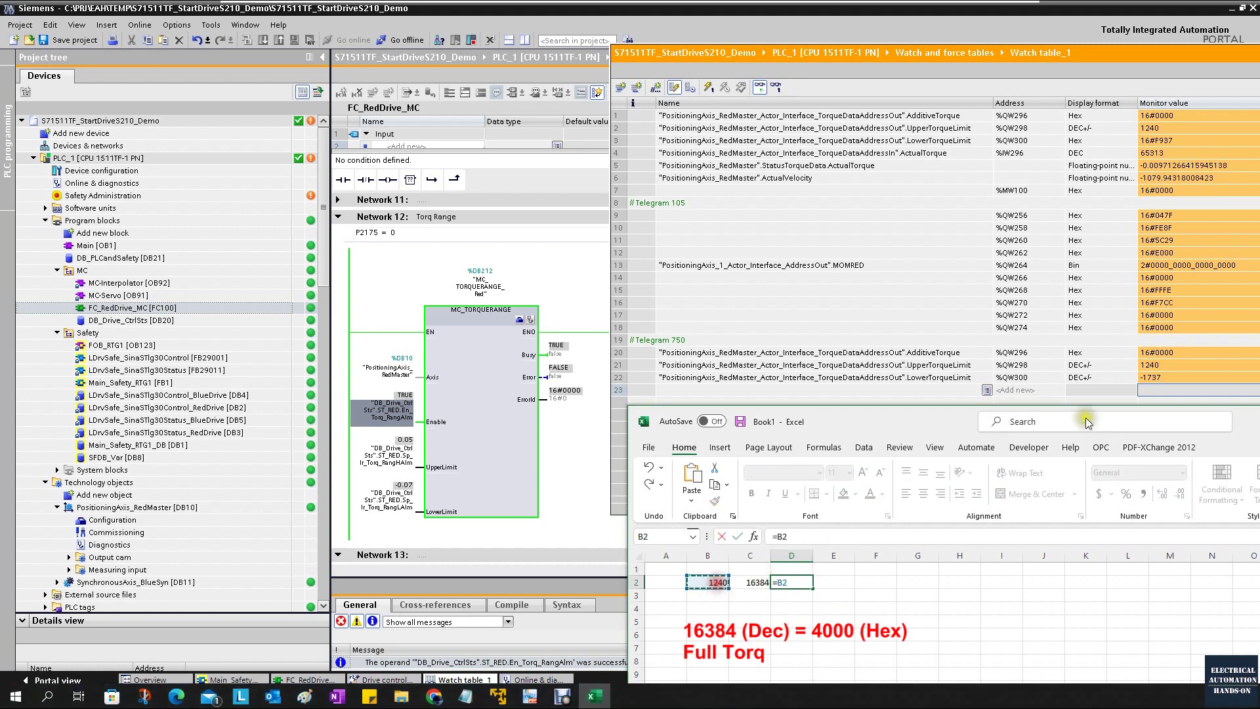
type("/")
left_click(748, 584)
key("Return")
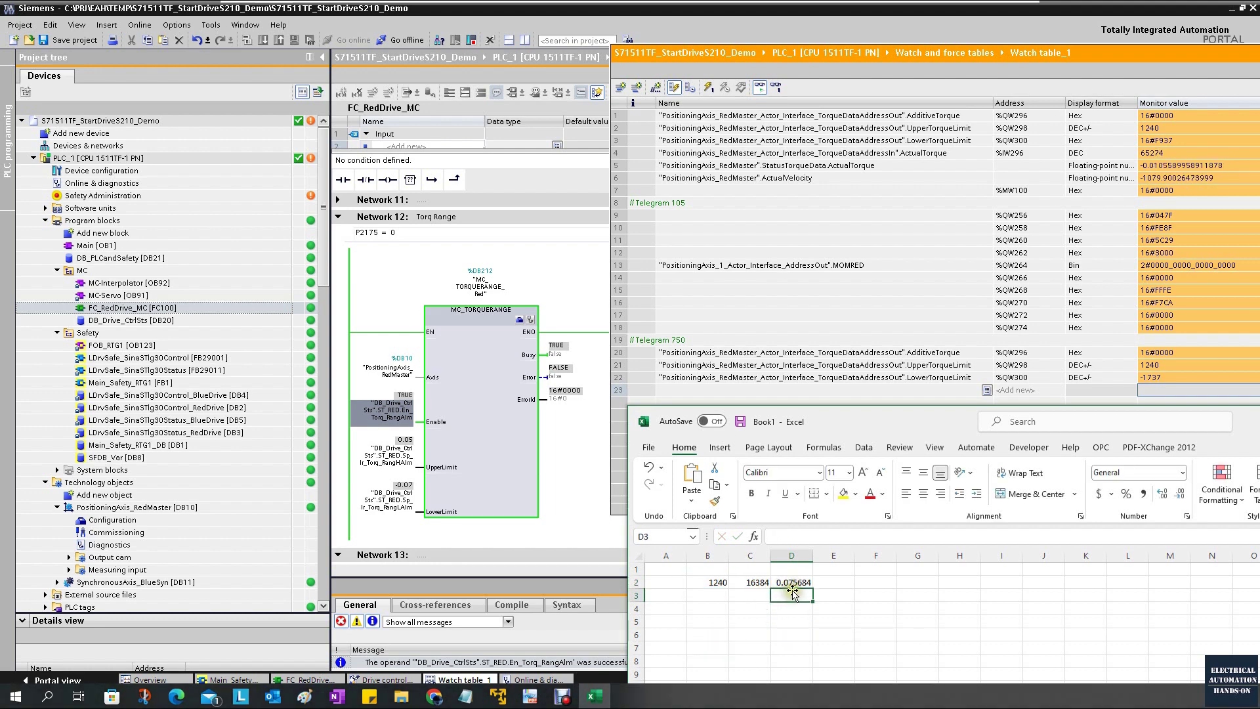
left_click(840, 582)
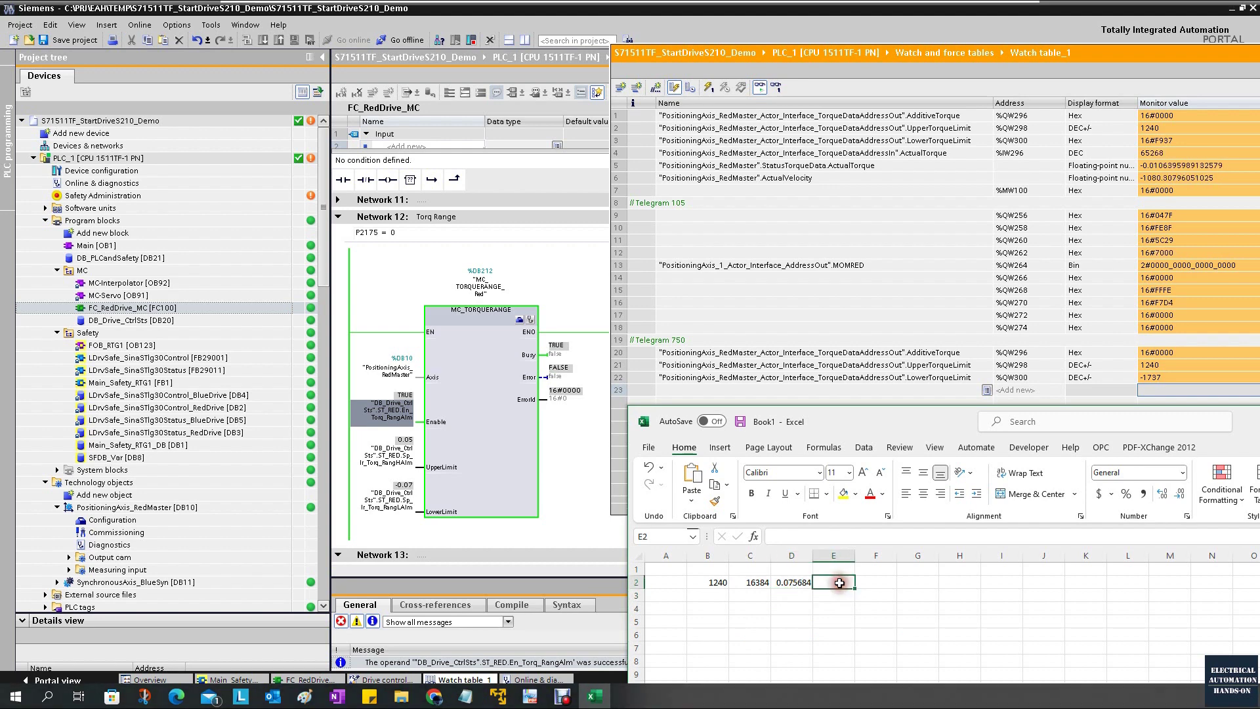
type("7.5")
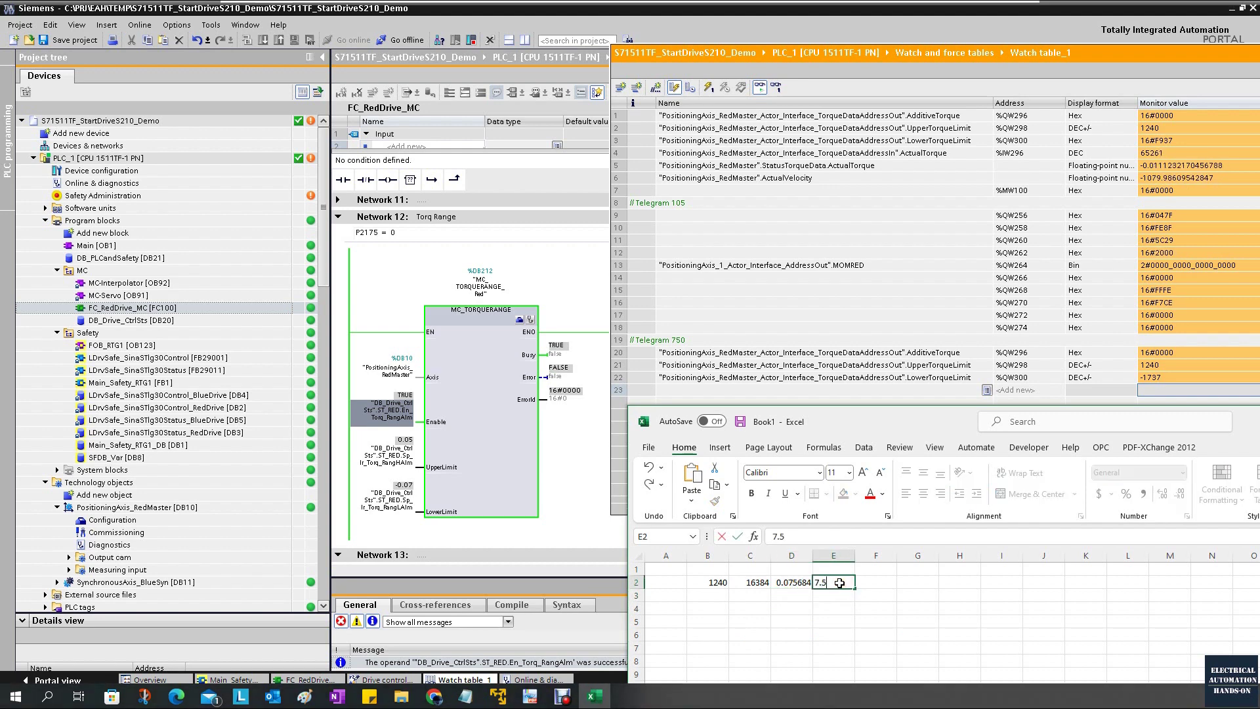
- Enter the reference torque 0.66 in D4 and label it nm in C4
left_click(792, 609)
key("Down")
key("Down")
key("Down")
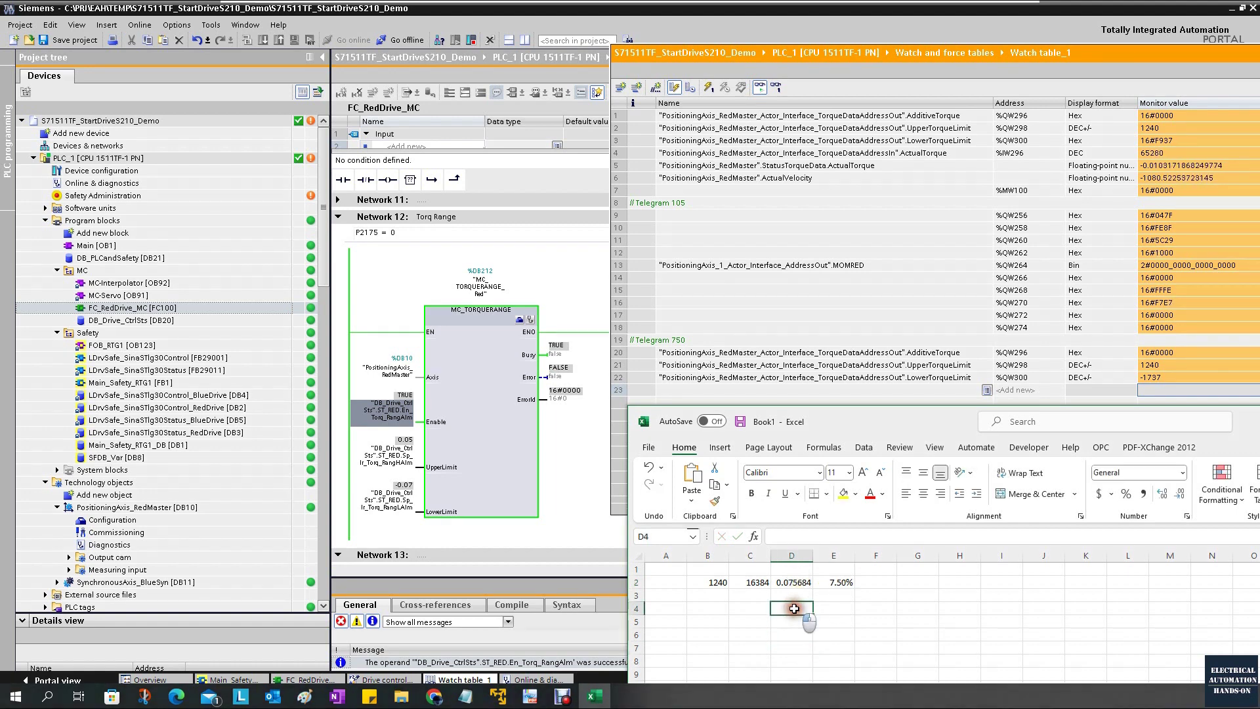
double_click(794, 609)
type("0.")
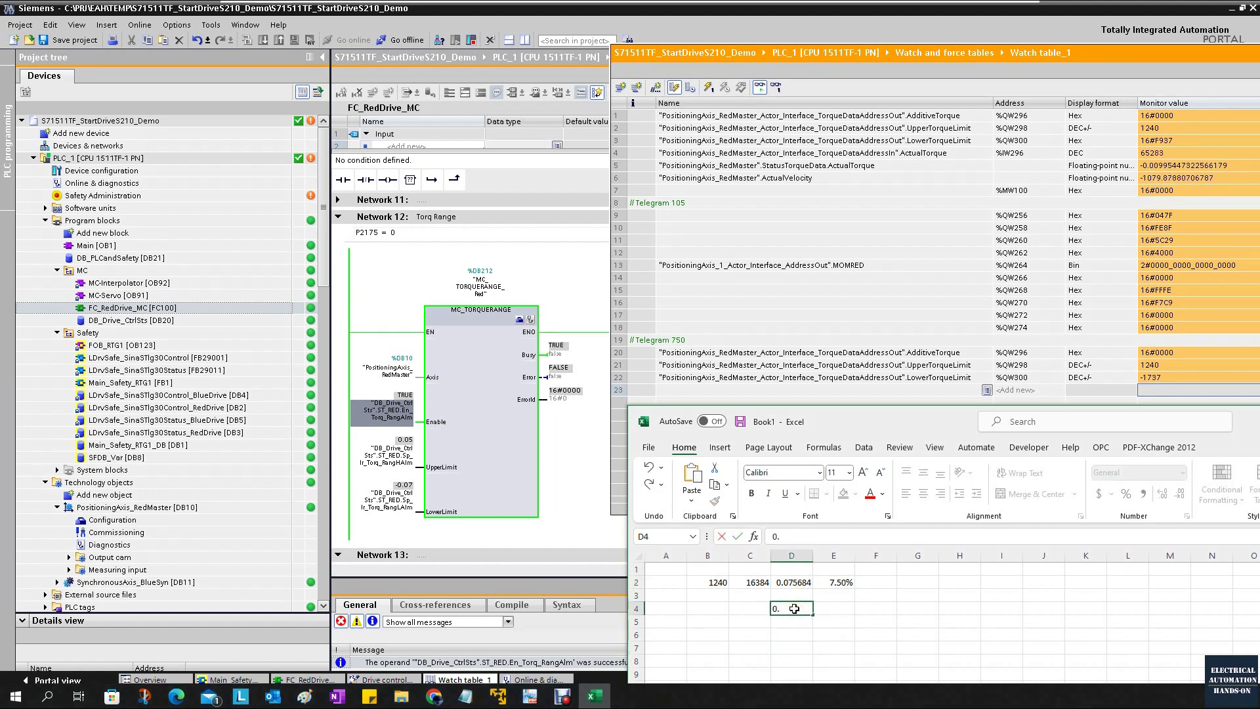
type("66")
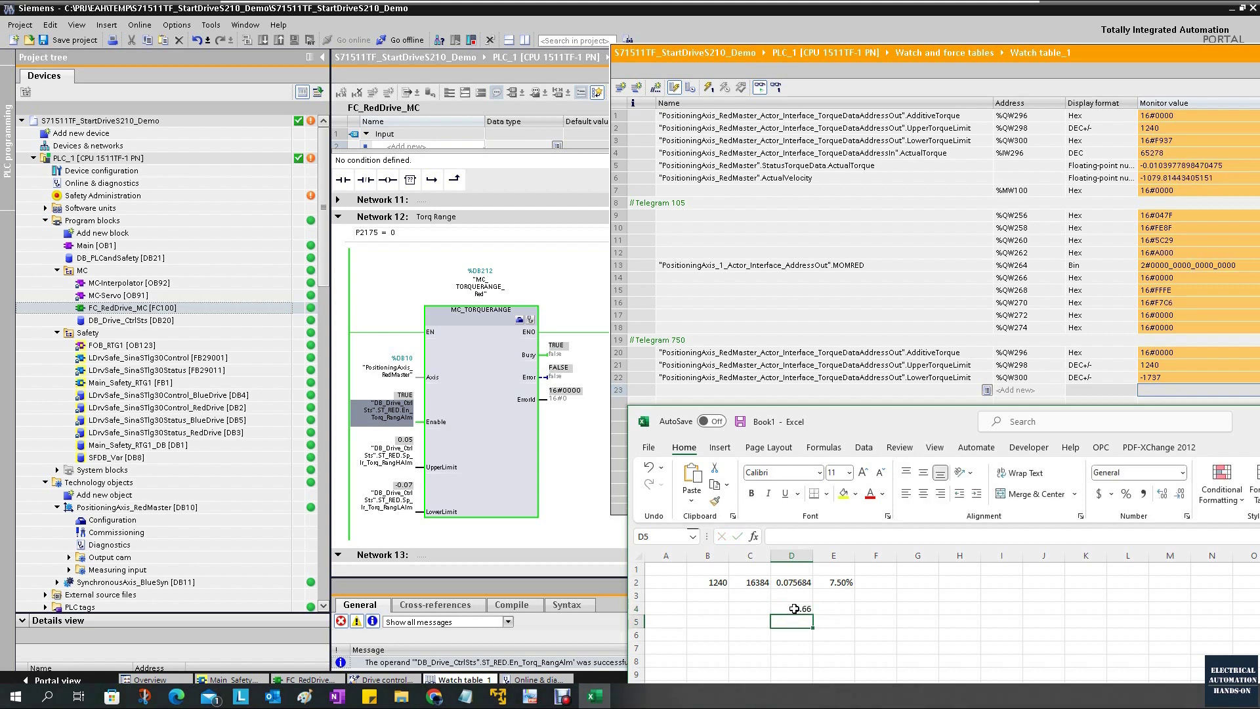
left_click(754, 610)
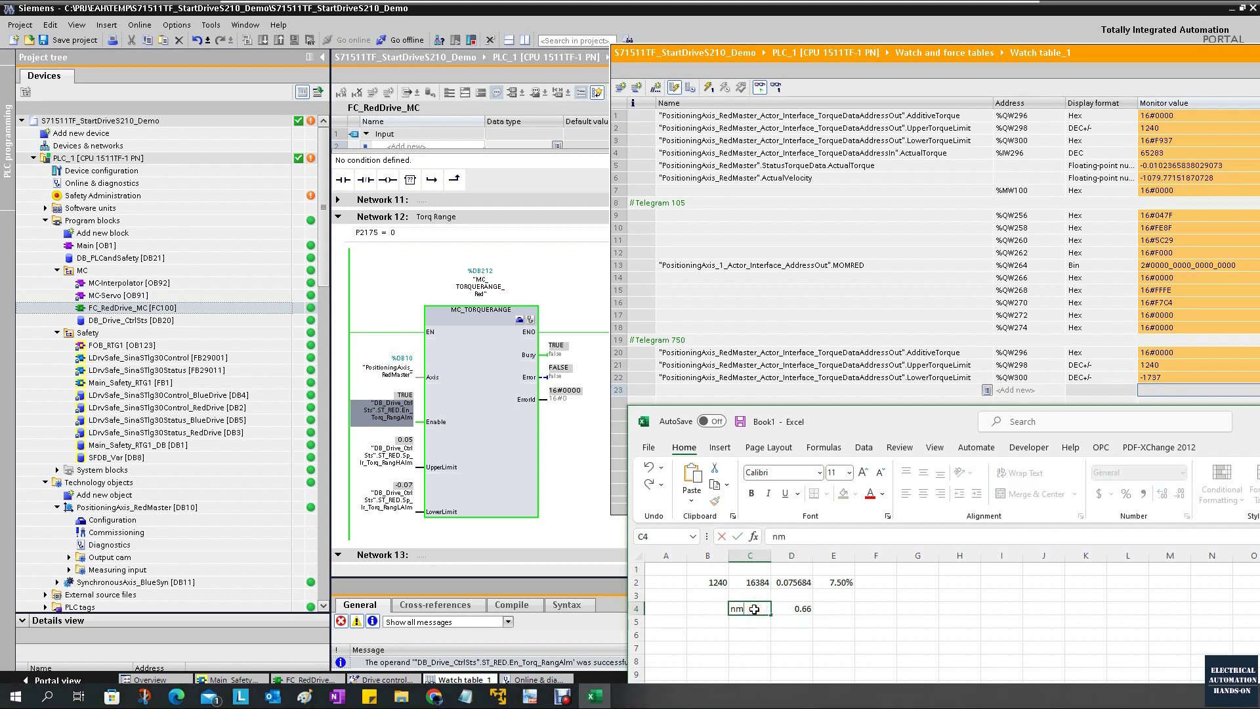
type("nm")
- Calculate the resulting torque limit in E4 by multiplying D2 by D4
left_click(837, 607)
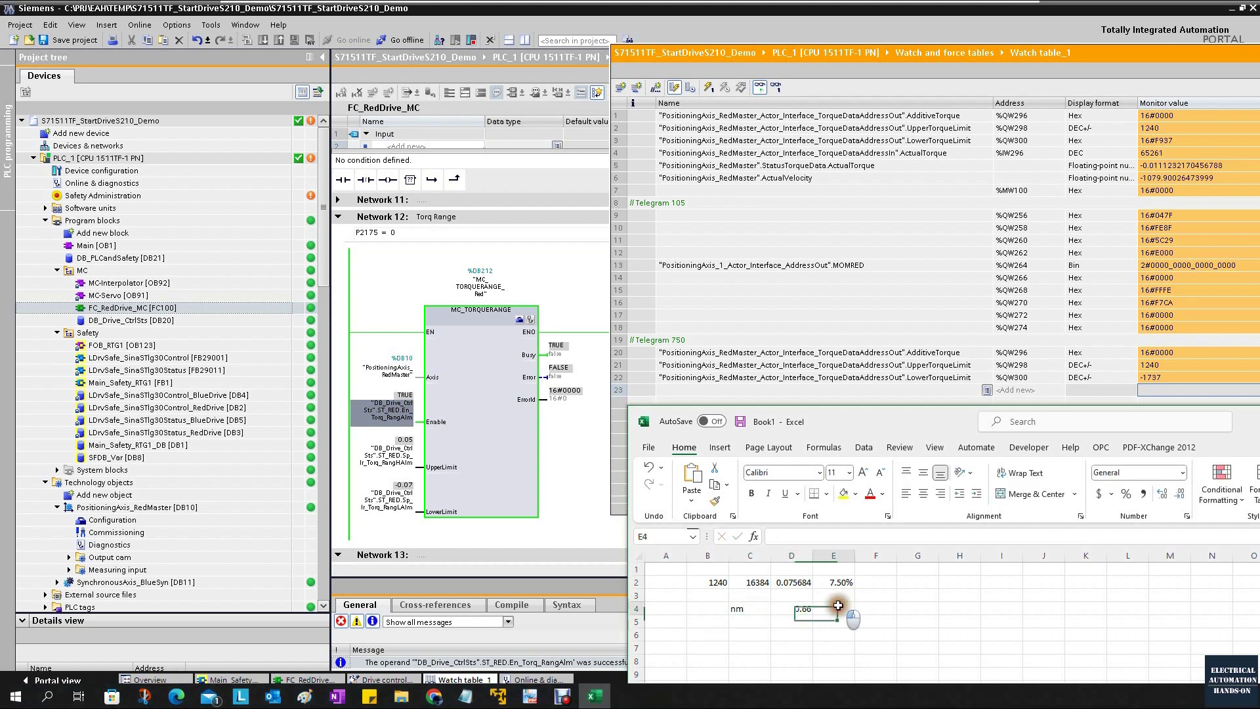
type("=")
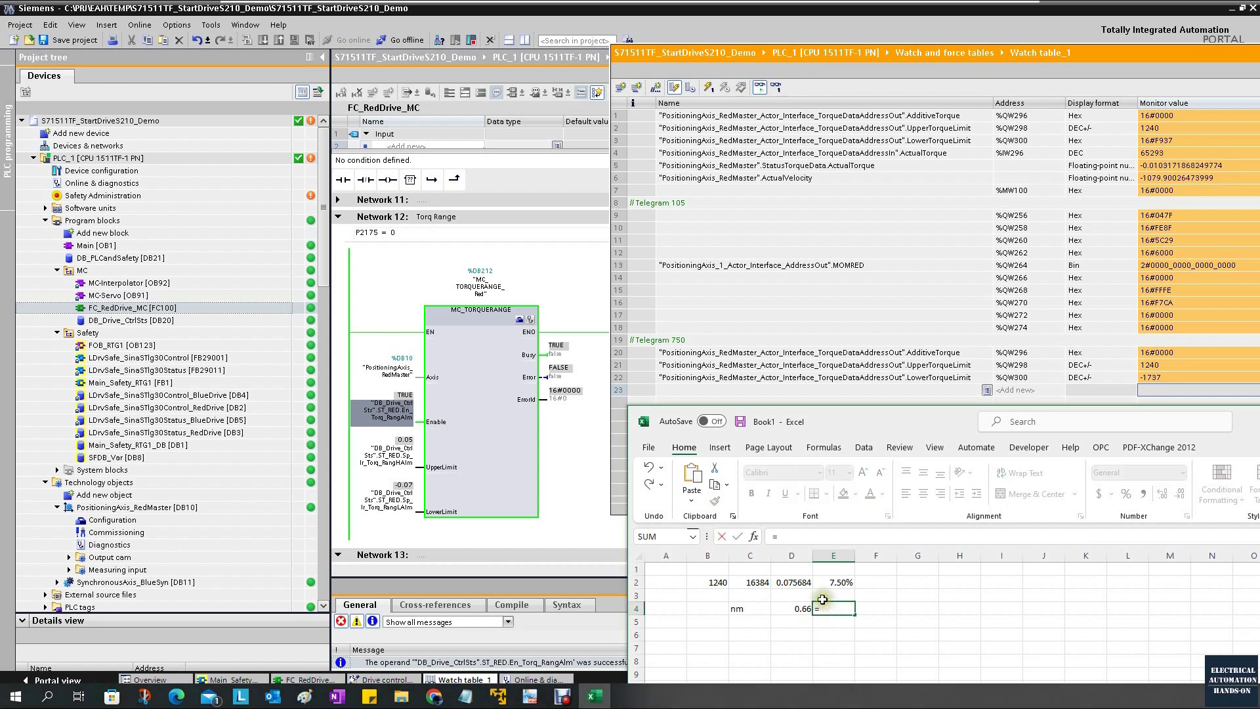
left_click(802, 584)
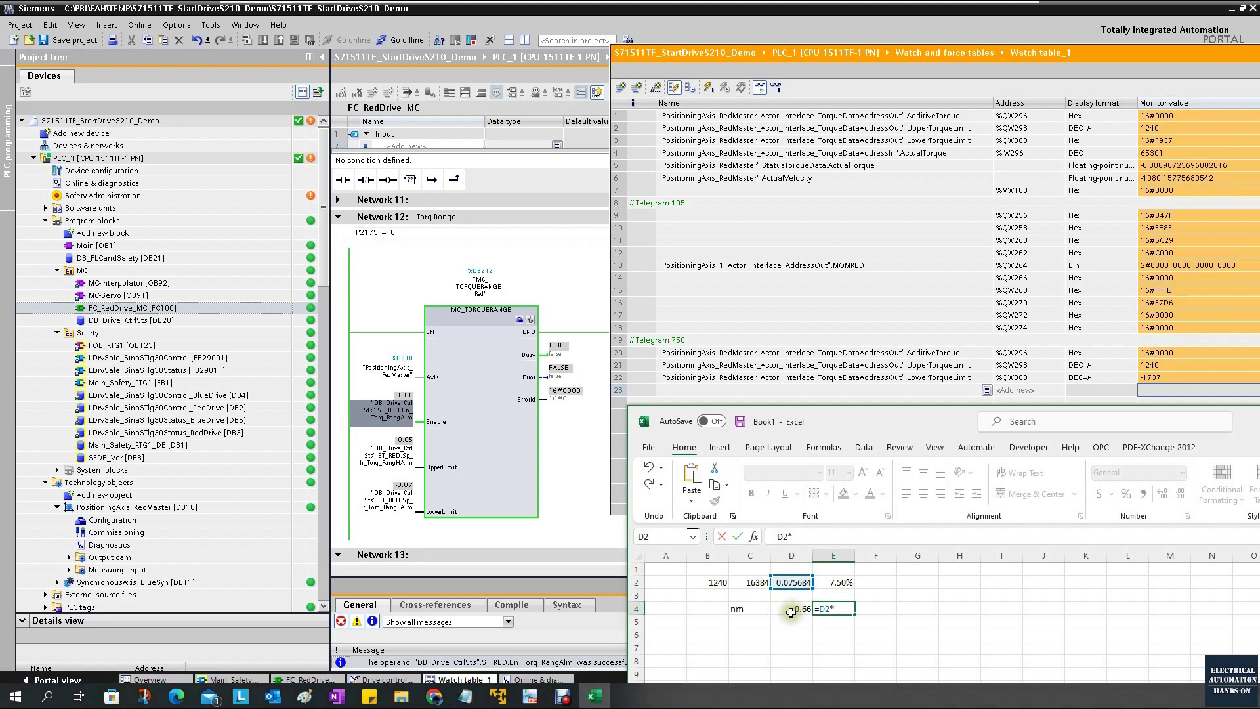
type("*")
left_click(792, 608)
key("Return")
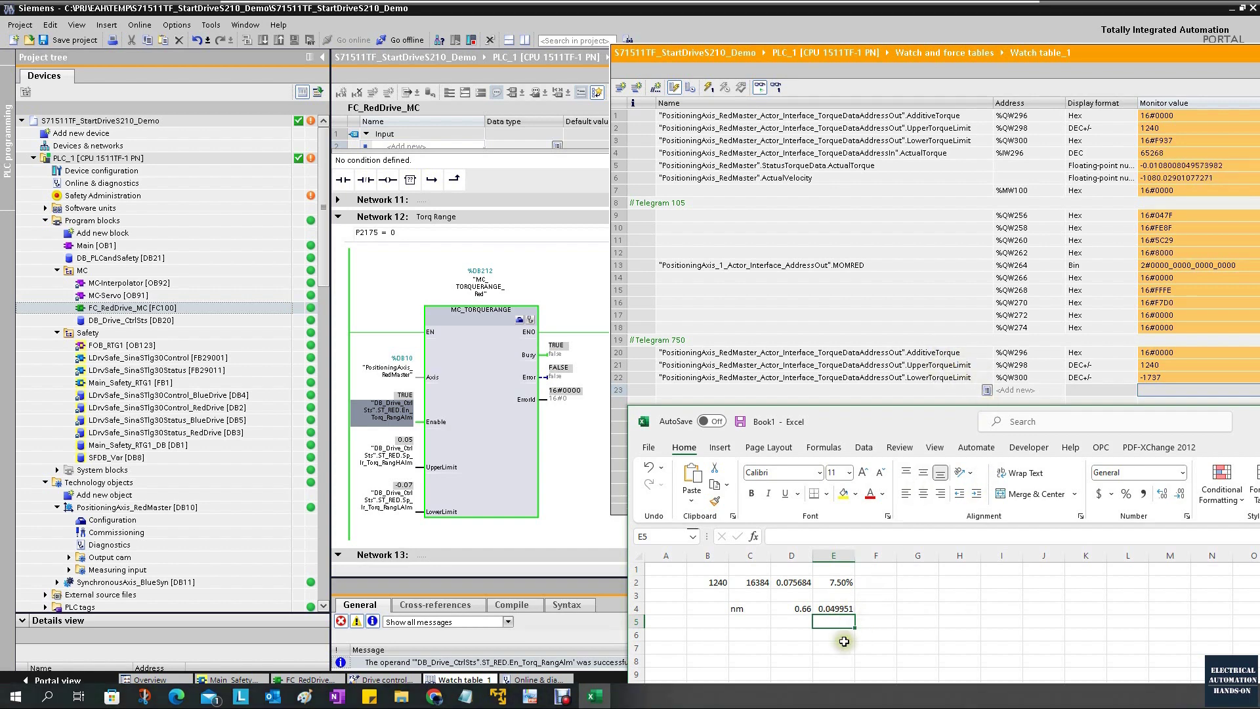
- Note the rounded torque limit 0.05 in F4 with its torque unit in G4
left_click(883, 610)
type("0.05")
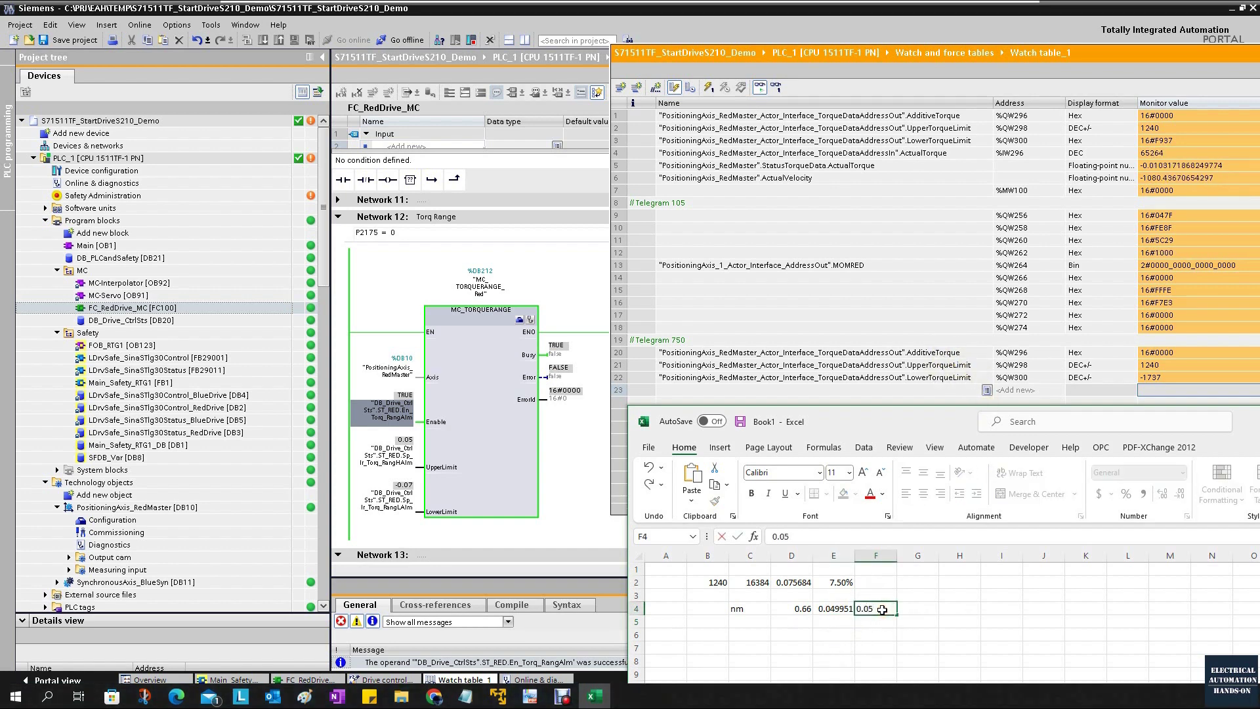
key("Tab")
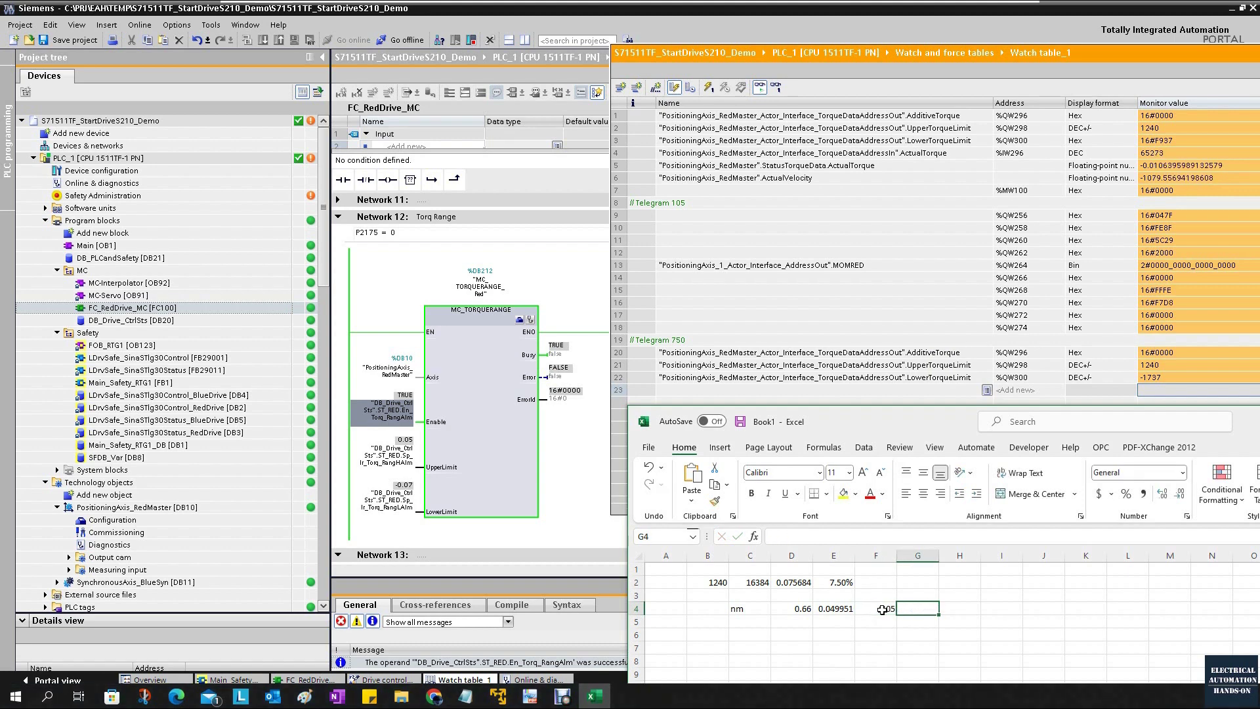
type("N")
key("Return")
key("Return")
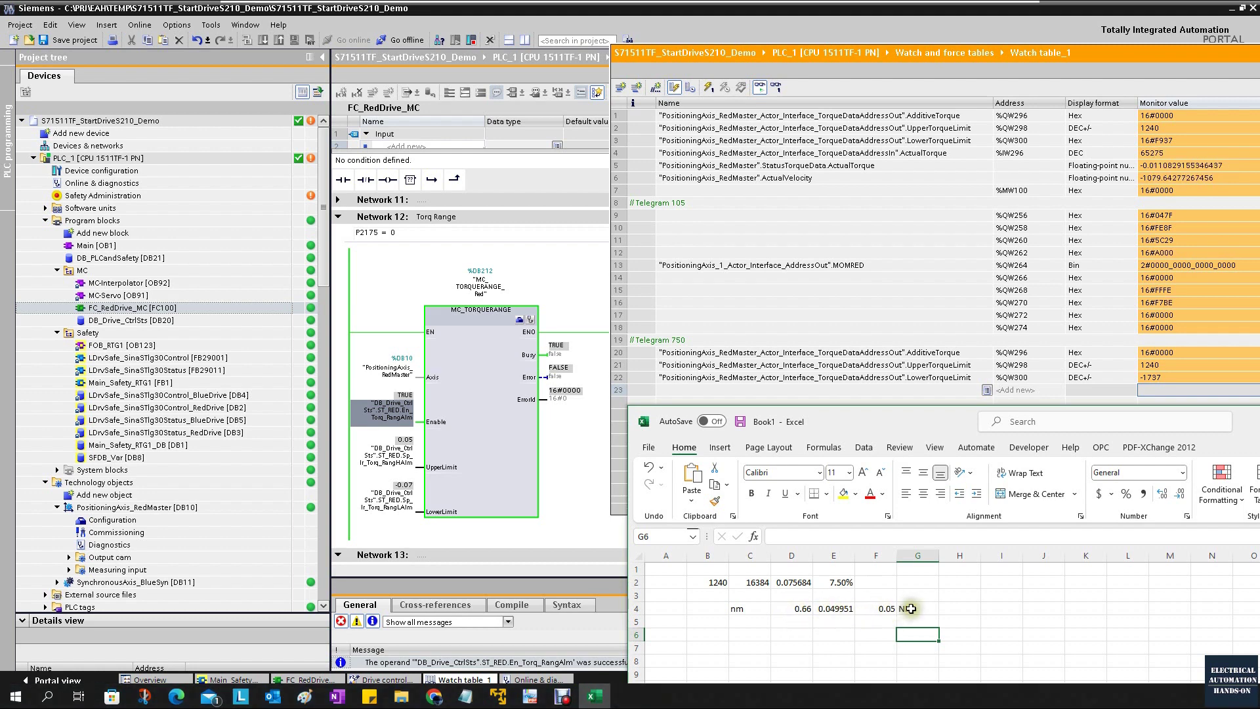
left_click(1170, 621)
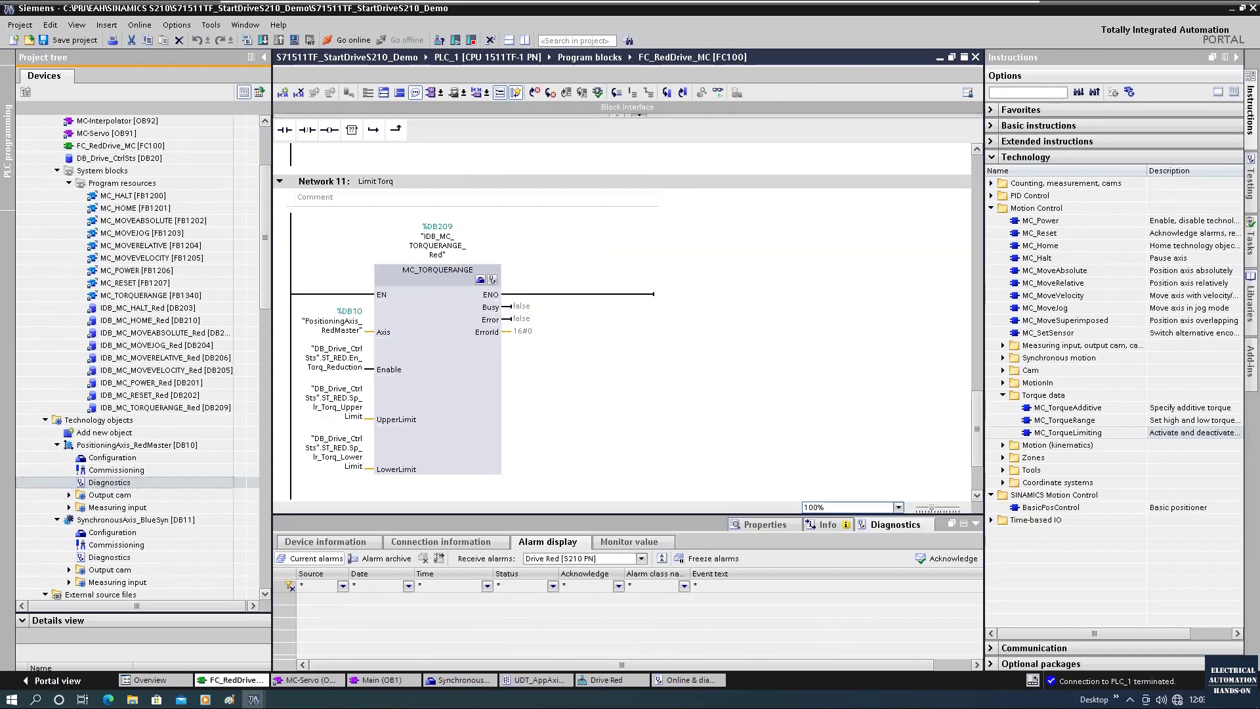
- Delete the MC_TORQUERANGE block from Network 11 of FC_RedDrive_MC in TIA Portal
left_click(442, 297)
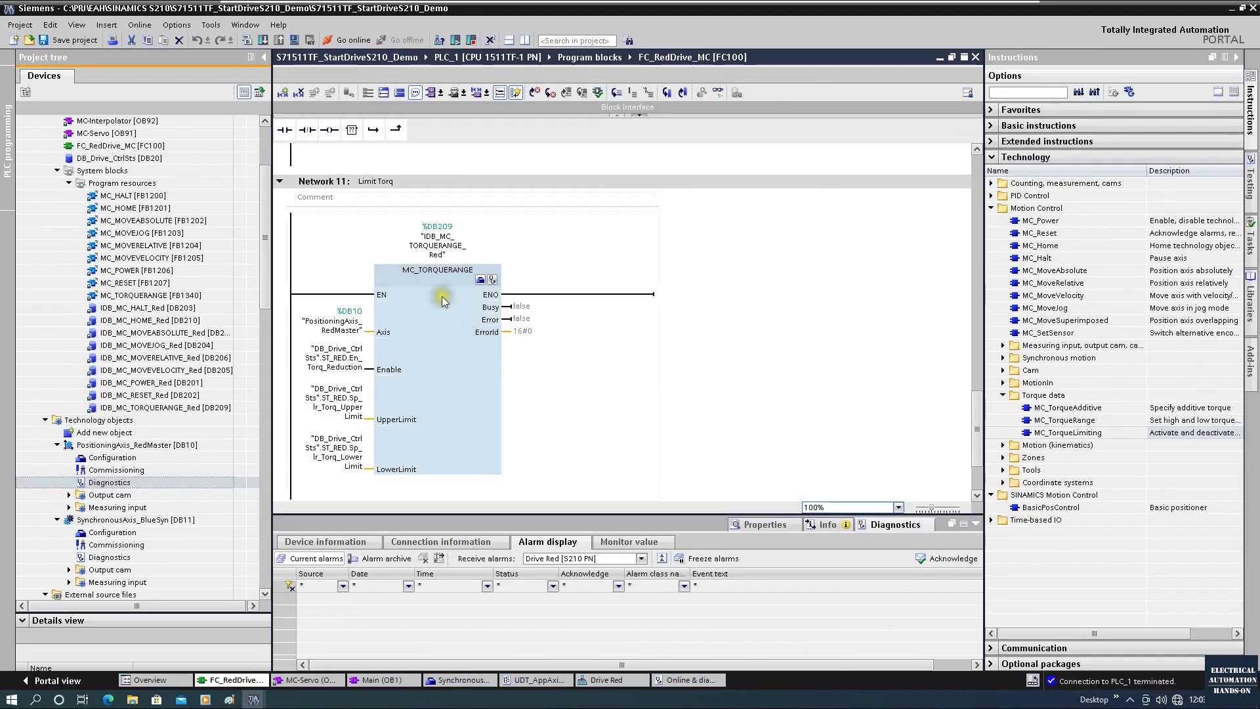
left_click(447, 345)
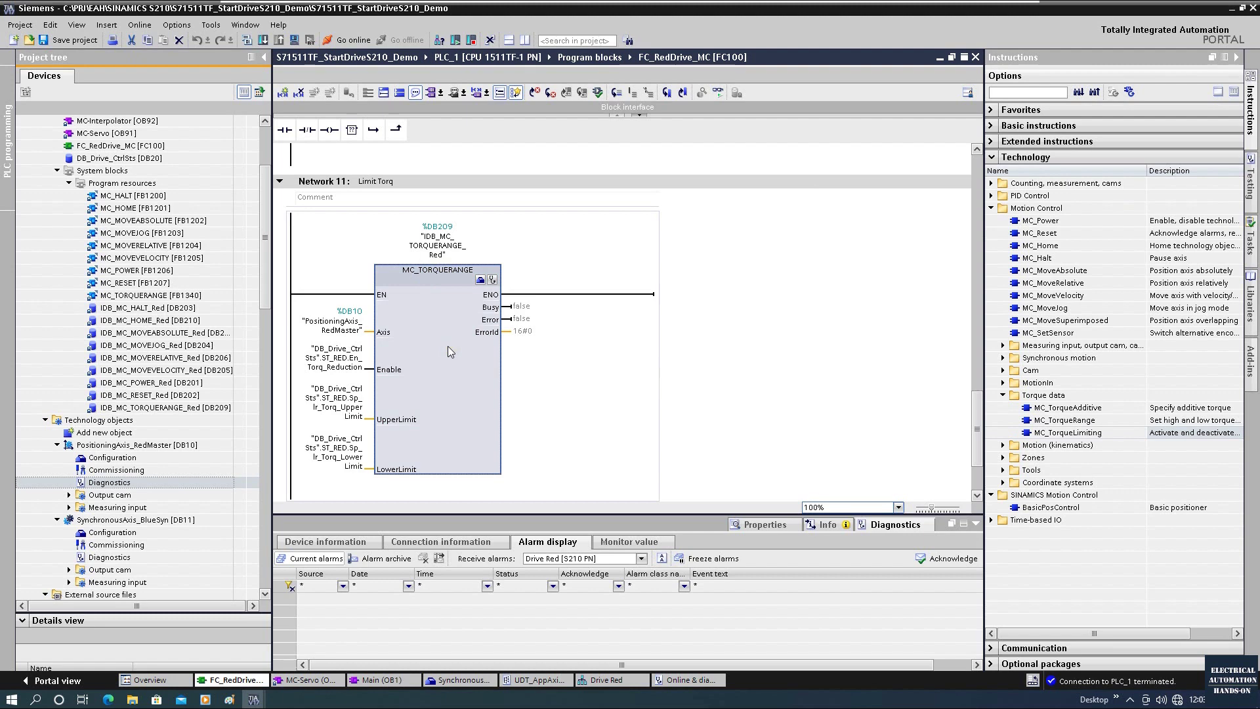
key("Delete")
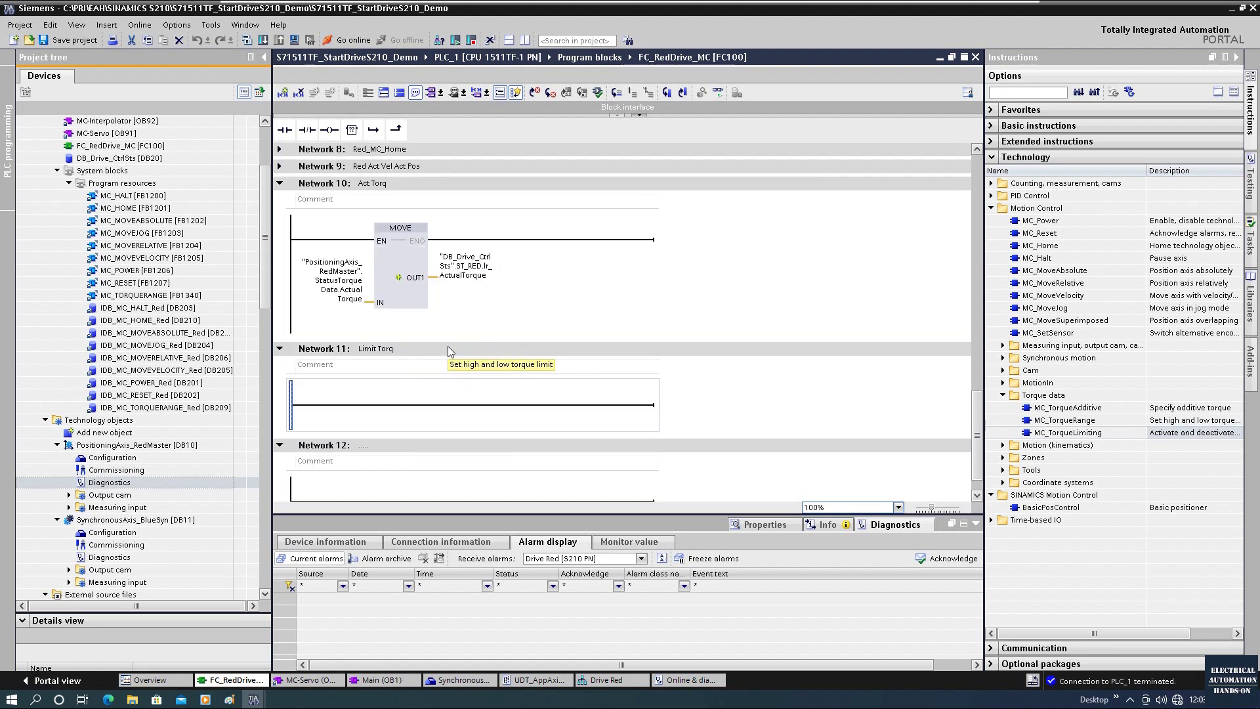
- Insert MC_TorqueLimiting in Network 11 with single instance IDB_MC_TORQUELIMITING_Red, number 211, and title the network Torq Limiting
left_click(1084, 434)
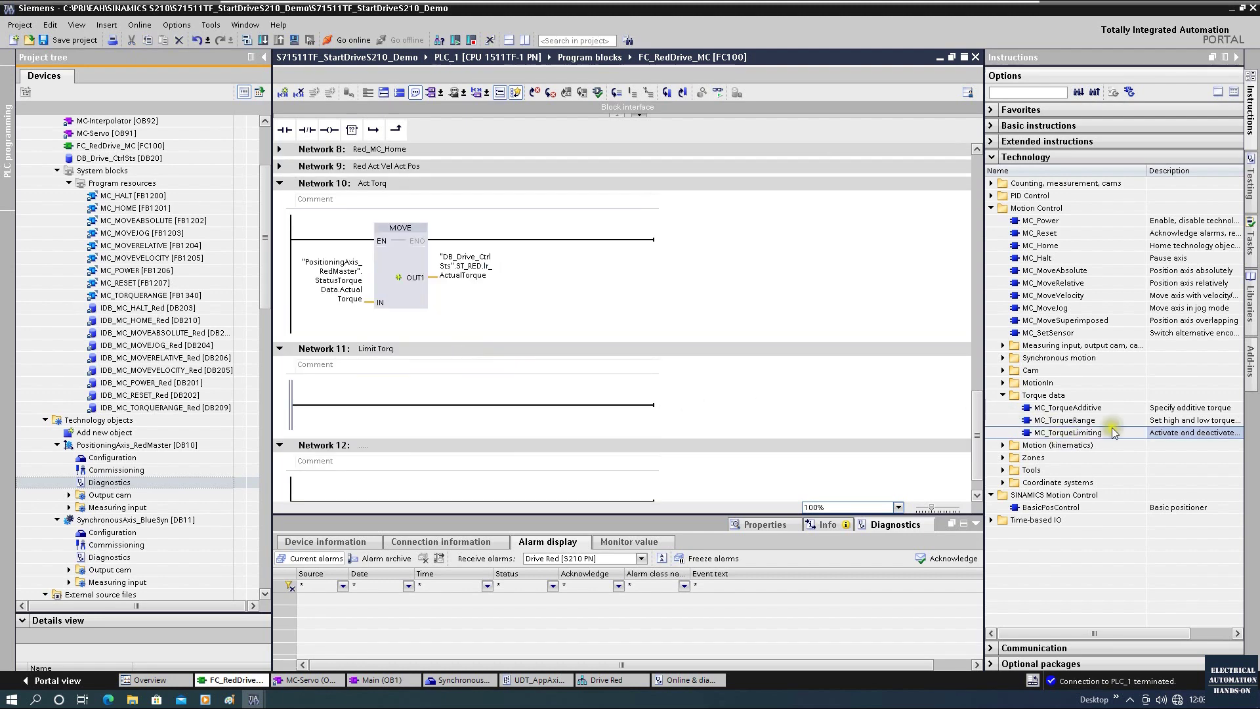
double_click(1087, 433)
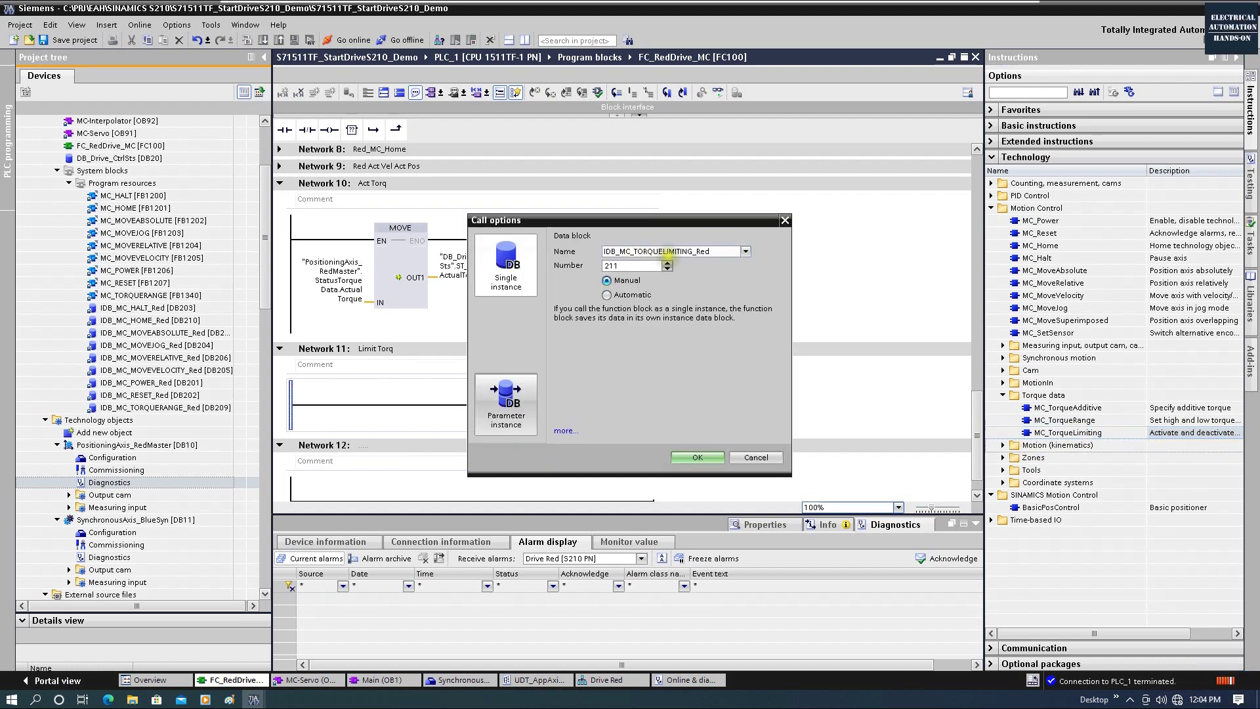
left_click(702, 458)
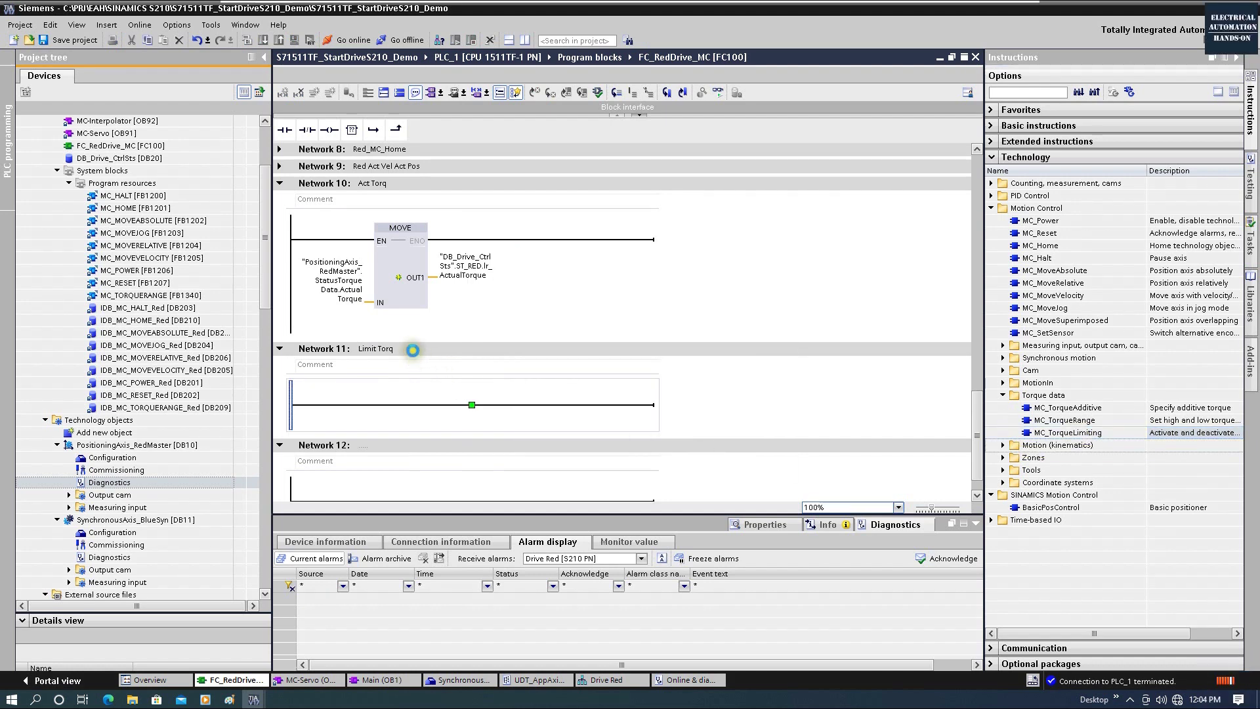
left_click(375, 349)
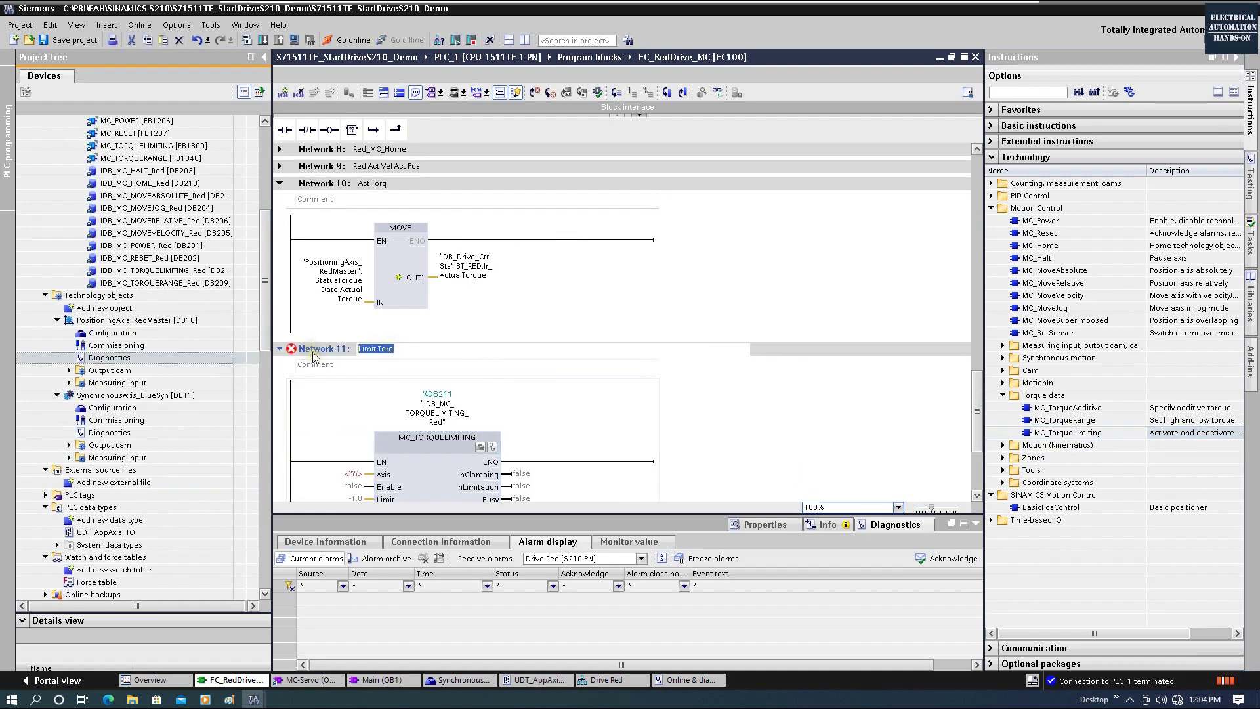
type("Torq Limiting")
- Assign the technology object PositioningAxis_RedMaster [DB10] to the Axis input of MC_TORQUELIMITING
scroll(394, 408, "down", 1)
left_click(394, 408)
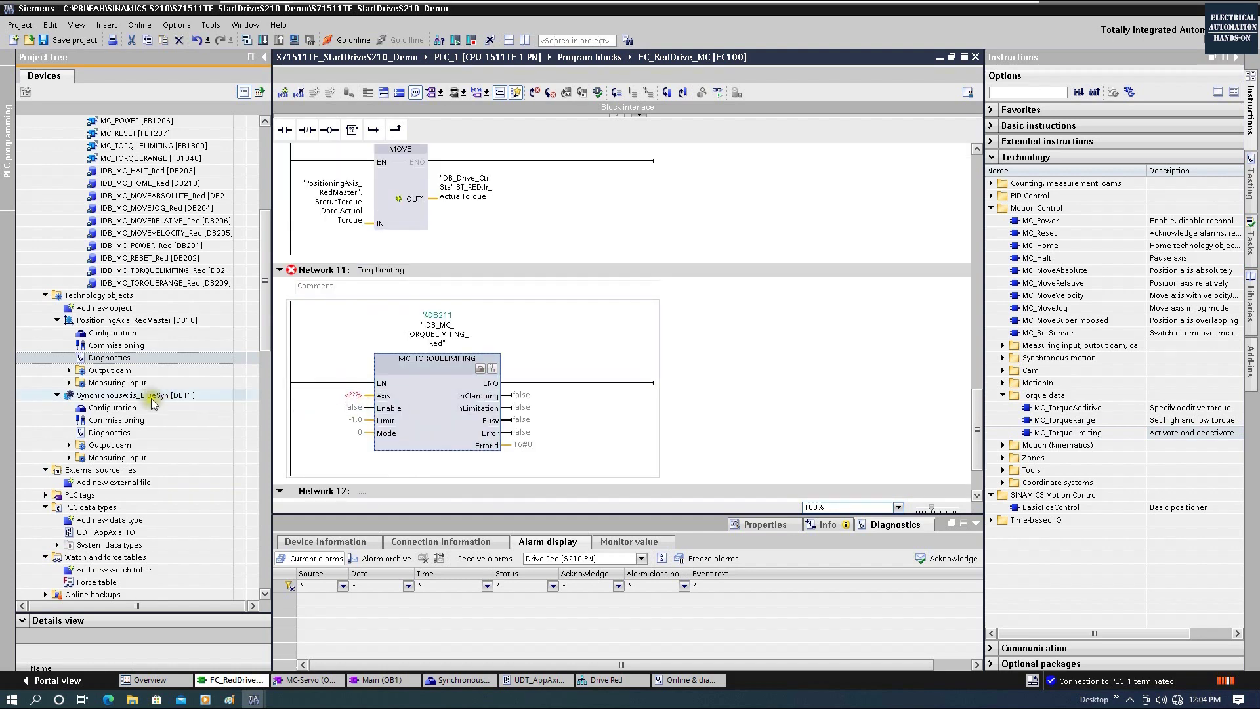
left_click_drag(148, 322, 360, 398)
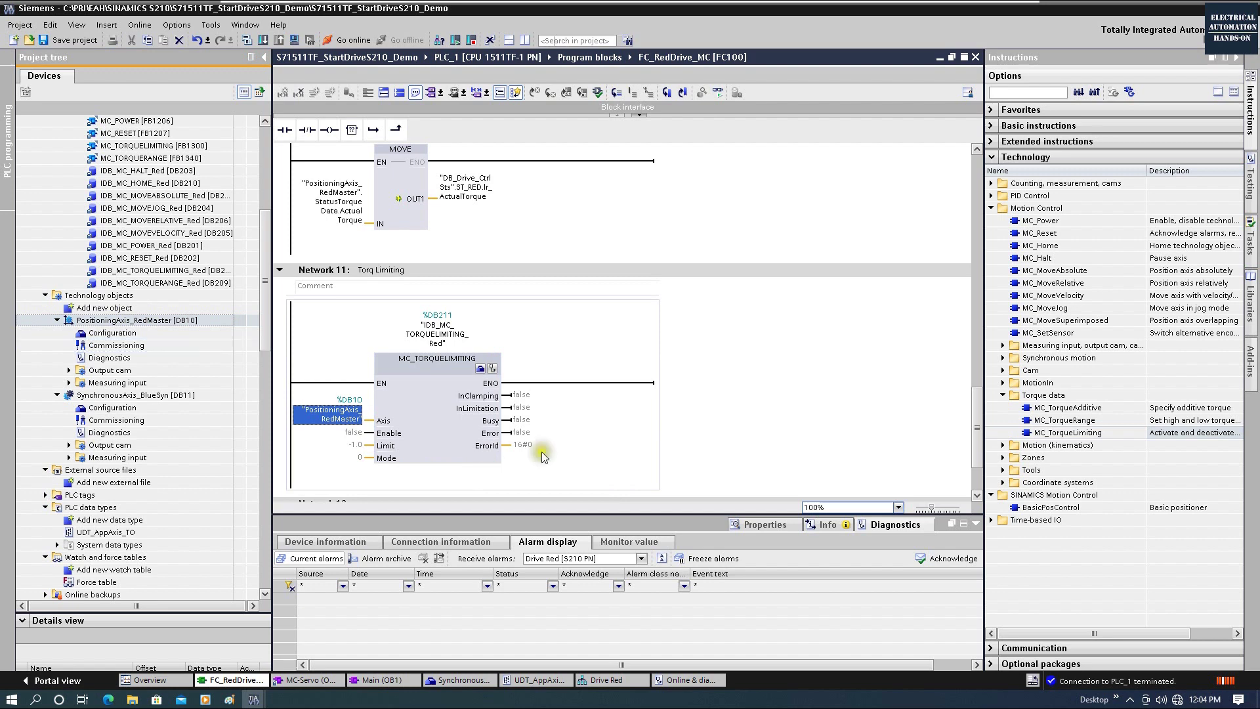
- Open DB_Drive_CtrlSts beside the block and assign ST_RED.En_Torq_Reduction to the Enable input of MC_TORQUELIMITING
left_click(157, 234)
scroll(154, 263, "up", 5)
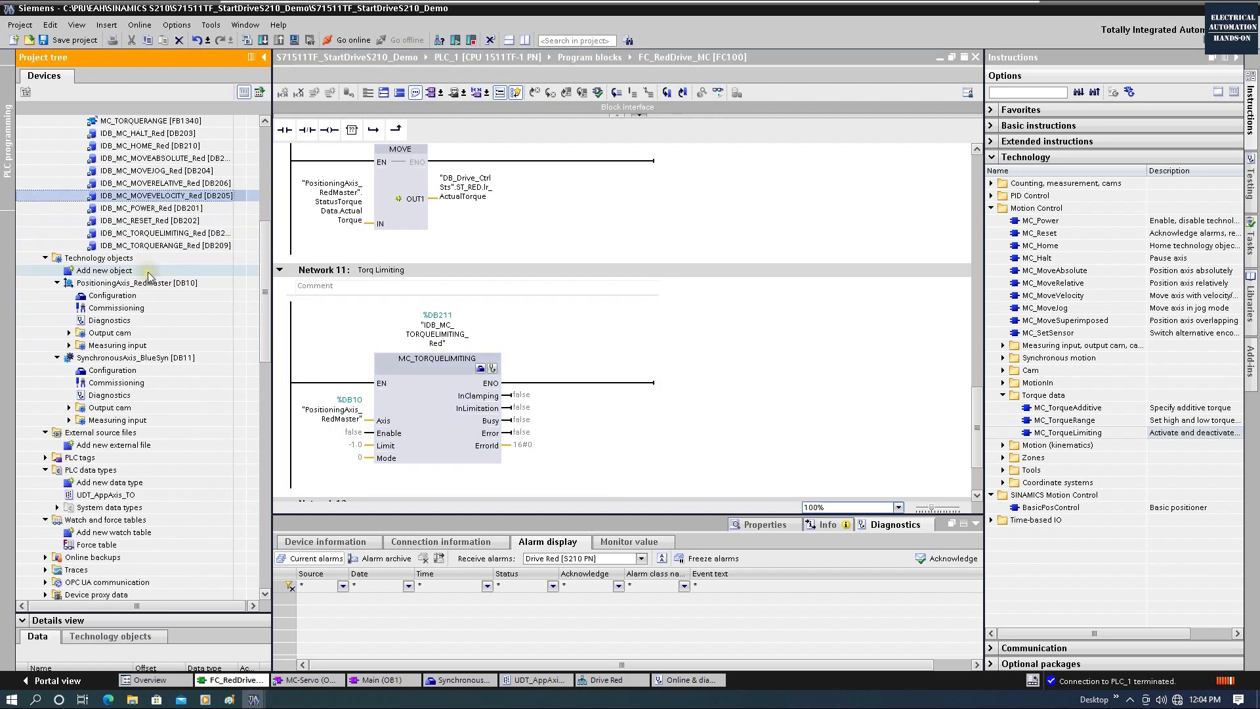
scroll(150, 279, "up", 3)
double_click(115, 232)
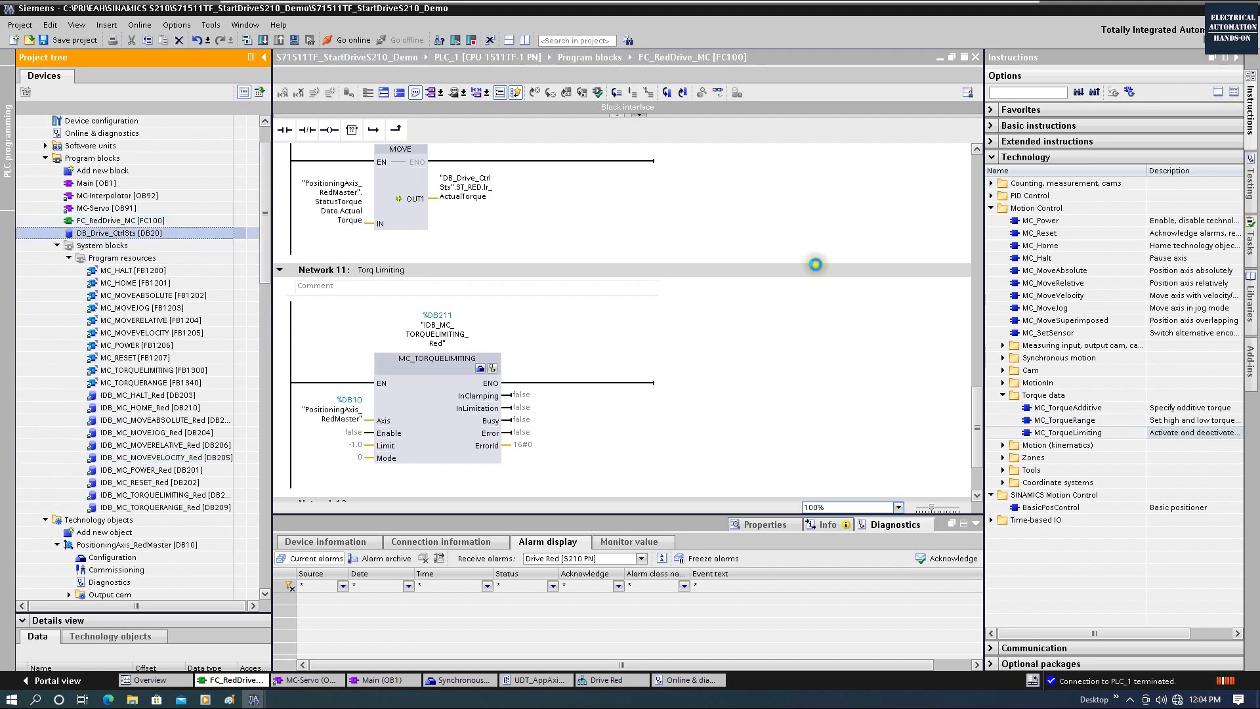
left_click_drag(969, 318, 356, 442)
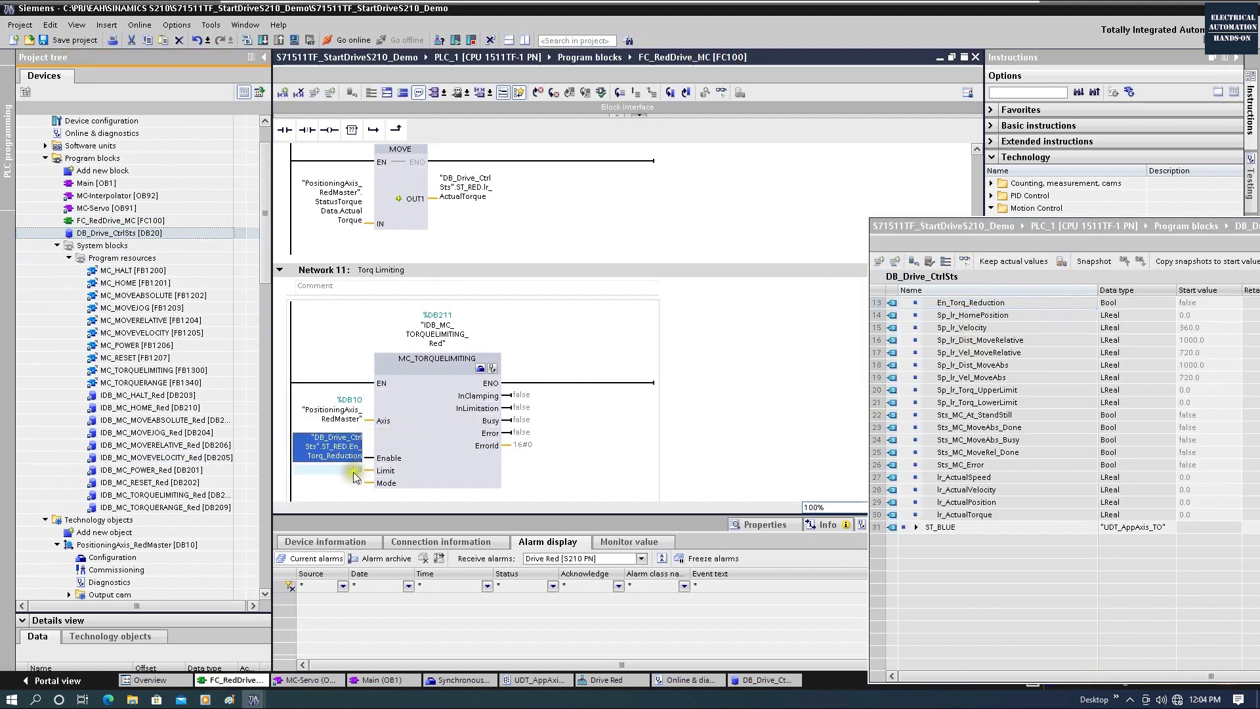
- Assign ST_RED.Sp_lr_Torq_Limit from DB_Drive_CtrlSts to the Limit input of MC_TORQUELIMITING and check the tag's start value
left_click(353, 470)
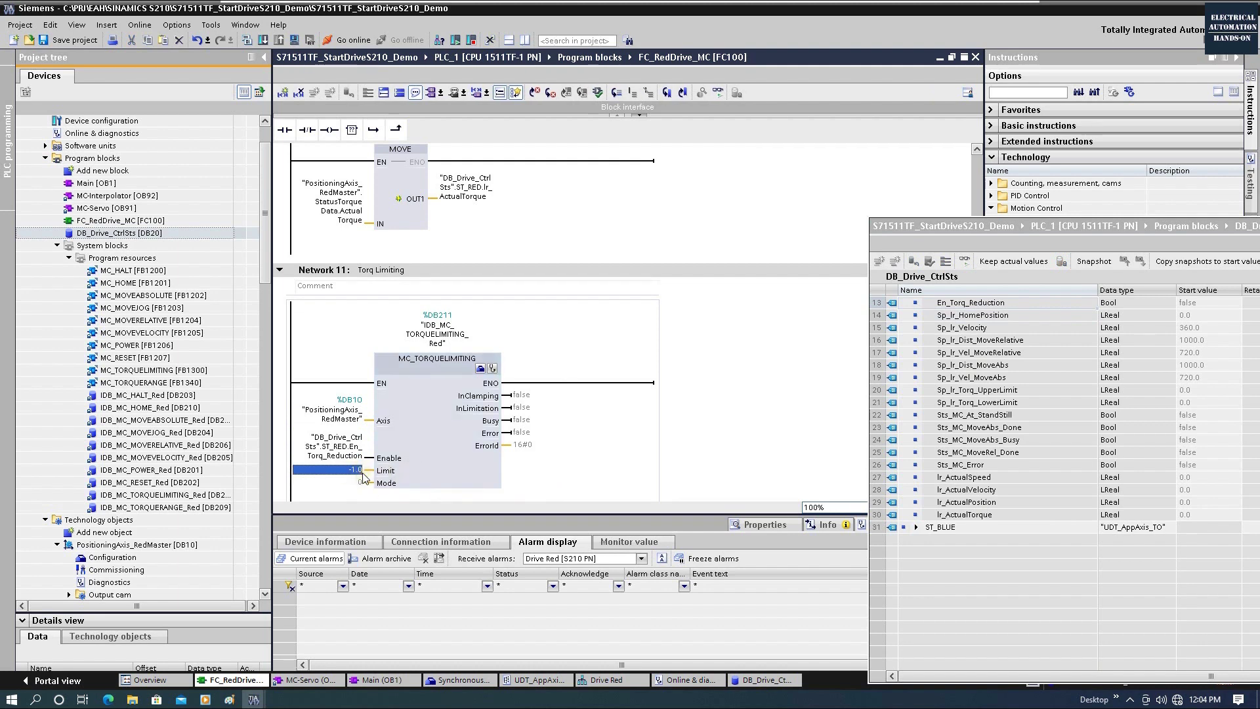
scroll(363, 477, "down", 2)
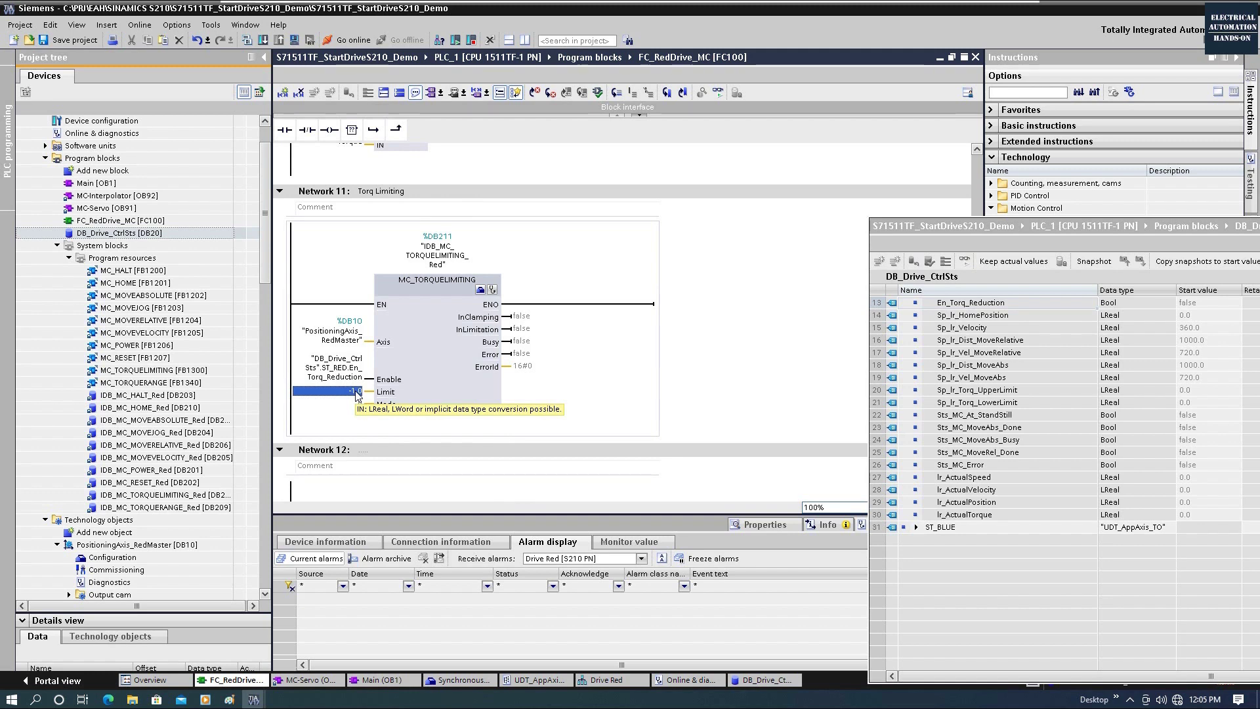
left_click(977, 393)
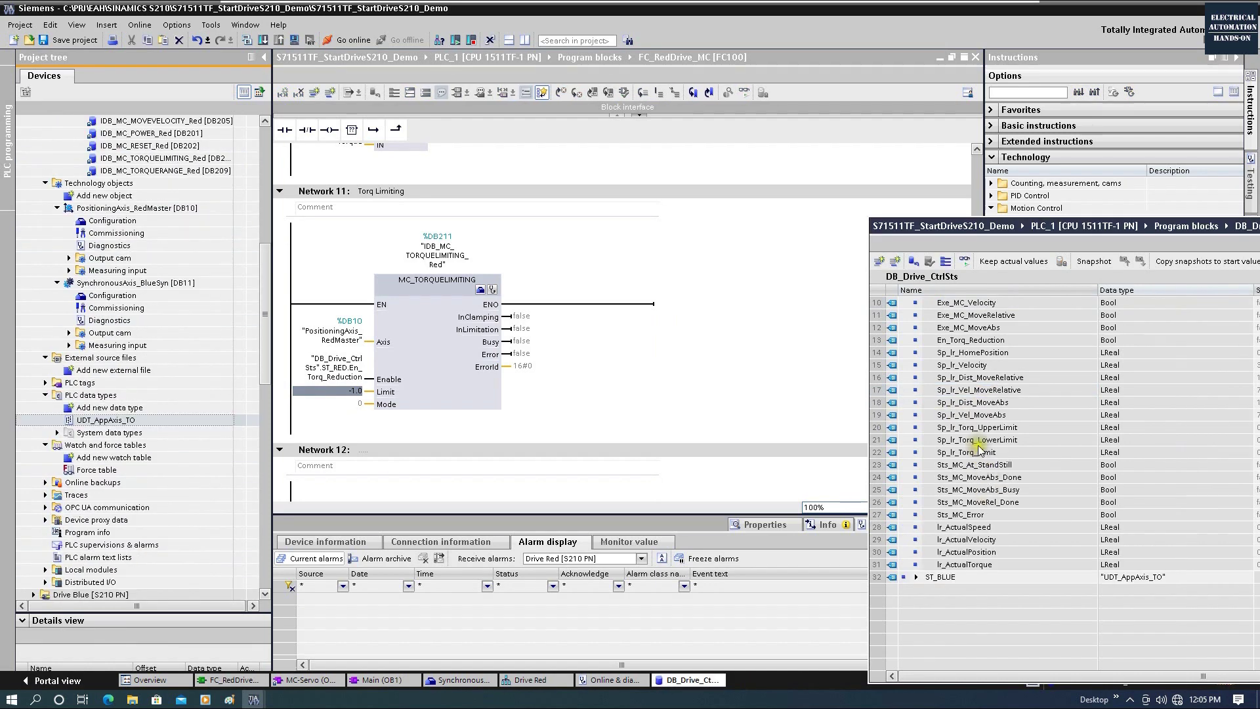
left_click_drag(978, 452, 342, 395)
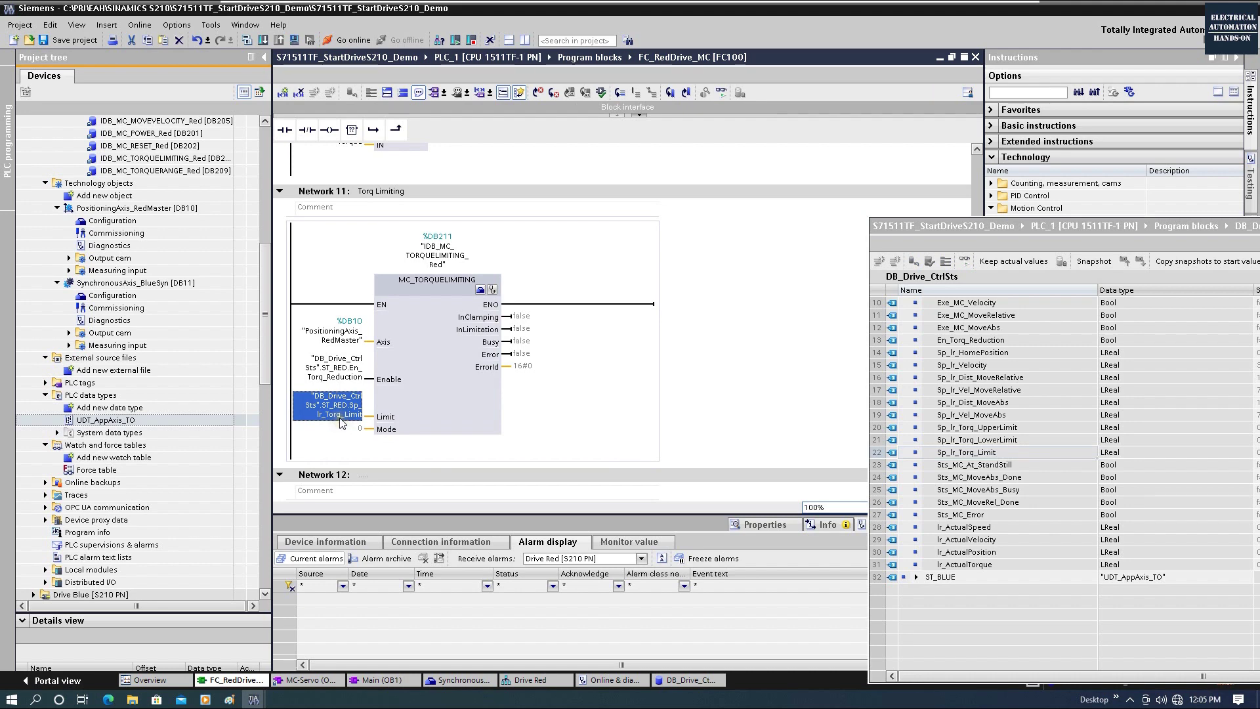
left_click_drag(1090, 231, 846, 207)
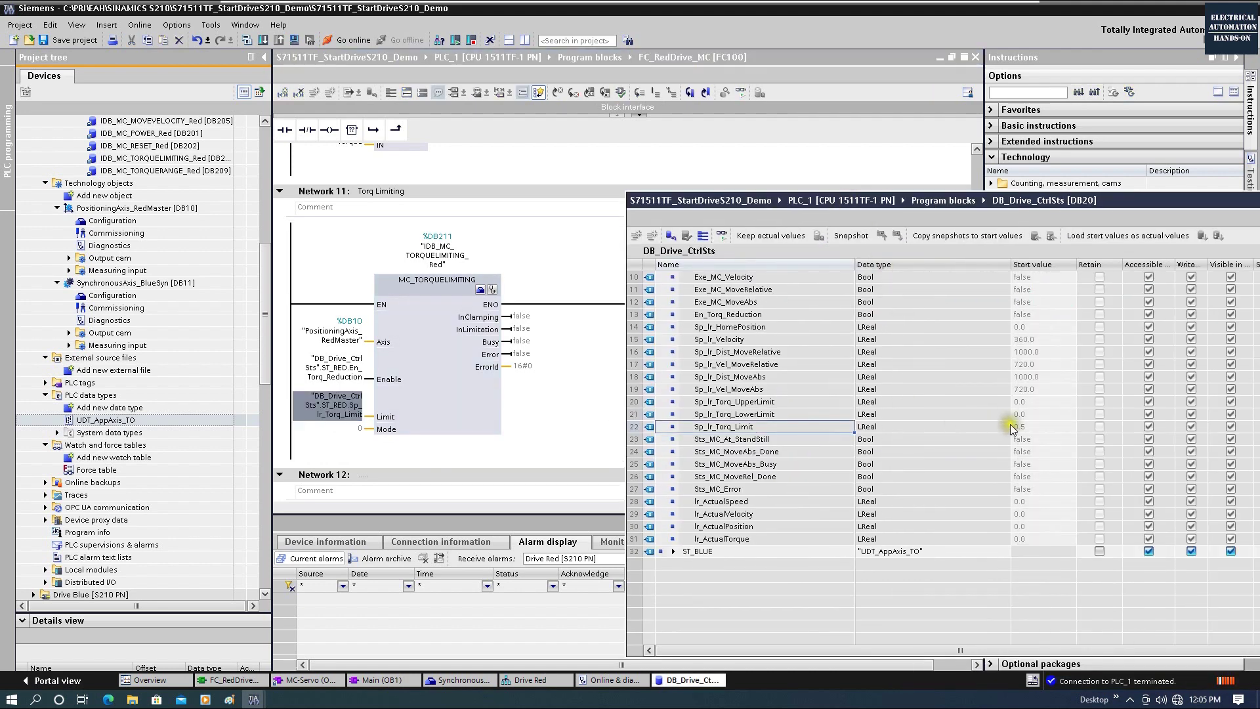
left_click(1027, 426)
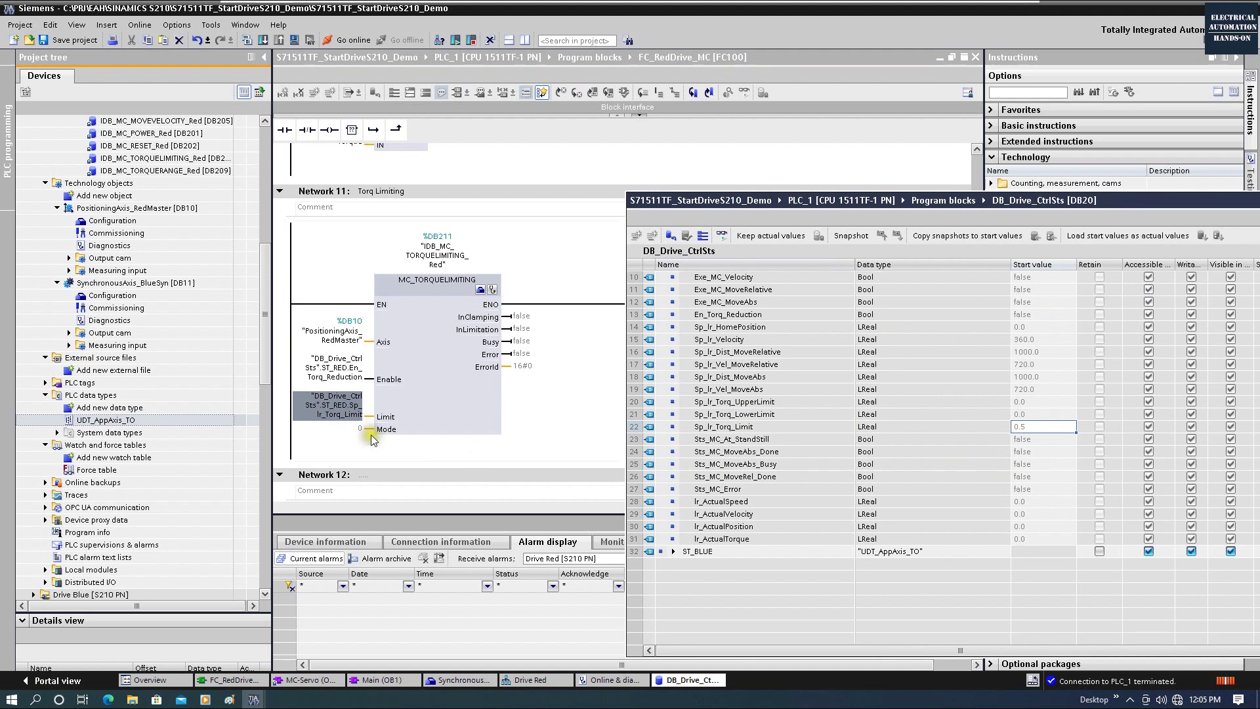
- Open the MC_TorqueLimiting help and study the parameter table for the Limit input and Mode settings 0 and 1
left_click(435, 358)
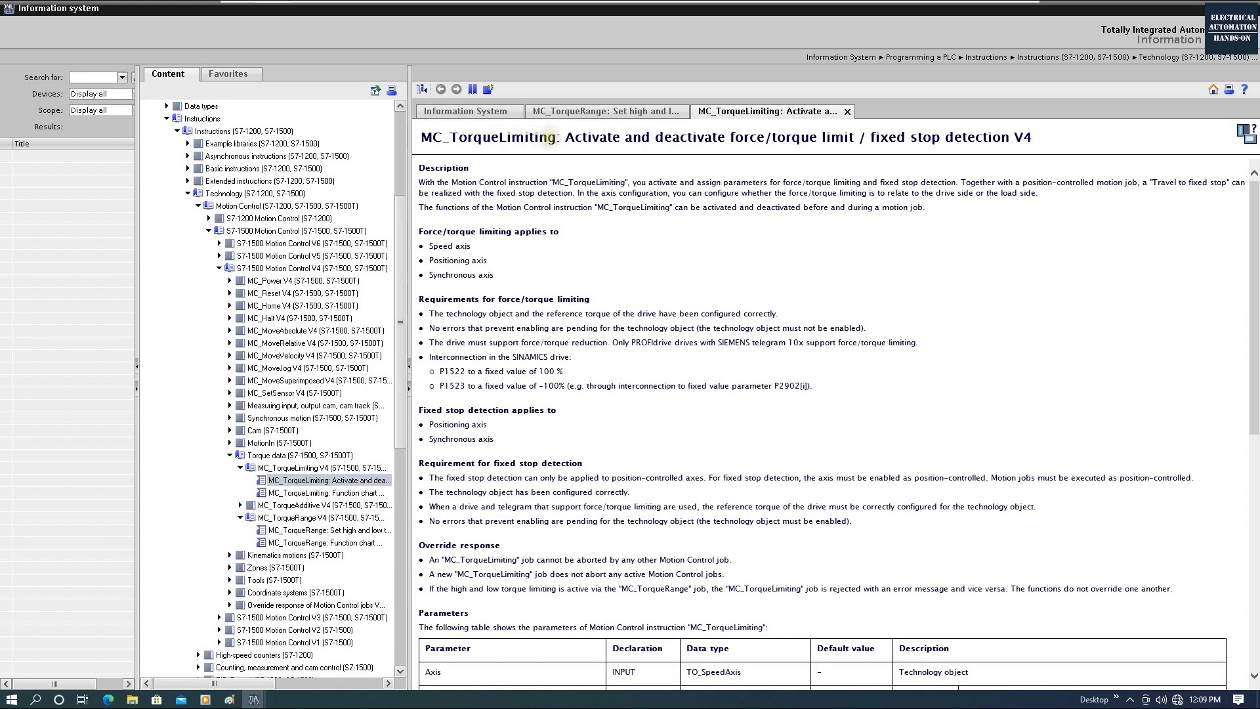
scroll(486, 434, "down", 5)
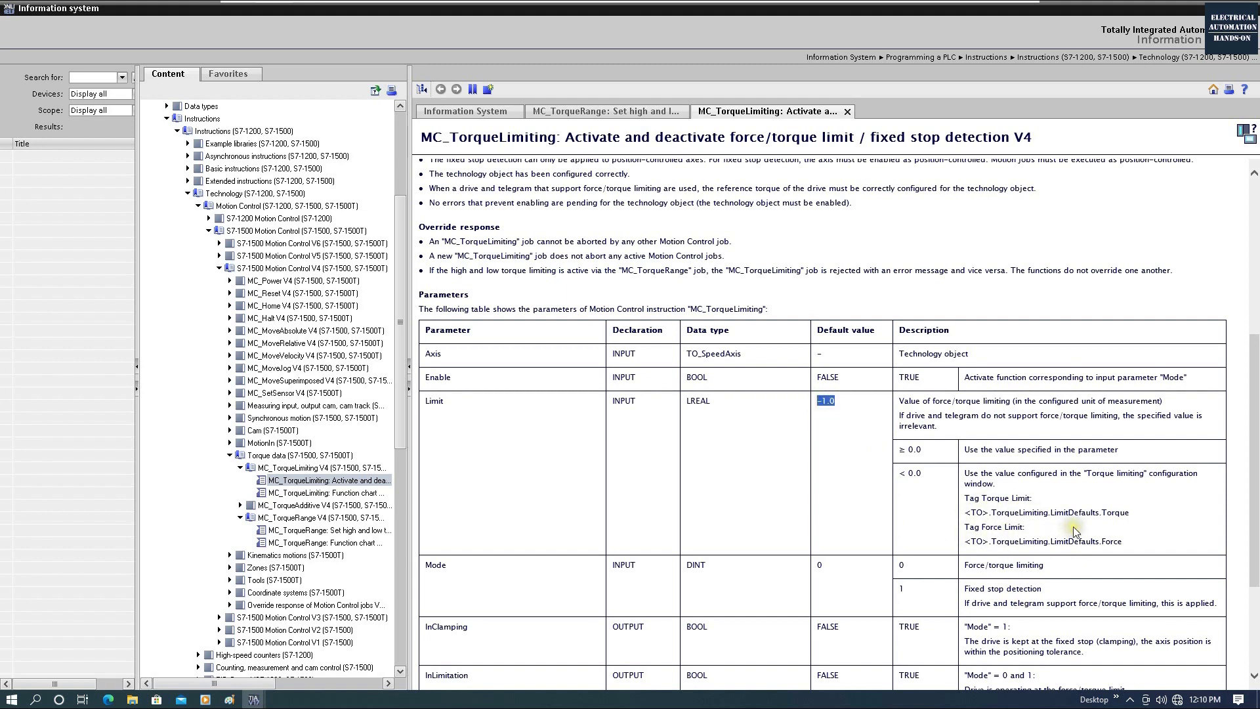
left_click(941, 383)
scroll(739, 513, "down", 2)
double_click(433, 485)
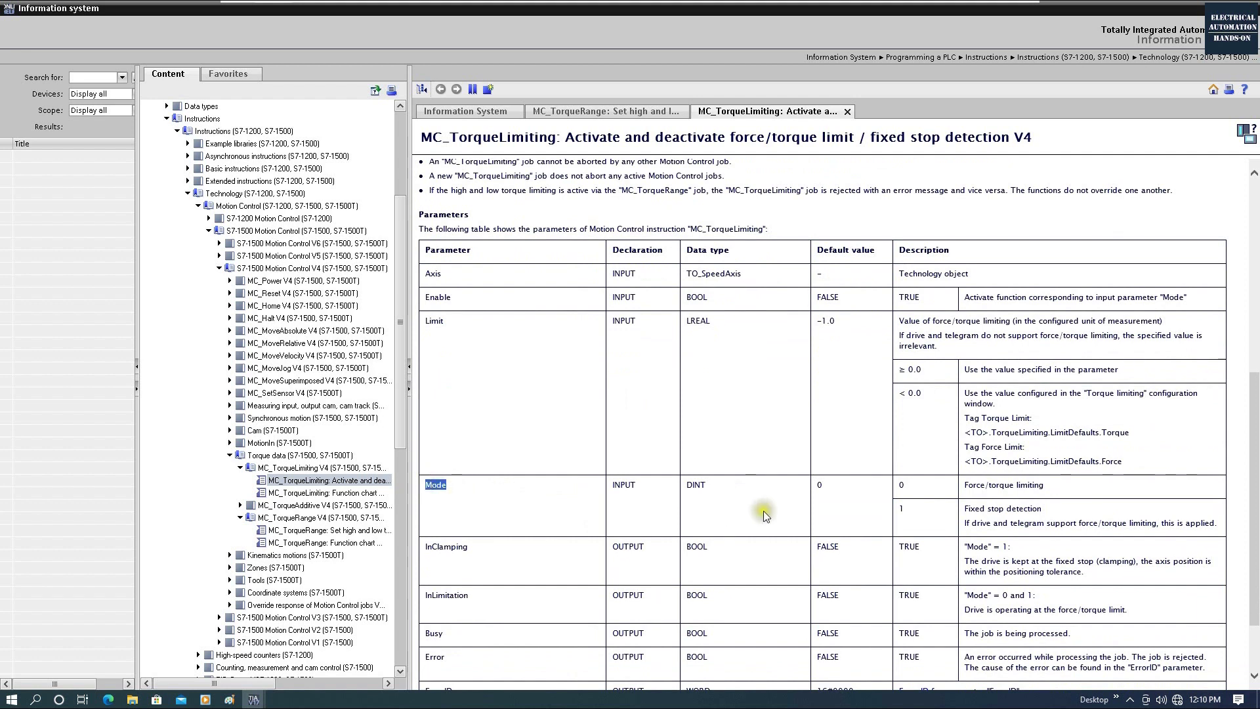
double_click(902, 486)
left_click_drag(963, 489, 1045, 487)
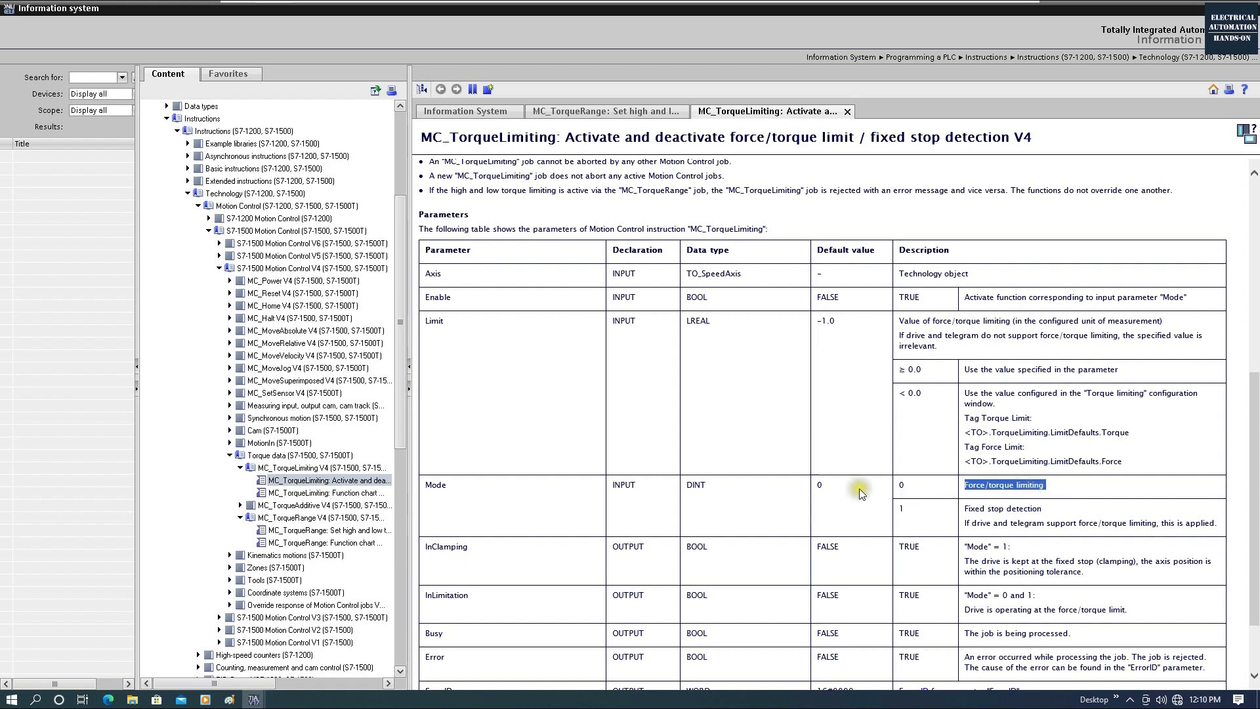
left_click_drag(910, 512, 894, 512)
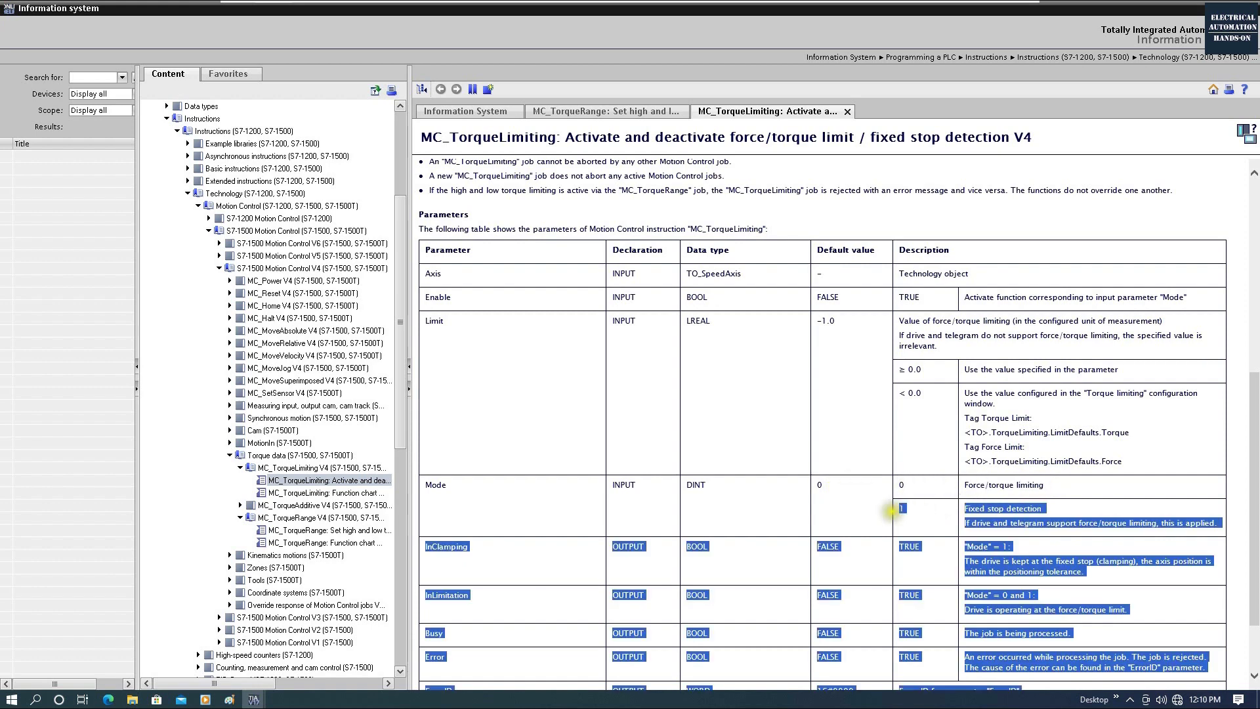
left_click(963, 514)
left_click_drag(963, 513, 1094, 516)
left_click(1094, 514)
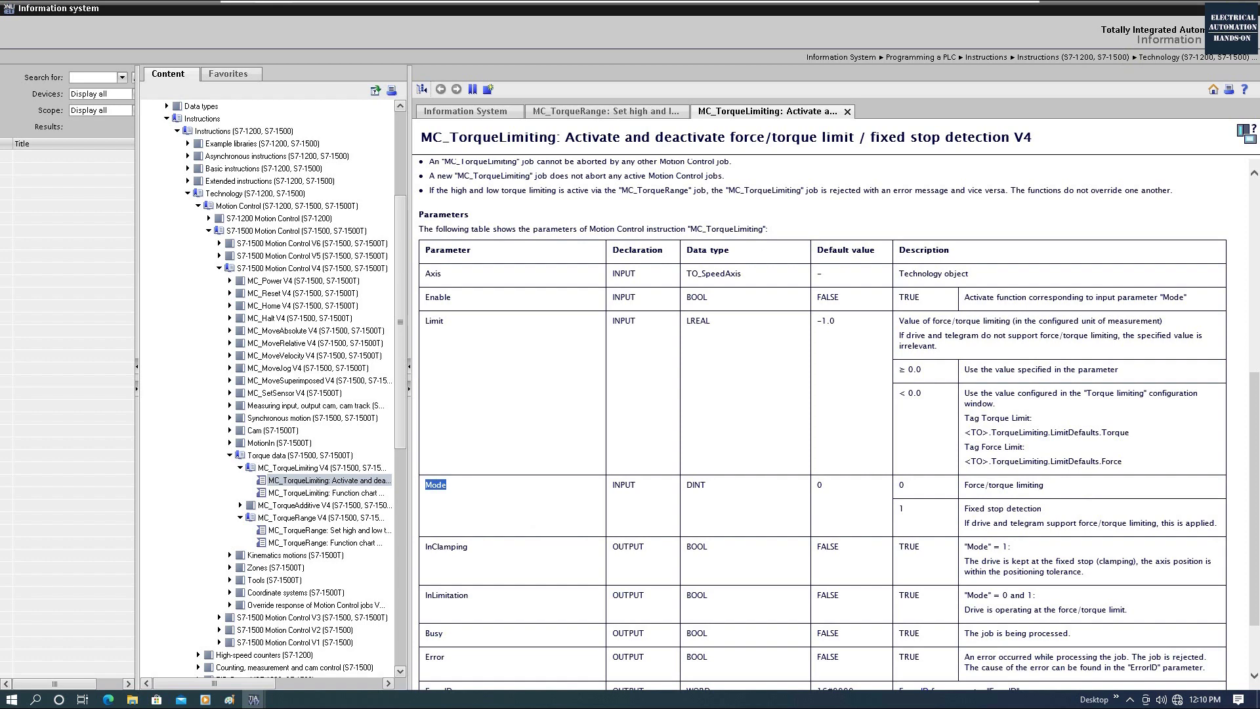
- Return to the project and review the torque limits, position monitoring, standstill signal and following error settings of PositioningAxis_RedMaster
key("alt+Tab")
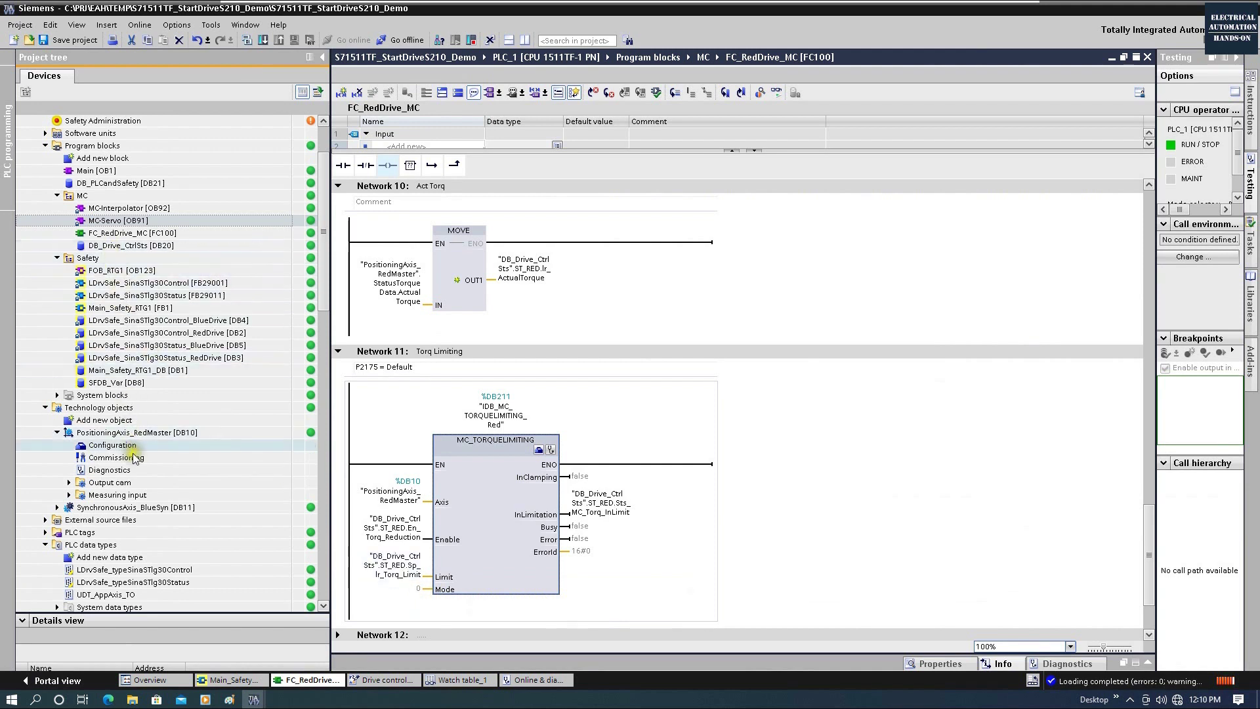
double_click(108, 445)
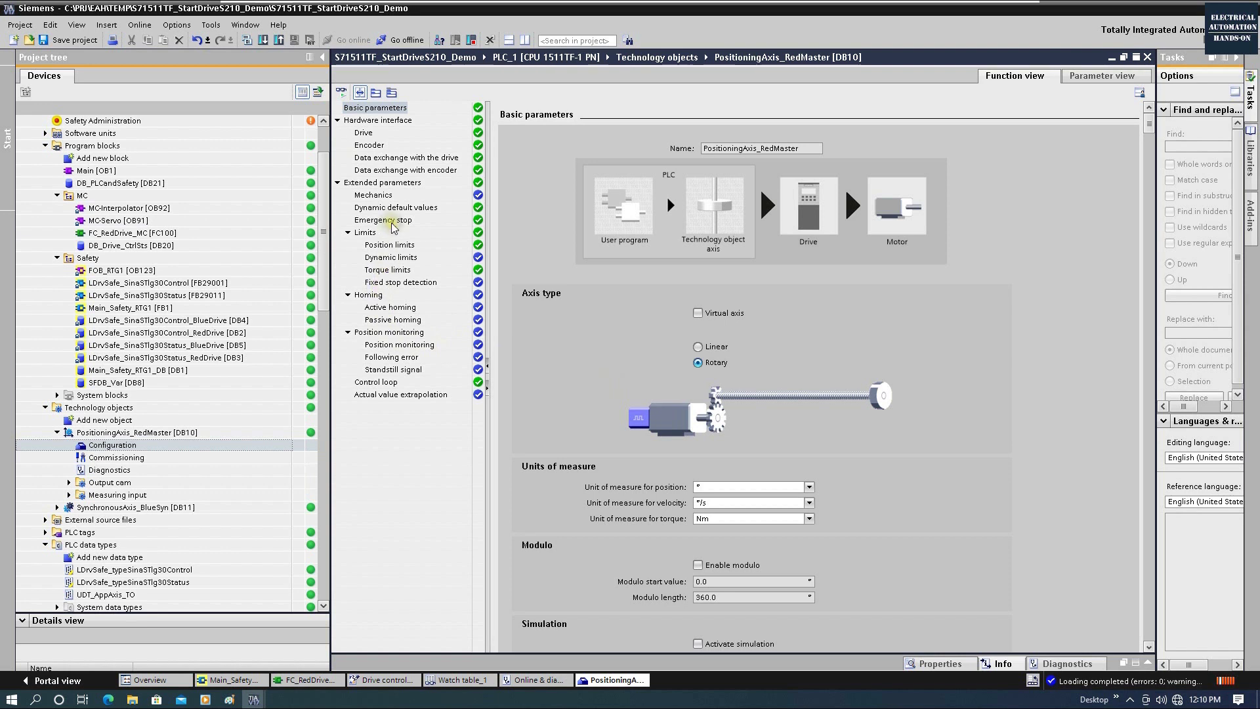
left_click(394, 271)
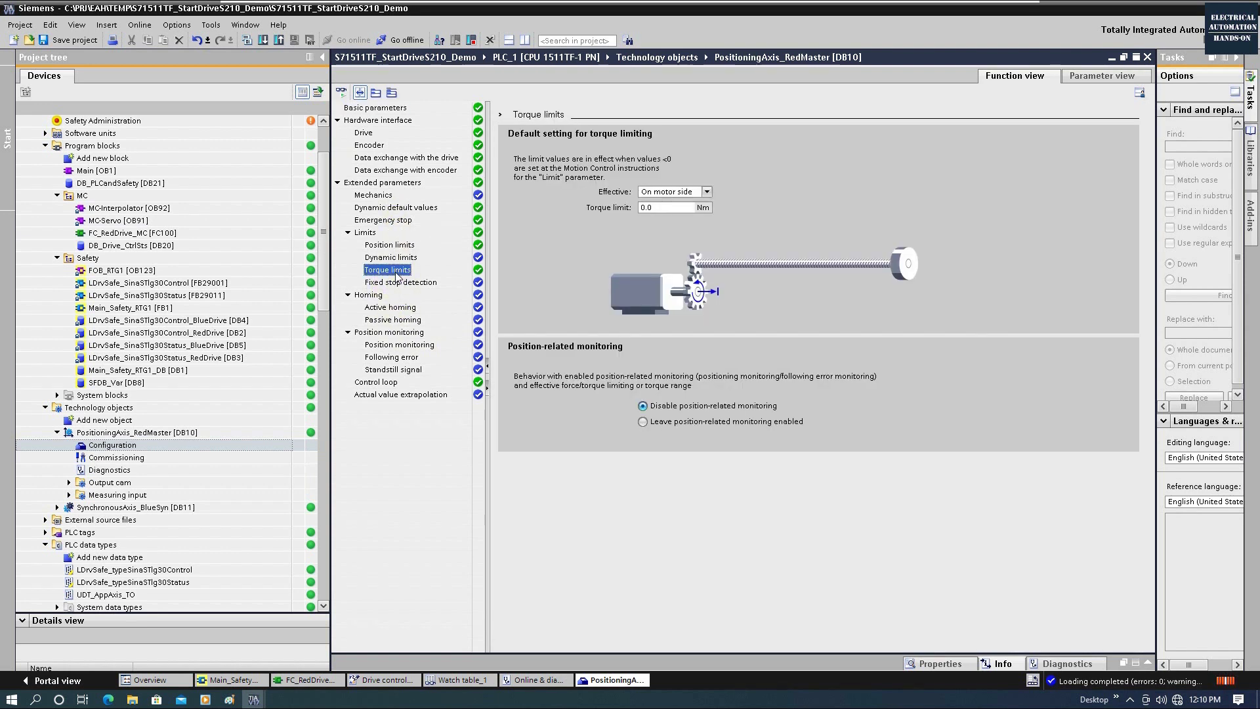
left_click(664, 208)
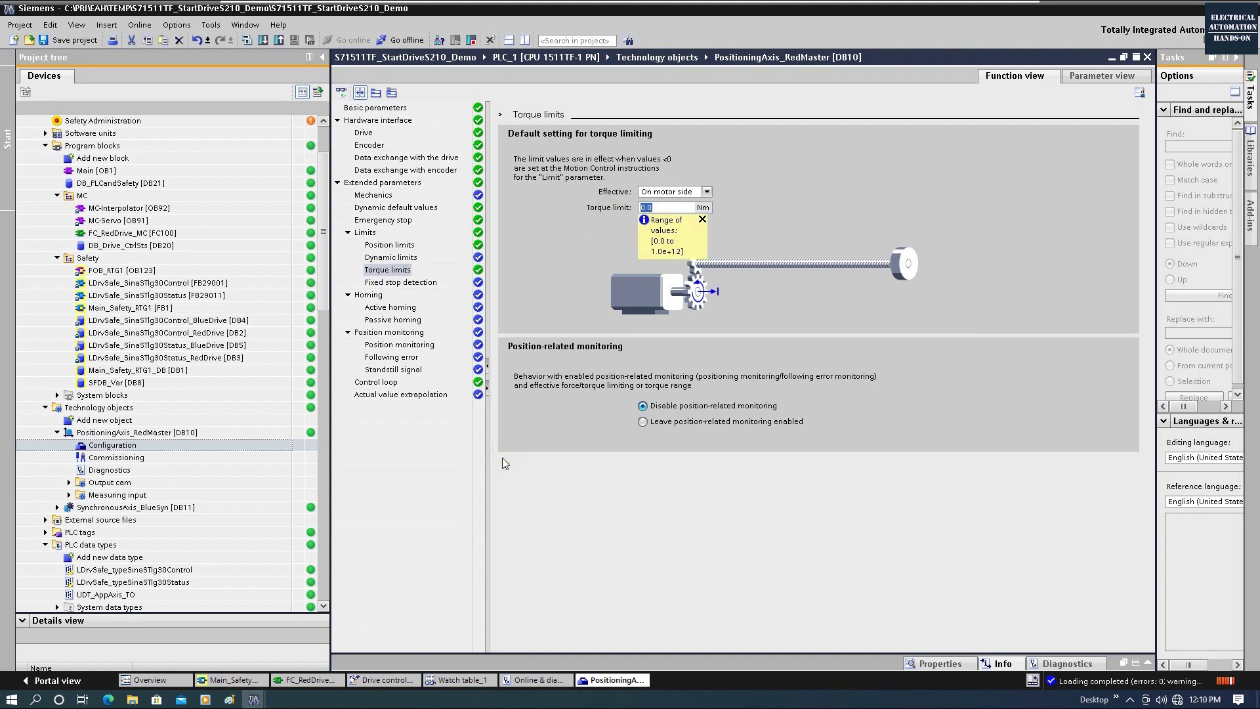
left_click(385, 358)
left_click(389, 345)
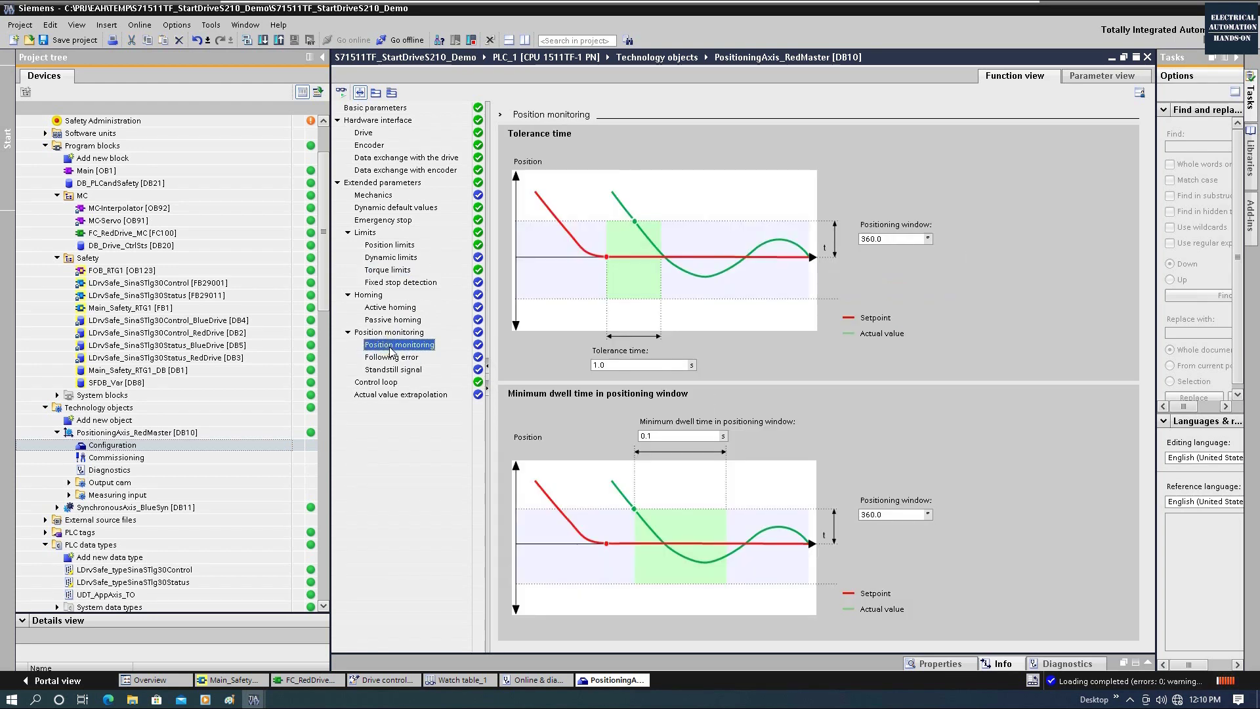
left_click(394, 370)
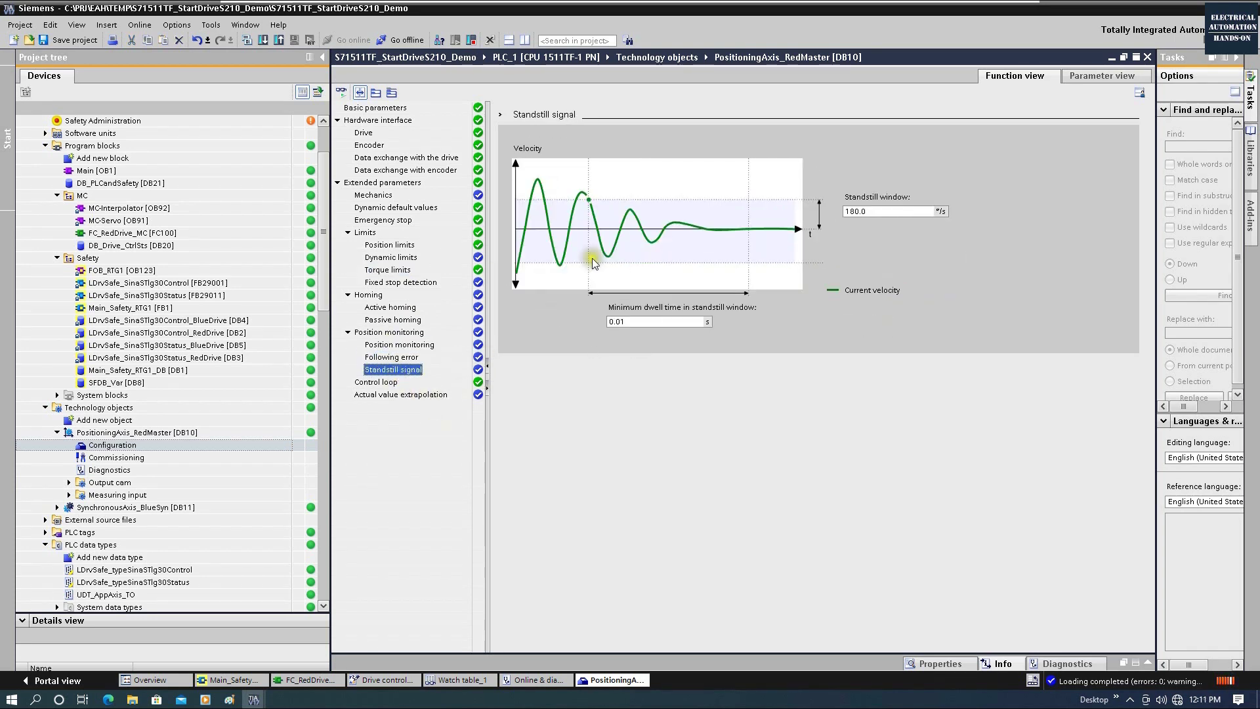
left_click(374, 358)
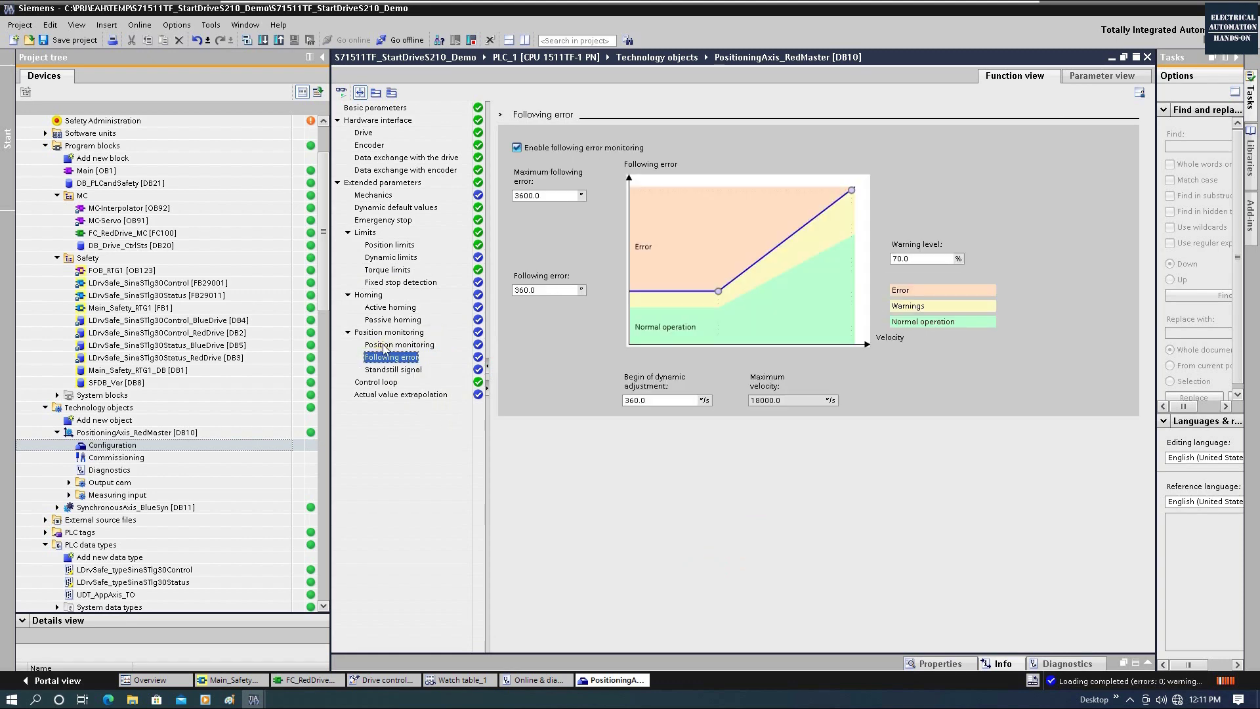
left_click(388, 345)
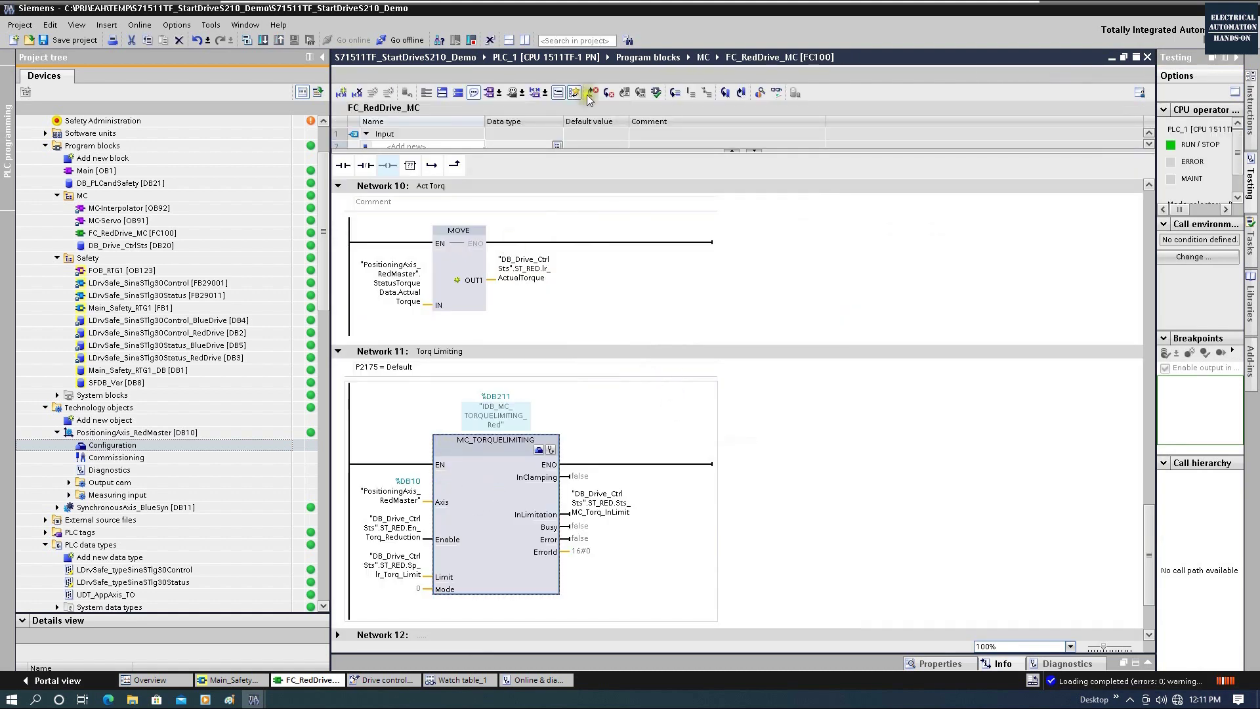
- Turn on online monitoring for FC_RedDrive_MC and check the live MC_TORQUELIMITING values in Network 11
left_click(779, 93)
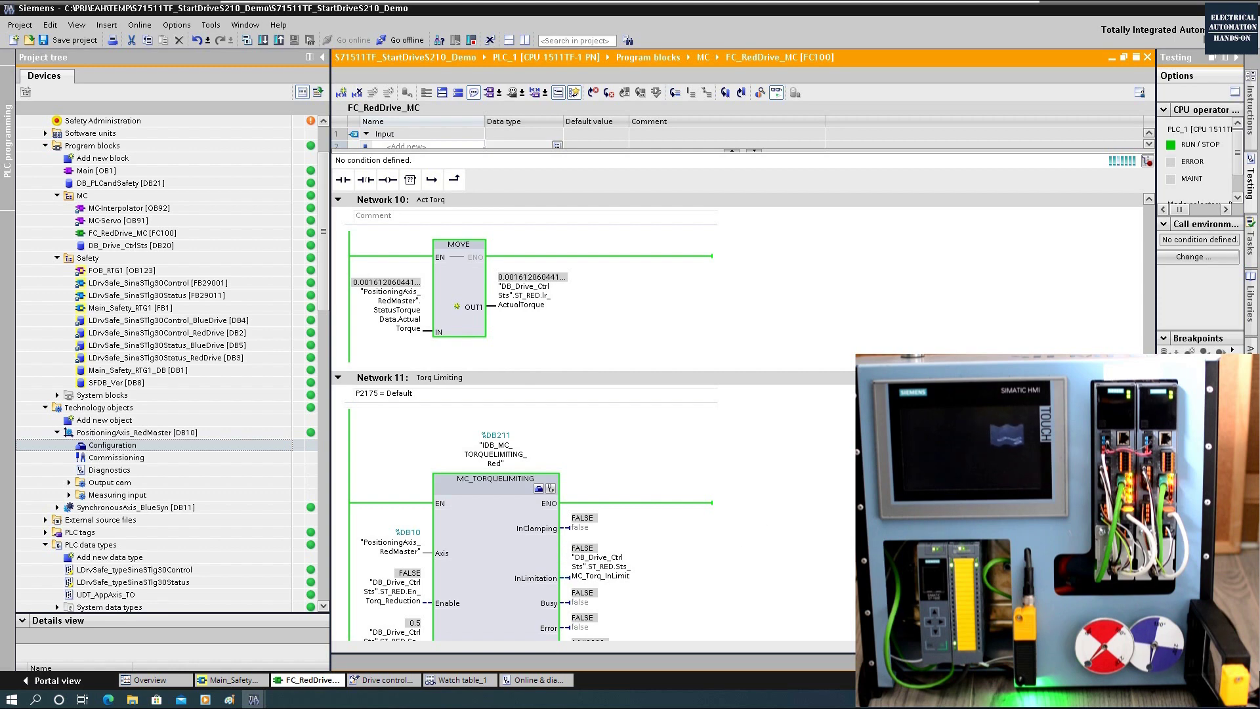
scroll(438, 447, "down", 3)
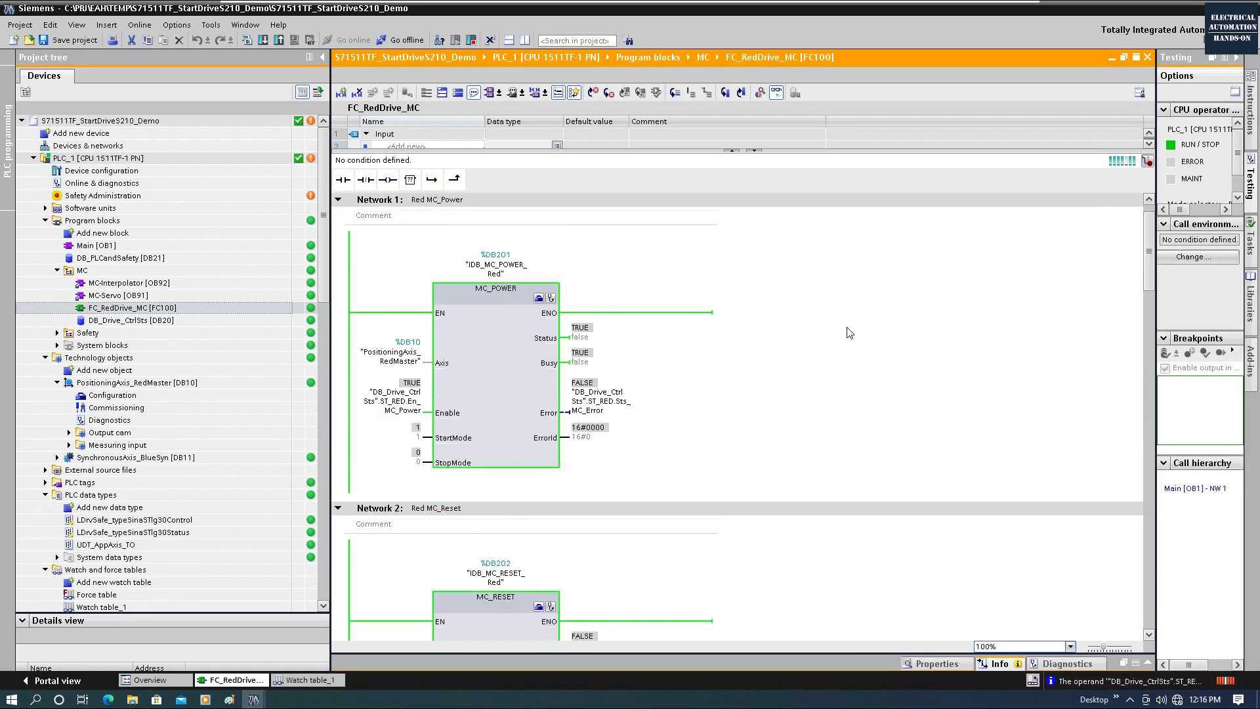
- Open the Drive Red parameter list, inspect the motor blocked speed threshold p2175[0], and close the list
left_click(158, 548)
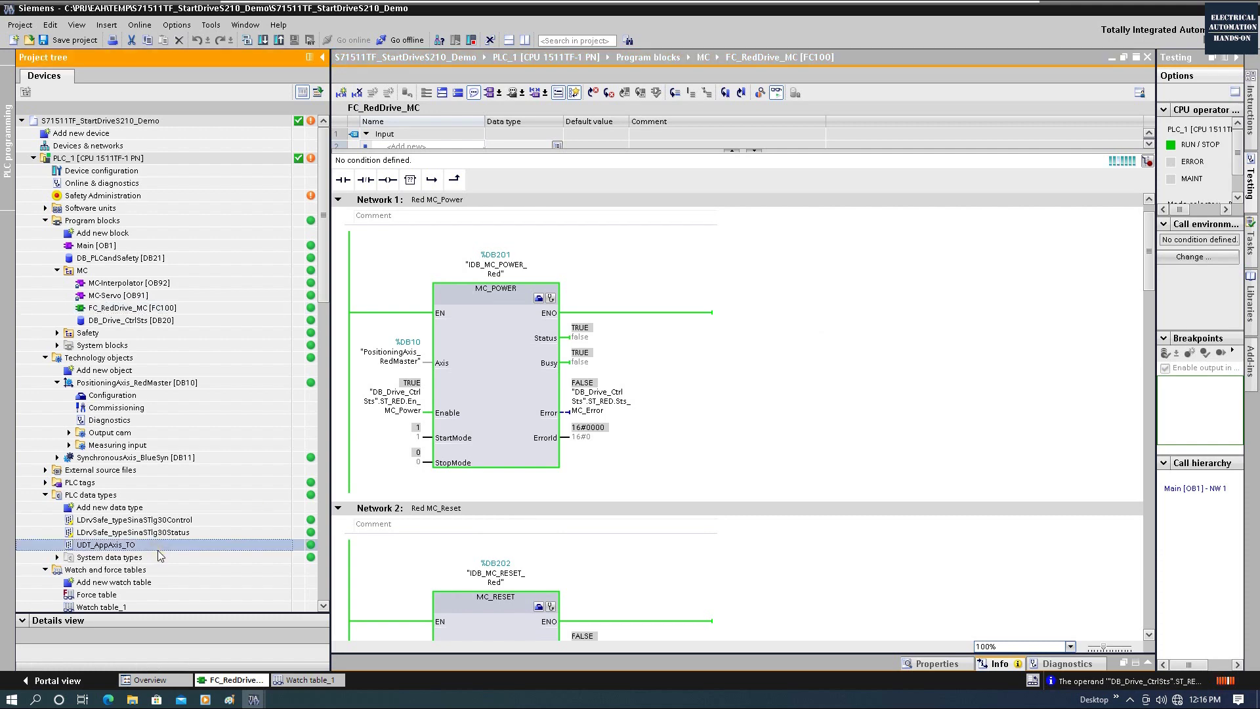
scroll(159, 551, "down", 6)
scroll(164, 545, "down", 1)
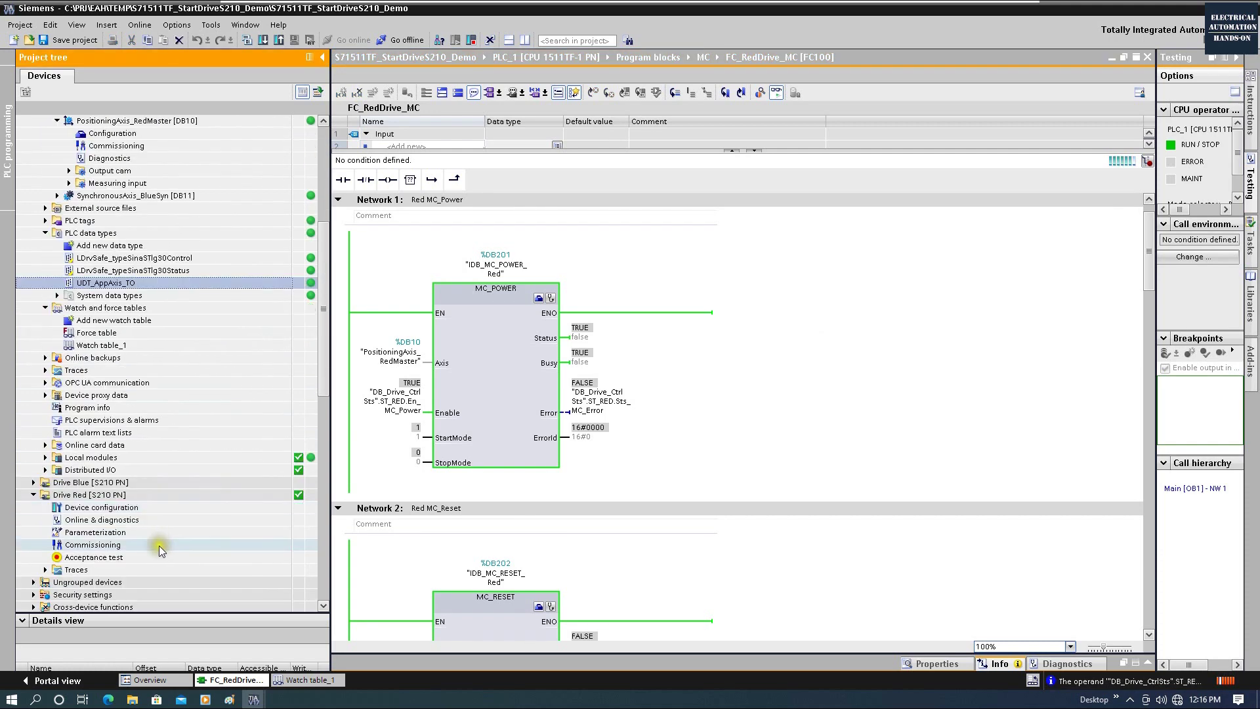
double_click(99, 532)
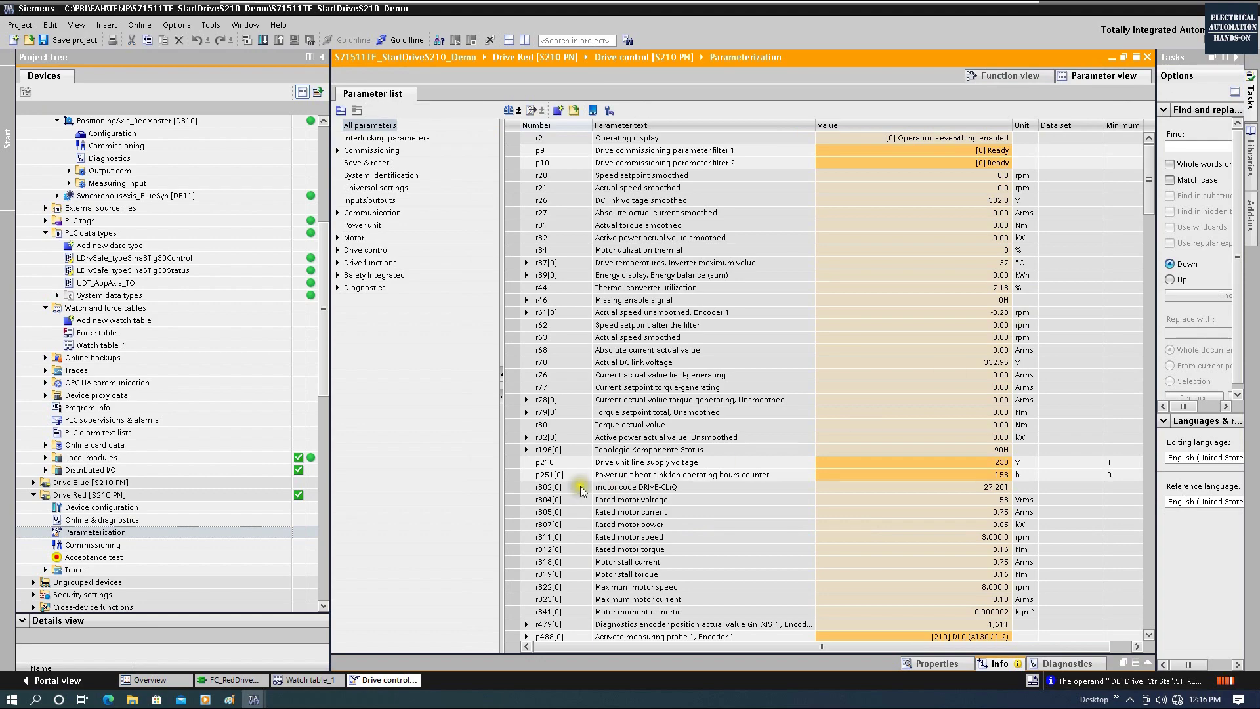
scroll(579, 499, "down", 3)
scroll(580, 499, "down", 15)
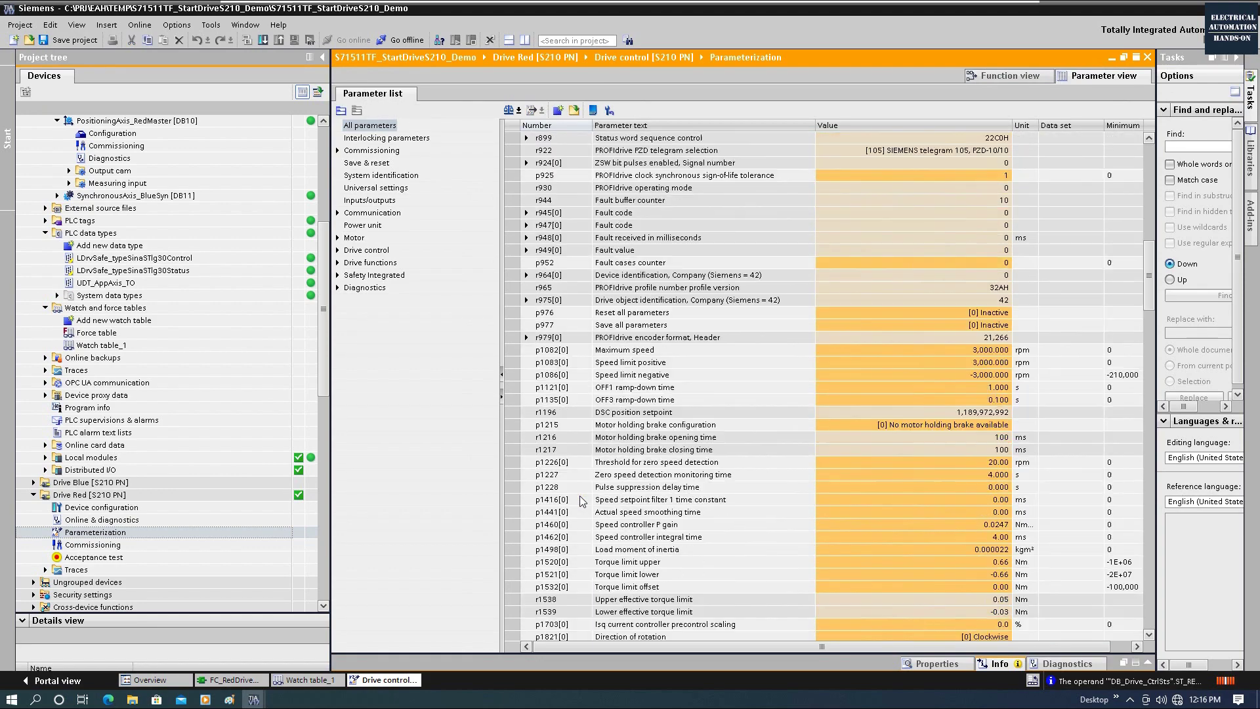
scroll(581, 500, "down", 7)
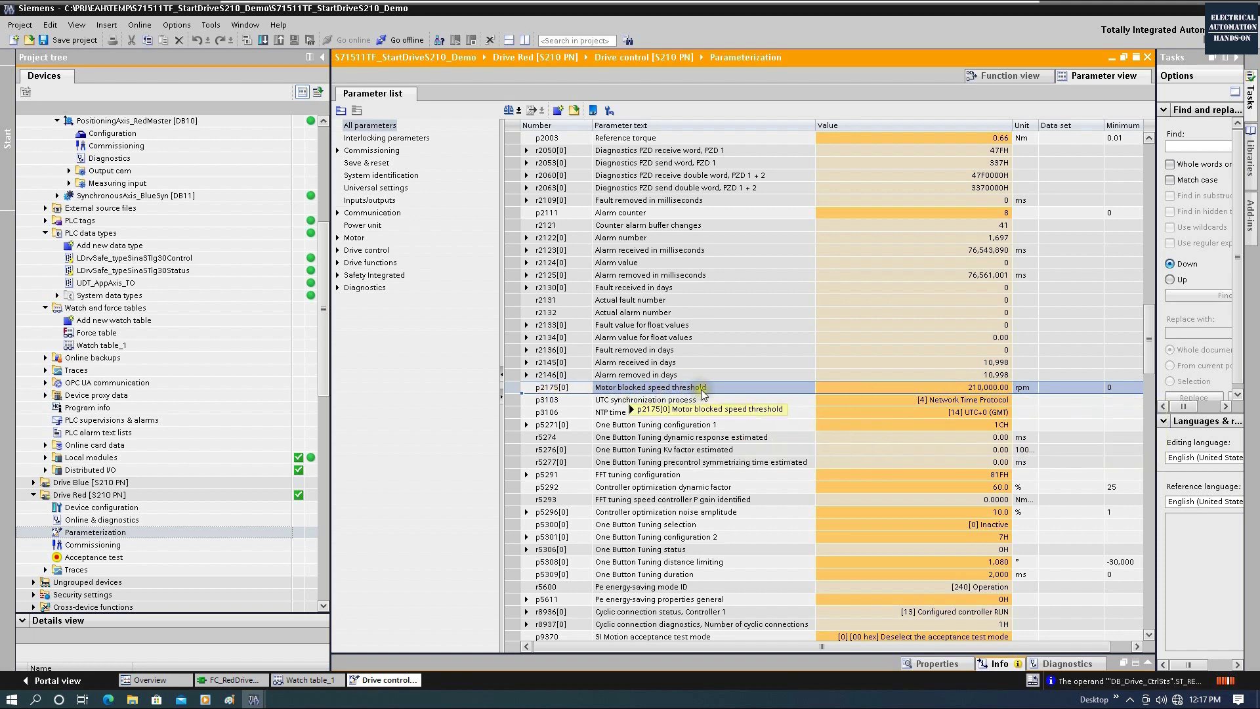
mouse_move(703, 394)
left_click(1149, 58)
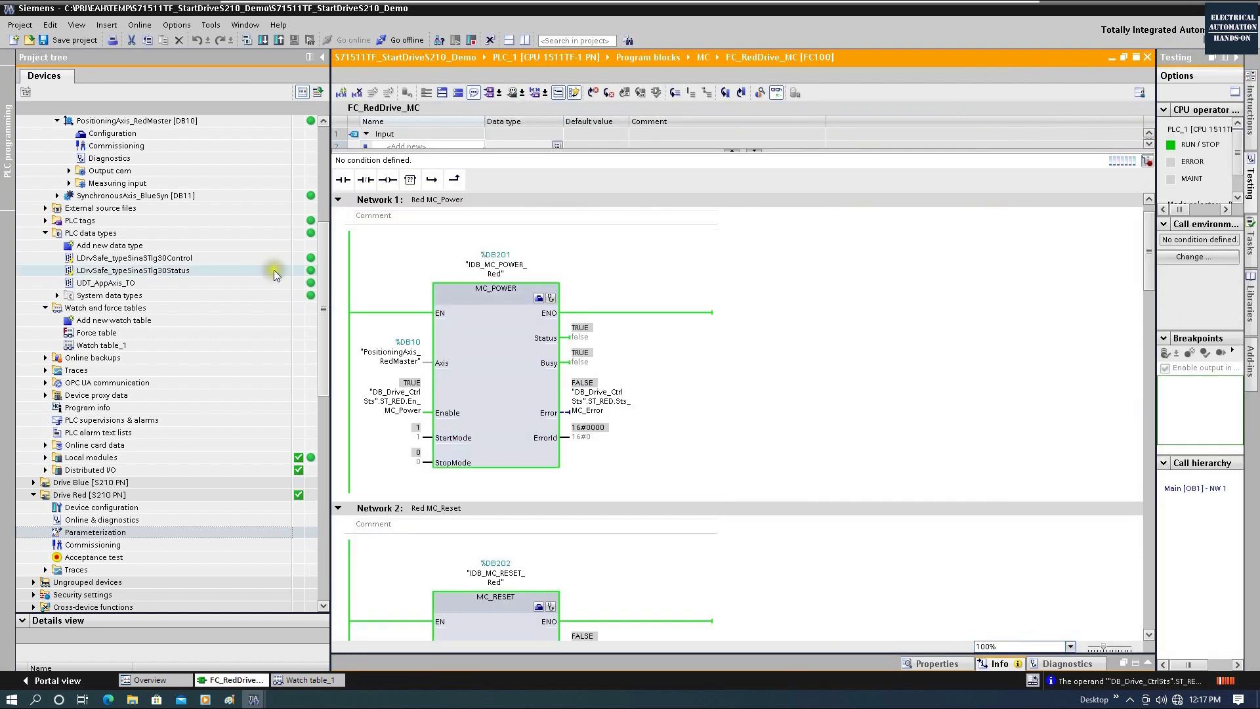
- Start the red axis by modifying ST_RED.Exe_MC_Velocity to 1 at the Execute input of MC_MOVEVELOCITY
left_click_drag(324, 270, 333, 226)
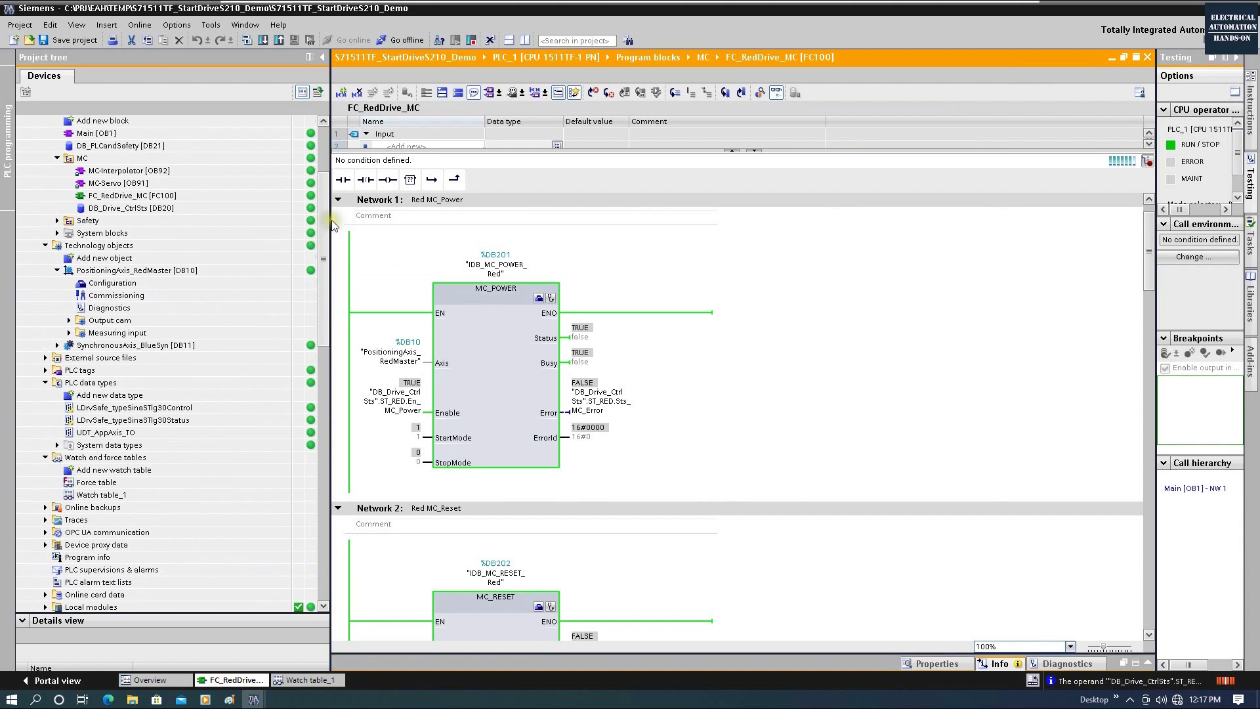
left_click_drag(333, 225, 327, 186)
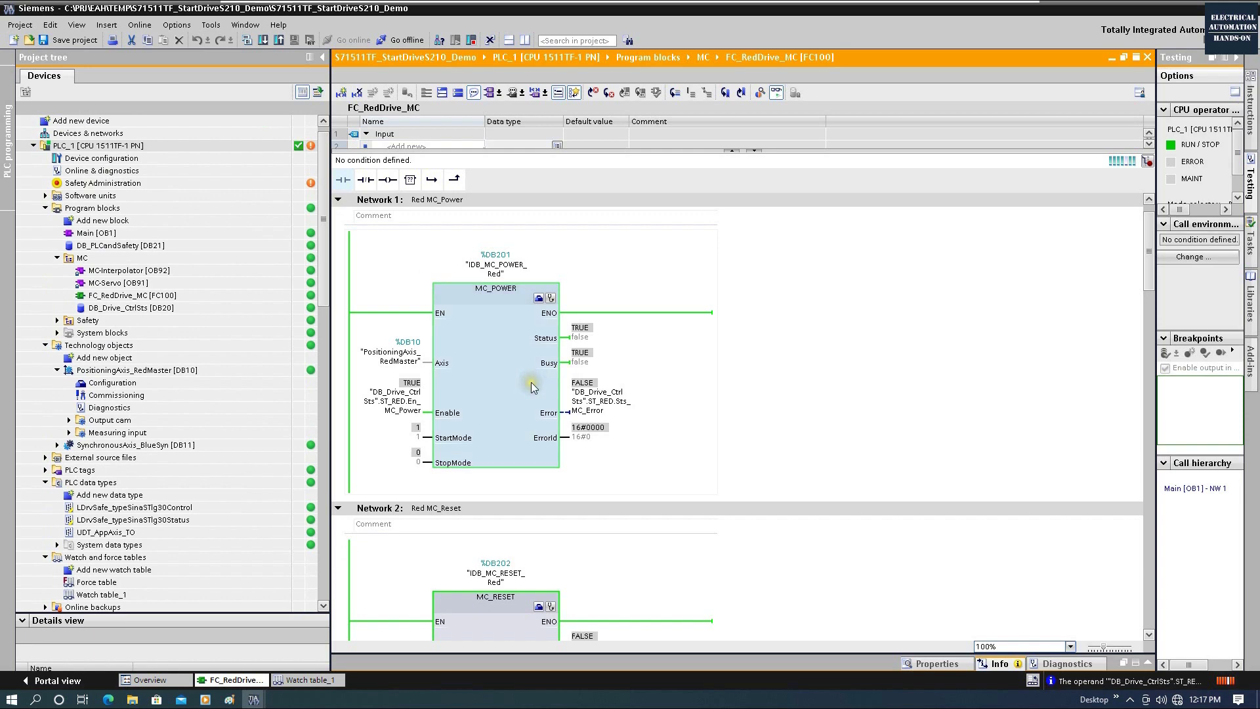
scroll(531, 382, "down", 3)
scroll(530, 388, "up", 2)
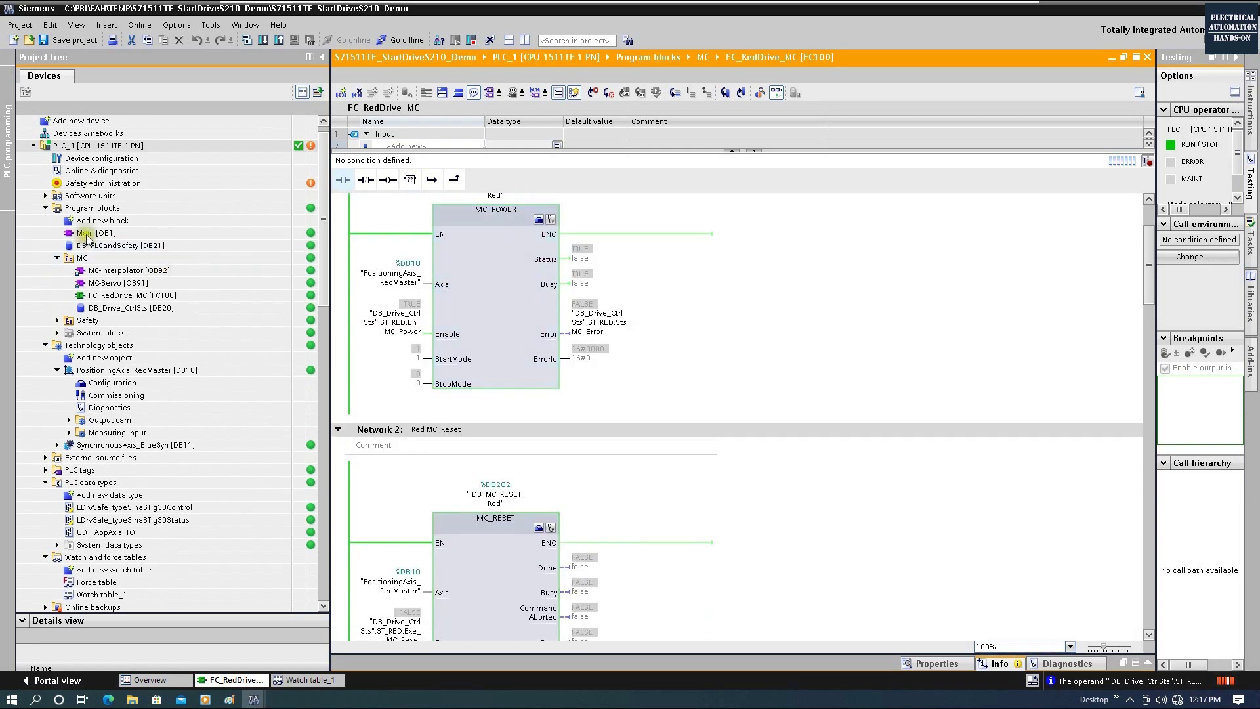
scroll(499, 325, "down", 4)
scroll(509, 332, "down", 6)
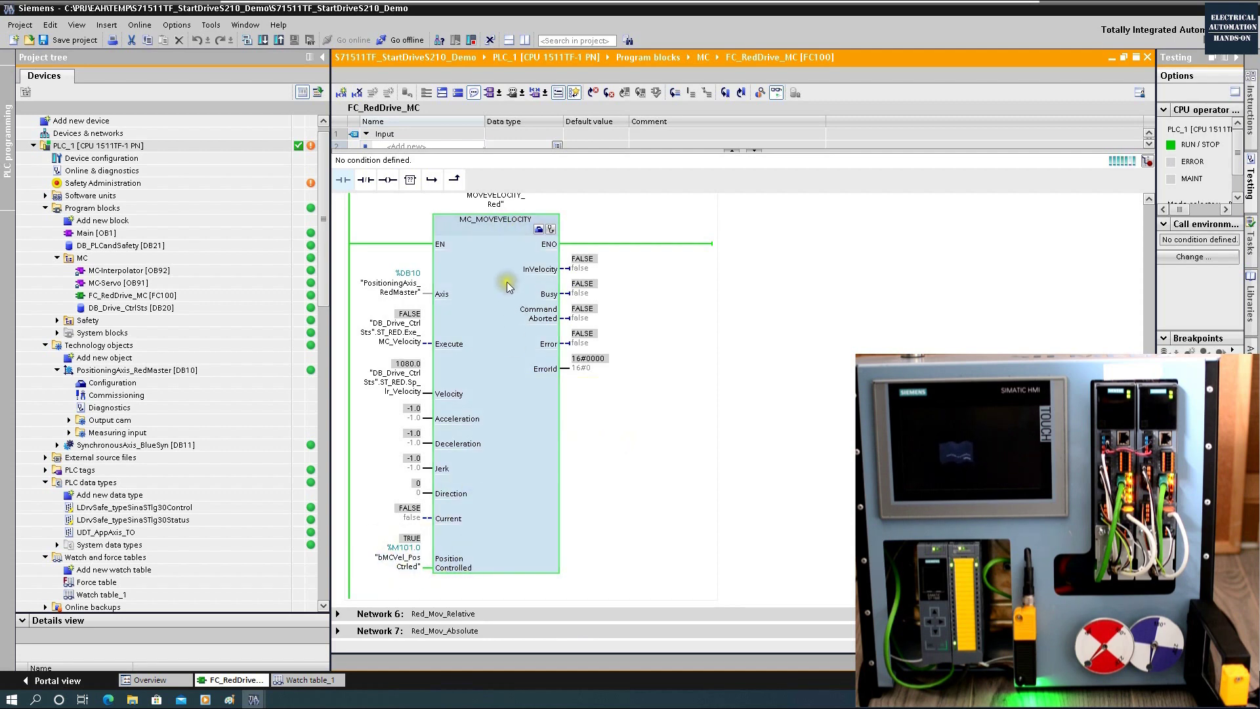
right_click(396, 332)
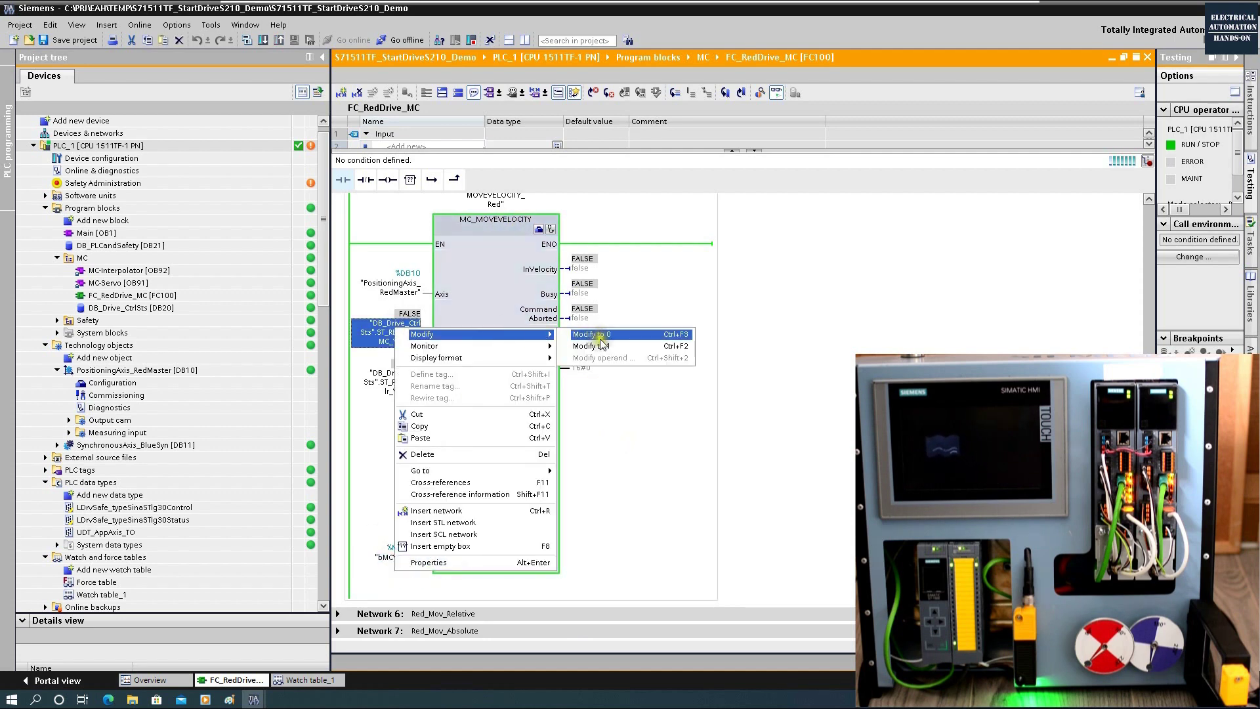
key("Escape")
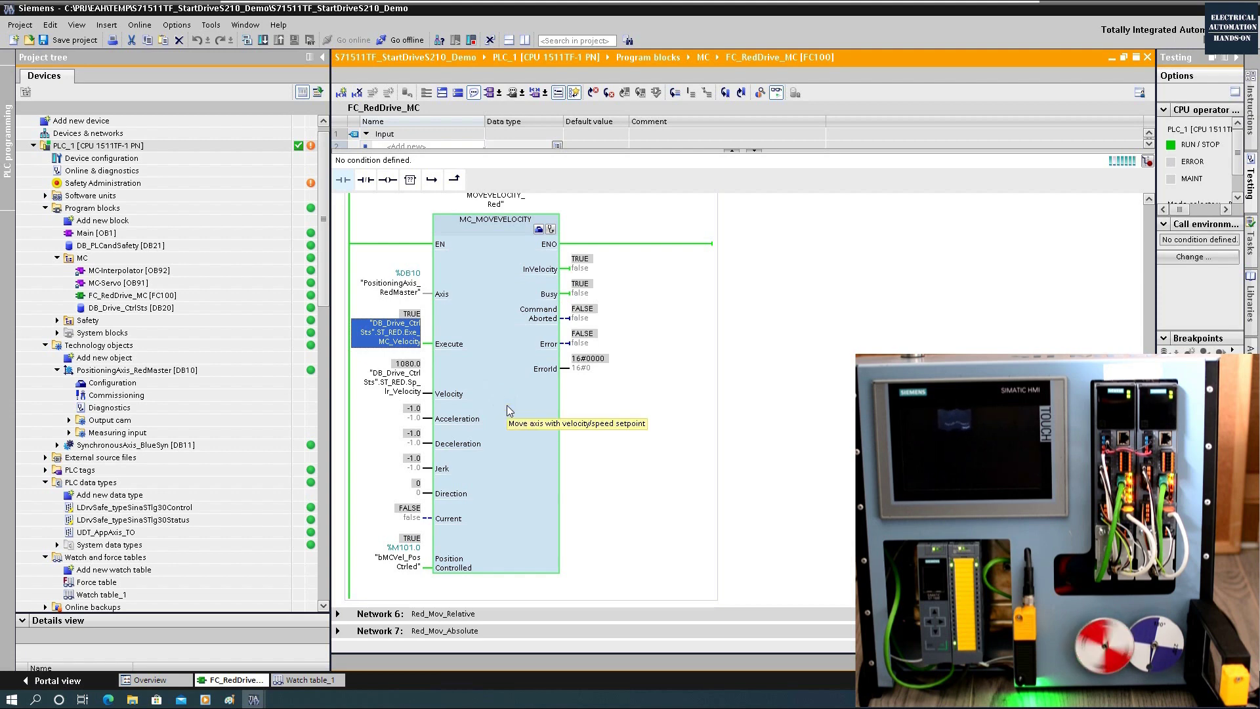
- Modify the ST_RED.Sp_lr_Torq_Limit operand at the Limit input of MC_TORQUELIMITING in Network 11 to 0.05
scroll(508, 411, "down", 10)
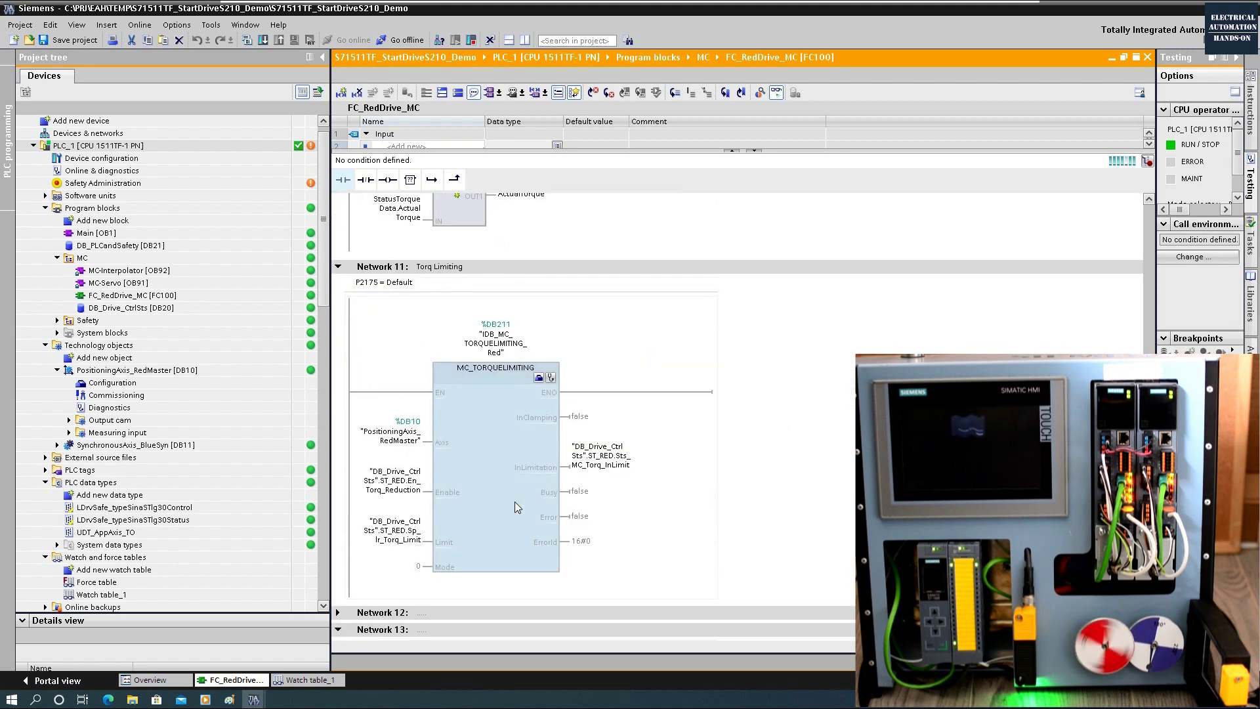
scroll(515, 502, "up", 3)
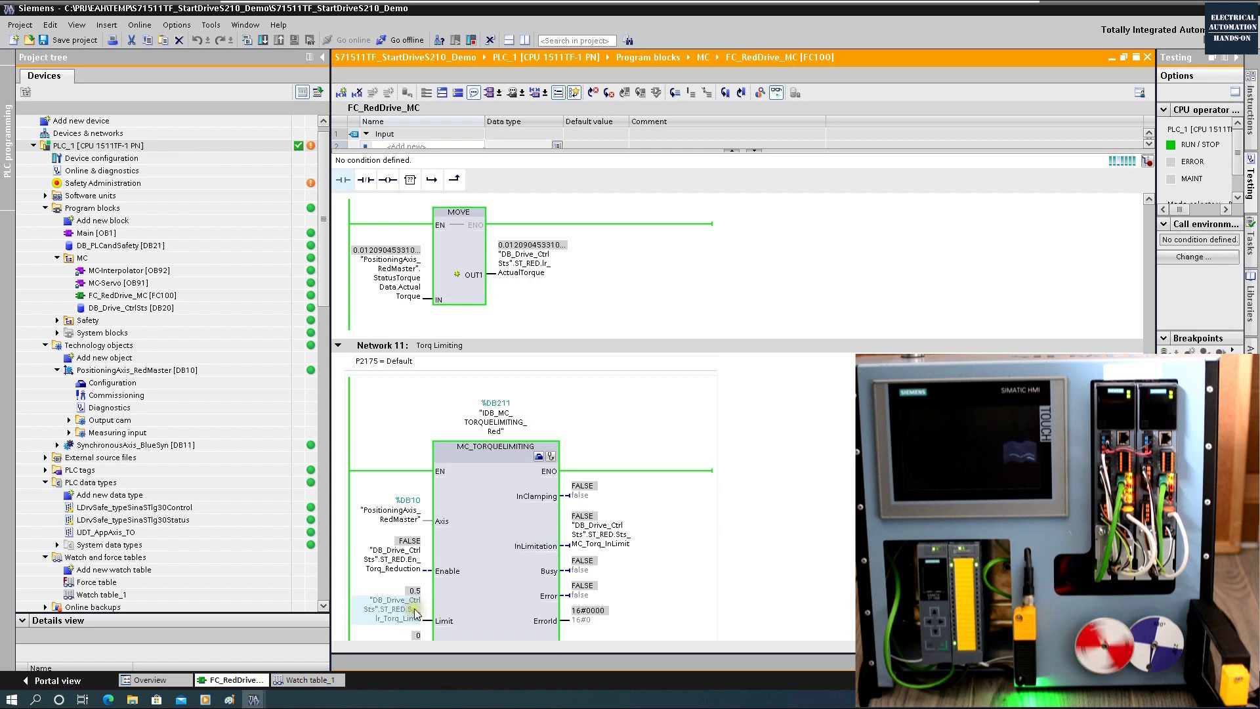
scroll(467, 519, "down", 3)
right_click(403, 534)
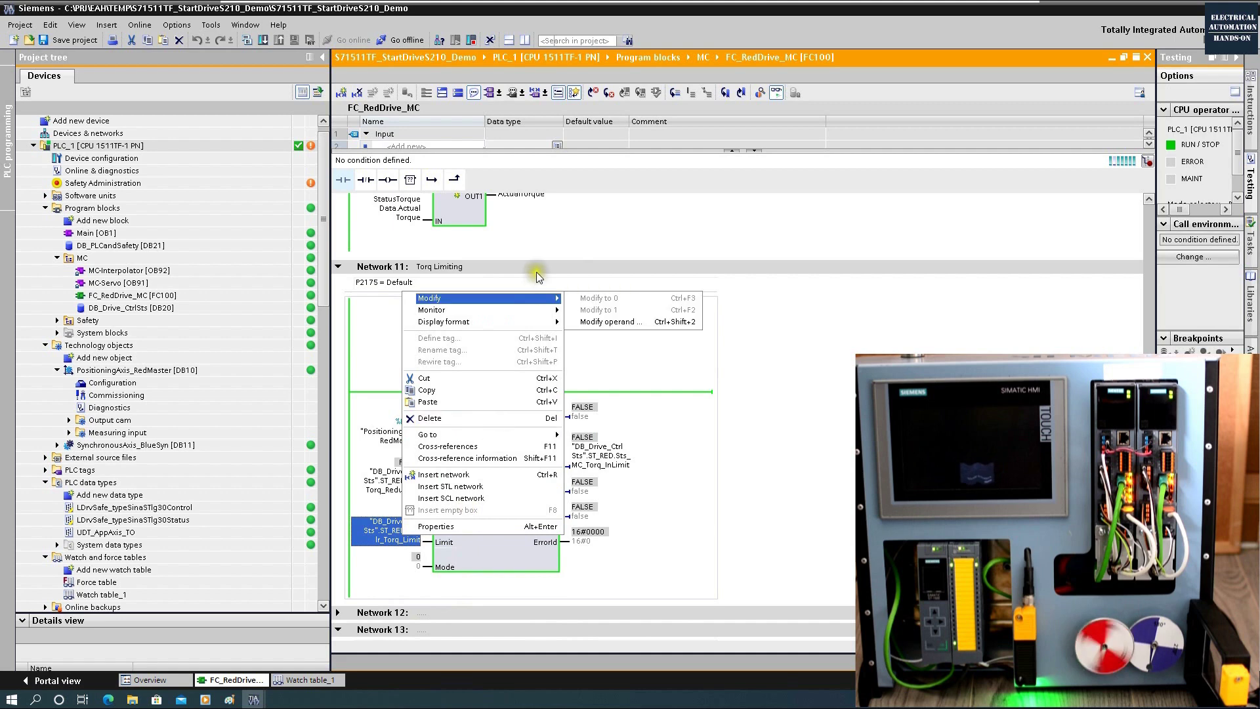
left_click(607, 322)
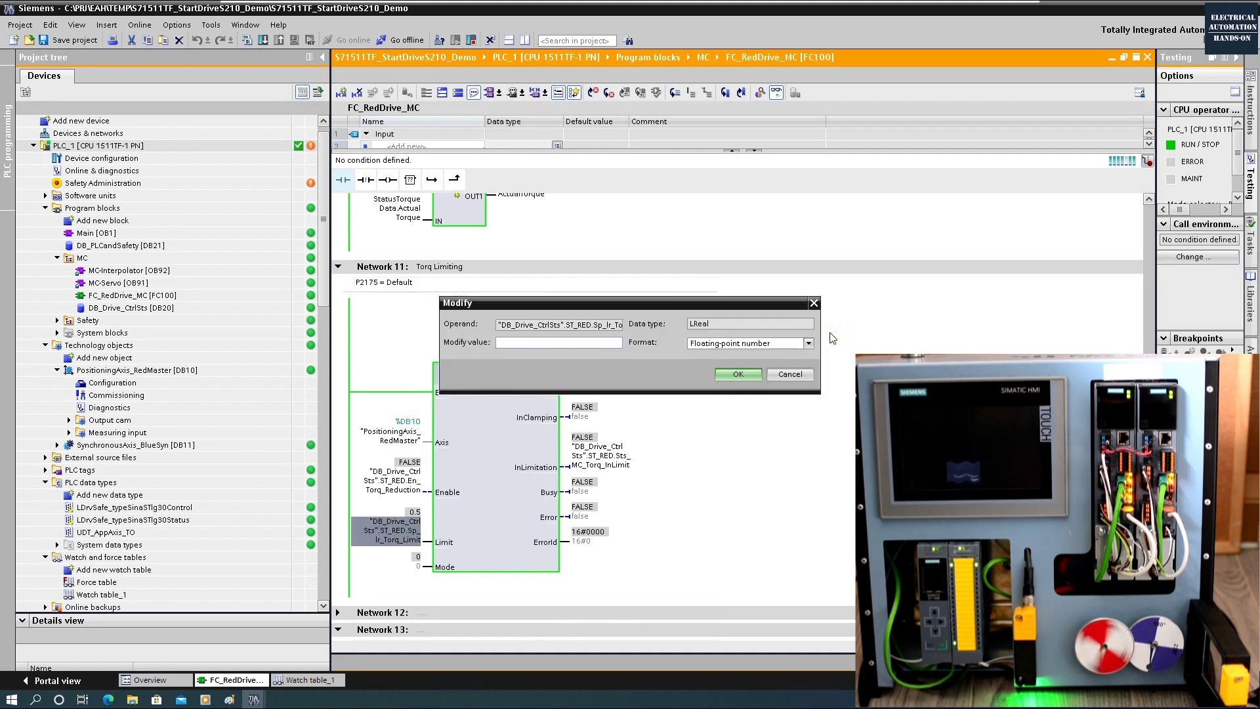
key("Escape")
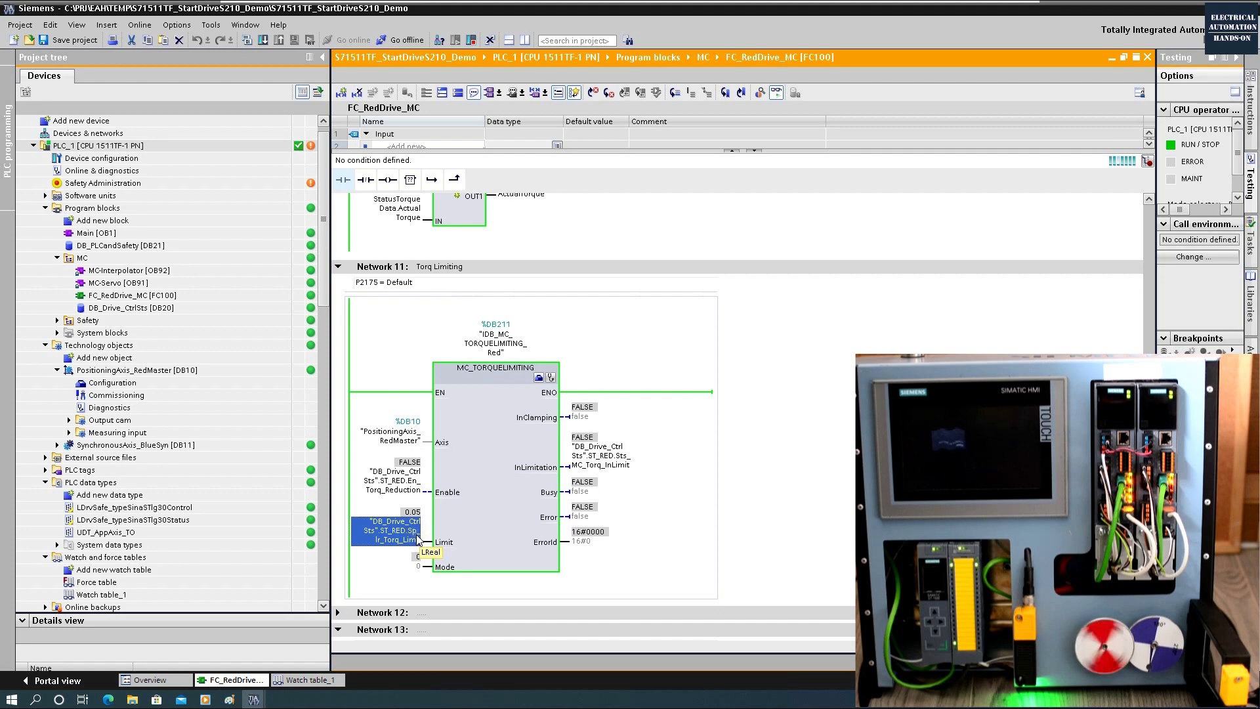
- Enable torque limiting by modifying ST_RED.En_Torq_Reduction to 1 at the Enable input of MC_TORQUELIMITING
scroll(520, 517, "up", 3)
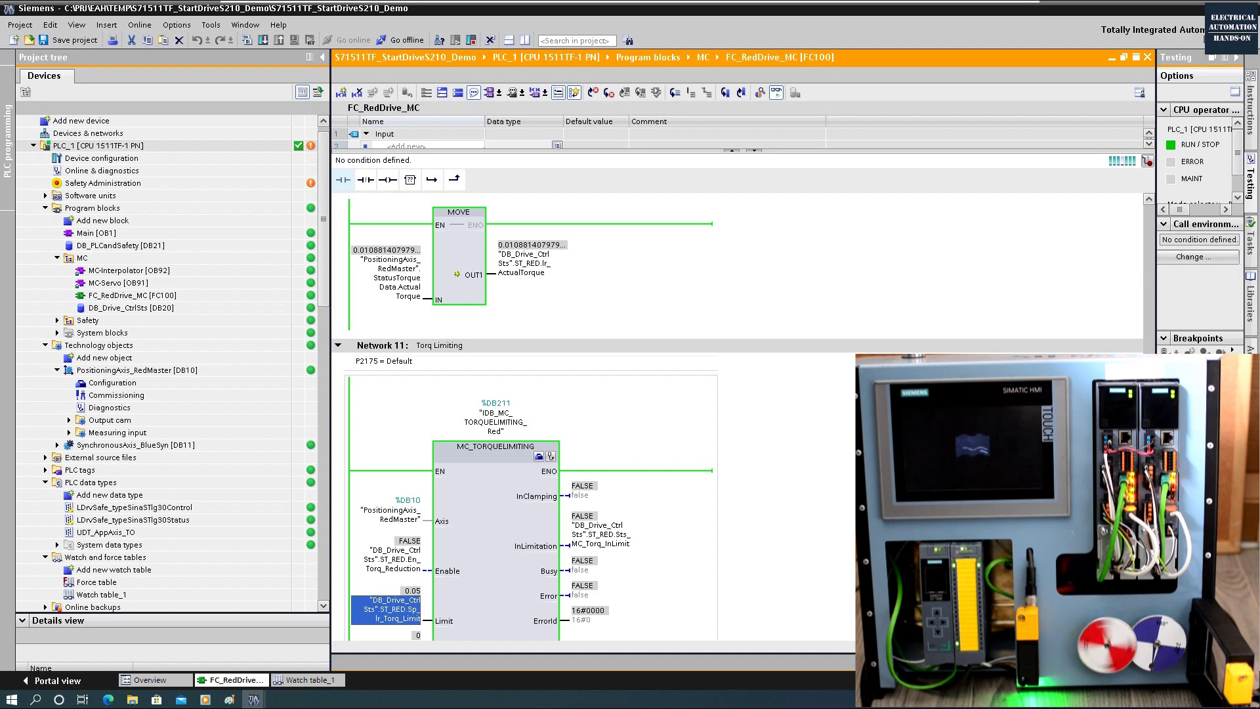
left_click(407, 568)
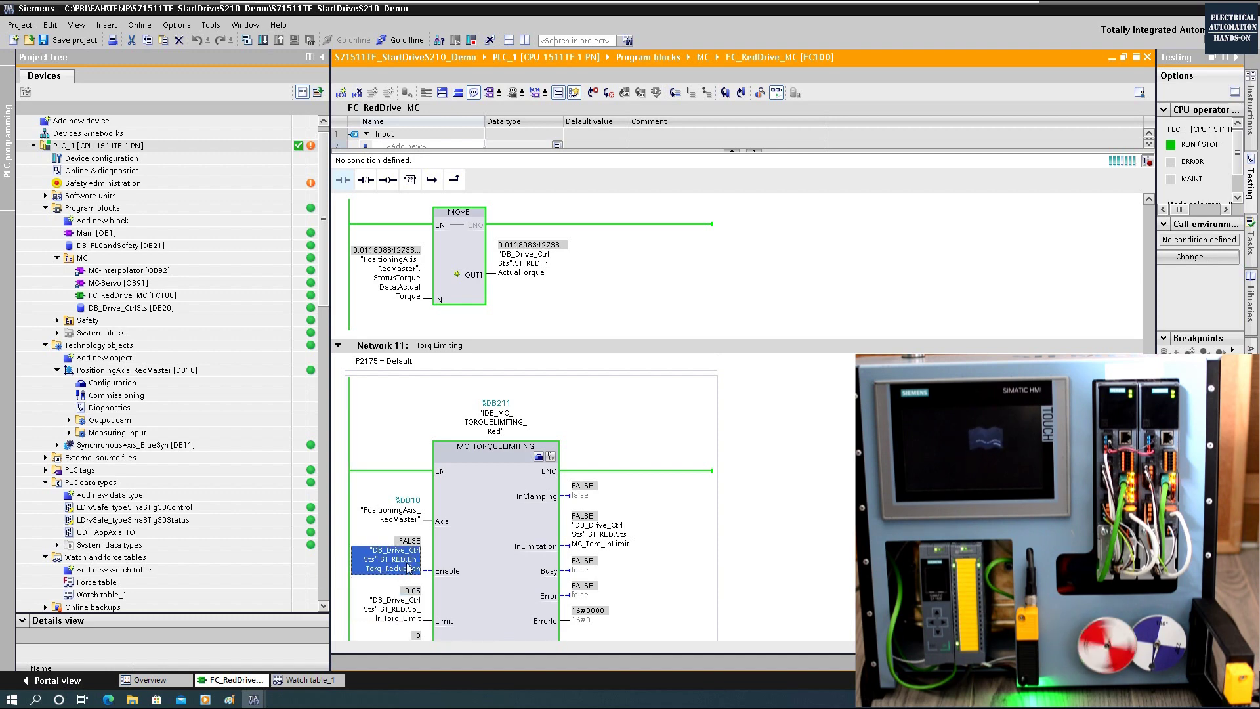
right_click(408, 568)
mouse_move(535, 328)
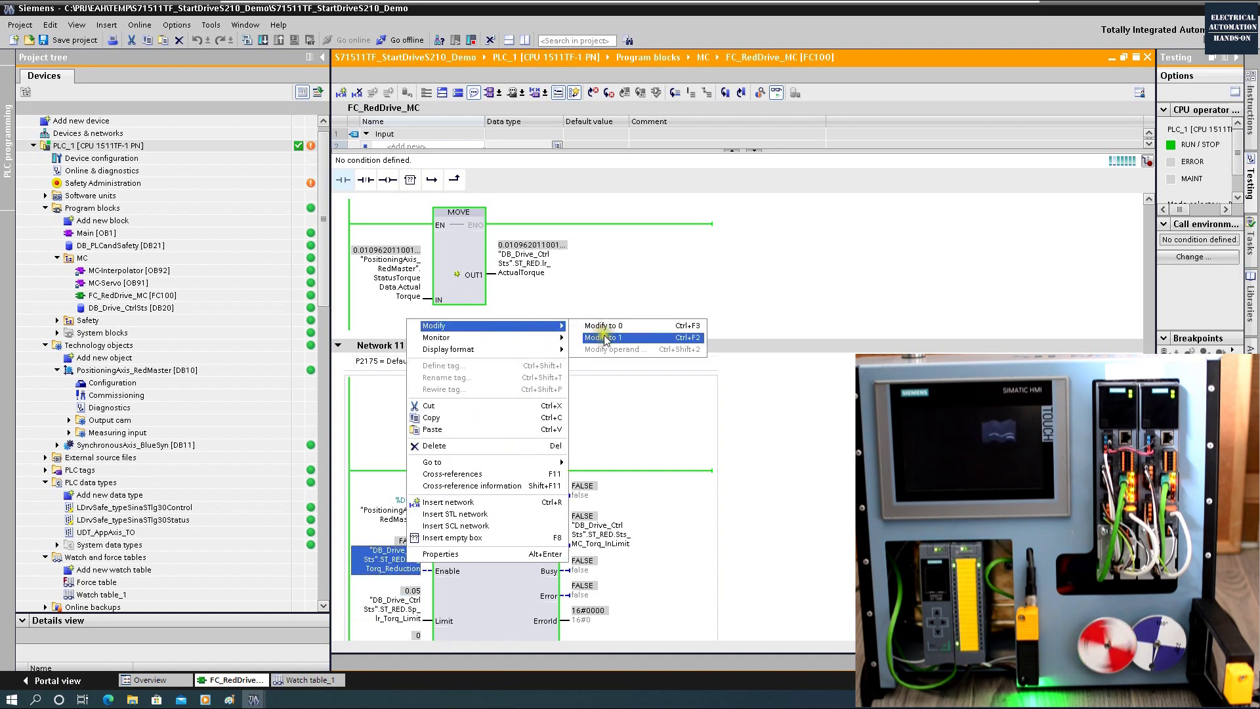
left_click(604, 337)
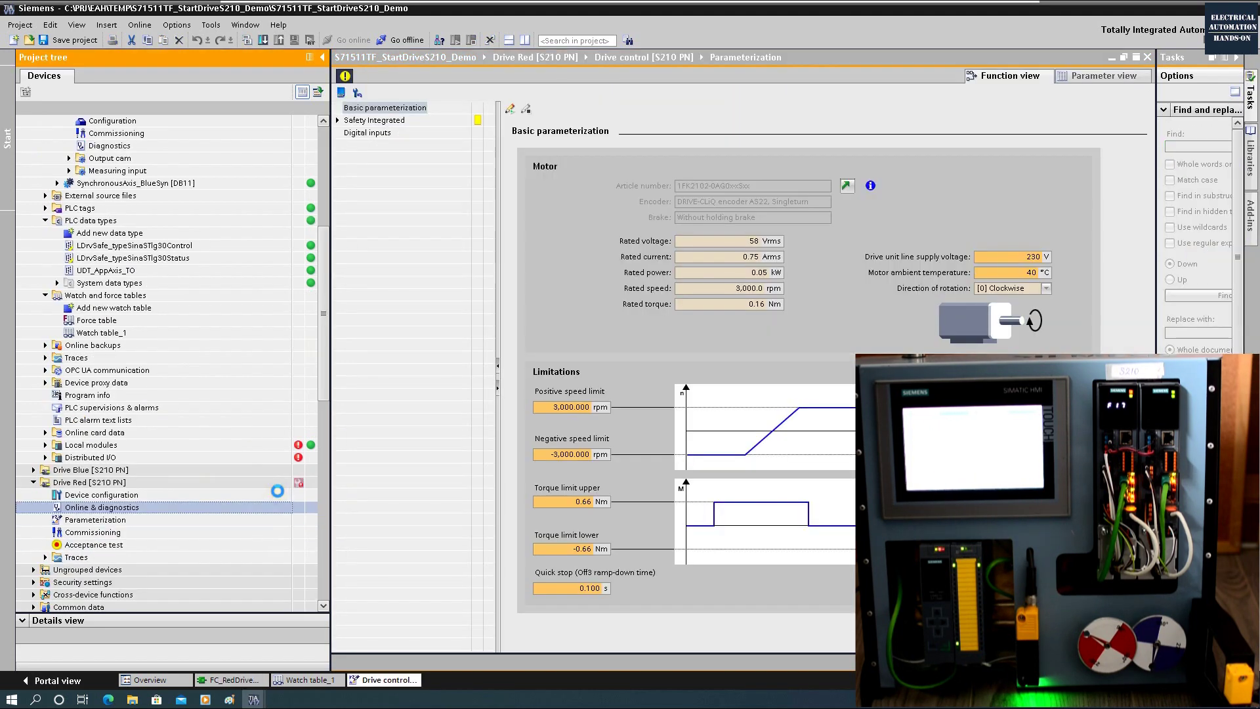
- Acknowledge the active fault of Drive Red in its online diagnostics, and close the diagnostics view
double_click(276, 507)
left_click(371, 104)
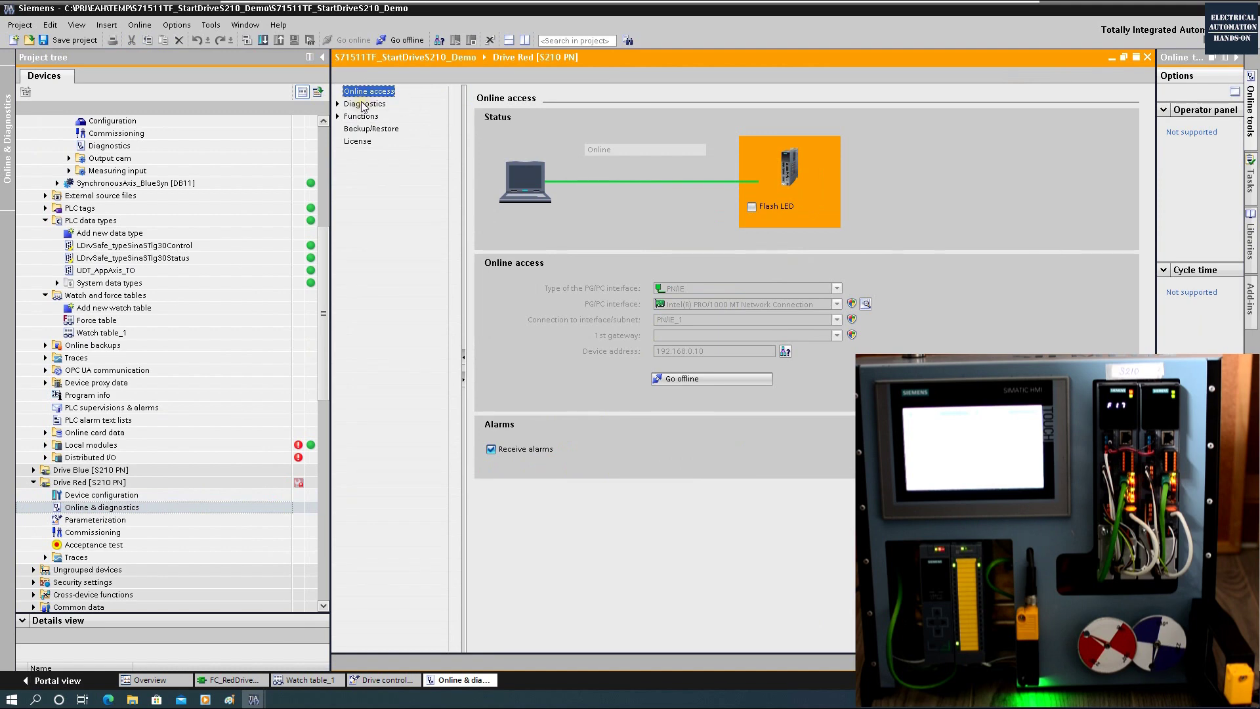
left_click(378, 129)
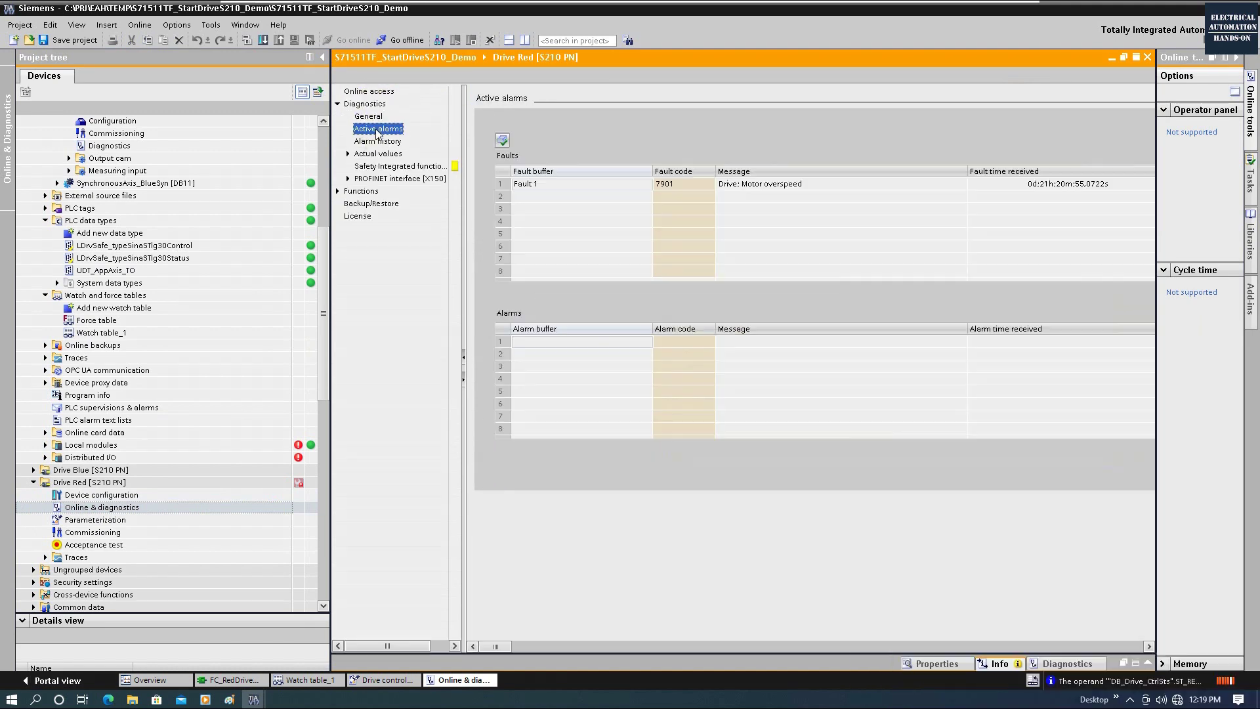
left_click(747, 185)
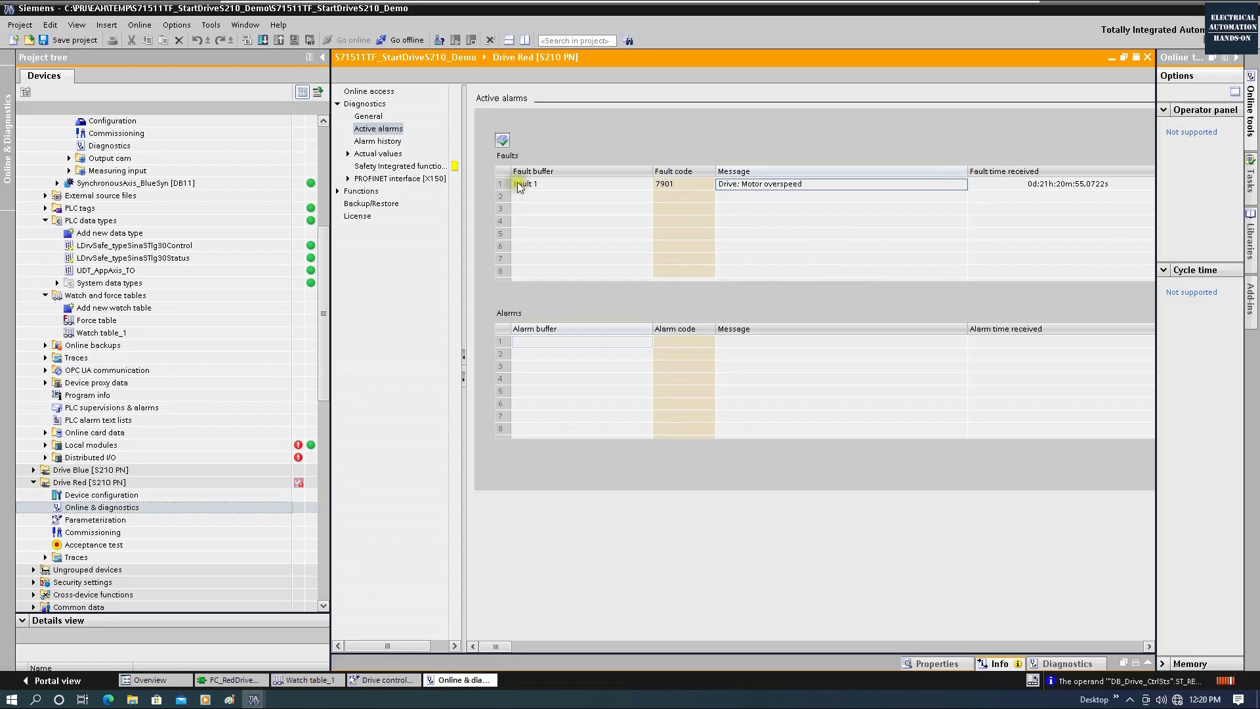
left_click(503, 140)
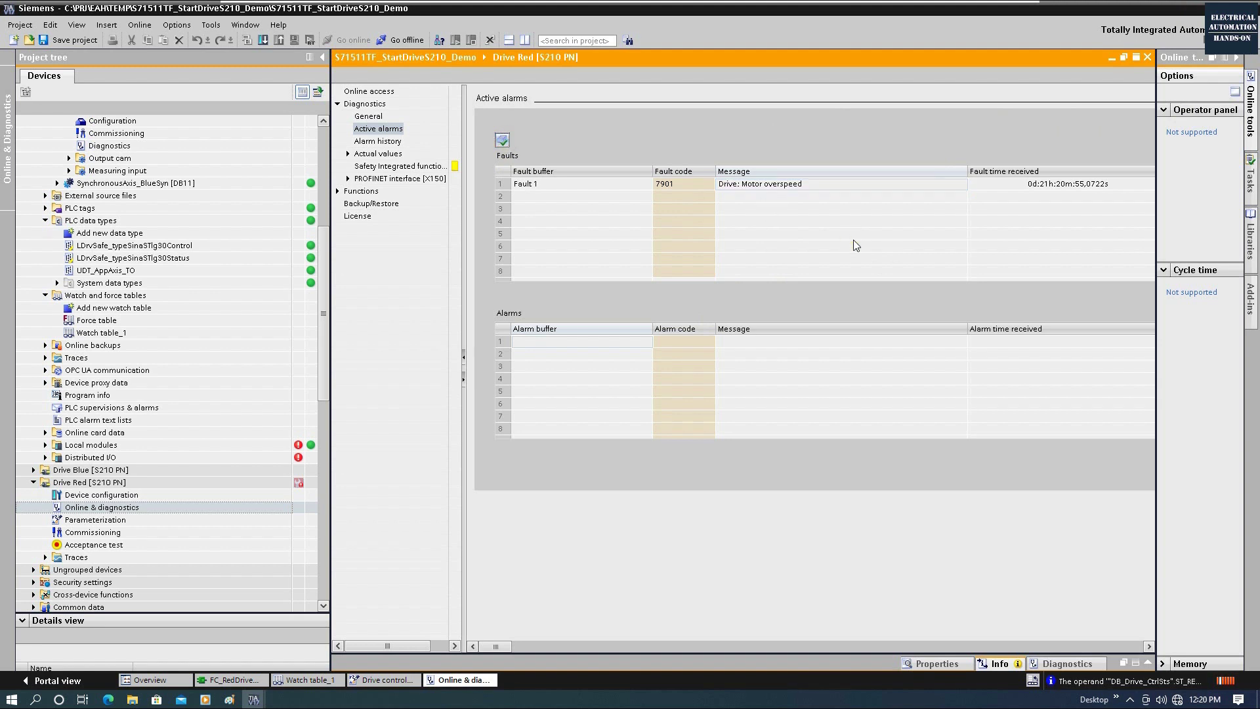
left_click(1148, 58)
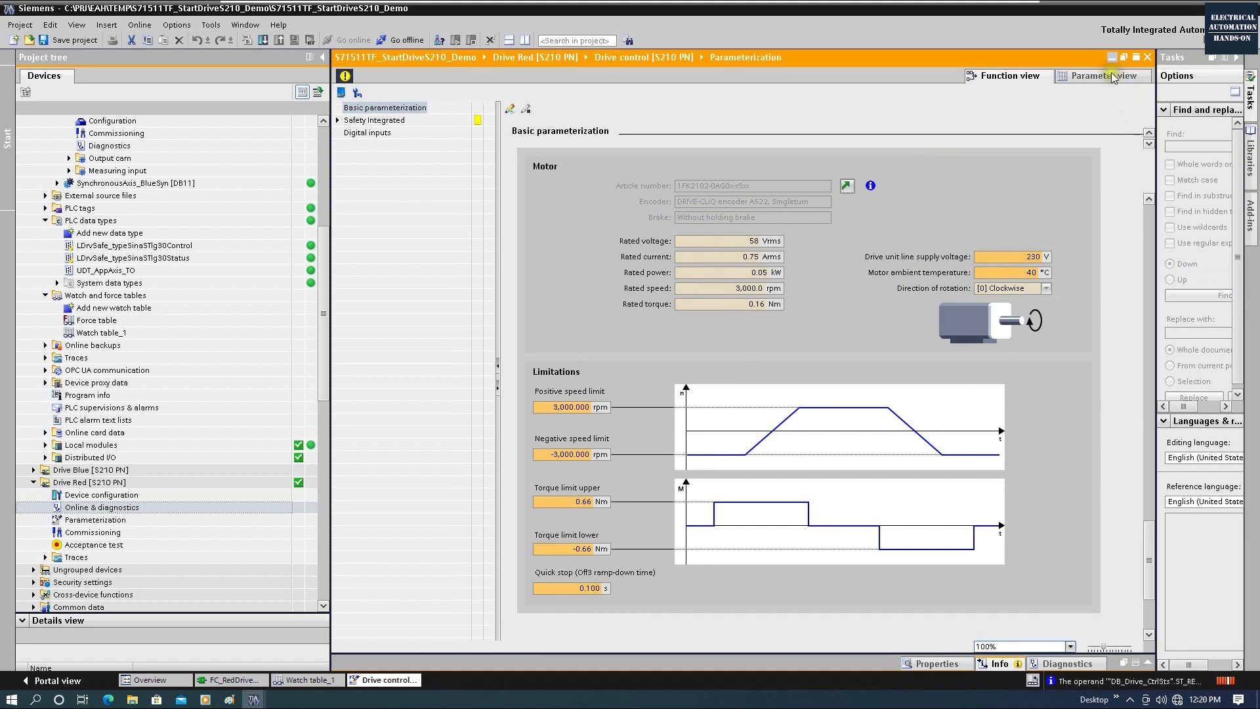
- Return to FC_RedDrive_MC and modify bMCVel_PosCtrled to 0 at the Position Controlled input of MC_MOVEVELOCITY in Network 5
left_click(1112, 58)
scroll(742, 440, "down", 4)
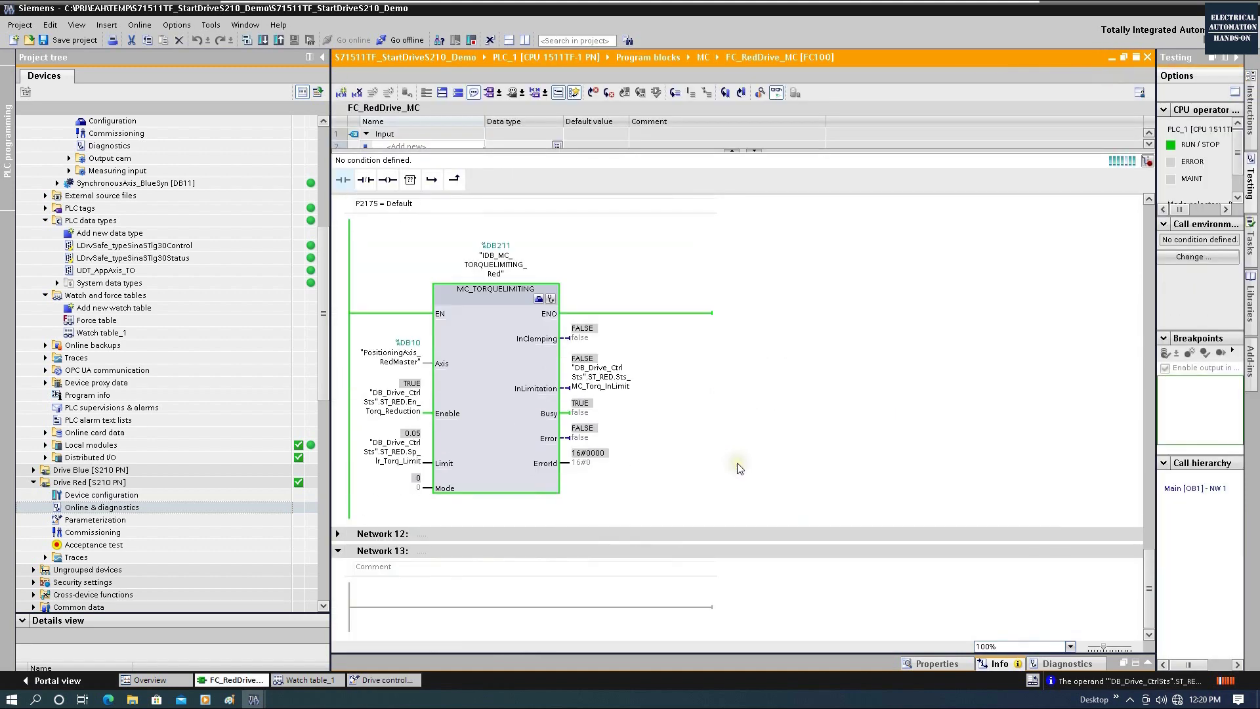
scroll(738, 463, "up", 3)
scroll(738, 463, "up", 4)
scroll(738, 463, "up", 12)
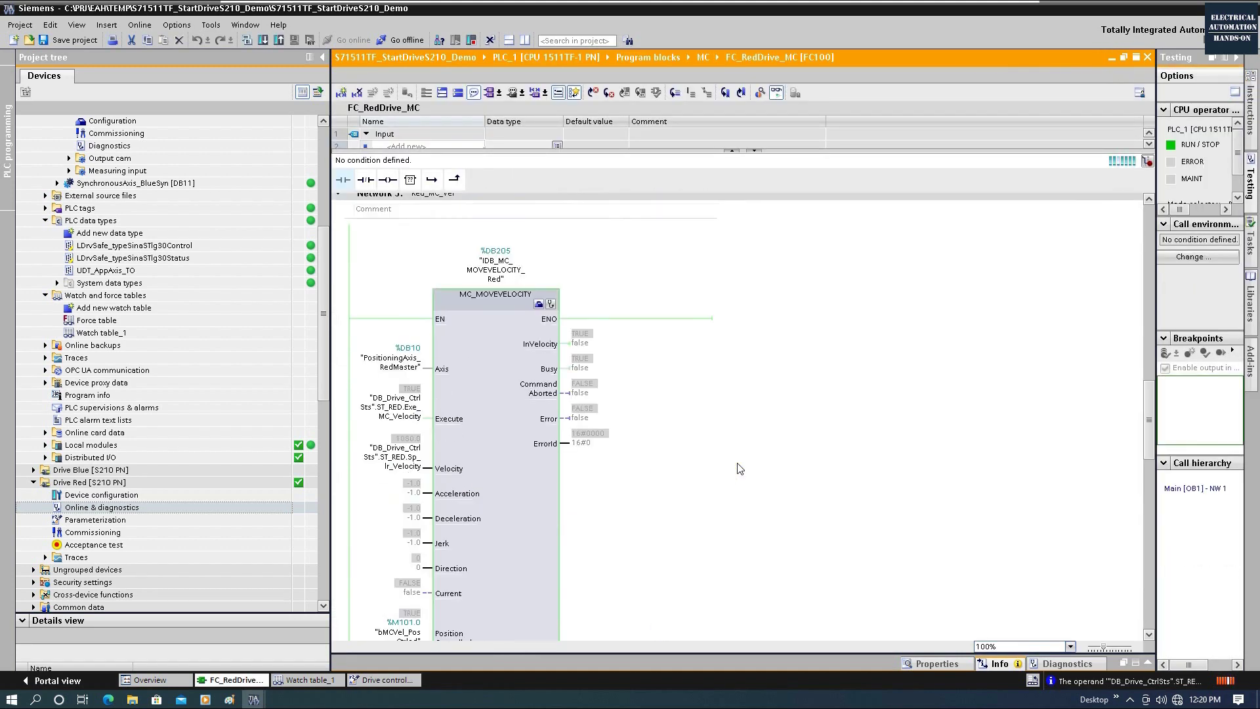
scroll(738, 464, "down", 3)
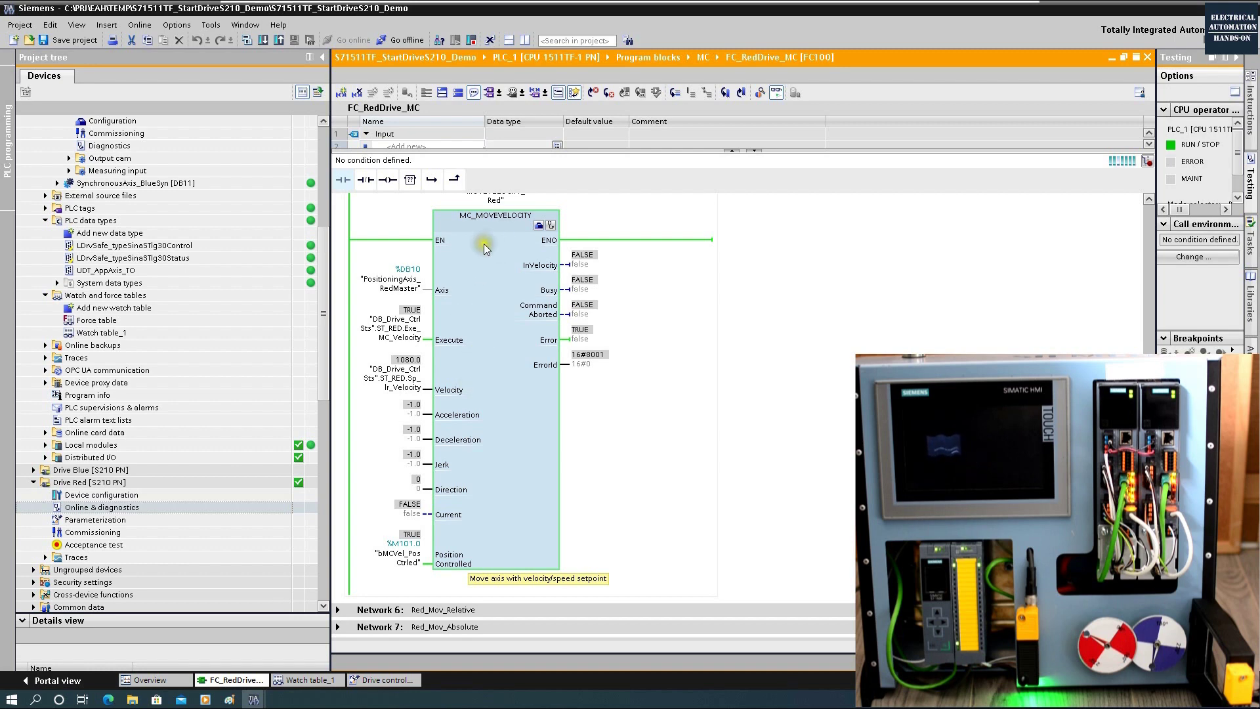
right_click(405, 557)
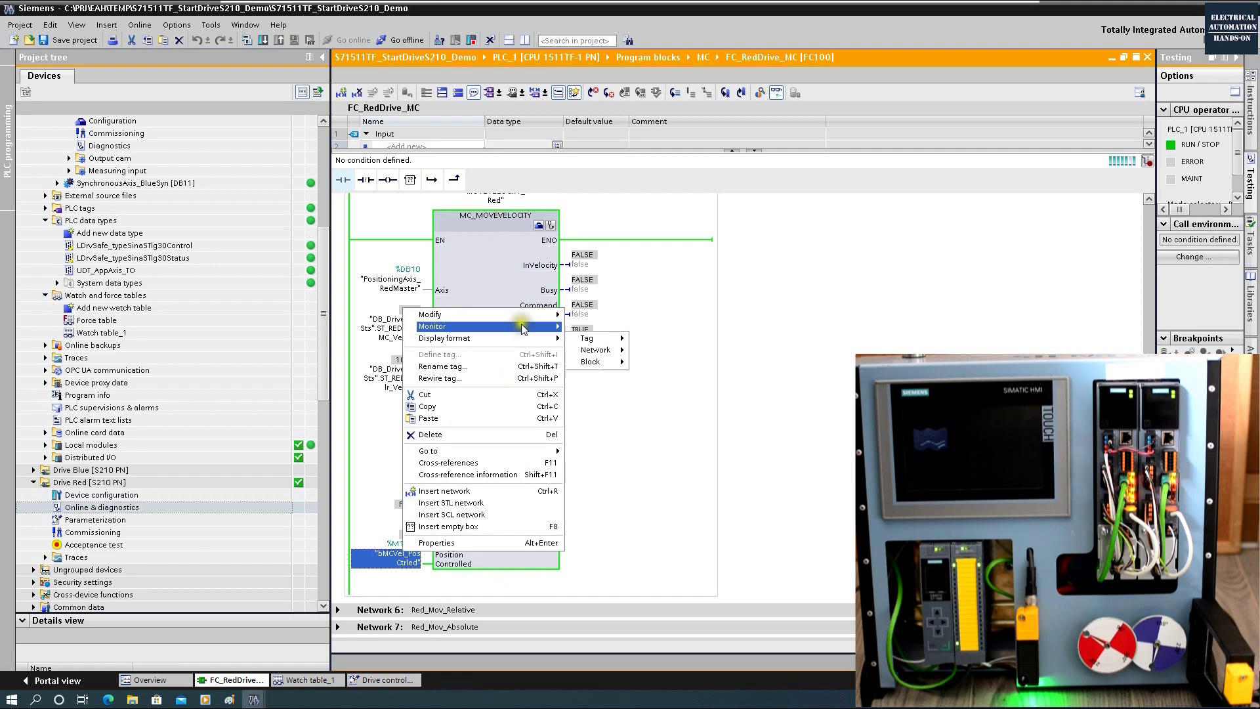
left_click(607, 321)
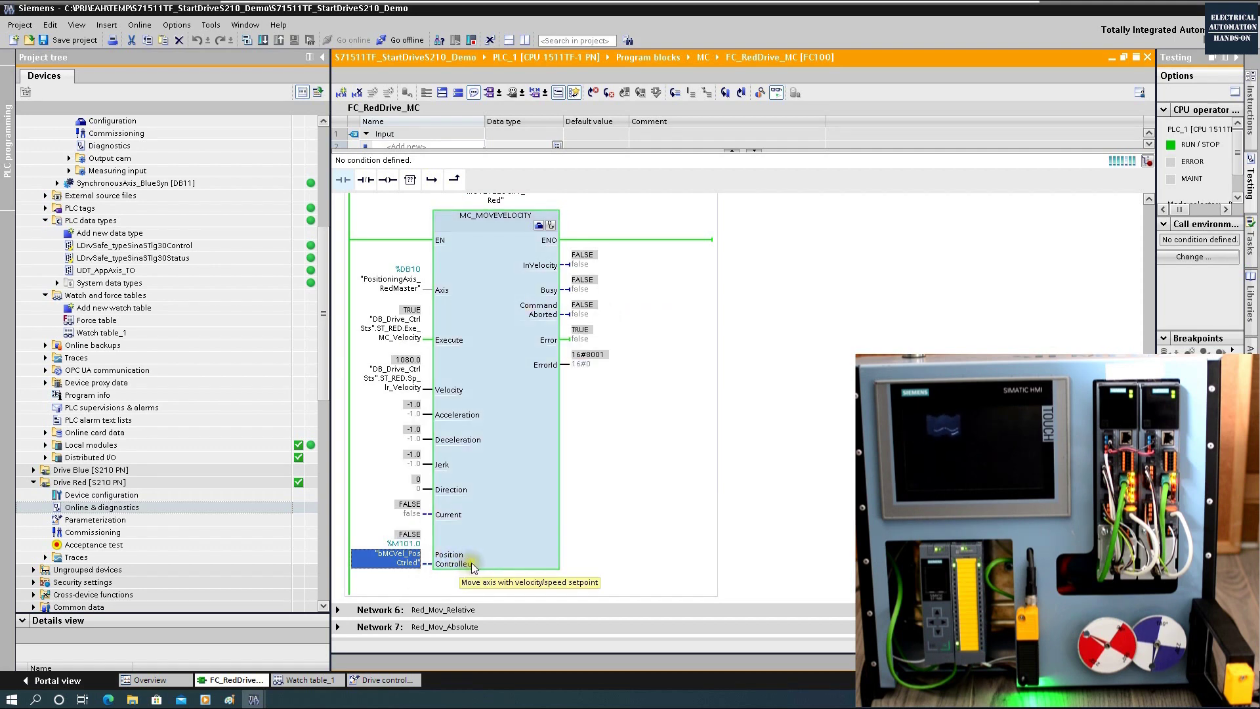
- Modify ST_RED.Exe_MC_Velocity to 0 at the Execute input of MC_MOVEVELOCITY
left_click(779, 465)
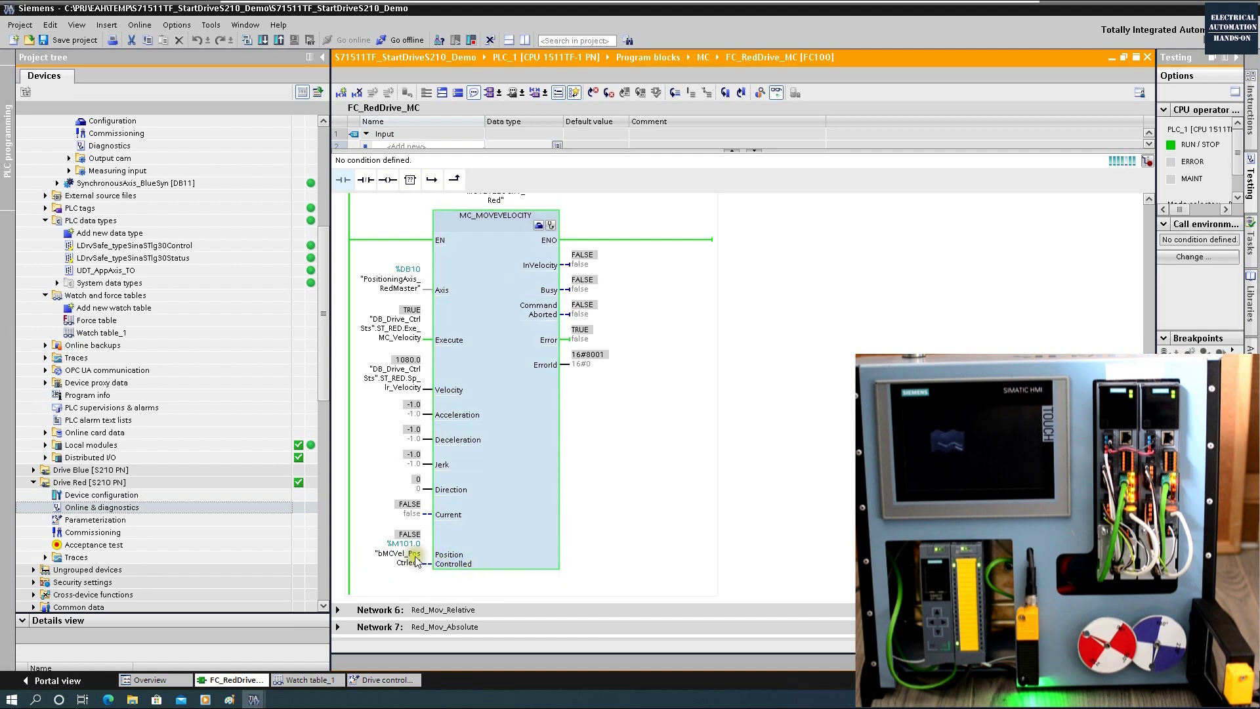
right_click(404, 327)
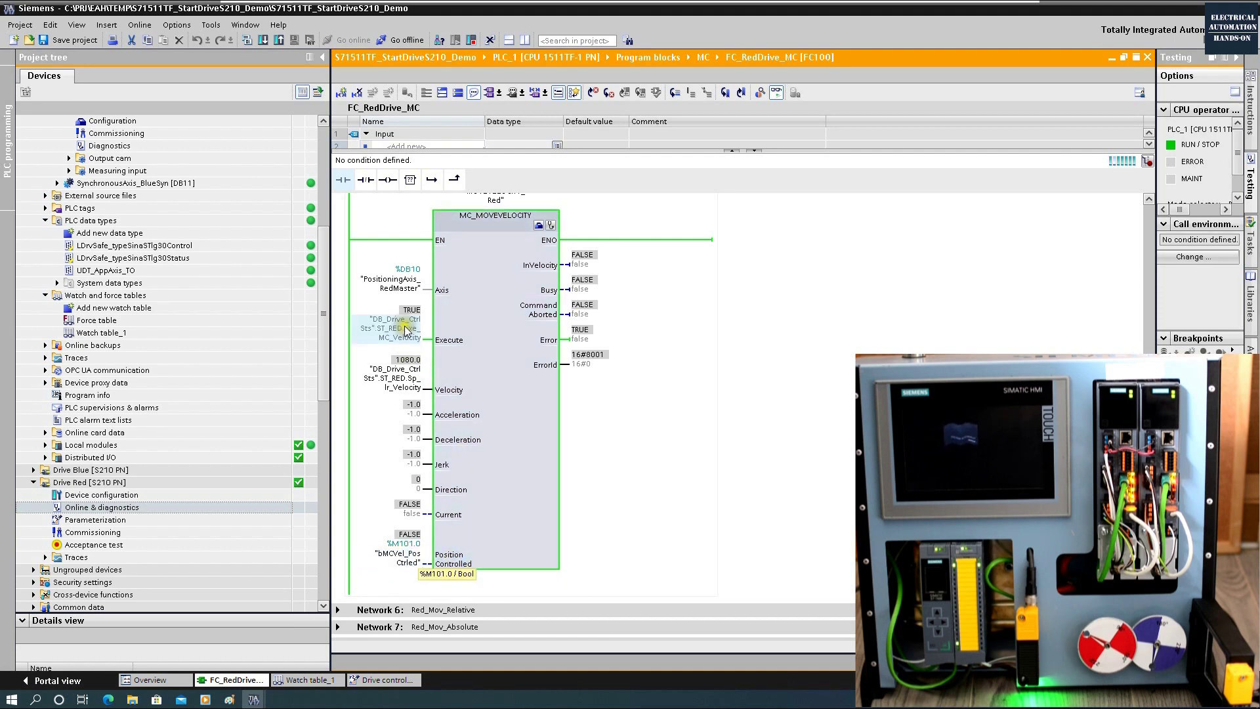
mouse_move(482, 335)
left_click(591, 332)
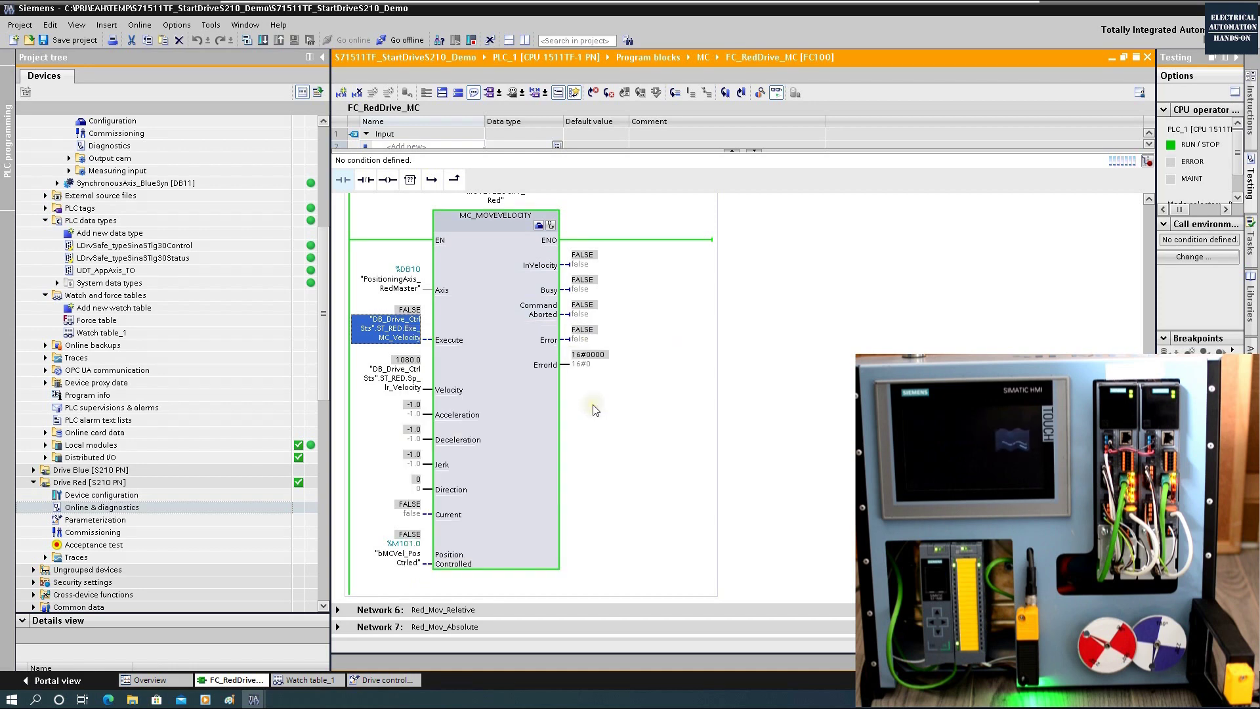
- Reset the red axis by modifying ST_RED.Exe_MC_Reset to 1 and back to 0 at the MC_RESET block in Network 2
scroll(594, 407, "up", 15)
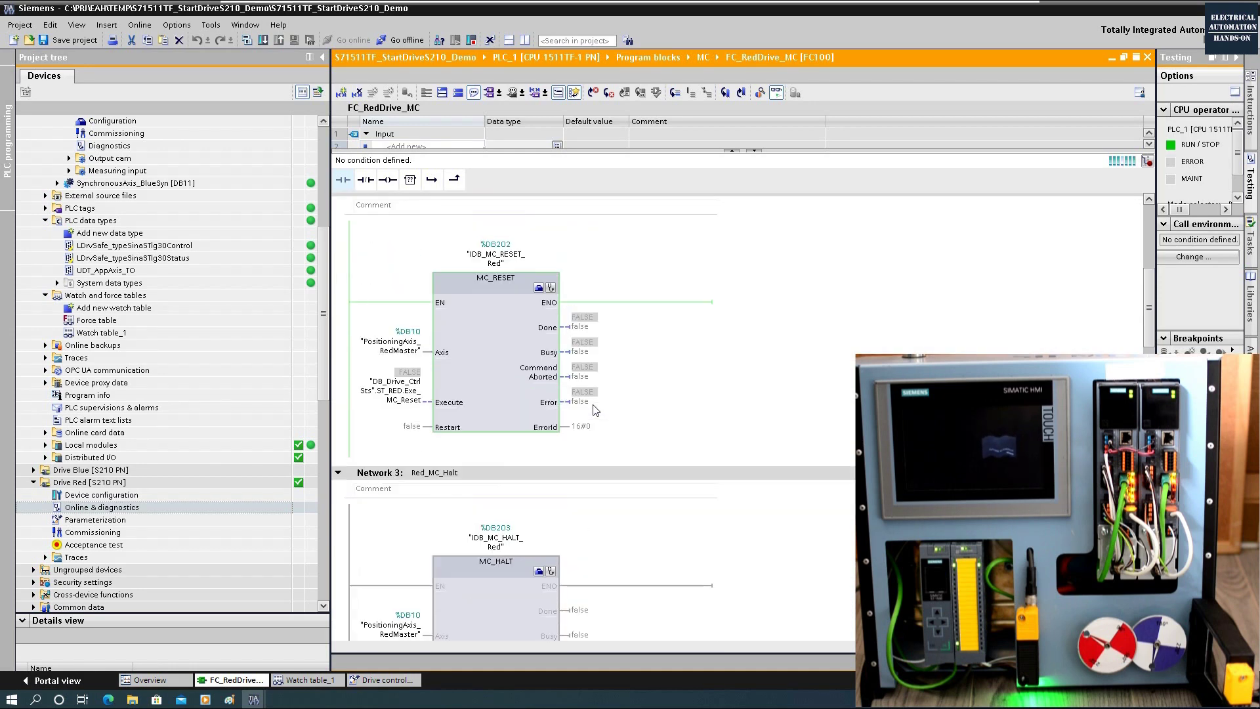
right_click(402, 468)
mouse_move(483, 230)
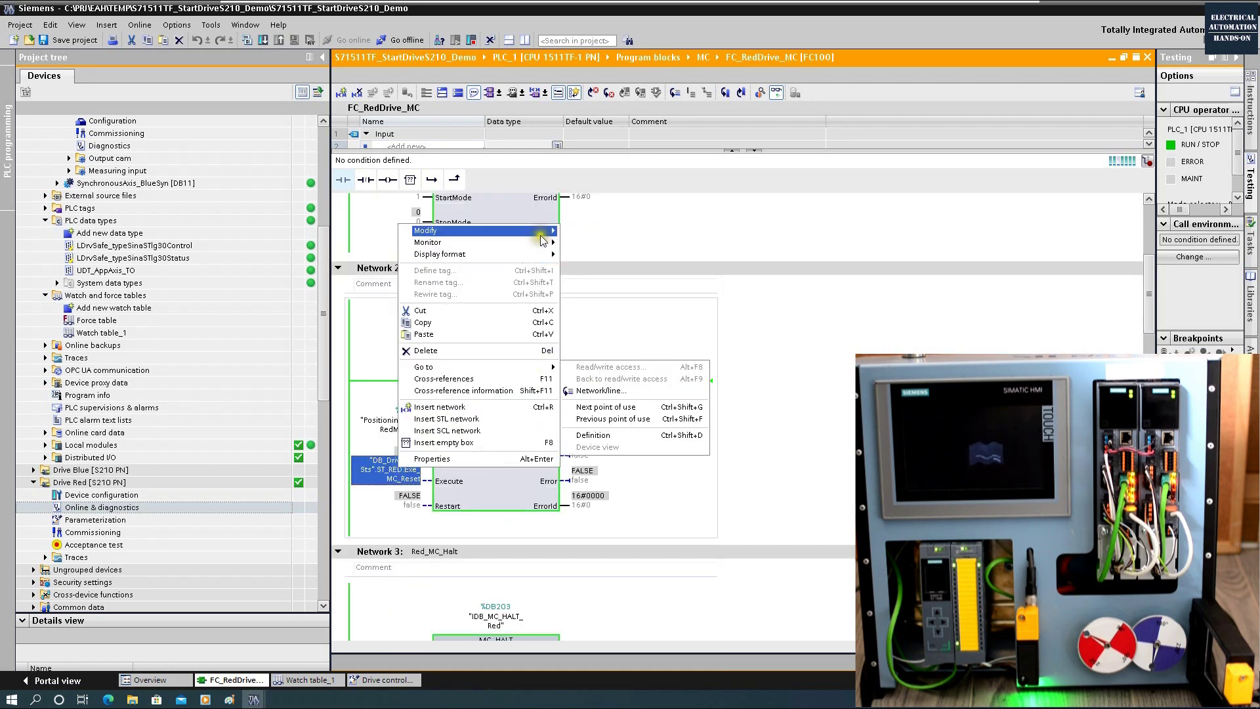
left_click(591, 243)
right_click(402, 474)
mouse_move(483, 238)
left_click(604, 238)
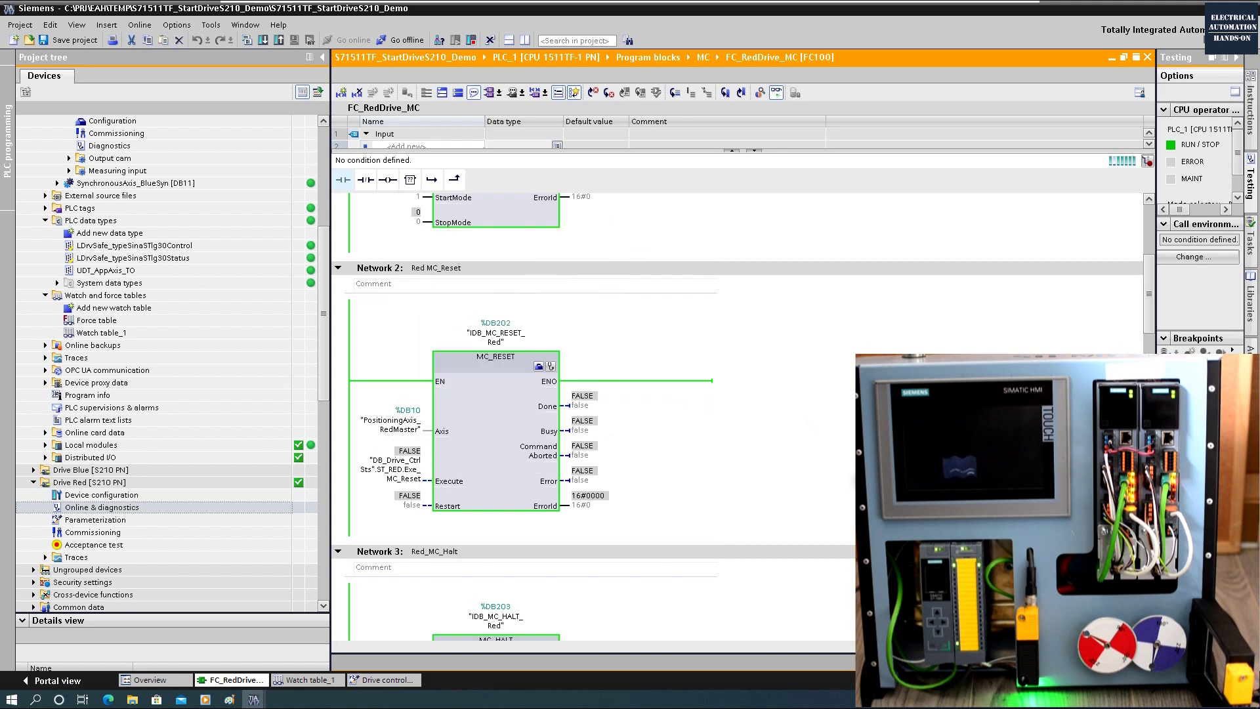
- Restart the red axis by modifying ST_RED.Exe_MC_Velocity to 1 and back to 0 at the MC_MOVEVELOCITY Execute input
scroll(581, 244, "down", 15)
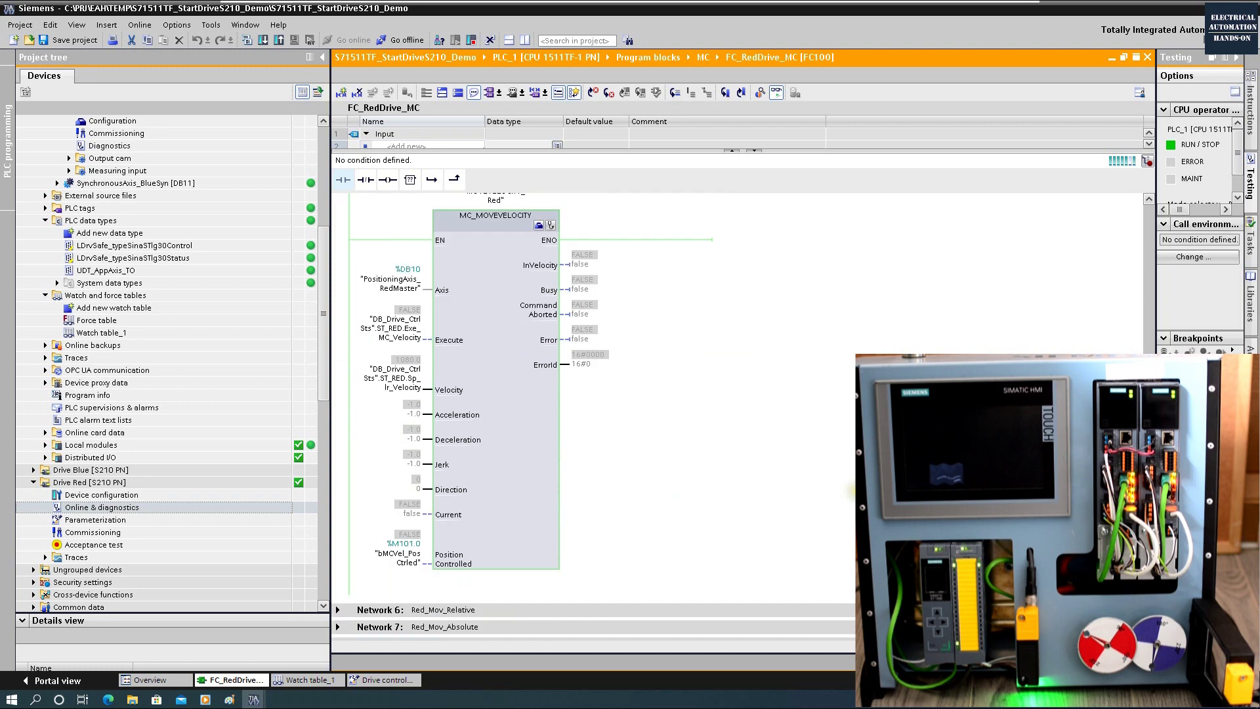
right_click(399, 329)
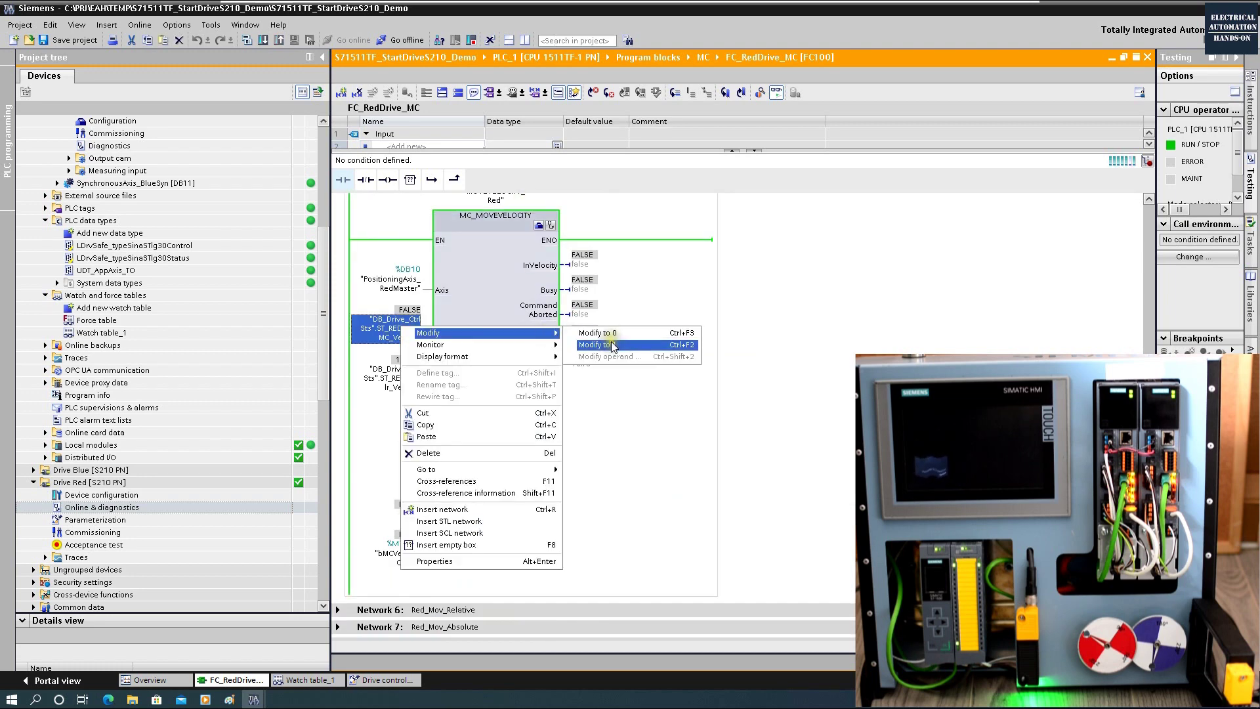
left_click(614, 347)
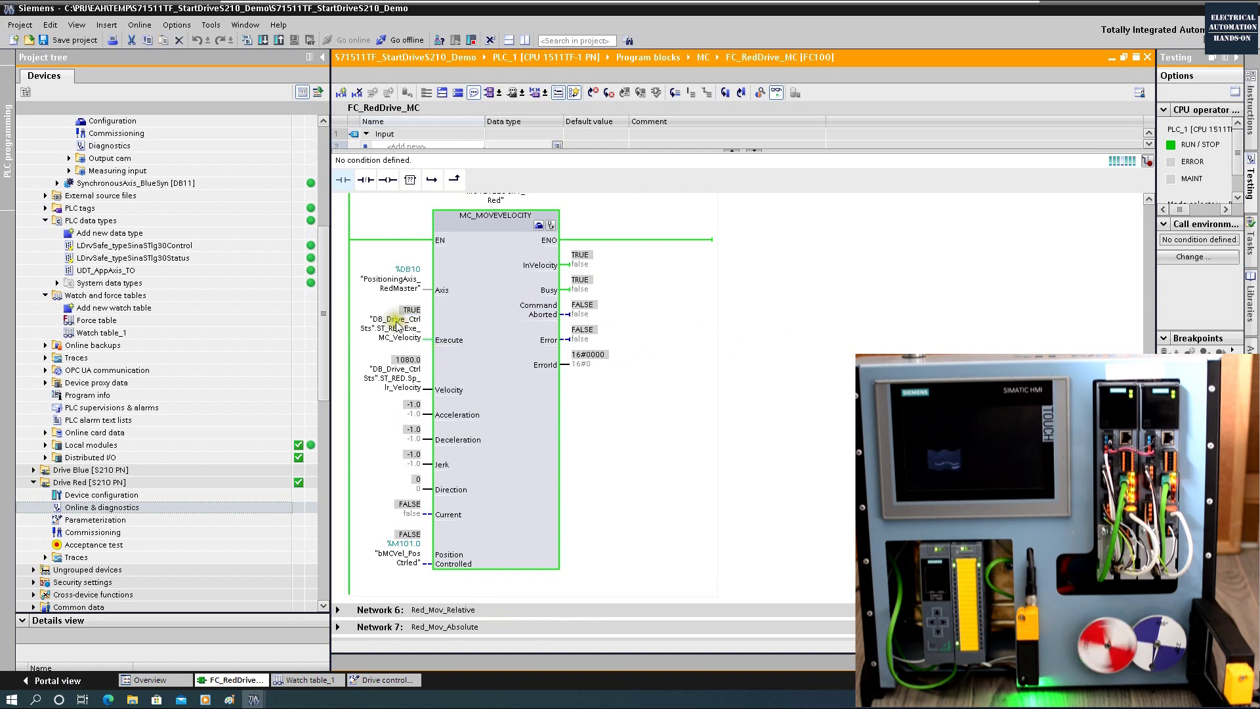
right_click(396, 322)
mouse_move(499, 327)
left_click(591, 327)
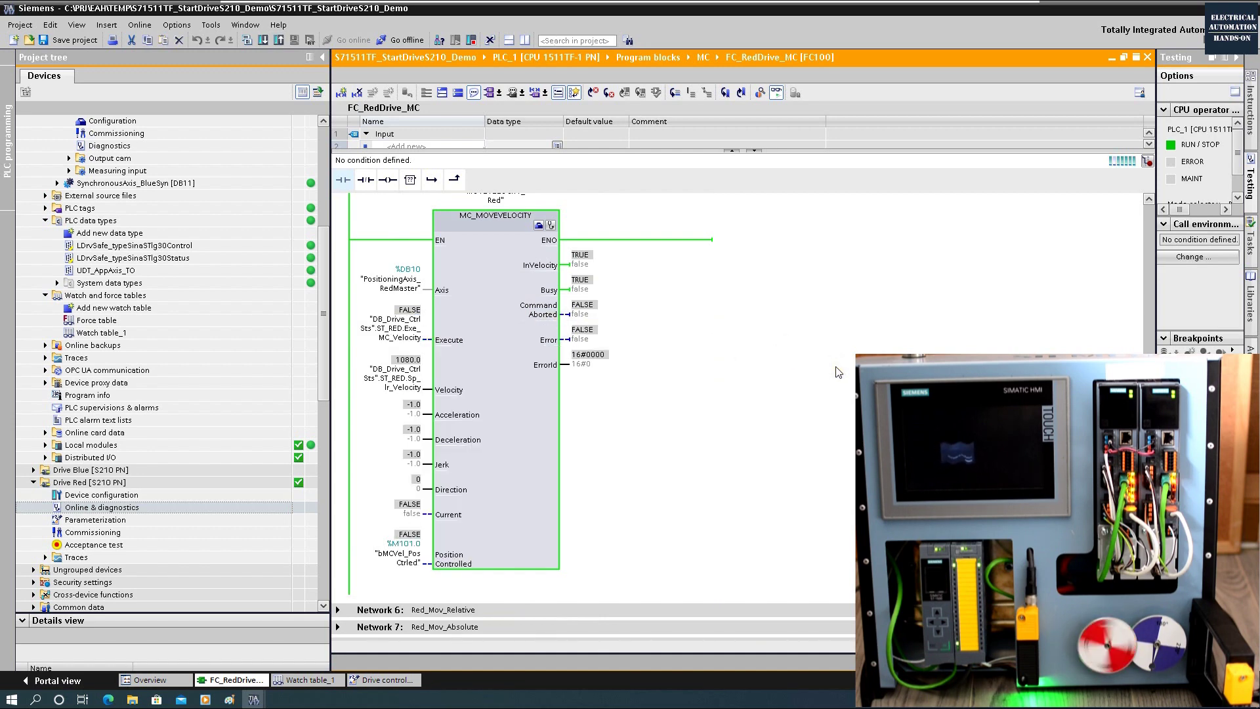
- Check the live MC_TORQUELIMITING outputs in Network 11 and the actual torque at the MOVE block above it
scroll(838, 372, "down", 15)
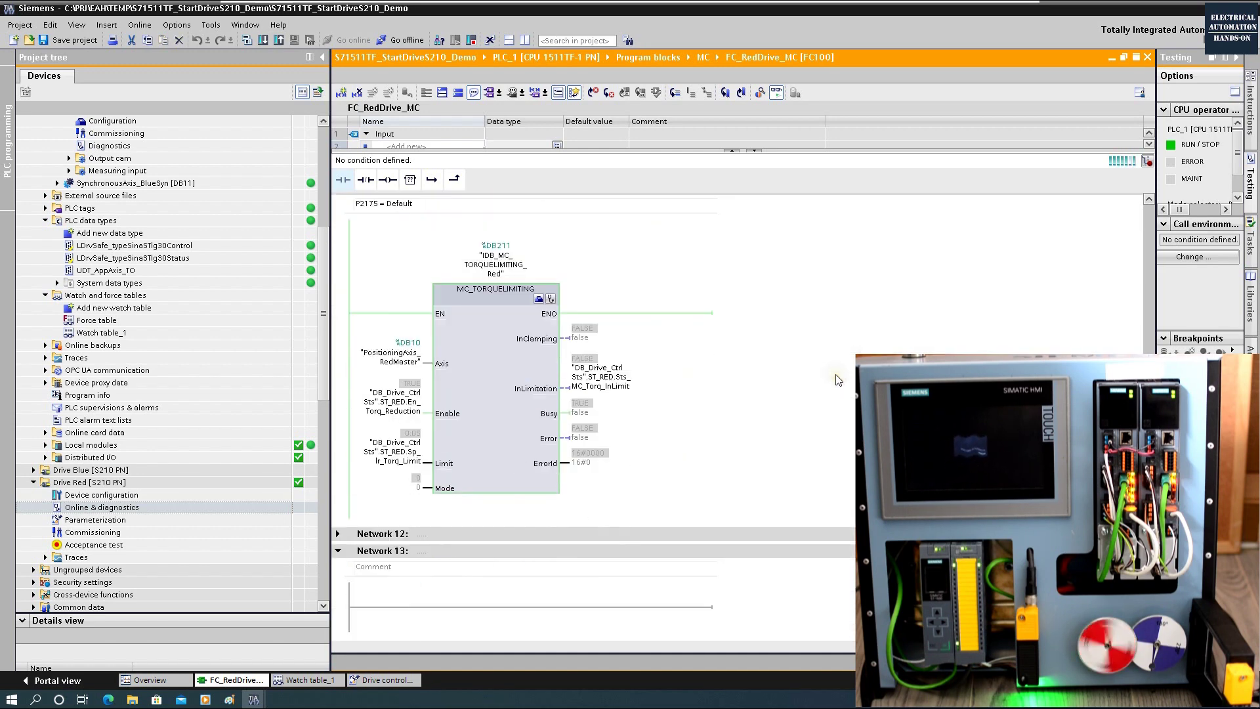
scroll(838, 380, "up", 3)
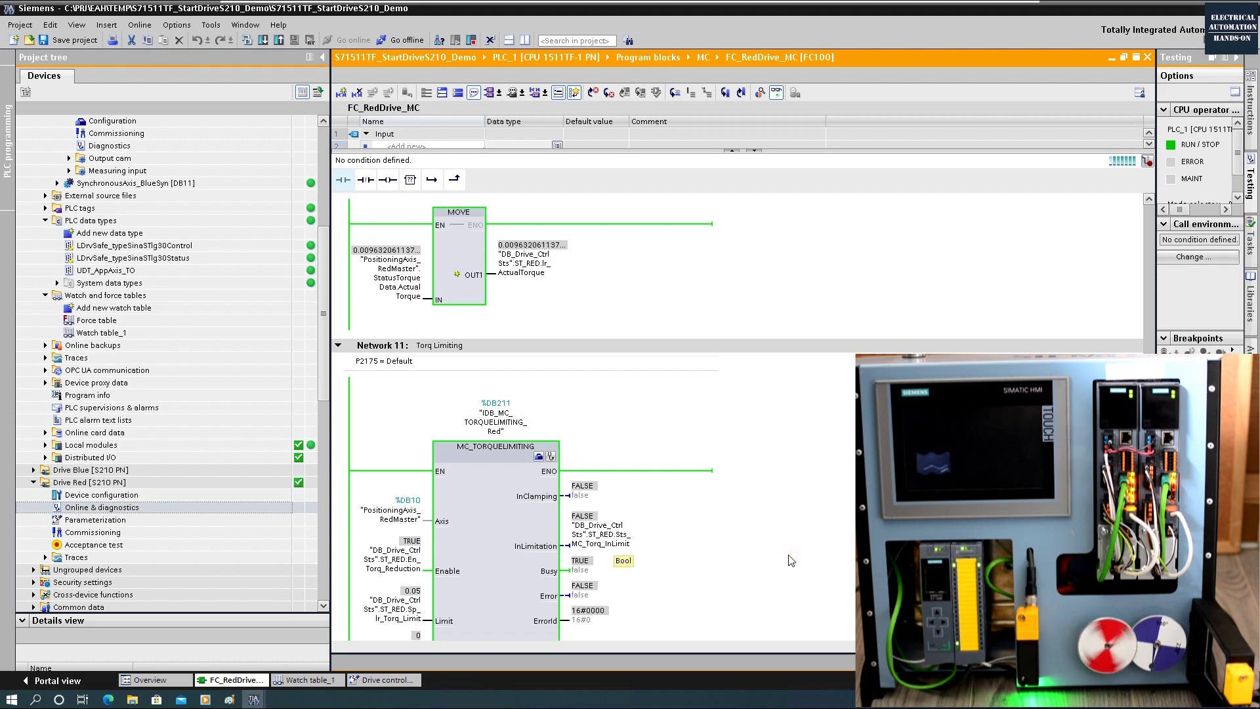
left_click(534, 553)
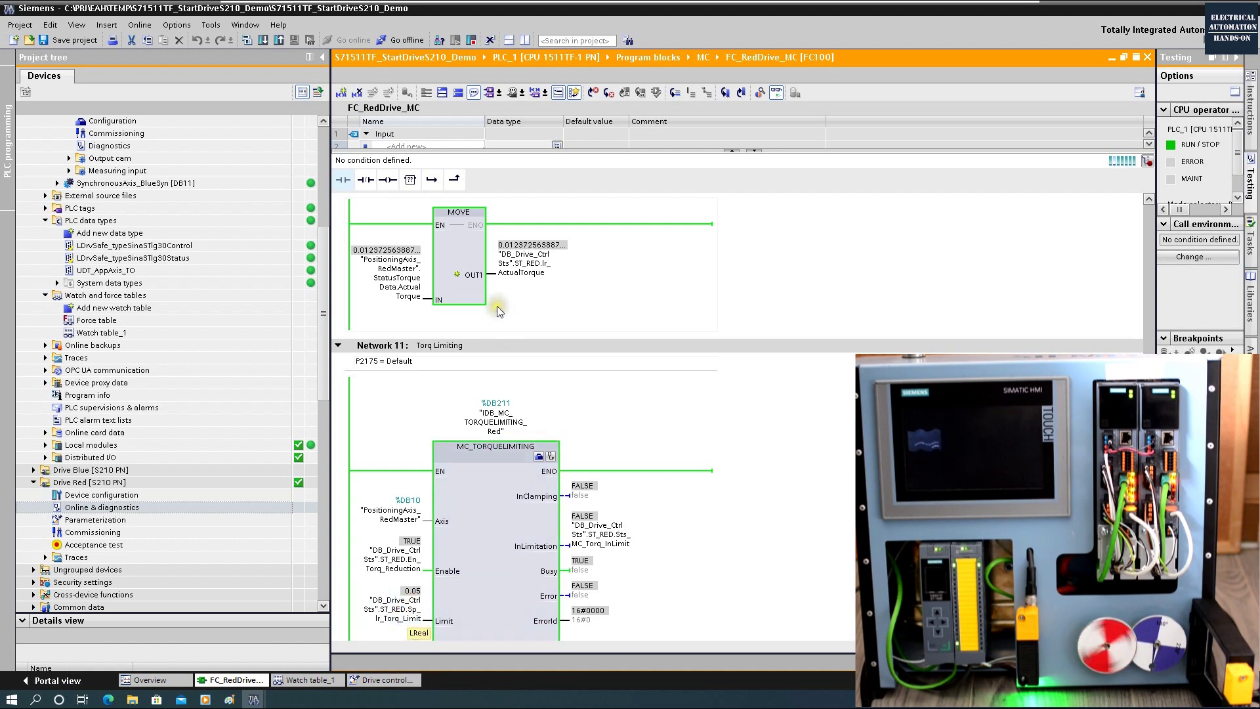
- Halt the red axis by modifying ST_RED.Exe_MC_Halt to 1 and back to 0 at the MC_HALT Execute input
scroll(455, 271, "up", 5)
scroll(455, 271, "up", 6)
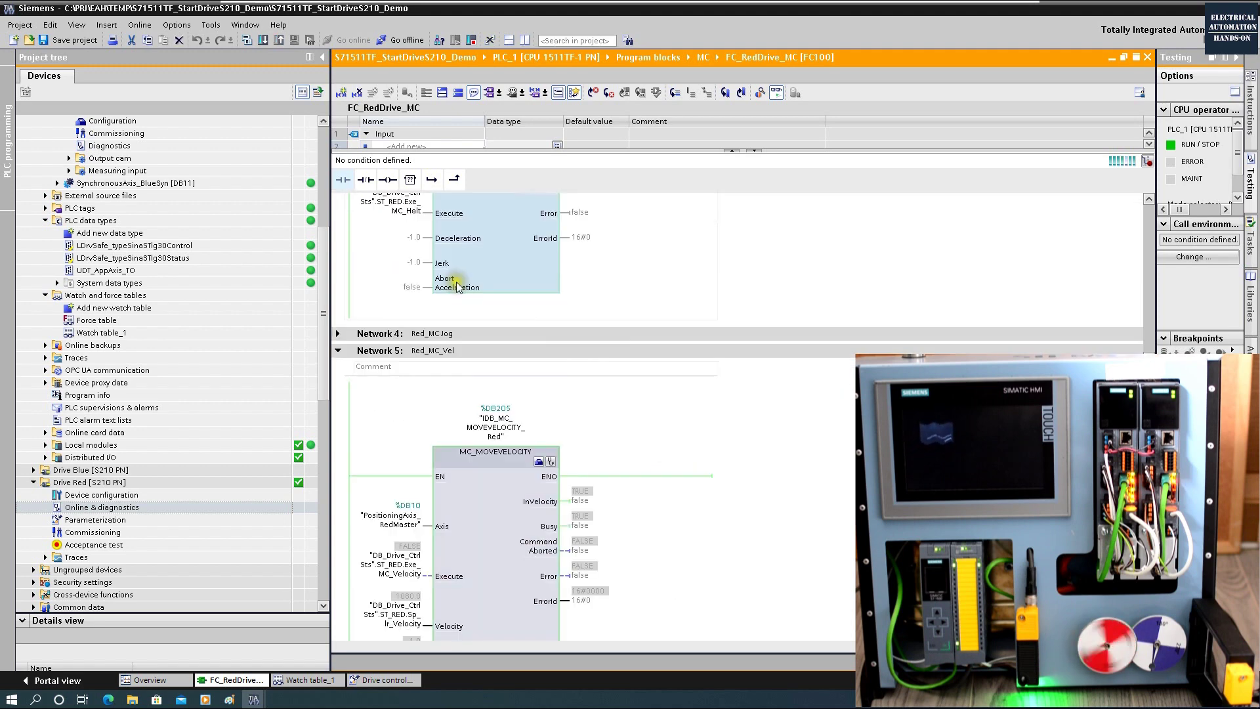
right_click(394, 366)
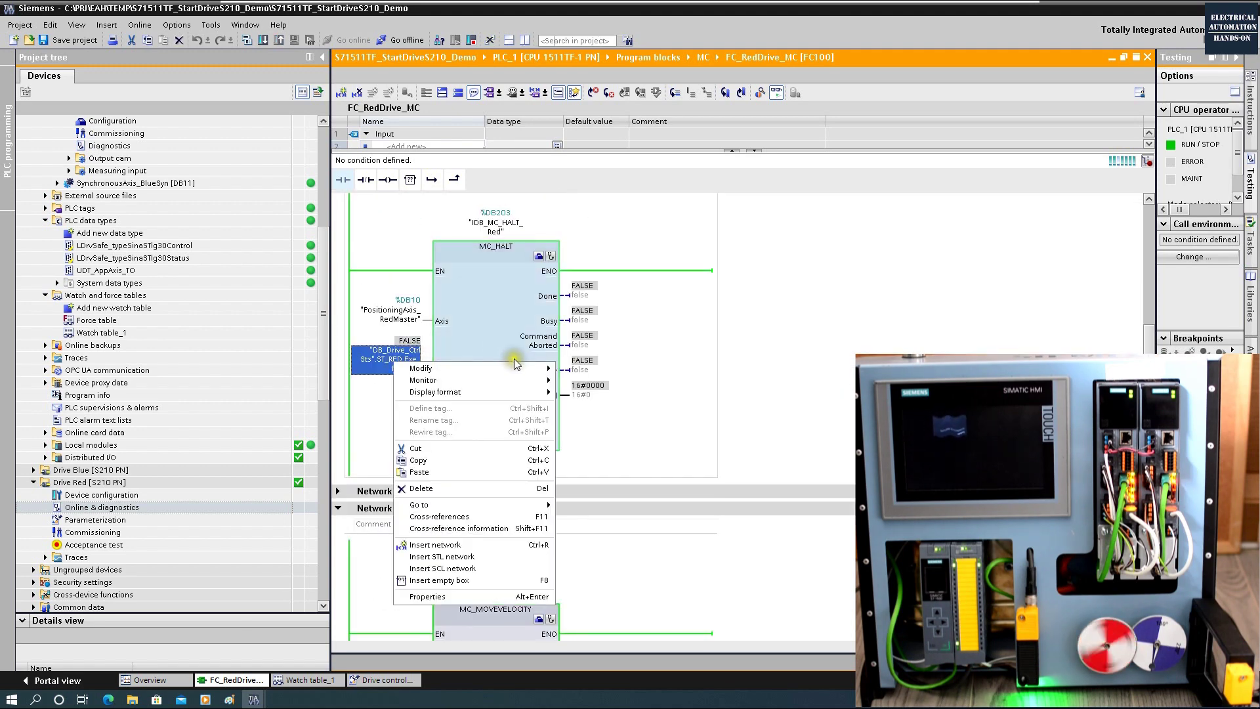
left_click(692, 360)
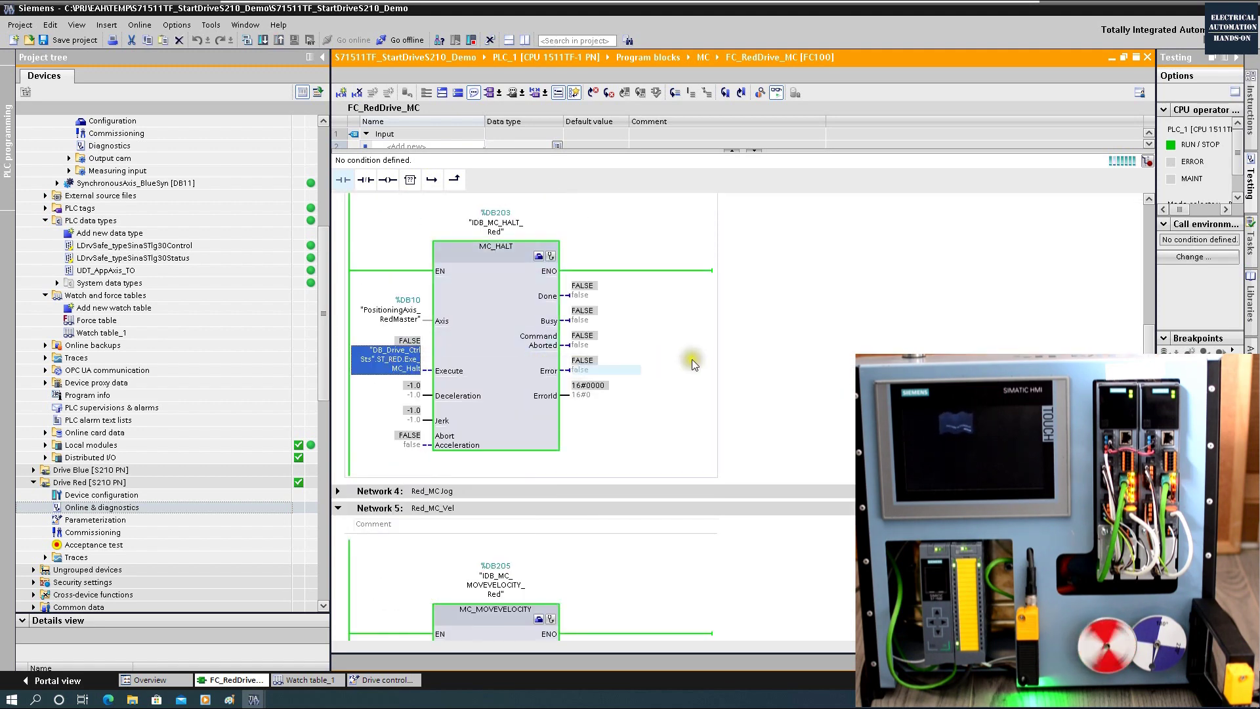
right_click(409, 359)
mouse_move(453, 363)
left_click(593, 376)
right_click(406, 362)
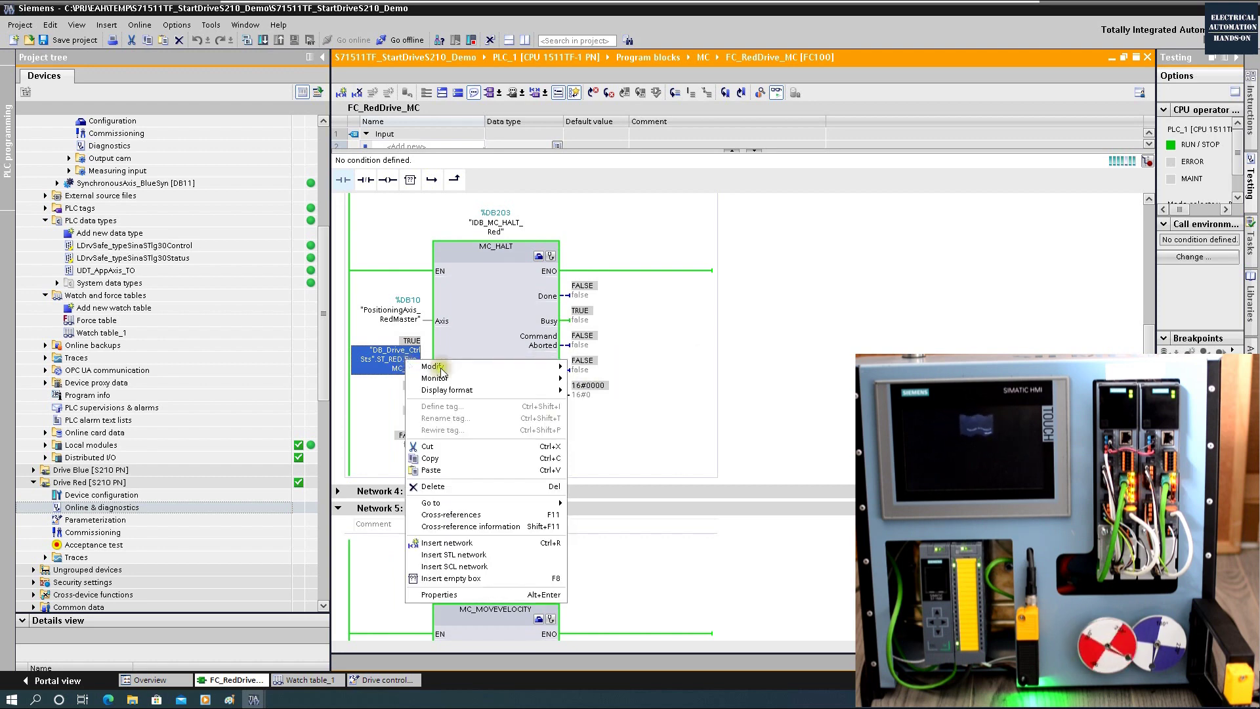
left_click(598, 363)
left_click(789, 338)
- Modify the MC_MOVEVELOCITY velocity setpoint ST_RED.Sp_lr_Velocity to -1500 in Network 5
scroll(727, 356, "down", 5)
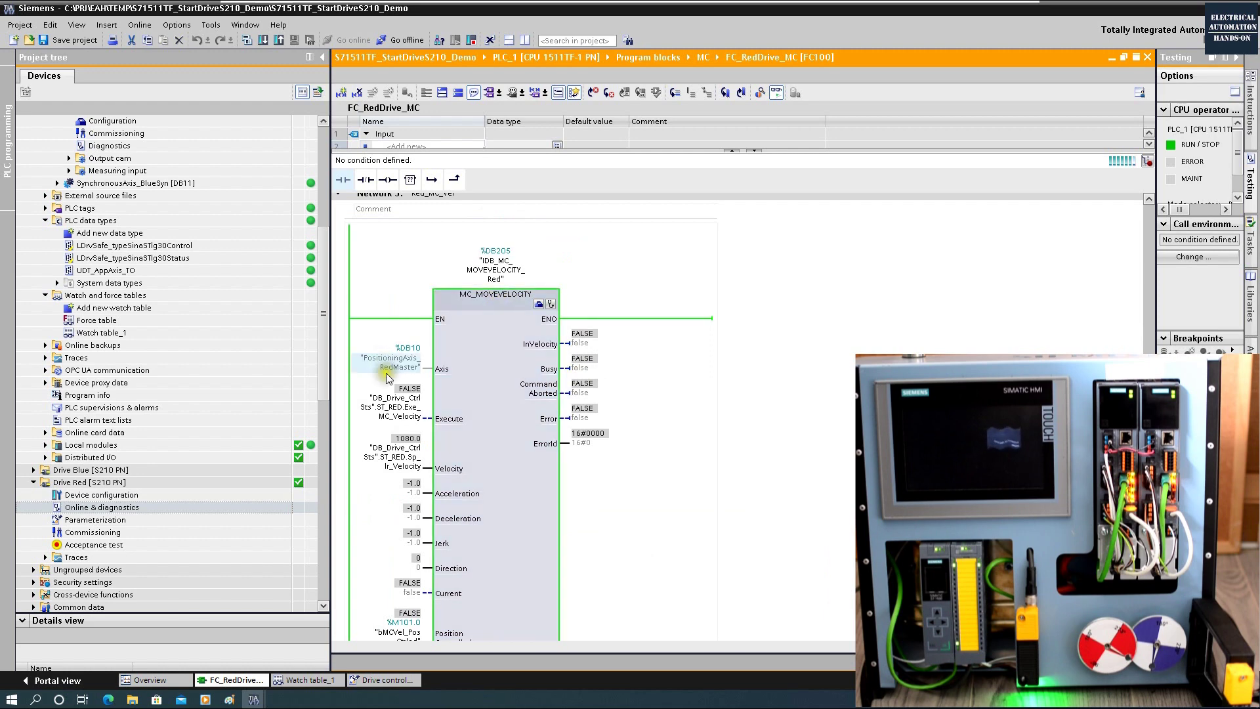
right_click(400, 456)
mouse_move(503, 229)
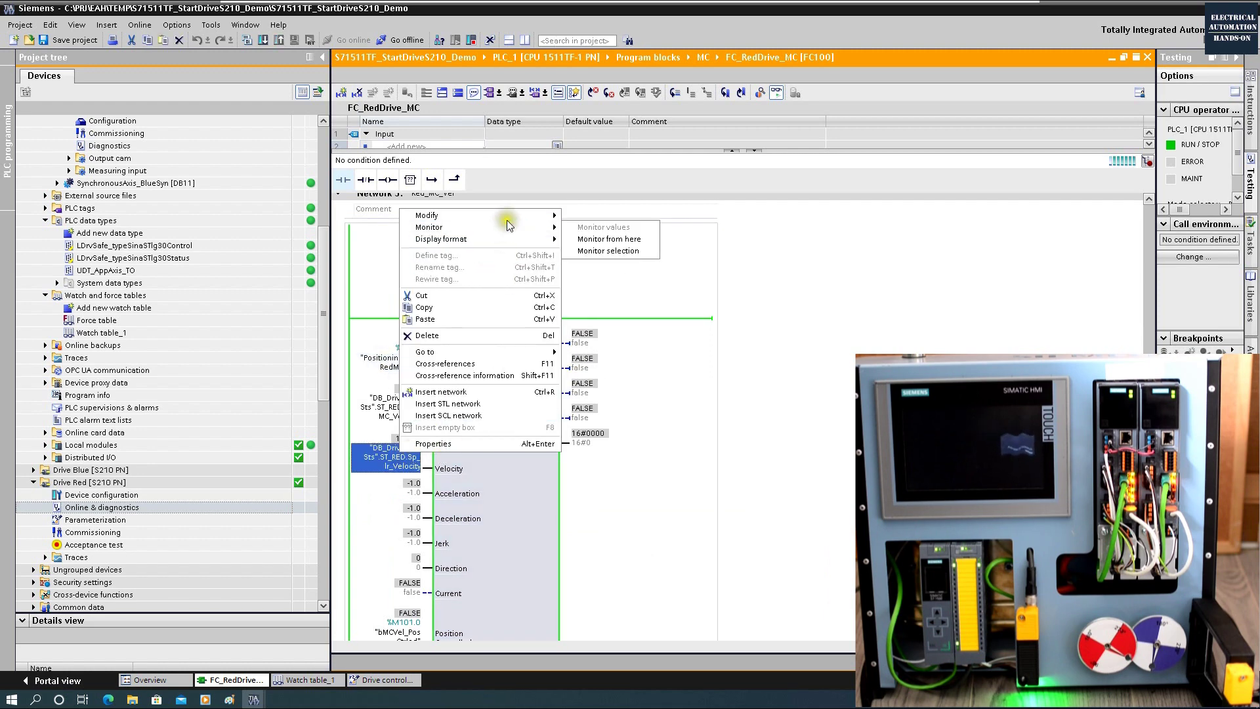
left_click(604, 238)
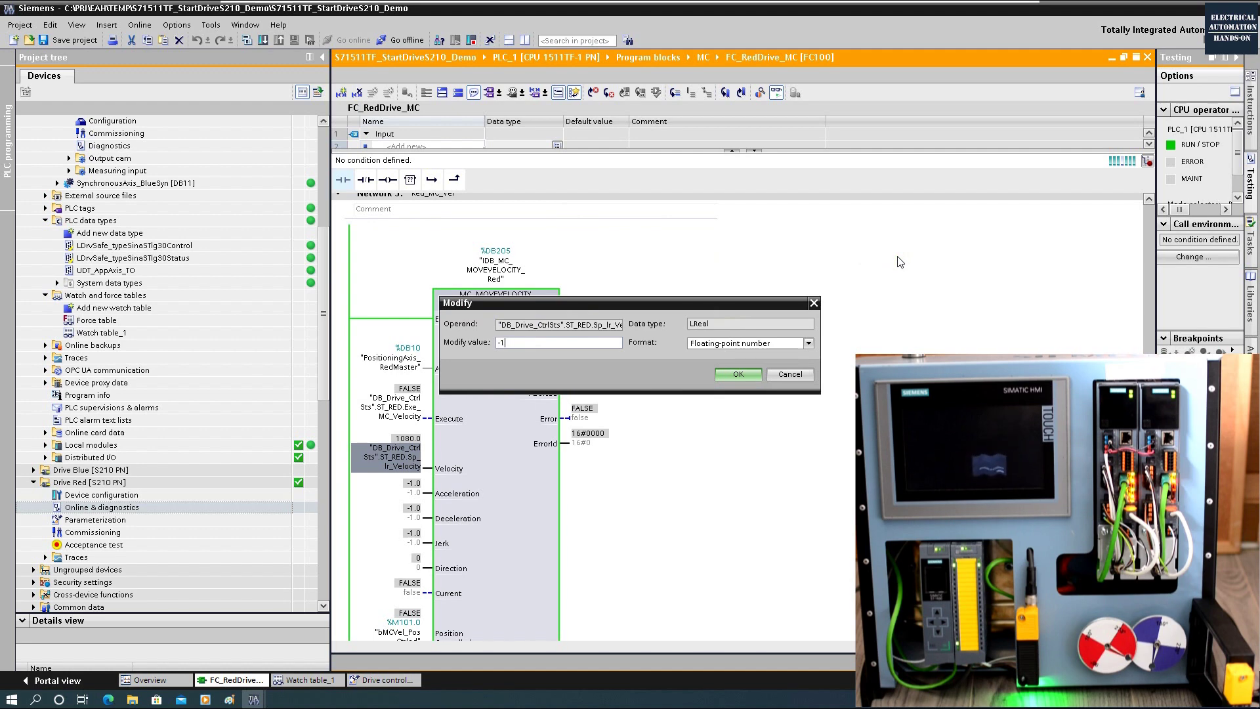
type("-1")
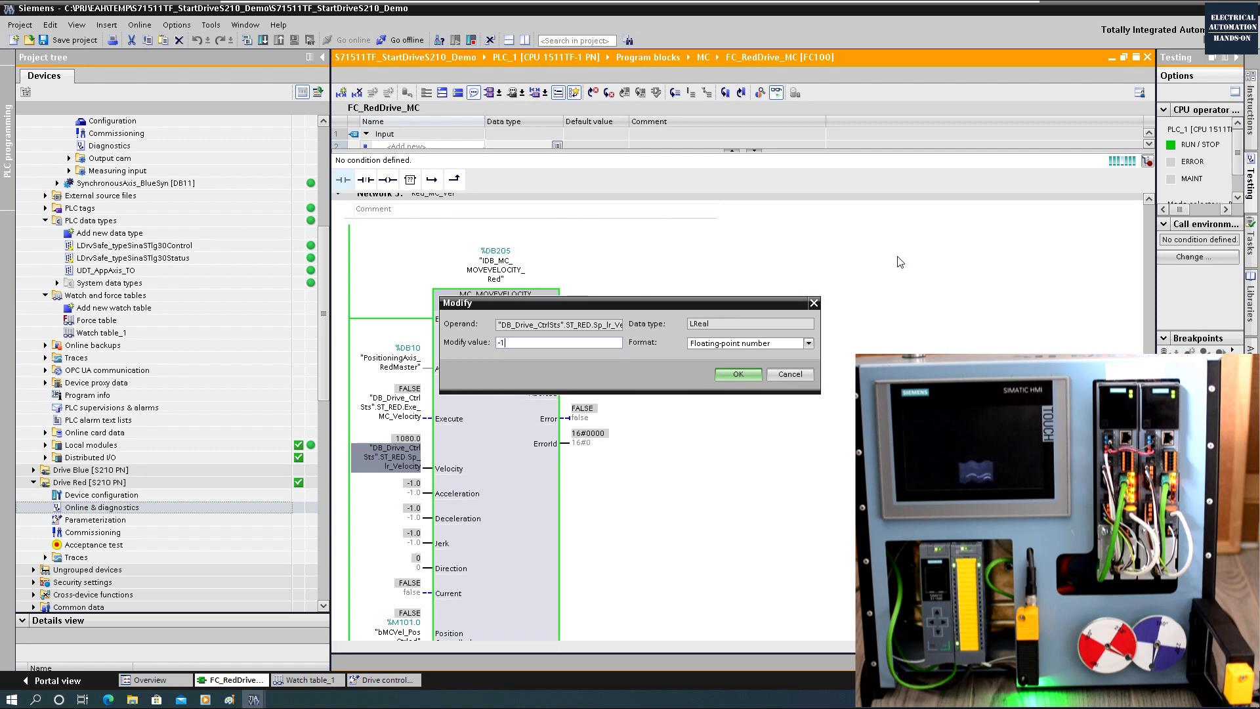
type("500.")
key("Return")
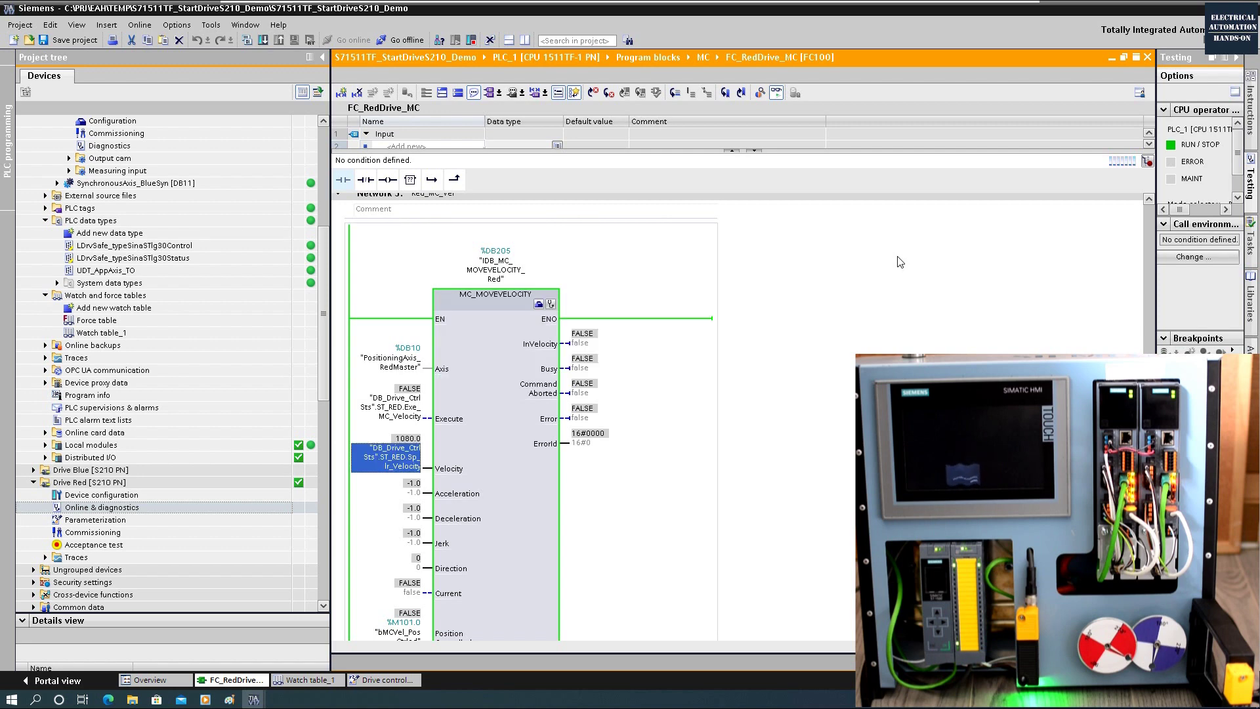
- Start the red axis in reverse by modifying ST_RED.Exe_MC_Velocity to 1 at the MC_MOVEVELOCITY Execute input
right_click(408, 410)
mouse_move(505, 415)
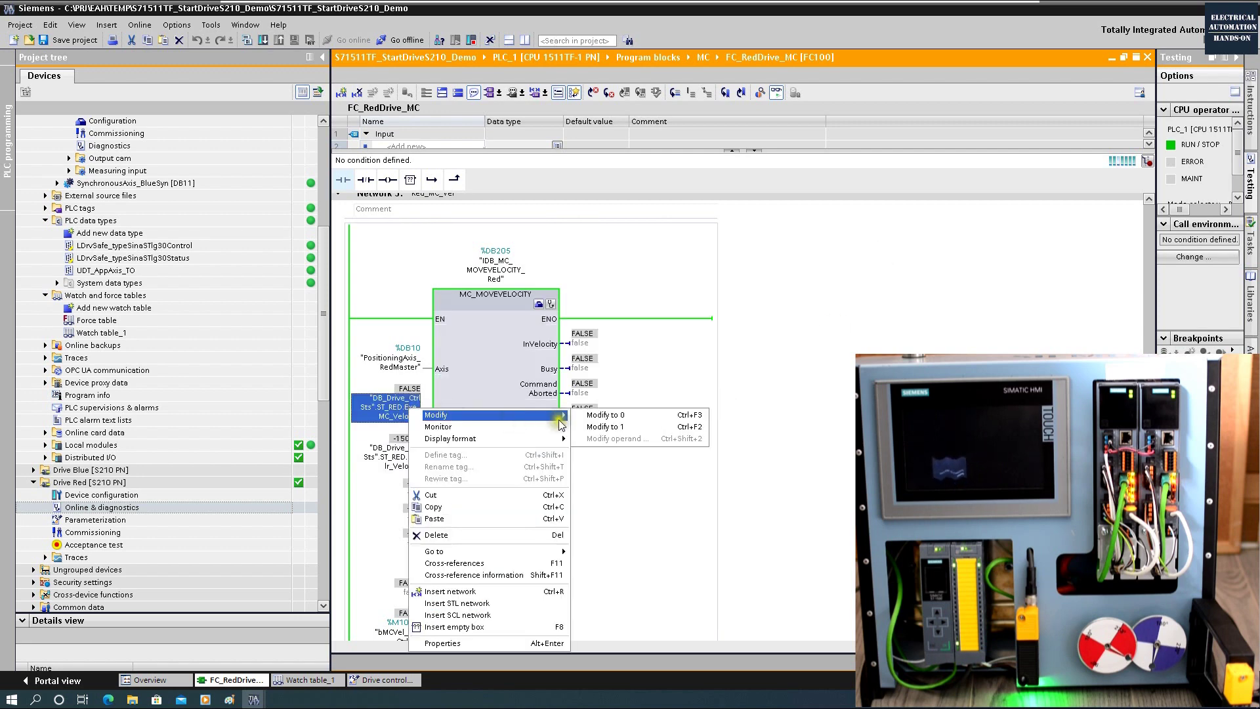
left_click(602, 430)
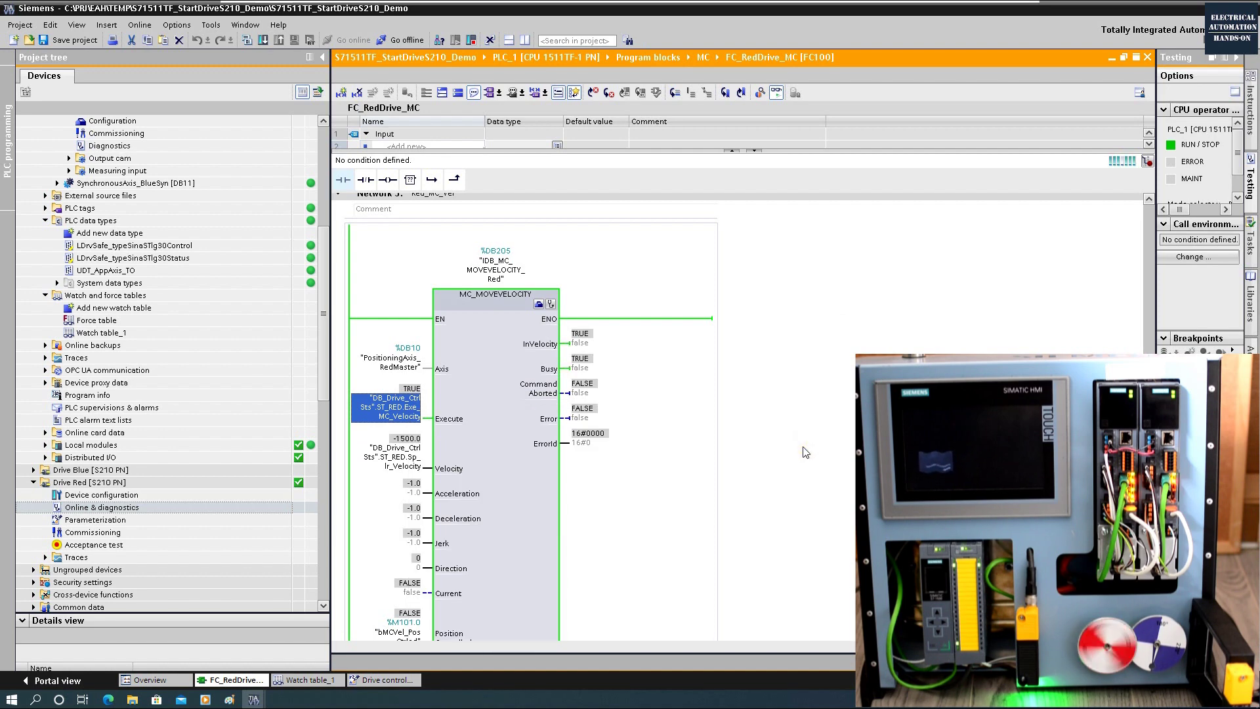
- Examine the actual torque at the MOVE block and the live values of MC_TORQUELIMITING in Network 11
scroll(804, 453, "down", 10)
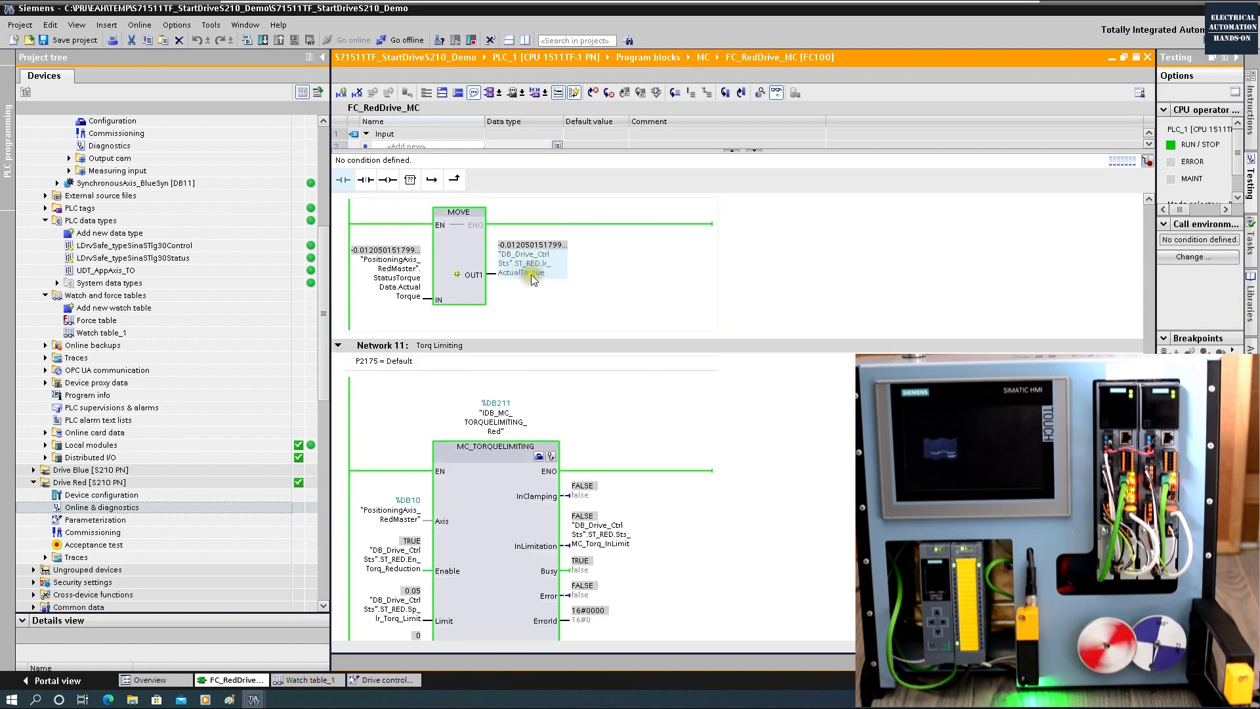
left_click(517, 258)
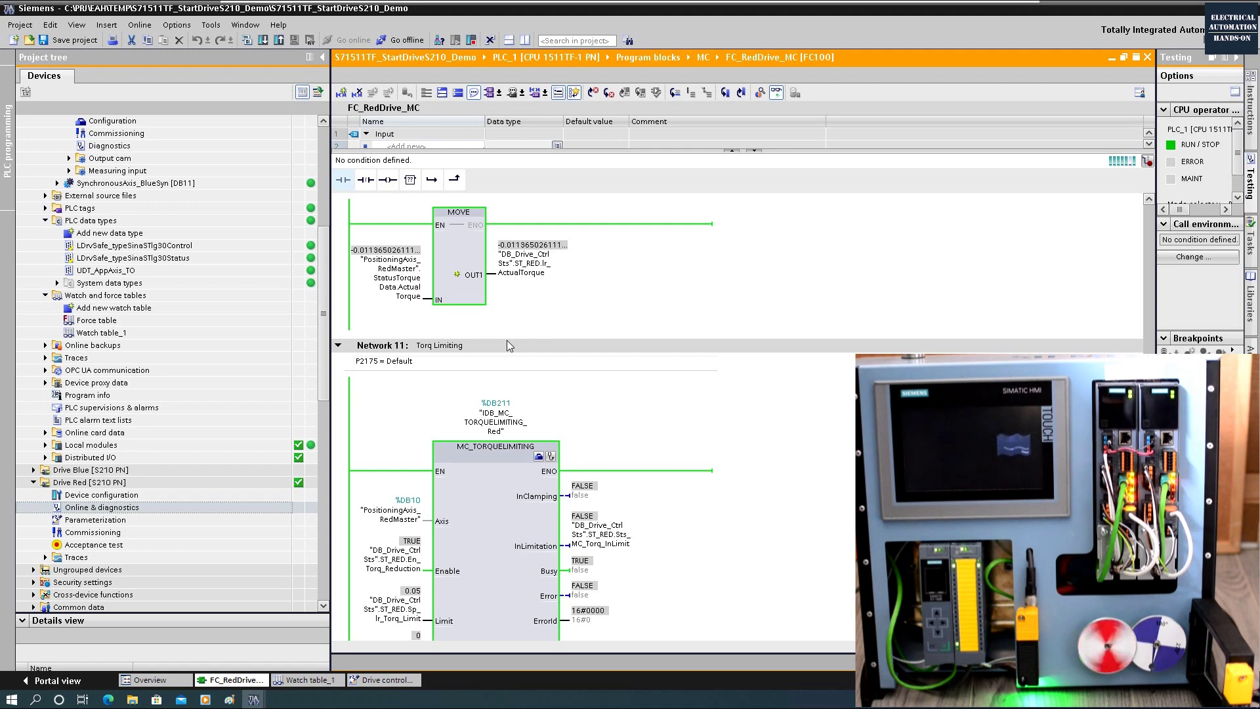
scroll(618, 472, "down", 2)
left_click(488, 387)
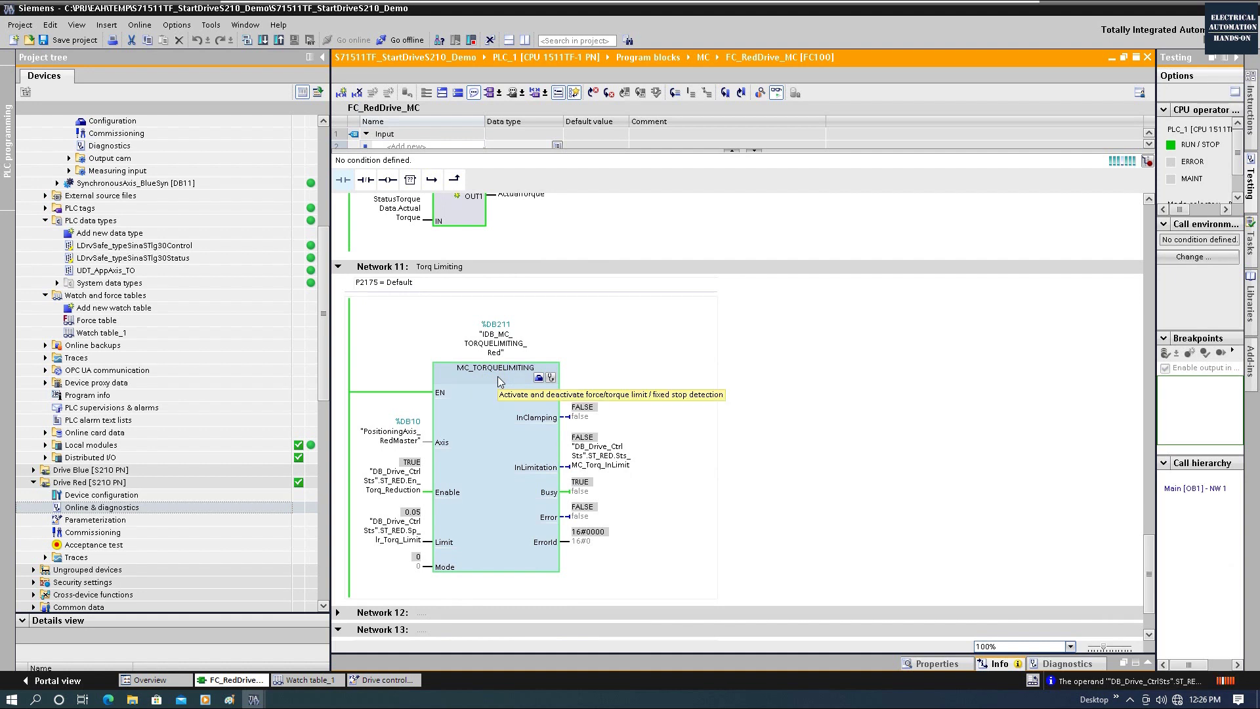
left_click(397, 489)
left_click(505, 411)
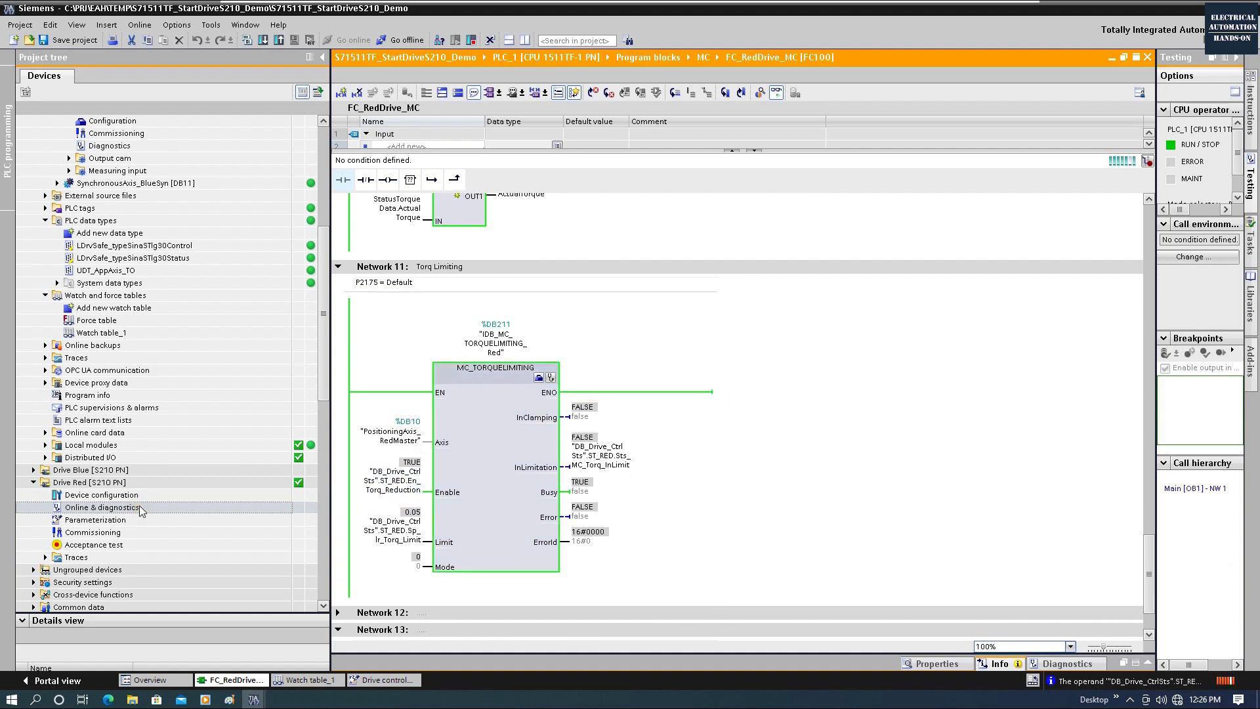
- Open Watch_table_1 with live monitoring beside the MC_TORQUELIMITING block and locate the MOMRED row under Telegram 105
scroll(148, 449, "down", 2)
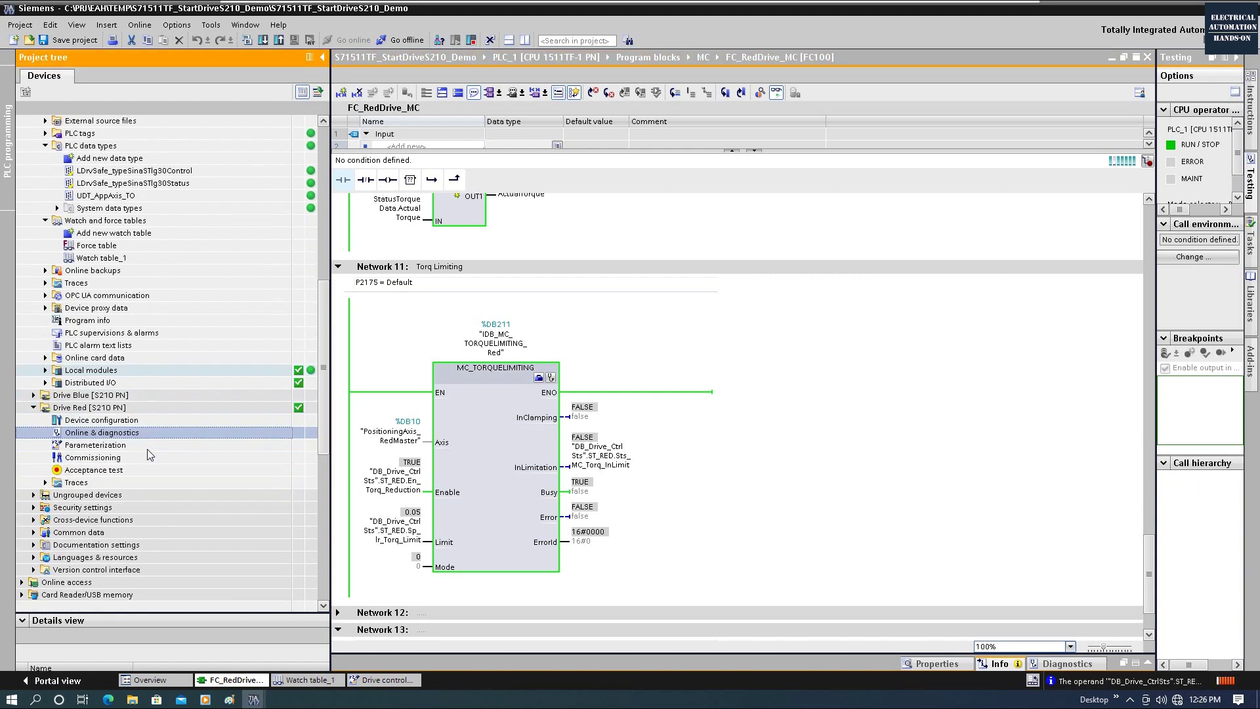
scroll(150, 455, "up", 3)
double_click(101, 370)
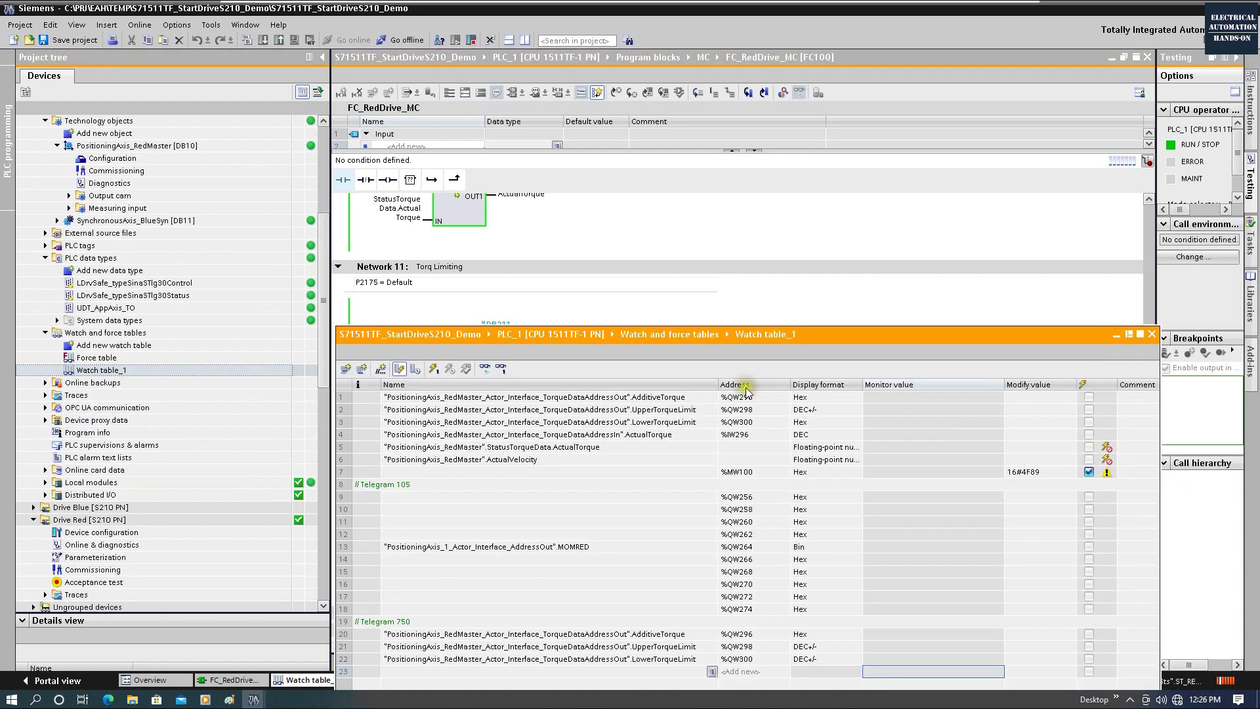
left_click_drag(582, 337, 778, 55)
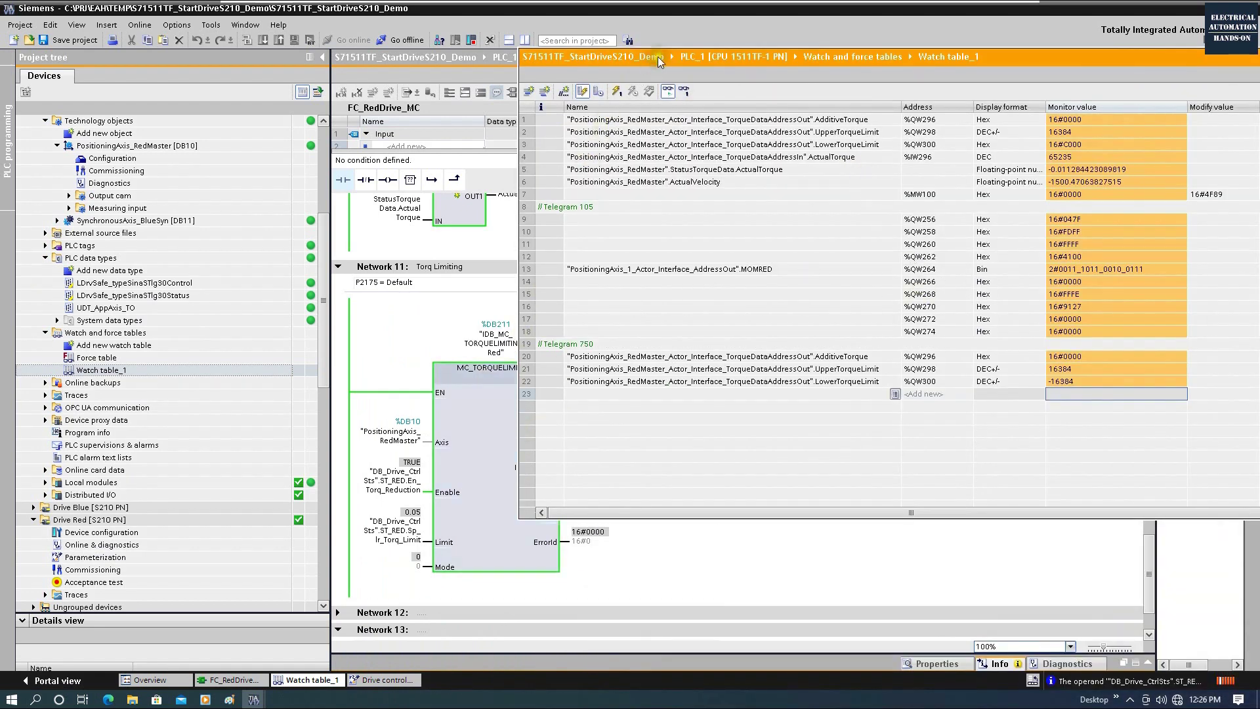
left_click_drag(658, 56, 705, 47)
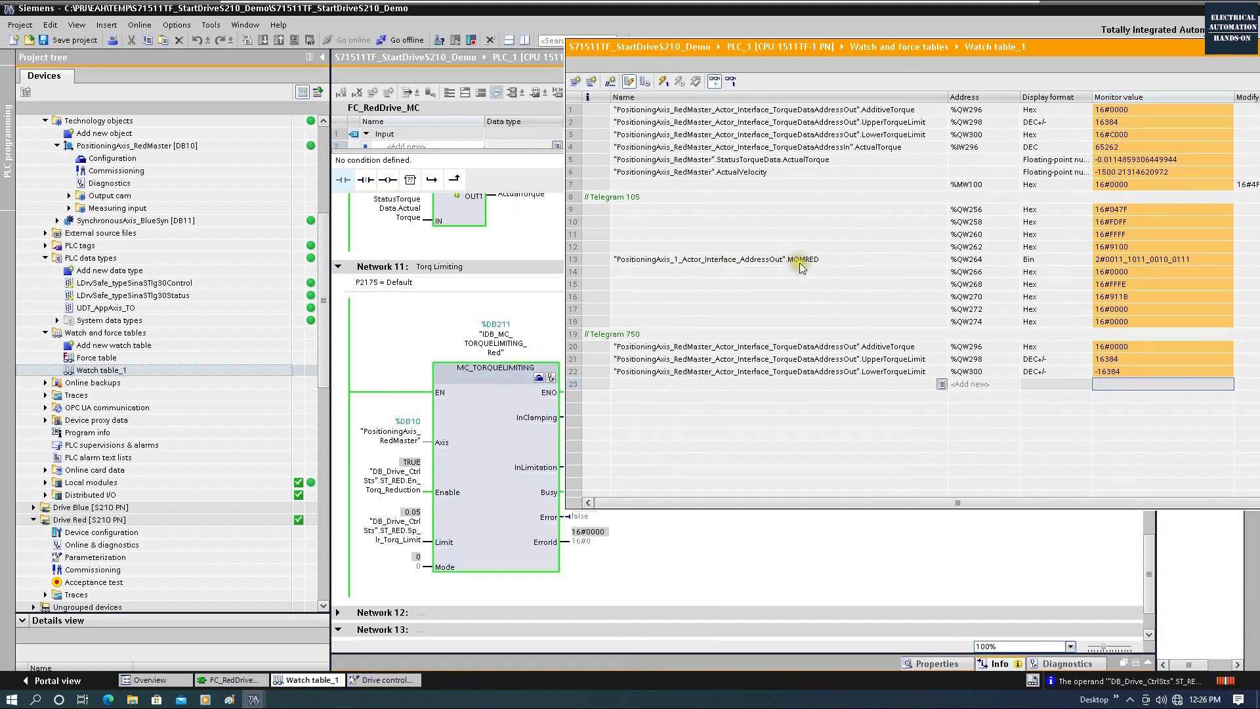
double_click(820, 263)
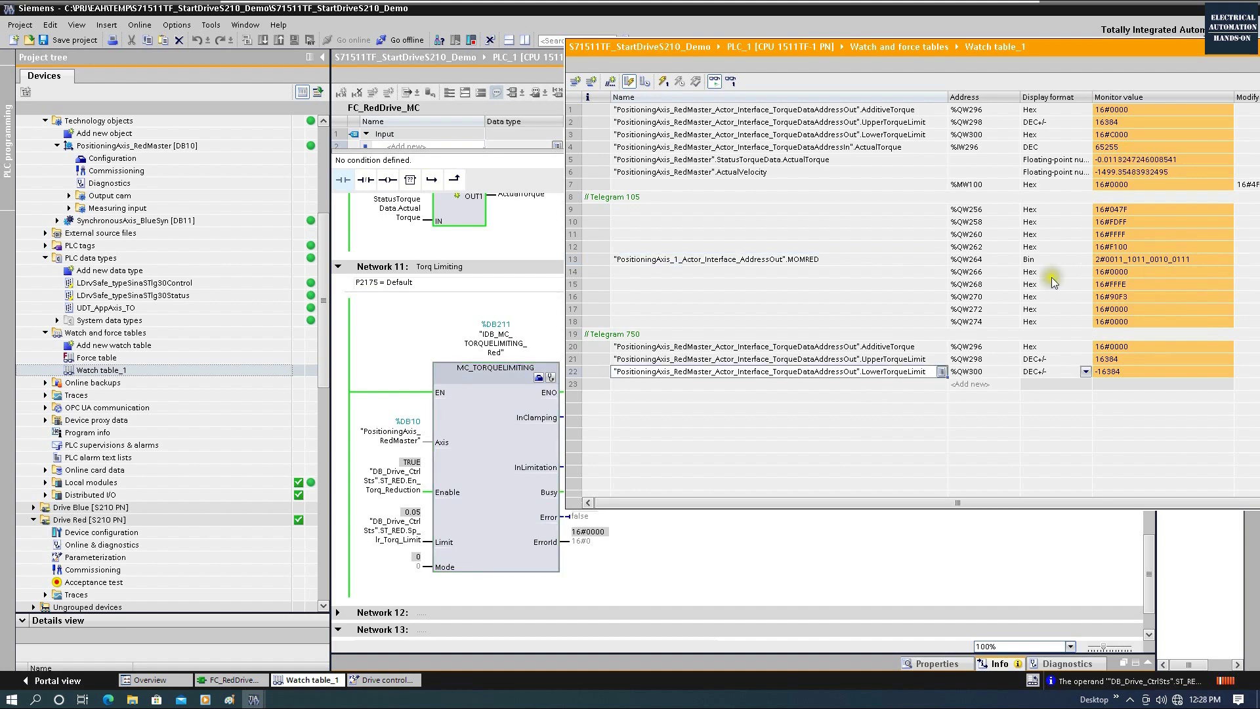
- Modify ST_RED.En_Torq_Reduction to 0 and back to 1 at the MC_TORQUELIMITING Enable input while monitoring MOMRED
right_click(414, 470)
mouse_move(548, 234)
left_click(1144, 265)
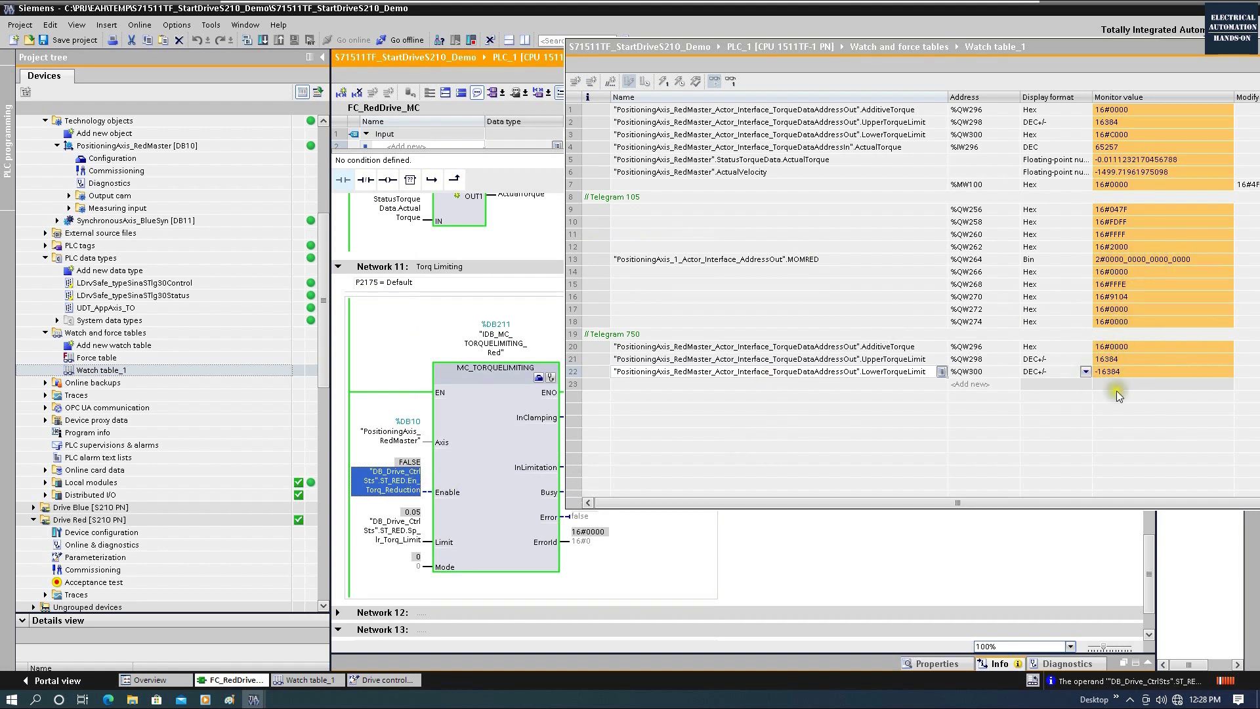
right_click(394, 474)
mouse_move(521, 250)
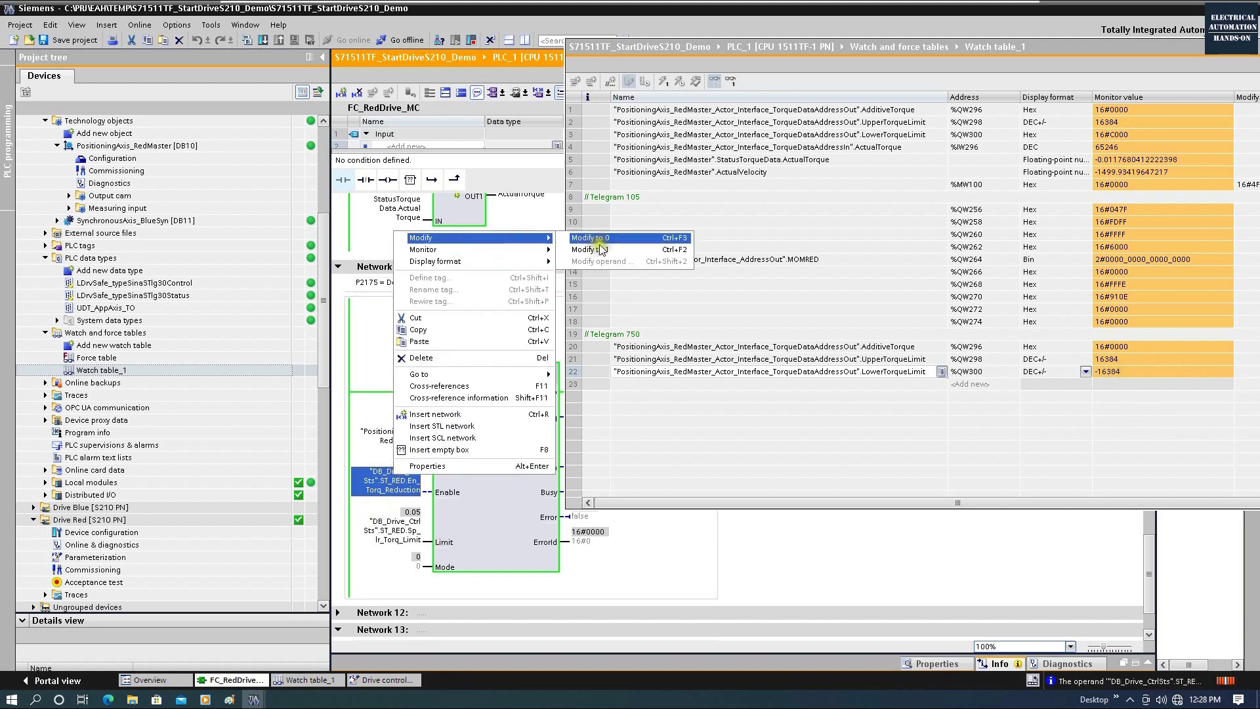
left_click(600, 250)
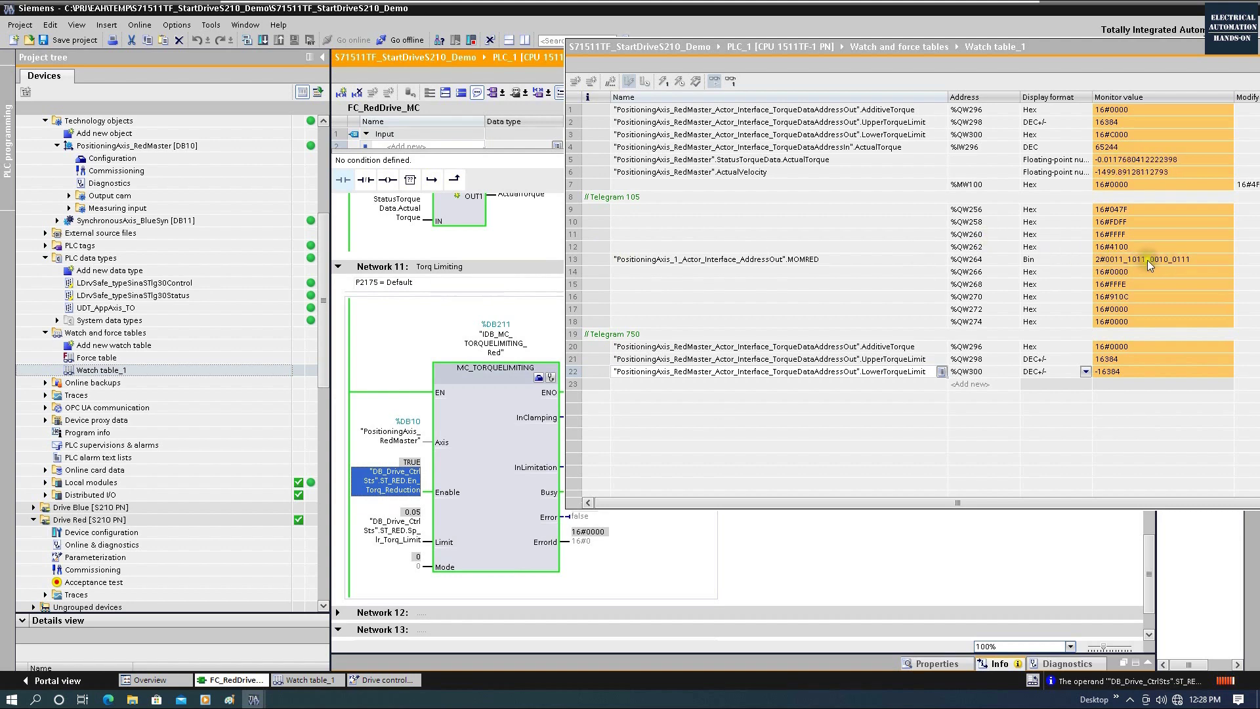
- Modify ST_RED.En_Torq_Reduction to 0 and compare MOMRED with the Telegram 750 torque limits in the watch table
right_click(388, 484)
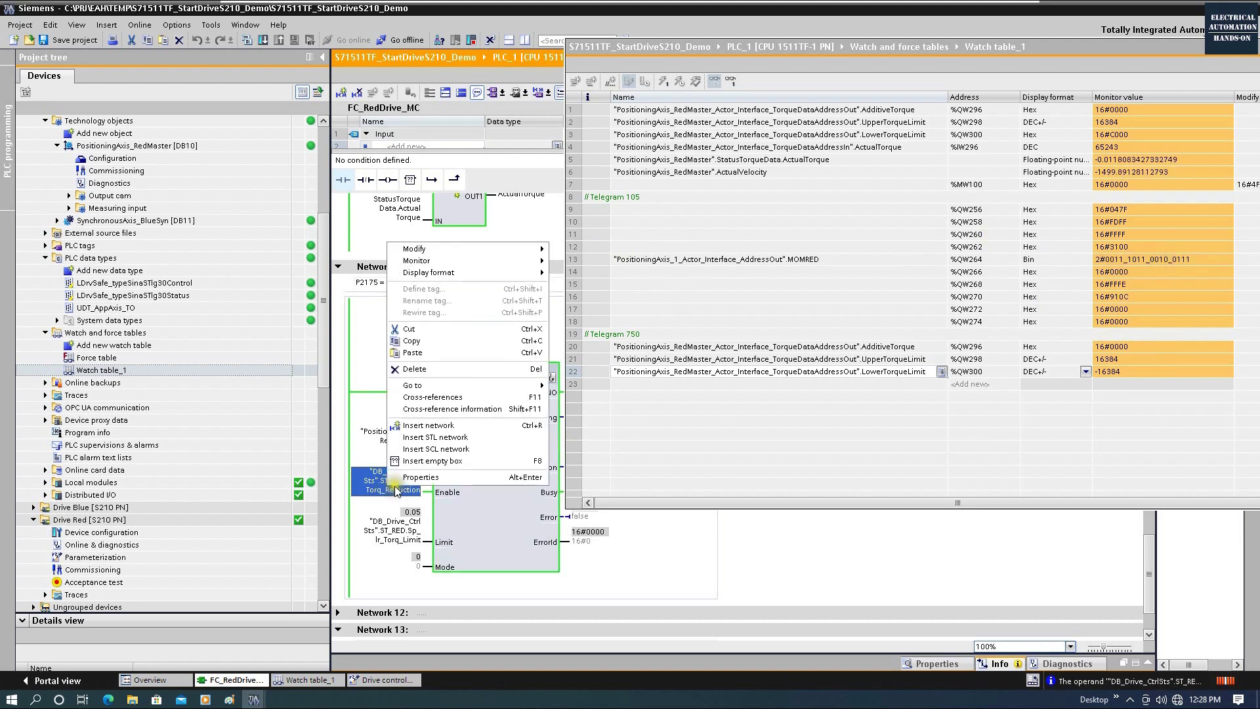
mouse_move(505, 250)
left_click(581, 250)
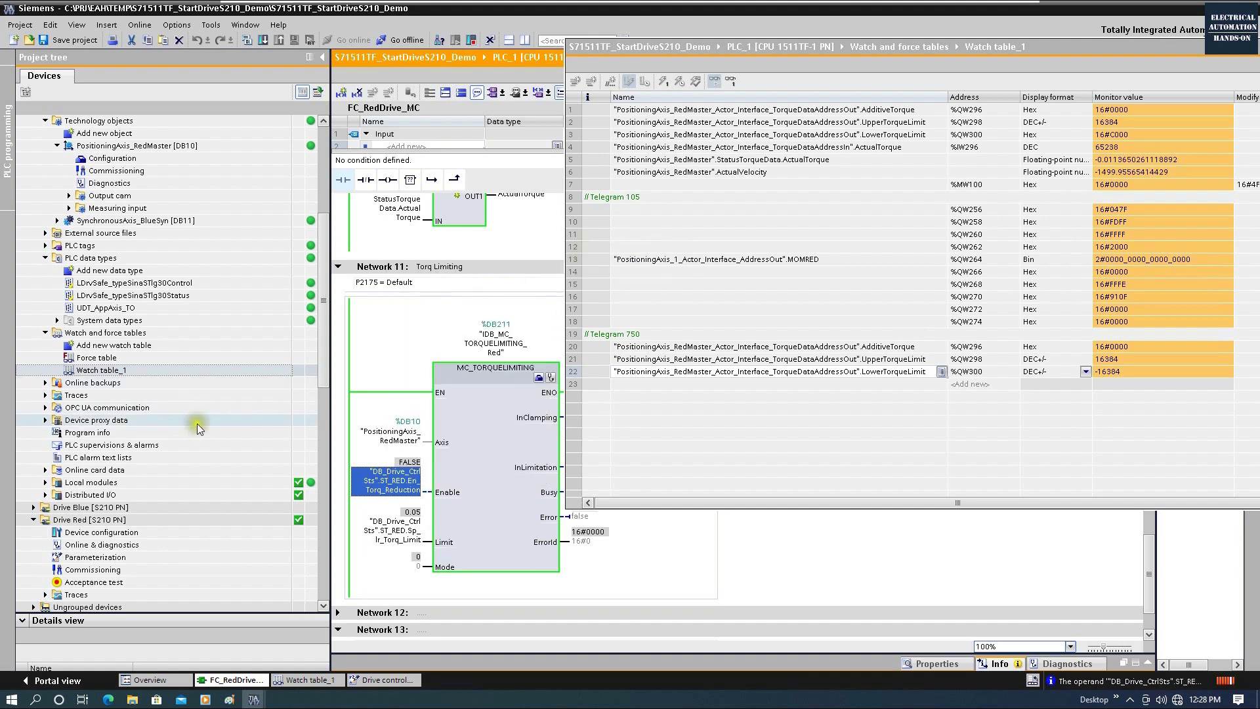
left_click(1177, 258)
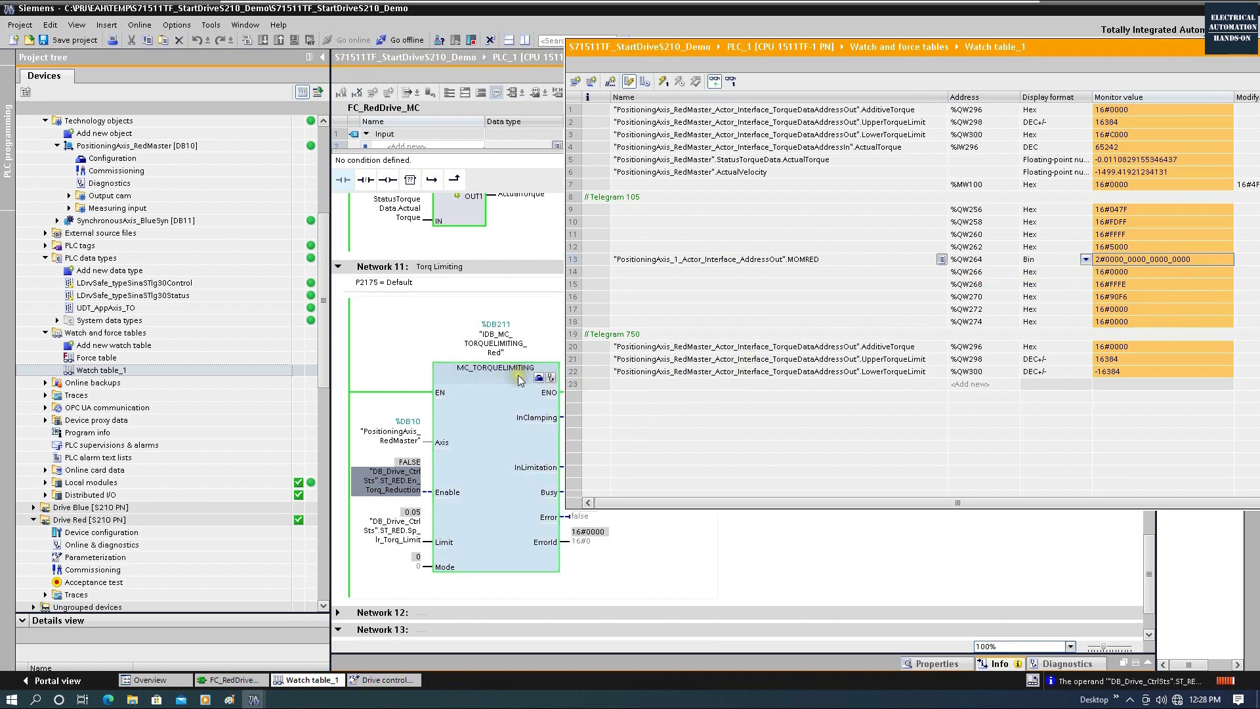
left_click(913, 369)
left_click(913, 362)
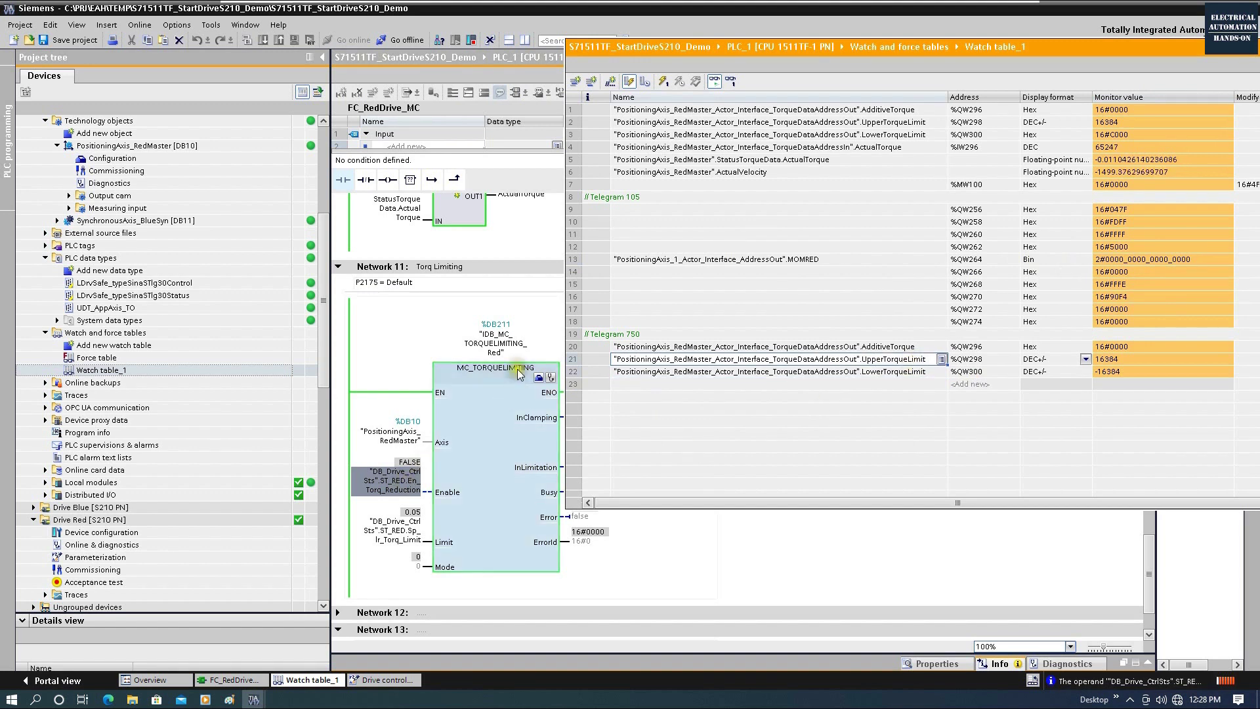
left_click(879, 263)
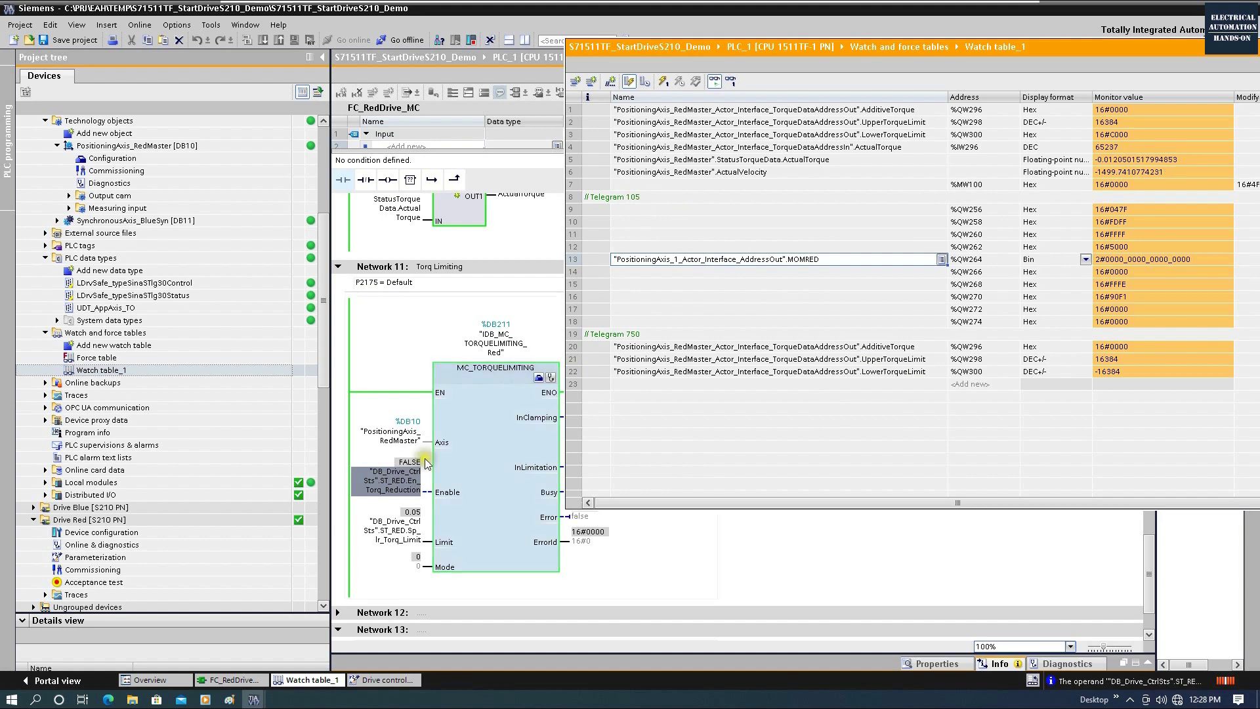
- Reactivate torque limiting by modifying ST_RED.En_Torq_Reduction to 1 at the MC_TORQUELIMITING Enable input
right_click(402, 475)
mouse_move(520, 262)
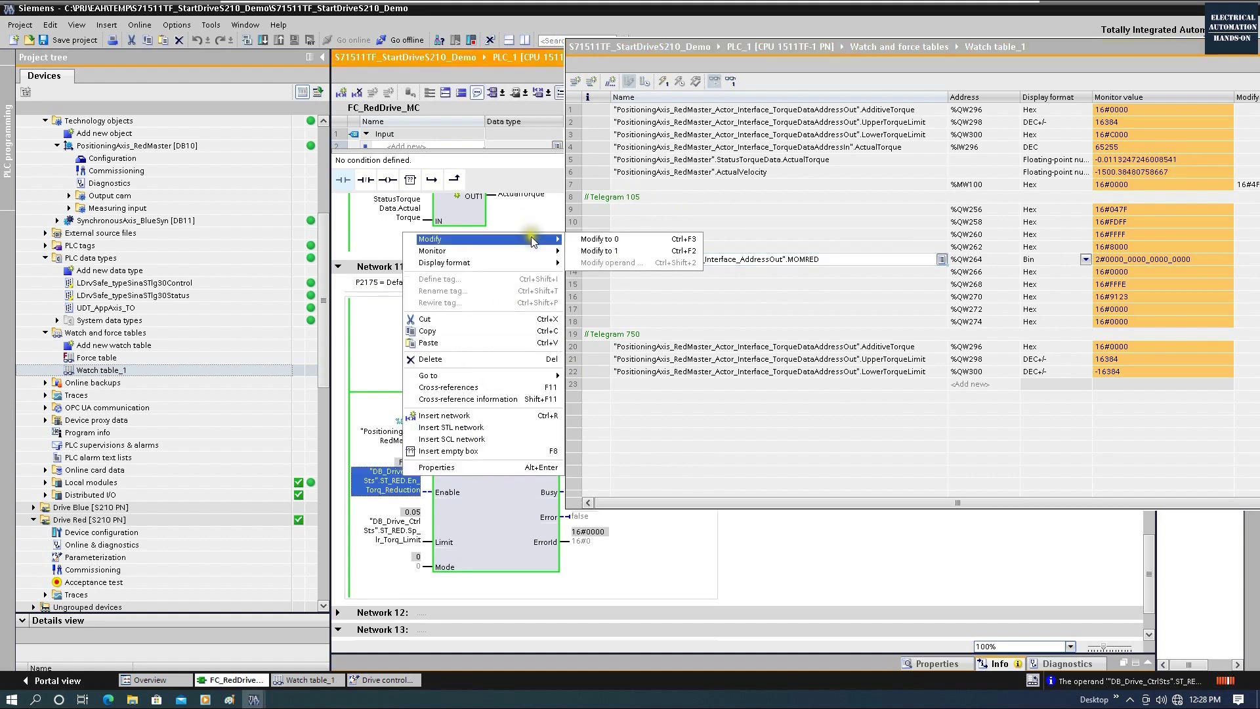
left_click(623, 252)
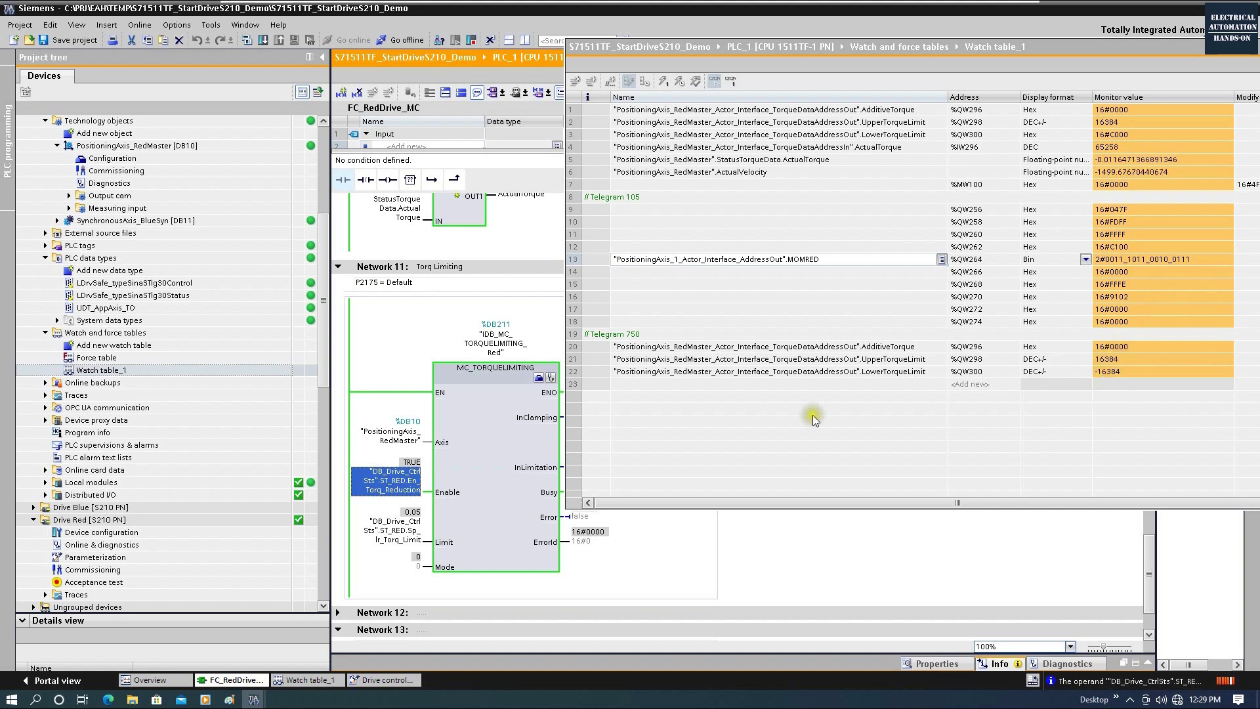
- Open the Drive Red parameterization in Parameter view and move the watch table clear of the parameter list
left_click(85, 545)
double_click(82, 557)
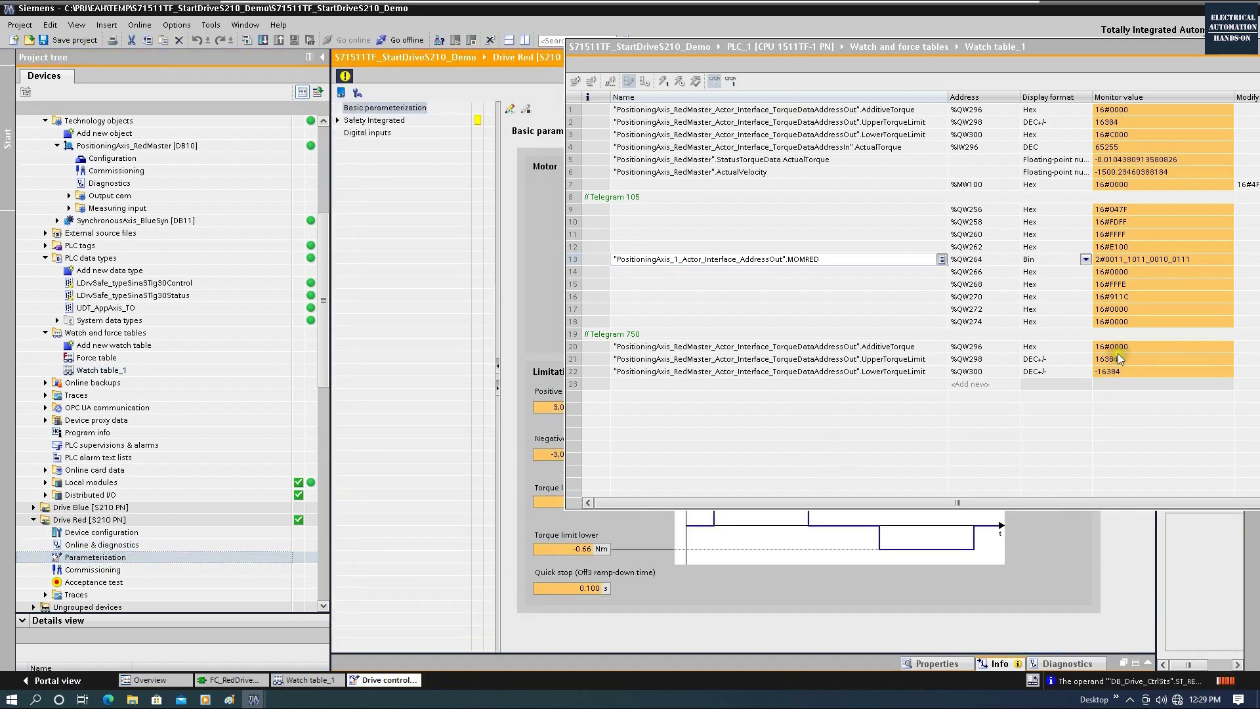
left_click_drag(1109, 65, 1104, 325)
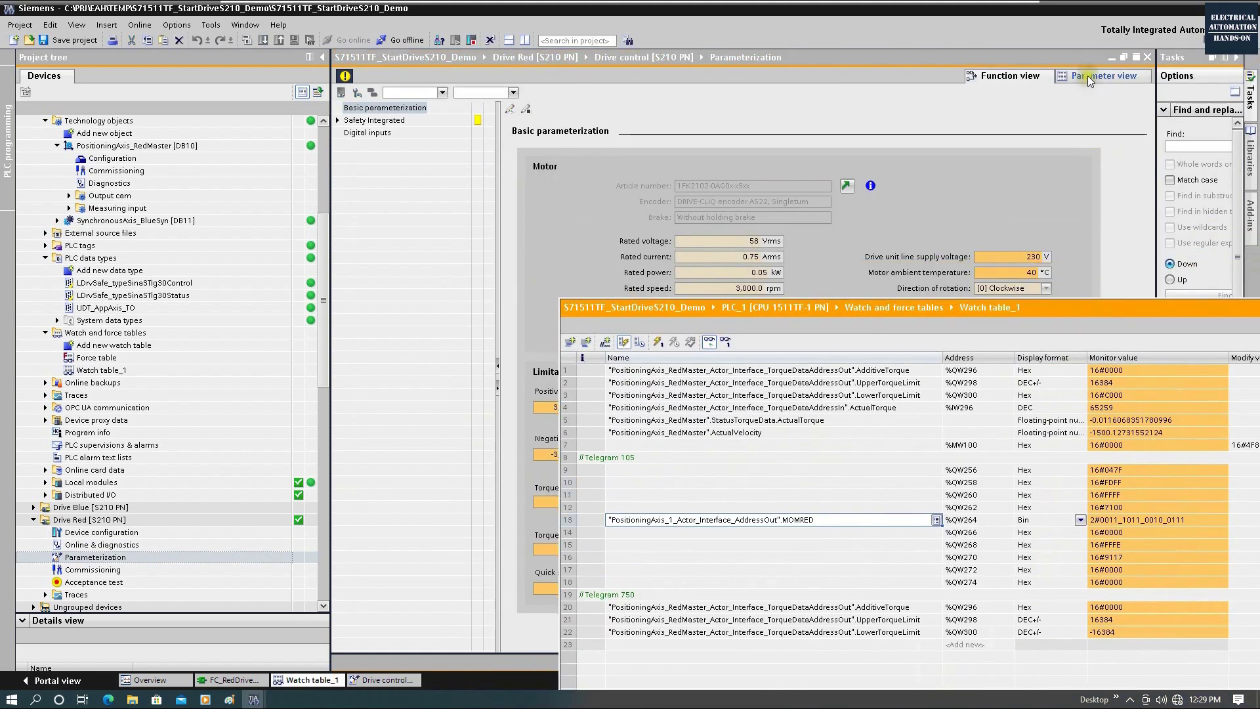
left_click(1094, 76)
left_click_drag(647, 313, 1111, 457)
- Check the effective torque limits r1538 and r1539, and float the parameter list beside the MC_TORQUELIMITING block
scroll(657, 328, "down", 15)
left_click(551, 225)
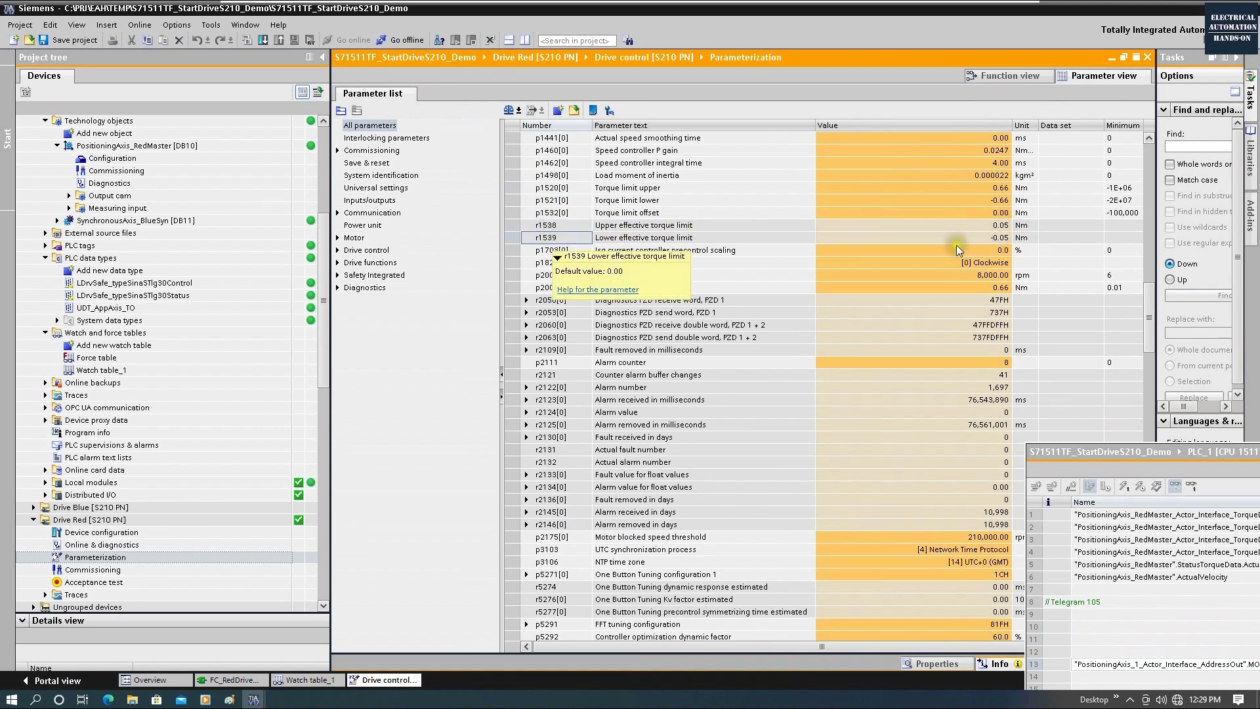
left_click(663, 227)
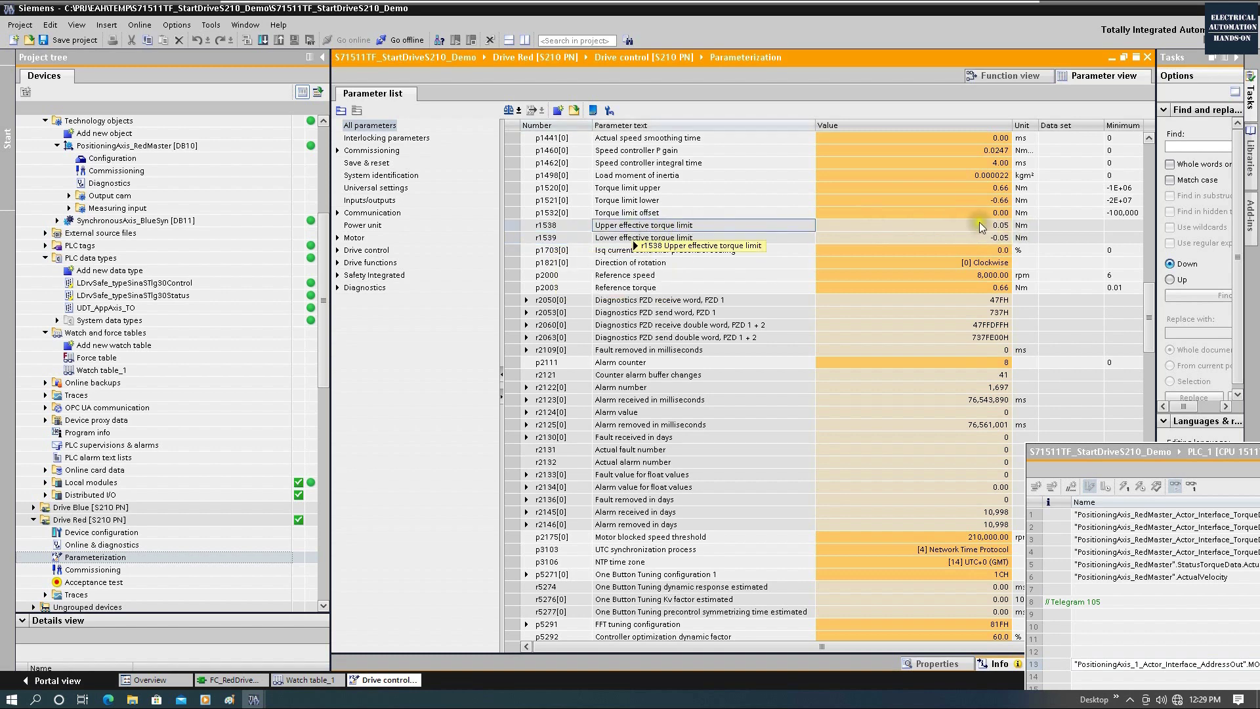
left_click(1120, 58)
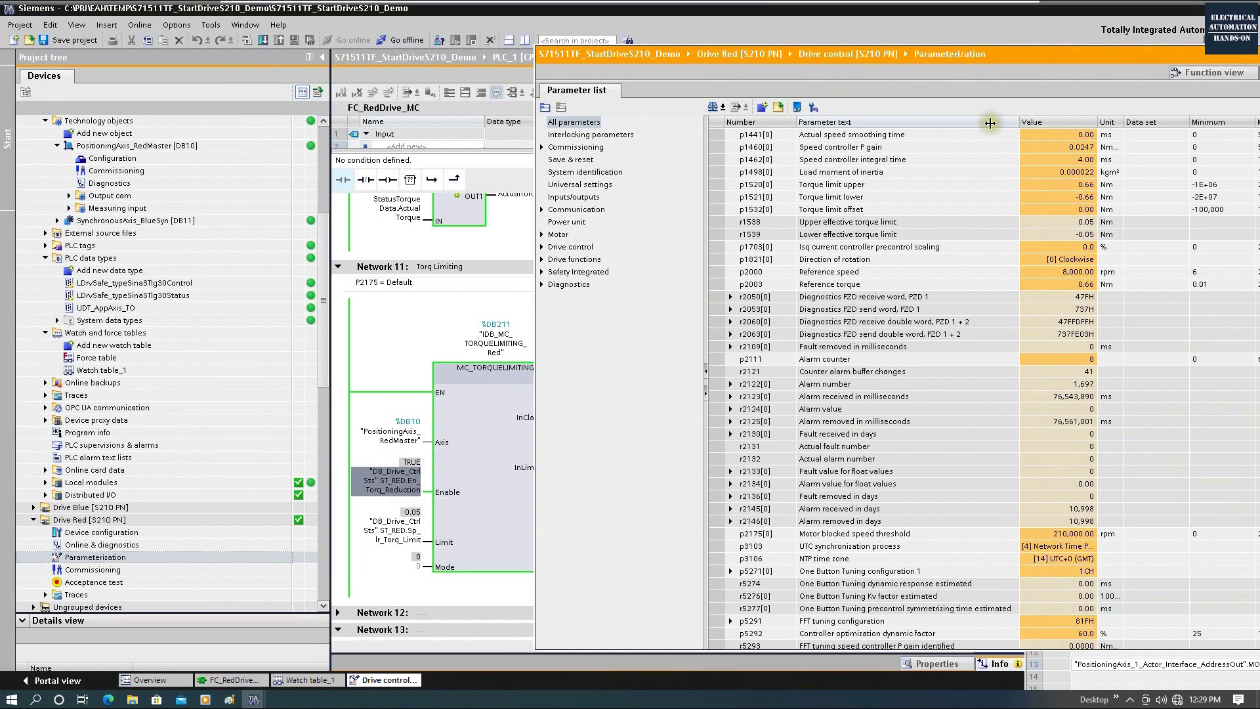
- Clear the floating parameter list off the MC_TORQUELIMITING block and modify ST_RED.En_Torq_Reduction to 0 while watching r1538 and r1539
left_click_drag(990, 123, 986, 123)
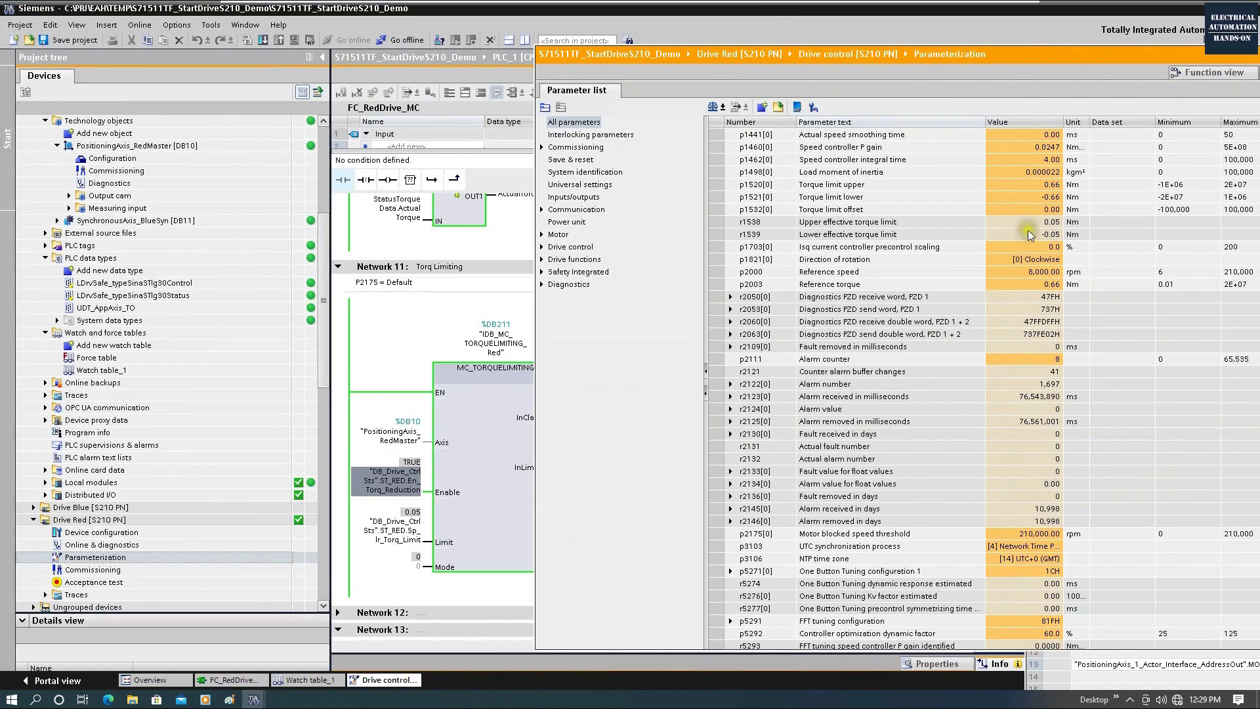
left_click_drag(1044, 65, 1076, 65)
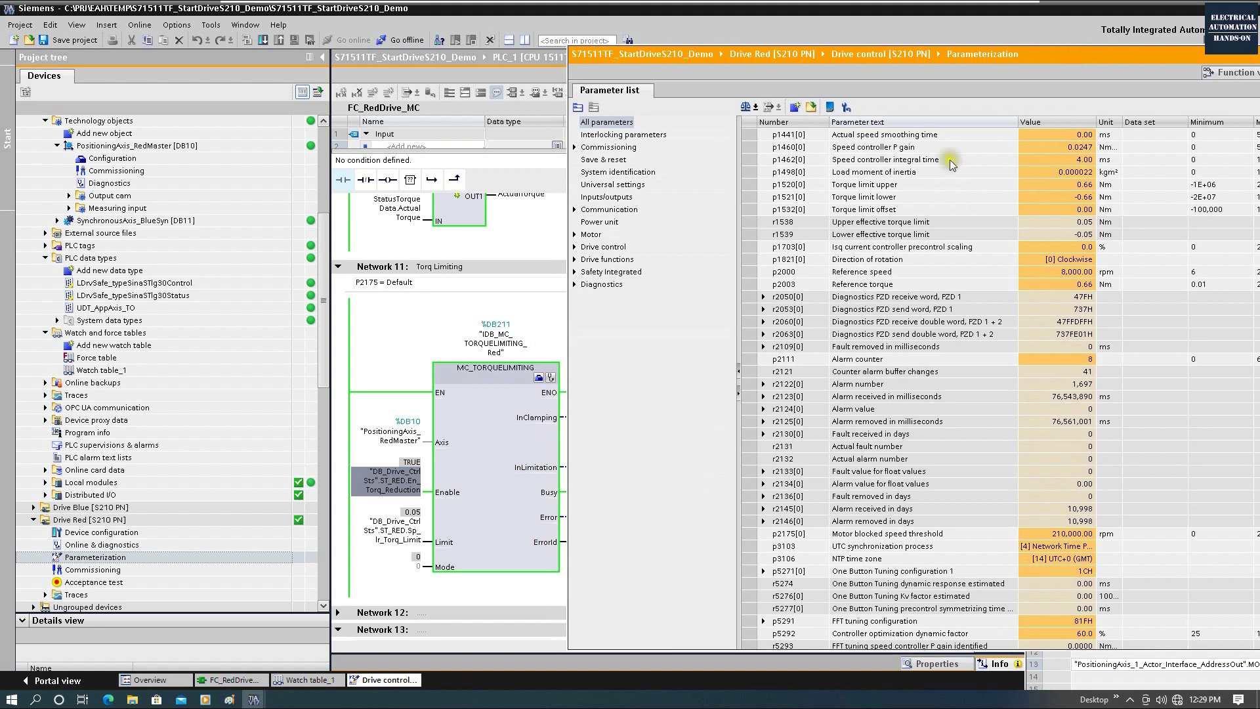
left_click(414, 485)
right_click(414, 486)
mouse_move(506, 253)
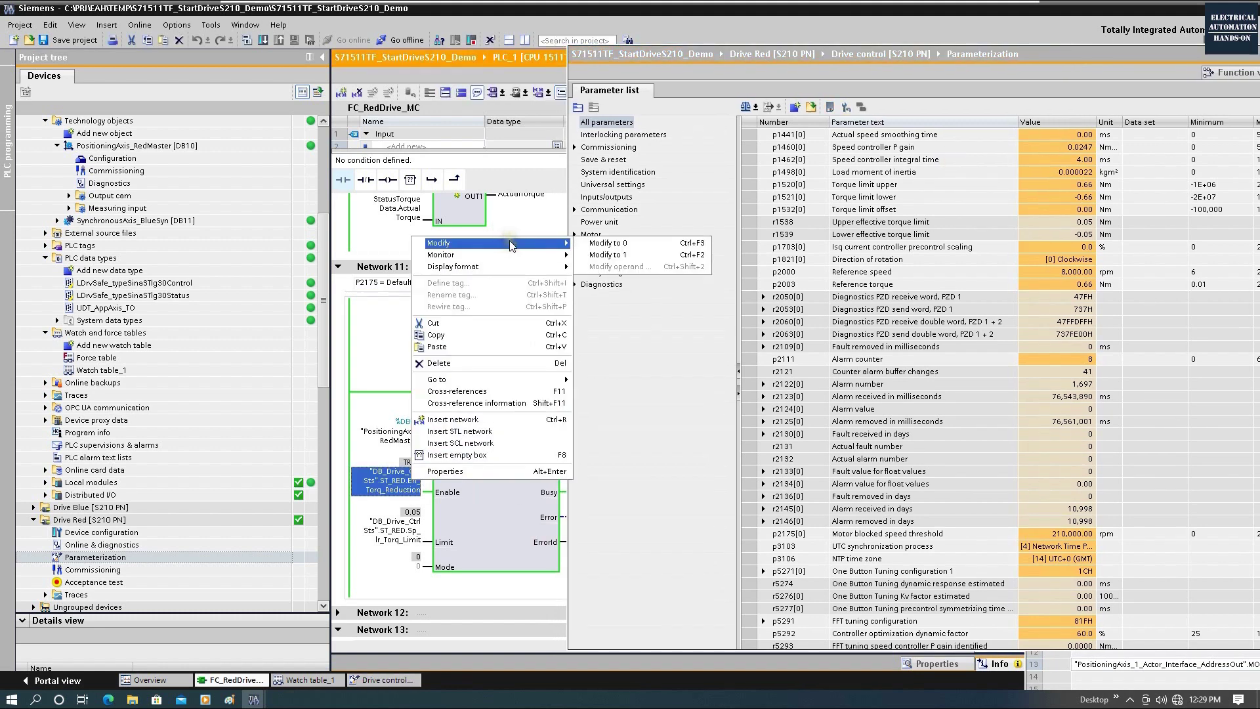
left_click(611, 258)
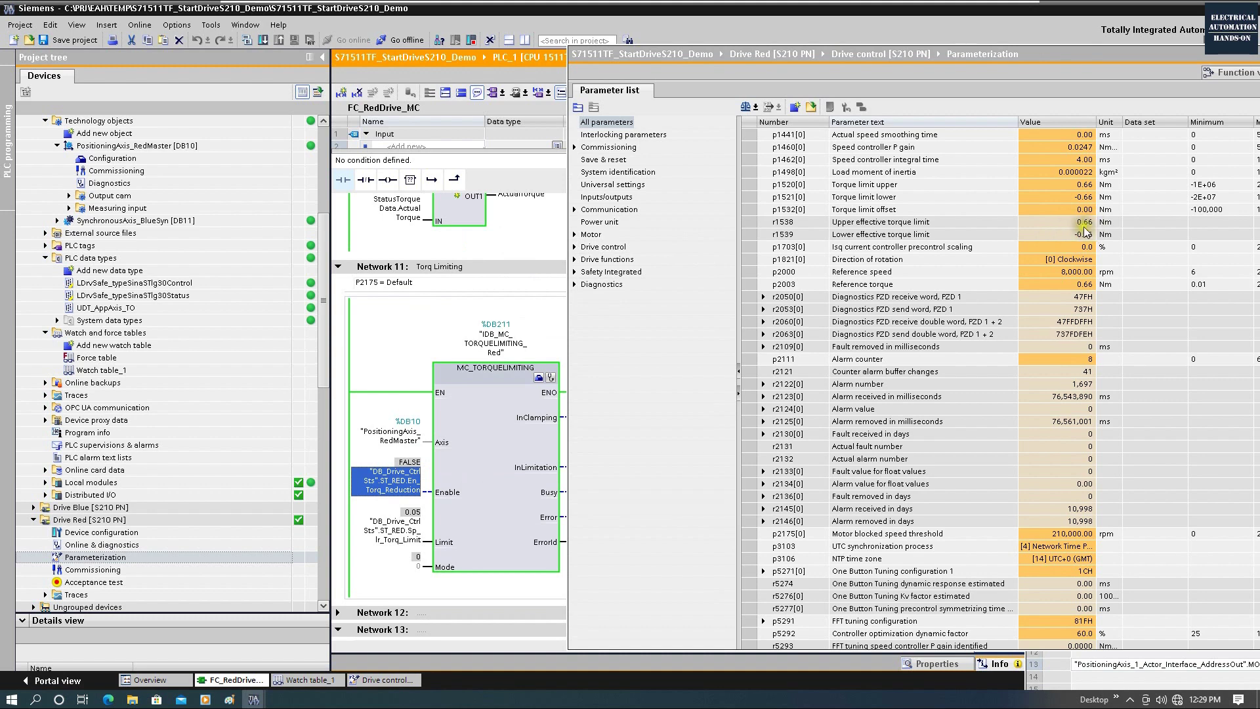
- Modify ST_RED.En_Torq_Reduction to 1 and ST_RED.Sp_lr_Torq_Limit to 0.12 at the MC_TORQUELIMITING inputs
right_click(412, 483)
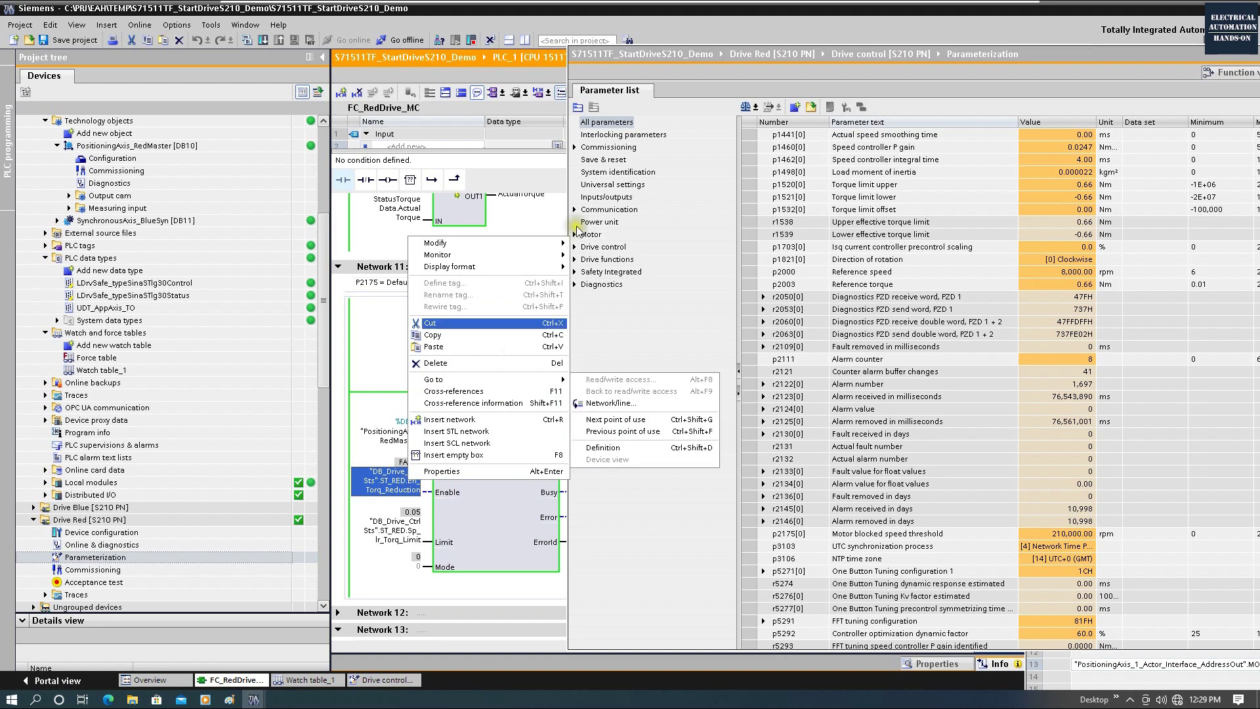
left_click(1072, 254)
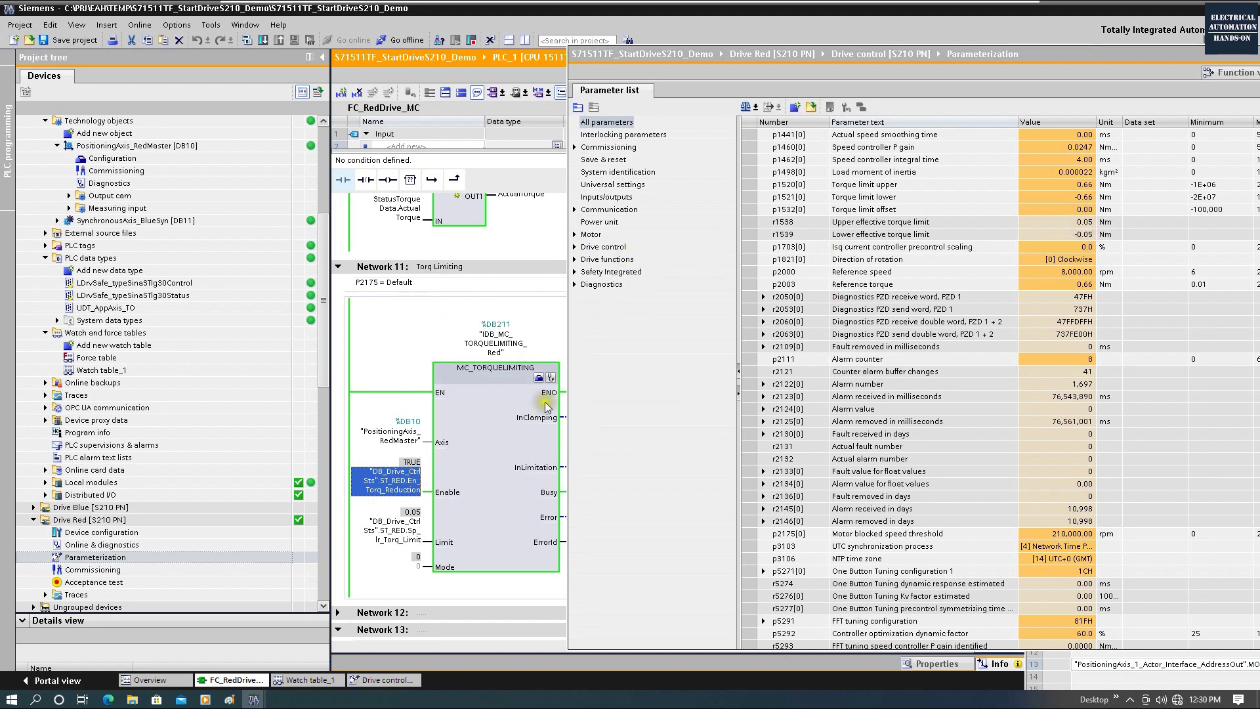
right_click(405, 530)
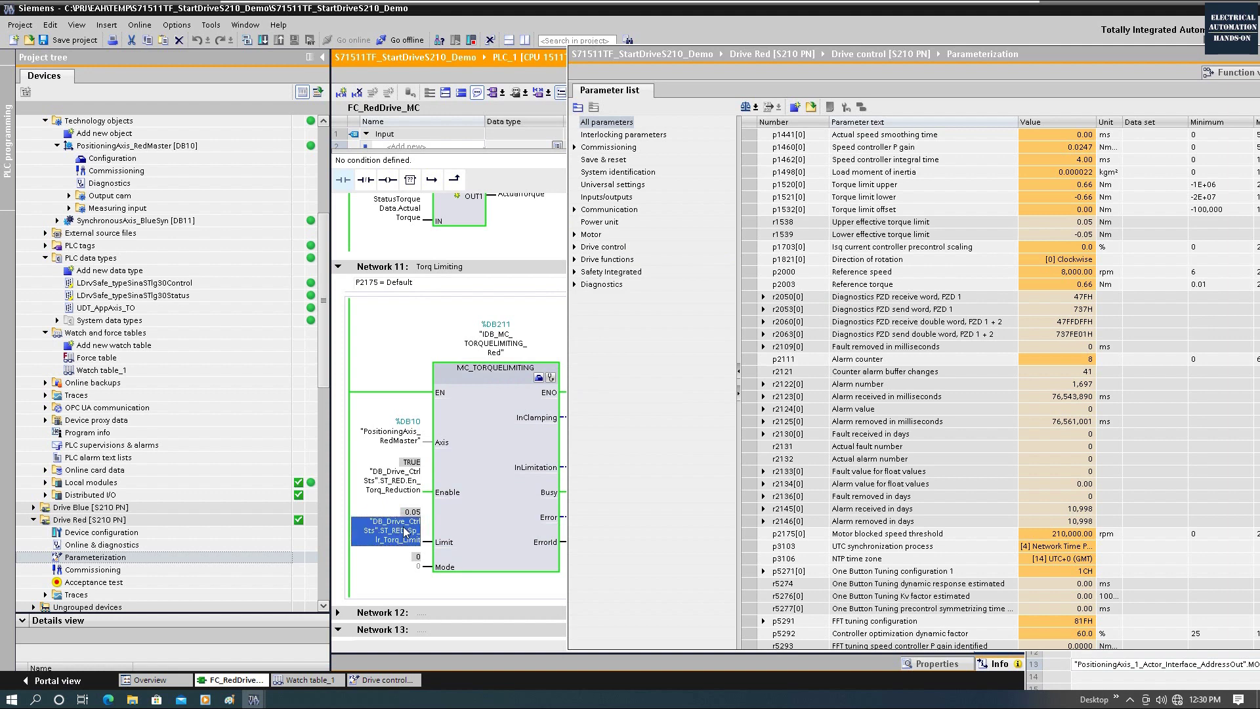
left_click(642, 315)
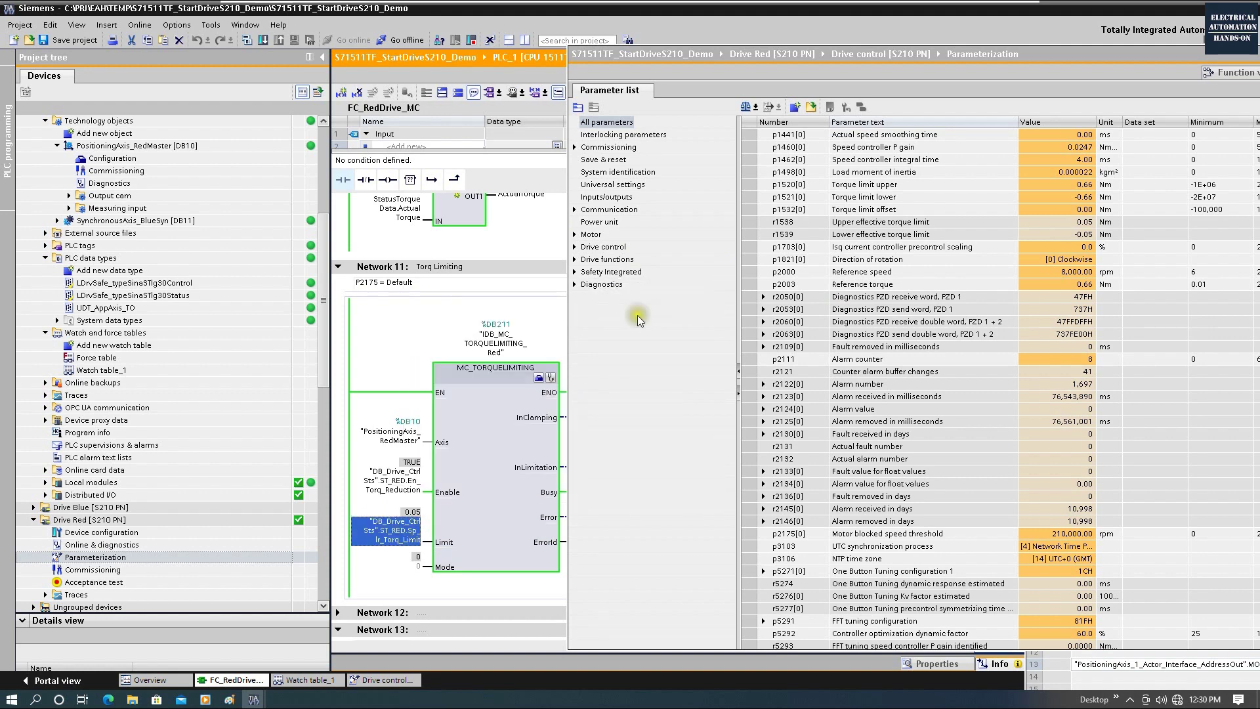
type("0.12")
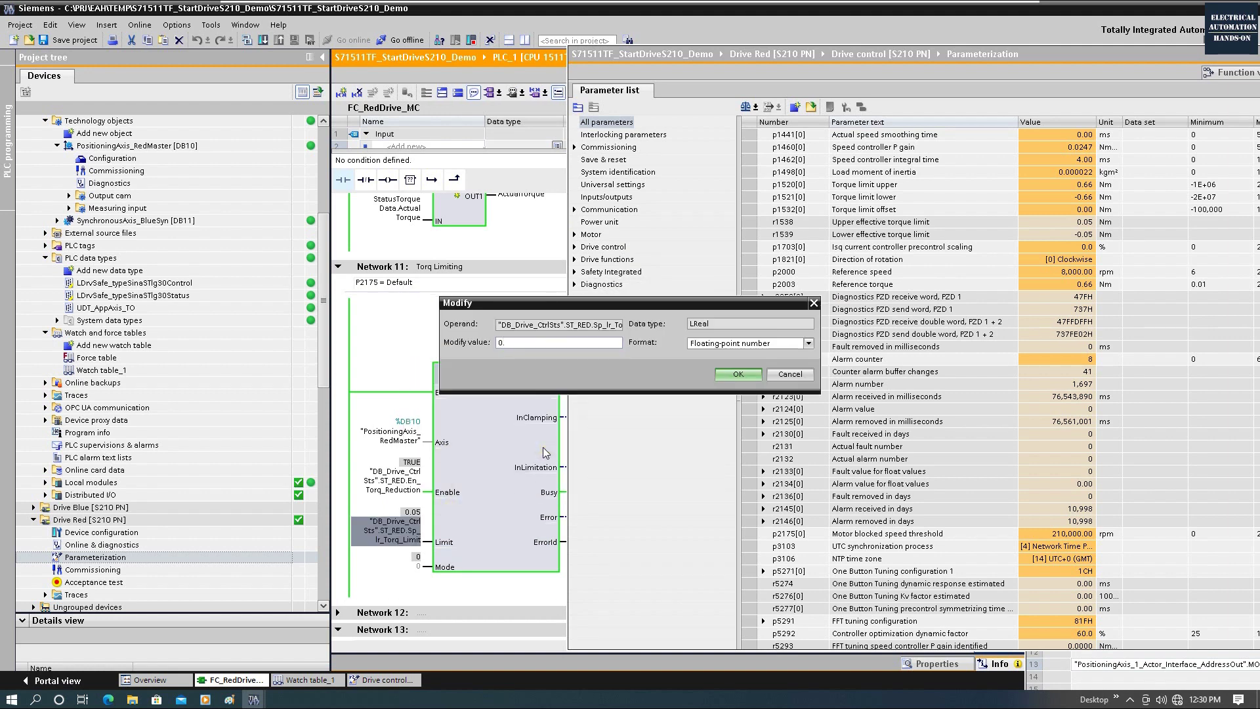
left_click(738, 374)
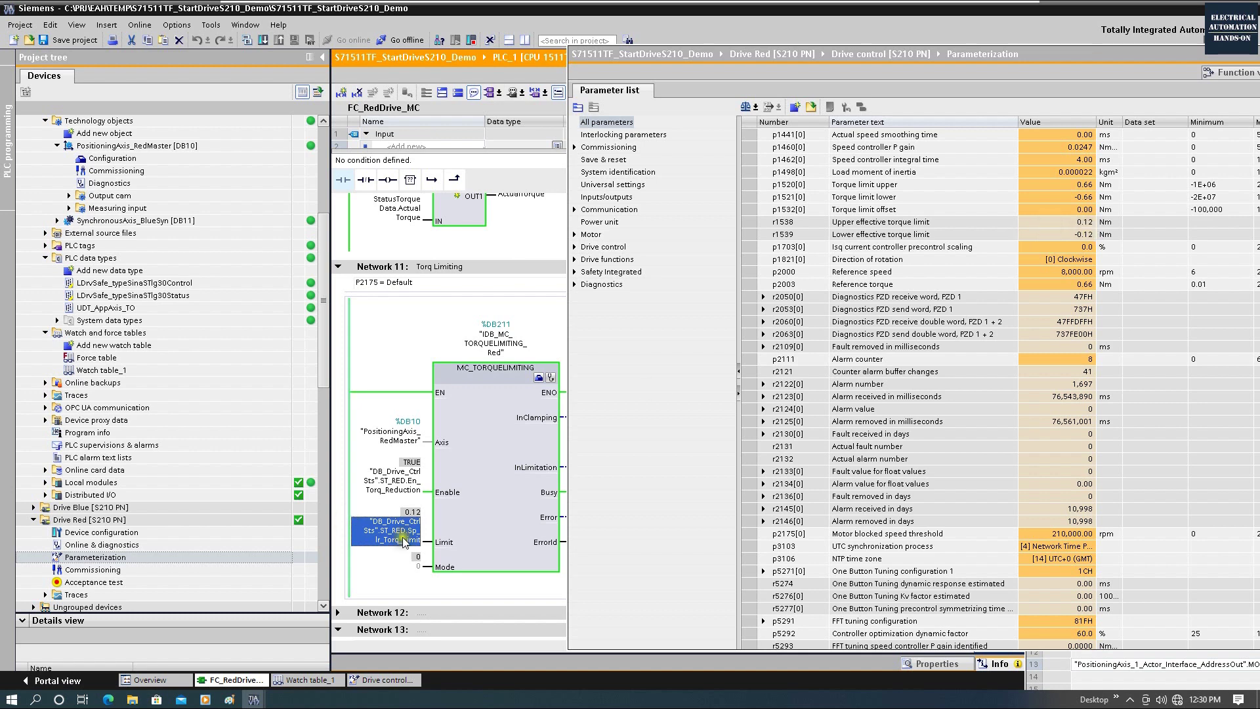
- Check MOMRED and the Telegram 750 torque limits in Watch_table_1, and move the table clear of r1538 and r1539
left_click_drag(1052, 650, 611, 231)
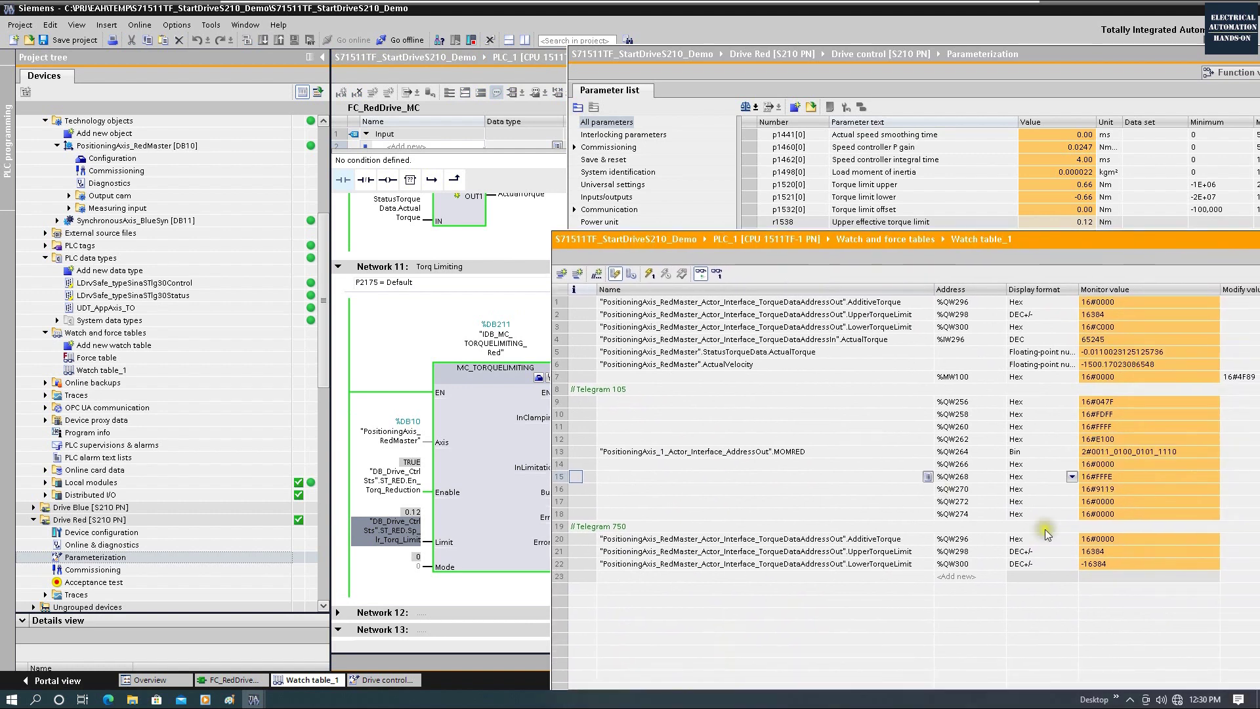
left_click(764, 453)
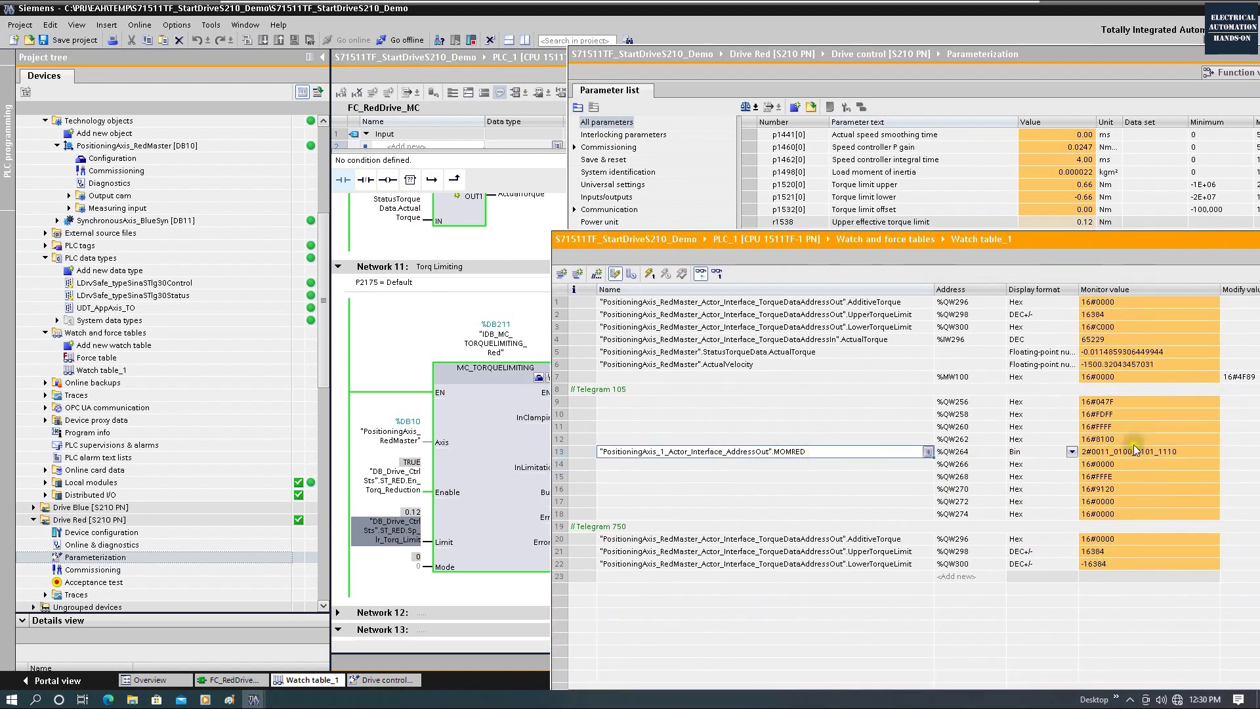
left_click_drag(699, 238, 853, 356)
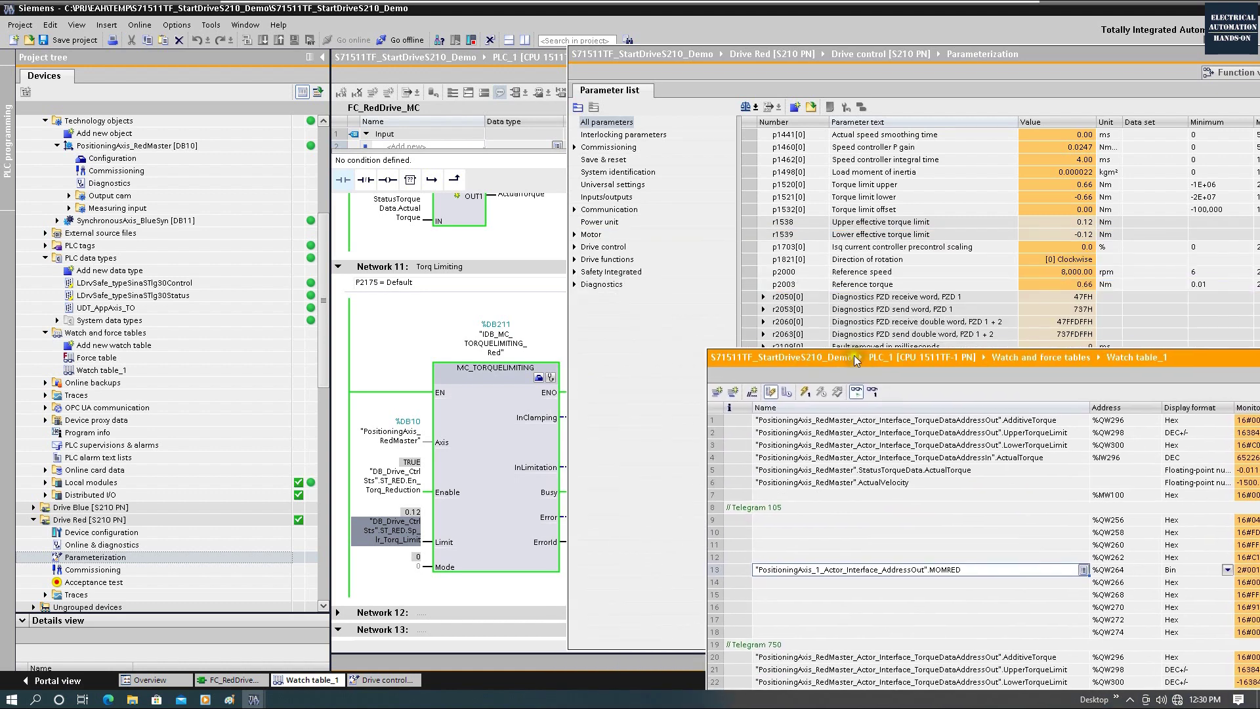
left_click(507, 383)
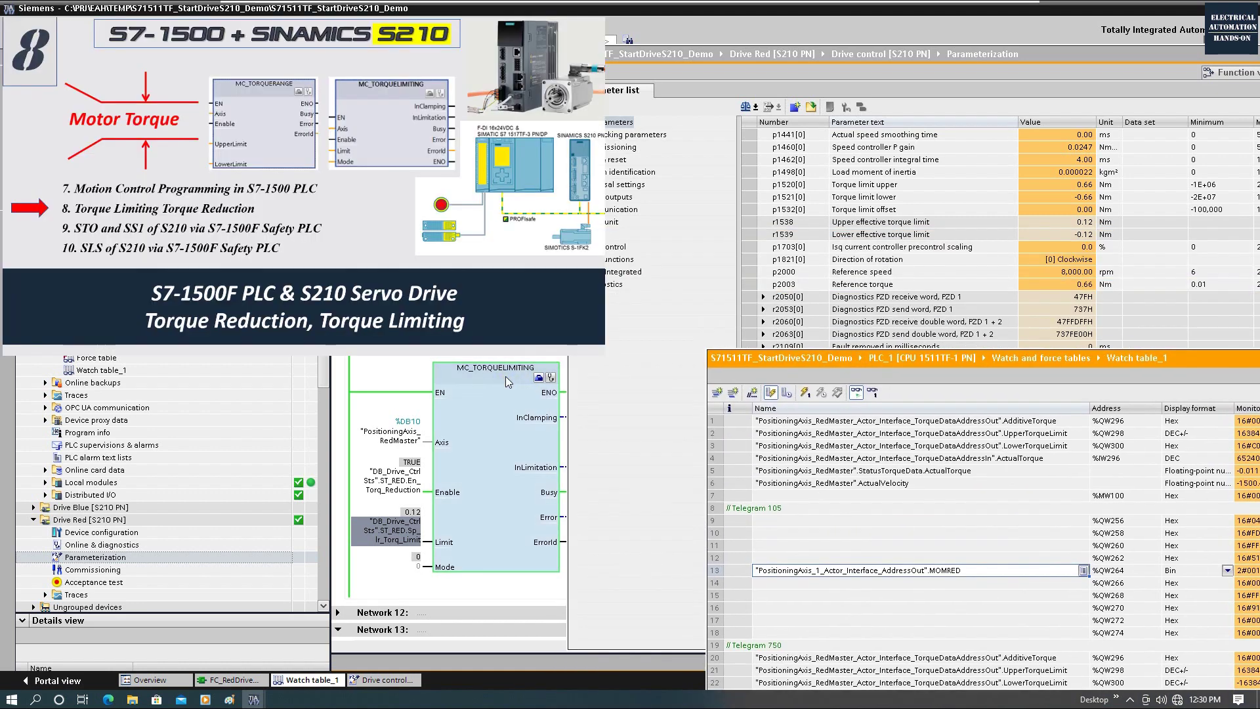